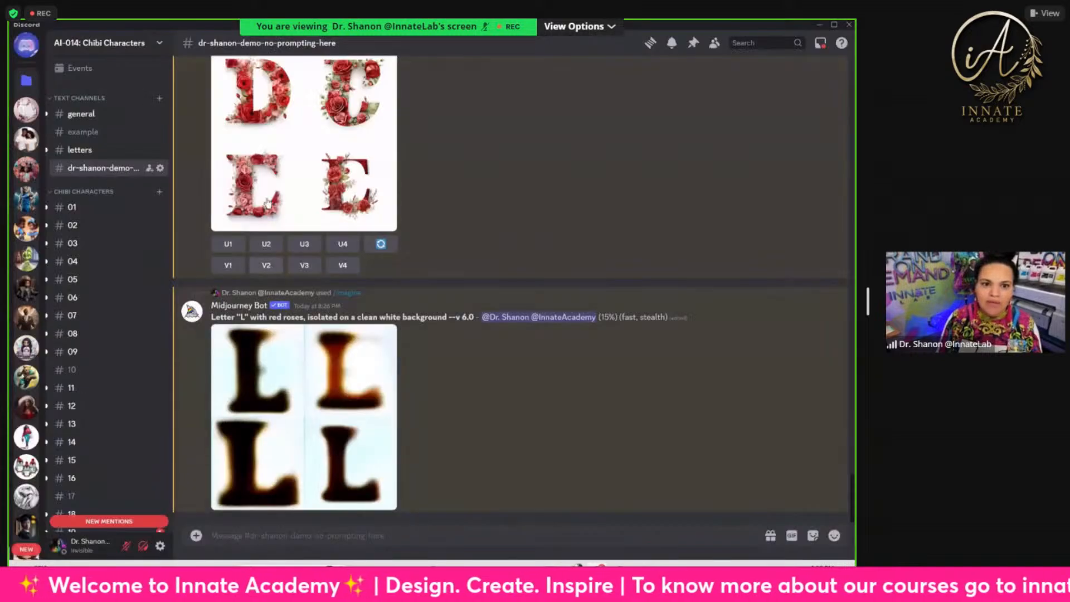
Upscale images 3 and 4 from the version 5.2 letter "L" red roses grid
{"action": "left_click", "coordinate": [305, 244]}
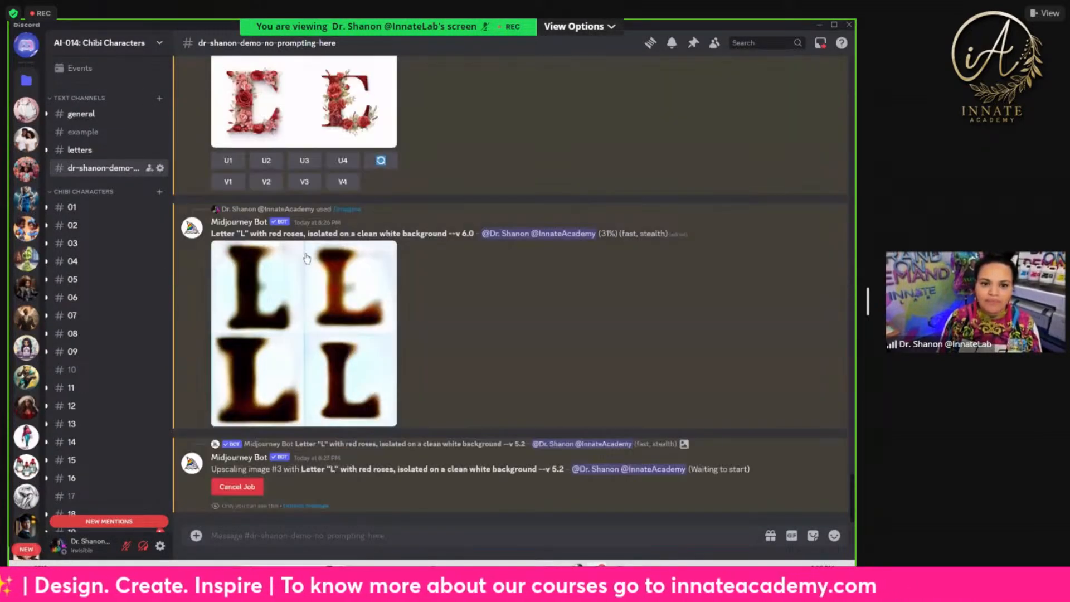
{"action": "scroll", "coordinate": [334, 268], "scroll_direction": "up", "scroll_amount": 5}
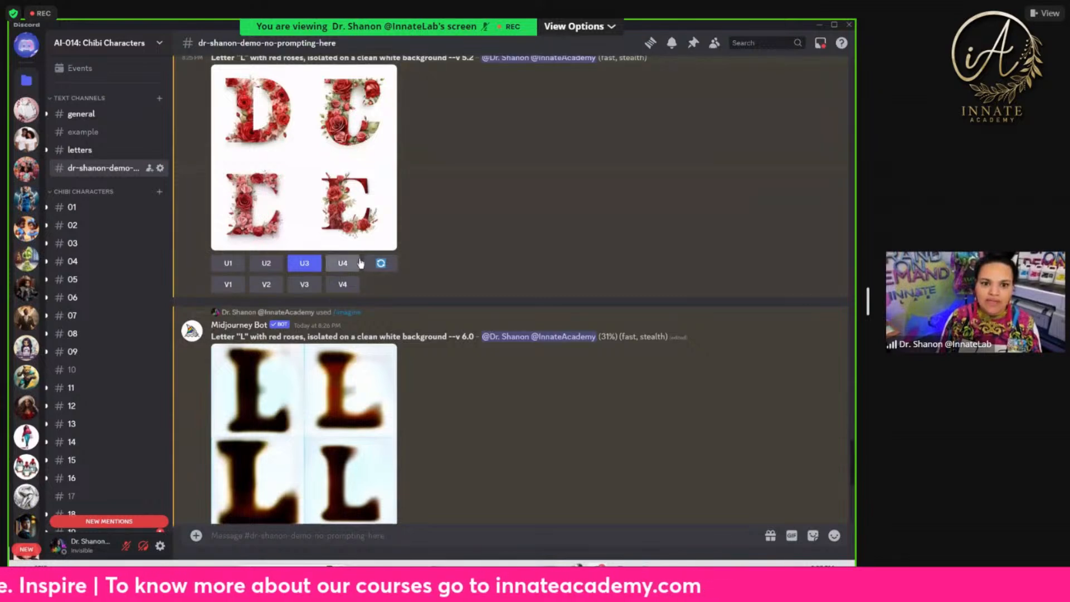
{"action": "left_click", "coordinate": [324, 263]}
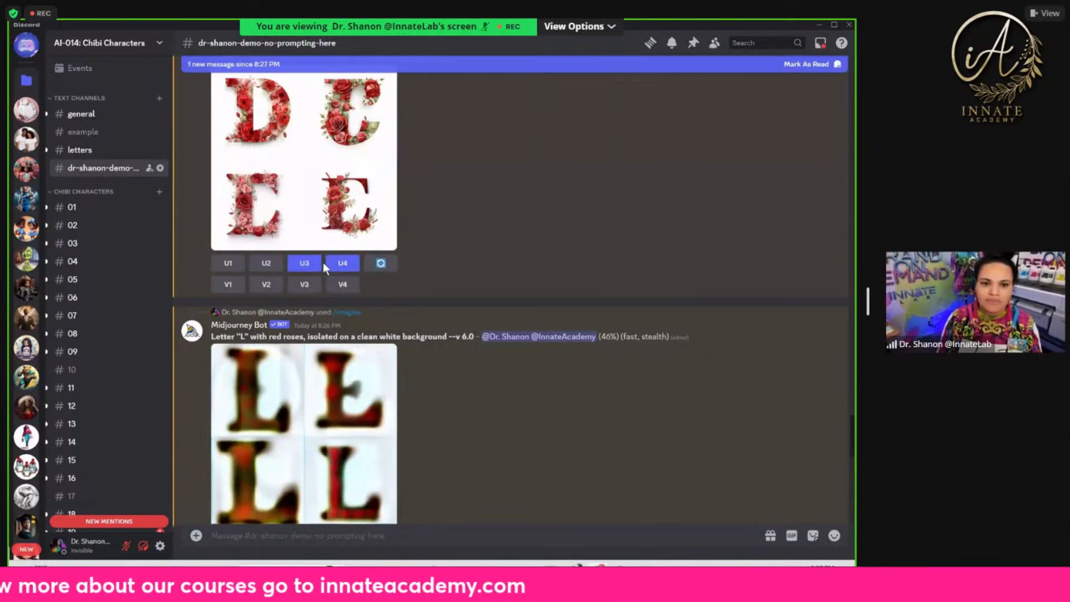
{"action": "scroll", "coordinate": [300, 327], "scroll_direction": "down", "scroll_amount": 8}
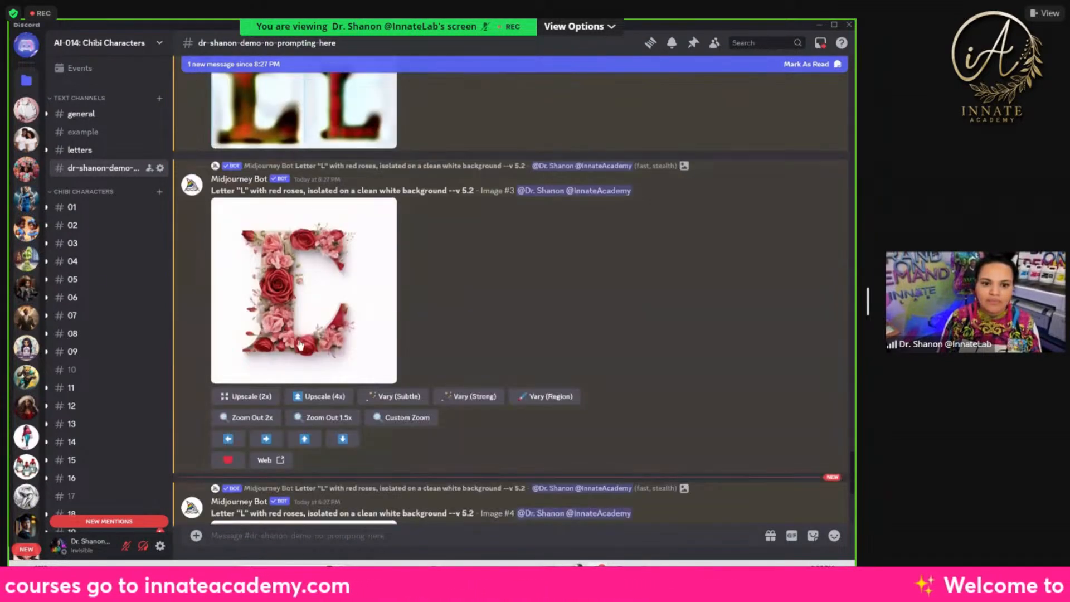
{"action": "scroll", "coordinate": [318, 310], "scroll_direction": "down", "scroll_amount": 1}
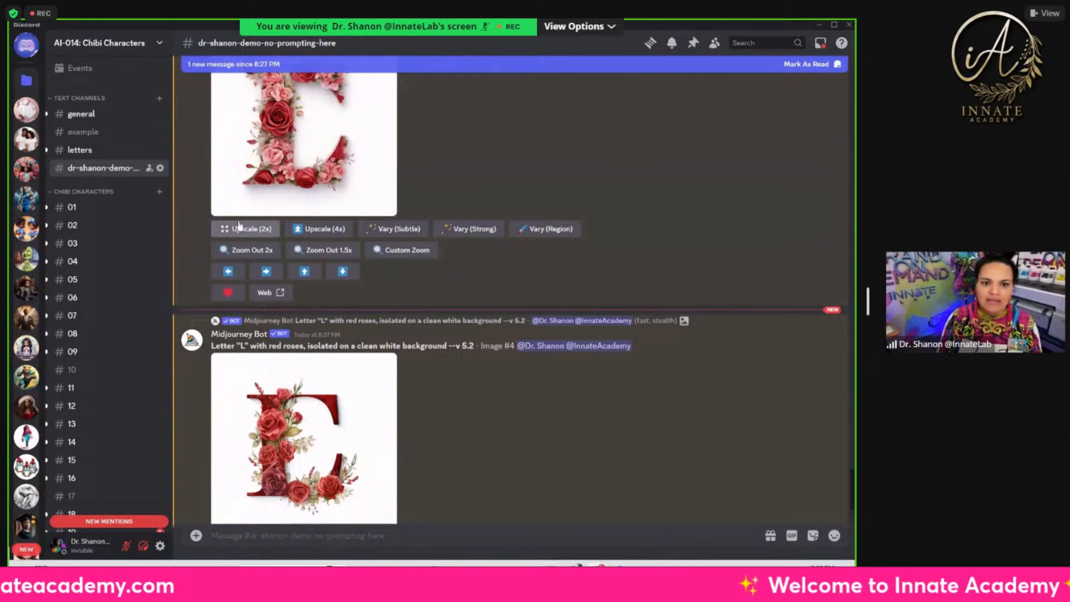
Create a strong variation of upscaled "L" image #3, changing the letter in the remix prompt to "O"
{"action": "scroll", "coordinate": [279, 228], "scroll_direction": "up", "scroll_amount": 2}
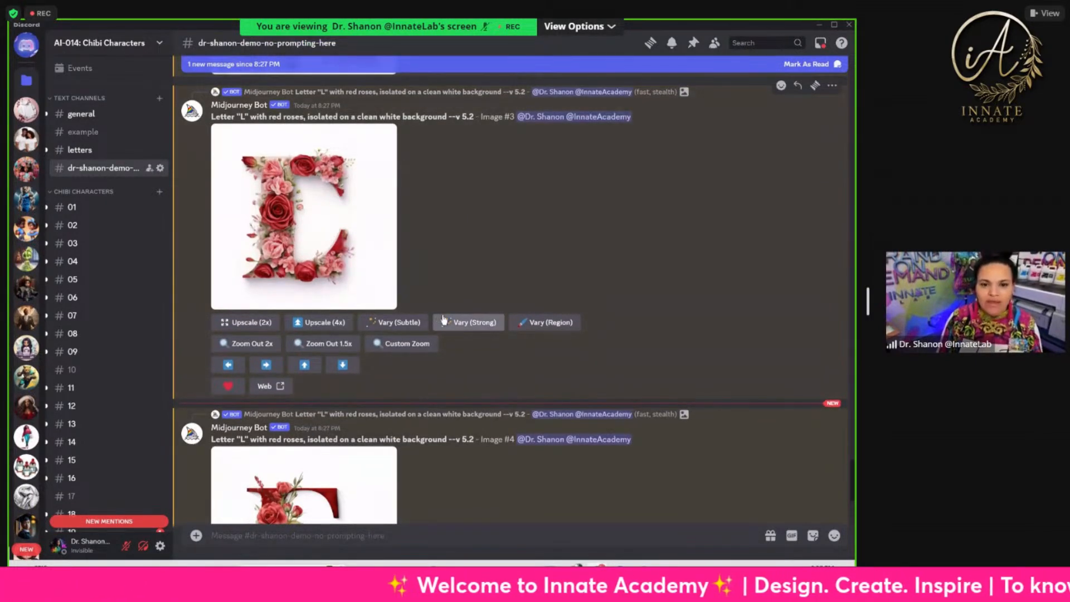
{"action": "left_click", "coordinate": [450, 323]}
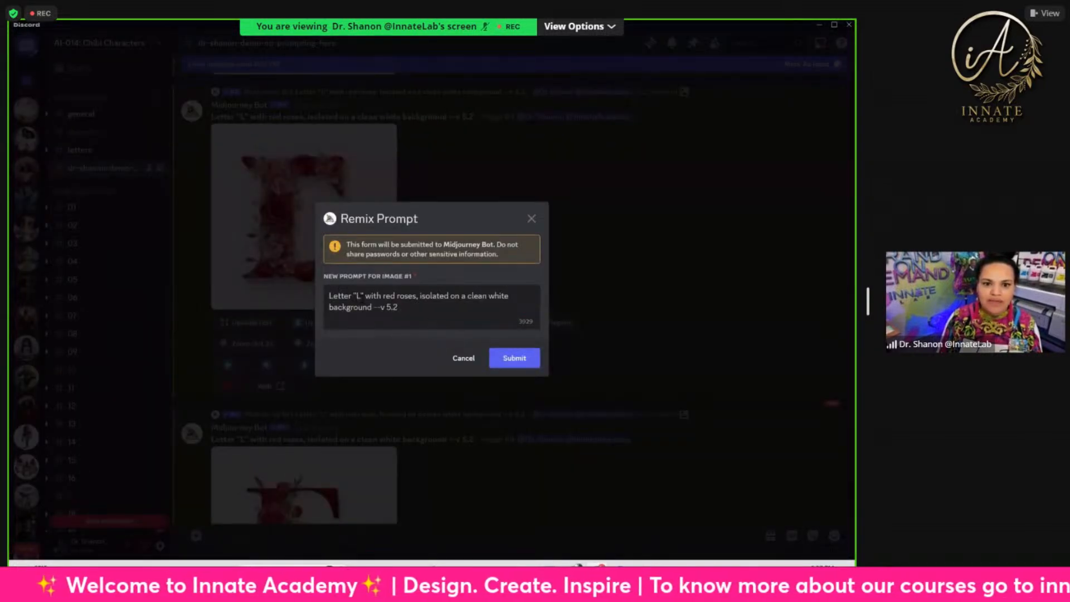
{"action": "type", "text": "O"}
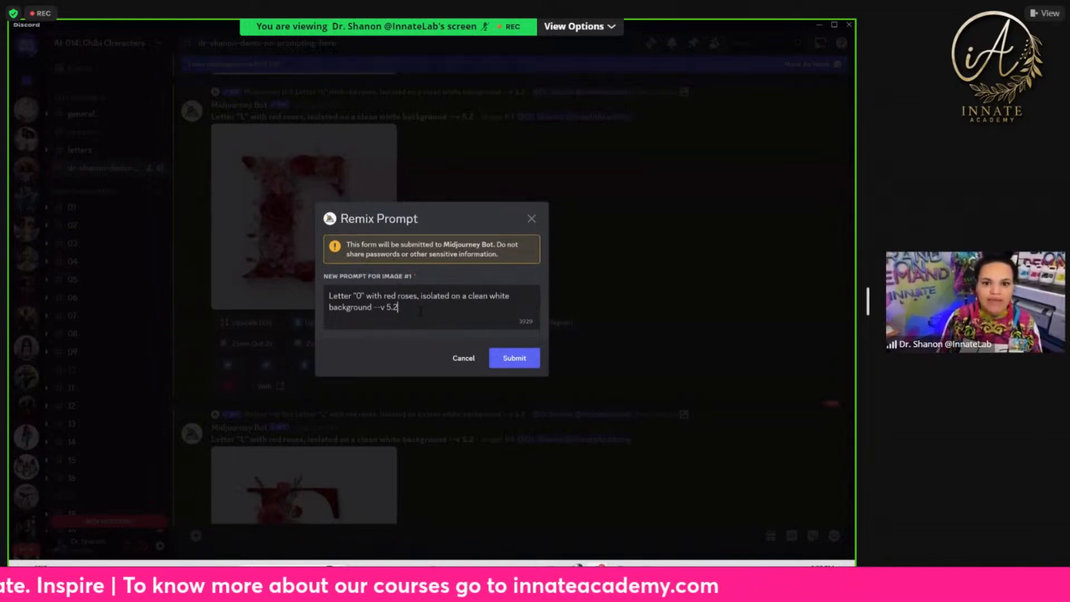
{"action": "left_click", "coordinate": [513, 359]}
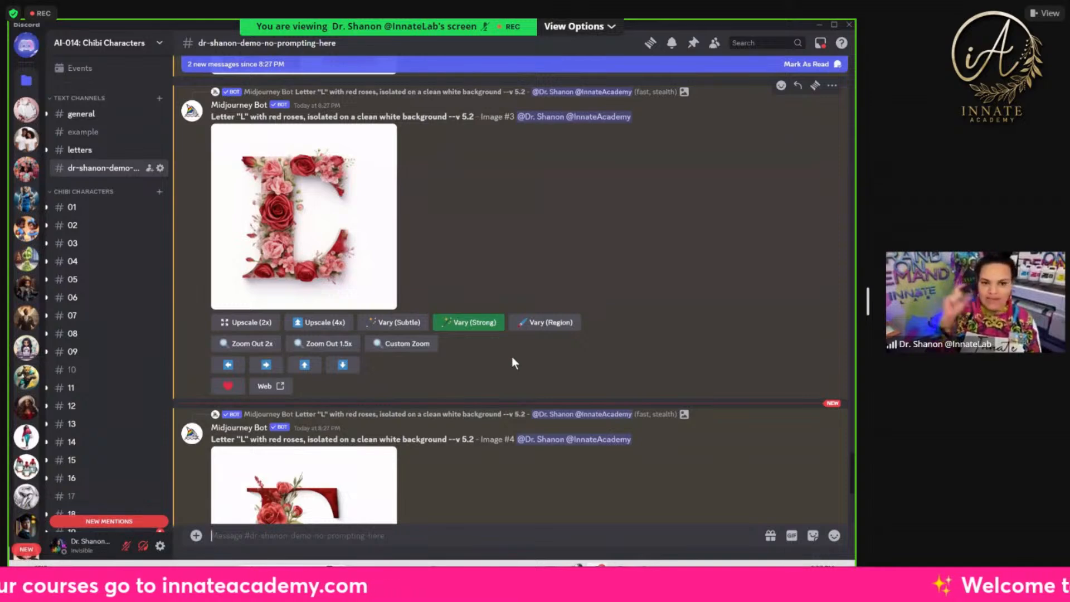
Create a strong variation of upscaled "L" image #4, replacing the letter in its remix prompt with "O"
{"action": "scroll", "coordinate": [510, 358], "scroll_direction": "down", "scroll_amount": 4}
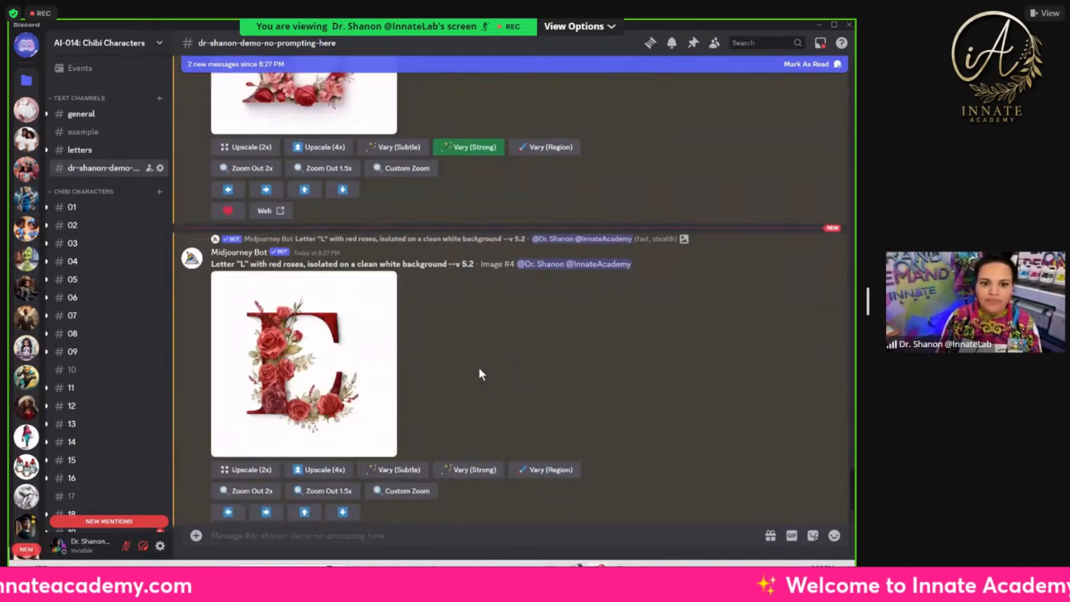
{"action": "left_click", "coordinate": [436, 427]}
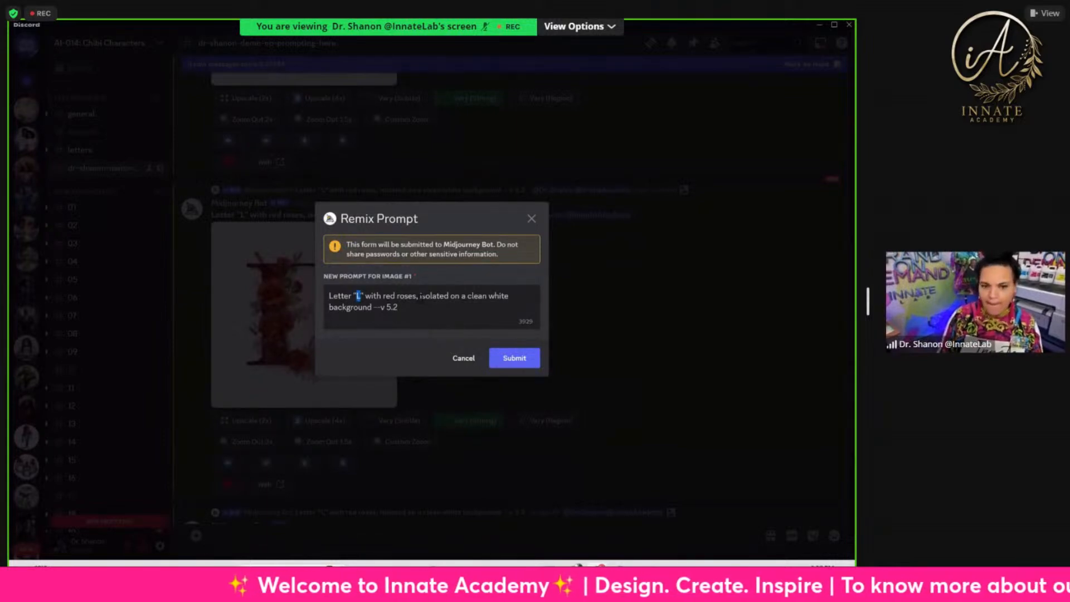
{"action": "type", "text": "O"}
{"action": "key", "text": "Return"}
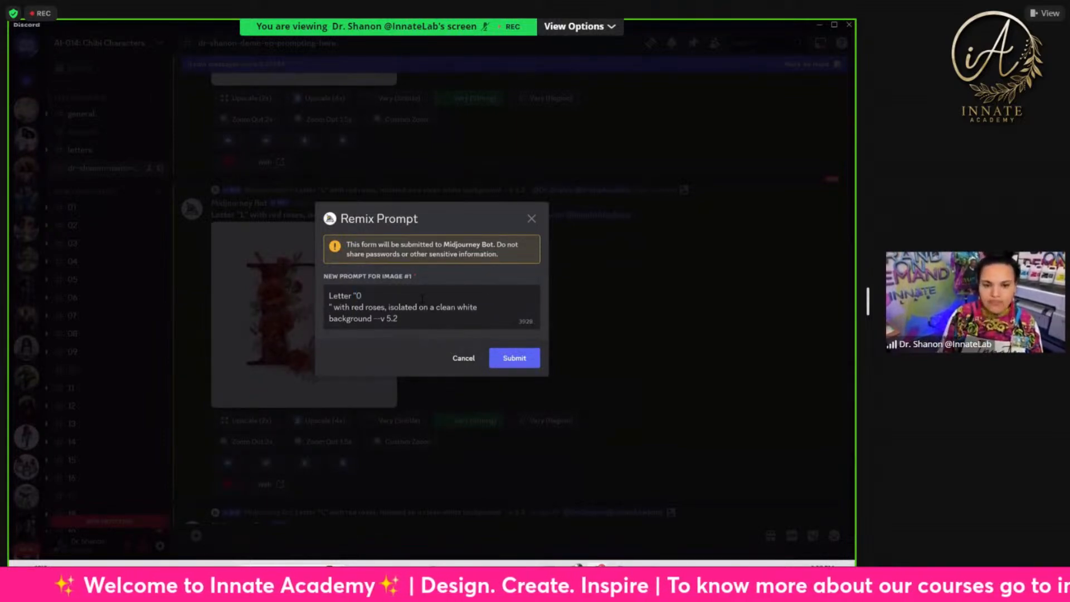
{"action": "key", "text": "BackSpace"}
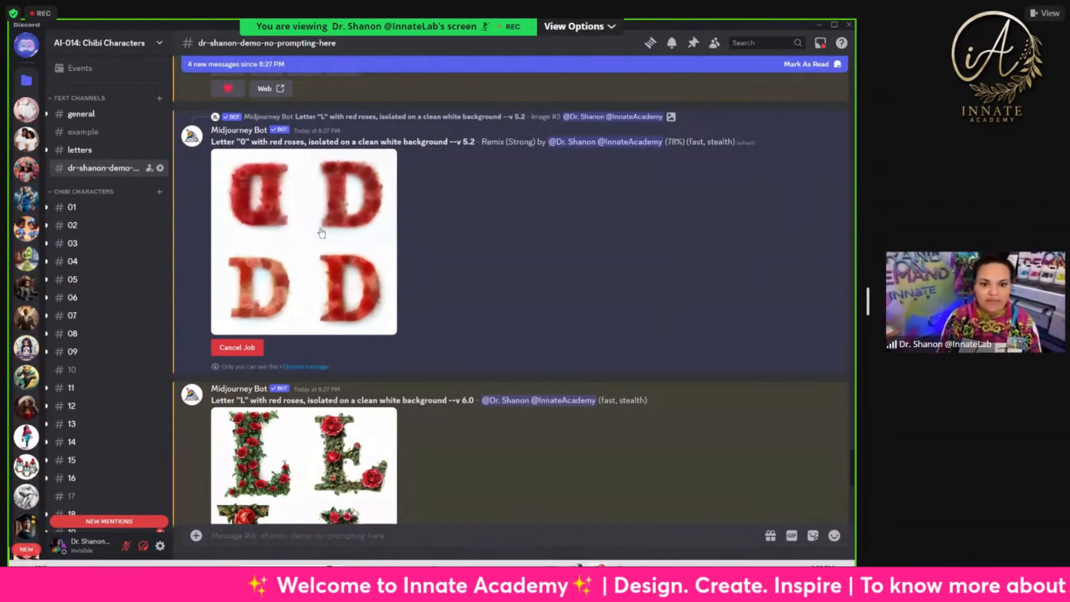
Inspect the version 6.0 letter "L" grid at enlarged size and upscale its image 3
{"action": "scroll", "coordinate": [288, 247], "scroll_direction": "down", "scroll_amount": 4}
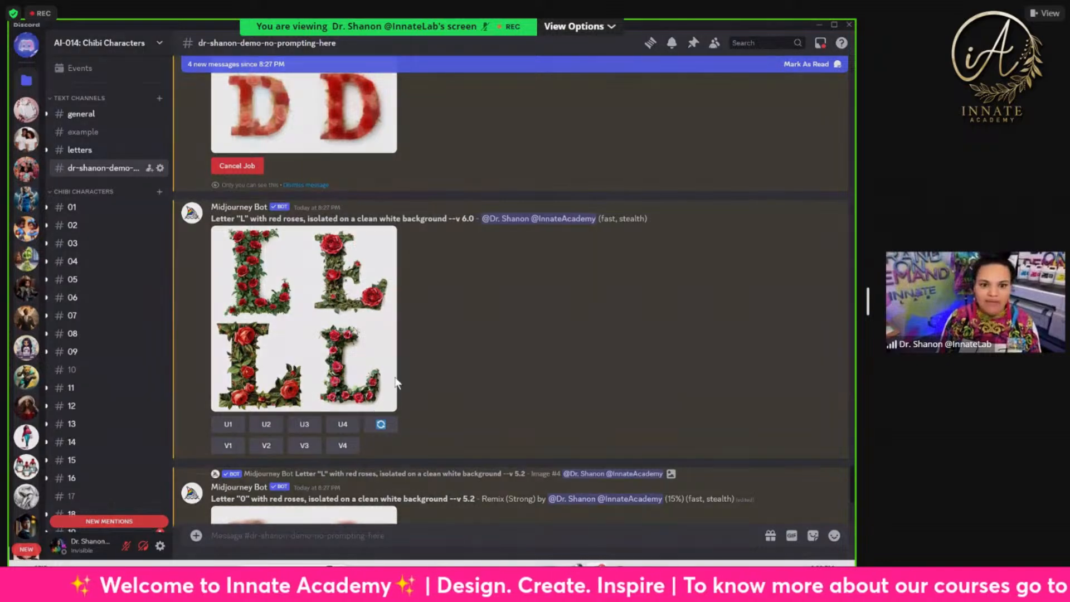
{"action": "left_click", "coordinate": [394, 381]}
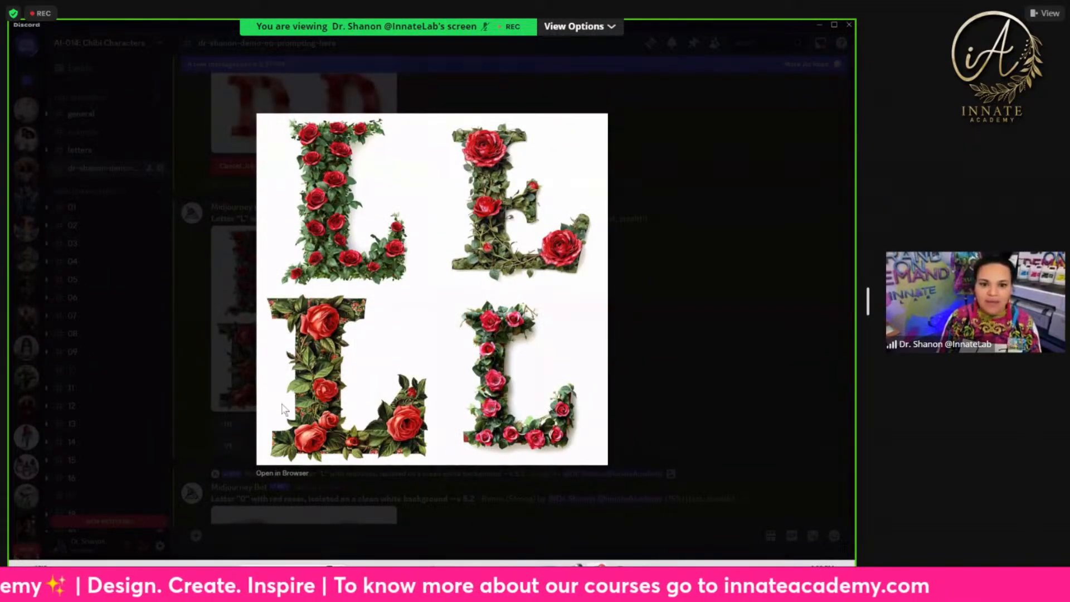
{"action": "left_click", "coordinate": [233, 330]}
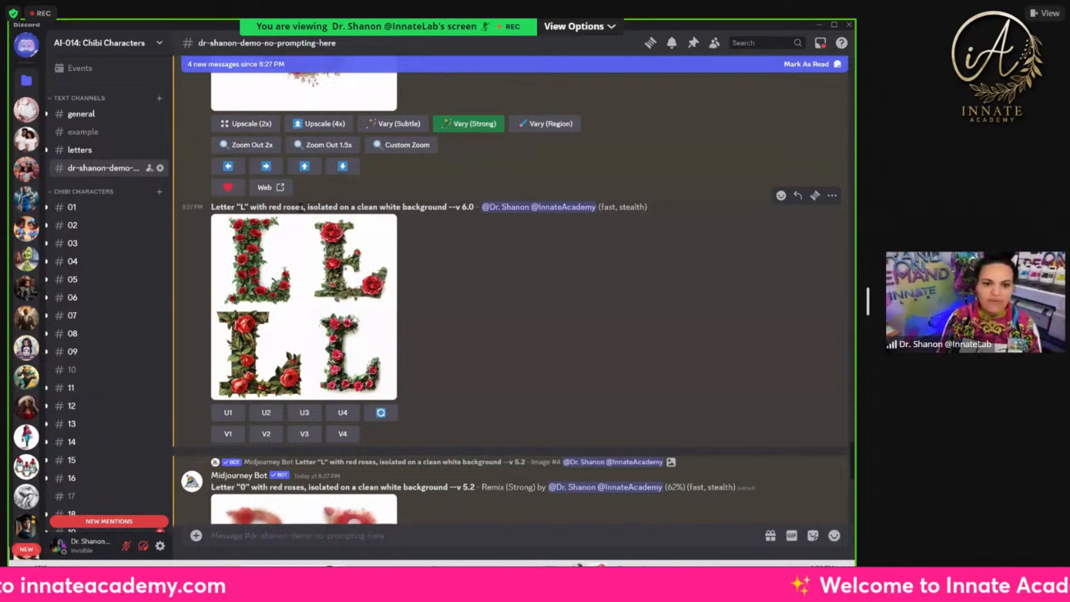
{"action": "scroll", "coordinate": [241, 350], "scroll_direction": "down", "scroll_amount": 2}
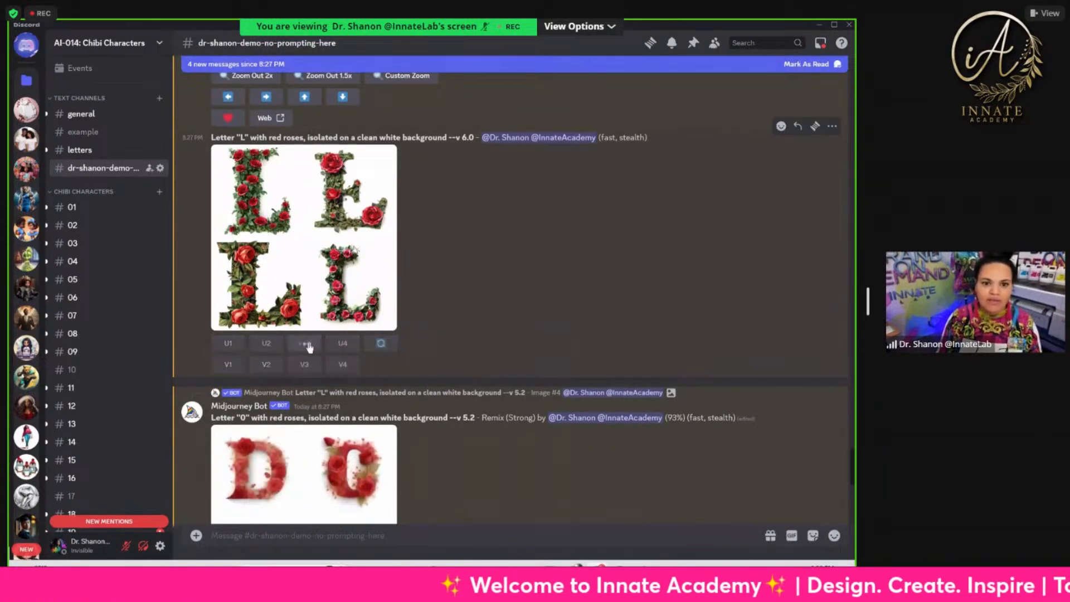
{"action": "left_click", "coordinate": [304, 344]}
Examine the letter "O" remix grid made from "L" image #3 at enlarged size
{"action": "scroll", "coordinate": [281, 288], "scroll_direction": "down", "scroll_amount": 8}
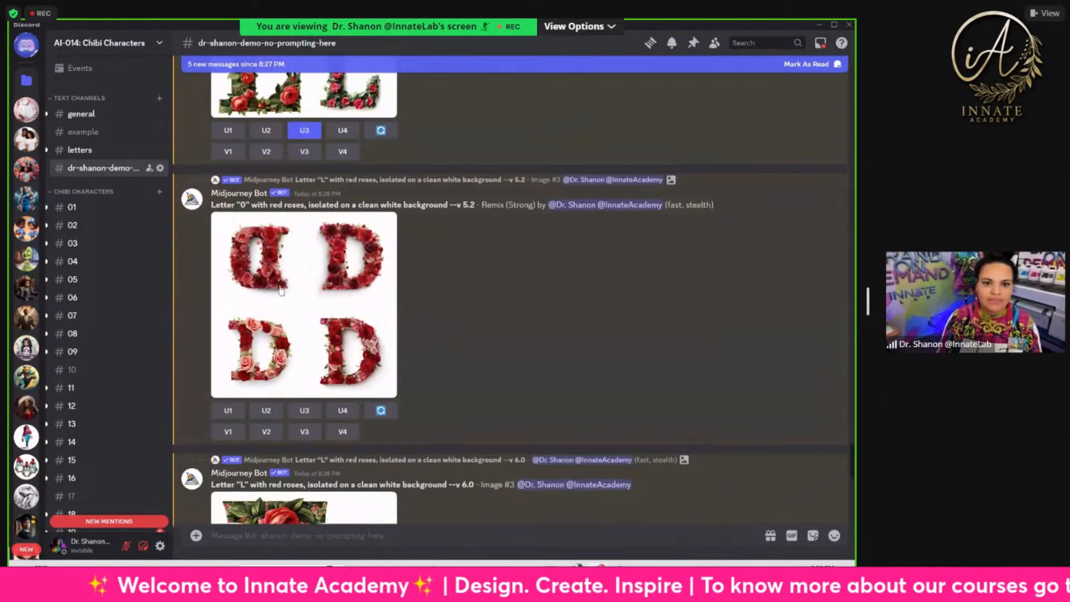
{"action": "left_click", "coordinate": [281, 289]}
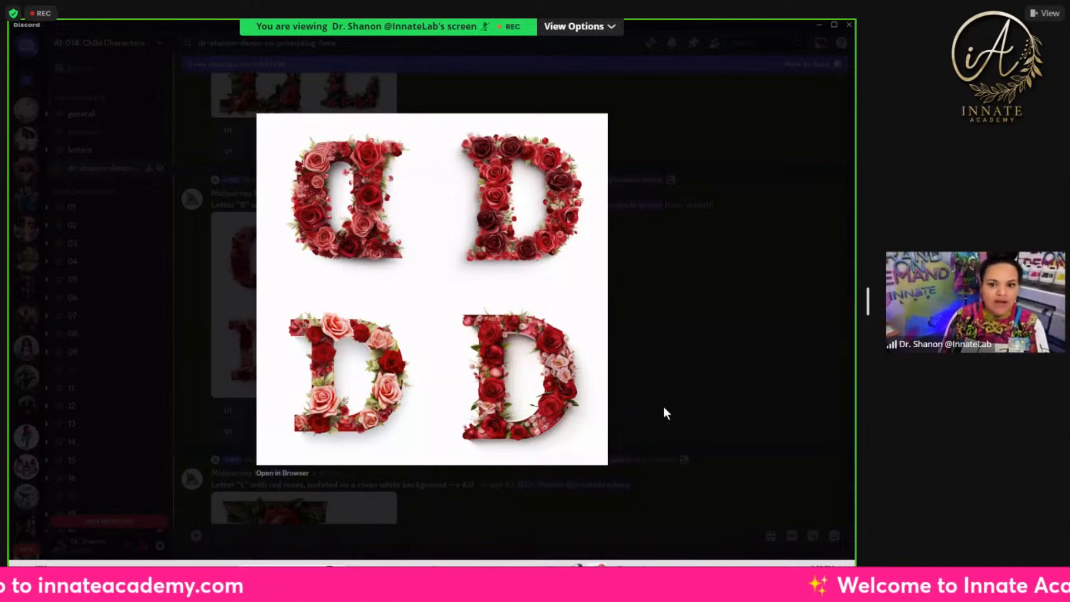
{"action": "left_click", "coordinate": [237, 224]}
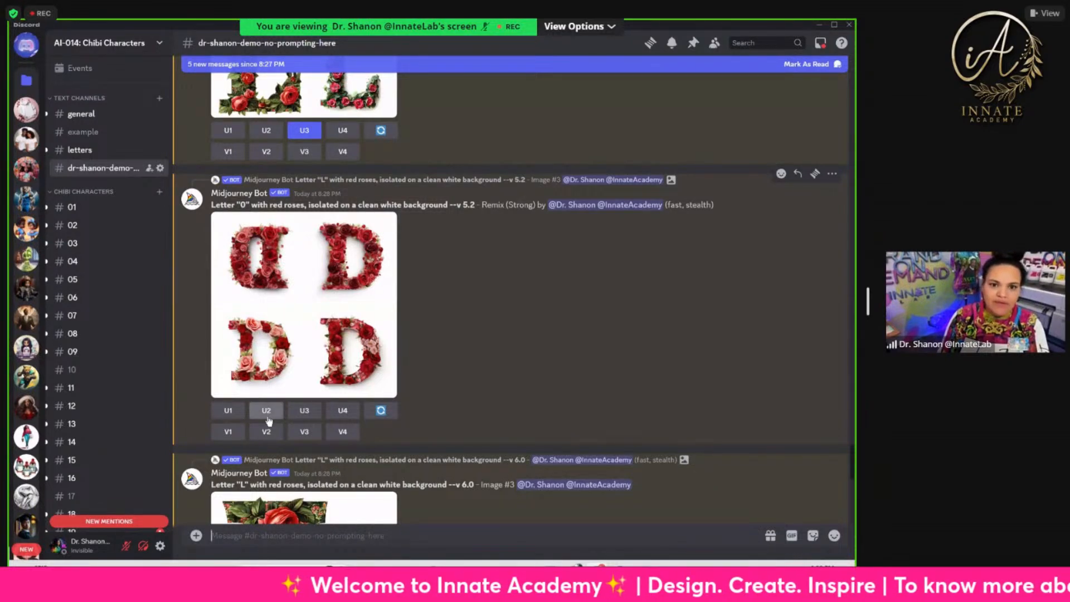
Upscale images 1 and 2 from the letter "O" remix grid made from "L" image #4
{"action": "scroll", "coordinate": [306, 322], "scroll_direction": "up", "scroll_amount": 4}
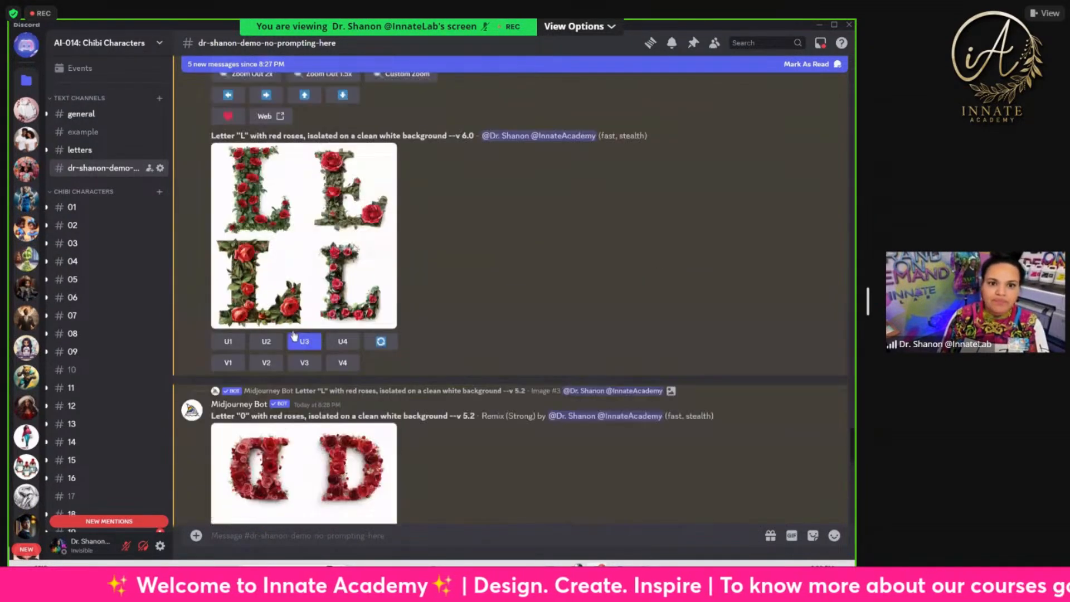
{"action": "scroll", "coordinate": [295, 334], "scroll_direction": "up", "scroll_amount": 10}
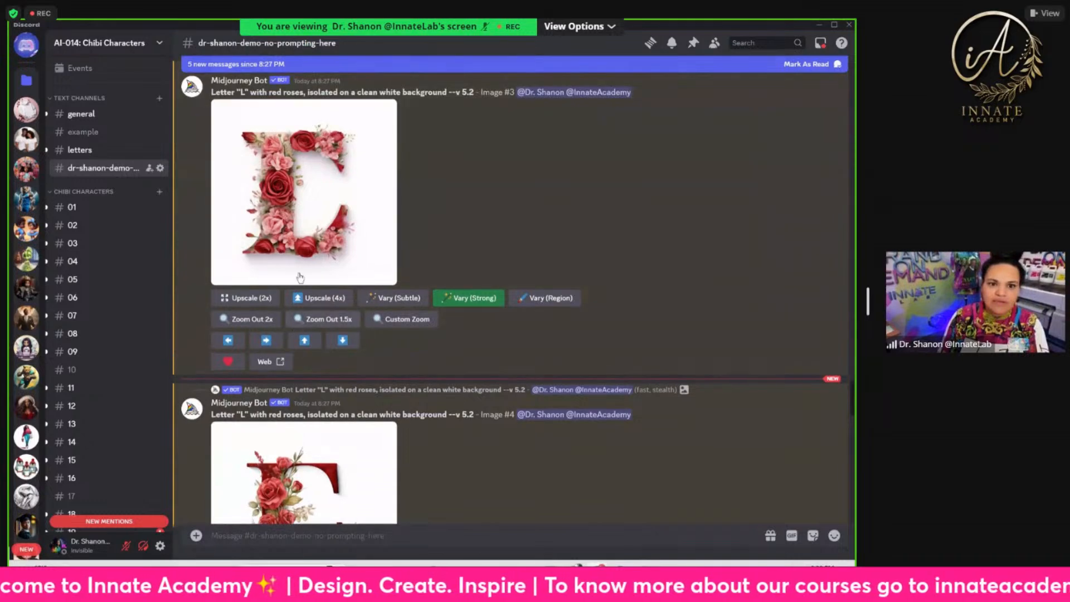
{"action": "scroll", "coordinate": [340, 245], "scroll_direction": "down", "scroll_amount": 10}
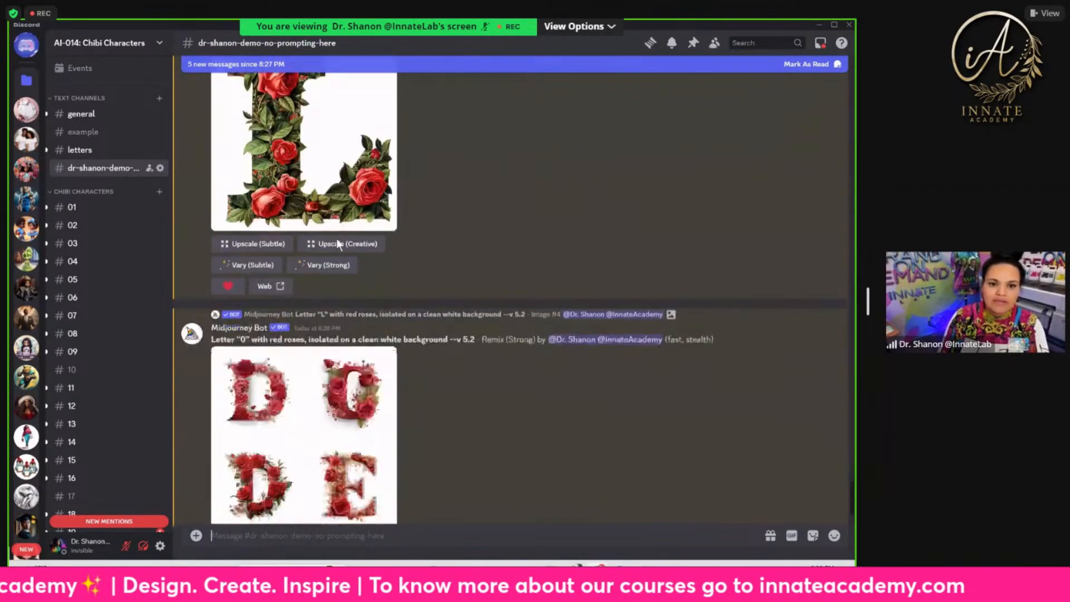
{"action": "scroll", "coordinate": [336, 239], "scroll_direction": "down", "scroll_amount": 1}
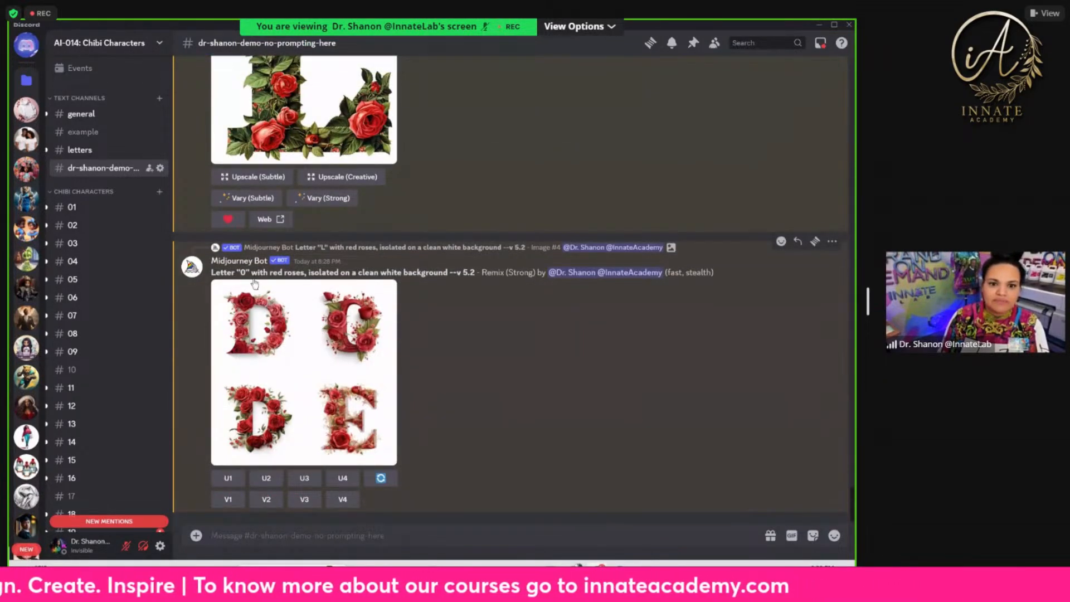
{"action": "left_click", "coordinate": [241, 486]}
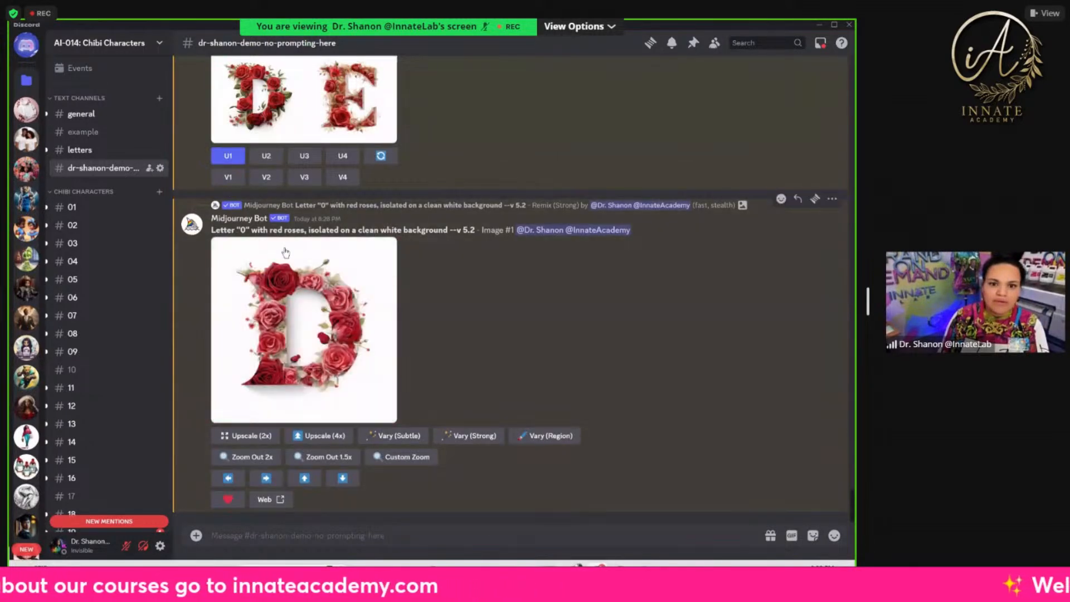
{"action": "scroll", "coordinate": [319, 320], "scroll_direction": "up", "scroll_amount": 5}
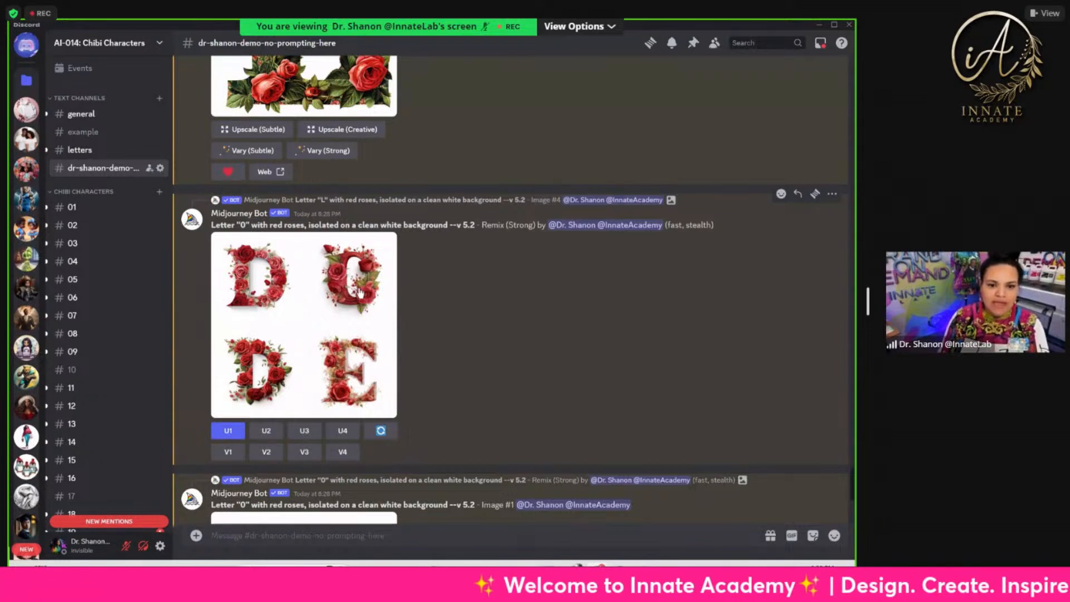
{"action": "left_click", "coordinate": [266, 431]}
{"action": "scroll", "coordinate": [310, 369], "scroll_direction": "down", "scroll_amount": 3}
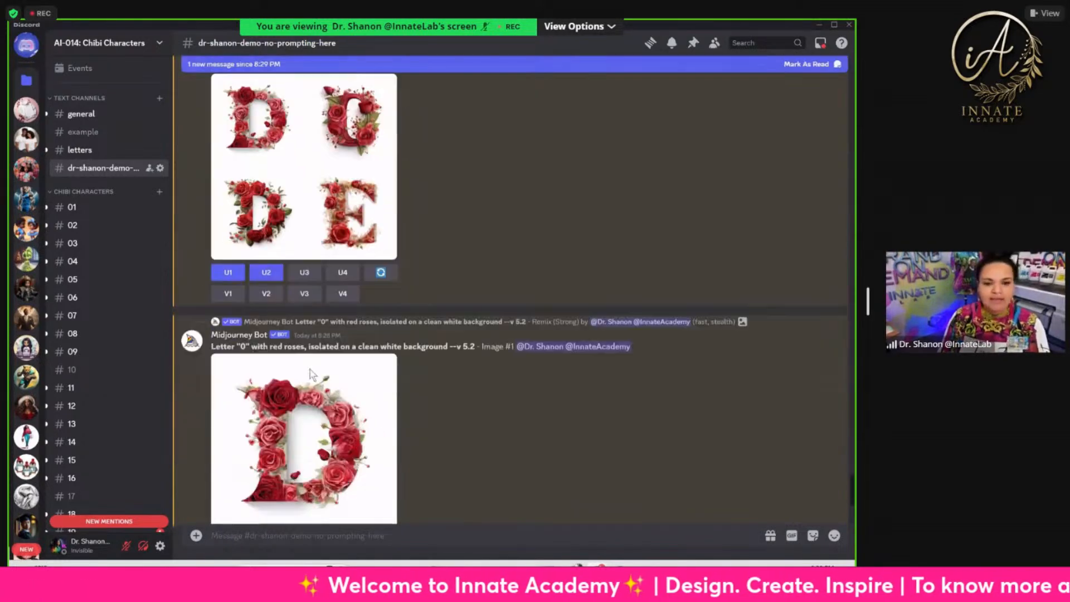
{"action": "scroll", "coordinate": [310, 370], "scroll_direction": "down", "scroll_amount": 2}
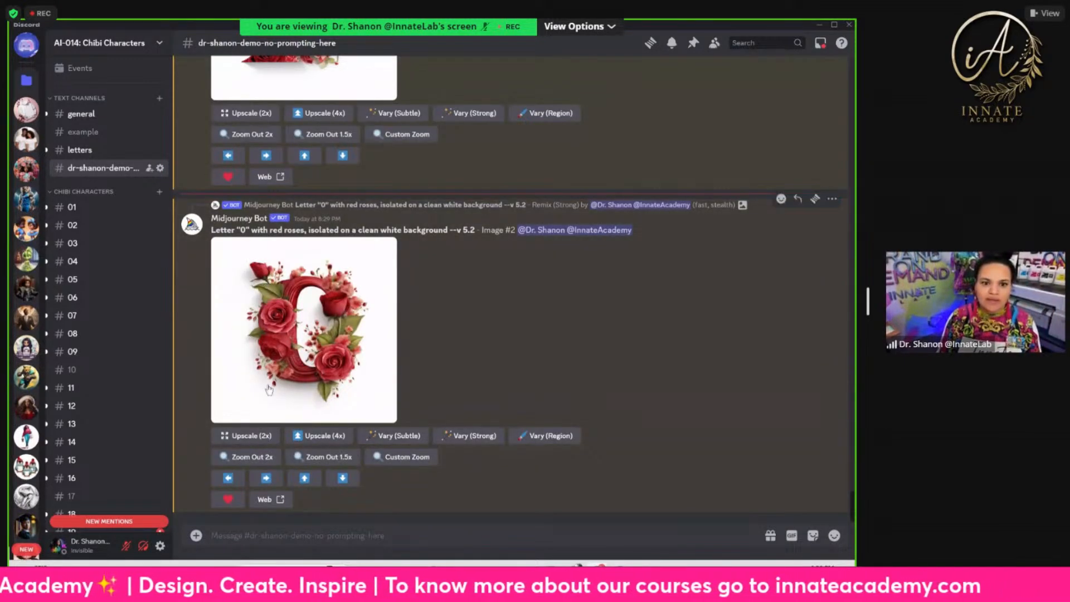
Upscale images 1 and 4 from the letter "O" remix grid made from "L" image #3
{"action": "scroll", "coordinate": [286, 395], "scroll_direction": "up", "scroll_amount": 5}
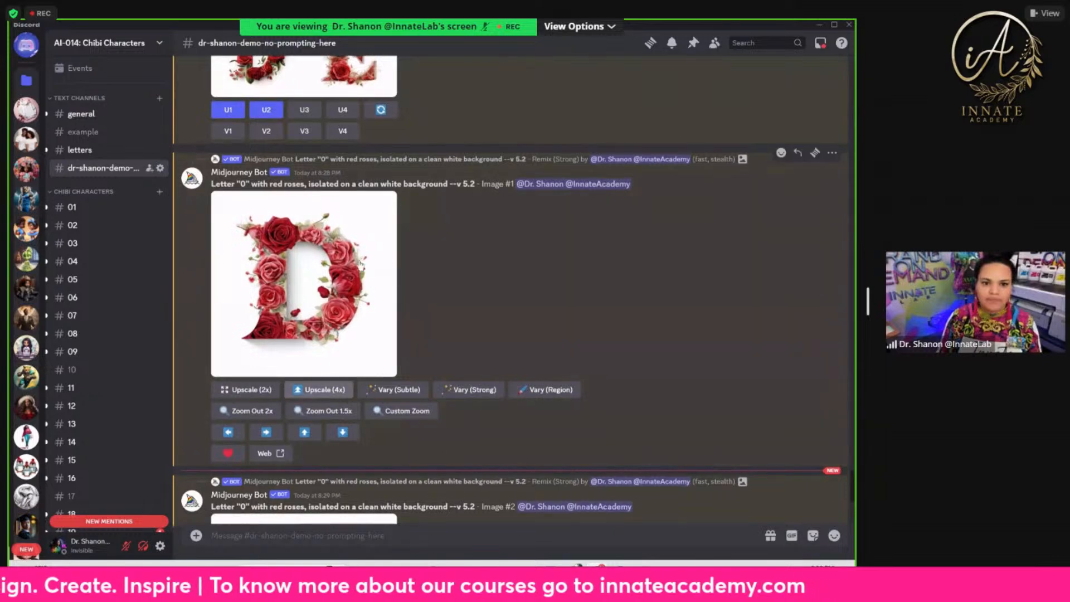
{"action": "scroll", "coordinate": [311, 325], "scroll_direction": "up", "scroll_amount": 12}
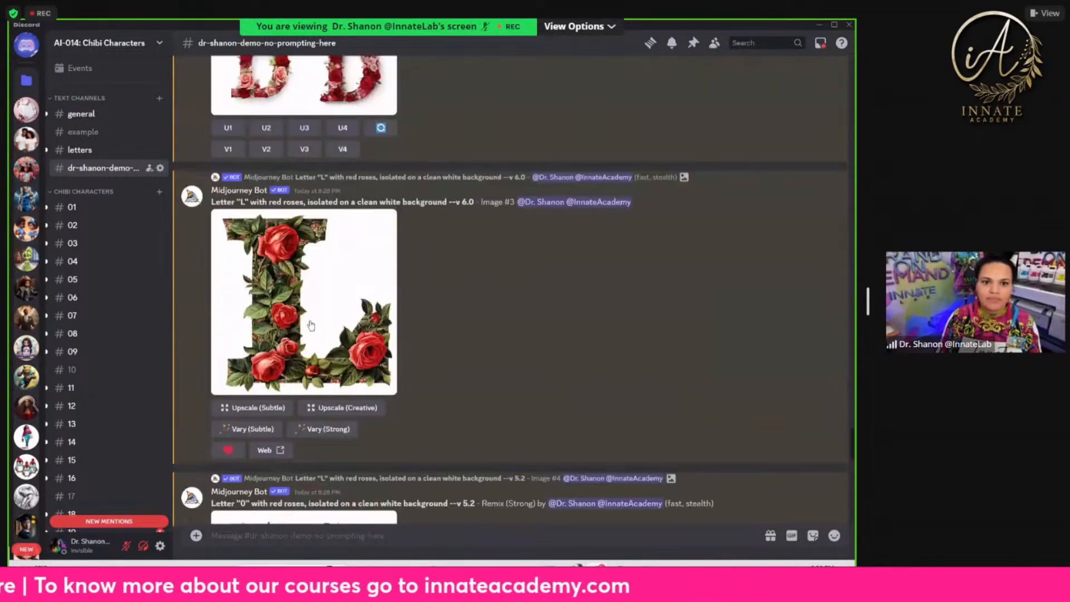
{"action": "scroll", "coordinate": [311, 325], "scroll_direction": "up", "scroll_amount": 3}
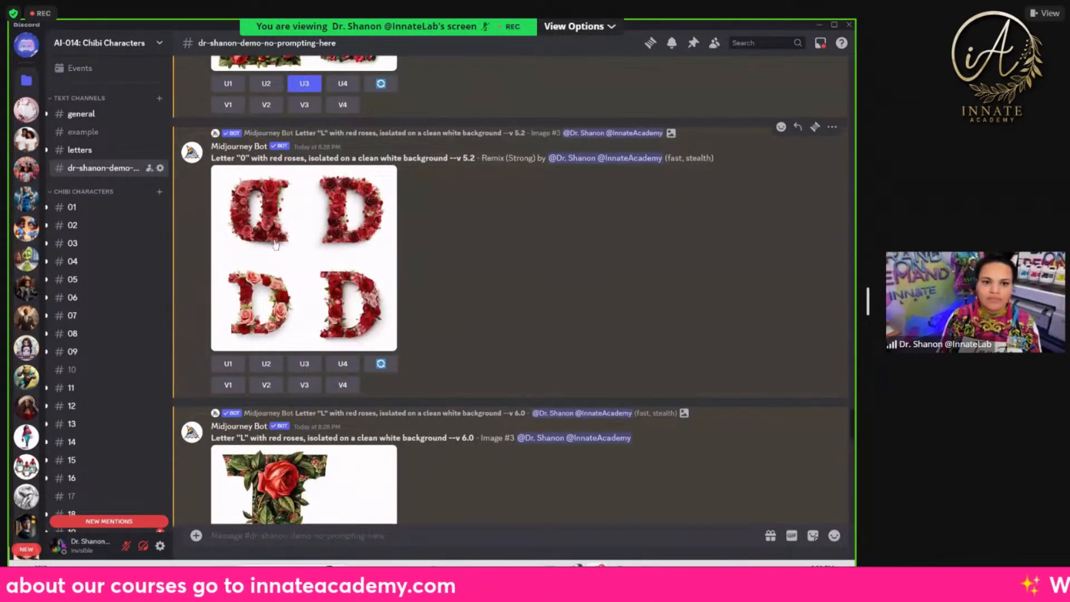
{"action": "left_click", "coordinate": [228, 363]}
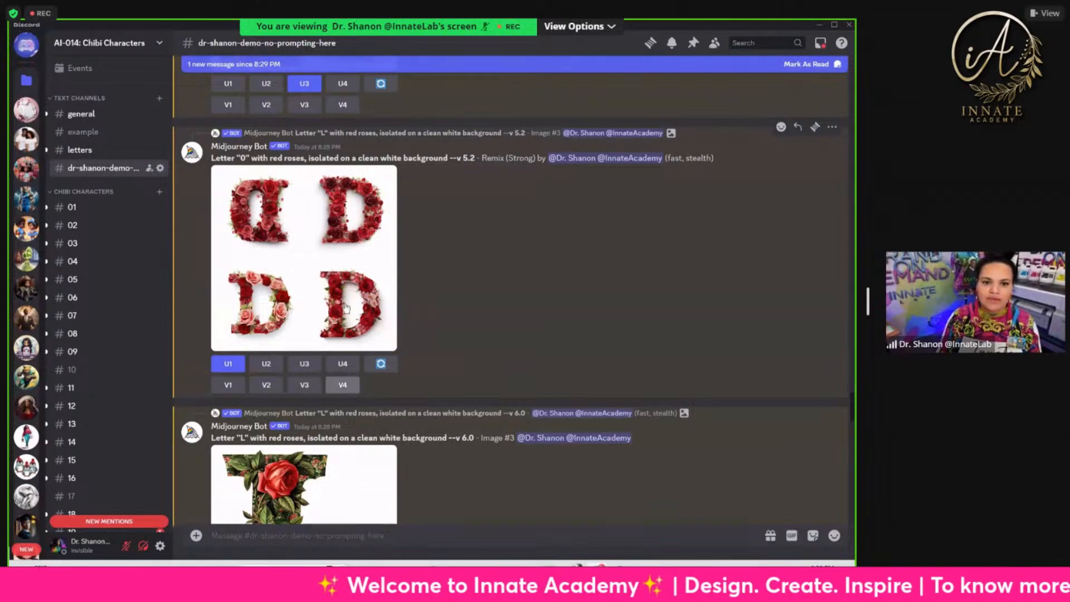
{"action": "left_click", "coordinate": [349, 368]}
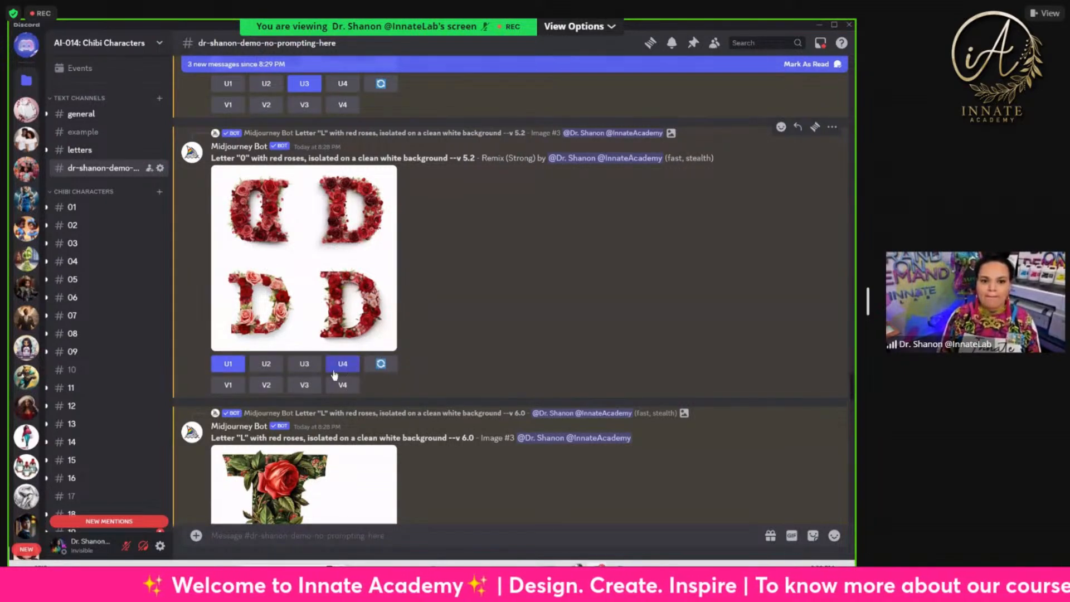
{"action": "scroll", "coordinate": [329, 370], "scroll_direction": "down", "scroll_amount": 10}
{"action": "scroll", "coordinate": [328, 373], "scroll_direction": "down", "scroll_amount": 10}
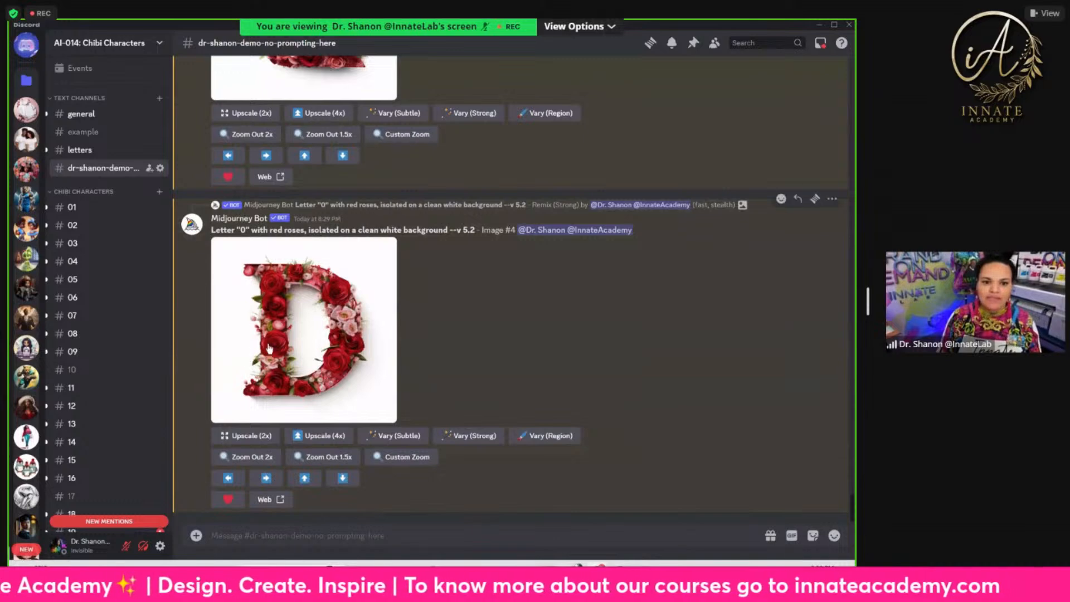
Remix the upscaled letter "O" image #4 with a strong variation, changing the prompt's letter to "V"
{"action": "left_click", "coordinate": [462, 441]}
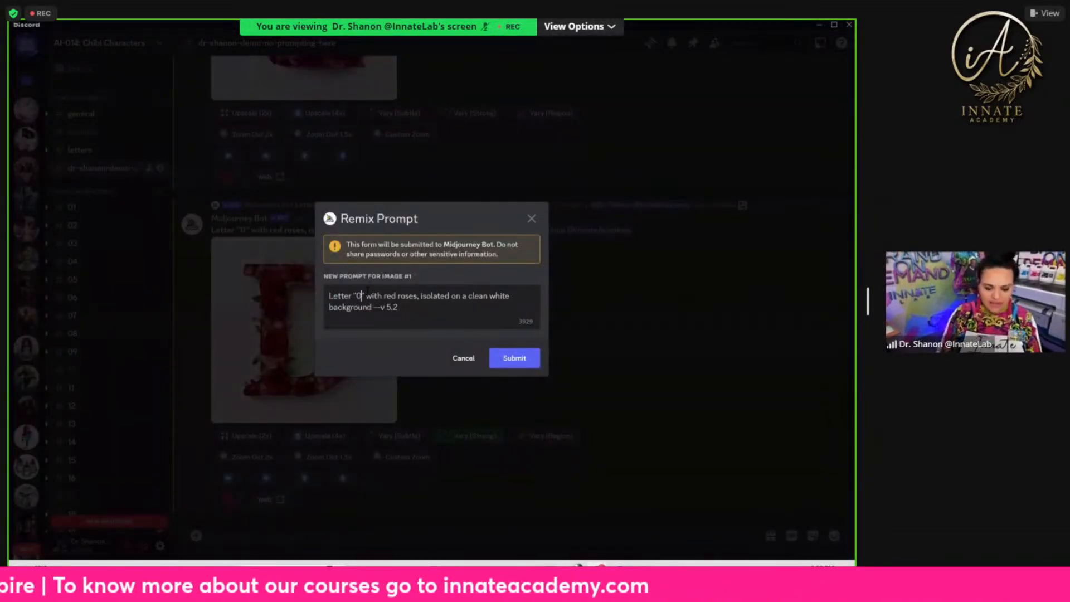
{"action": "key", "text": "BackSpace"}
{"action": "type", "text": "V"}
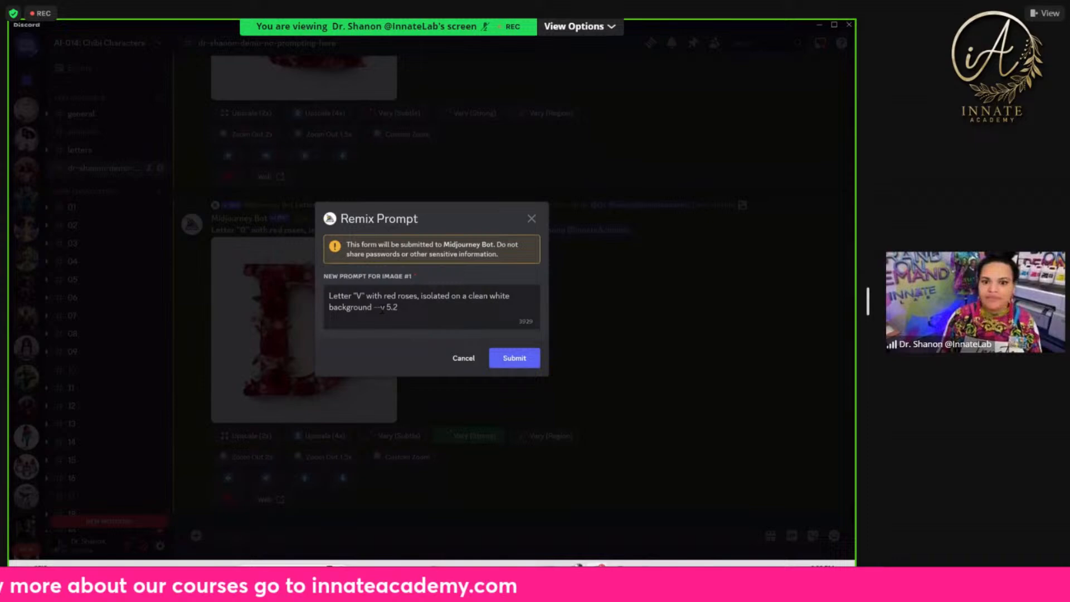
{"action": "left_click", "coordinate": [518, 359]}
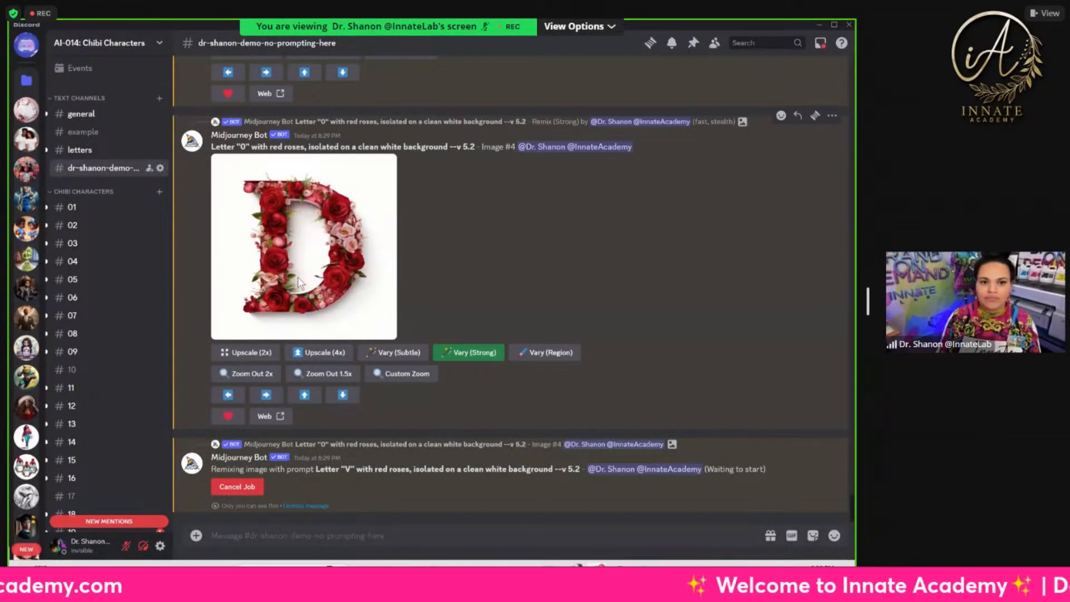
Remix the same upscaled letter "O" image #4 with a strong variation, changing the prompt's letter to "E"
{"action": "scroll", "coordinate": [299, 278], "scroll_direction": "up", "scroll_amount": 20}
{"action": "scroll", "coordinate": [299, 278], "scroll_direction": "down", "scroll_amount": 20}
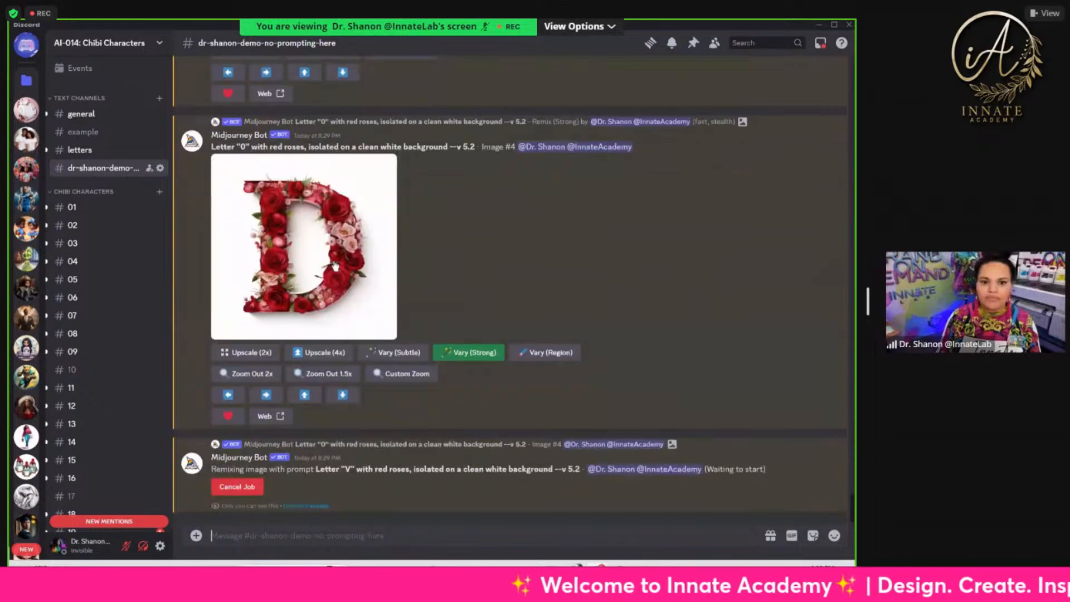
{"action": "left_click", "coordinate": [443, 353]}
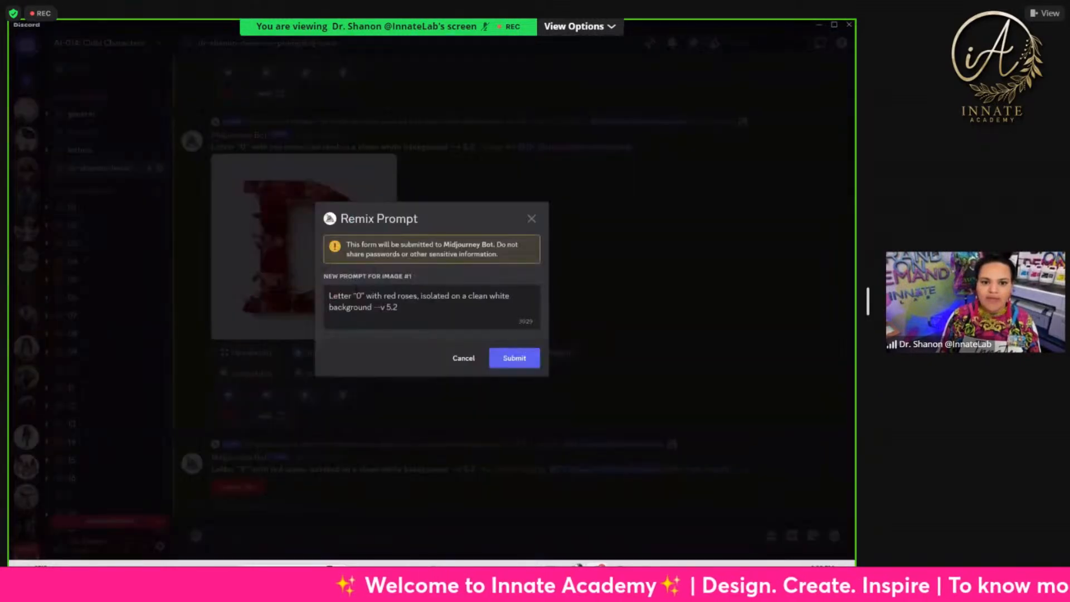
{"action": "key", "text": "BackSpace"}
{"action": "type", "text": "E"}
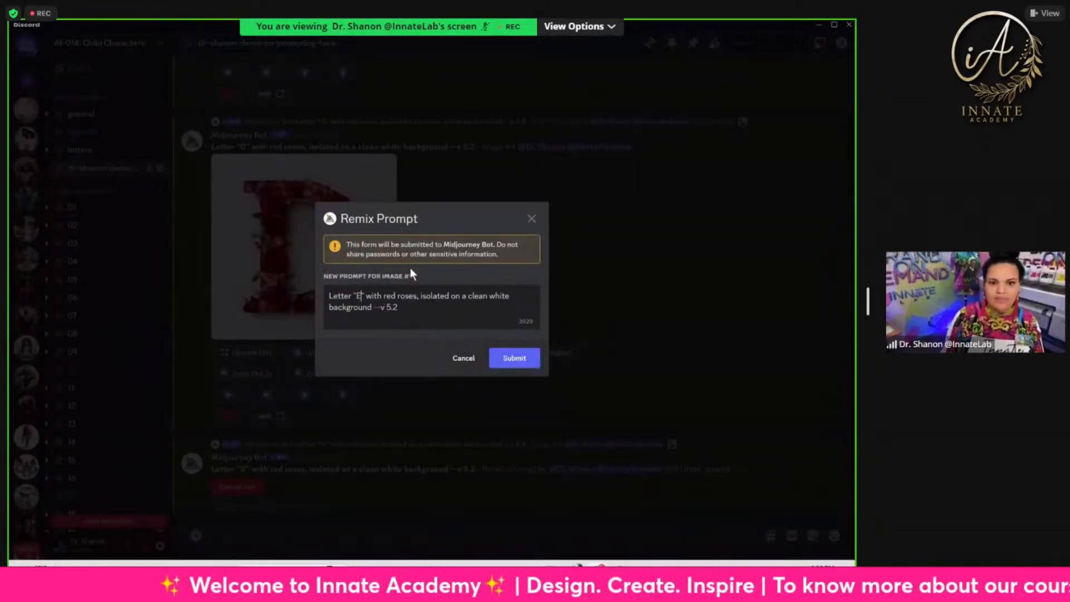
{"action": "left_click", "coordinate": [514, 363]}
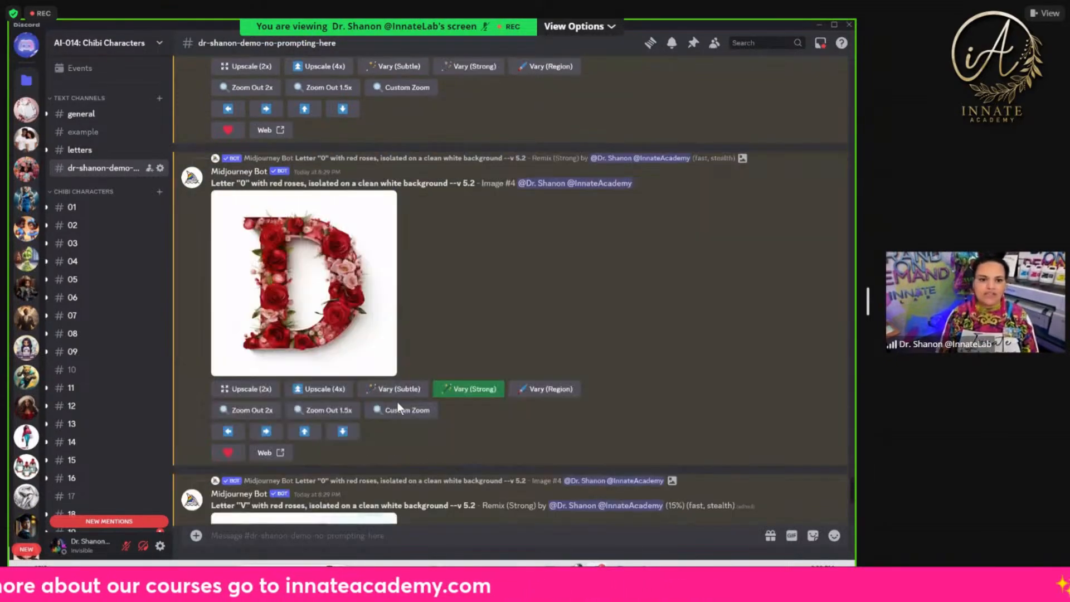
Start a new /imagine prompt with the text copied from the "L" message: Letter "L" with red roses, isolated on a clean white background
{"action": "scroll", "coordinate": [400, 403], "scroll_direction": "up", "scroll_amount": 20}
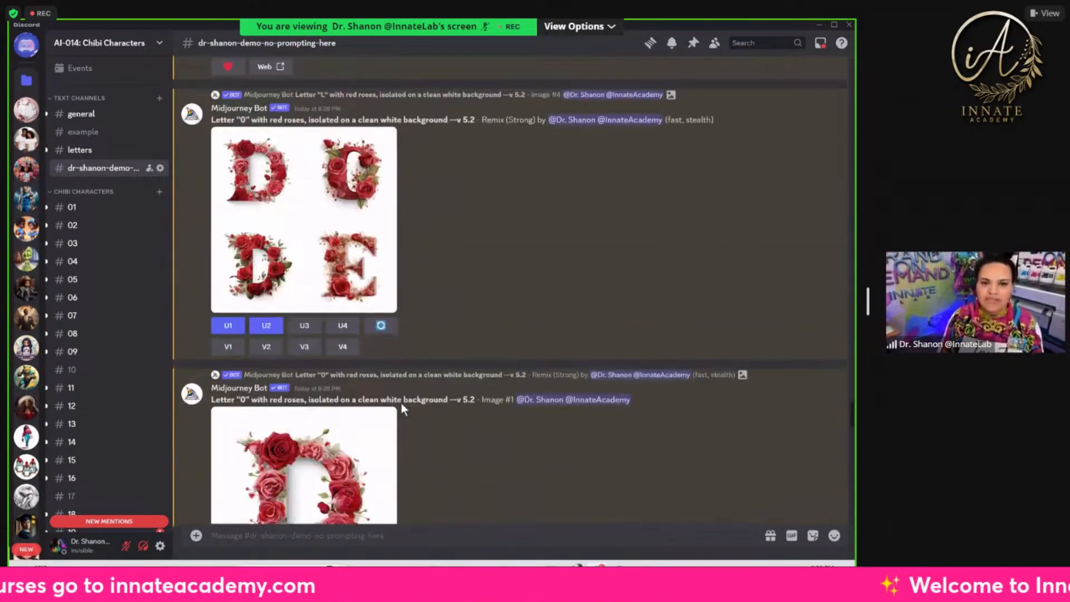
{"action": "scroll", "coordinate": [410, 393], "scroll_direction": "down", "scroll_amount": 8}
{"action": "scroll", "coordinate": [410, 390], "scroll_direction": "up", "scroll_amount": 10}
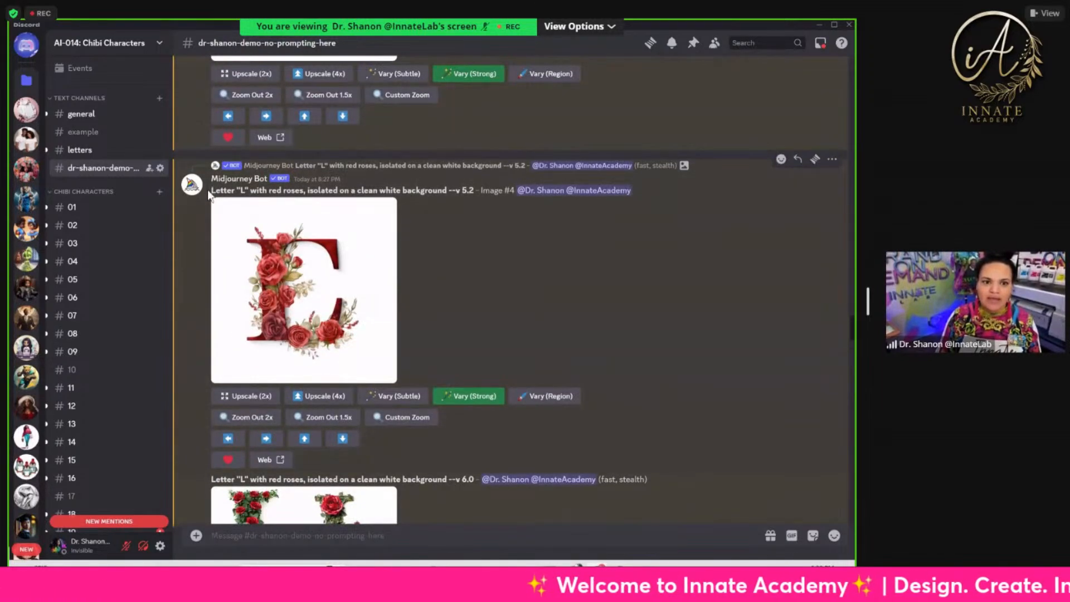
{"action": "left_click_drag", "start_coordinate": [211, 190], "coordinate": [446, 193]}
{"action": "key", "text": "ctrl+c"}
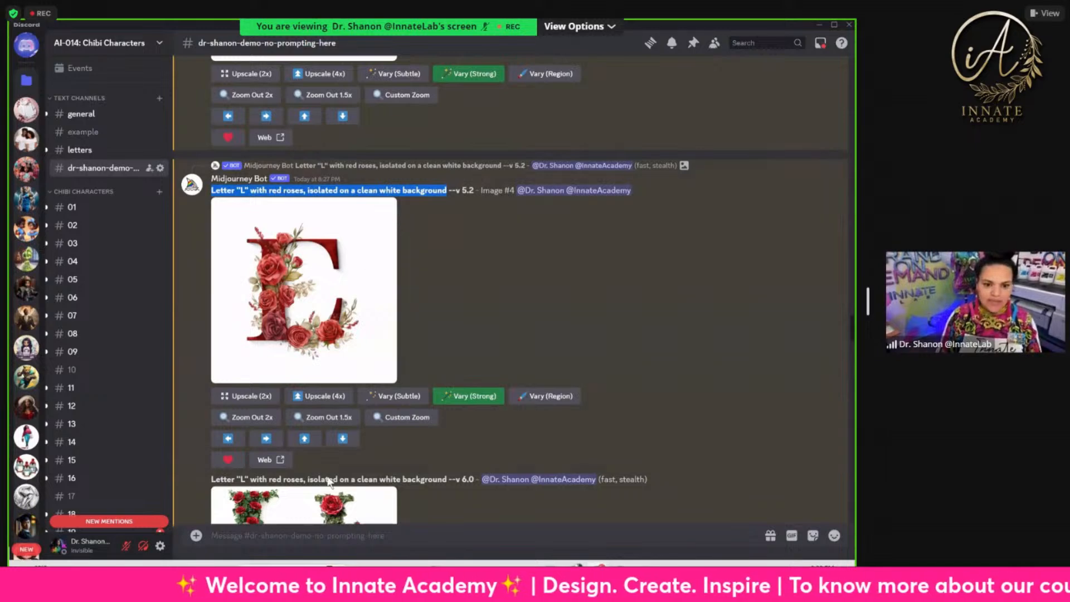
{"action": "left_click", "coordinate": [307, 534]}
{"action": "type", "text": "/i"}
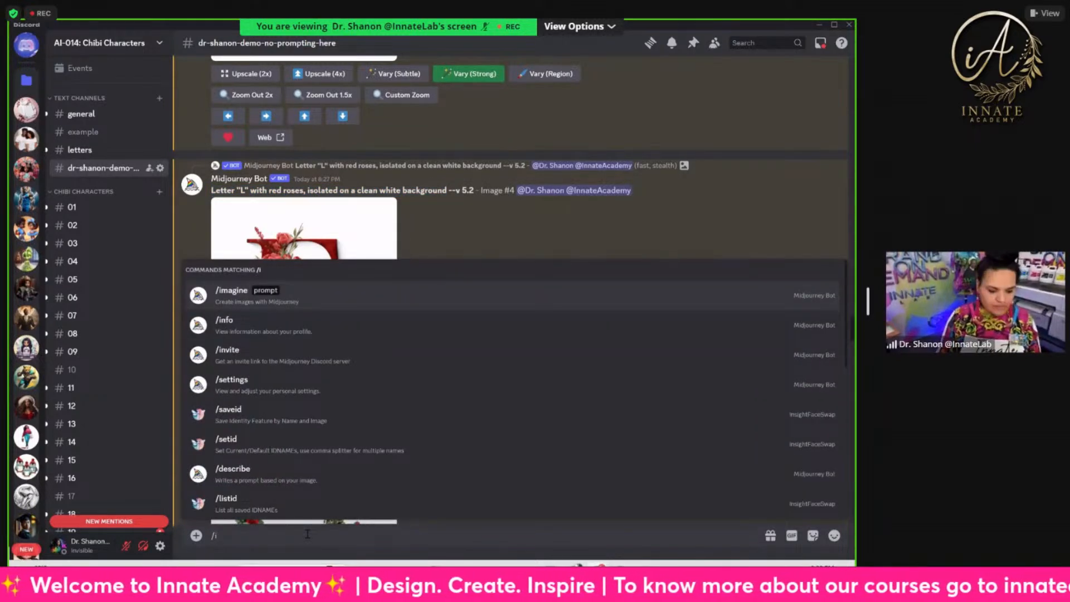
{"action": "key", "text": "Tab"}
{"action": "key", "text": "ctrl+v"}
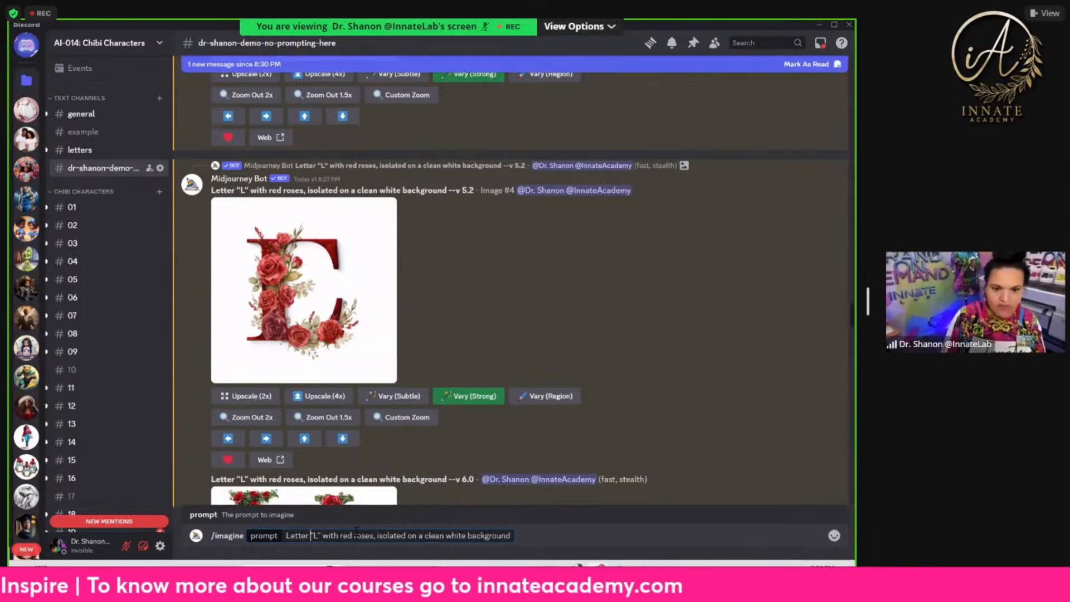
Enclose the prompt's letter in curly braces and add a second option, making it {"L", "O"}
{"action": "left_click", "coordinate": [313, 536]}
{"action": "type", "text": "{"}
{"action": "left_click", "coordinate": [324, 536]}
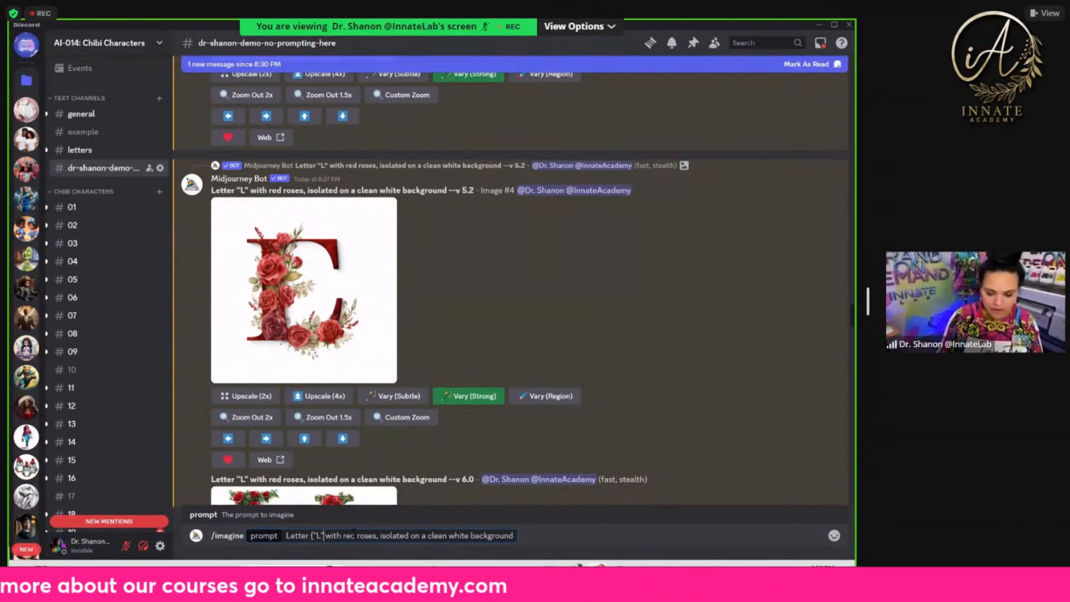
{"action": "type", "text": "}"}
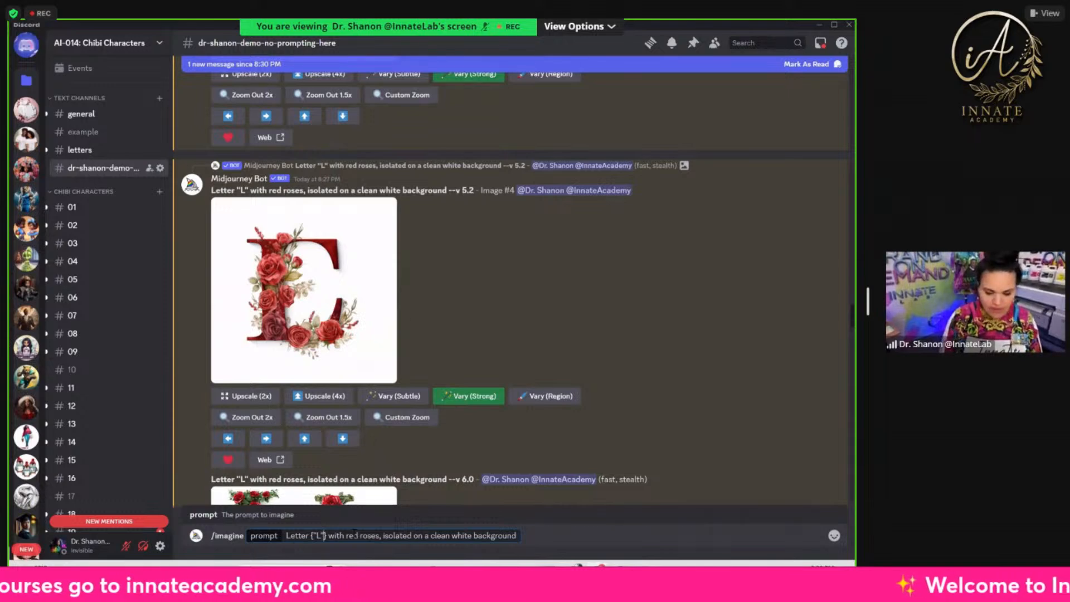
{"action": "key", "text": "Left"}
{"action": "type", "text": ","}
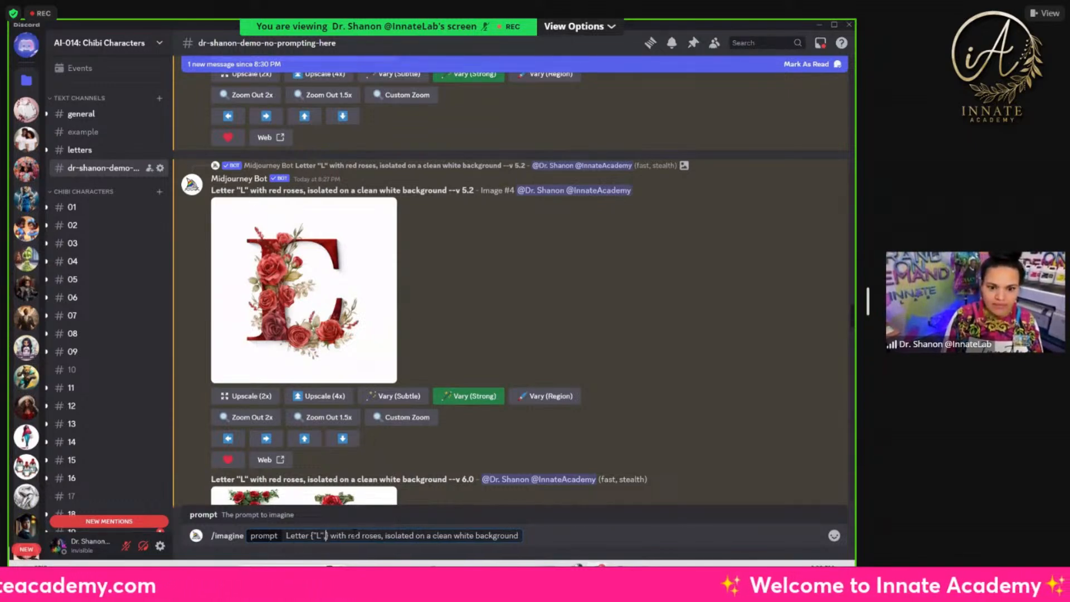
{"action": "type", "text": " \""}
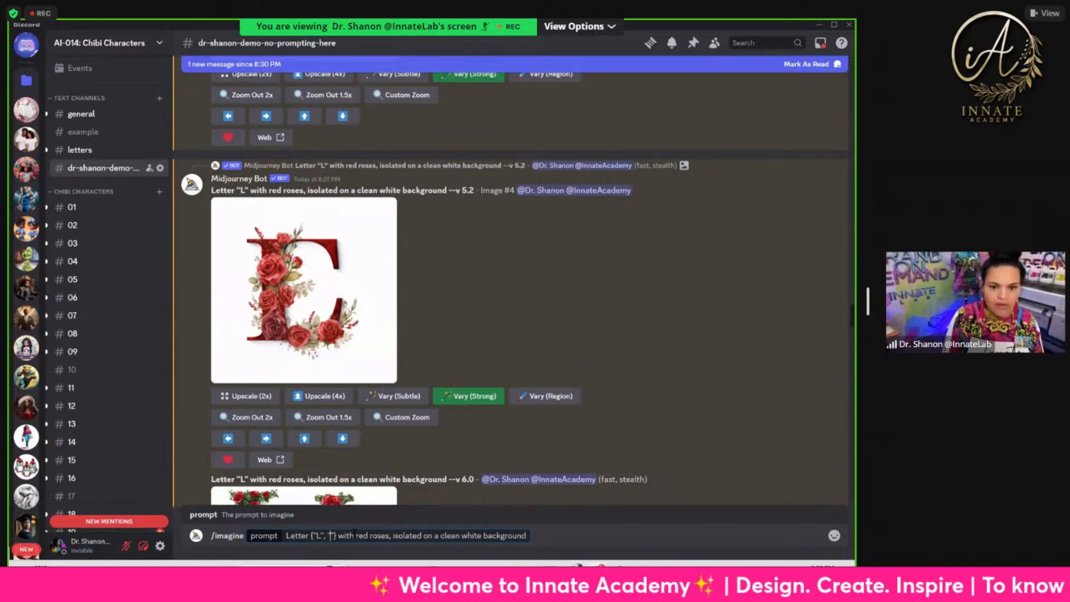
{"action": "type", "text": "O\""}
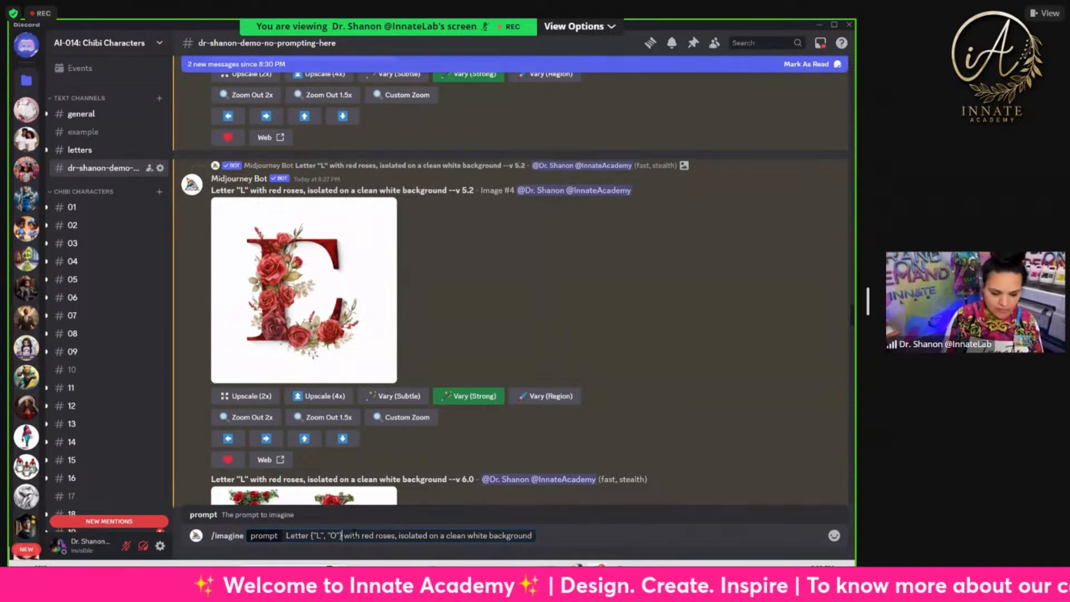
Extend the braced list to {"L", "O", "V", "E"}, send the prompt and confirm generating all four prompts
{"action": "type", "text": ","}
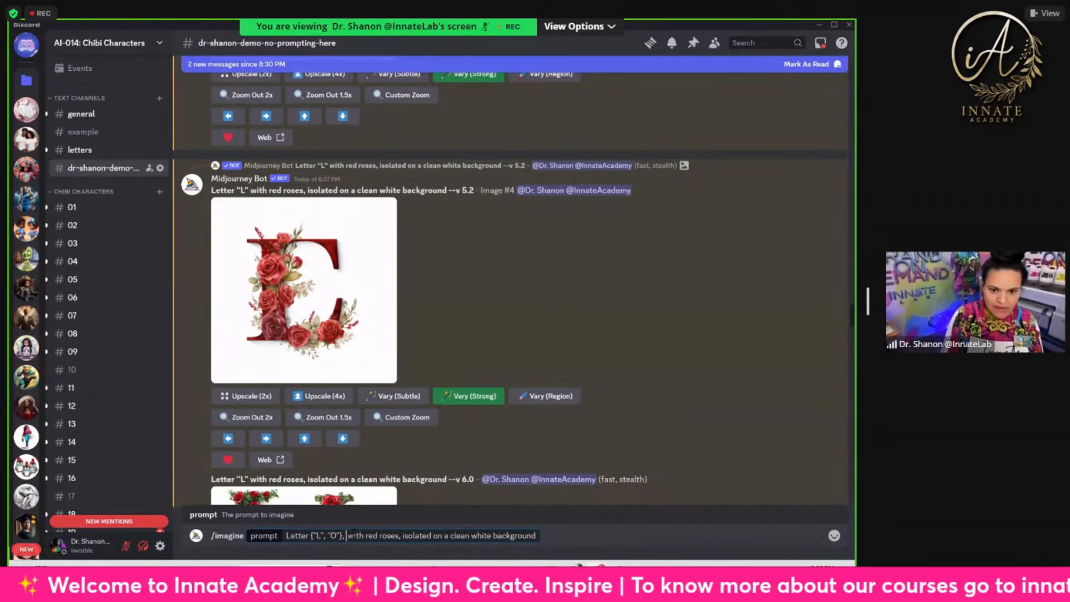
{"action": "key", "text": "BackSpace"}
{"action": "key", "text": "BackSpace"}
{"action": "key", "text": "BackSpace"}
{"action": "type", "text": ", "}
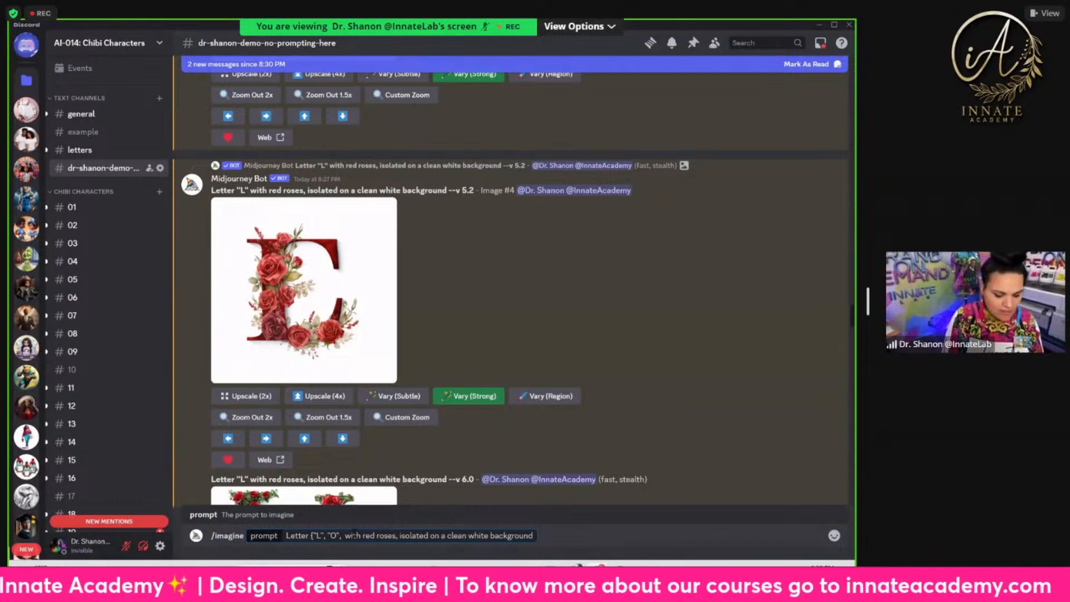
{"action": "type", "text": "\"V"}
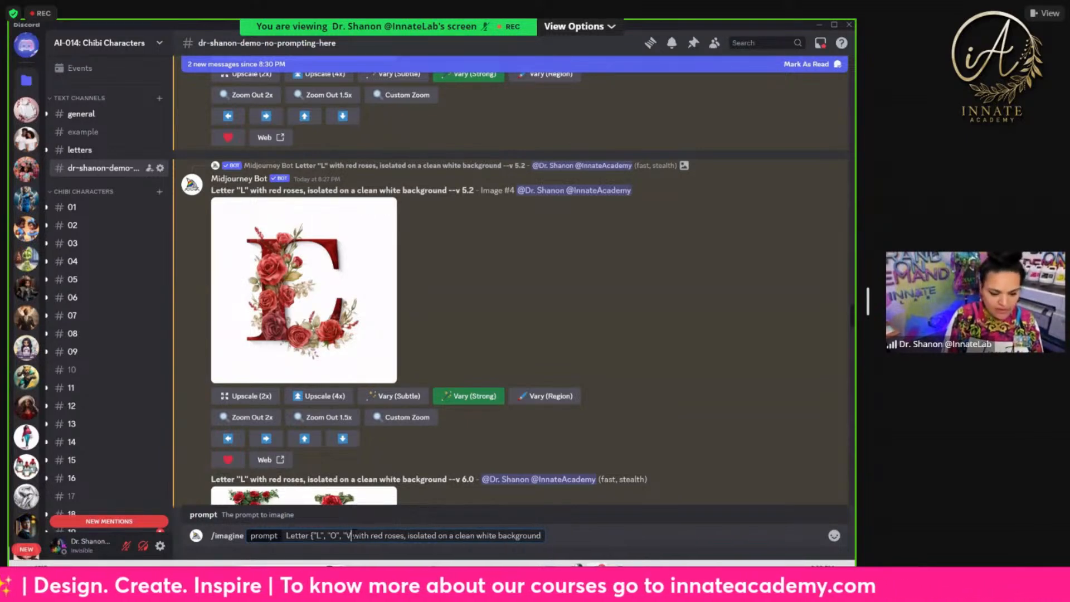
{"action": "type", "text": "\""}
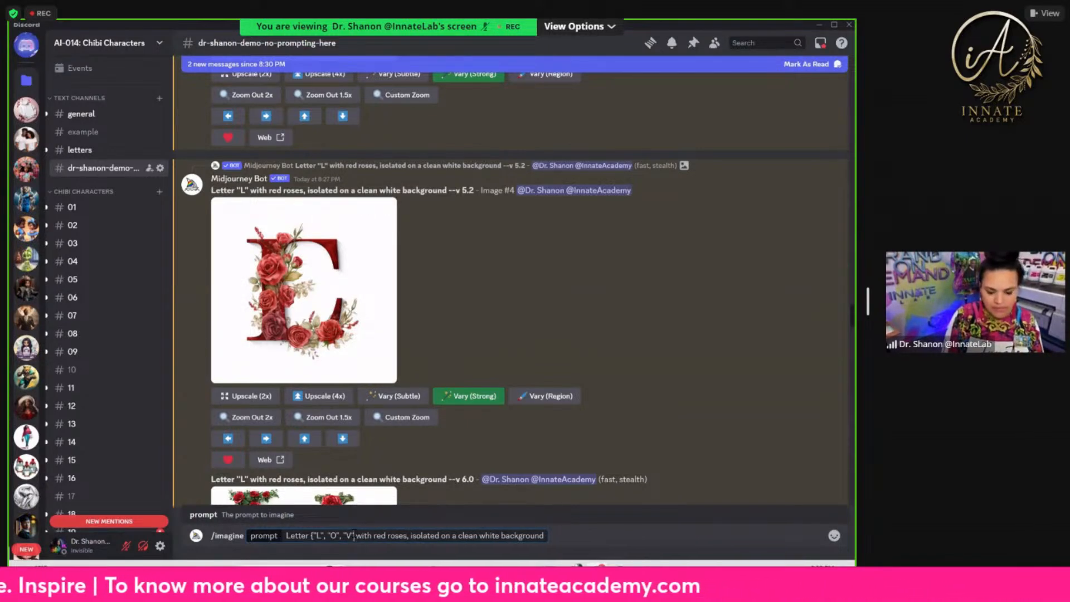
{"action": "type", "text": ", "}
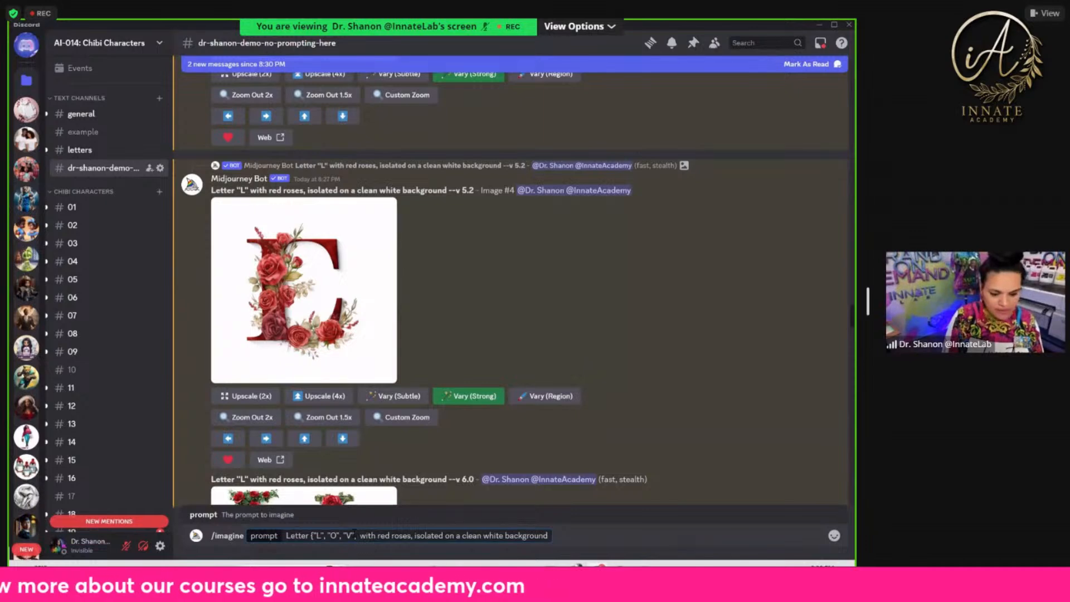
{"action": "type", "text": "\"E\""}
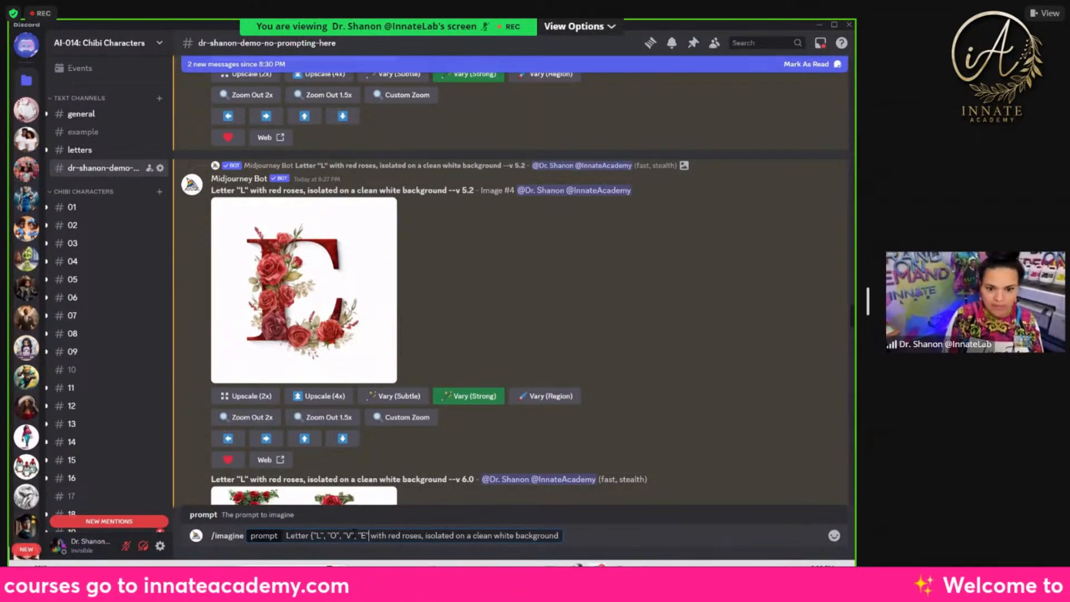
{"action": "type", "text": "}"}
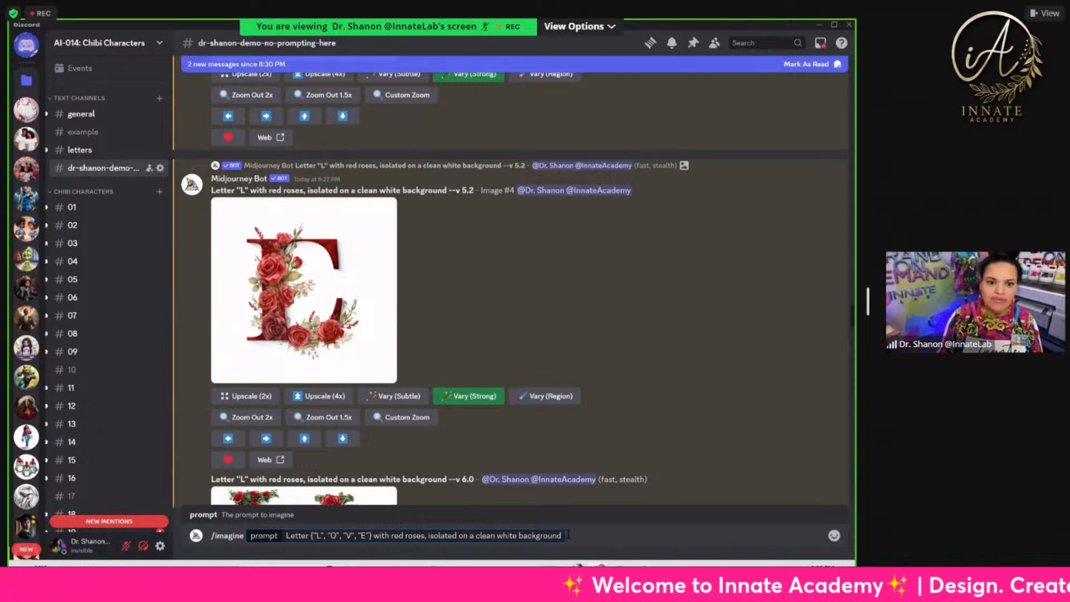
{"action": "key", "text": "Return"}
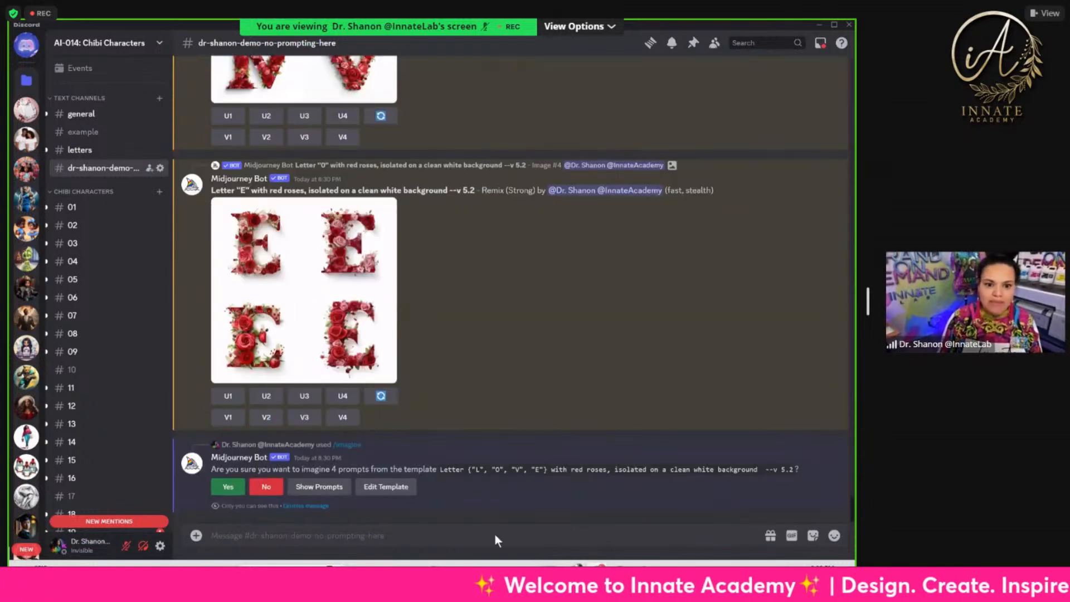
{"action": "left_click", "coordinate": [228, 489]}
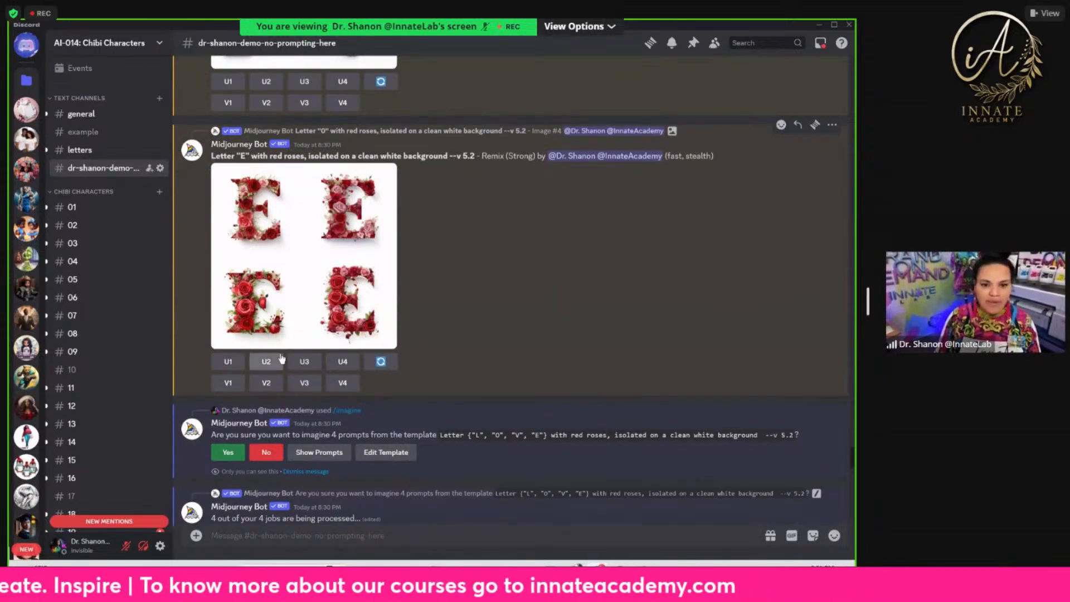
Review the grids generated from the four-letter template, the upscaled "E" image #2 and the earlier remix grids
{"action": "scroll", "coordinate": [341, 375], "scroll_direction": "down", "scroll_amount": 10}
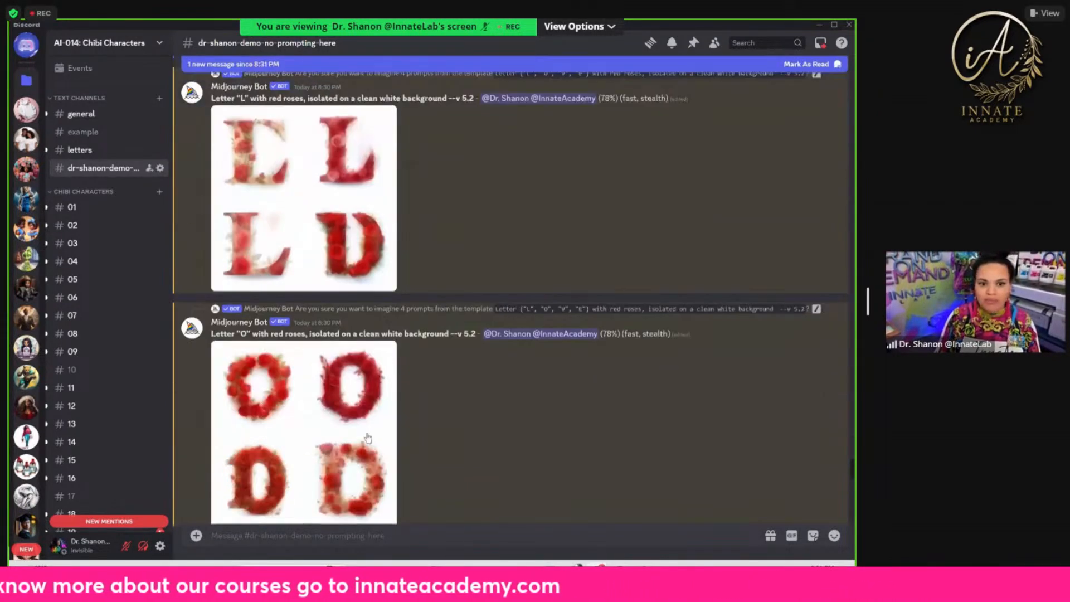
{"action": "scroll", "coordinate": [306, 378], "scroll_direction": "down", "scroll_amount": 6}
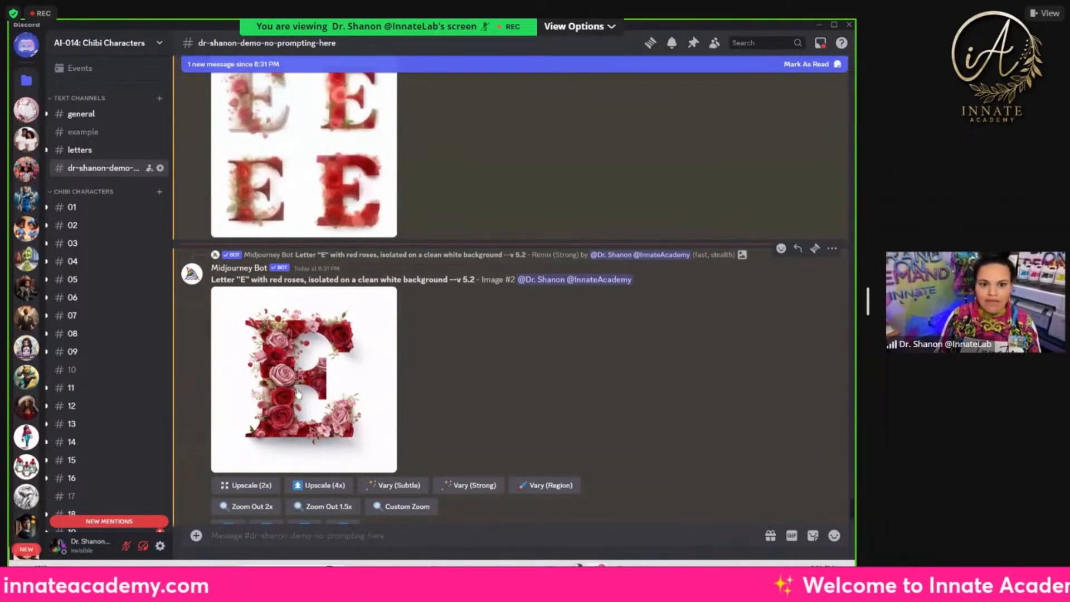
{"action": "scroll", "coordinate": [298, 393], "scroll_direction": "up", "scroll_amount": 12}
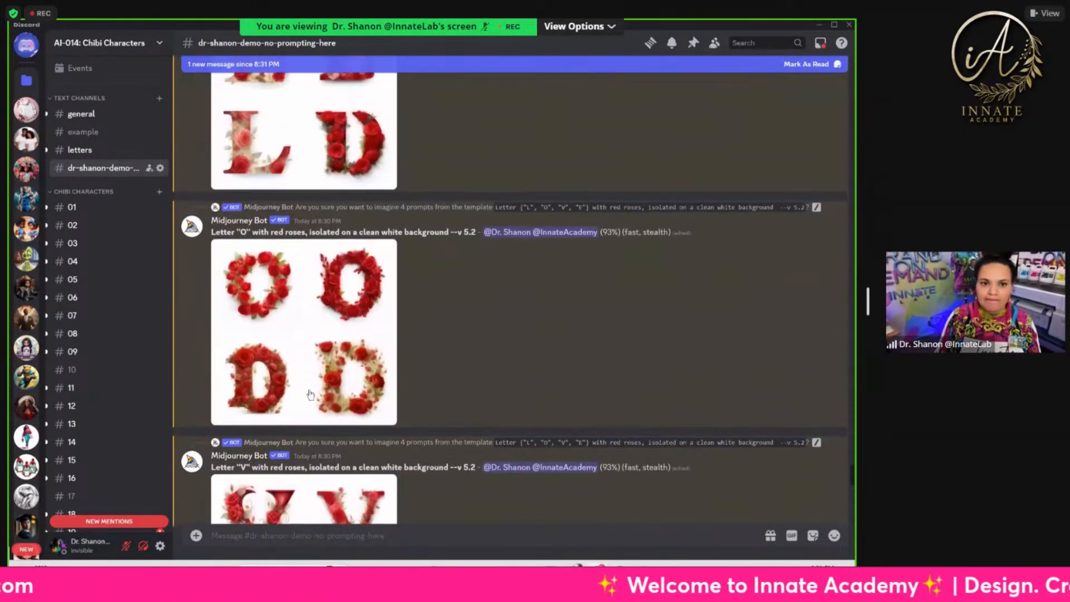
{"action": "scroll", "coordinate": [310, 394], "scroll_direction": "up", "scroll_amount": 4}
{"action": "scroll", "coordinate": [311, 394], "scroll_direction": "up", "scroll_amount": 4}
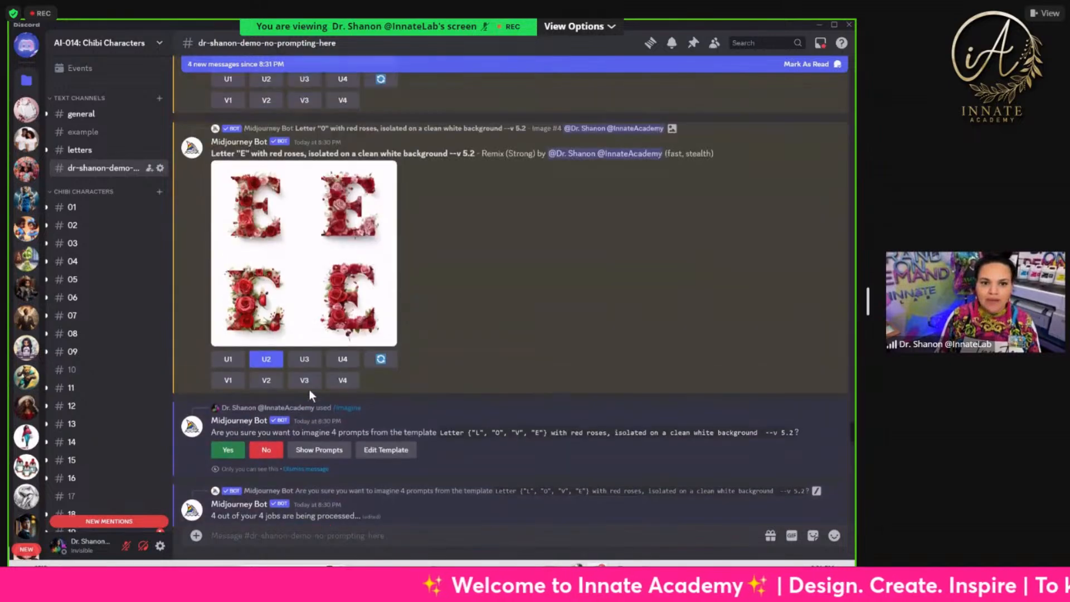
{"action": "scroll", "coordinate": [309, 390], "scroll_direction": "up", "scroll_amount": 6}
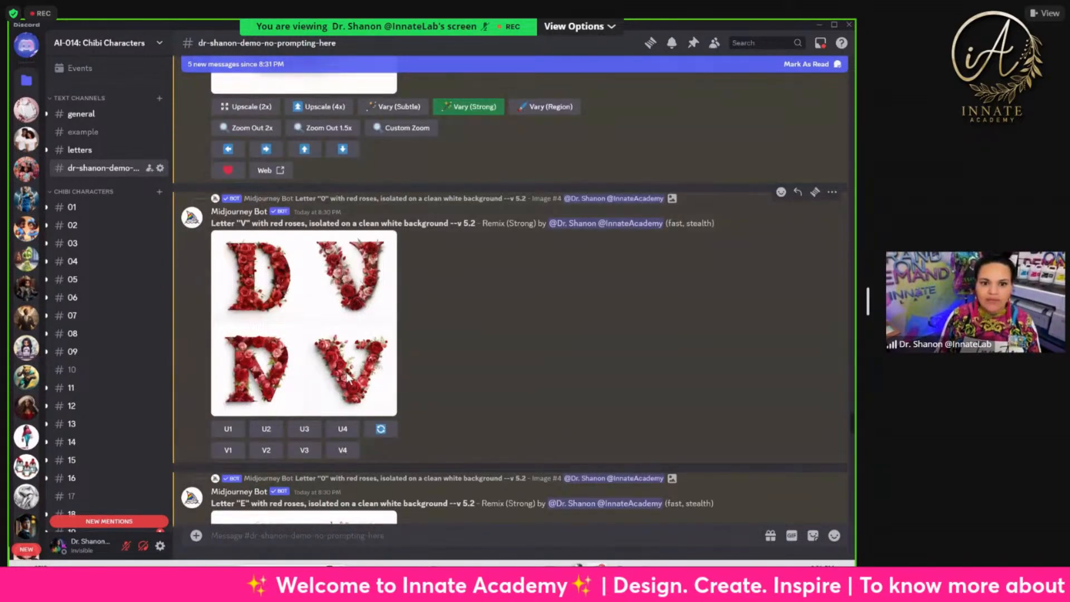
Inspect the letter "V" remix grid at enlarged size and generate variations of its image 4 with the letter "V" prompt
{"action": "left_click", "coordinate": [348, 376]}
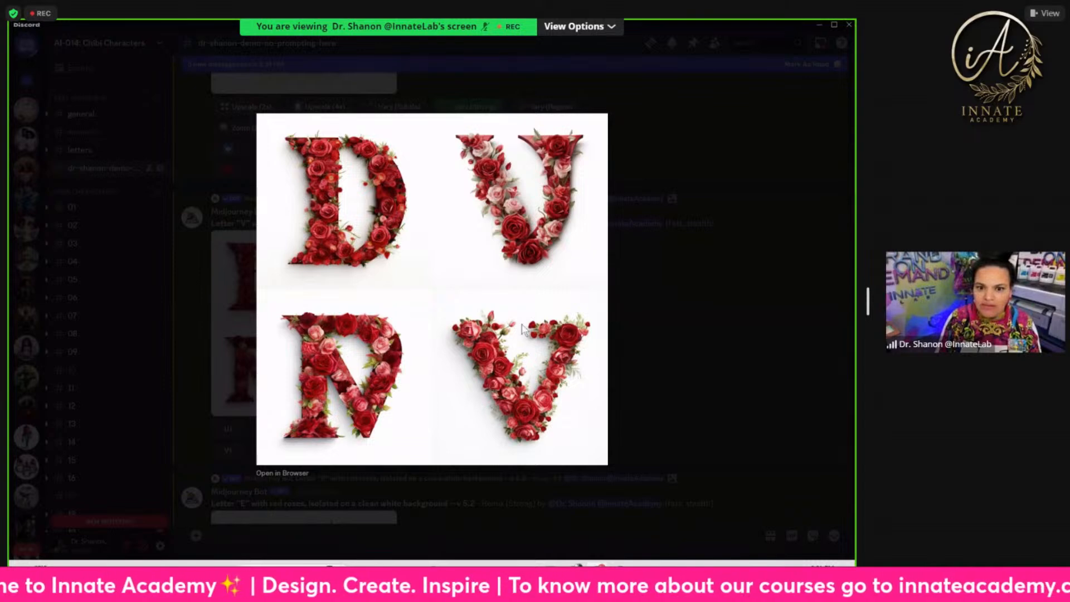
{"action": "key", "text": "Escape"}
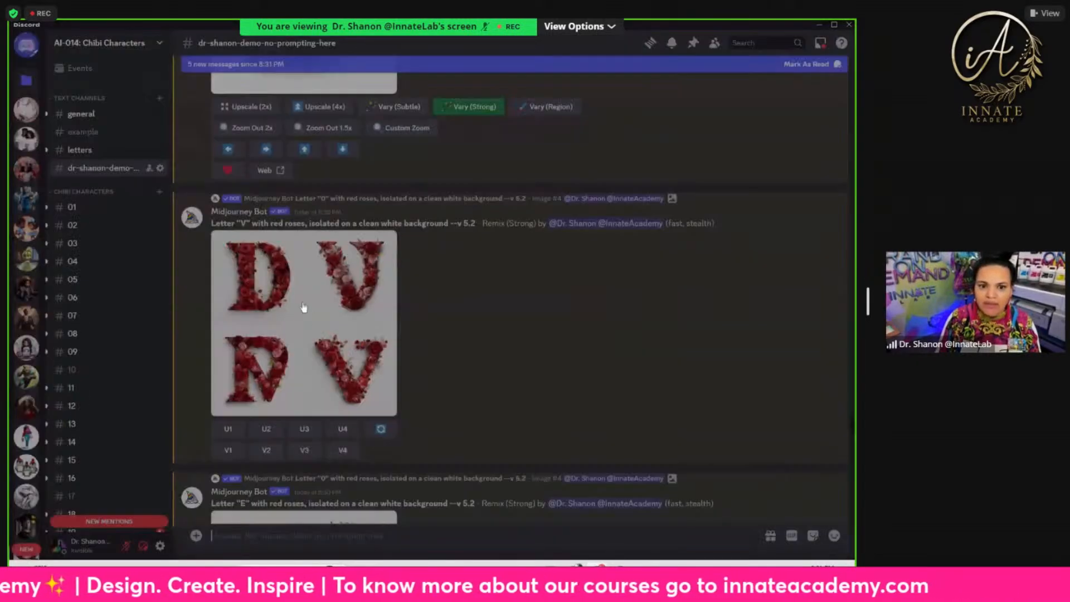
{"action": "left_click", "coordinate": [344, 452]}
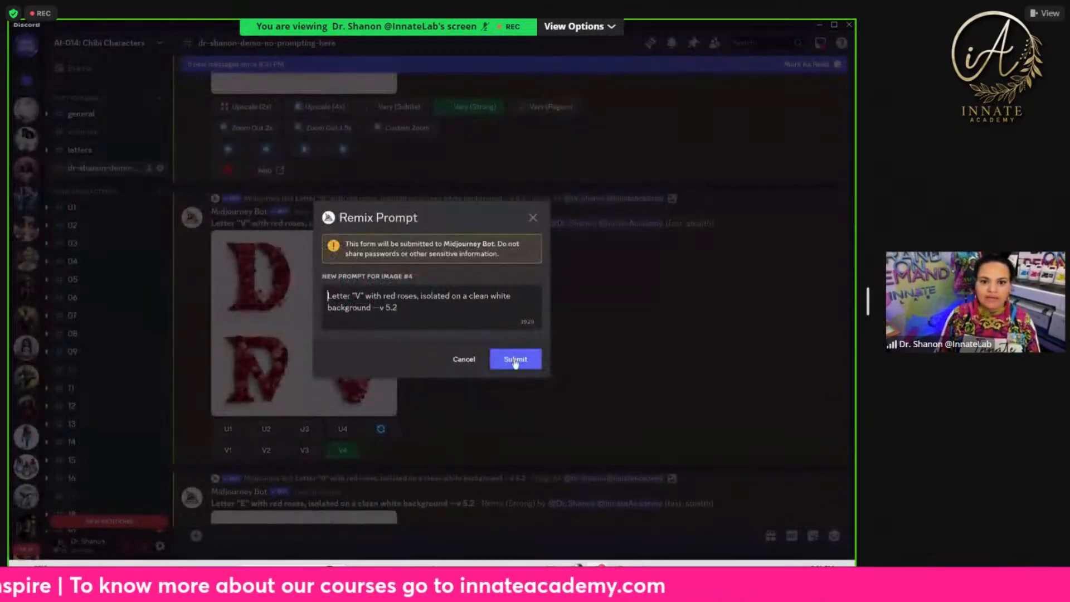
{"action": "left_click", "coordinate": [513, 361]}
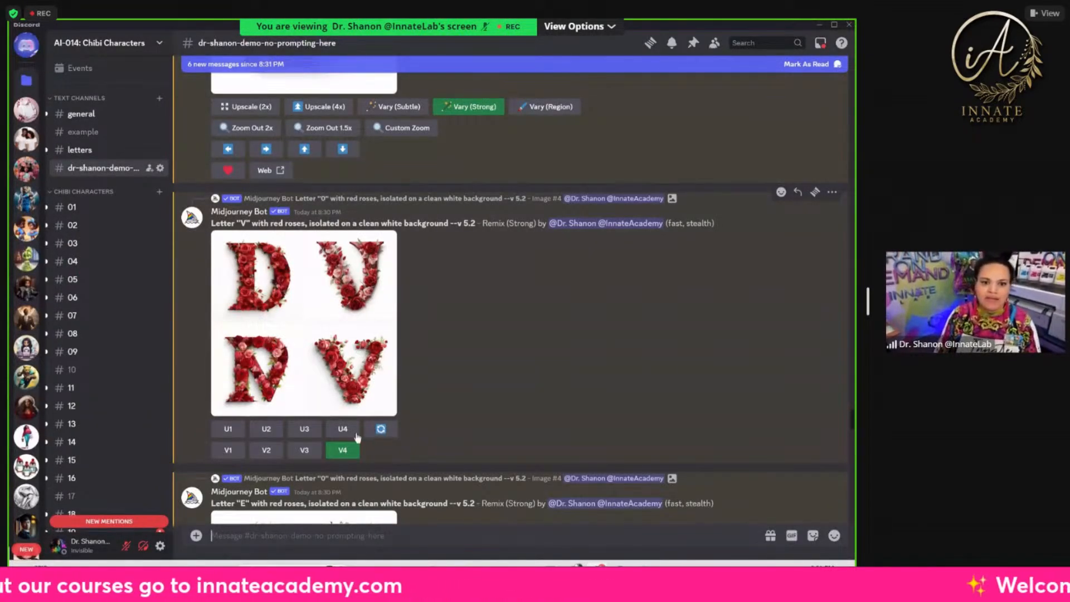
Generate strong variations of the upscaled "0" image #4 using the letter "0" red roses prompt
{"action": "scroll", "coordinate": [352, 389], "scroll_direction": "up", "scroll_amount": 5}
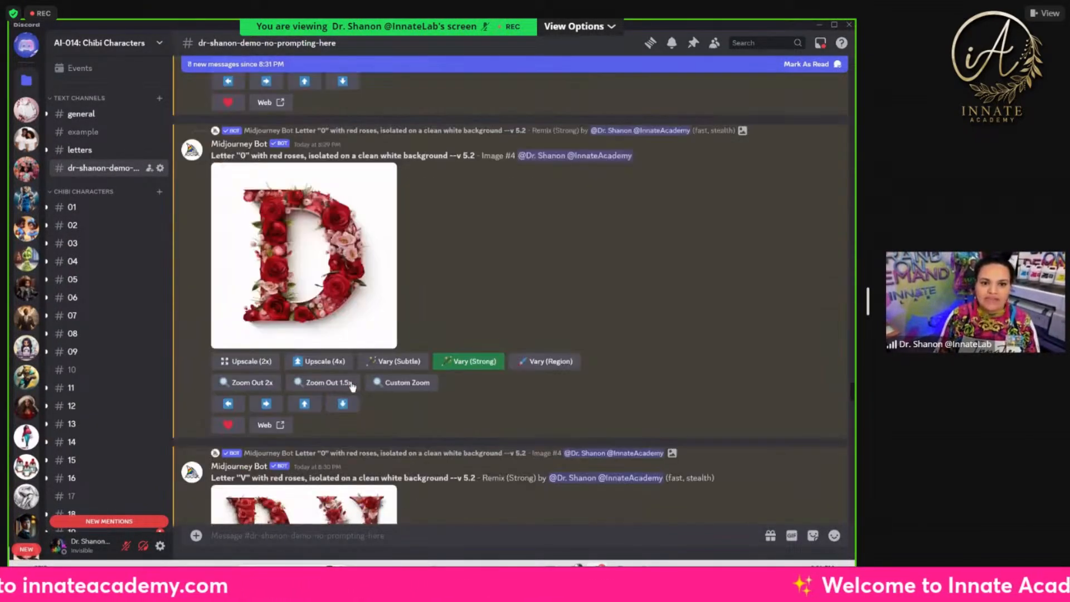
{"action": "scroll", "coordinate": [353, 389], "scroll_direction": "up", "scroll_amount": 4}
{"action": "scroll", "coordinate": [351, 384], "scroll_direction": "down", "scroll_amount": 4}
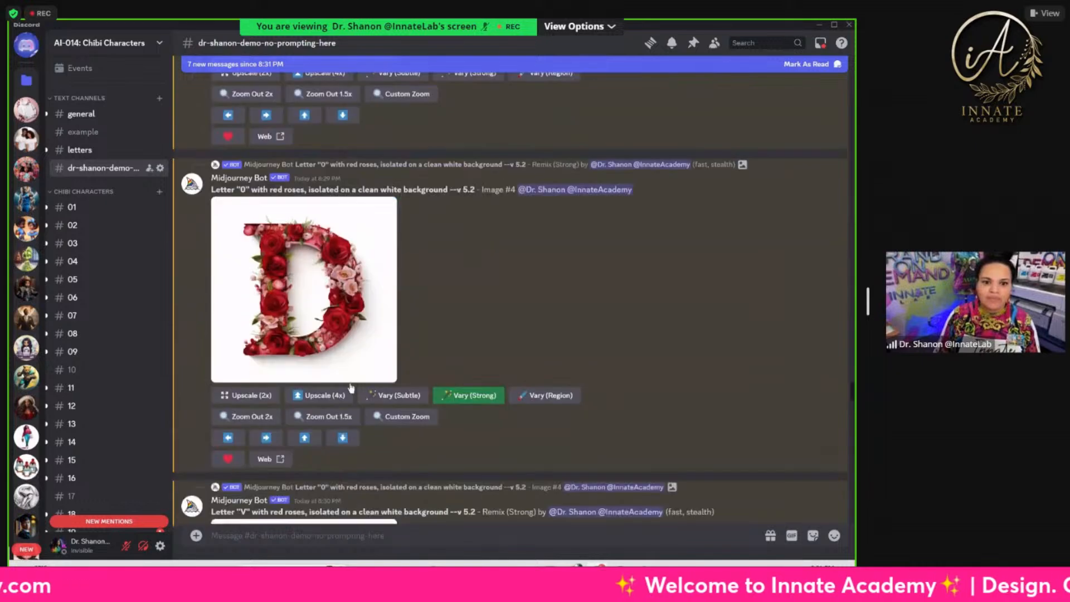
{"action": "left_click", "coordinate": [473, 396]}
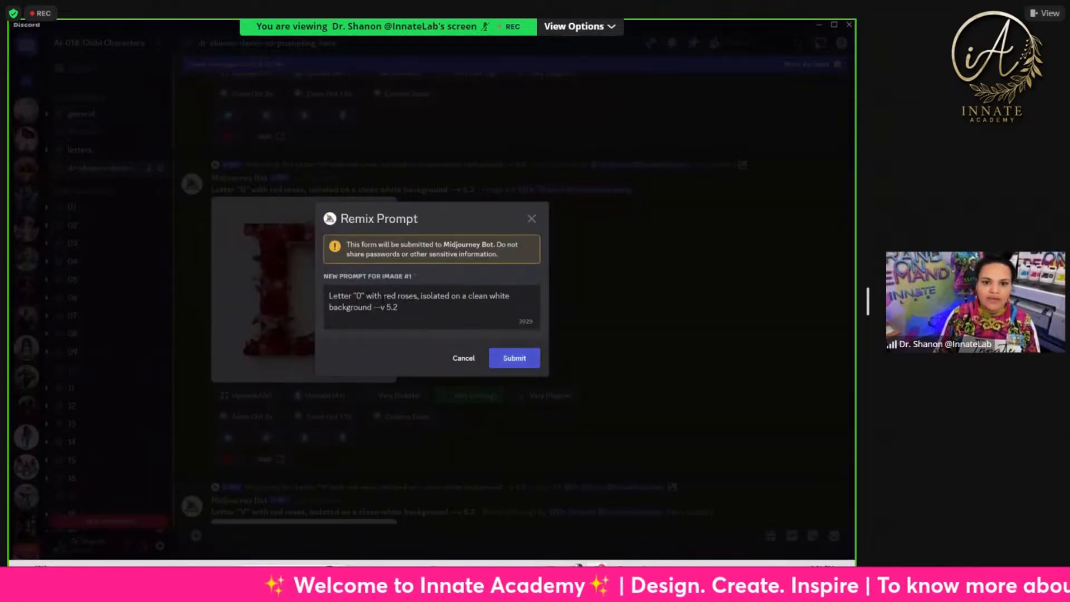
{"action": "left_click", "coordinate": [519, 361]}
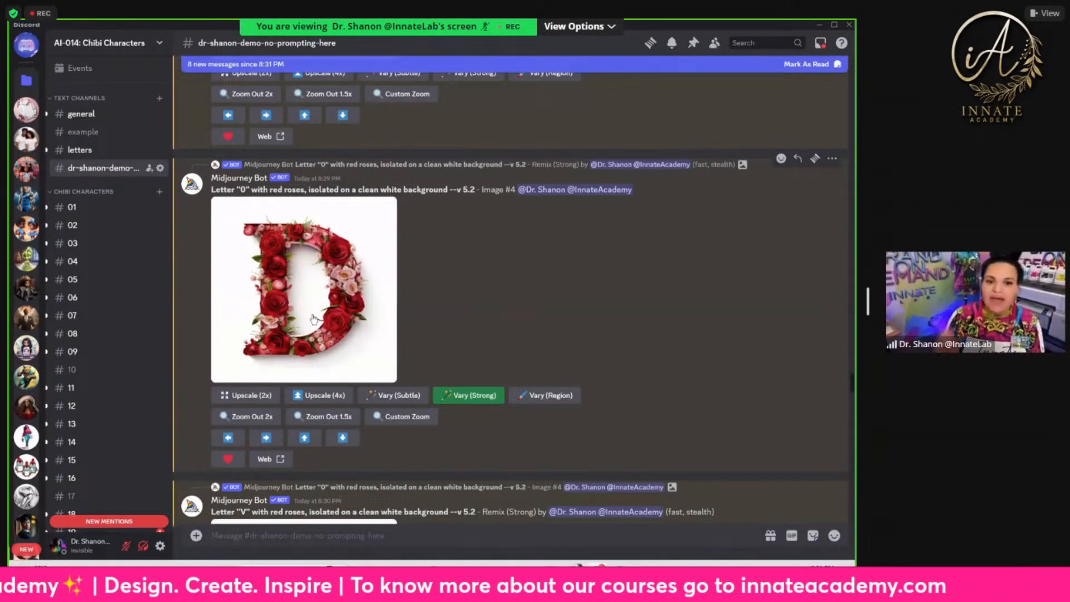
Inspect the letter "O" grid from the four-letter template at enlarged size and upscale its images 2 and 3
{"action": "scroll", "coordinate": [326, 329], "scroll_direction": "down", "scroll_amount": 4}
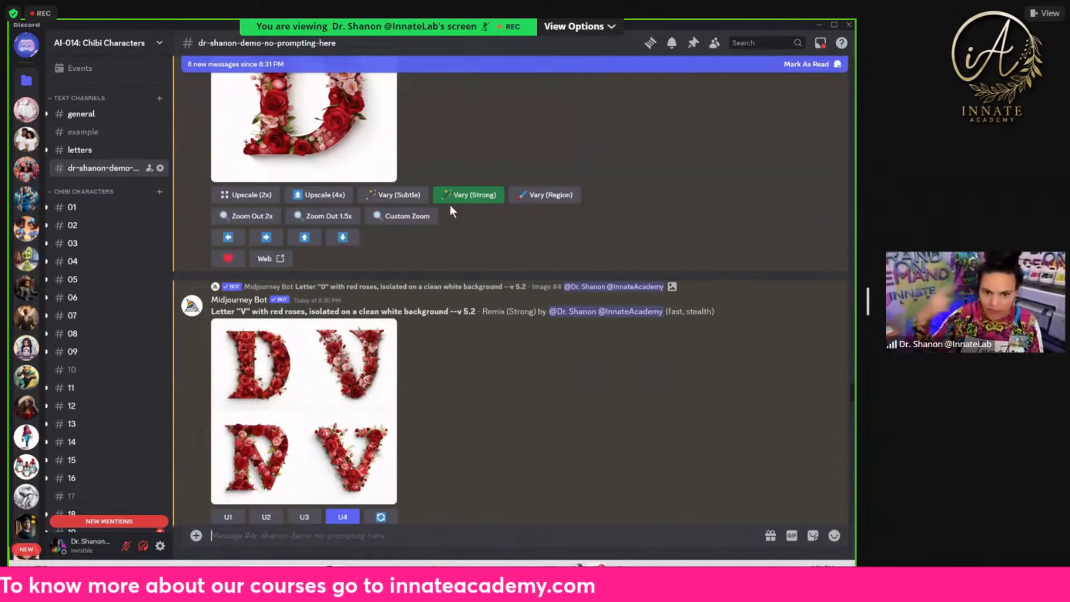
{"action": "scroll", "coordinate": [365, 295], "scroll_direction": "down", "scroll_amount": 9}
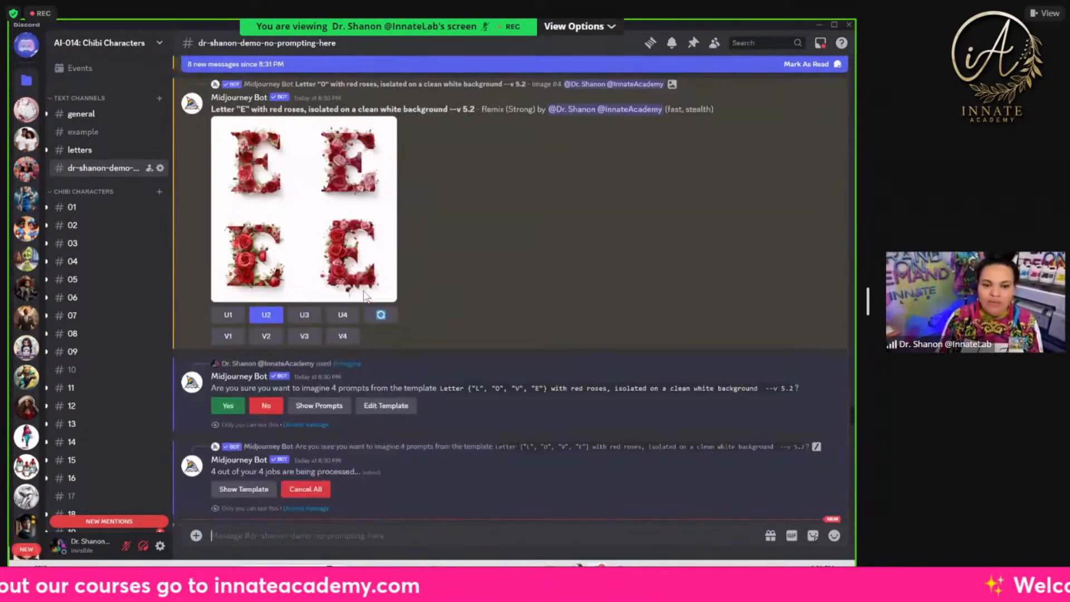
{"action": "scroll", "coordinate": [365, 295], "scroll_direction": "down", "scroll_amount": 20}
{"action": "scroll", "coordinate": [365, 296], "scroll_direction": "up", "scroll_amount": 1}
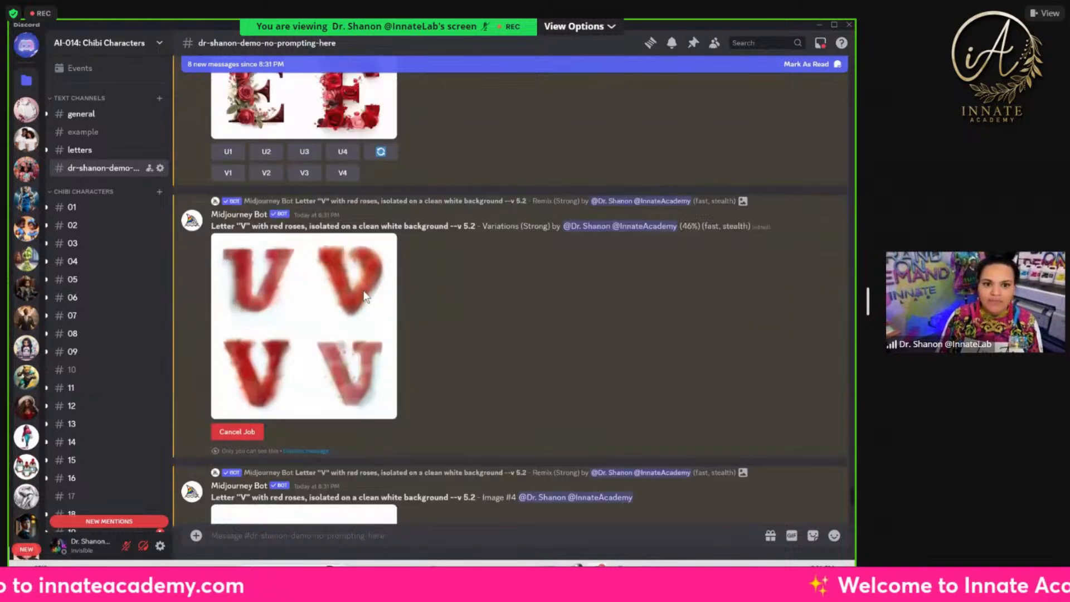
{"action": "scroll", "coordinate": [365, 295], "scroll_direction": "up", "scroll_amount": 10}
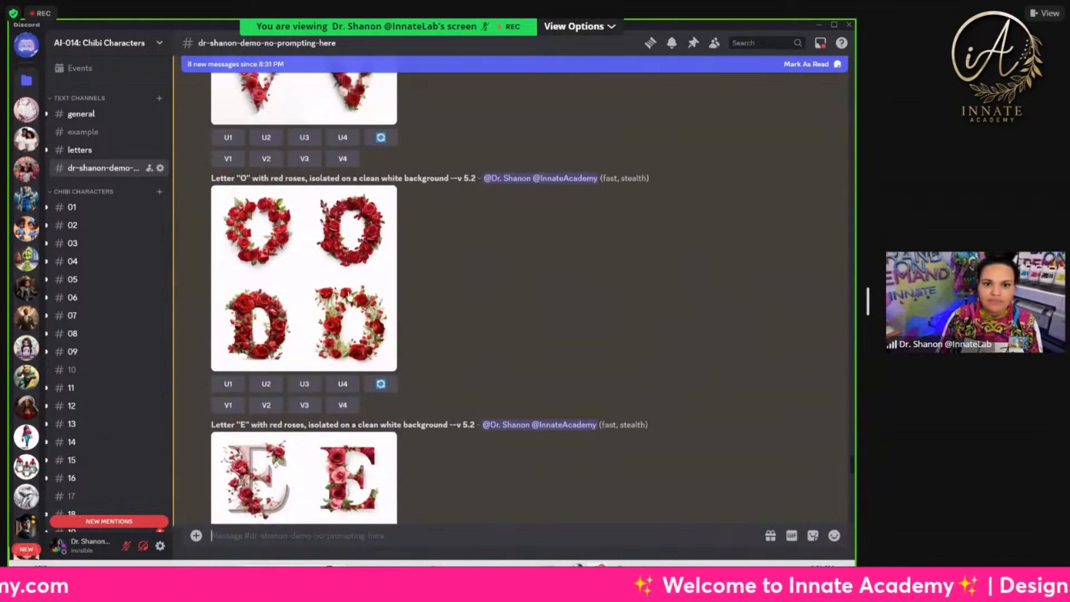
{"action": "left_click", "coordinate": [286, 310]}
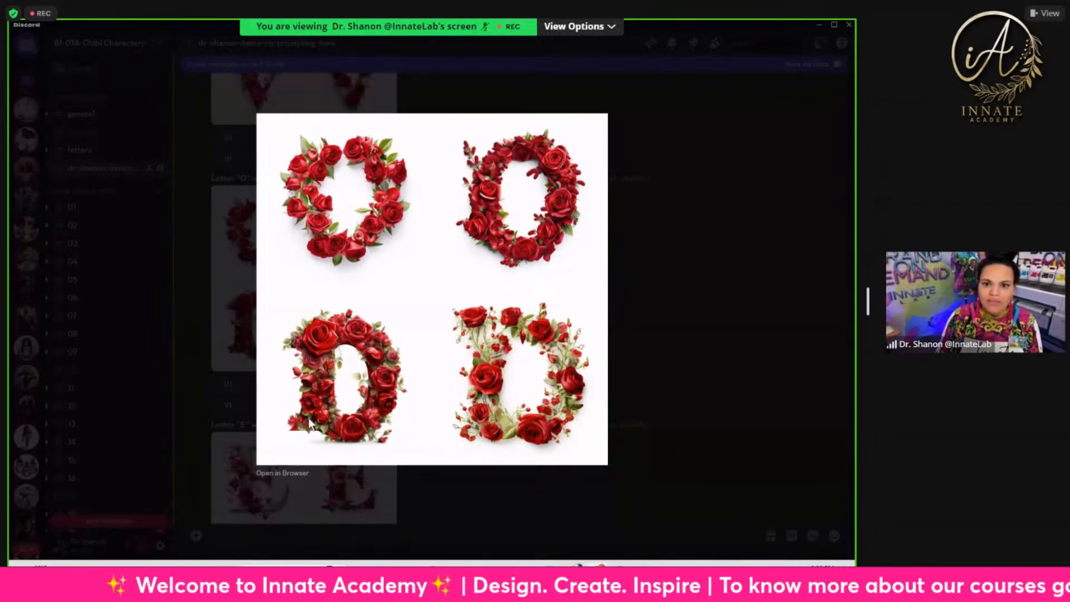
{"action": "left_click", "coordinate": [656, 251]}
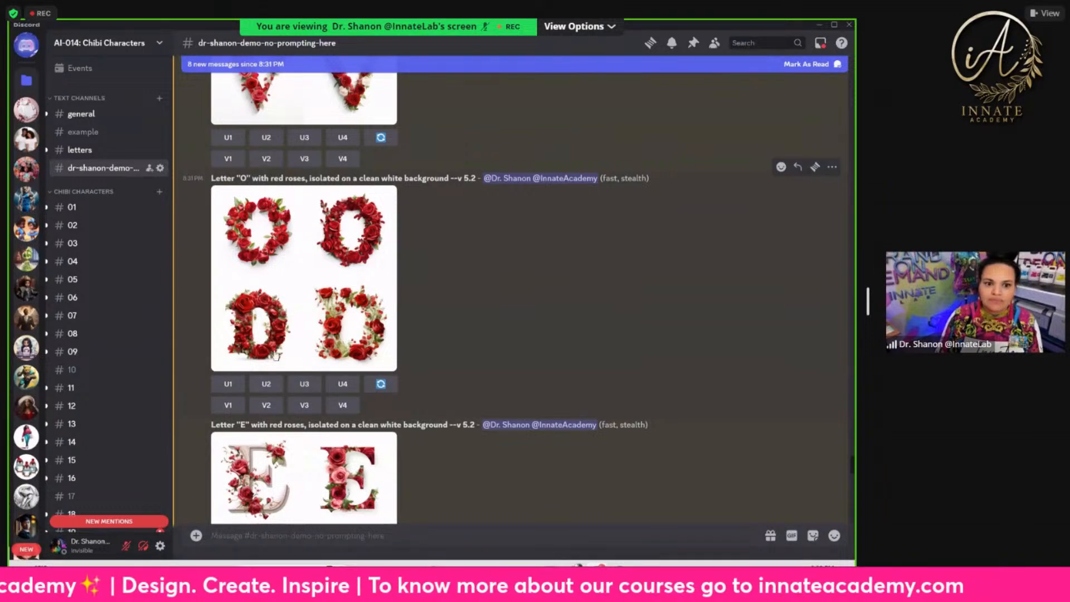
{"action": "left_click", "coordinate": [266, 384]}
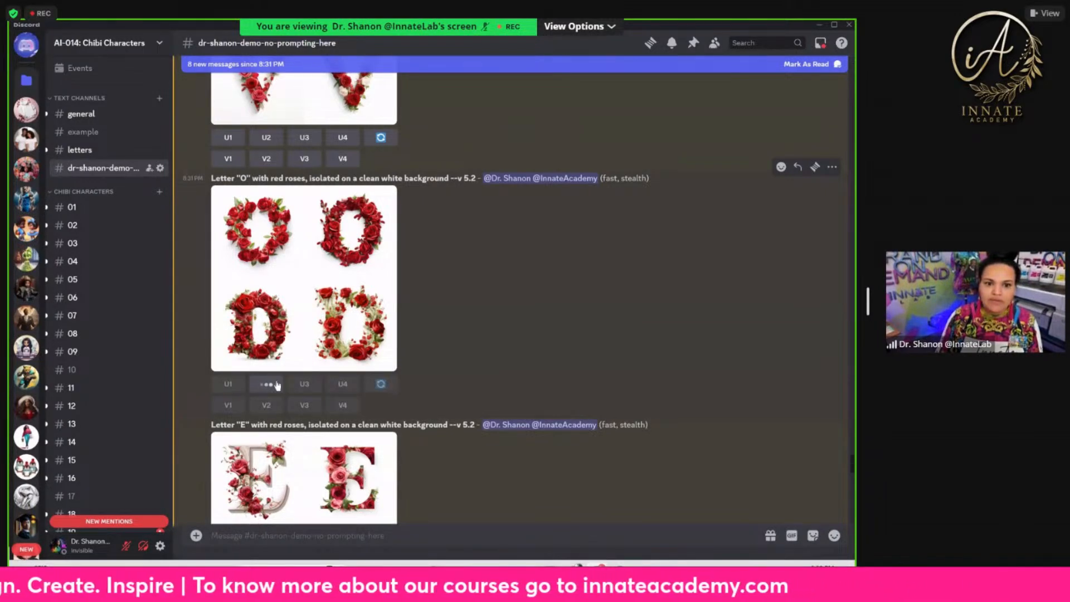
{"action": "left_click", "coordinate": [305, 383]}
Inspect the letter "E" grid from the four-letter template at enlarged size and upscale its image 3
{"action": "scroll", "coordinate": [286, 365], "scroll_direction": "down", "scroll_amount": 4}
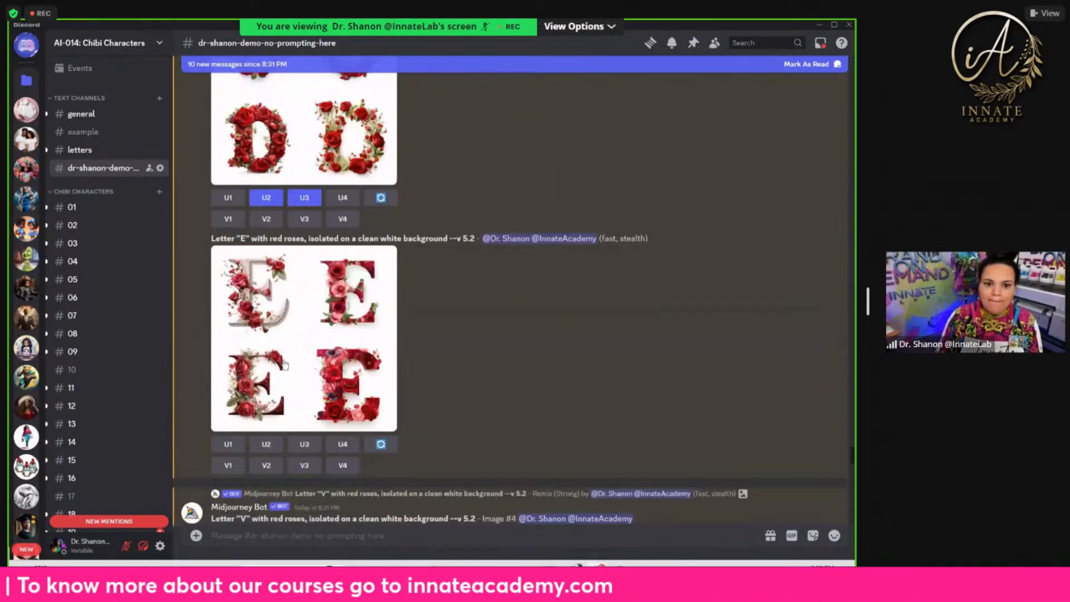
{"action": "left_click", "coordinate": [336, 349]}
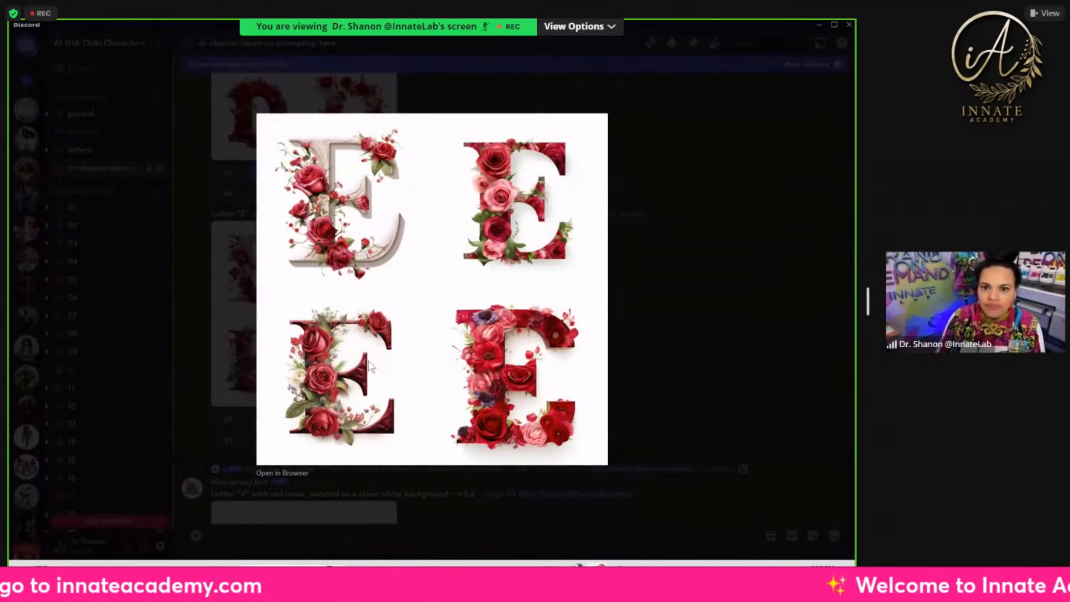
{"action": "left_click", "coordinate": [244, 436]}
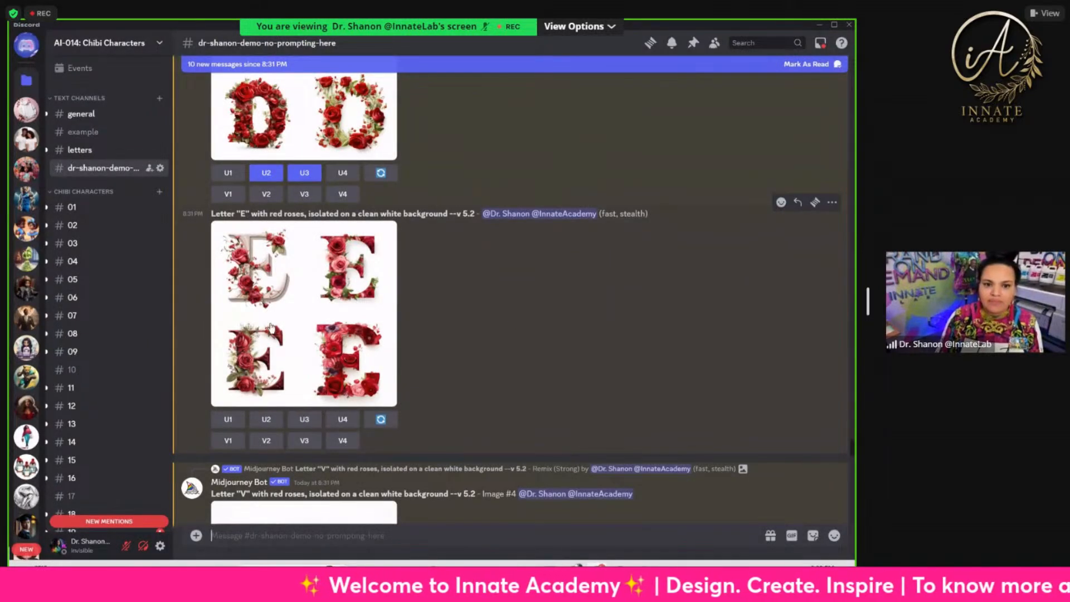
Review the upscaled "V", "O" and "E" images and the newly generated strong variation grids
{"action": "scroll", "coordinate": [311, 415], "scroll_direction": "down", "scroll_amount": 5}
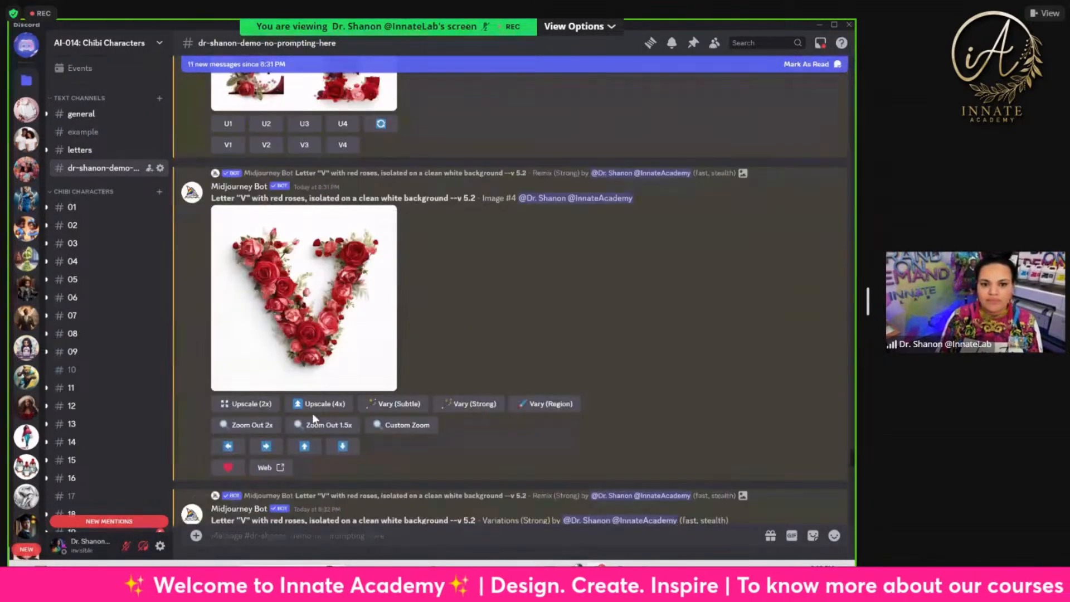
{"action": "scroll", "coordinate": [310, 410], "scroll_direction": "down", "scroll_amount": 20}
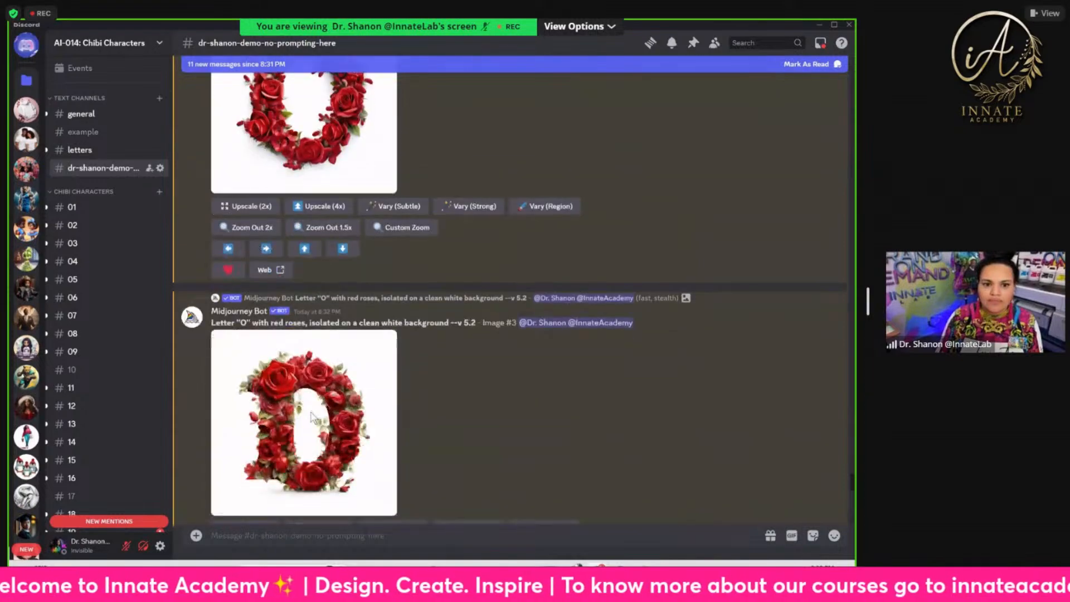
{"action": "scroll", "coordinate": [311, 415], "scroll_direction": "down", "scroll_amount": 6}
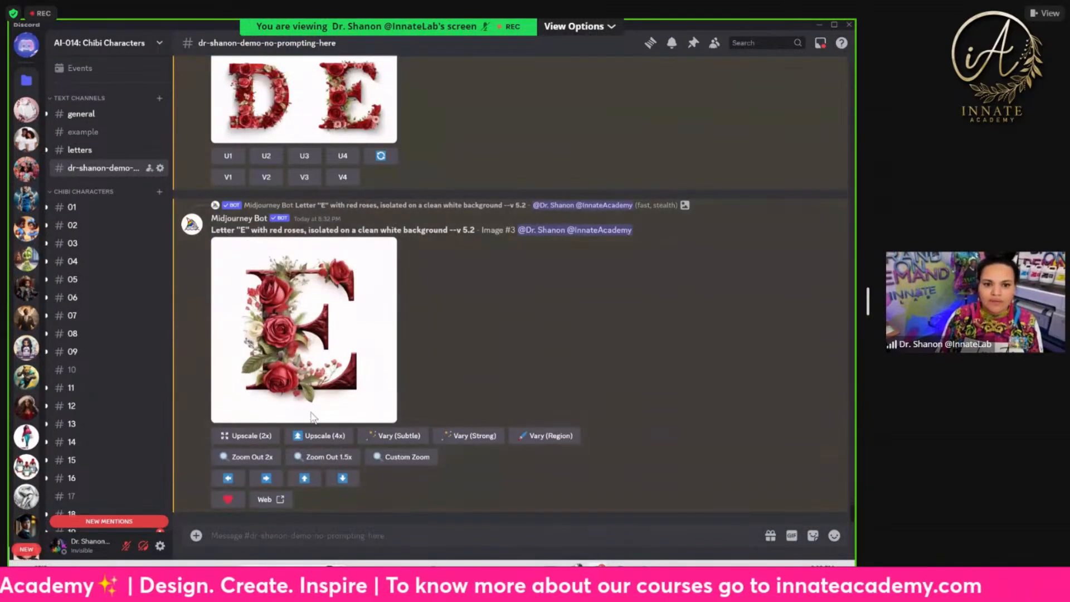
{"action": "scroll", "coordinate": [312, 417], "scroll_direction": "up", "scroll_amount": 3}
{"action": "scroll", "coordinate": [311, 416], "scroll_direction": "up", "scroll_amount": 20}
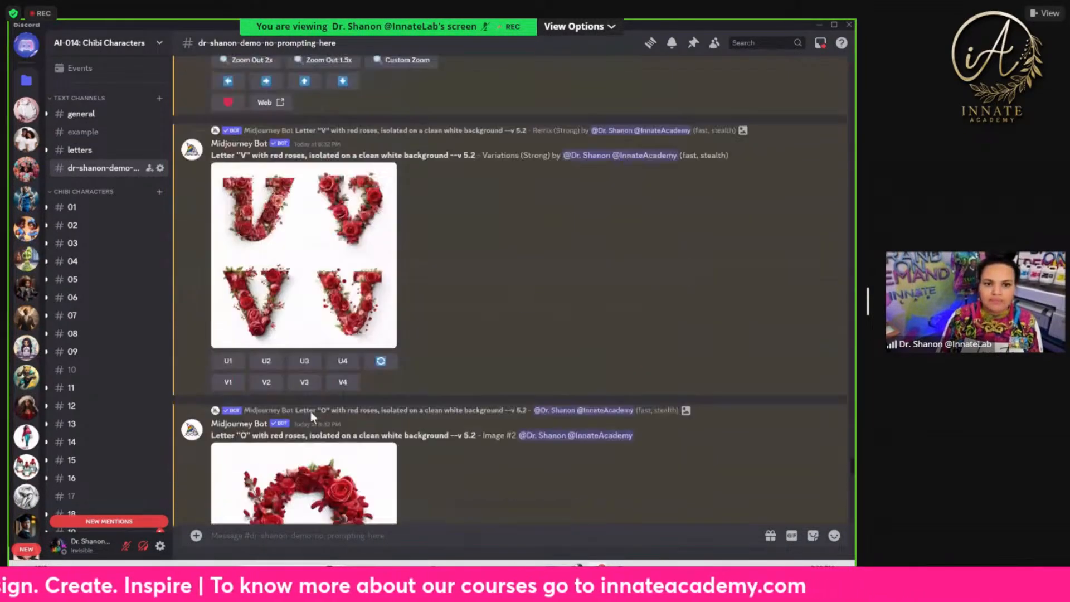
{"action": "scroll", "coordinate": [310, 411], "scroll_direction": "down", "scroll_amount": 20}
{"action": "scroll", "coordinate": [311, 417], "scroll_direction": "up", "scroll_amount": 3}
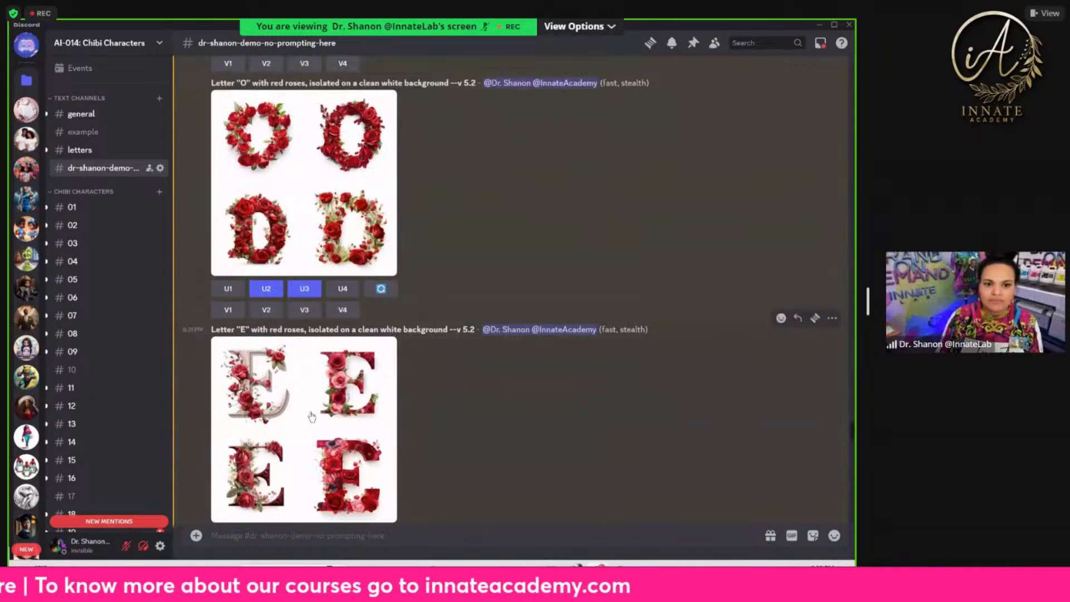
Inspect the letter "V" grid from the four-letter template at enlarged size and upscale its image 4
{"action": "scroll", "coordinate": [314, 417], "scroll_direction": "up", "scroll_amount": 9}
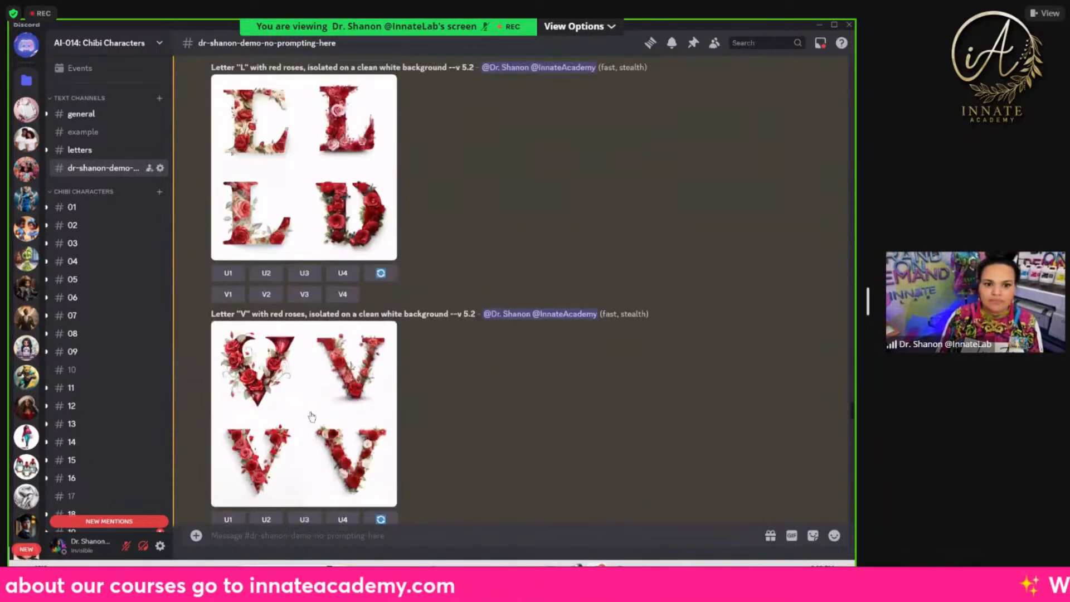
{"action": "left_click", "coordinate": [374, 463]}
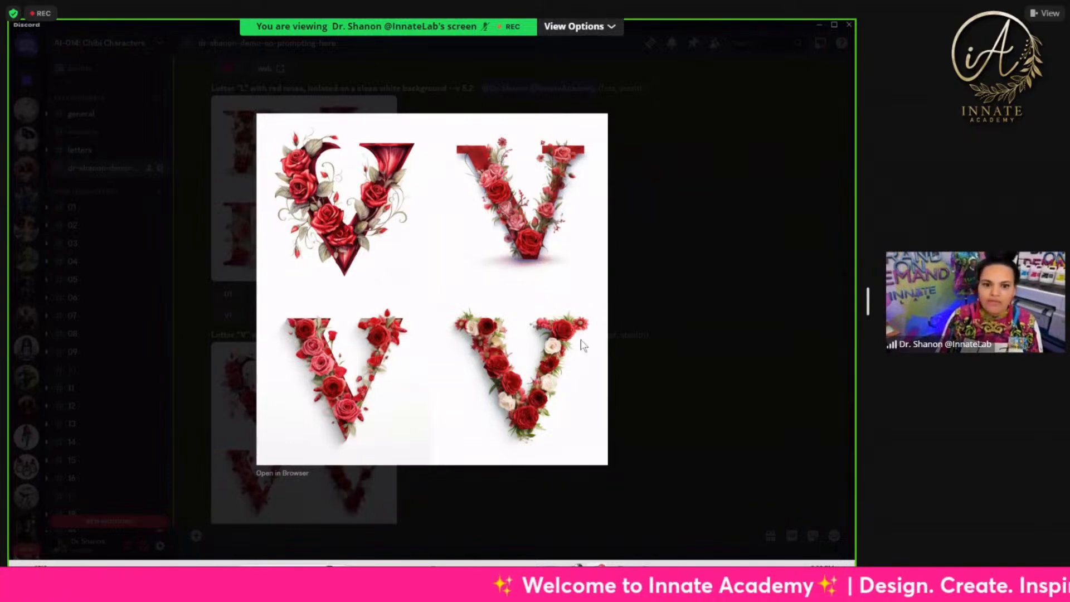
{"action": "key", "text": "Escape"}
{"action": "scroll", "coordinate": [334, 312], "scroll_direction": "down", "scroll_amount": 3}
{"action": "left_click", "coordinate": [343, 416]}
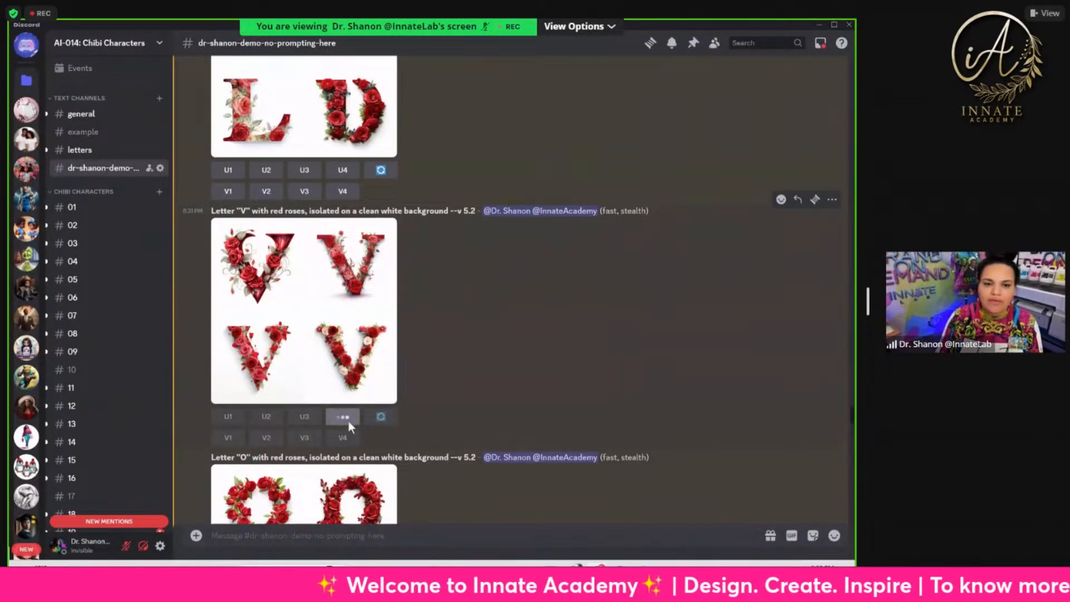
Inspect the template's letter "L" grid at enlarged size and generate variations of its image 2 with the letter "L" prompt
{"action": "scroll", "coordinate": [330, 241], "scroll_direction": "up", "scroll_amount": 3}
{"action": "left_click", "coordinate": [336, 244]}
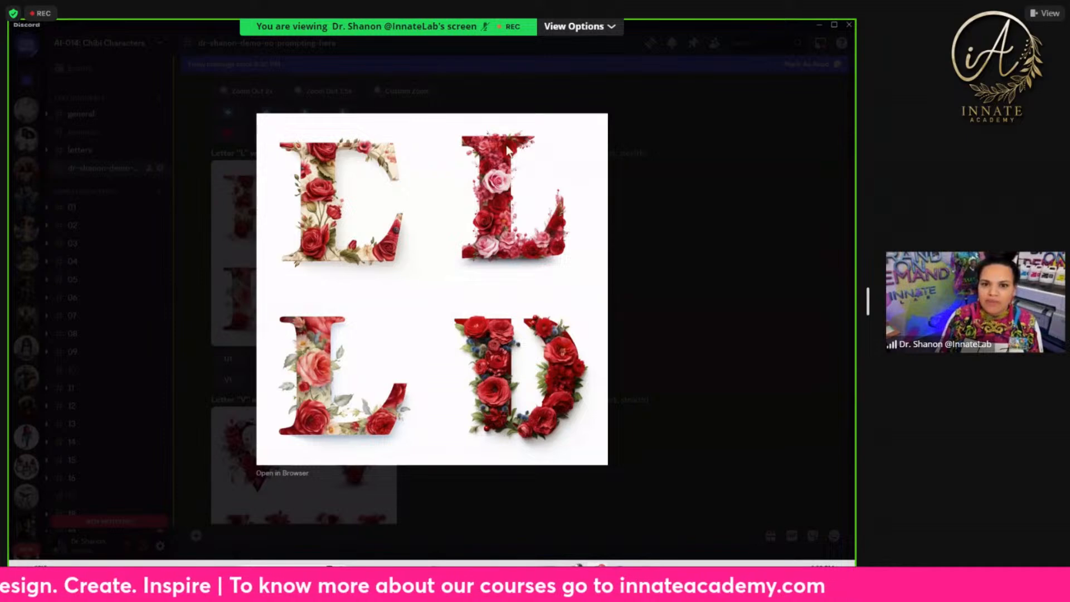
{"action": "left_click", "coordinate": [620, 277]}
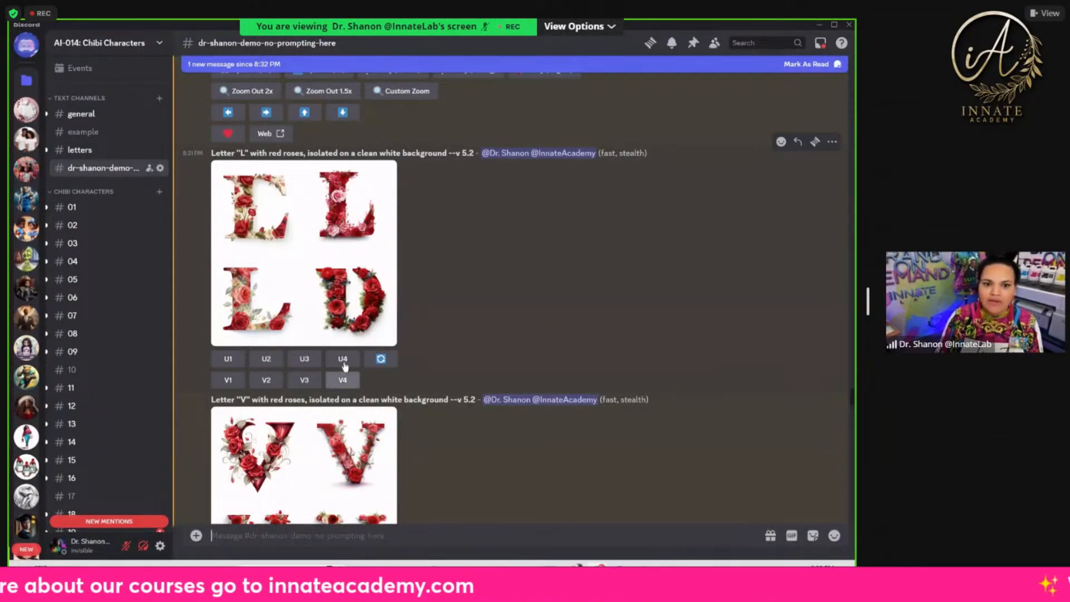
{"action": "left_click", "coordinate": [263, 381]}
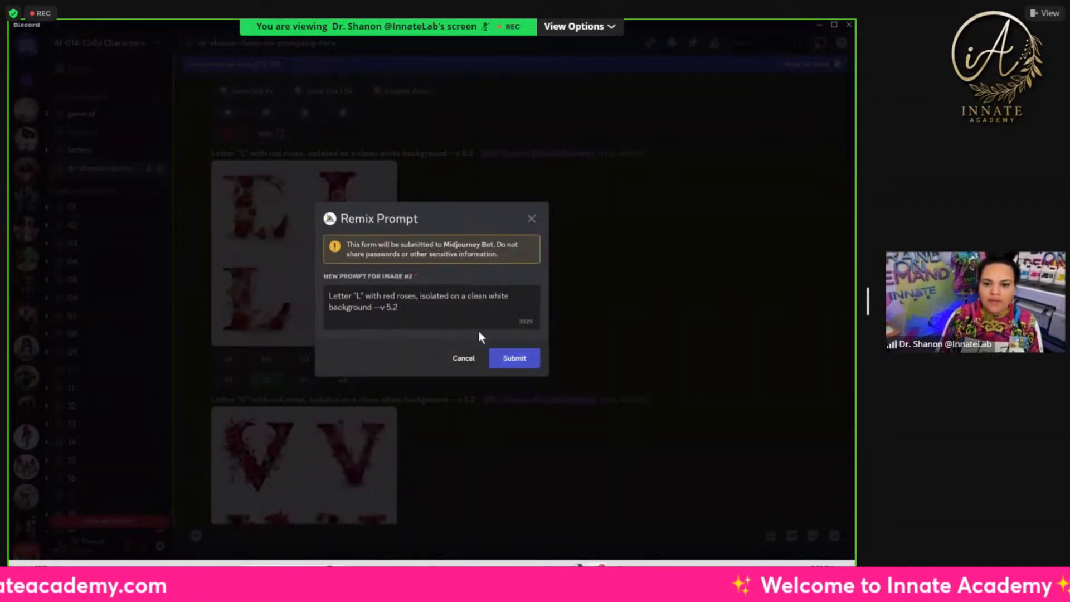
{"action": "left_click", "coordinate": [514, 360]}
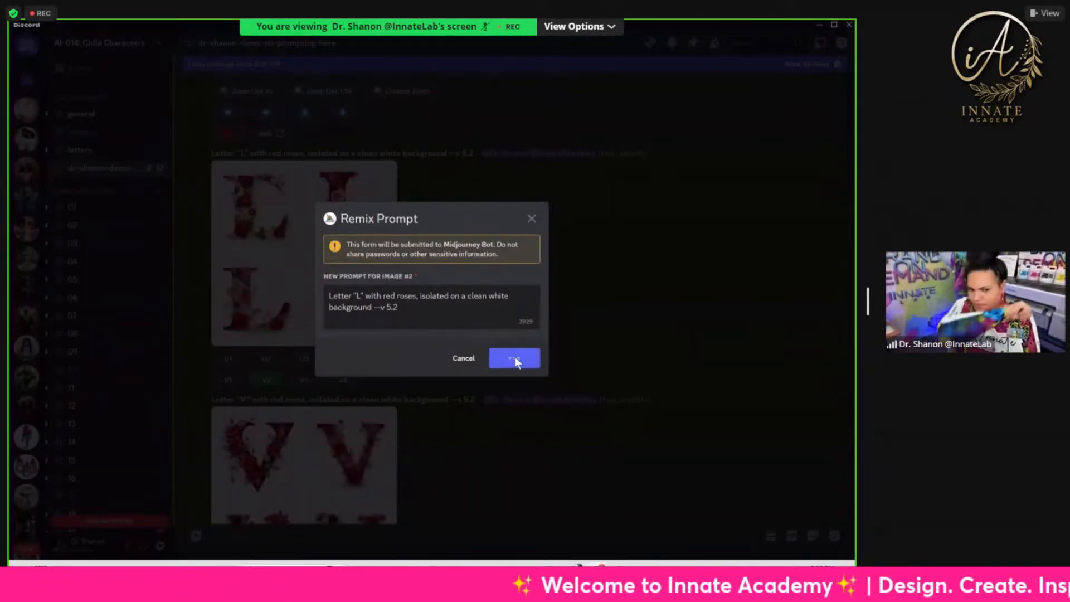
Look back through the earlier upscales and remix grids and examine the upscaled "L" v 5.2 image #3 at enlarged size
{"action": "scroll", "coordinate": [457, 332], "scroll_direction": "up", "scroll_amount": 10}
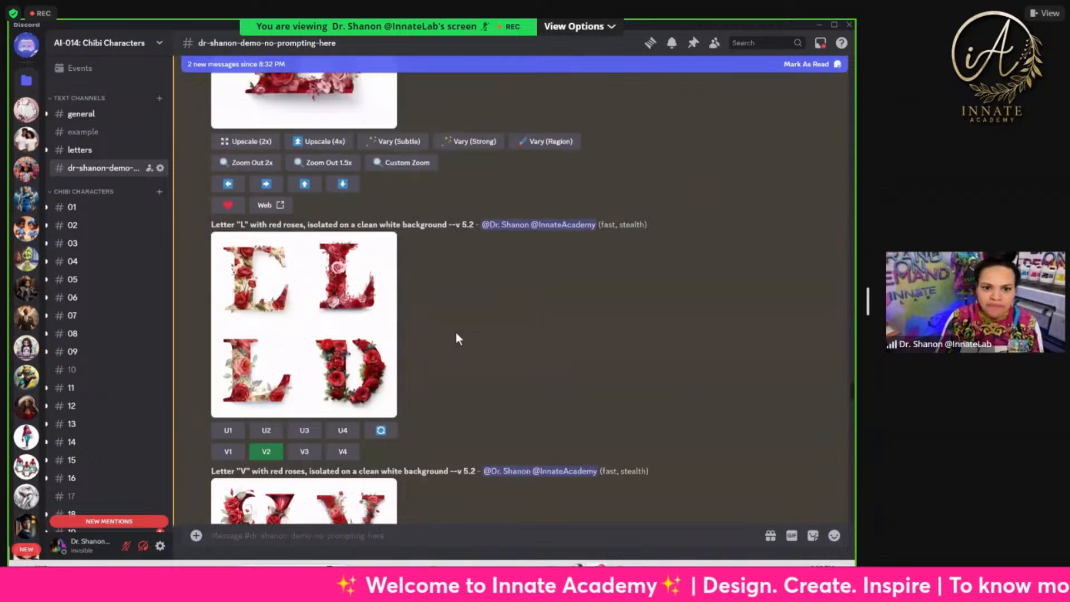
{"action": "scroll", "coordinate": [455, 331], "scroll_direction": "up", "scroll_amount": 10}
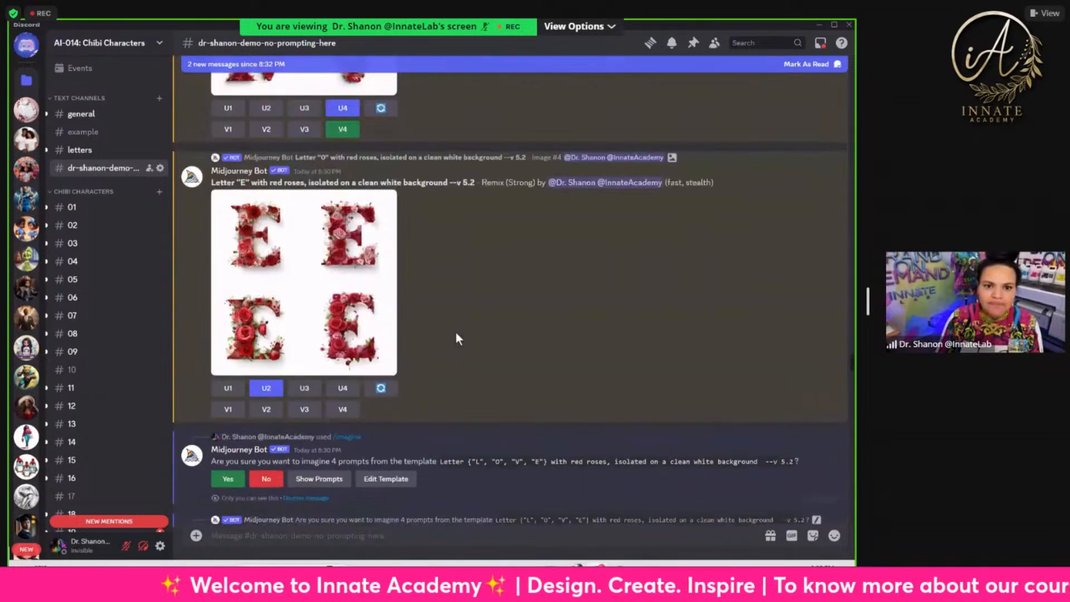
{"action": "scroll", "coordinate": [456, 331], "scroll_direction": "up", "scroll_amount": 10}
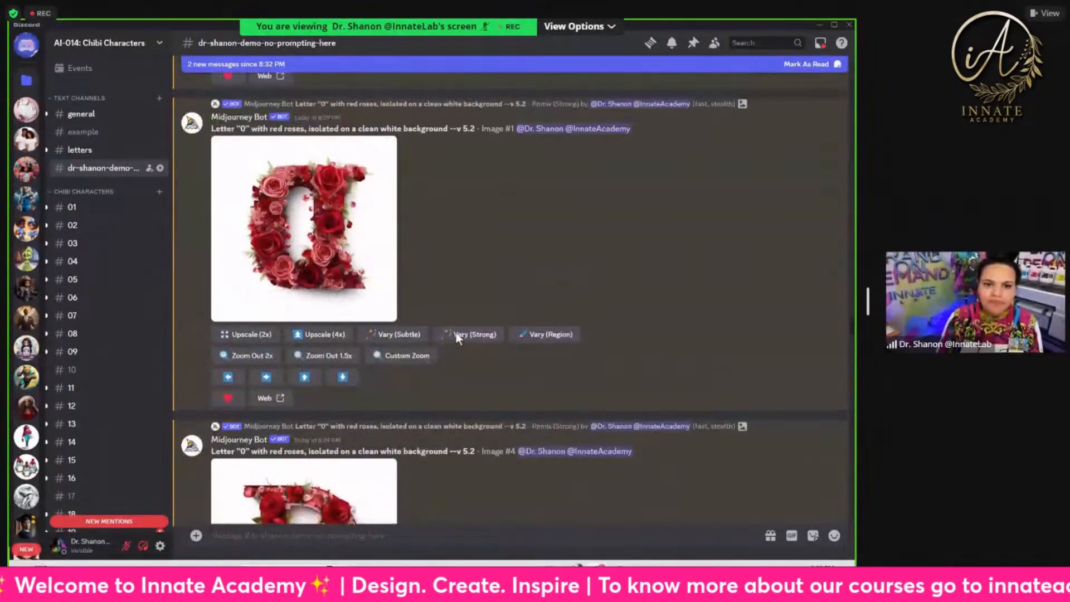
{"action": "scroll", "coordinate": [456, 331], "scroll_direction": "down", "scroll_amount": 10}
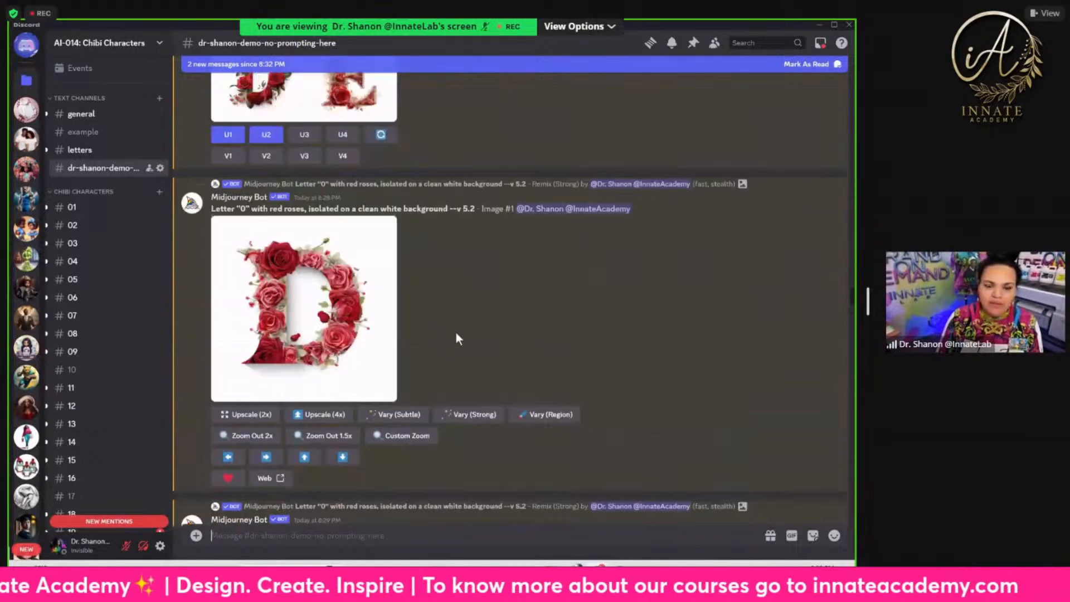
{"action": "scroll", "coordinate": [456, 331], "scroll_direction": "up", "scroll_amount": 10}
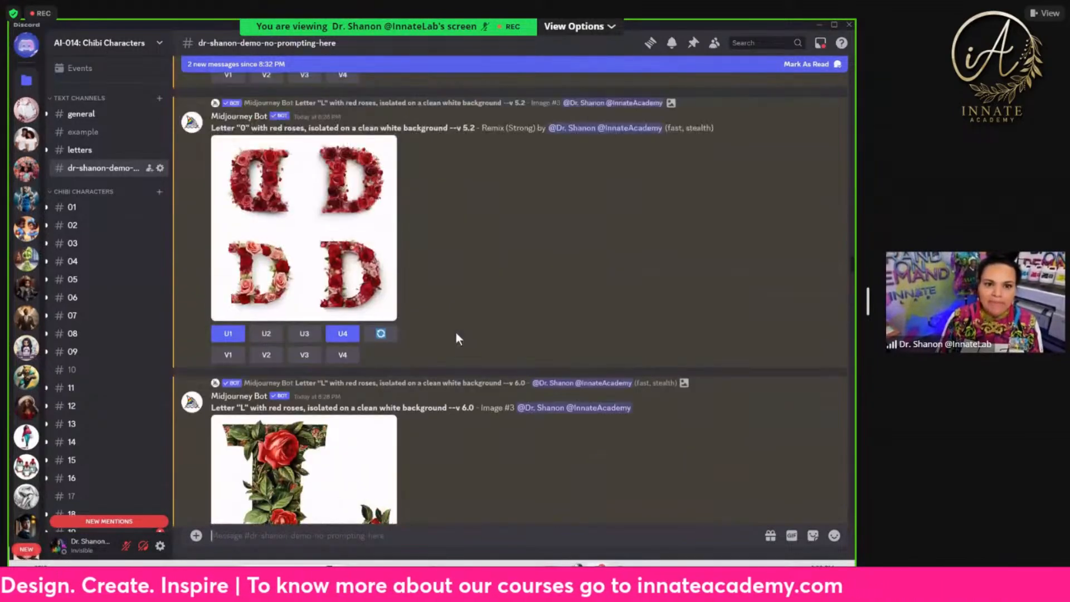
{"action": "scroll", "coordinate": [456, 333], "scroll_direction": "up", "scroll_amount": 10}
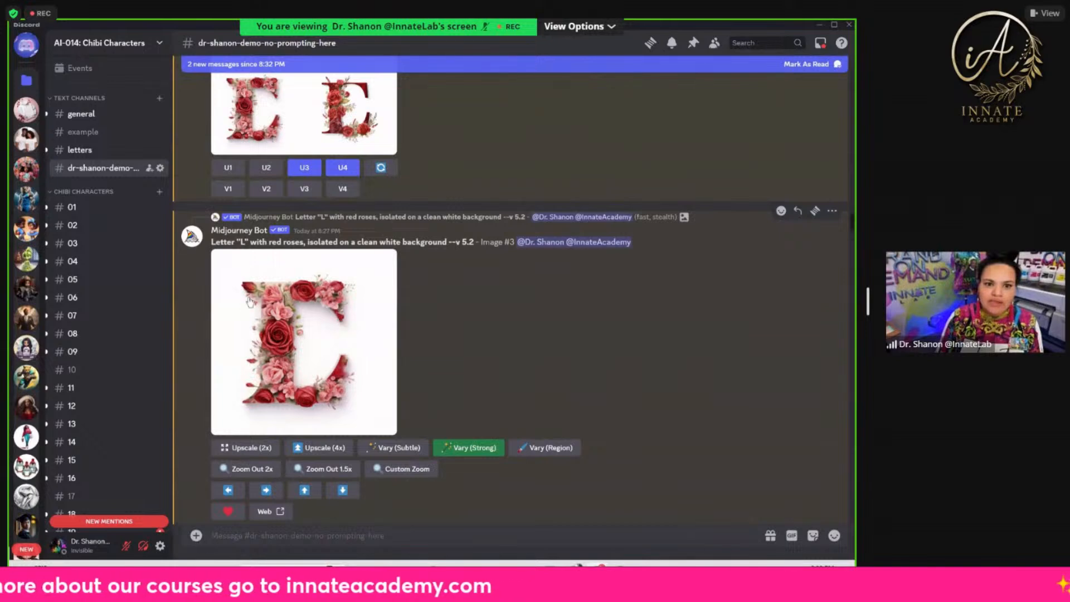
{"action": "scroll", "coordinate": [276, 334], "scroll_direction": "up", "scroll_amount": 1}
{"action": "scroll", "coordinate": [273, 321], "scroll_direction": "down", "scroll_amount": 2}
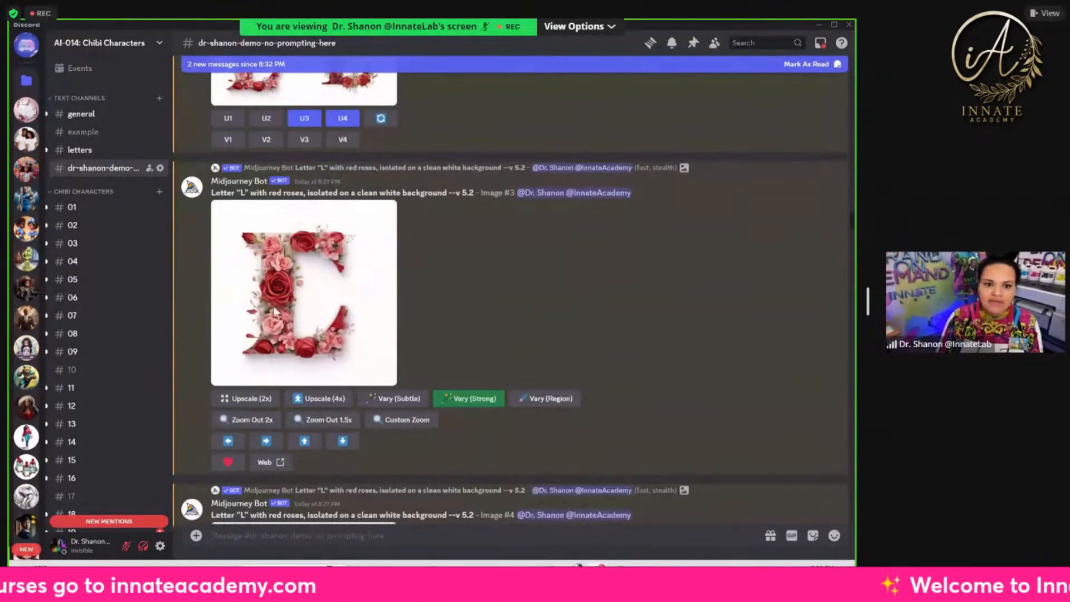
{"action": "left_click", "coordinate": [275, 291]}
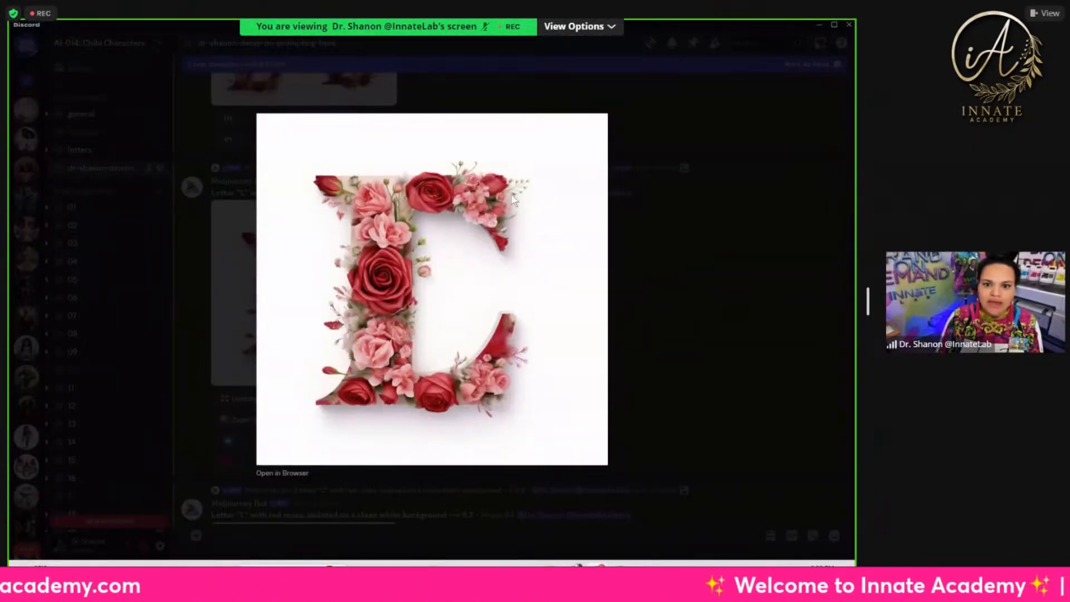
{"action": "key", "text": "Escape"}
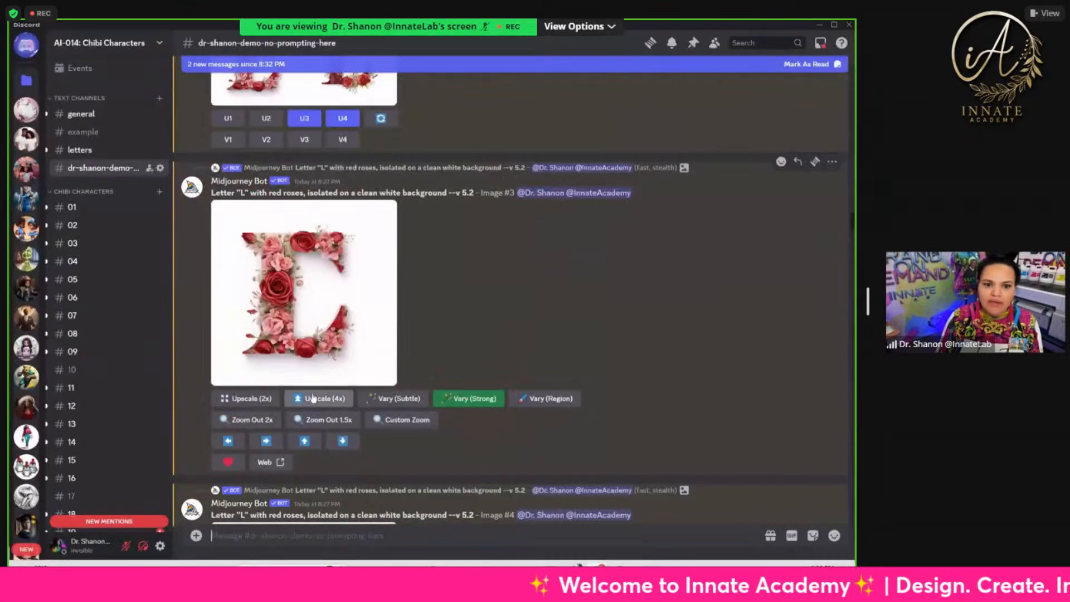
Open the upscaled letter "L" v 5.2 image #3 in the web browser at full size and return to the Discord channel
{"action": "scroll", "coordinate": [330, 399], "scroll_direction": "down", "scroll_amount": 1}
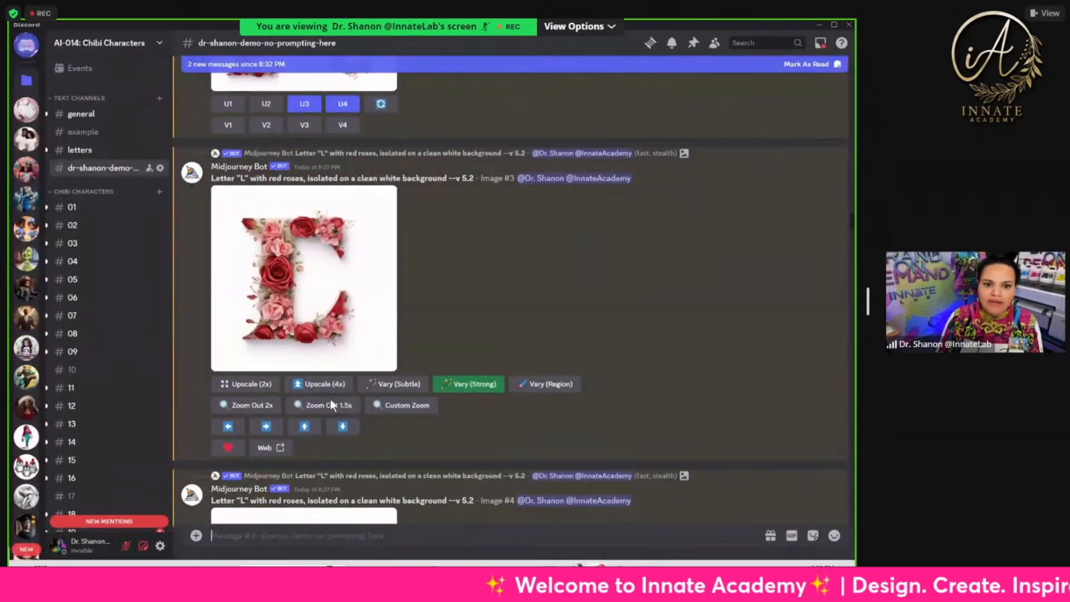
{"action": "scroll", "coordinate": [339, 319], "scroll_direction": "down", "scroll_amount": 1}
{"action": "left_click", "coordinate": [339, 319]}
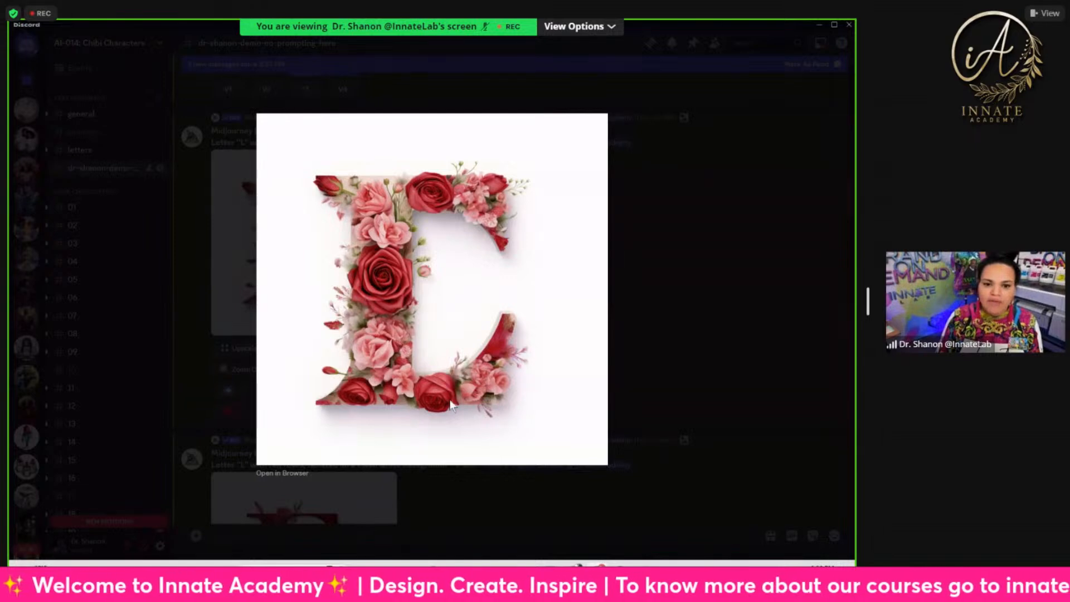
{"action": "left_click", "coordinate": [301, 473]}
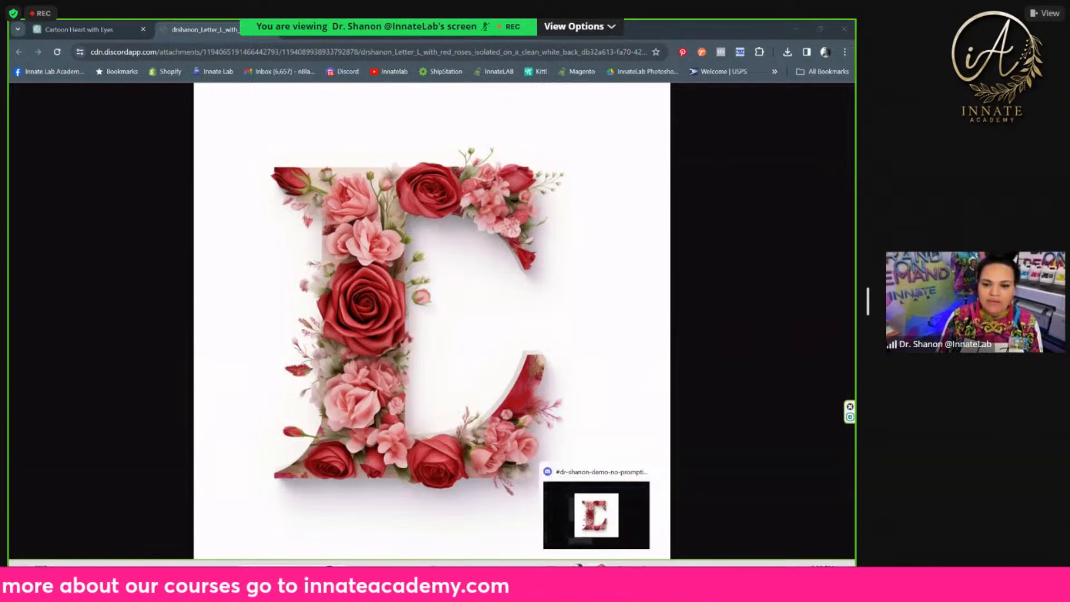
{"action": "left_click", "coordinate": [598, 570]}
{"action": "left_click", "coordinate": [686, 401]}
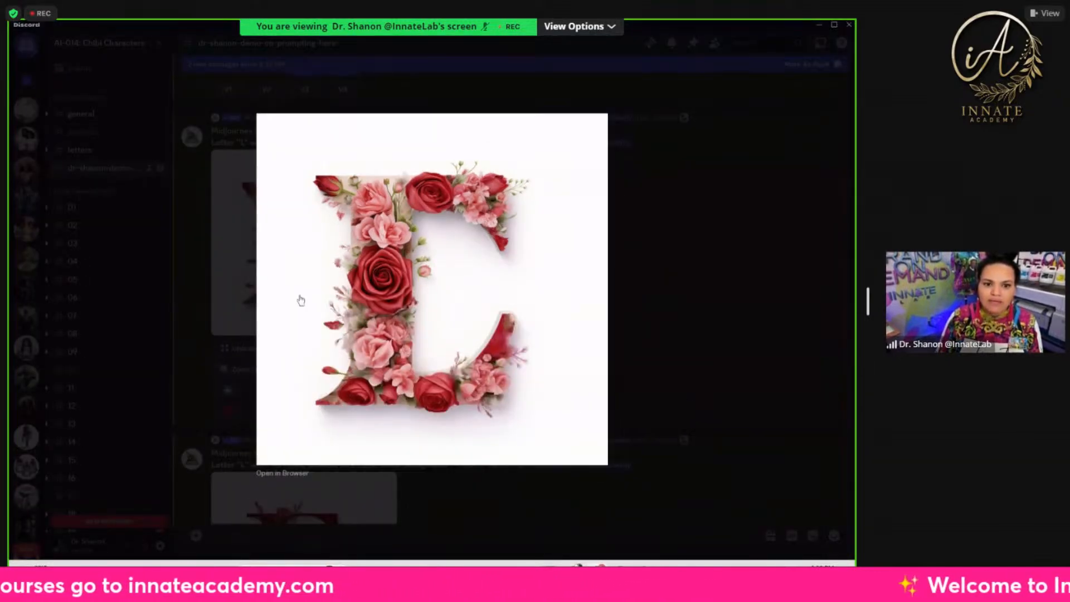
Find the upscaled image #1 of the Letter "0" strong remix, open it in the web browser and return to Discord
{"action": "scroll", "coordinate": [299, 297], "scroll_direction": "down", "scroll_amount": 10}
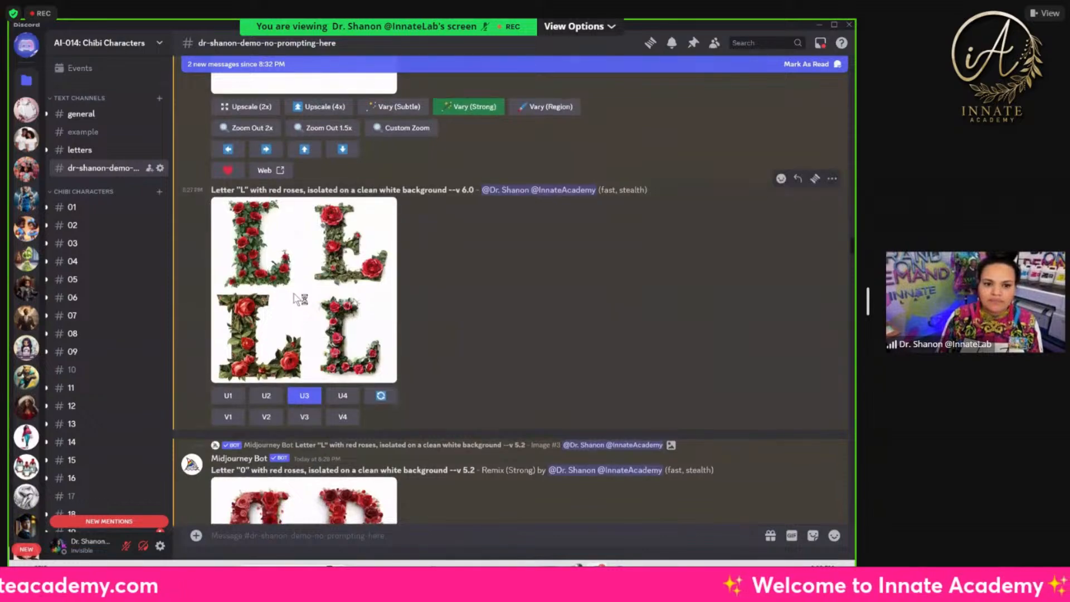
{"action": "scroll", "coordinate": [301, 300], "scroll_direction": "down", "scroll_amount": 8}
{"action": "scroll", "coordinate": [294, 293], "scroll_direction": "down", "scroll_amount": 8}
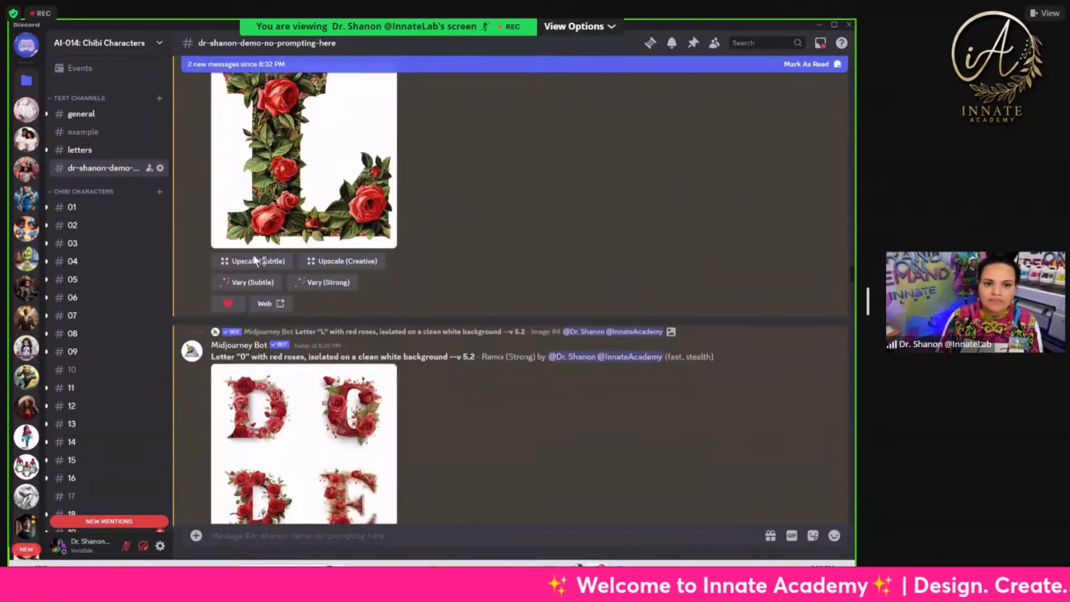
{"action": "scroll", "coordinate": [351, 326], "scroll_direction": "down", "scroll_amount": 10}
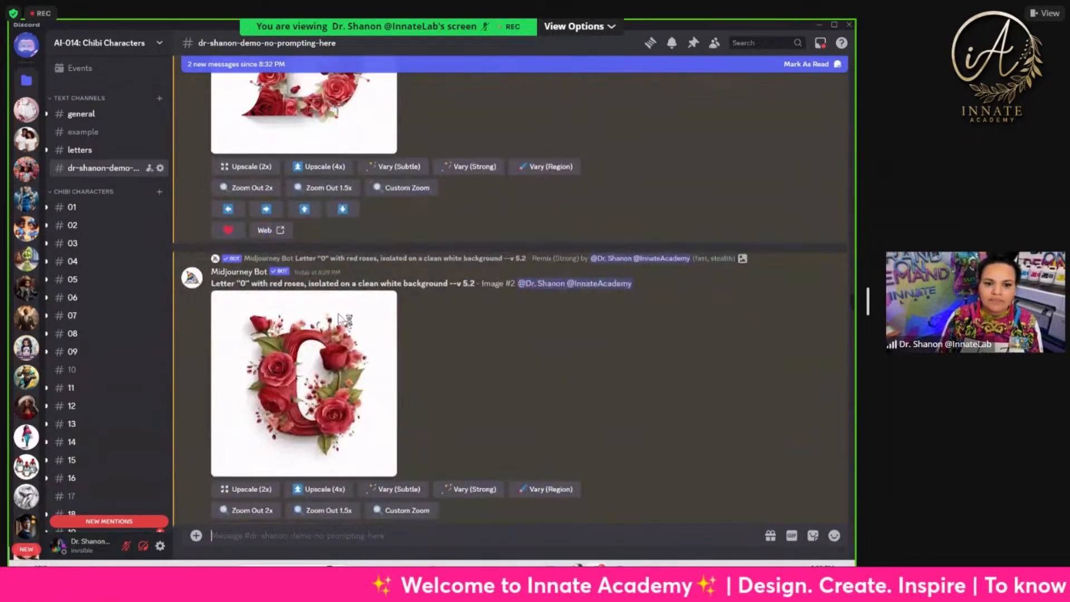
{"action": "scroll", "coordinate": [339, 315], "scroll_direction": "down", "scroll_amount": 2}
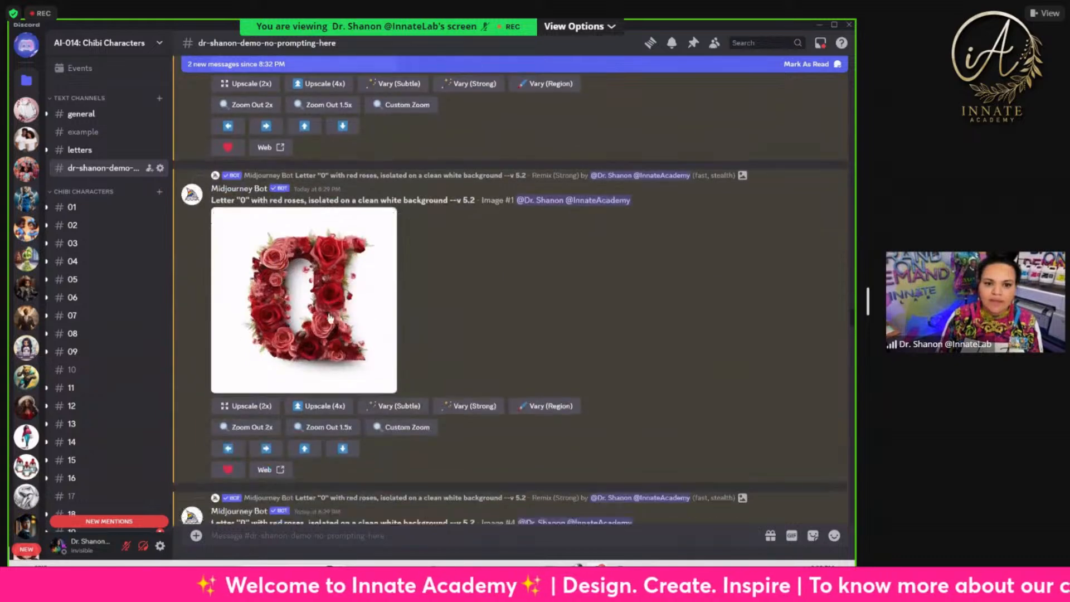
{"action": "left_click", "coordinate": [332, 318]}
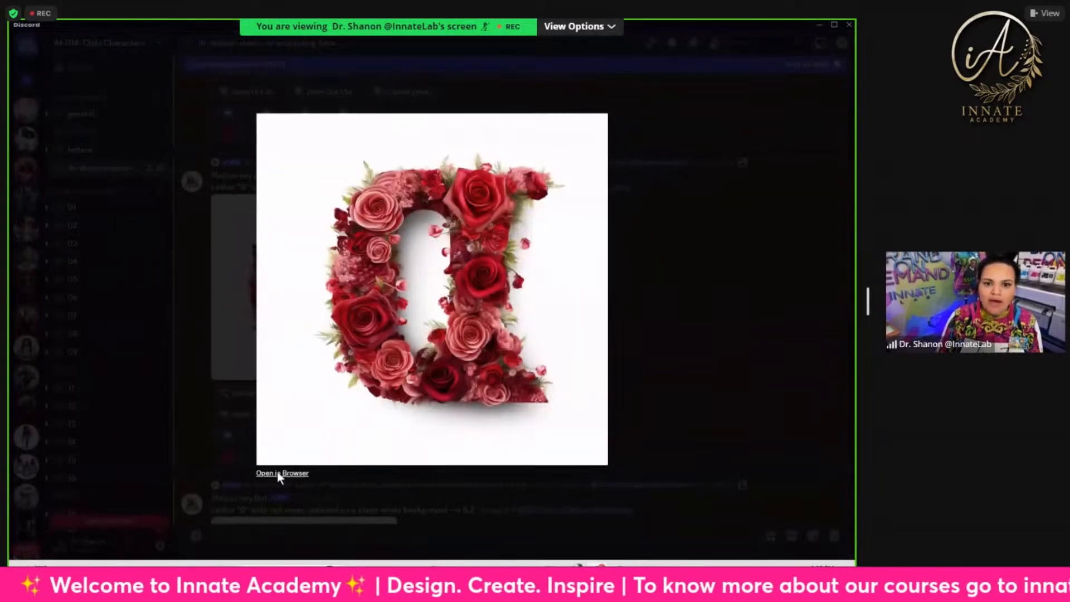
{"action": "left_click", "coordinate": [277, 472]}
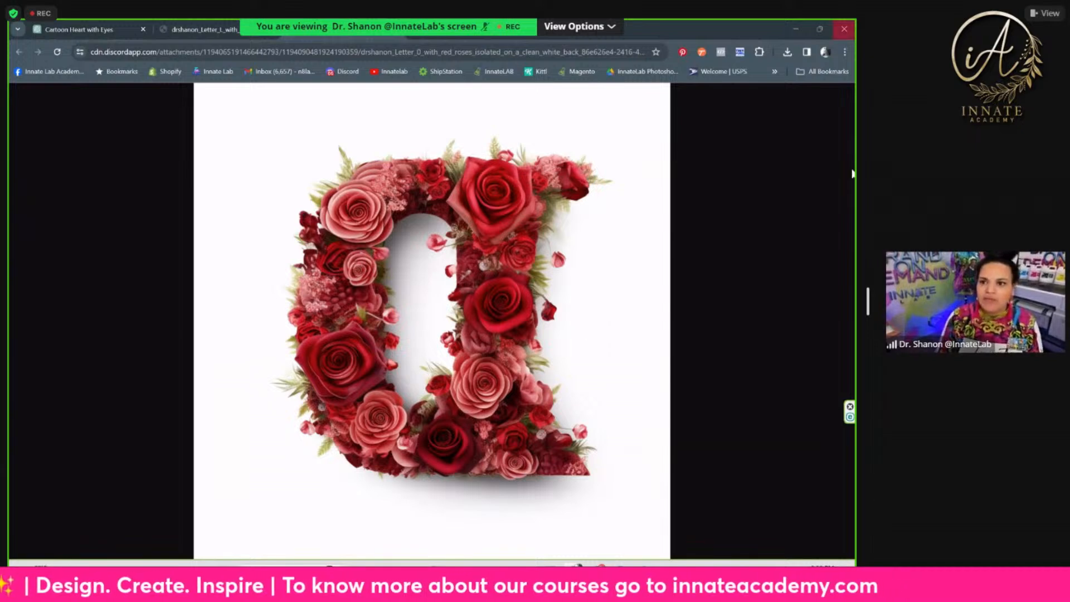
{"action": "left_click", "coordinate": [796, 28]}
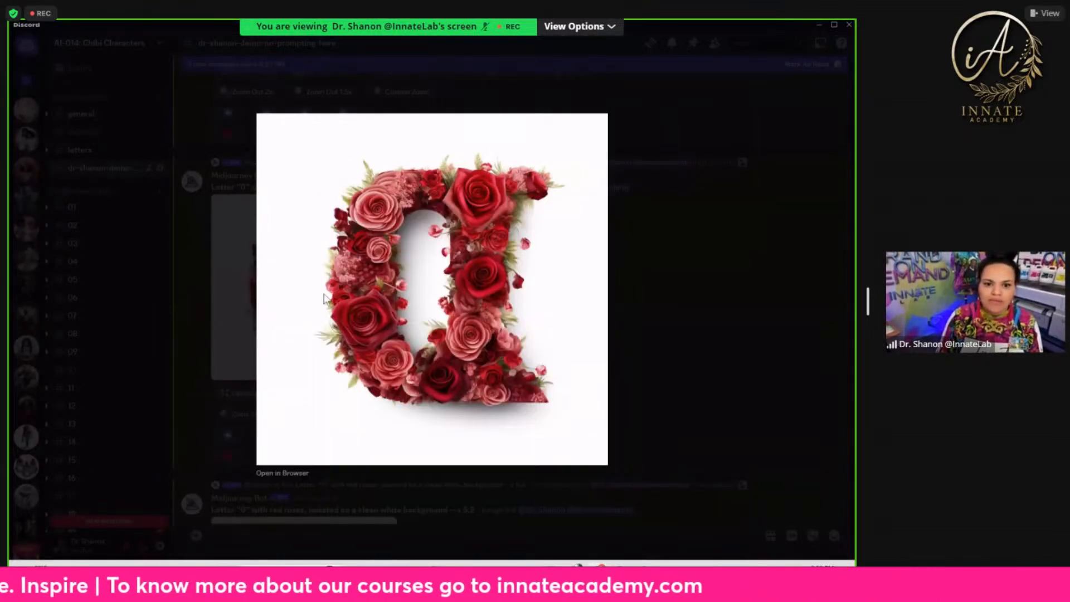
{"action": "left_click", "coordinate": [670, 322]}
Find the upscaled image #2 of the letter "E" strong remix, open it in the web browser and return to Discord
{"action": "scroll", "coordinate": [671, 322], "scroll_direction": "down", "scroll_amount": 7}
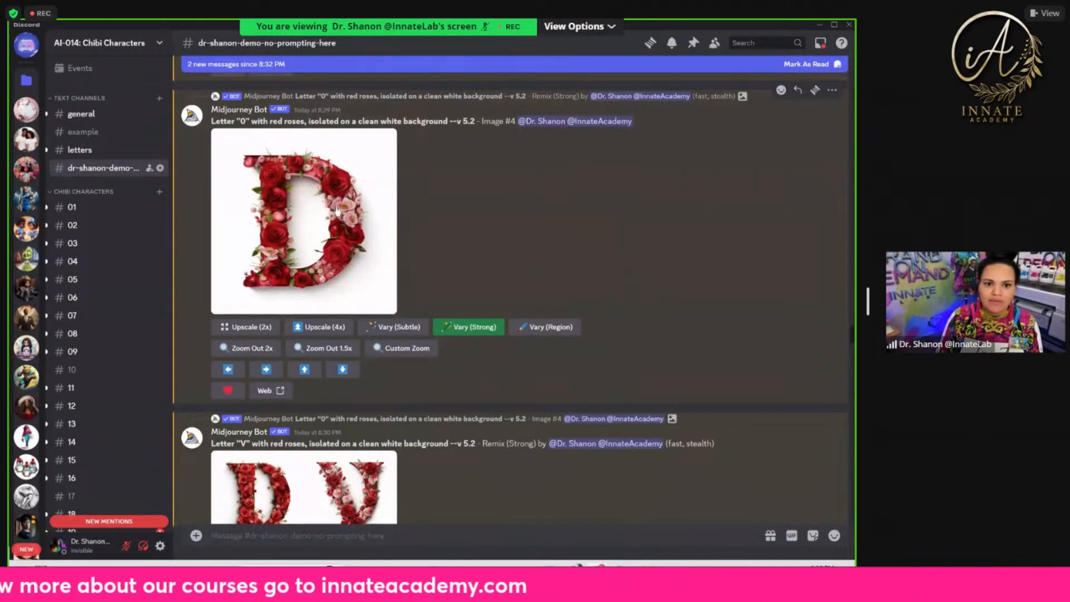
{"action": "scroll", "coordinate": [301, 212], "scroll_direction": "down", "scroll_amount": 6}
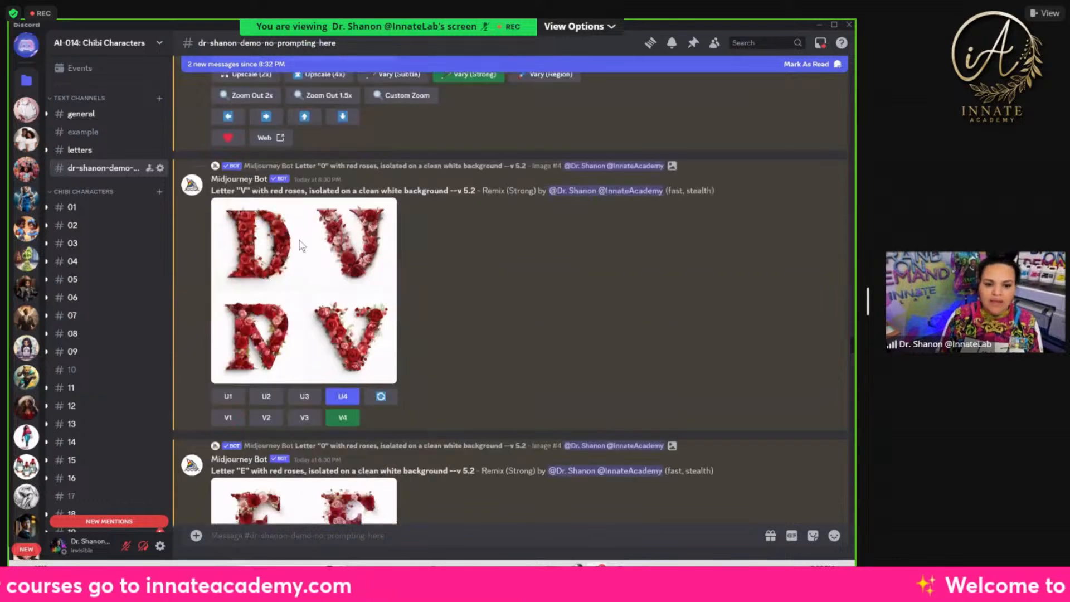
{"action": "scroll", "coordinate": [345, 250], "scroll_direction": "down", "scroll_amount": 8}
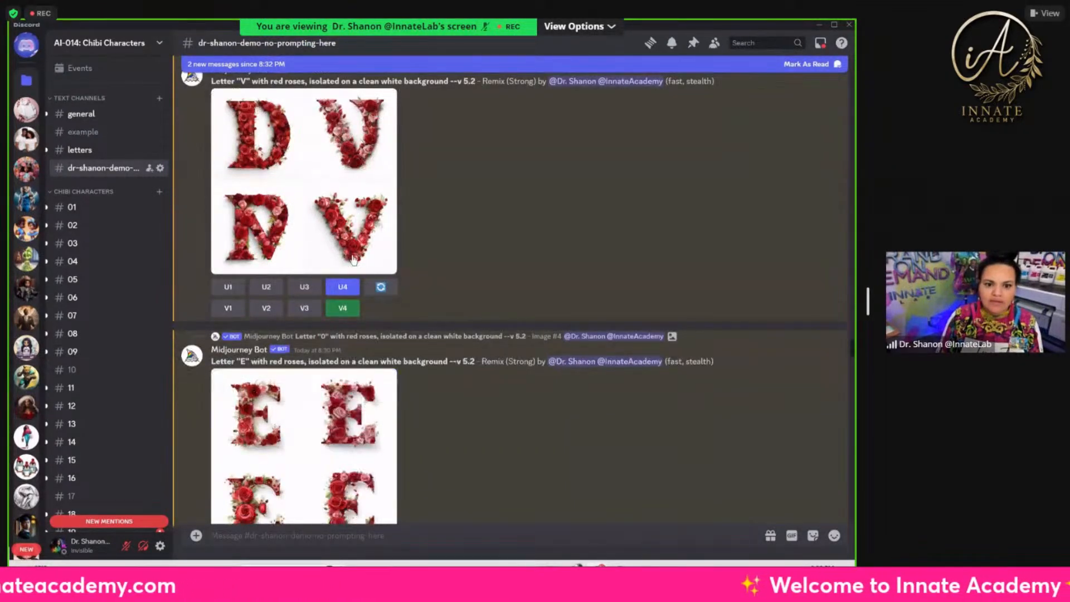
{"action": "scroll", "coordinate": [351, 272], "scroll_direction": "down", "scroll_amount": 2}
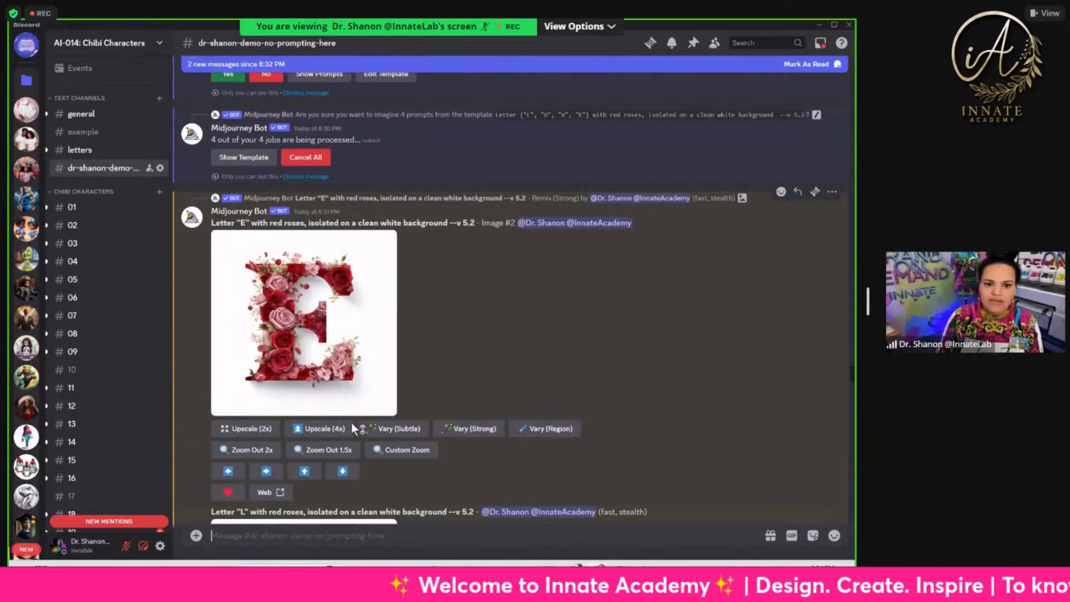
{"action": "left_click", "coordinate": [396, 381]}
{"action": "left_click", "coordinate": [296, 476]}
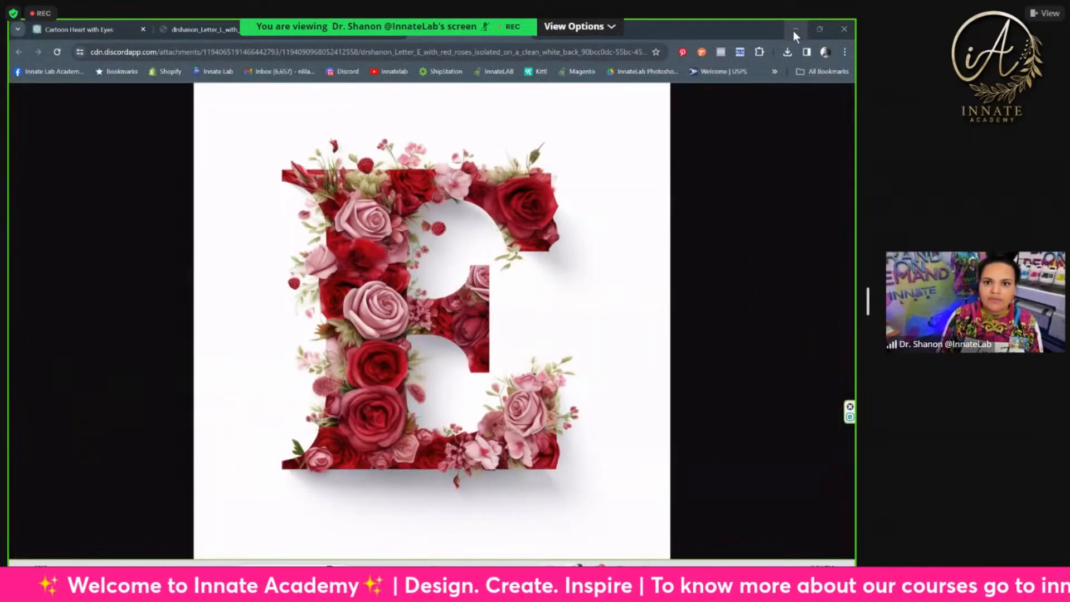
{"action": "left_click", "coordinate": [795, 29]}
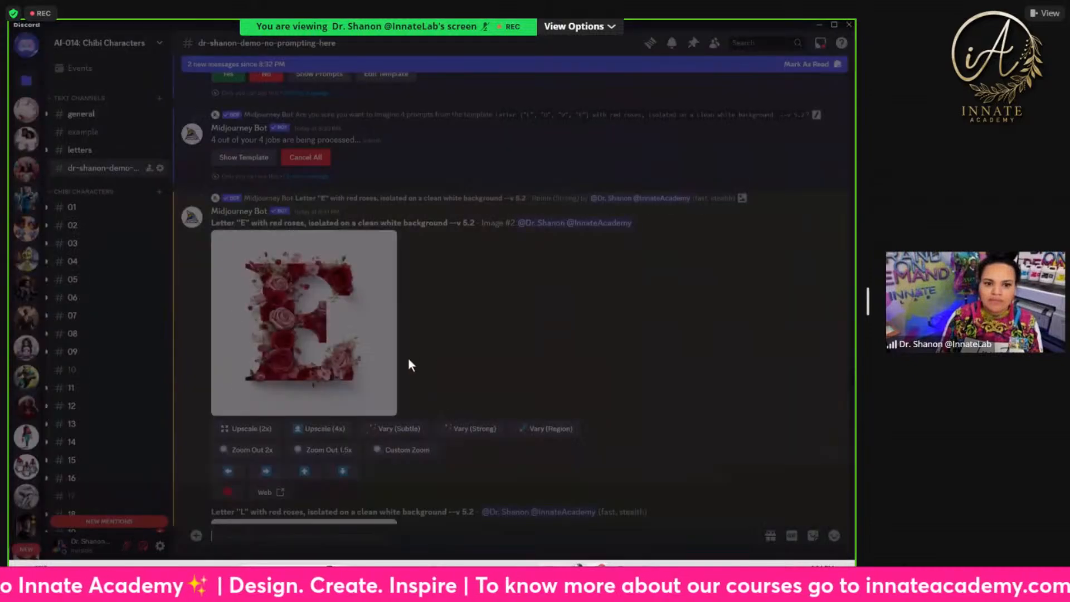
Find the upscaled image #4 of the letter "V" strong remix, open it in the web browser and return to Discord
{"action": "scroll", "coordinate": [412, 365], "scroll_direction": "down", "scroll_amount": 10}
{"action": "scroll", "coordinate": [409, 362], "scroll_direction": "up", "scroll_amount": 5}
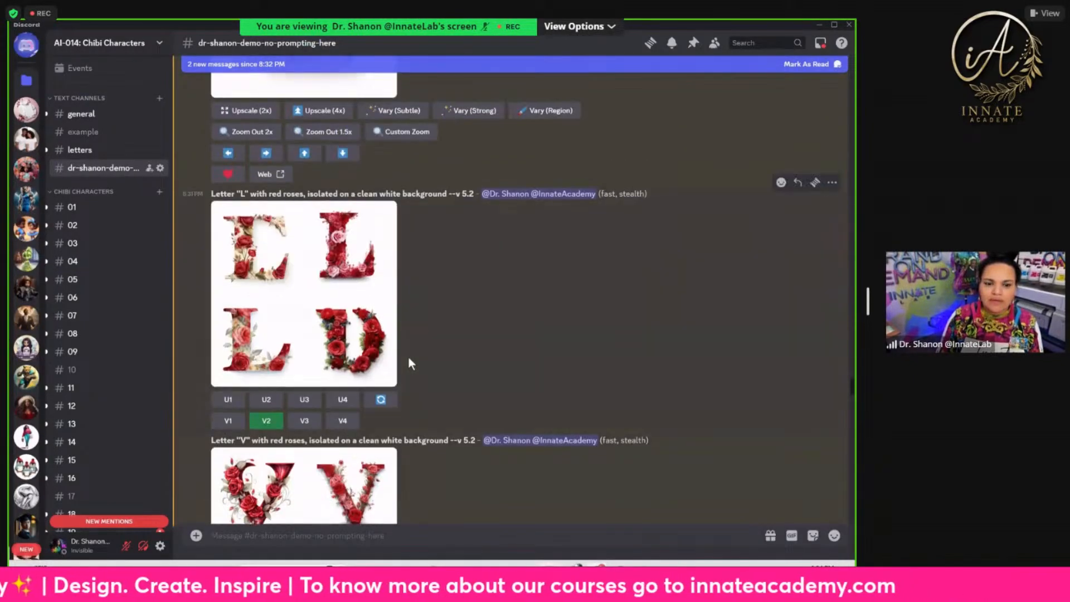
{"action": "scroll", "coordinate": [410, 362], "scroll_direction": "down", "scroll_amount": 9}
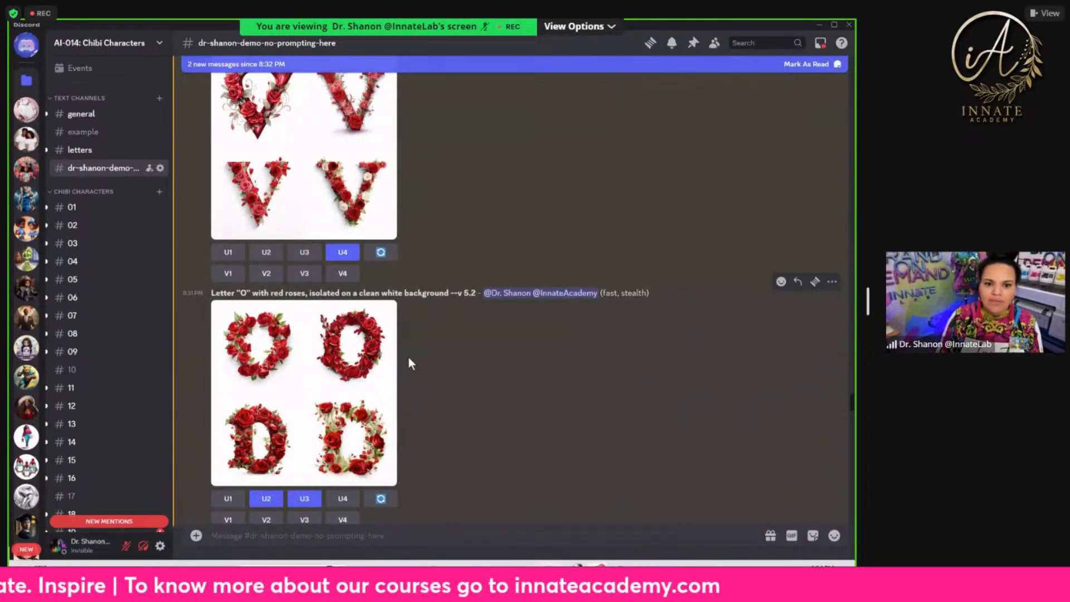
{"action": "scroll", "coordinate": [410, 364], "scroll_direction": "down", "scroll_amount": 5}
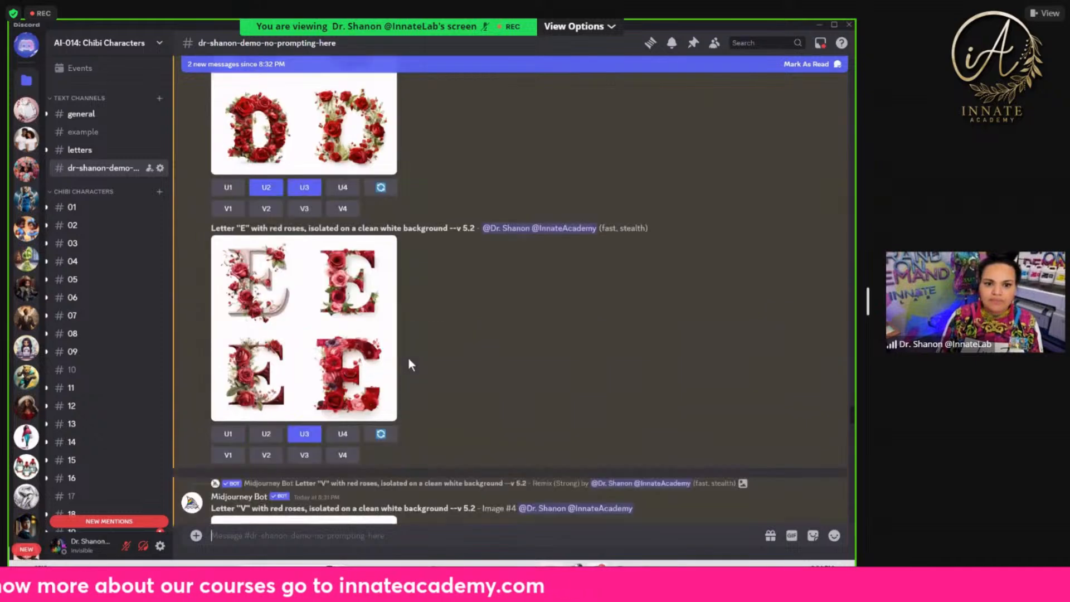
{"action": "scroll", "coordinate": [410, 365], "scroll_direction": "down", "scroll_amount": 3}
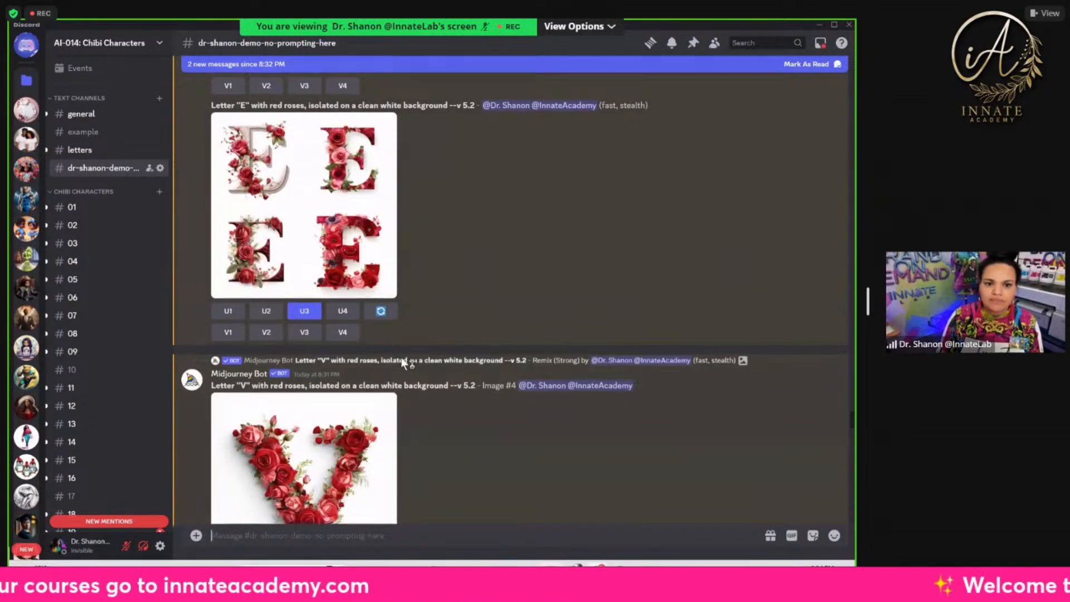
{"action": "scroll", "coordinate": [404, 363], "scroll_direction": "down", "scroll_amount": 2}
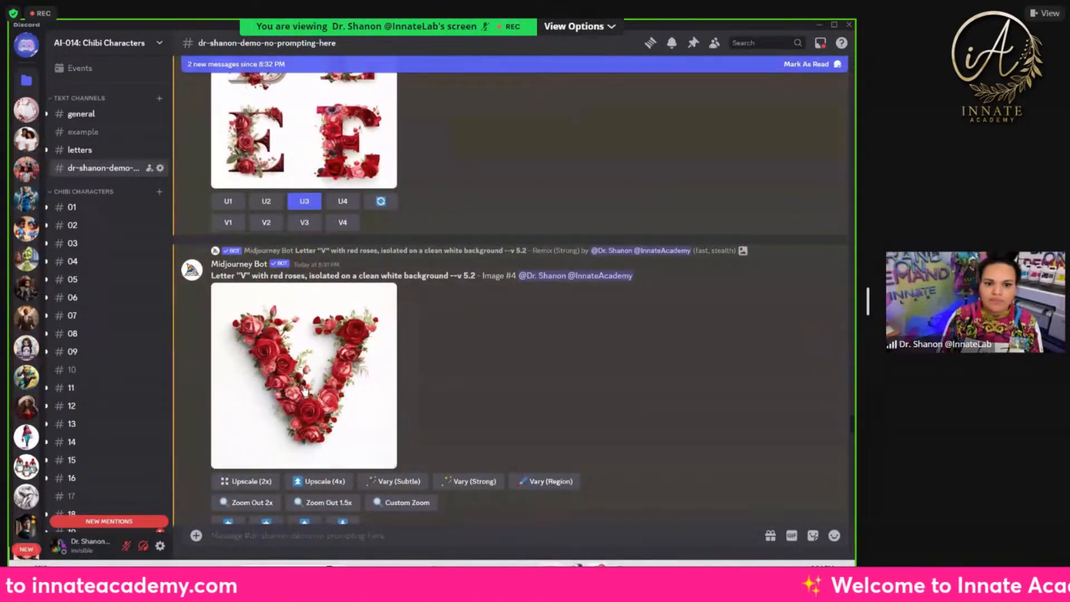
{"action": "left_click", "coordinate": [337, 425]}
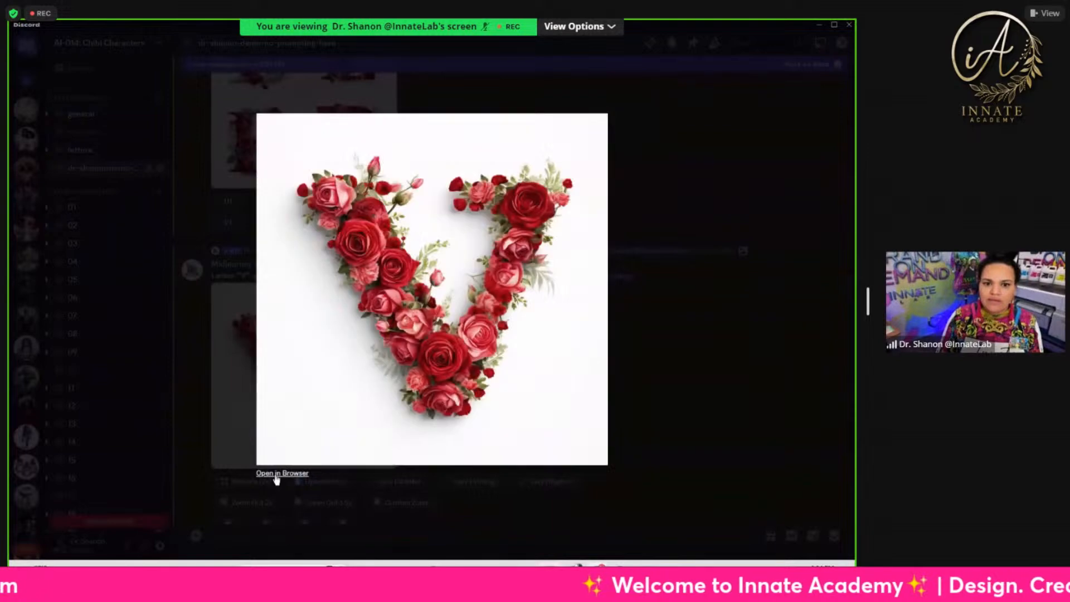
{"action": "left_click", "coordinate": [279, 474]}
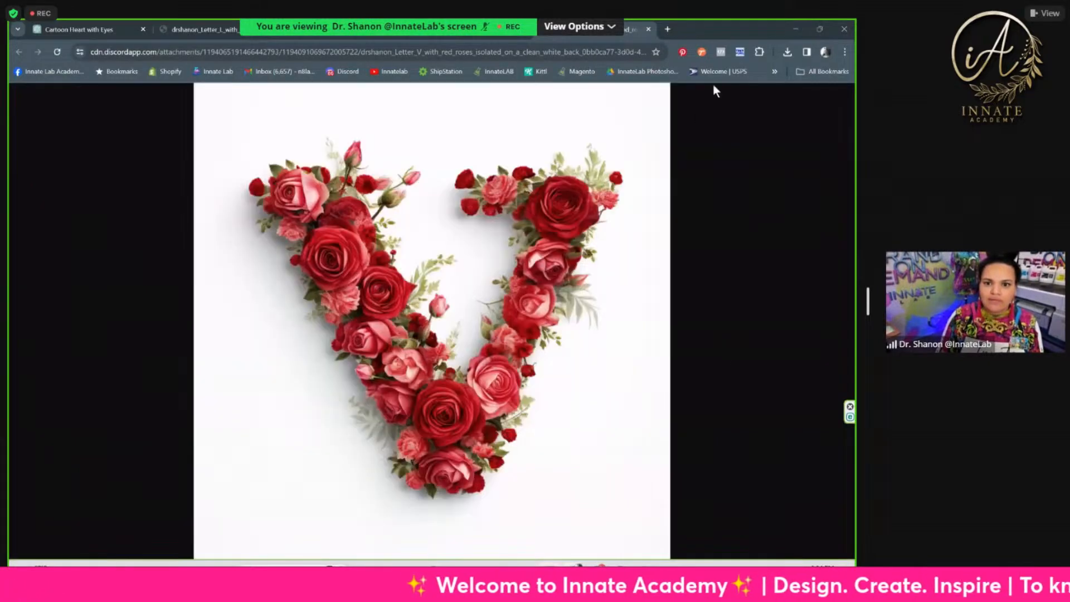
{"action": "left_click", "coordinate": [794, 29]}
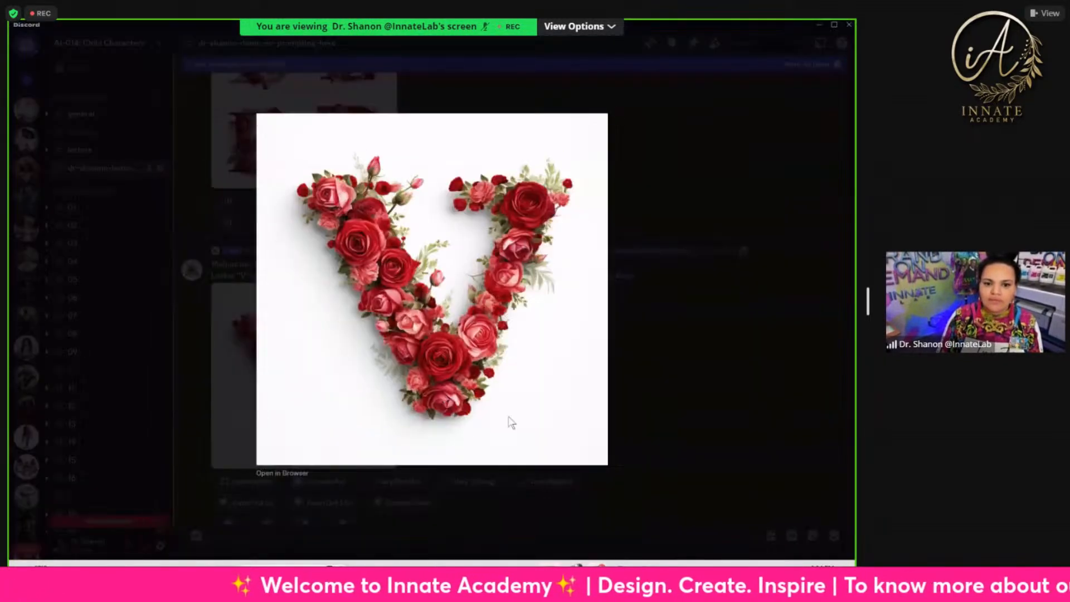
{"action": "left_click", "coordinate": [649, 385]}
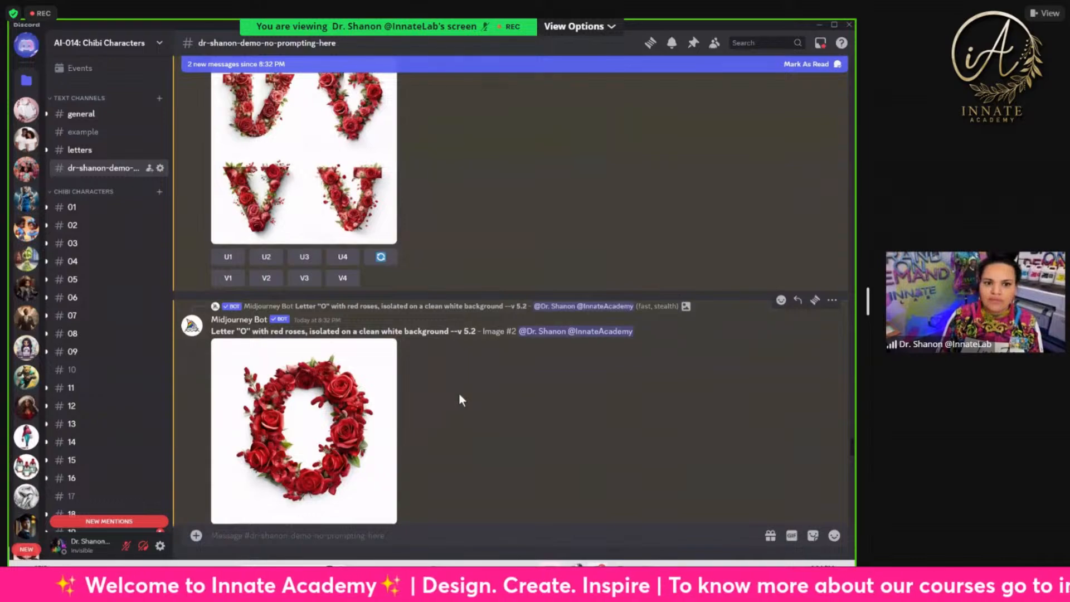
Open the four-letter template's upscaled "V" image #4, with red and white roses, in the web browser and return to Discord
{"action": "scroll", "coordinate": [459, 392], "scroll_direction": "down", "scroll_amount": 8}
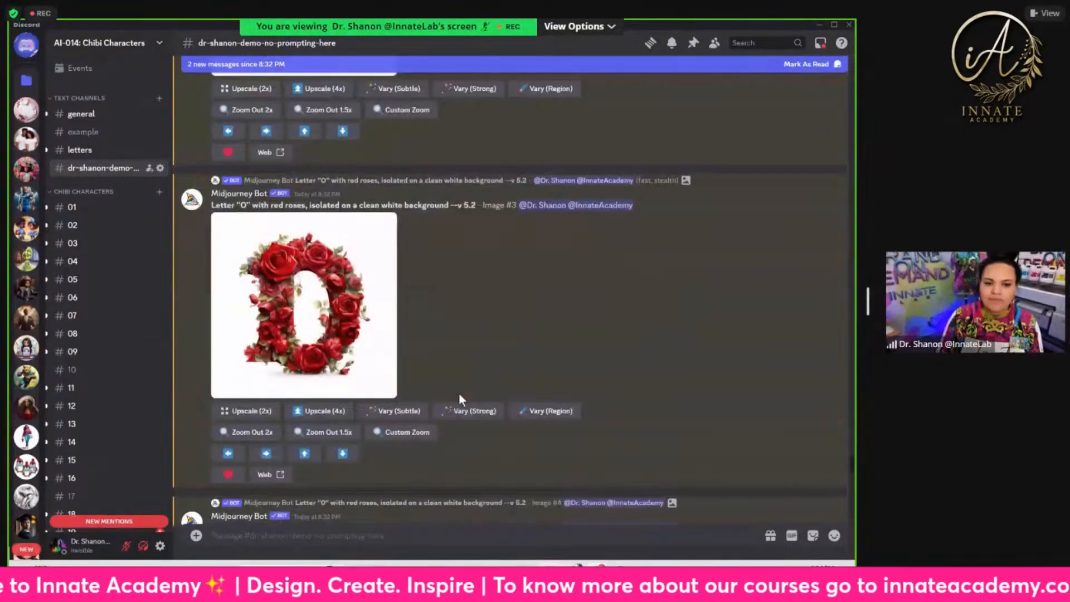
{"action": "scroll", "coordinate": [460, 392], "scroll_direction": "down", "scroll_amount": 15}
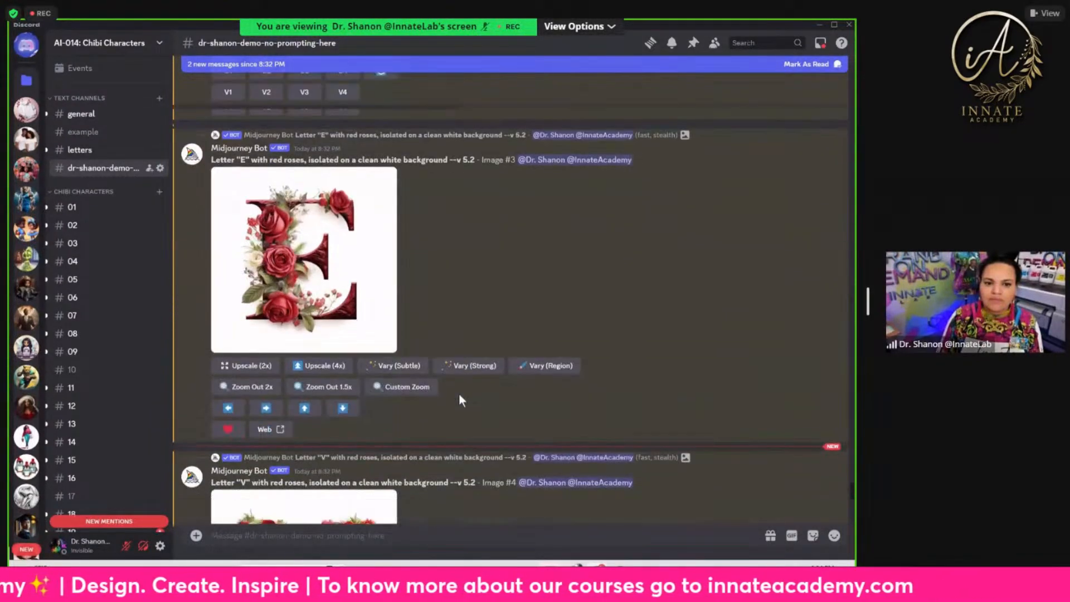
{"action": "scroll", "coordinate": [459, 393], "scroll_direction": "down", "scroll_amount": 6}
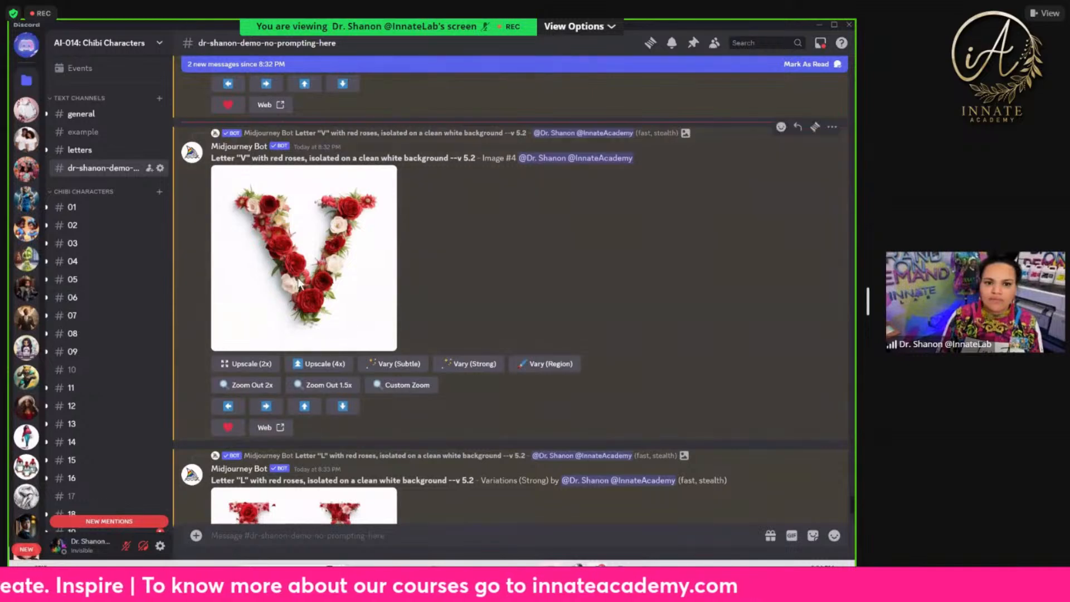
{"action": "left_click", "coordinate": [297, 278]}
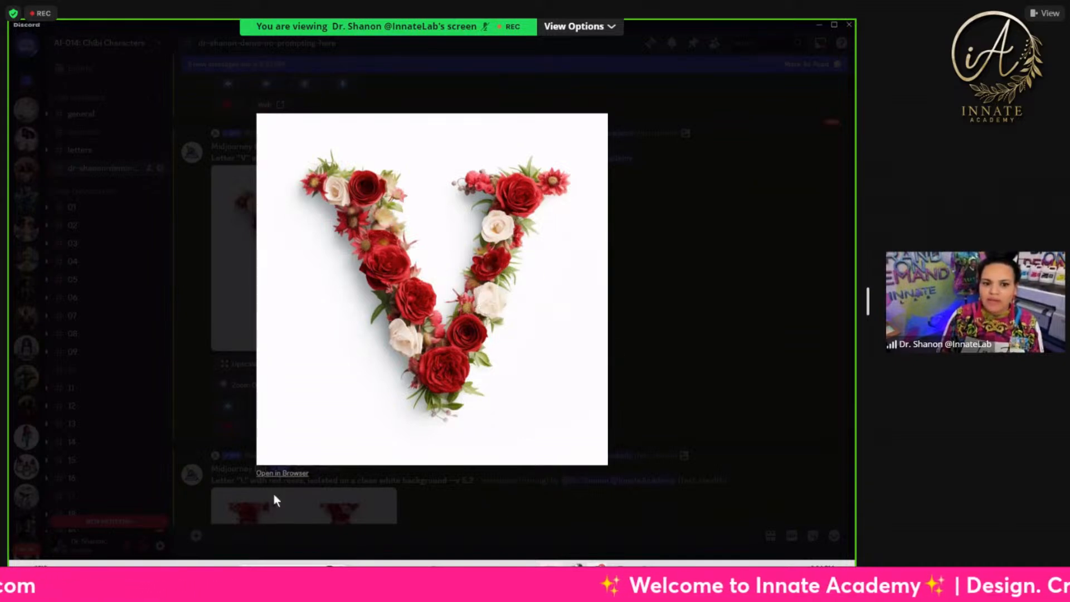
{"action": "left_click", "coordinate": [280, 473]}
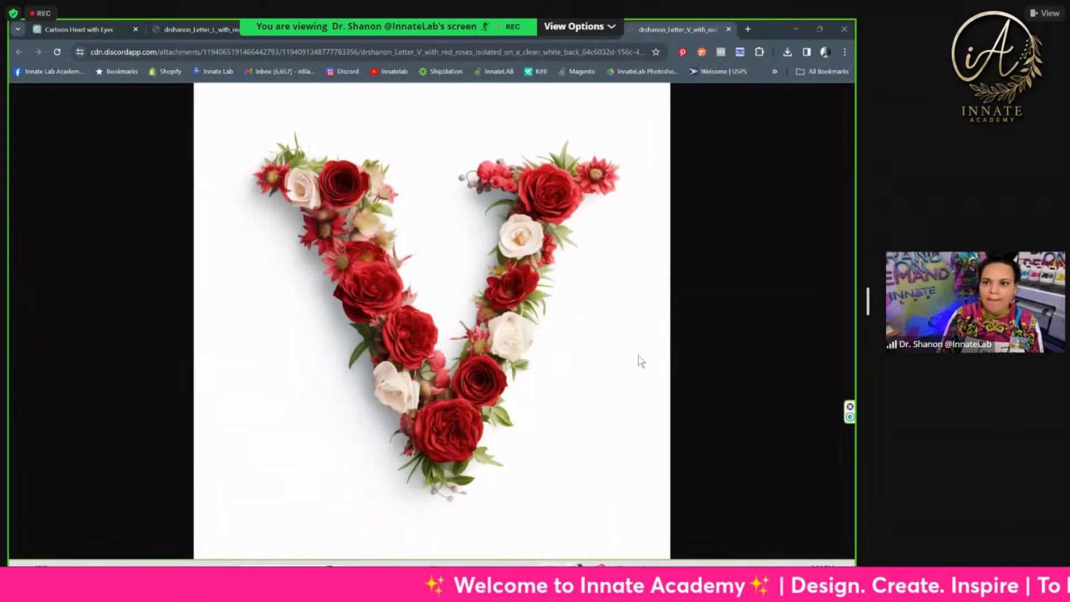
{"action": "left_click", "coordinate": [804, 32]}
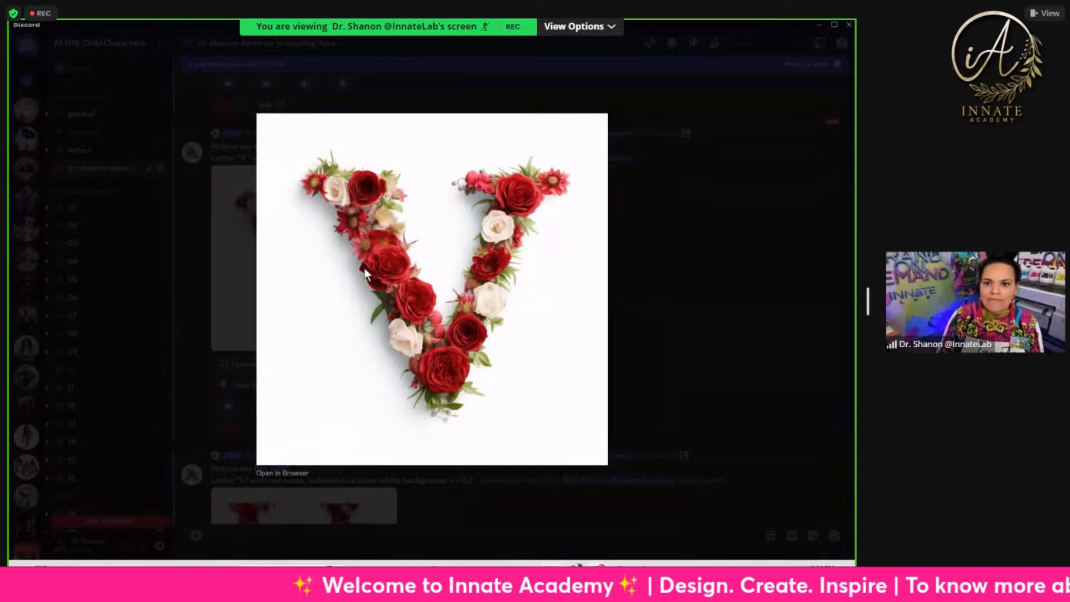
{"action": "left_click", "coordinate": [689, 286]}
Inspect the strong variations grid of the letter "L" at enlarged size and compare its four images
{"action": "scroll", "coordinate": [497, 305], "scroll_direction": "down", "scroll_amount": 5}
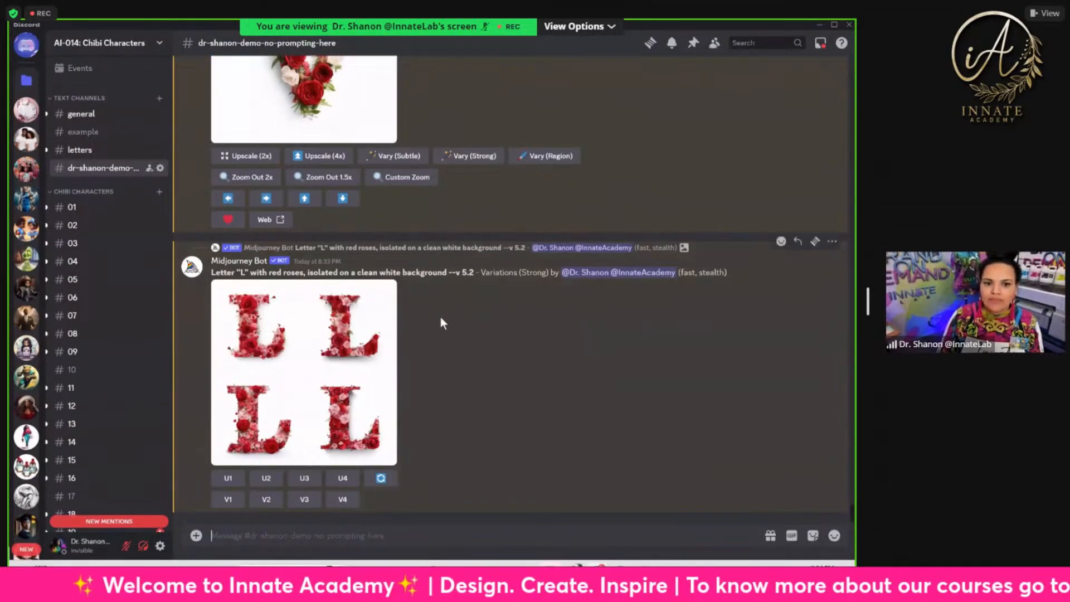
{"action": "left_click", "coordinate": [314, 385]}
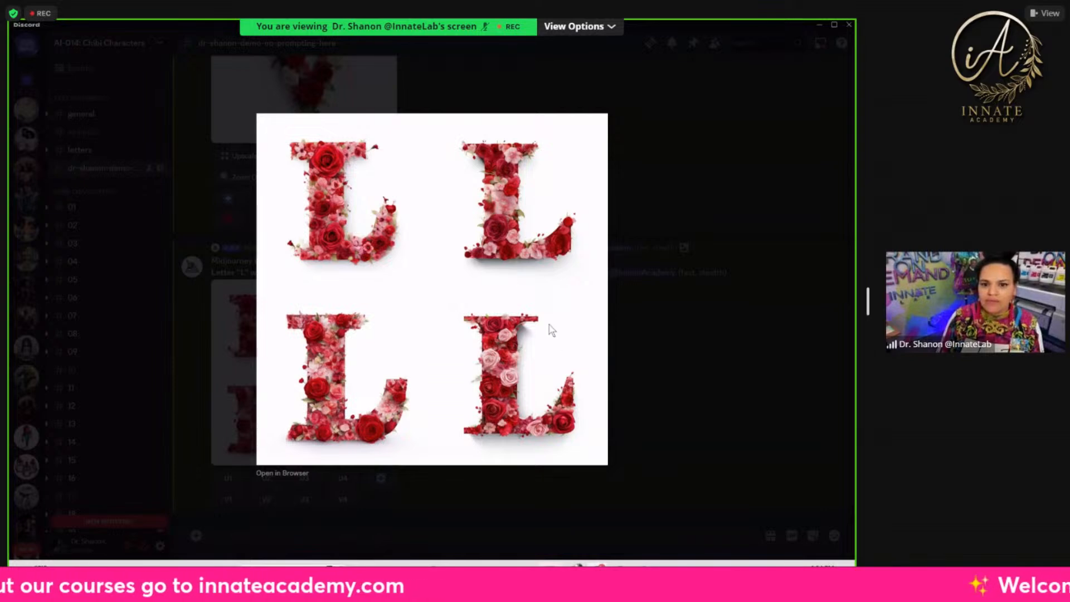
{"action": "left_click", "coordinate": [657, 349]}
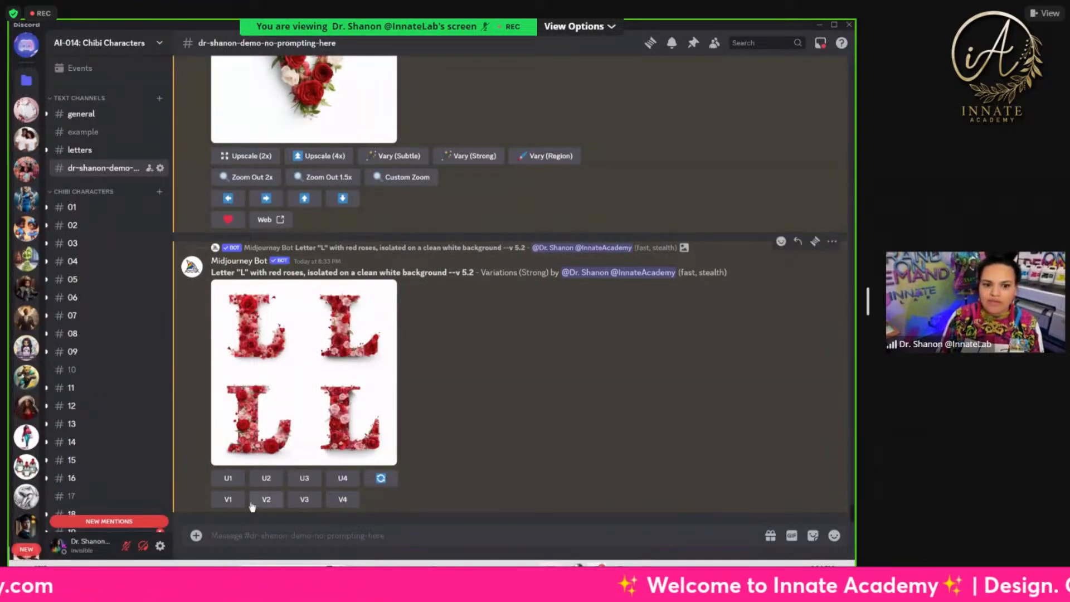
Upscale images #2 and #4 of the letter "L" strong variations, open image #2 in the web browser and return to Discord
{"action": "left_click", "coordinate": [266, 478]}
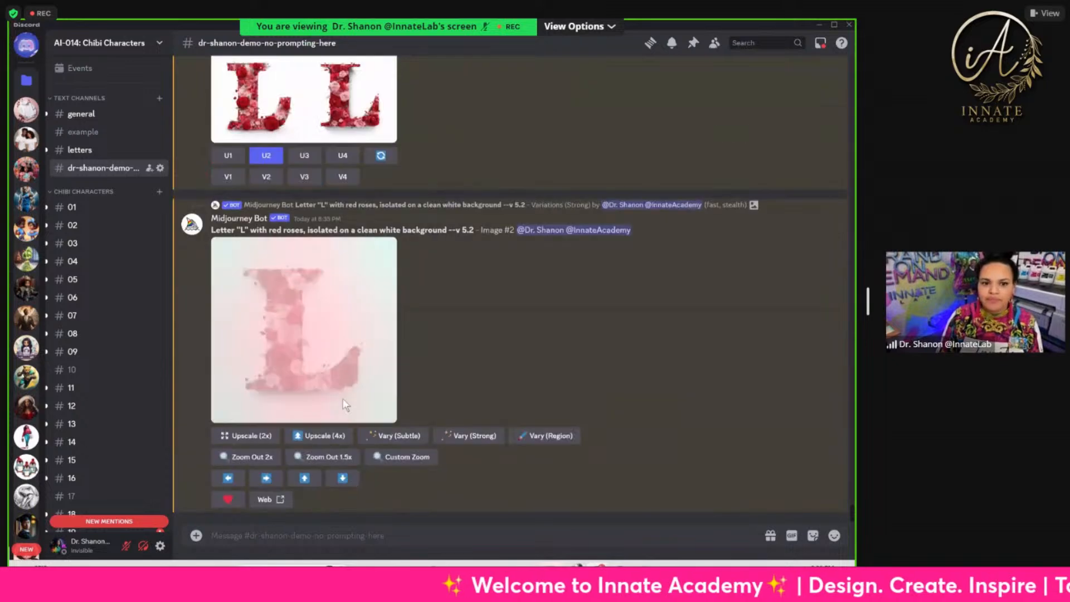
{"action": "left_click", "coordinate": [343, 277]}
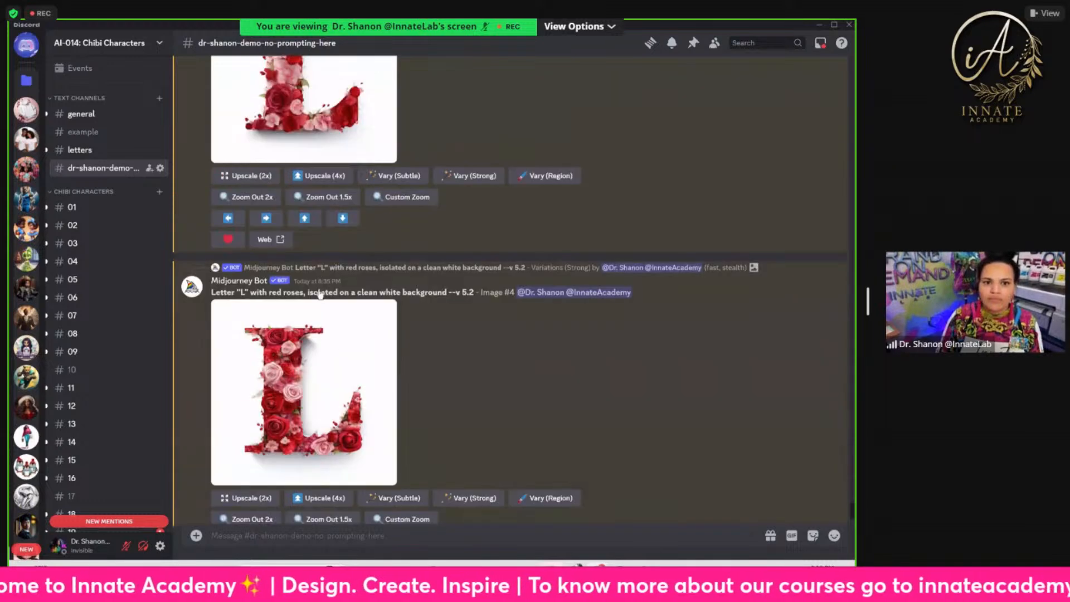
{"action": "left_click", "coordinate": [329, 245]}
{"action": "left_click", "coordinate": [299, 472]}
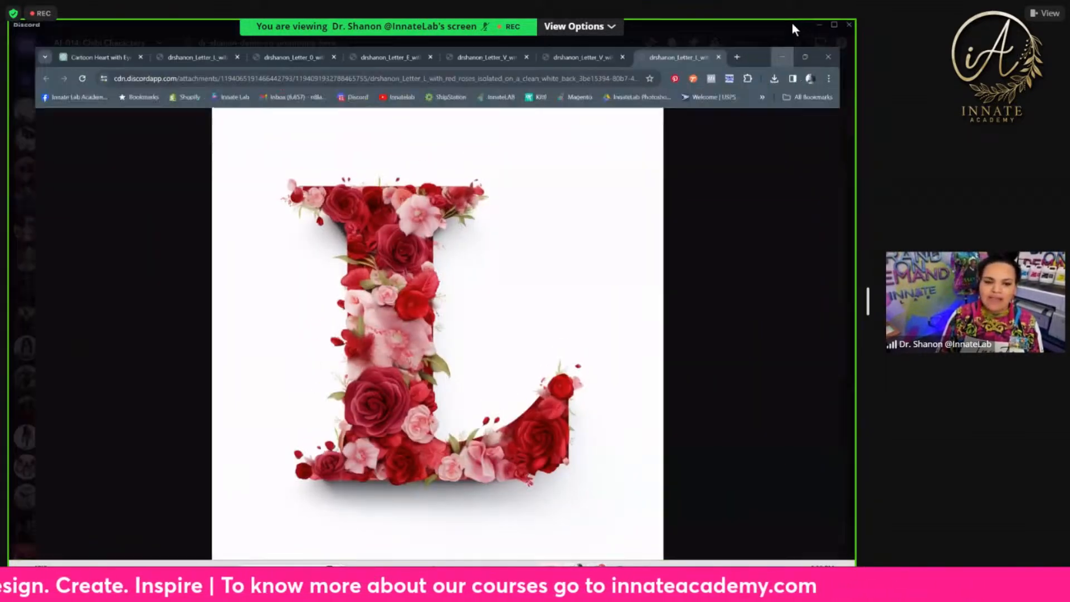
{"action": "left_click", "coordinate": [782, 56]}
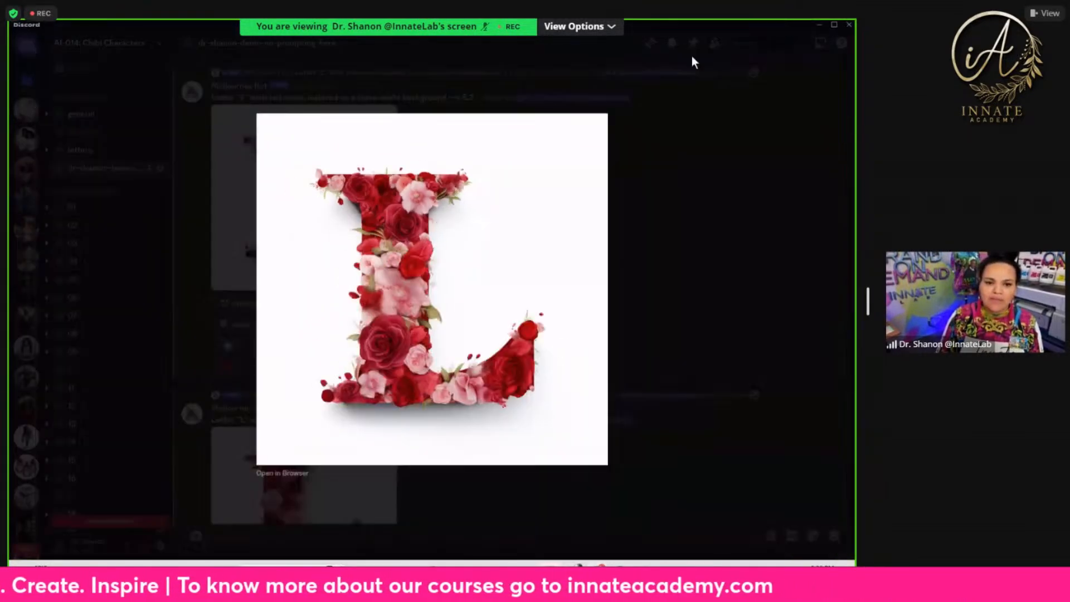
Open the upscaled image #4 of the letter "L" strong variations in the web browser
{"action": "left_click", "coordinate": [512, 490]}
{"action": "left_click", "coordinate": [370, 341]}
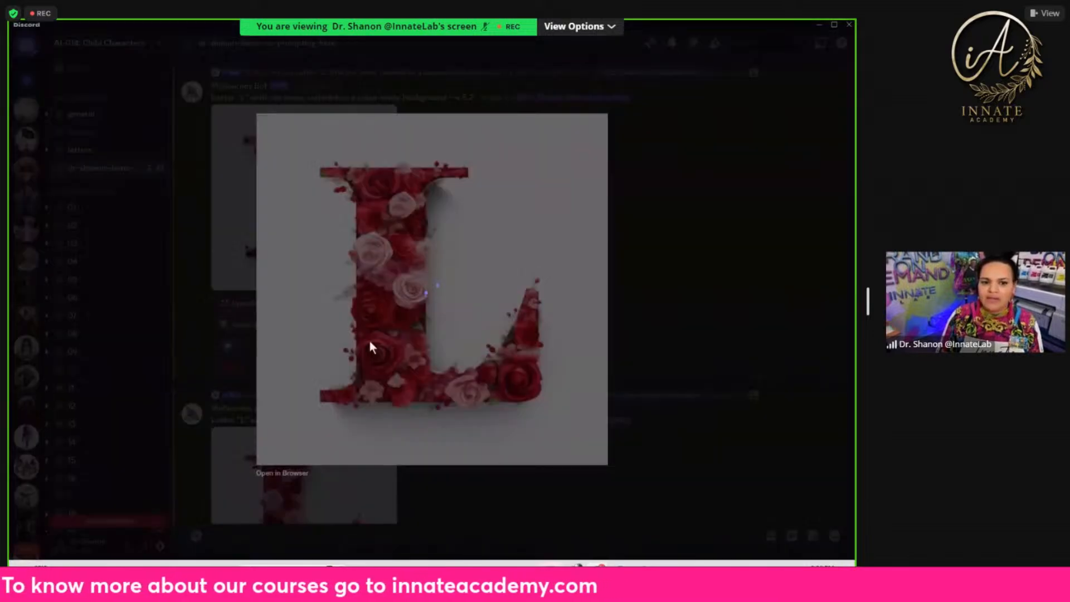
{"action": "left_click", "coordinate": [297, 473]}
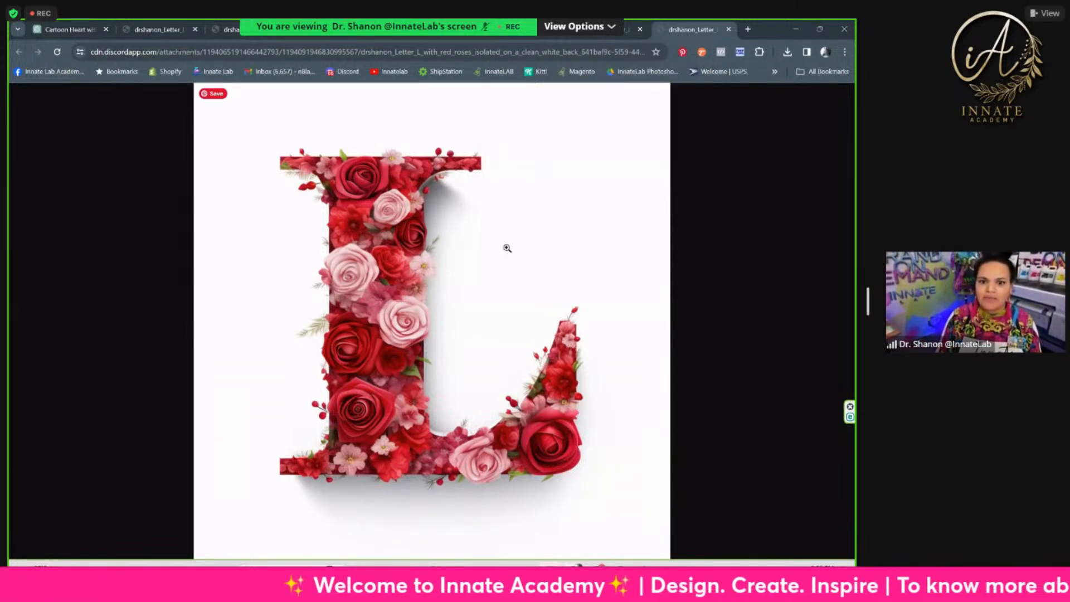
Save the open "L" image to the Downloads folder as "L" and close its browser page
{"action": "right_click", "coordinate": [545, 185]}
{"action": "left_click", "coordinate": [564, 210]}
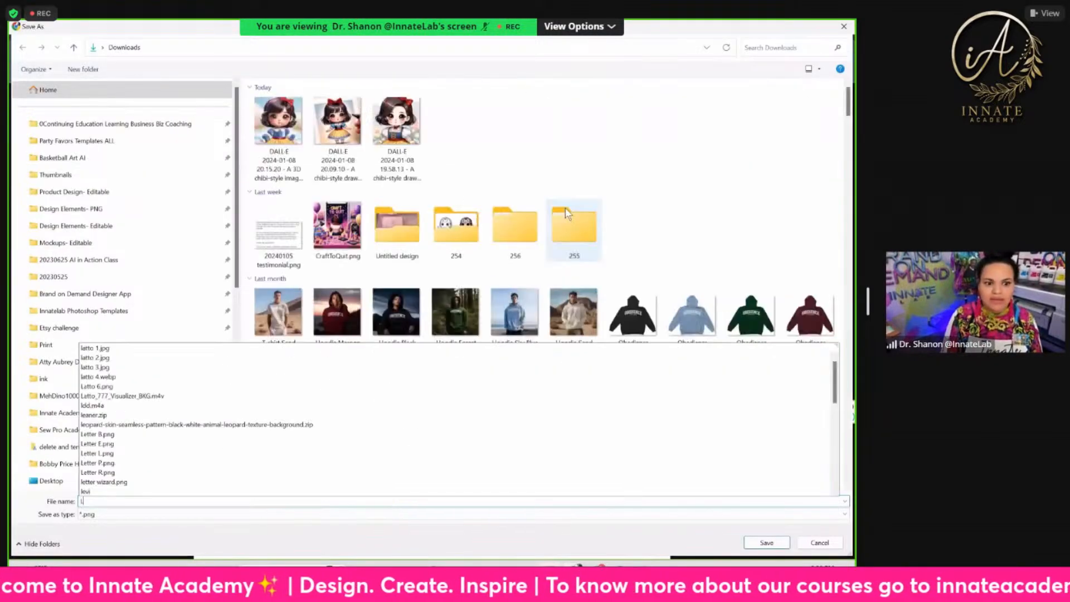
{"action": "type", "text": "L"}
{"action": "key", "text": "Return"}
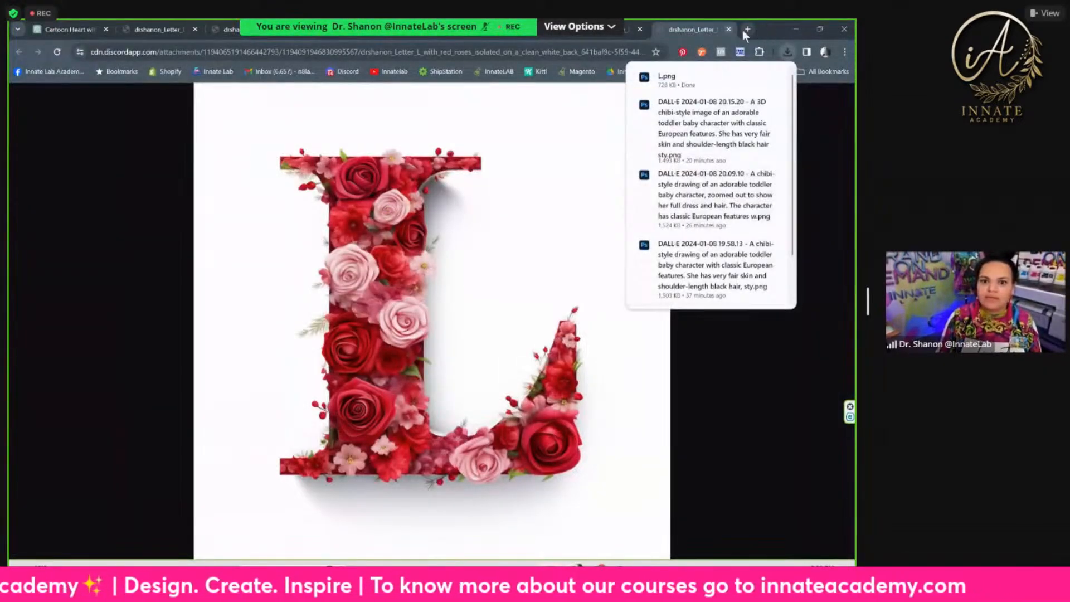
{"action": "left_click", "coordinate": [728, 29]}
Save the other strong-variation "L" image to the Downloads folder as "L 2" and close its browser page
{"action": "right_click", "coordinate": [395, 222]}
{"action": "left_click", "coordinate": [413, 250]}
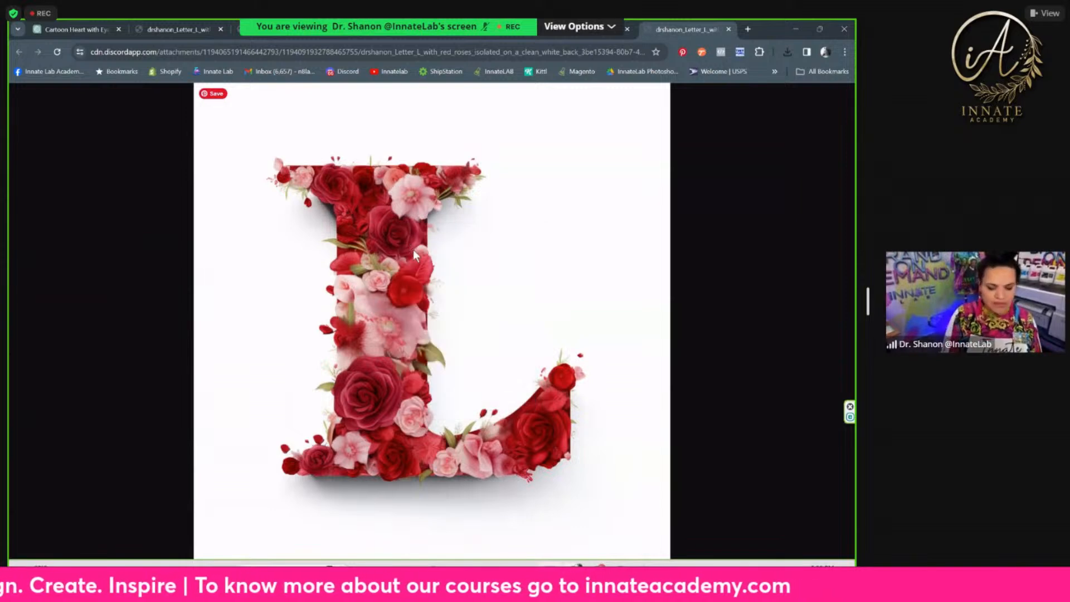
{"action": "type", "text": "L 2"}
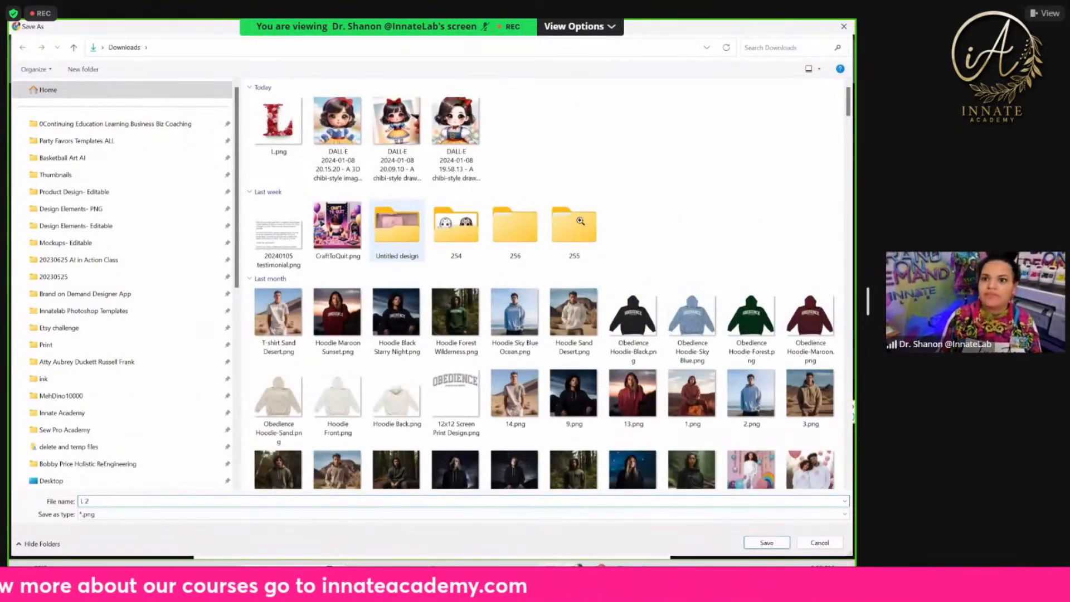
{"action": "key", "text": "Return"}
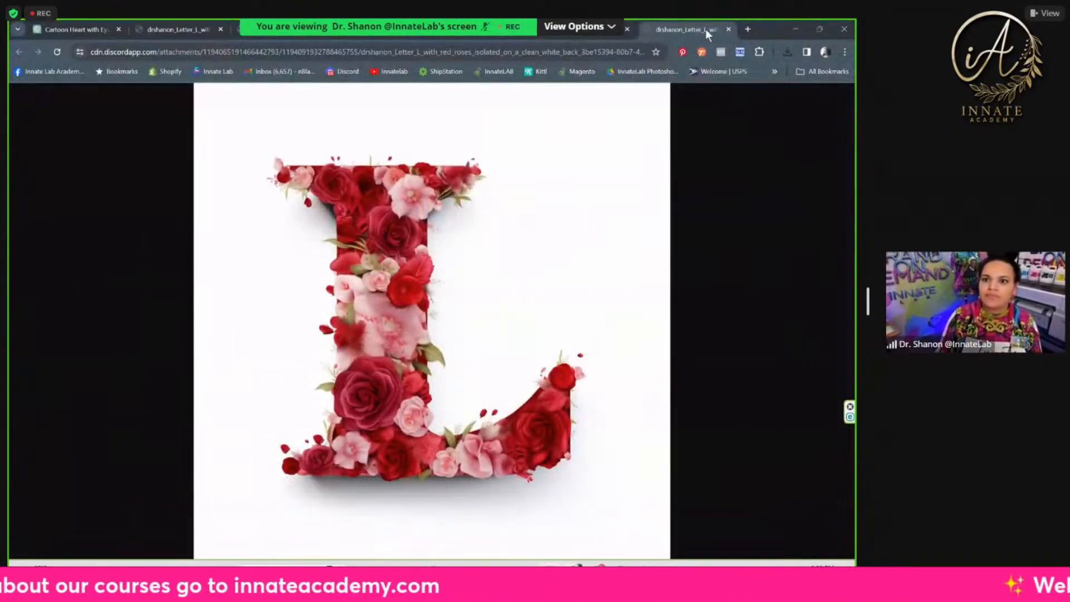
{"action": "left_click", "coordinate": [728, 29]}
Save the "V" image with red and white roses to the Downloads folder as "V" and close its page
{"action": "right_click", "coordinate": [389, 282]}
{"action": "left_click", "coordinate": [444, 305]}
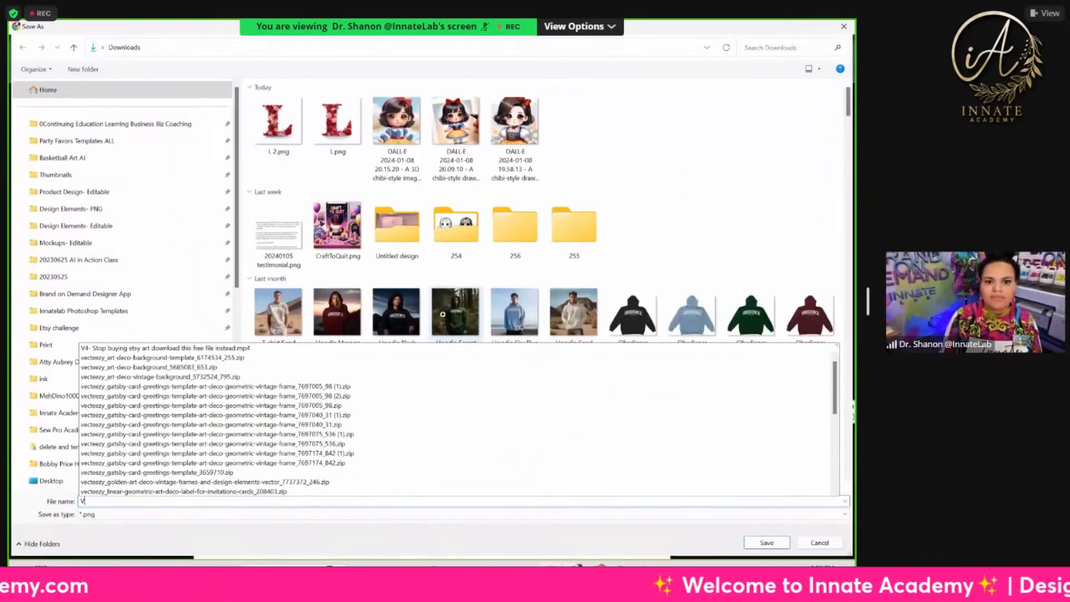
{"action": "type", "text": "V"}
{"action": "key", "text": "Return"}
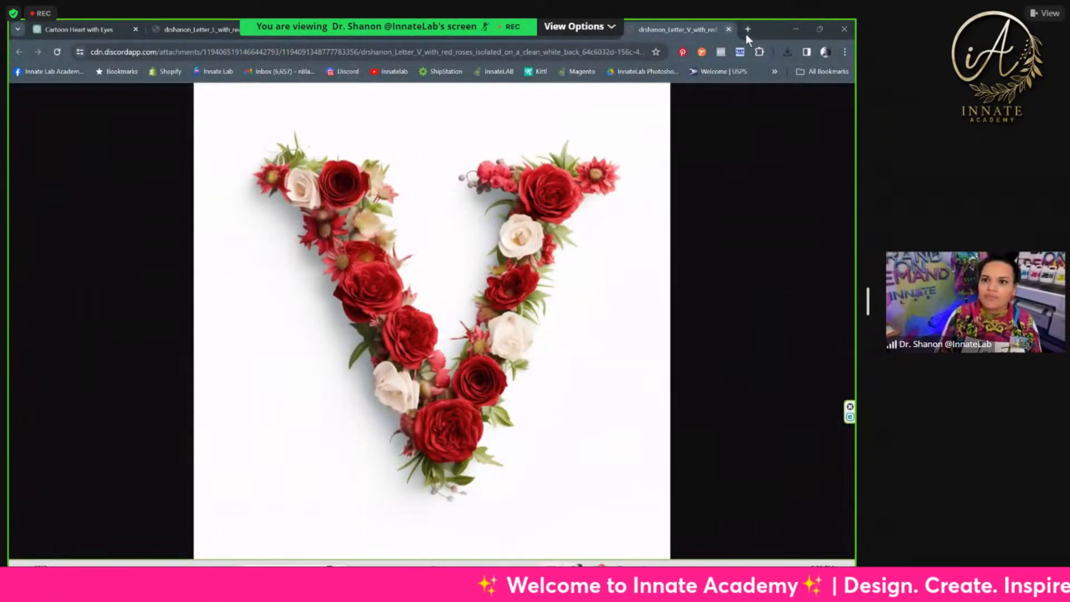
{"action": "left_click", "coordinate": [730, 28]}
Save the all-red-rose "V" image to the Downloads folder as "V 2" and close its browser page
{"action": "right_click", "coordinate": [473, 216]}
{"action": "left_click", "coordinate": [520, 250]}
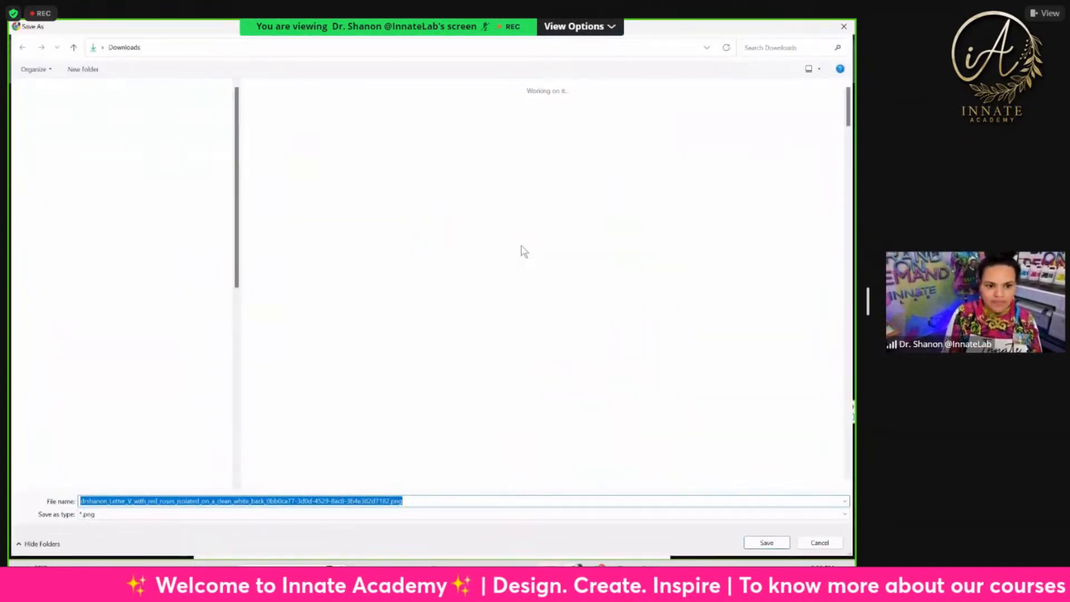
{"action": "type", "text": "V 2"}
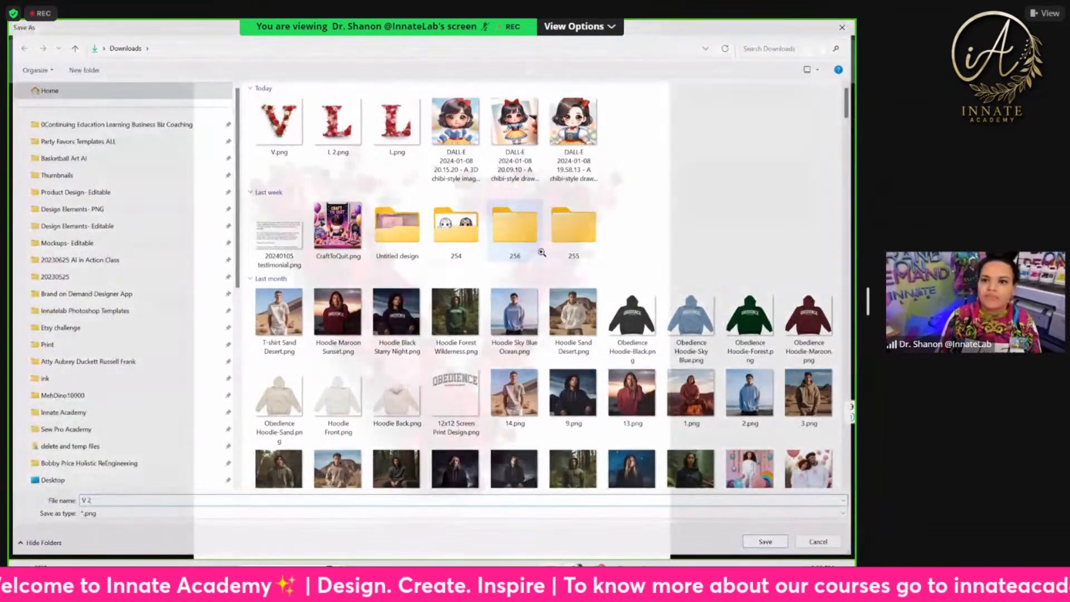
{"action": "key", "text": "Return"}
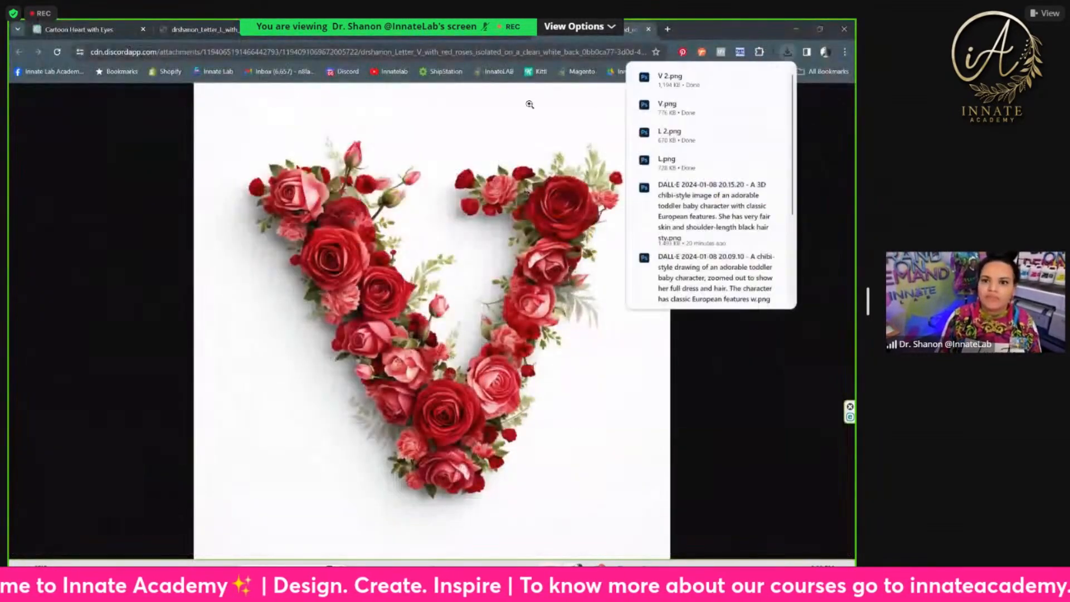
{"action": "left_click", "coordinate": [648, 29]}
Save the rose letter "E" image to the Downloads folder as "E" and close its browser page
{"action": "right_click", "coordinate": [399, 291]}
{"action": "left_click", "coordinate": [407, 315]}
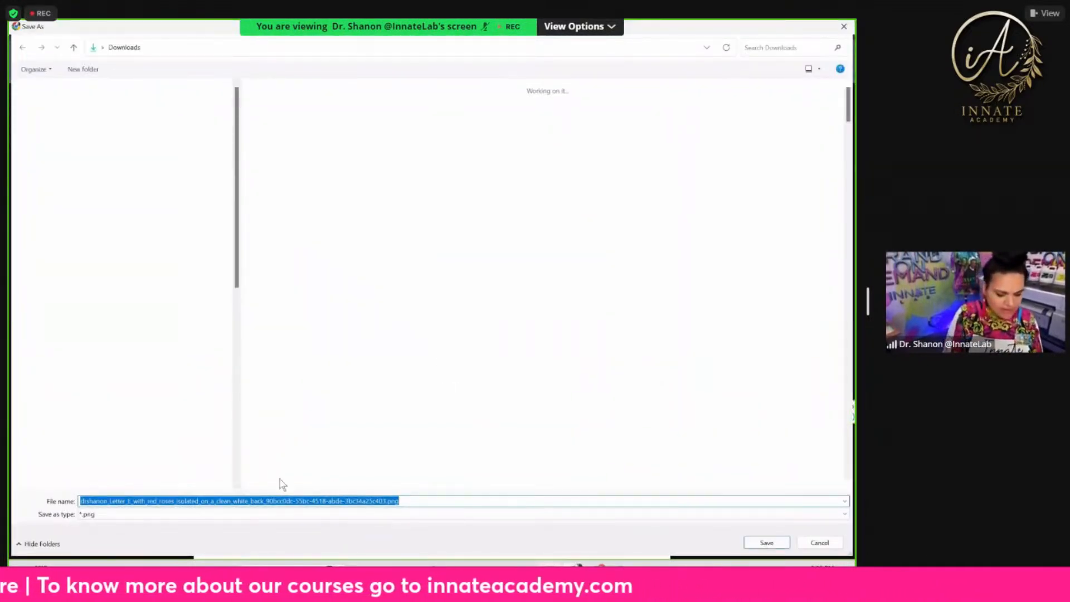
{"action": "type", "text": "E"}
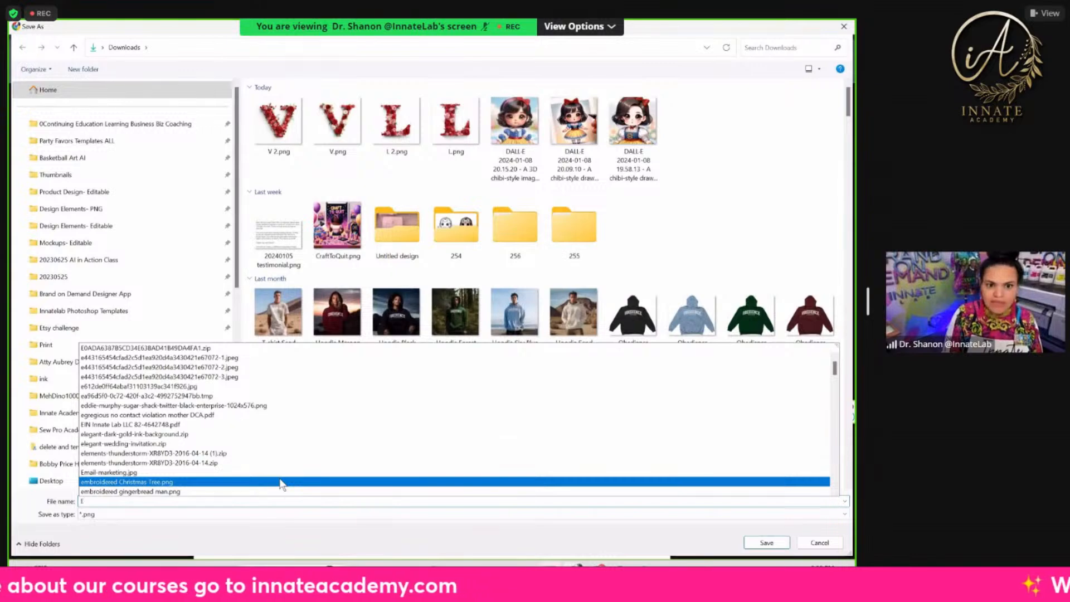
{"action": "key", "text": "Escape"}
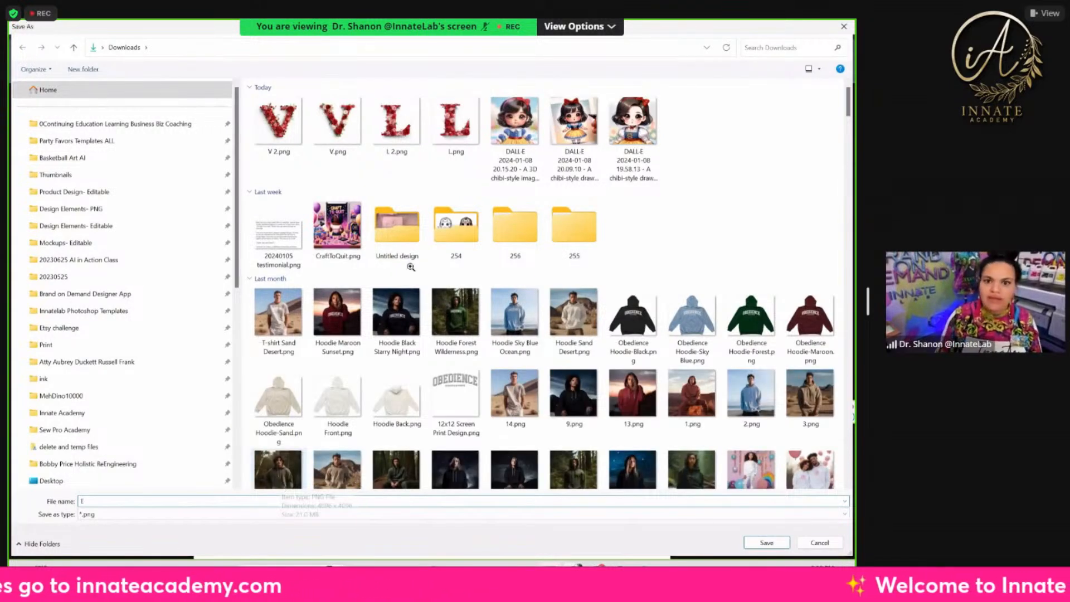
{"action": "key", "text": "Return"}
{"action": "left_click", "coordinate": [538, 35]}
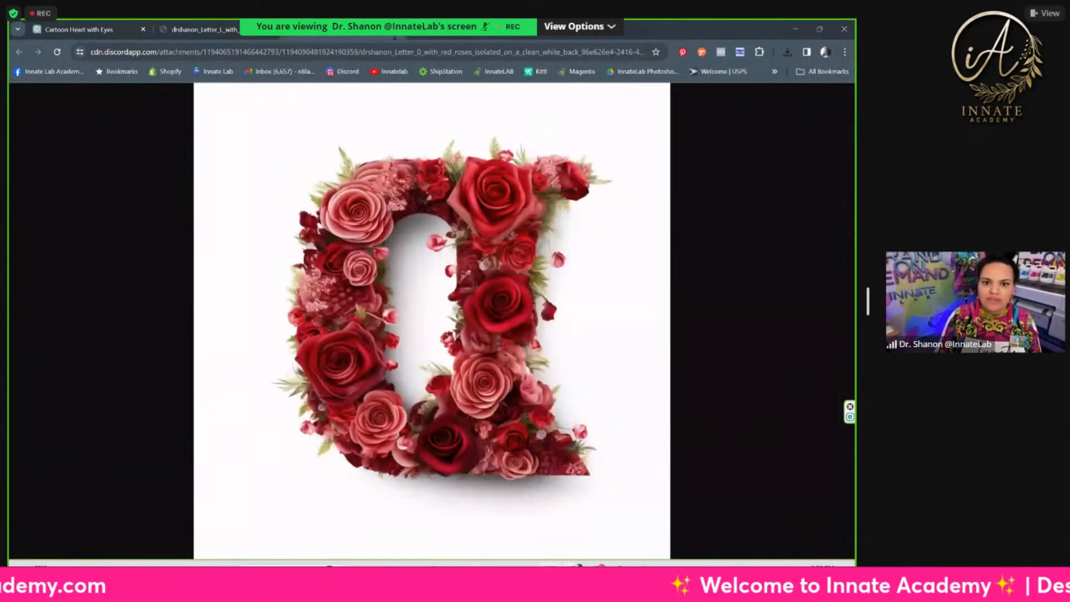
Save the rose letter "O" image to the Downloads folder as "O" and close its browser page
{"action": "right_click", "coordinate": [498, 203]}
{"action": "left_click", "coordinate": [541, 213]}
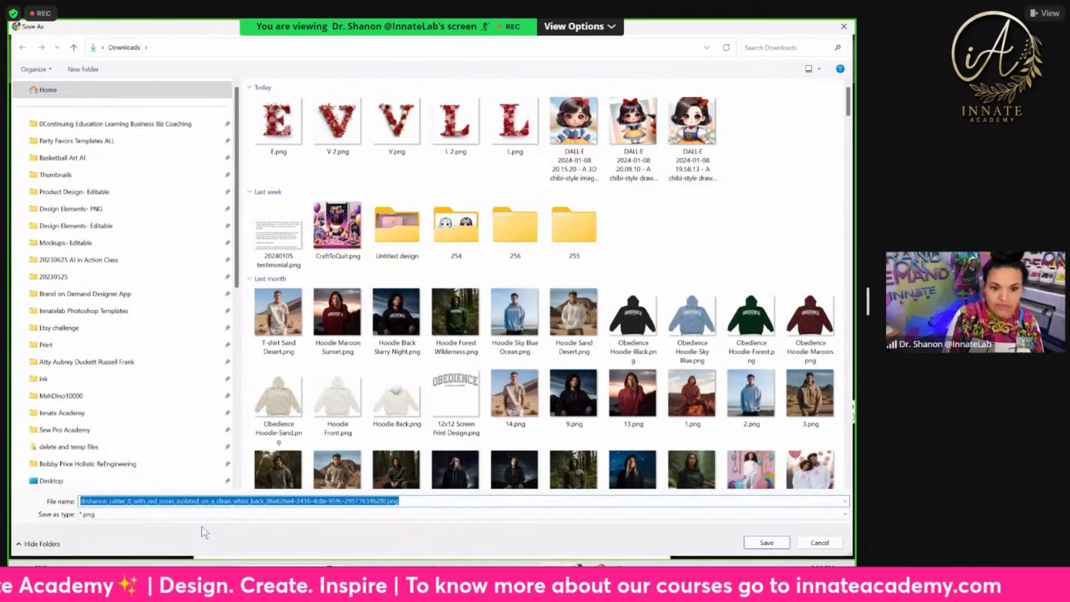
{"action": "type", "text": "O"}
{"action": "key", "text": "Return"}
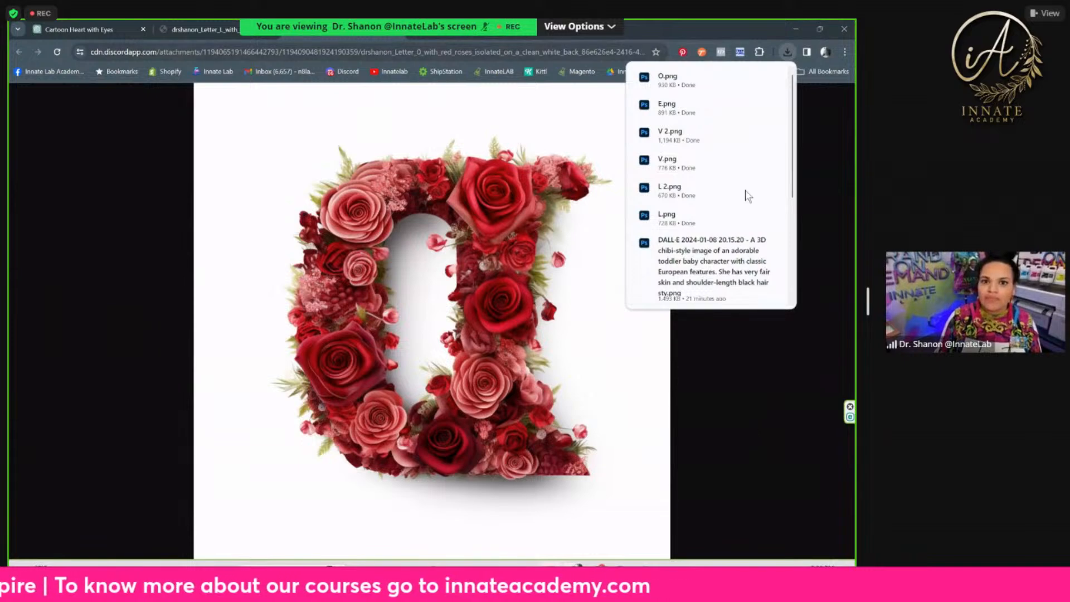
{"action": "left_click", "coordinate": [400, 34]}
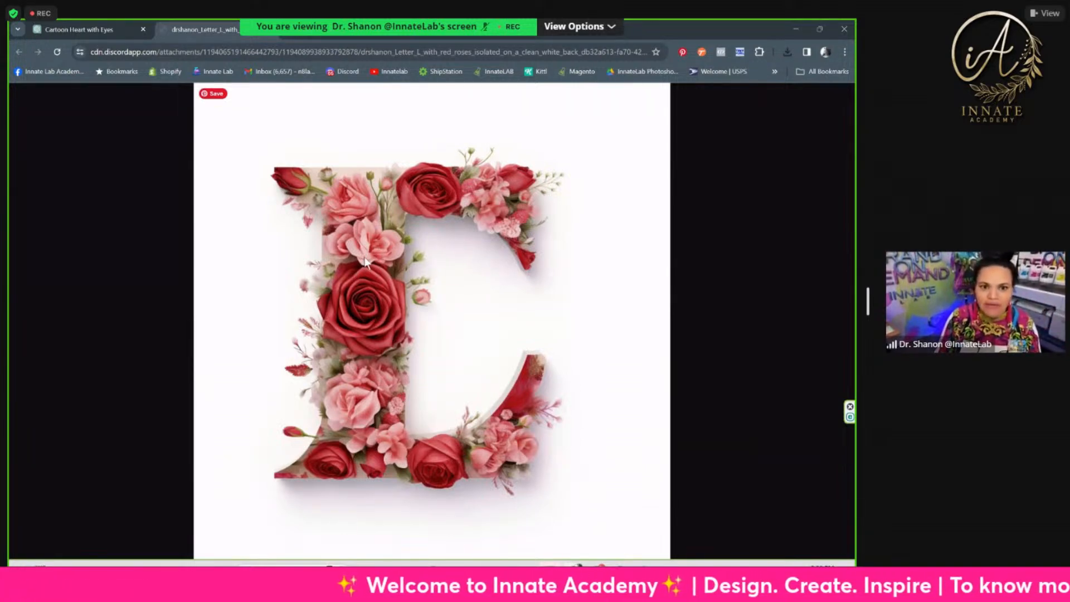
Save the remaining "L" image, shaped like an "E", to the Downloads folder and return to Discord
{"action": "right_click", "coordinate": [382, 256]}
{"action": "left_click", "coordinate": [411, 283]}
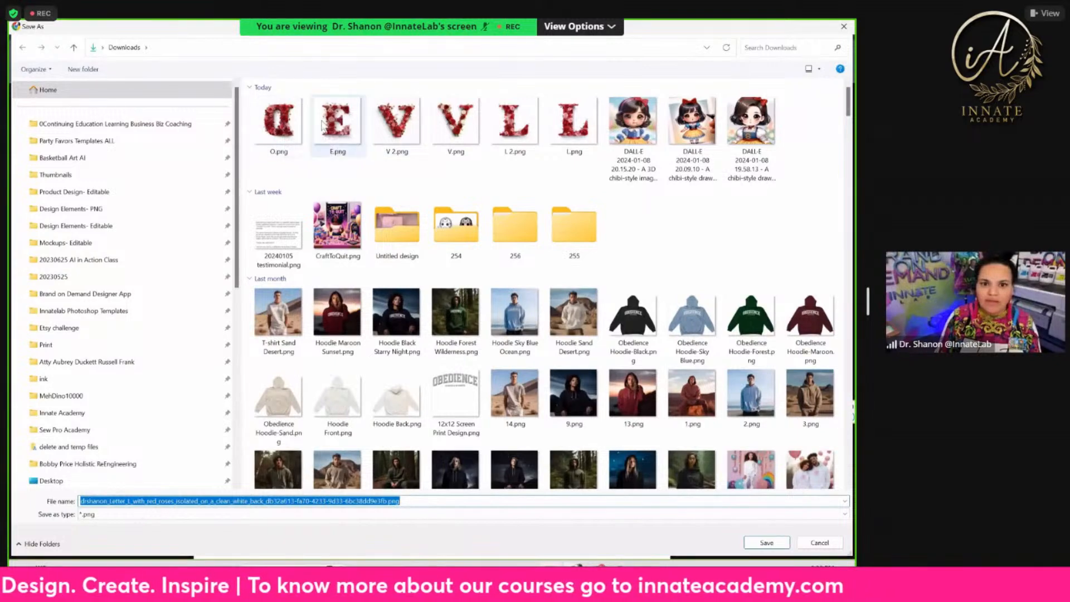
{"action": "left_click", "coordinate": [777, 543]}
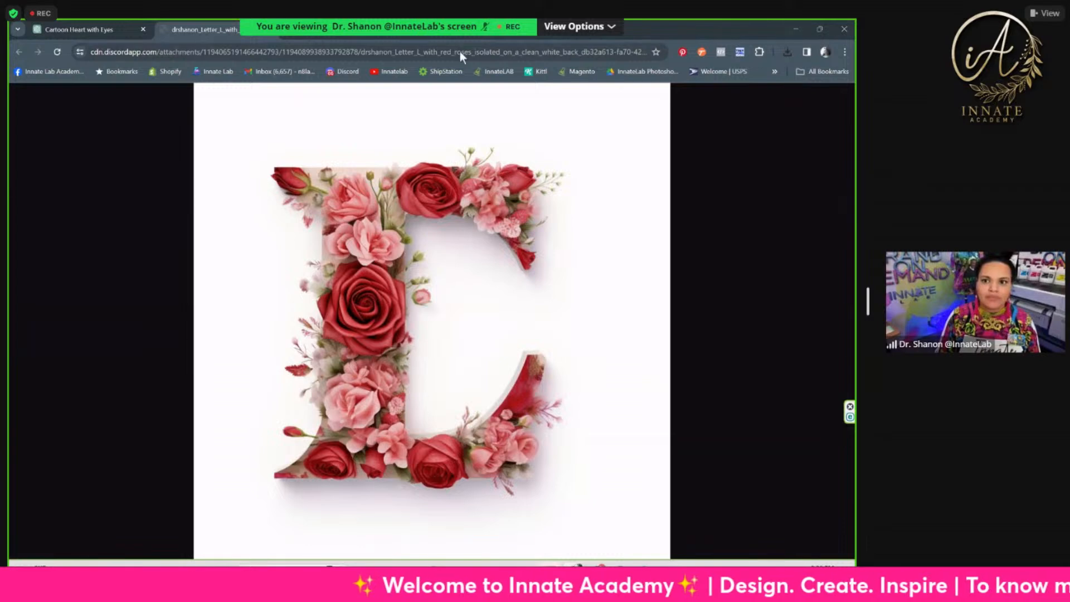
{"action": "left_click", "coordinate": [790, 22]}
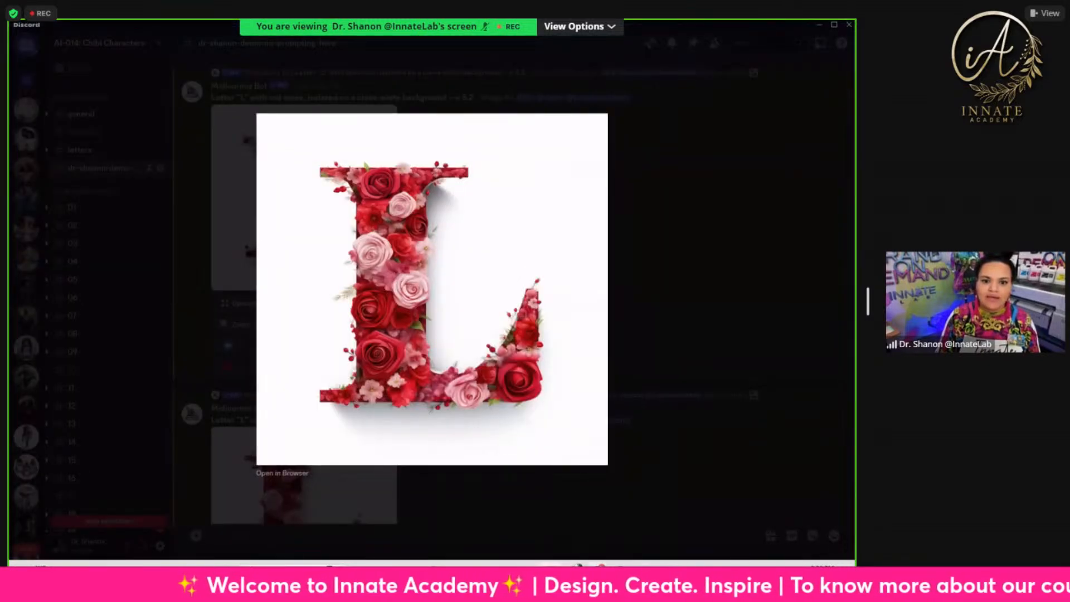
Find the four-letter template job, copy its text 'Letter {"L", "O", "V", "E"} with red roses, isolated on a clean white background' and close the template editor
{"action": "key", "text": "Escape"}
{"action": "scroll", "coordinate": [223, 378], "scroll_direction": "up", "scroll_amount": 10}
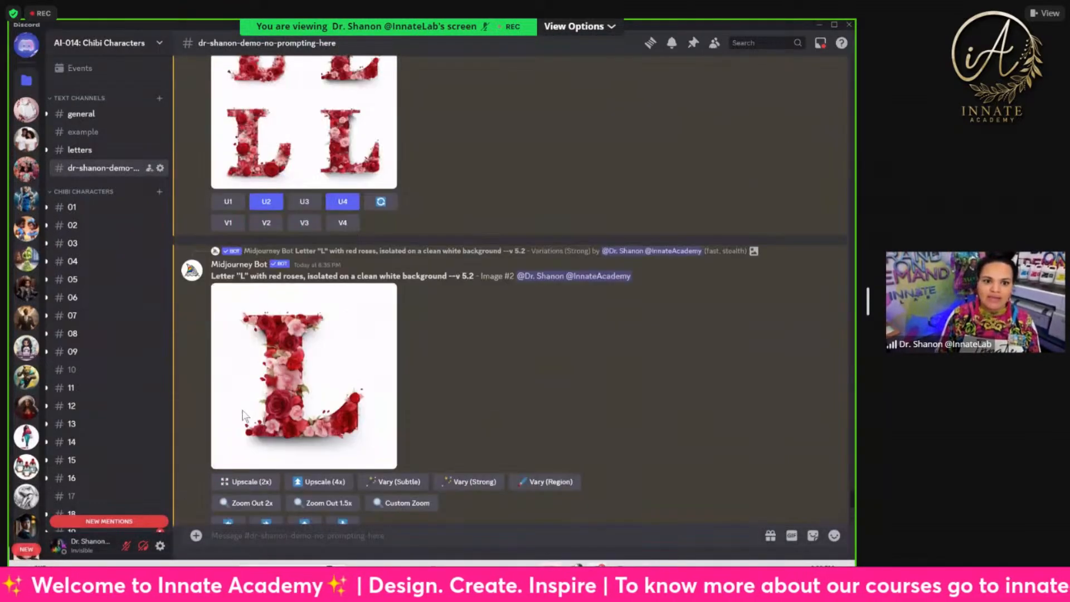
{"action": "scroll", "coordinate": [222, 376], "scroll_direction": "up", "scroll_amount": 15}
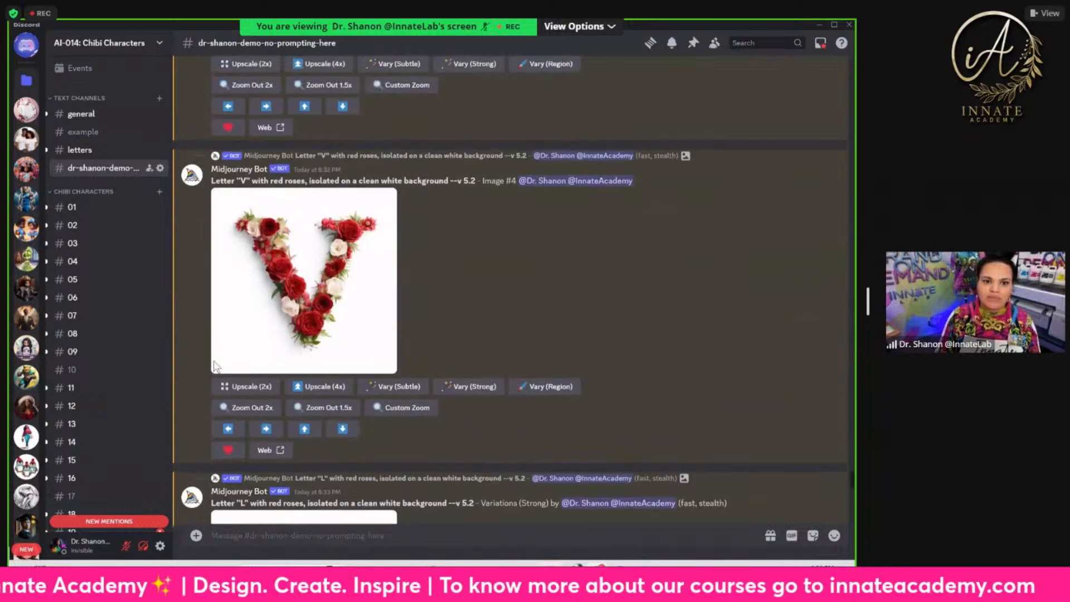
{"action": "scroll", "coordinate": [215, 363], "scroll_direction": "up", "scroll_amount": 15}
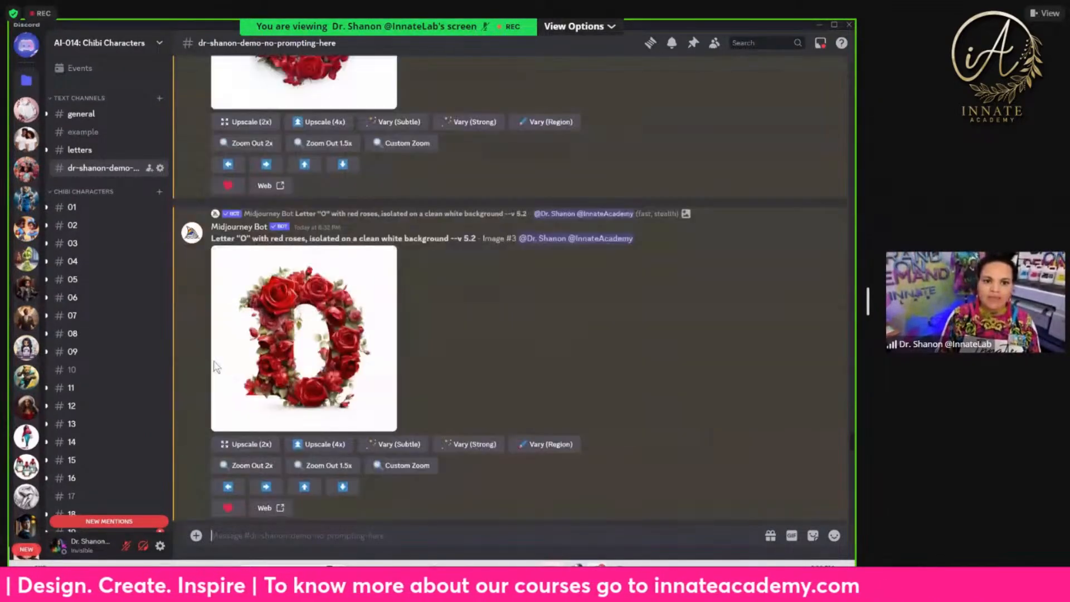
{"action": "scroll", "coordinate": [217, 367], "scroll_direction": "up", "scroll_amount": 15}
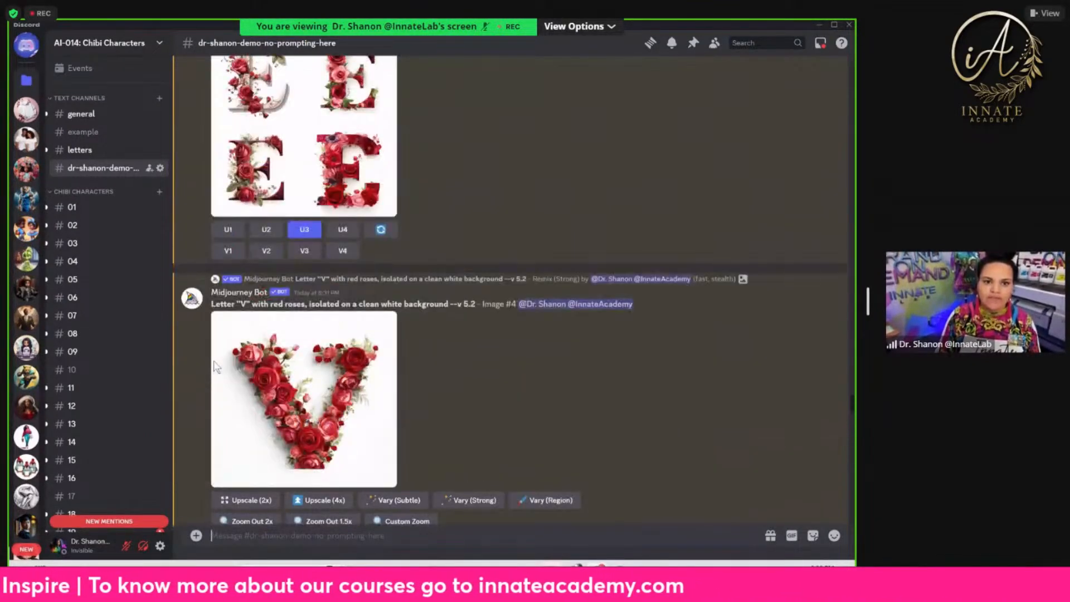
{"action": "scroll", "coordinate": [217, 366], "scroll_direction": "up", "scroll_amount": 15}
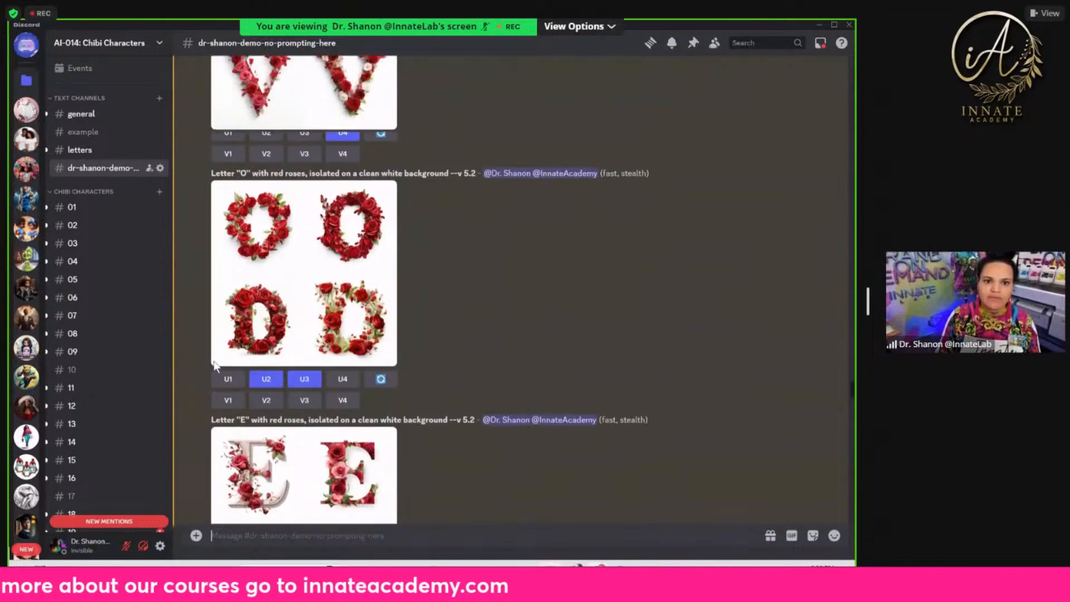
{"action": "scroll", "coordinate": [215, 365], "scroll_direction": "up", "scroll_amount": 15}
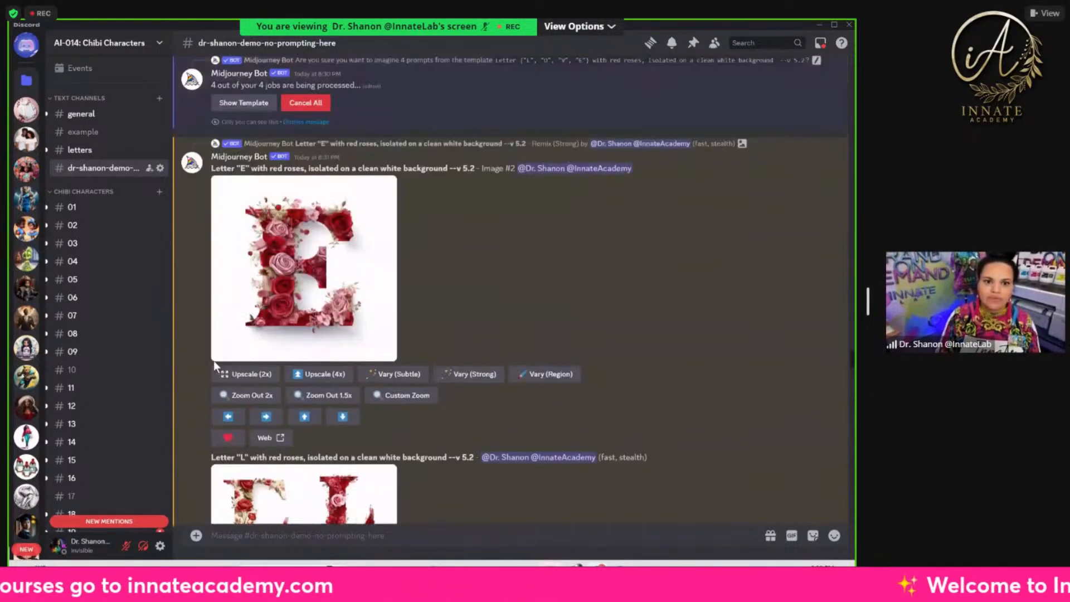
{"action": "scroll", "coordinate": [313, 234], "scroll_direction": "up", "scroll_amount": 1}
{"action": "left_click", "coordinate": [386, 250]}
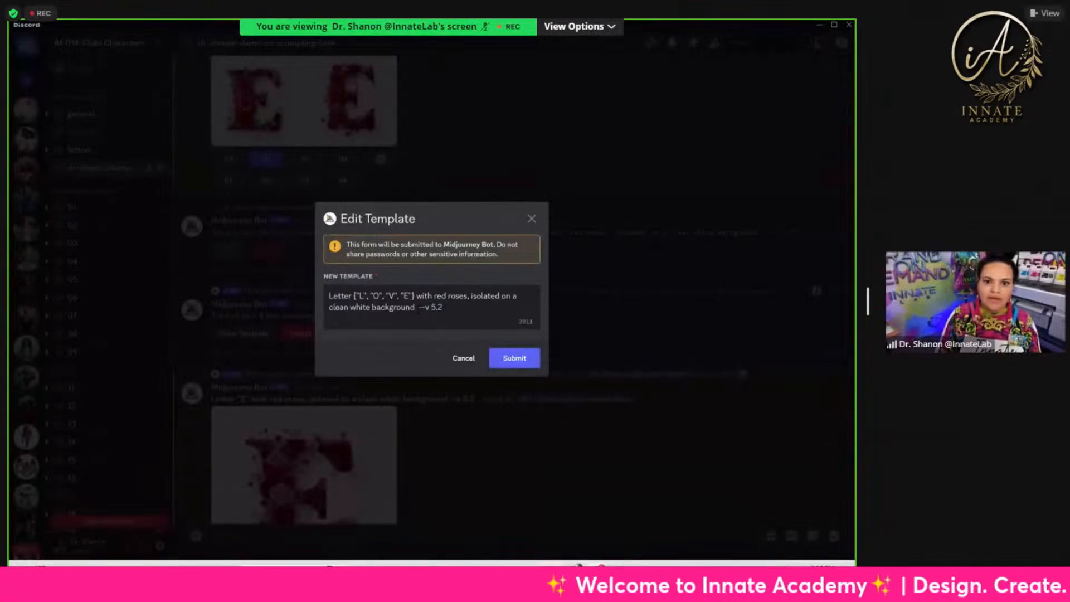
{"action": "left_click_drag", "start_coordinate": [381, 307], "coordinate": [331, 301]}
{"action": "key", "text": "ctrl+c"}
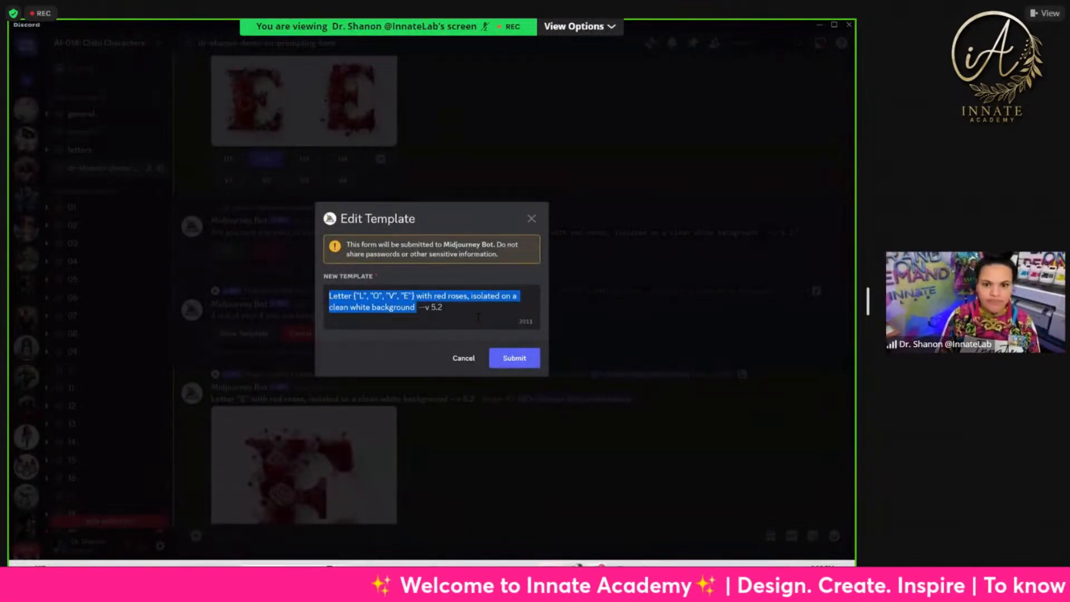
{"action": "left_click", "coordinate": [478, 312]}
{"action": "left_click", "coordinate": [516, 467]}
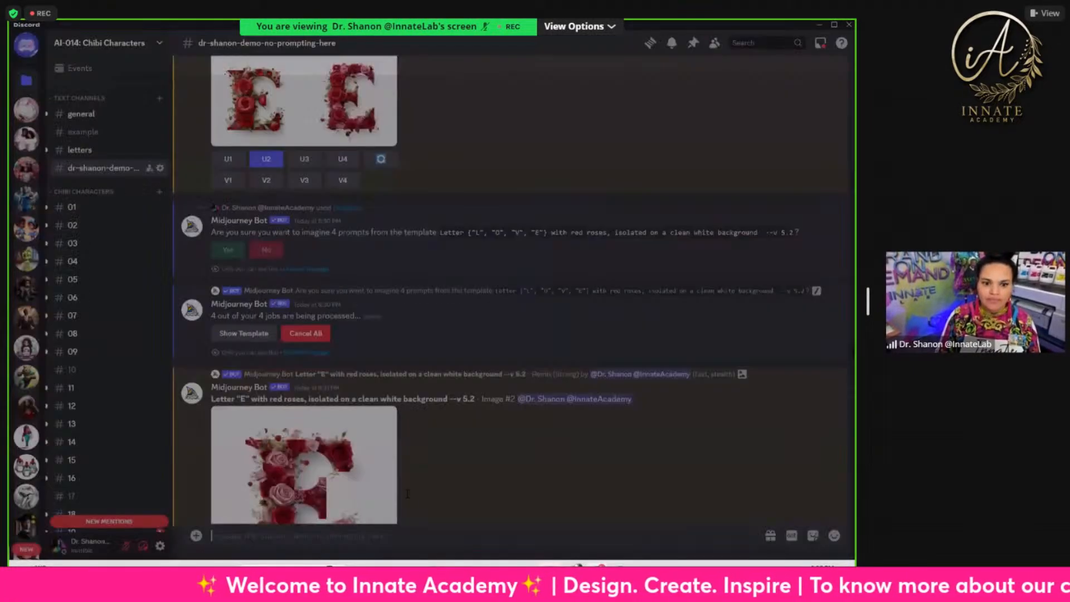
Start a new imagine prompt from the copied four-letter rose template and insert ", watercolor illustration" after "red roses"
{"action": "type", "text": "/i"}
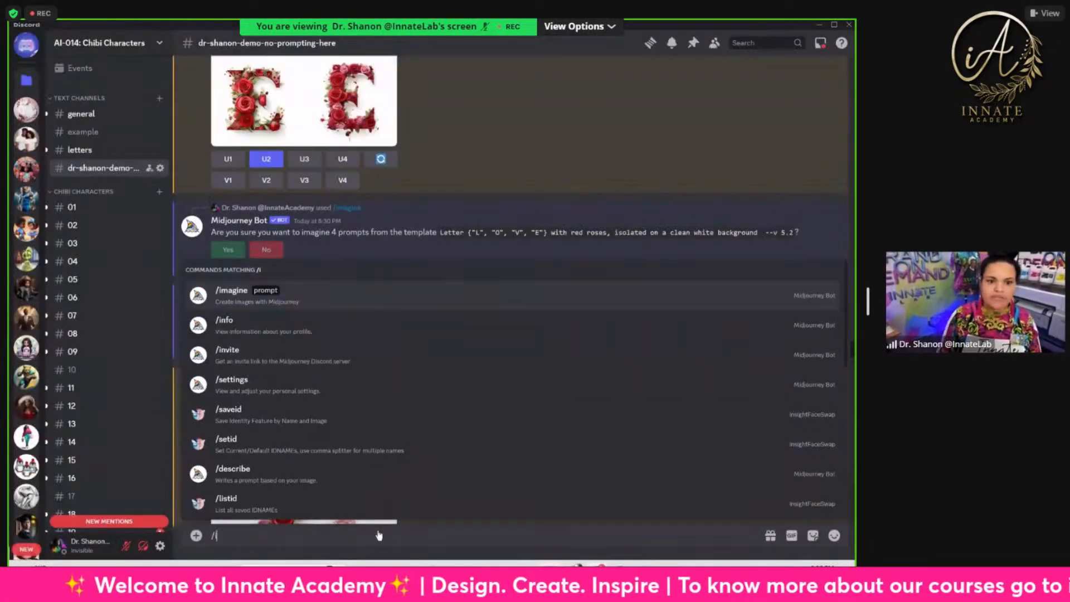
{"action": "left_click", "coordinate": [322, 300]}
{"action": "key", "text": "ctrl+v"}
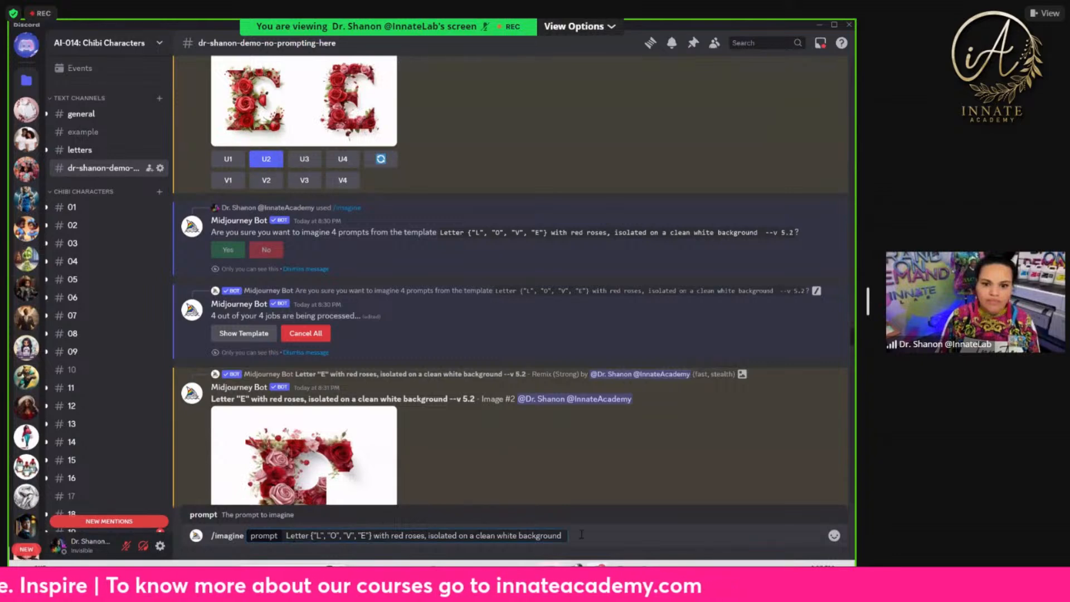
{"action": "left_click", "coordinate": [425, 535]}
{"action": "type", "text": ","}
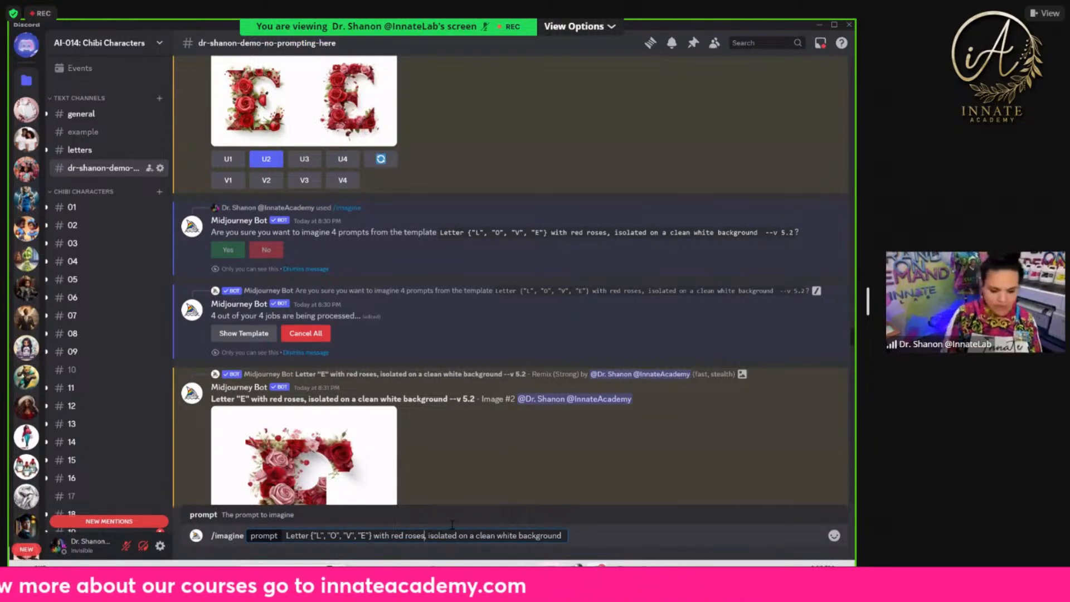
{"action": "type", "text": " water,"}
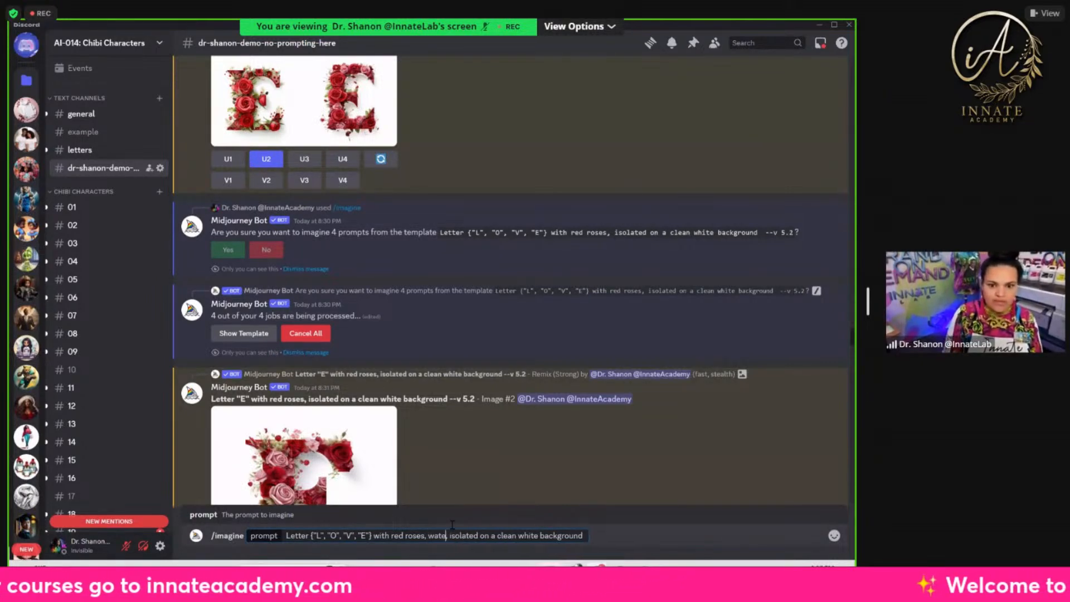
{"action": "type", "text": "color illust"}
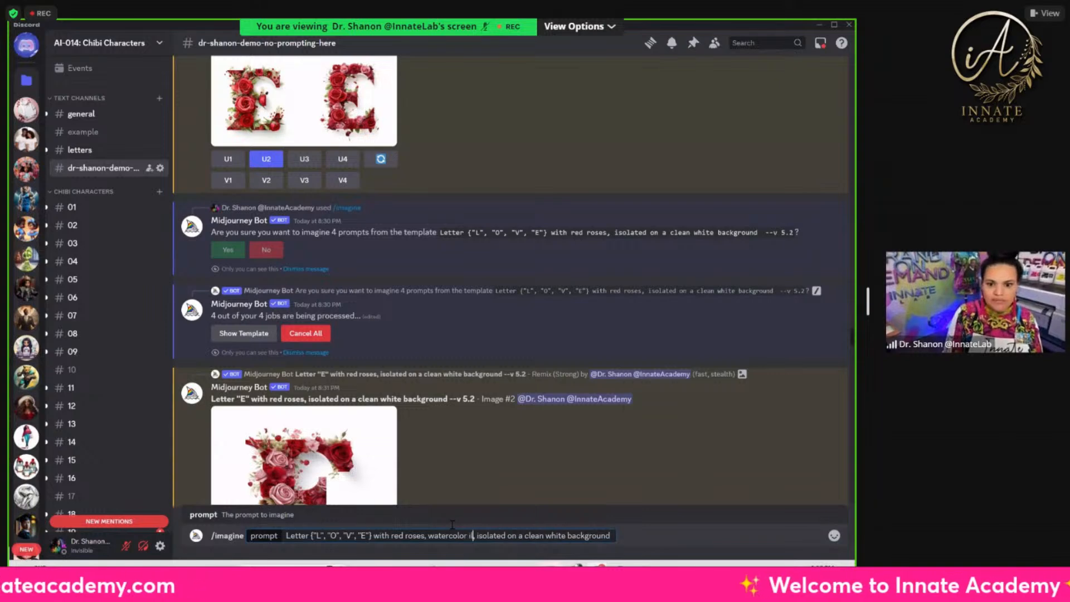
{"action": "type", "text": "ration"}
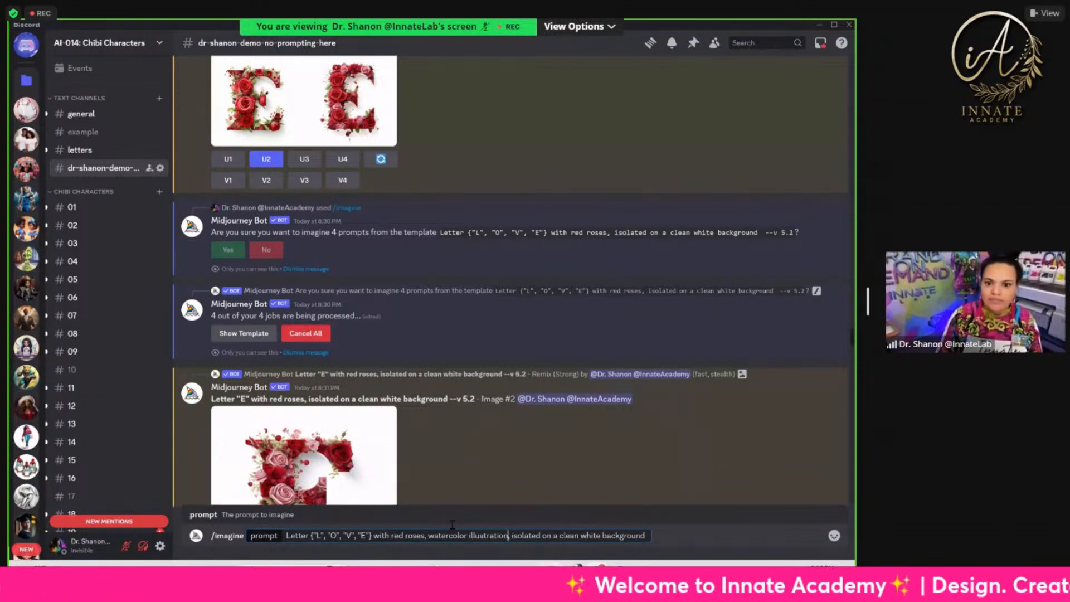
Copy the full watercolor prompt text, submit it and approve generating the four letter prompts
{"action": "left_click", "coordinate": [646, 536]}
{"action": "left_click_drag", "start_coordinate": [647, 537], "coordinate": [288, 538]}
{"action": "key", "text": "ctrl+c"}
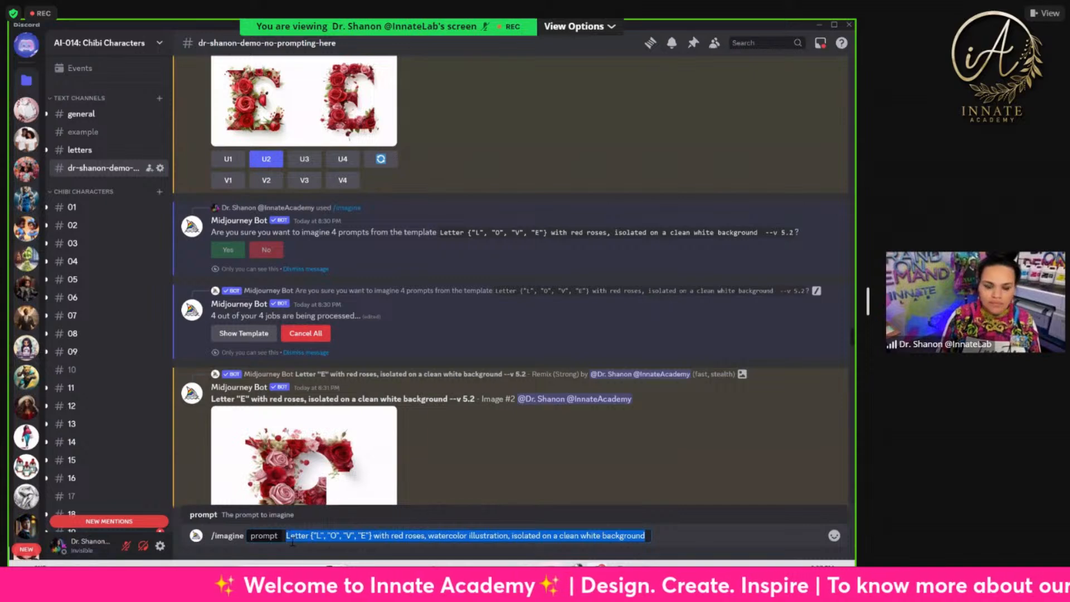
{"action": "key", "text": "Return"}
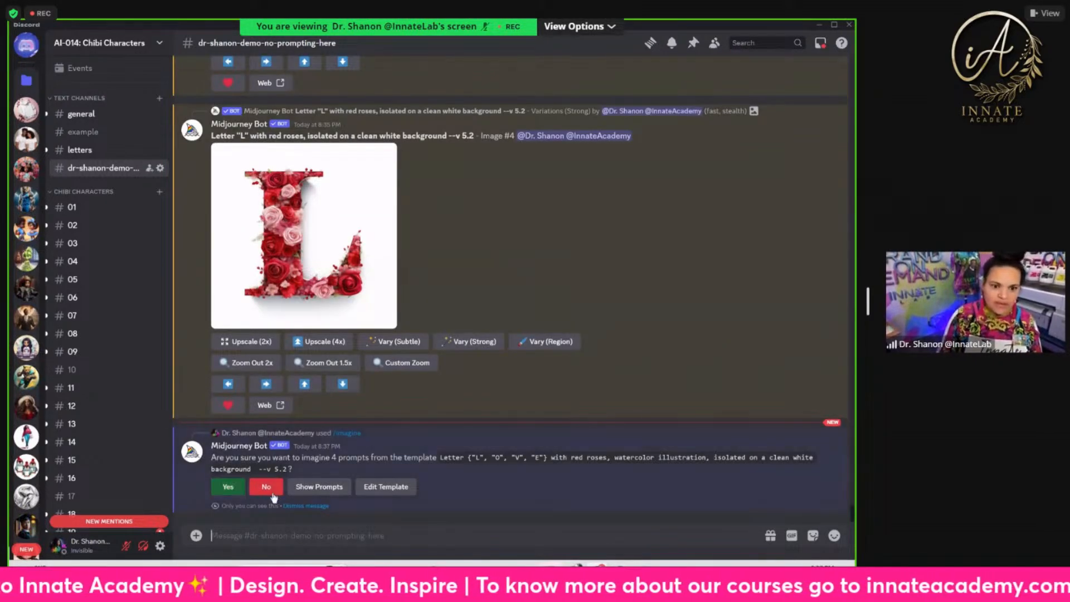
{"action": "left_click", "coordinate": [228, 487]}
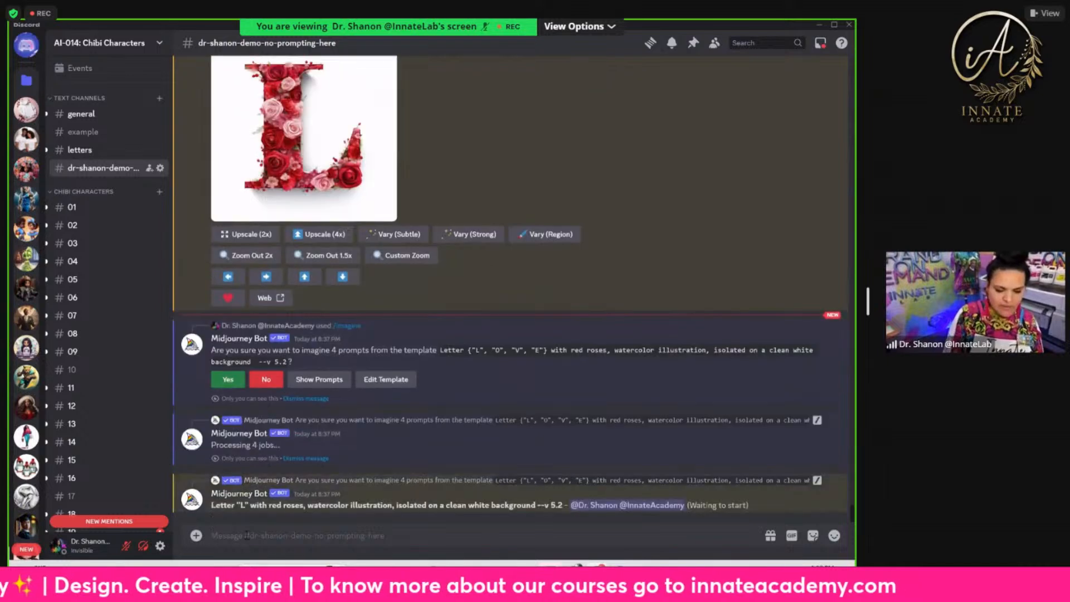
Submit the copied watercolor template again with "--v 6.0" appended and approve its four prompts
{"action": "left_click", "coordinate": [273, 536]}
{"action": "type", "text": "/i"}
{"action": "key", "text": "Tab"}
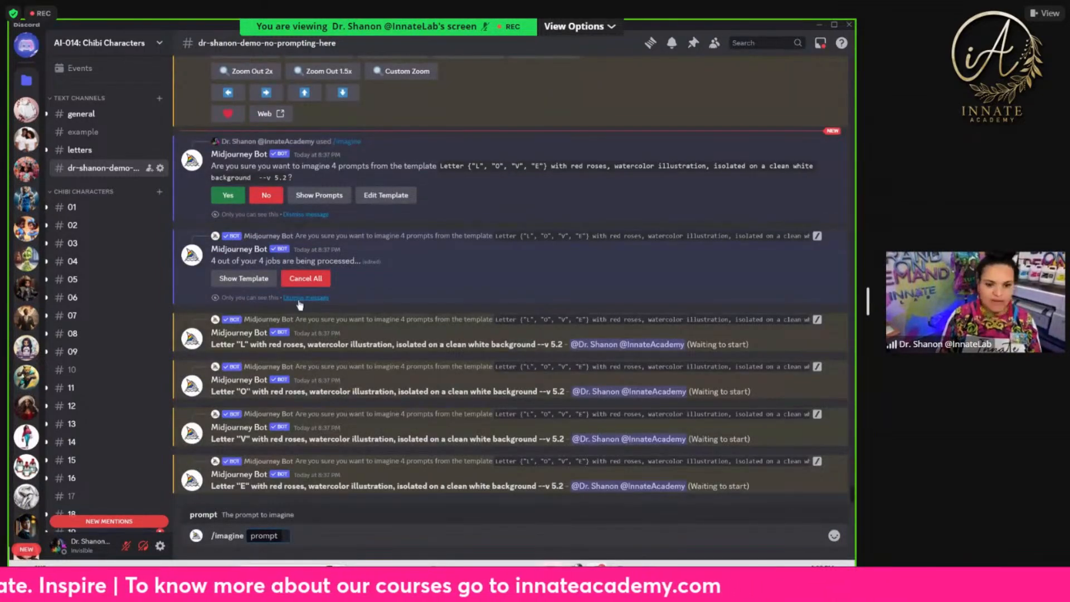
{"action": "key", "text": "ctrl+v"}
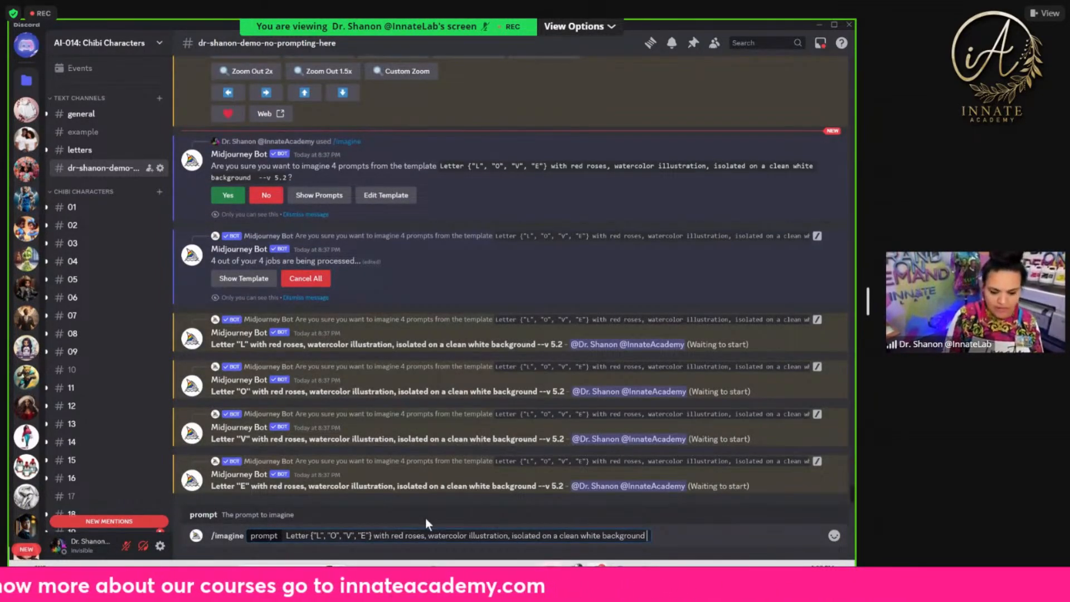
{"action": "type", "text": "v"}
{"action": "key", "text": "BackSpace"}
{"action": "type", "text": "--v"}
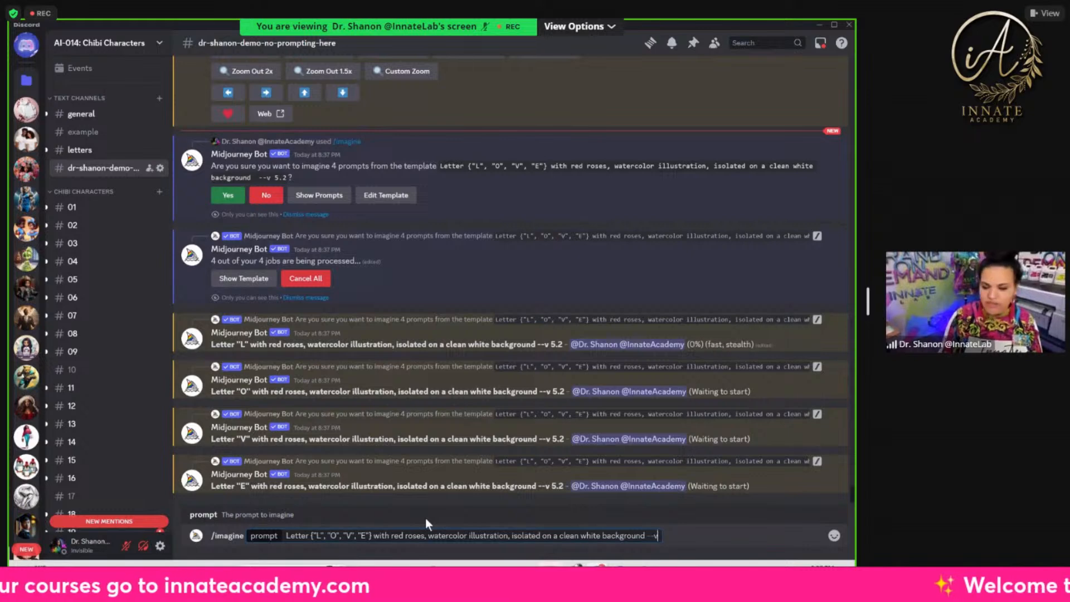
{"action": "type", "text": " 6."}
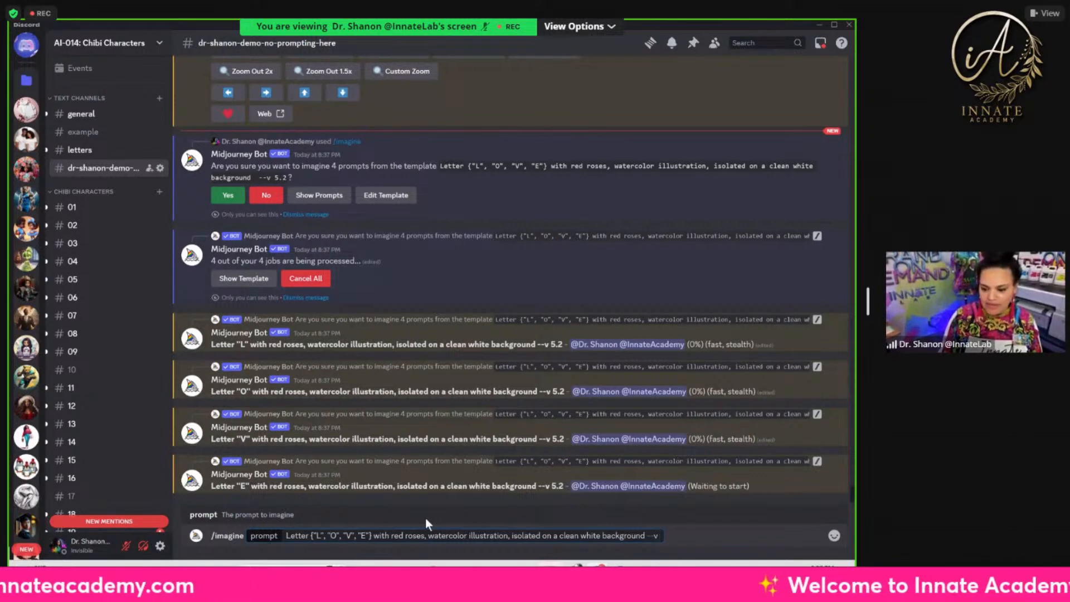
{"action": "type", "text": "0"}
{"action": "key", "text": "Return"}
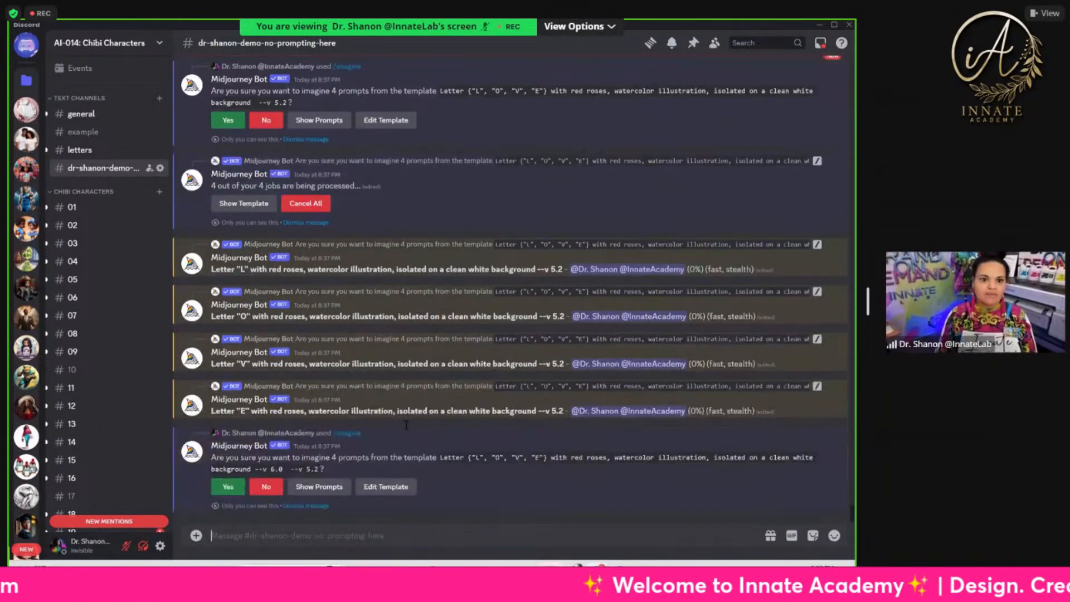
{"action": "left_click", "coordinate": [228, 487]}
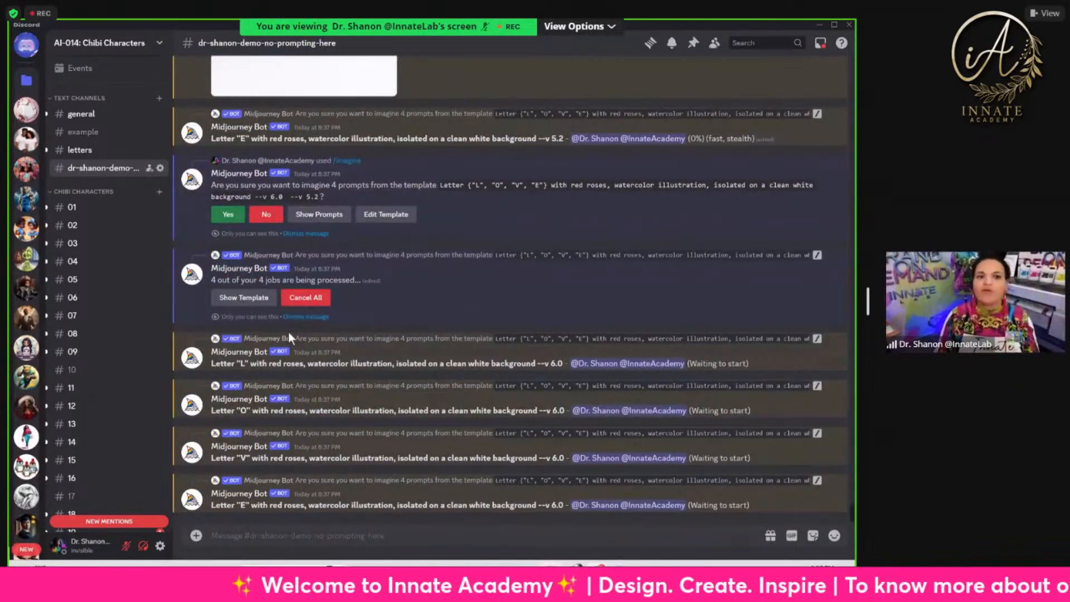
Check the generation progress of the watercolor "O", "V" and "E" grids in the channel
{"action": "scroll", "coordinate": [310, 344], "scroll_direction": "up", "scroll_amount": 10}
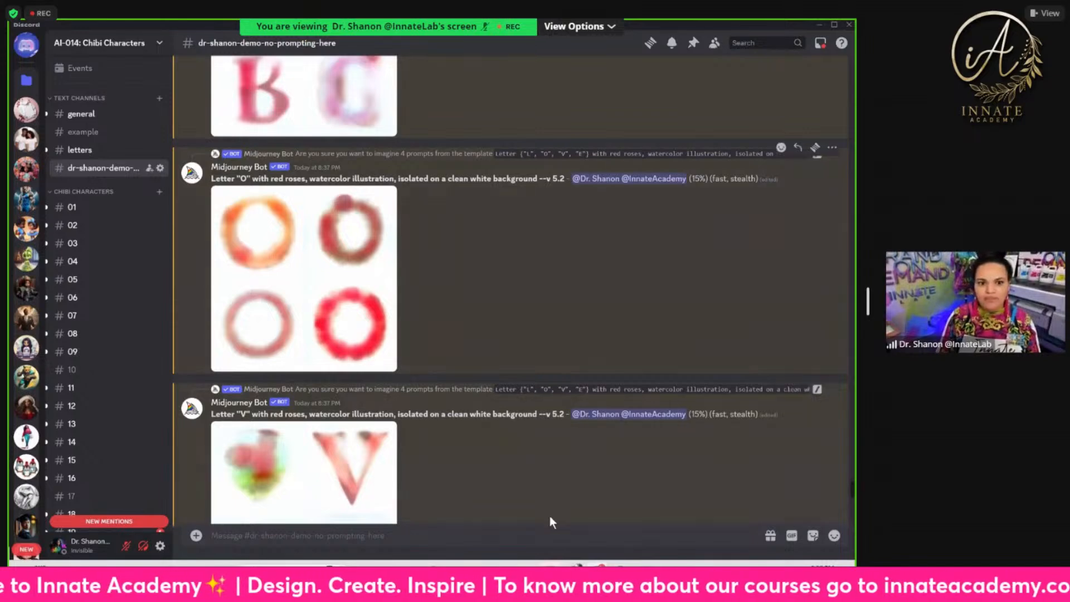
{"action": "scroll", "coordinate": [506, 309], "scroll_direction": "down", "scroll_amount": 8}
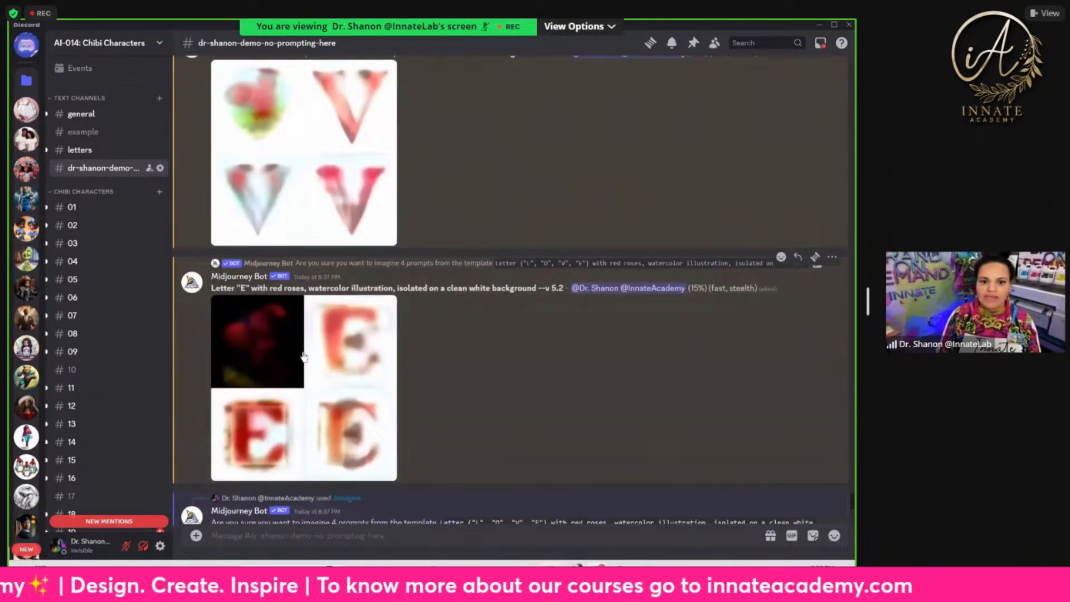
{"action": "scroll", "coordinate": [318, 393], "scroll_direction": "down", "scroll_amount": 4}
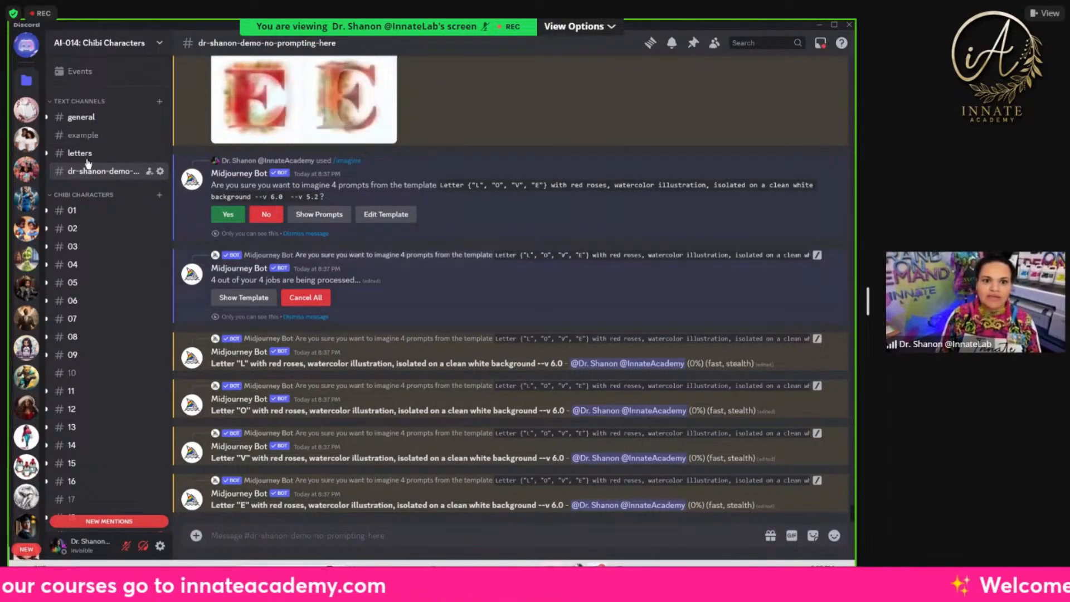
Find the ChatGPT chibi drawing of the girl with the red bow near the channel's start and open it in the browser
{"action": "scroll", "coordinate": [242, 237], "scroll_direction": "up", "scroll_amount": 4}
{"action": "scroll", "coordinate": [336, 252], "scroll_direction": "up", "scroll_amount": 15}
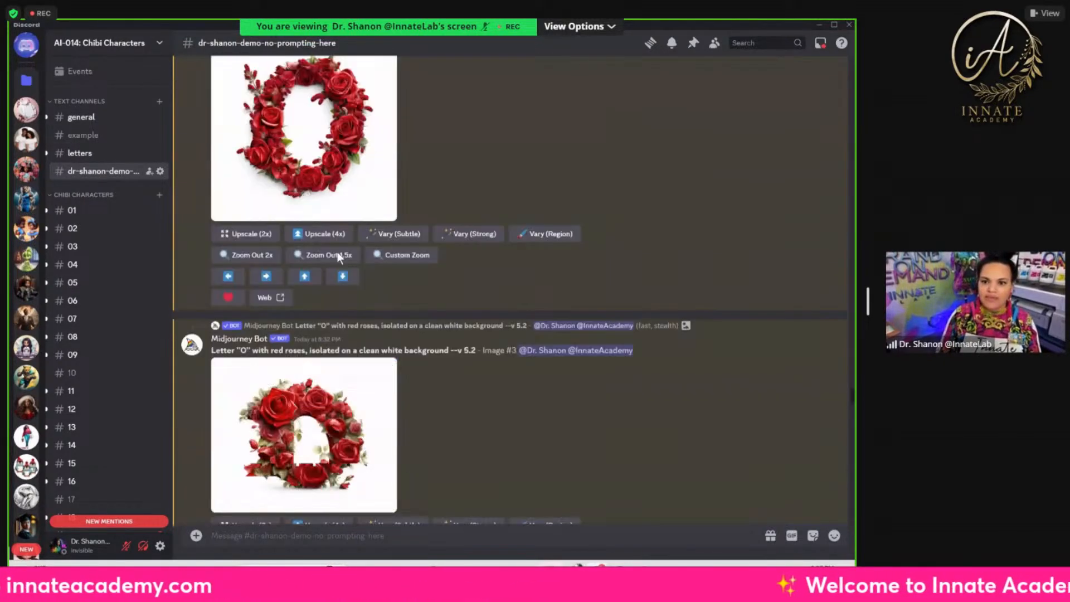
{"action": "scroll", "coordinate": [337, 254], "scroll_direction": "up", "scroll_amount": 20}
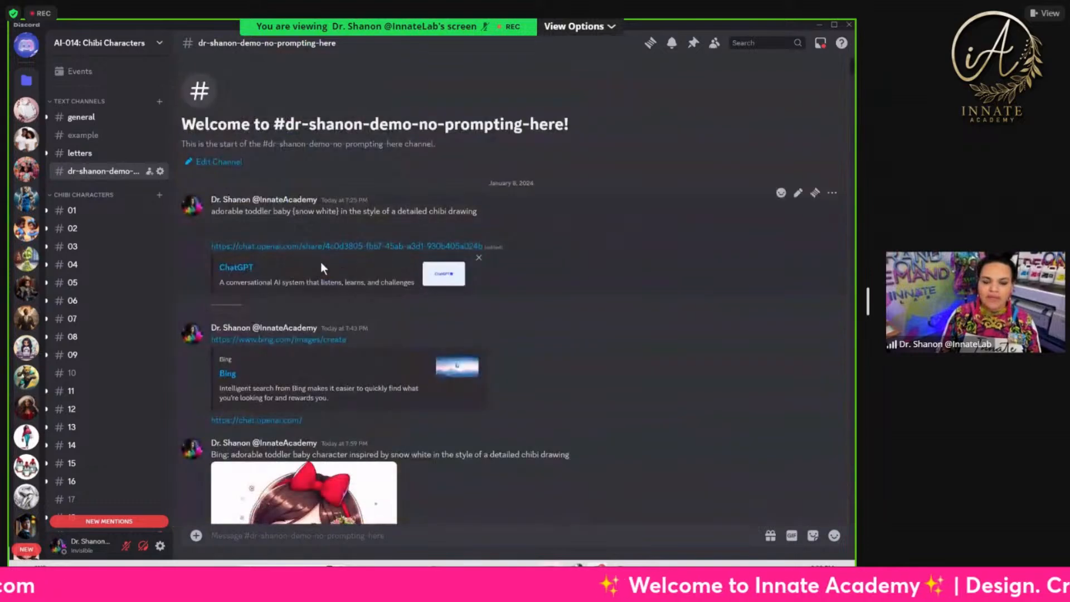
{"action": "scroll", "coordinate": [321, 263], "scroll_direction": "down", "scroll_amount": 8}
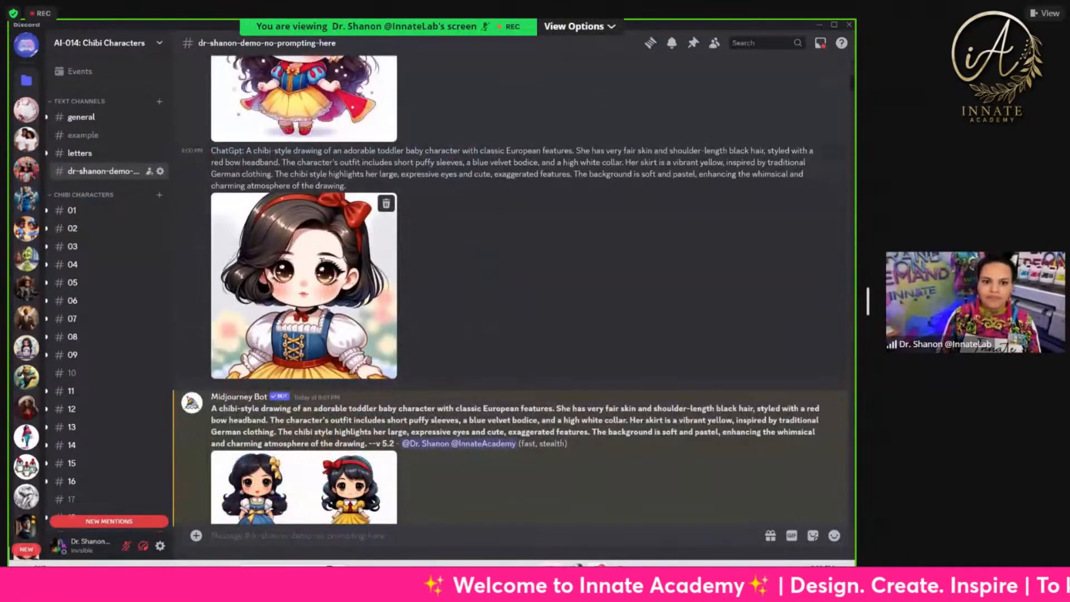
{"action": "scroll", "coordinate": [311, 346], "scroll_direction": "up", "scroll_amount": 2}
{"action": "scroll", "coordinate": [314, 346], "scroll_direction": "down", "scroll_amount": 1}
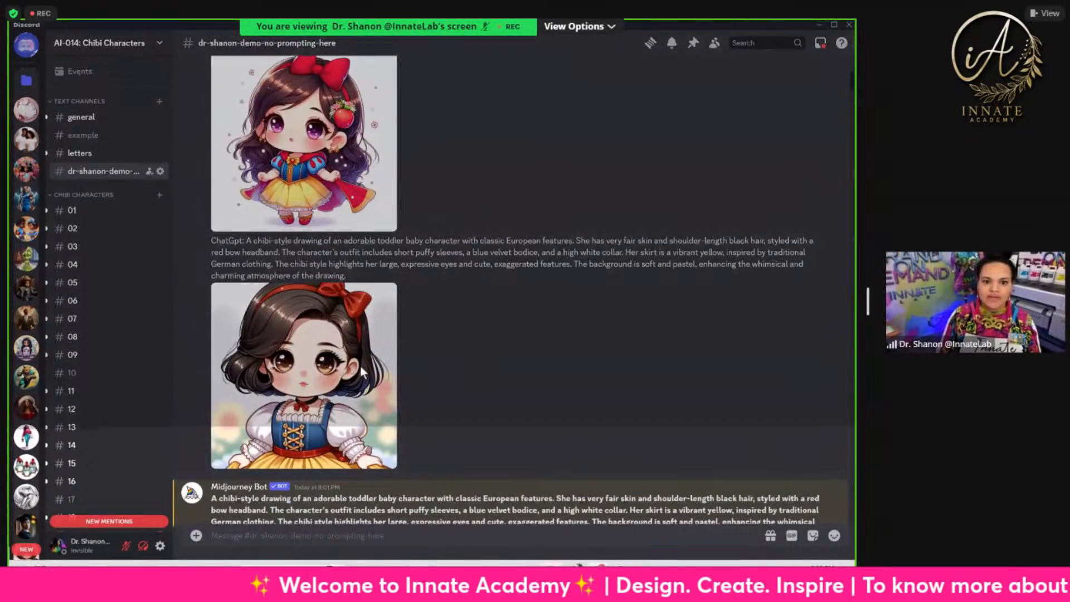
{"action": "left_click", "coordinate": [356, 392]}
{"action": "left_click", "coordinate": [277, 476]}
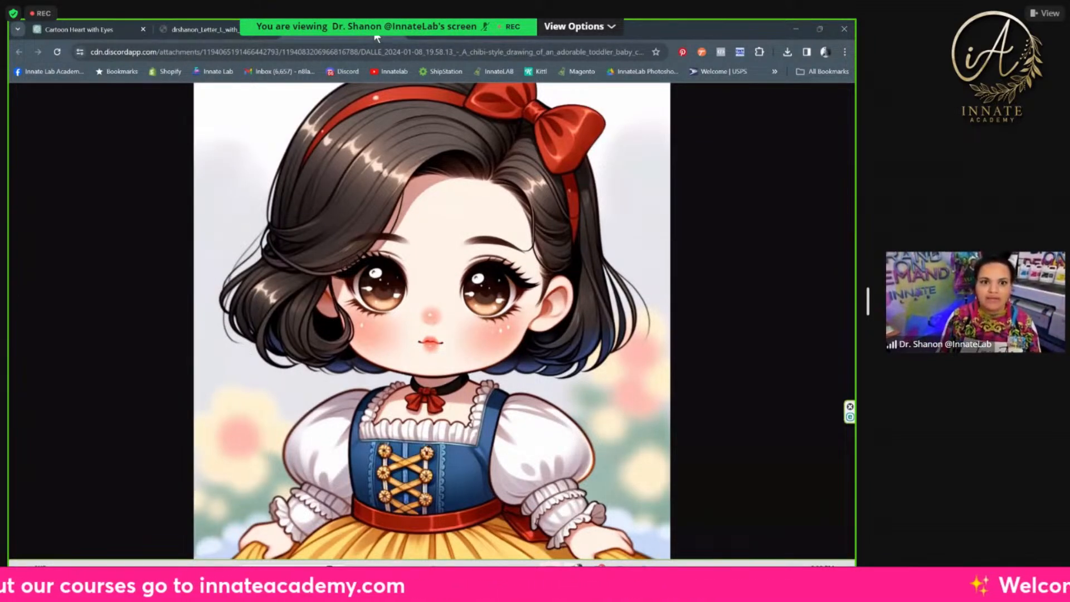
Close the letter "L" browser page and bring up Photoshop, with a File Explorer window moved off the shared screen
{"action": "left_click", "coordinate": [242, 34]}
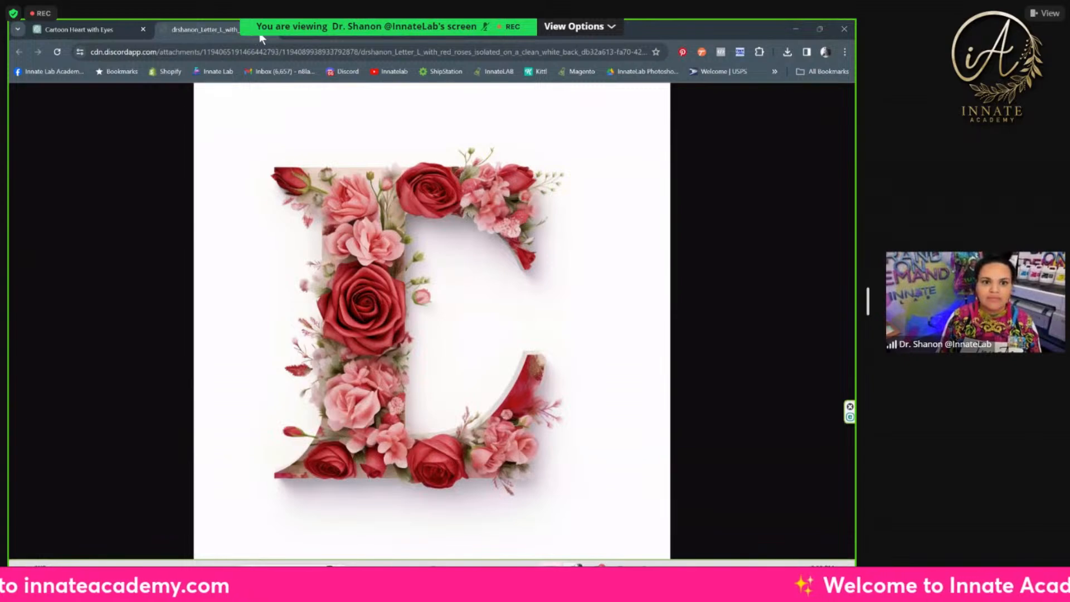
{"action": "left_click", "coordinate": [274, 36]}
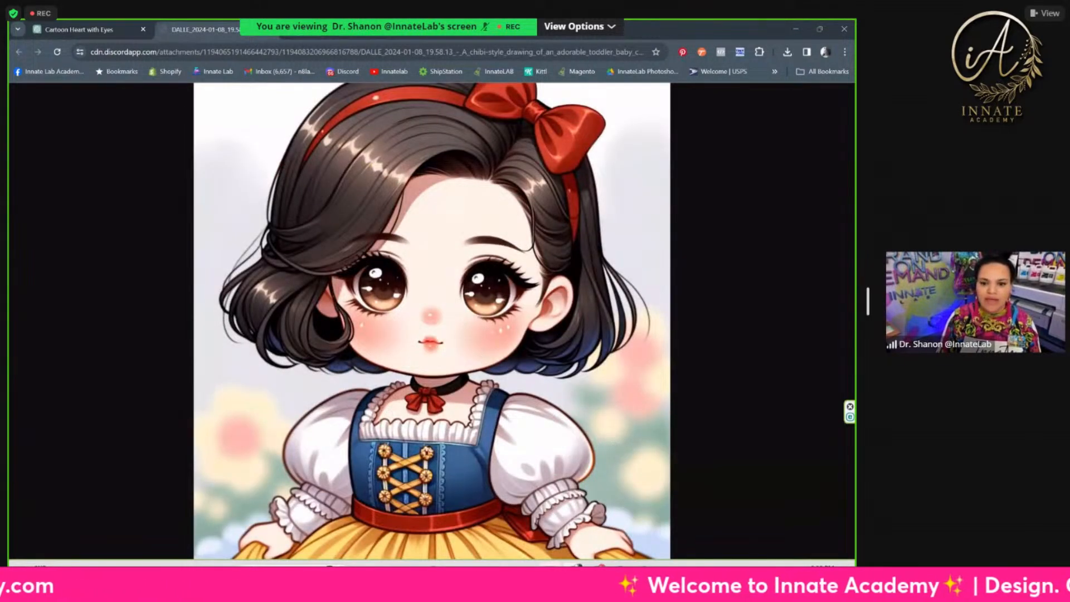
{"action": "left_click", "coordinate": [549, 570]}
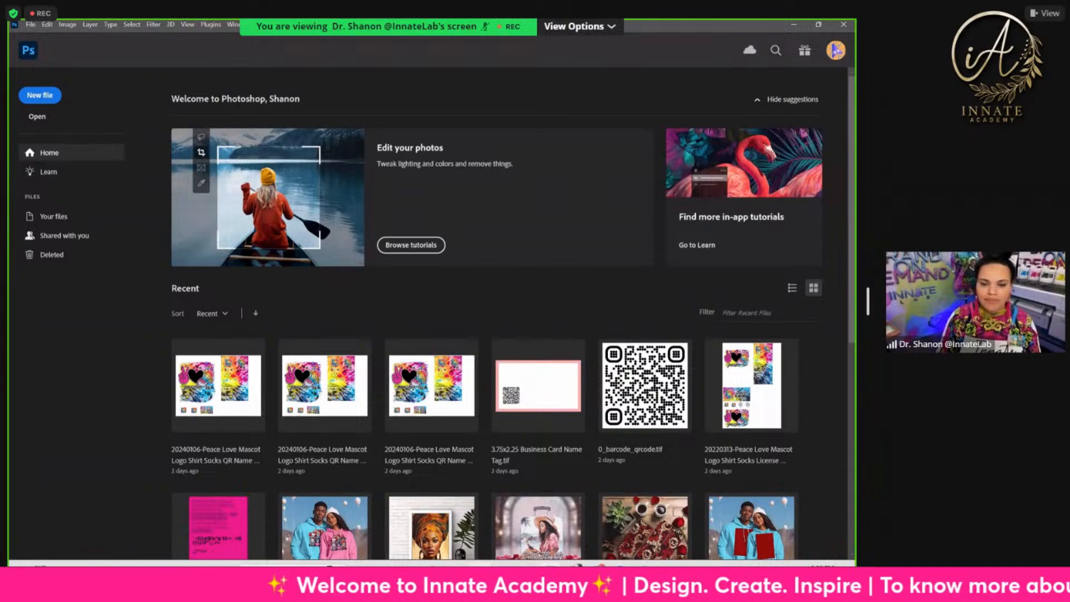
{"action": "left_click", "coordinate": [480, 561]}
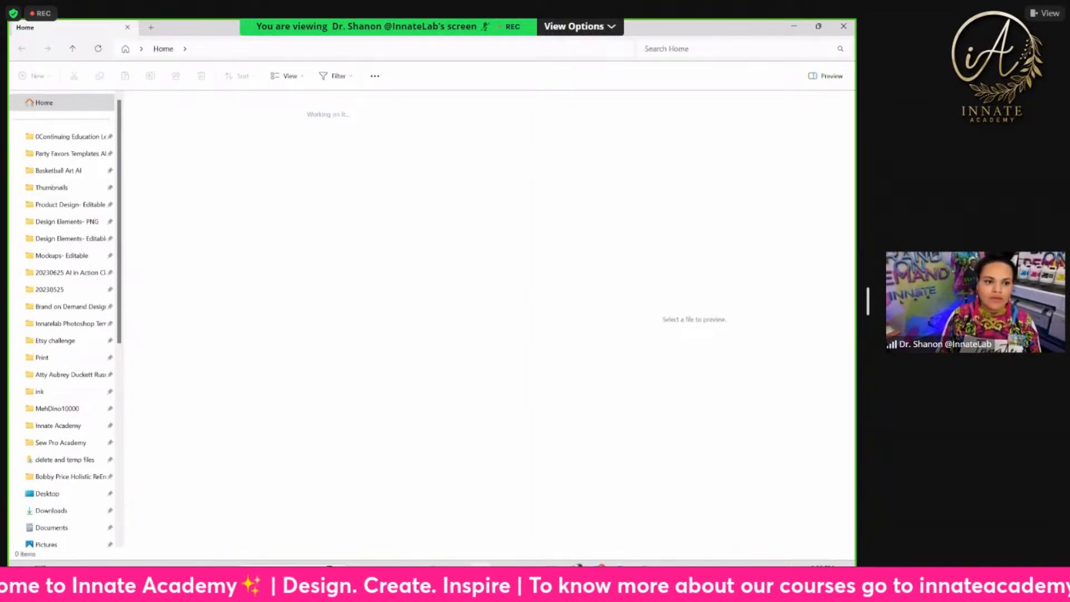
{"action": "left_click_drag", "start_coordinate": [356, 26], "coordinate": [0, 197]}
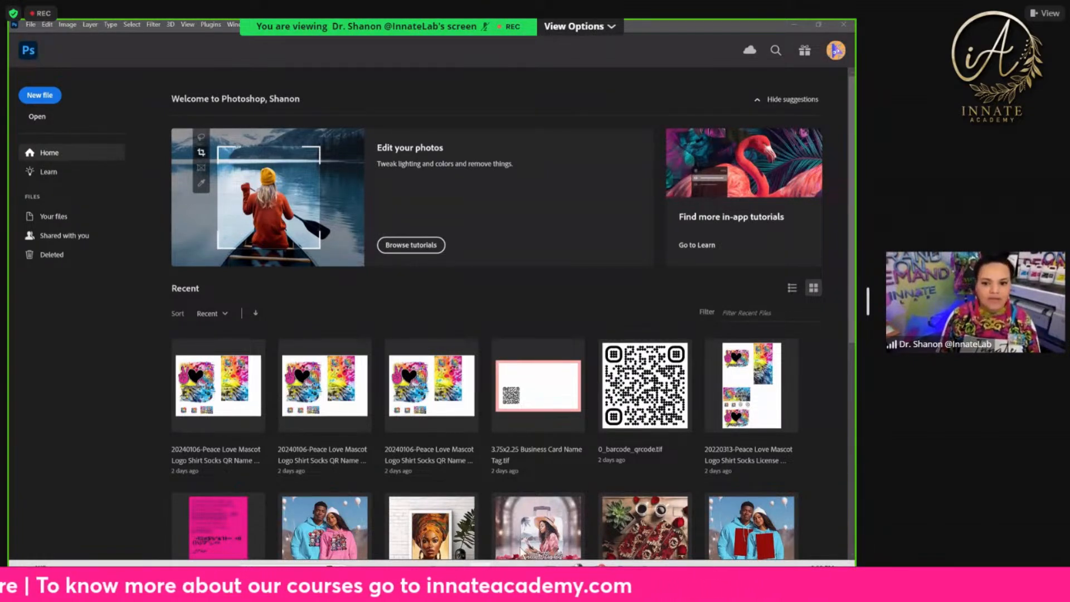
Return to the browser, close the chibi image page and review the 3D gem-and-rose letter "L" in the ChatGPT conversation
{"action": "left_click", "coordinate": [578, 566]}
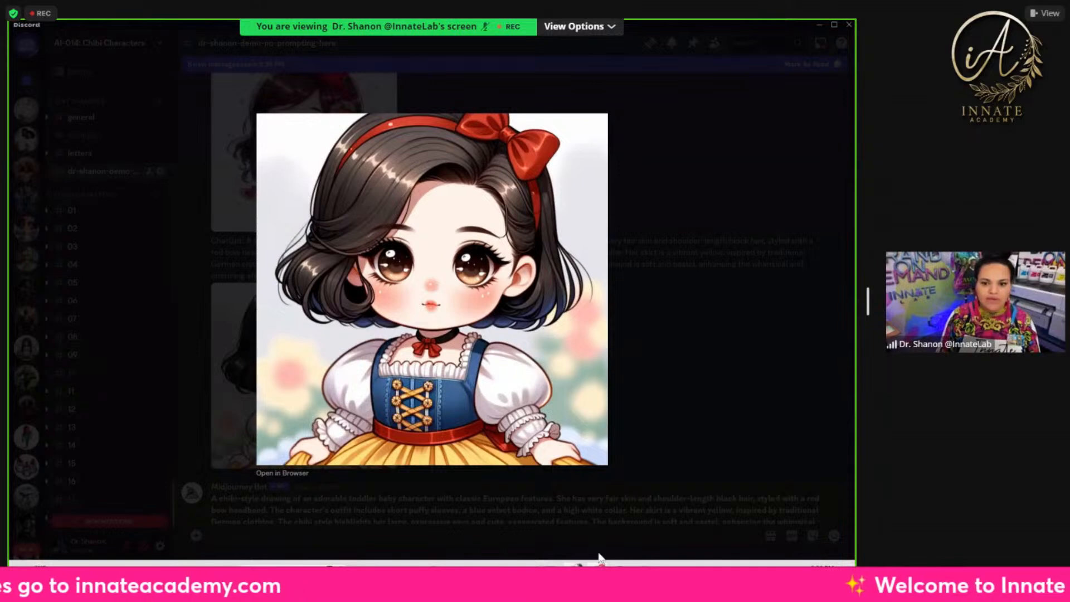
{"action": "mouse_move", "coordinate": [601, 564]}
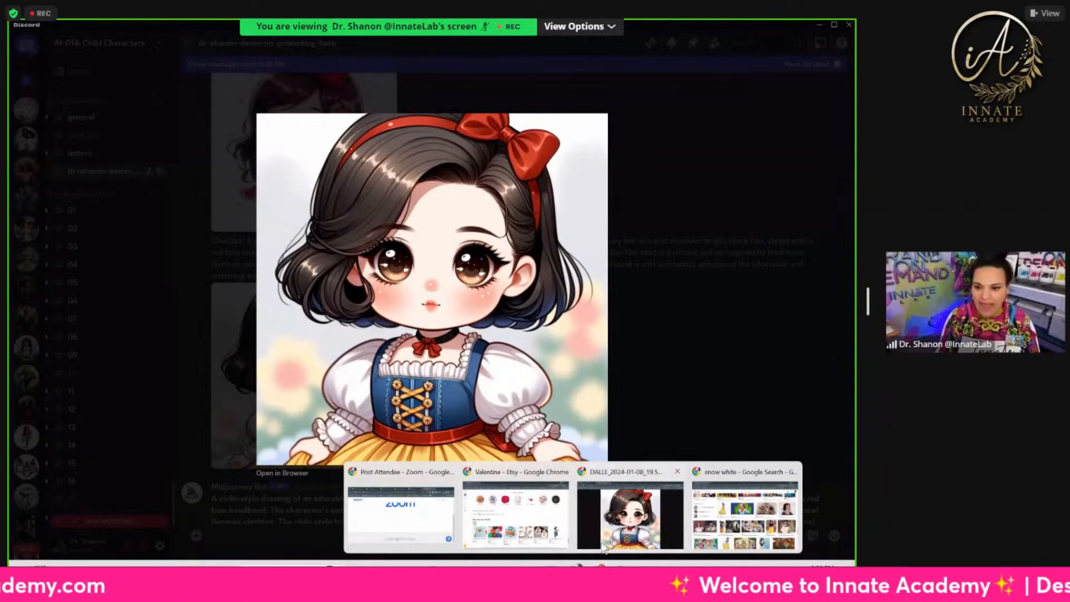
{"action": "left_click", "coordinate": [557, 528]}
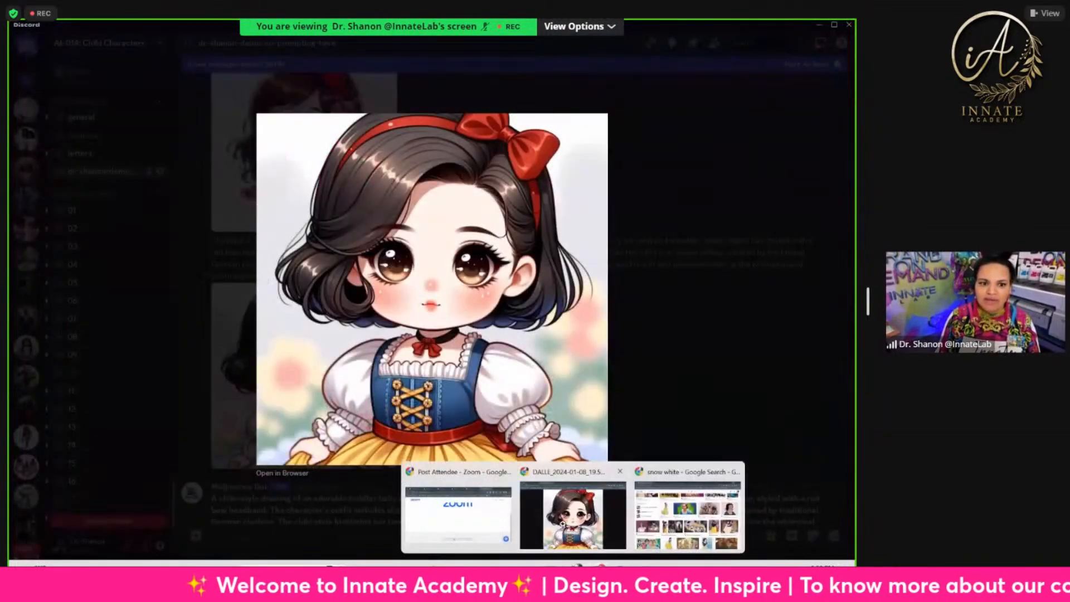
{"action": "left_click", "coordinate": [574, 513]}
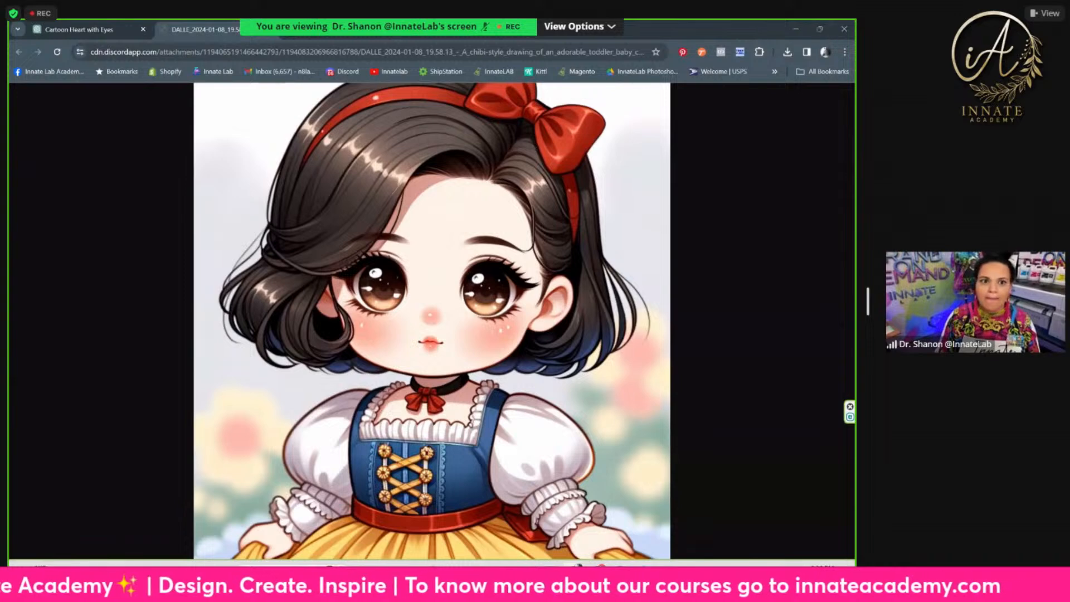
{"action": "left_click", "coordinate": [269, 30]}
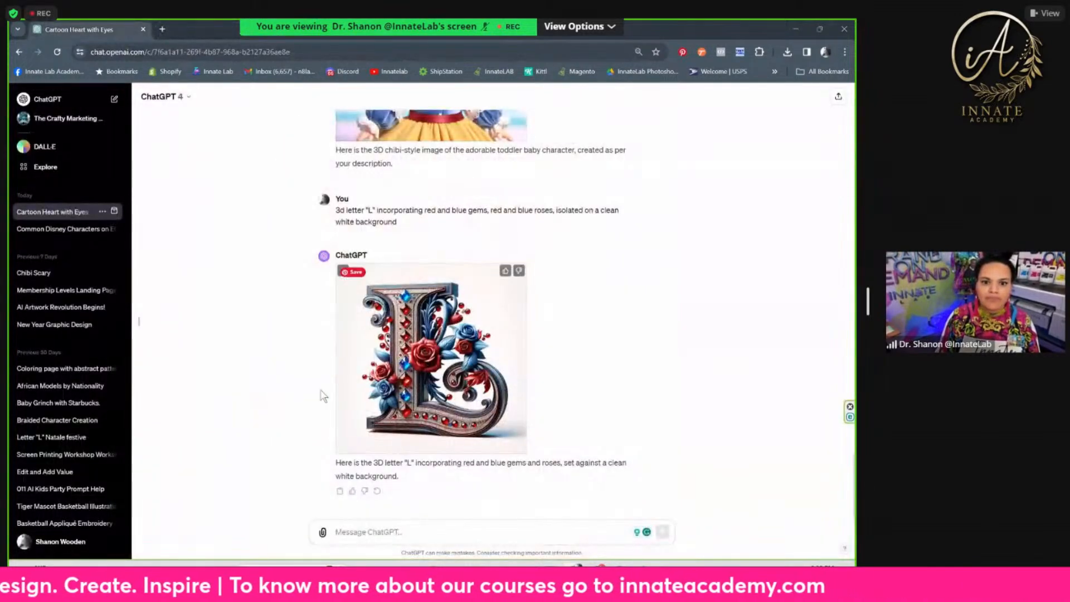
{"action": "scroll", "coordinate": [339, 397], "scroll_direction": "up", "scroll_amount": 1}
{"action": "scroll", "coordinate": [339, 397], "scroll_direction": "down", "scroll_amount": 1}
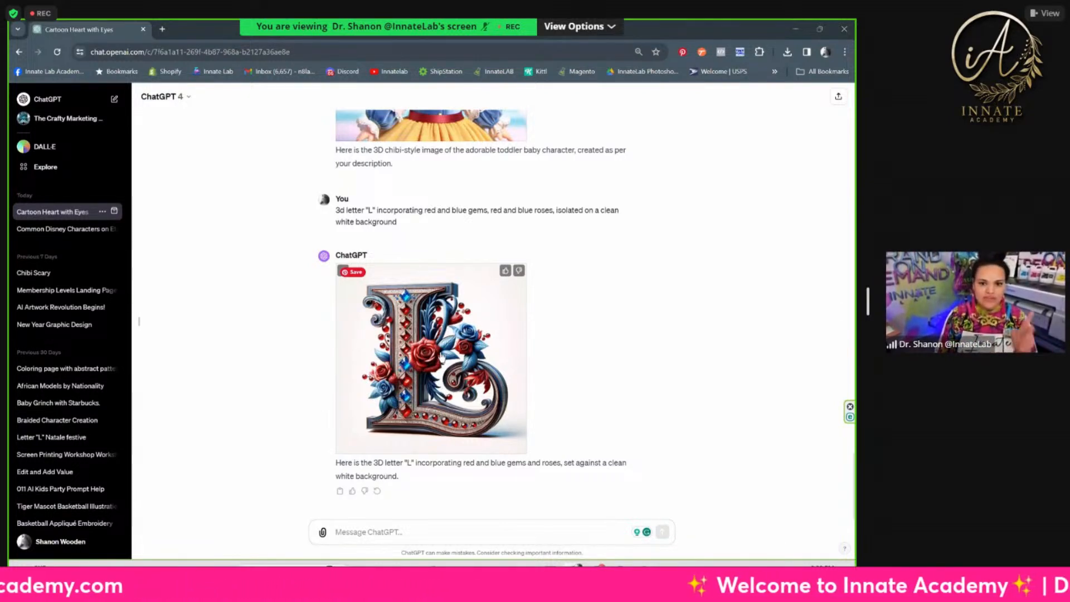
{"action": "scroll", "coordinate": [402, 402], "scroll_direction": "up", "scroll_amount": 1}
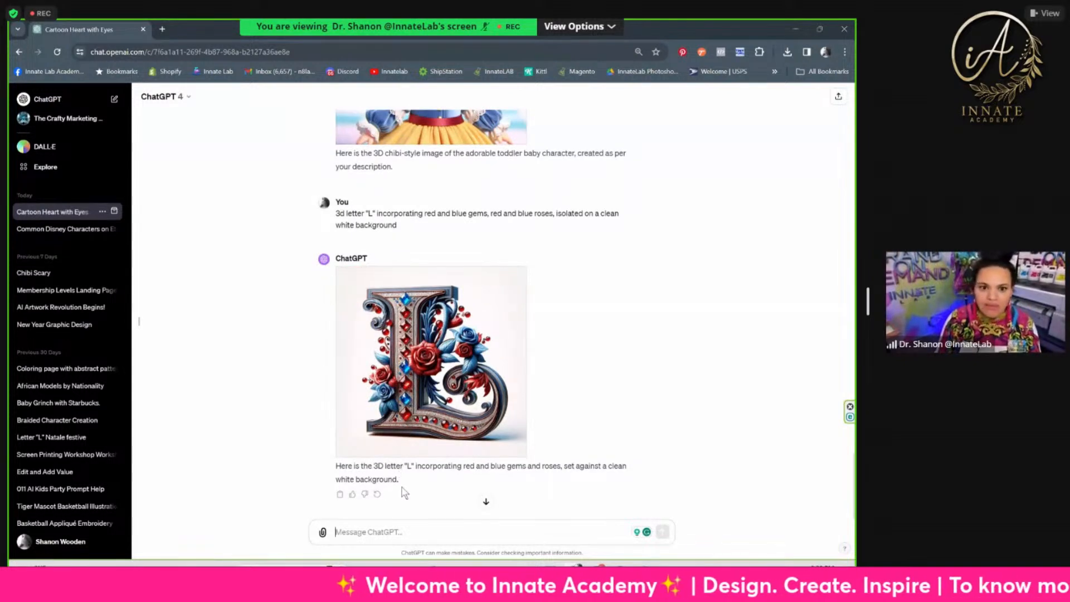
Compare the ChatGPT caption for the 3D letter "L" with the prompt and results in Bing Image Creator
{"action": "left_click_drag", "start_coordinate": [403, 483], "coordinate": [337, 473]}
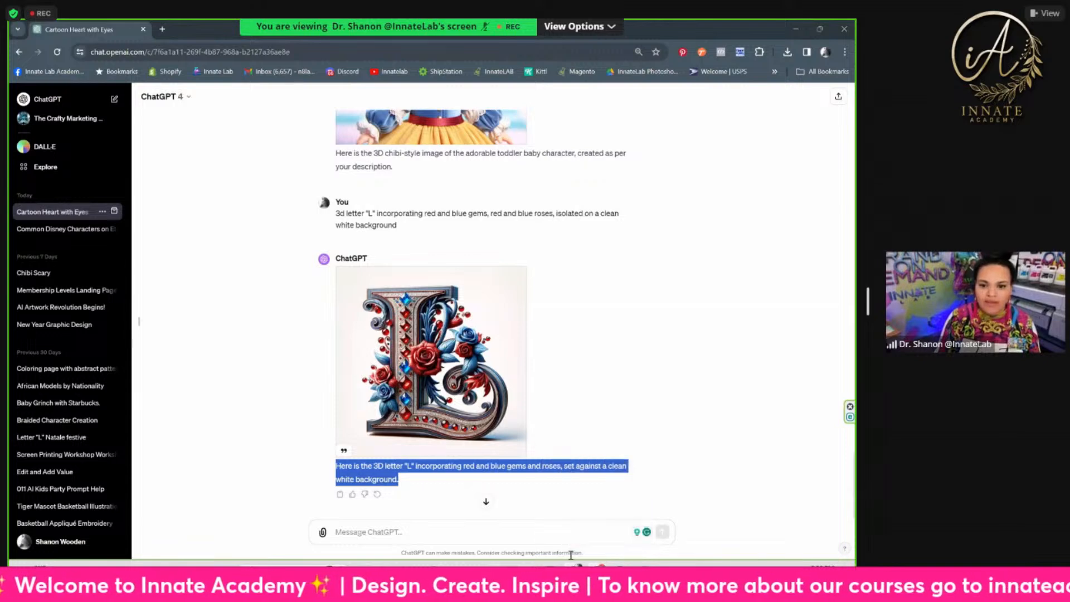
{"action": "mouse_move", "coordinate": [599, 573]}
{"action": "left_click", "coordinate": [435, 518]}
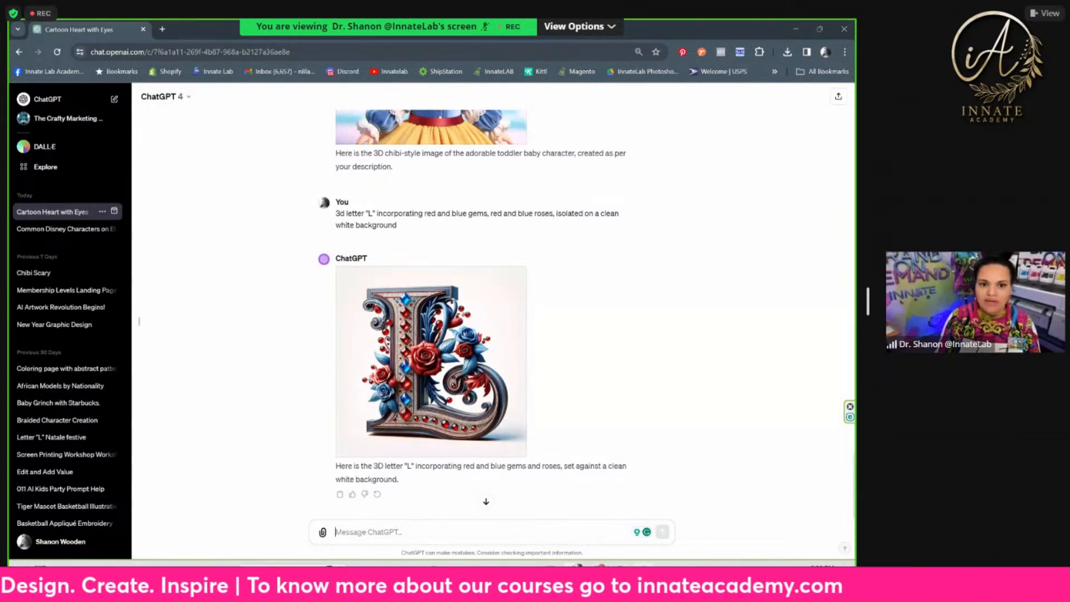
{"action": "key", "text": "alt+Tab"}
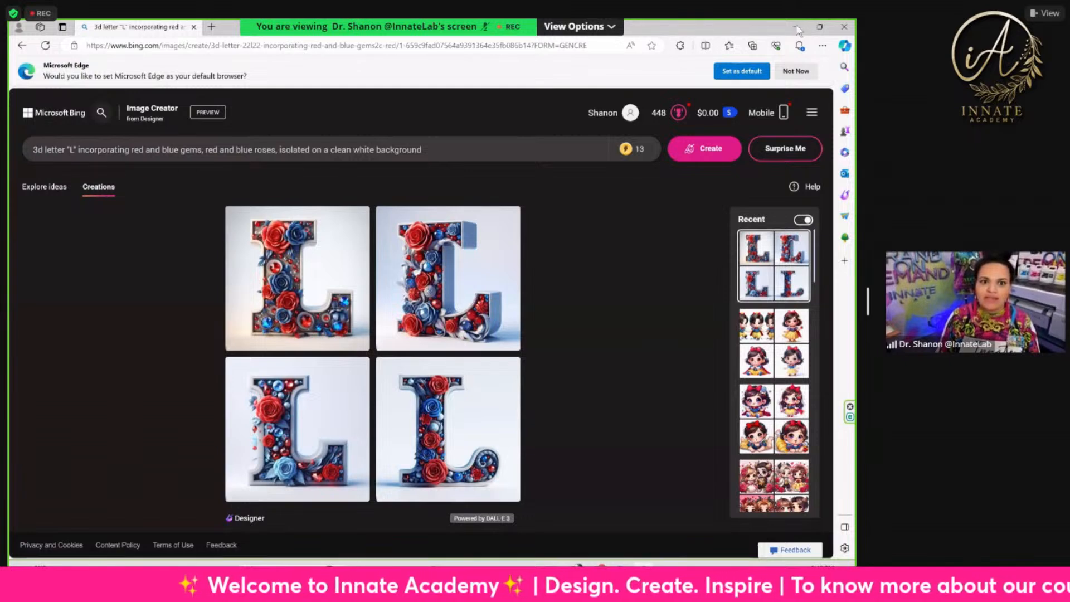
{"action": "triple_click", "coordinate": [473, 148]}
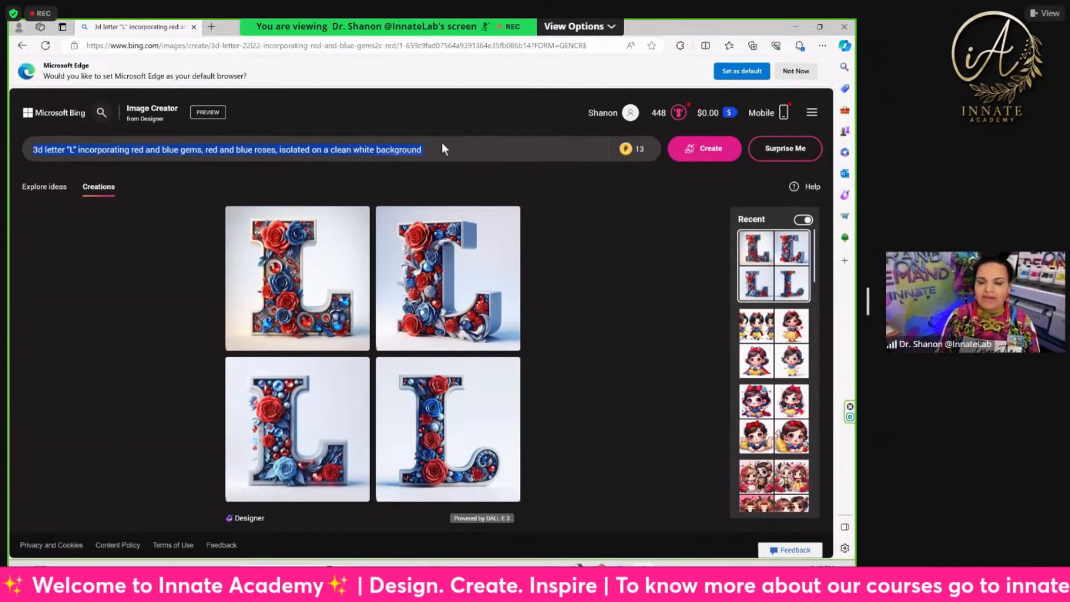
{"action": "left_click", "coordinate": [792, 24]}
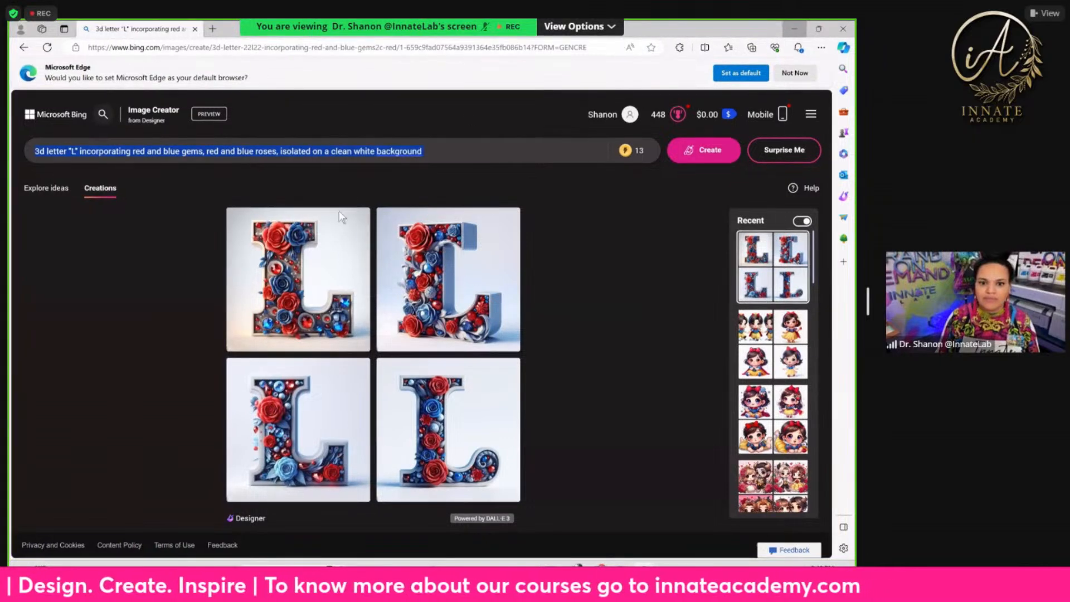
Open the gem-and-rose letter "L" full size in ChatGPT and save it as a PNG in Downloads under its suggested name
{"action": "scroll", "coordinate": [391, 357], "scroll_direction": "down", "scroll_amount": 1}
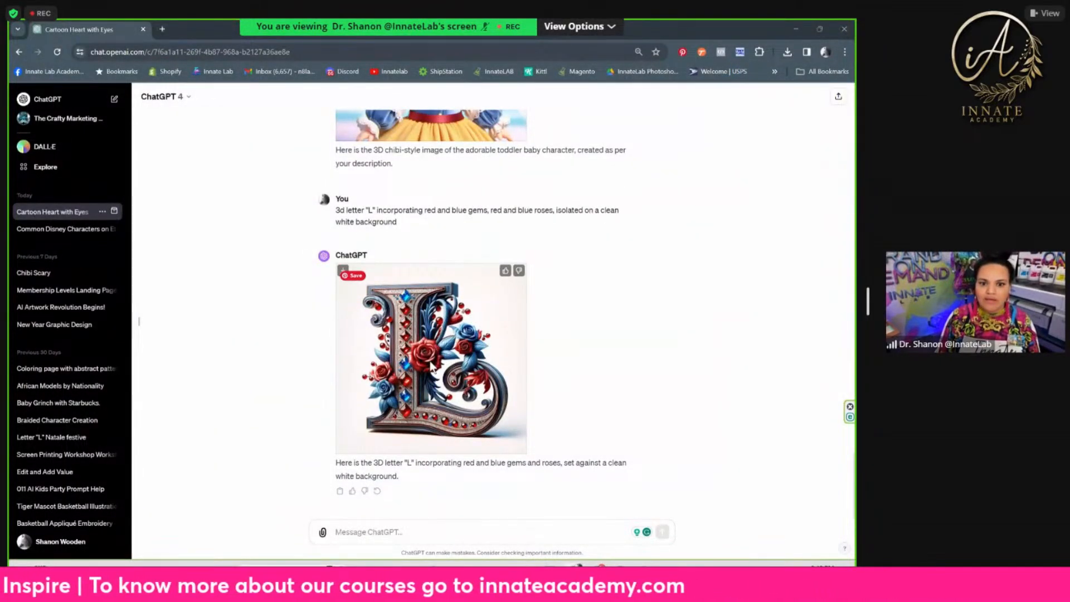
{"action": "left_click", "coordinate": [433, 365]}
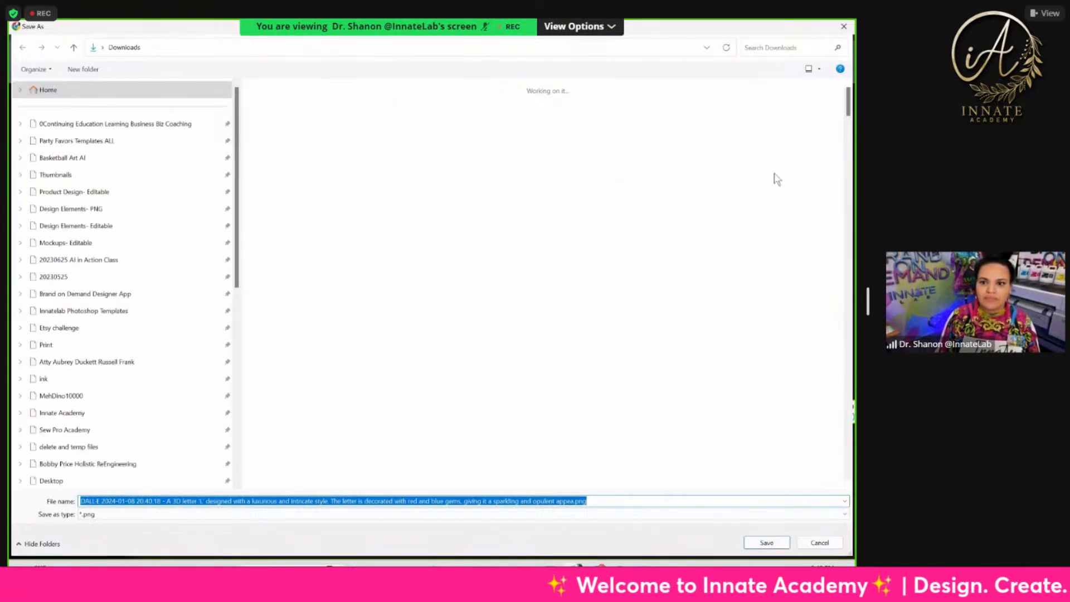
{"action": "key", "text": "Return"}
{"action": "left_click", "coordinate": [834, 111]}
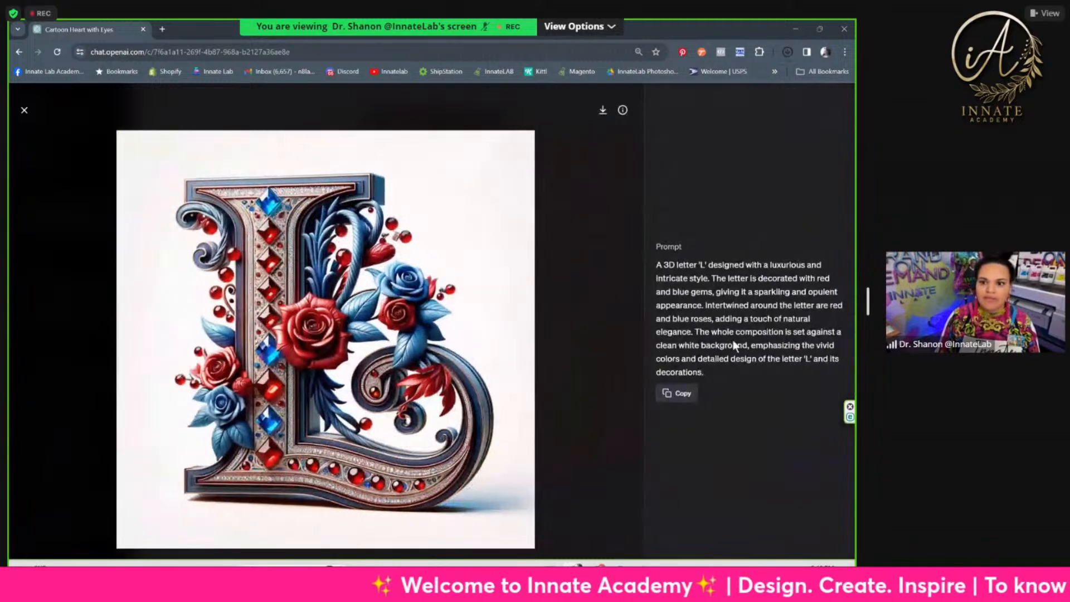
Copy the detailed prompt of the ChatGPT letter "L" and paste it into a new message in the Discord demo channel
{"action": "left_click_drag", "start_coordinate": [707, 375], "coordinate": [658, 267]}
{"action": "key", "text": "ctrl+c"}
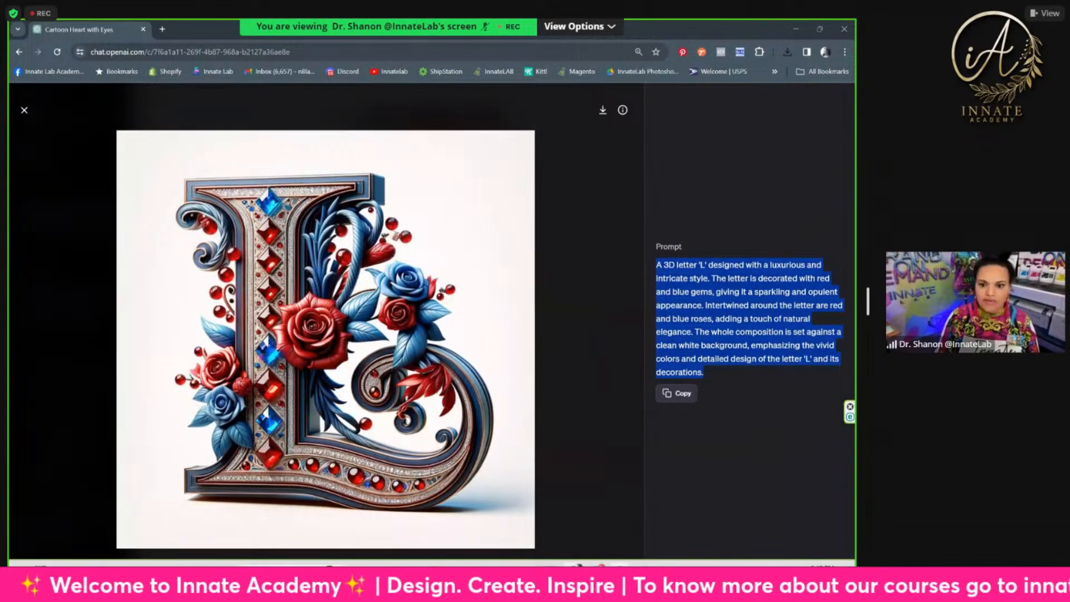
{"action": "left_click", "coordinate": [373, 574]}
{"action": "left_click", "coordinate": [226, 453]}
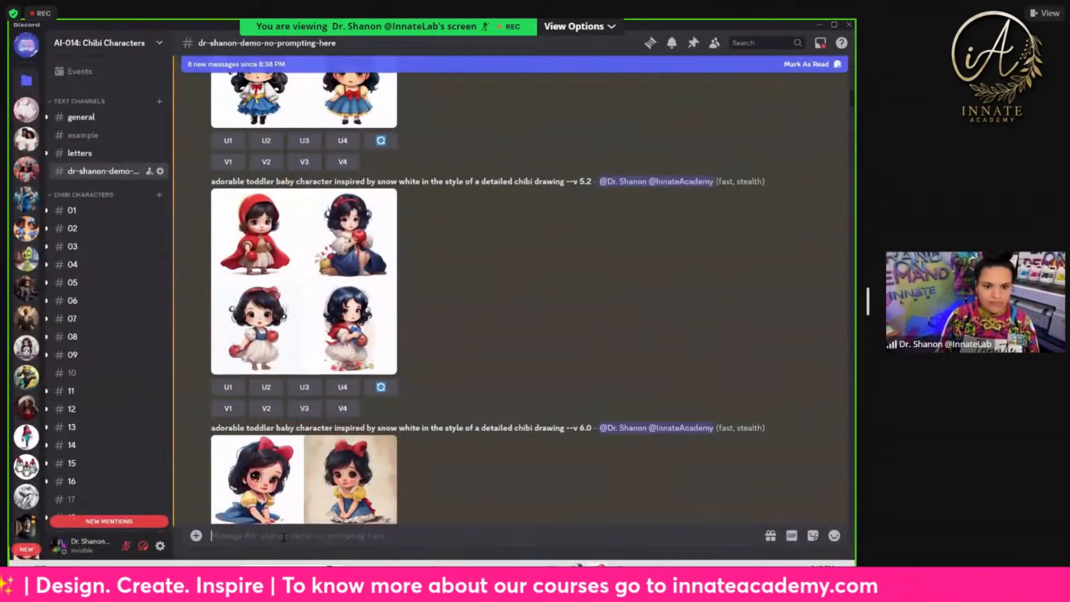
{"action": "key", "text": "ctrl+v"}
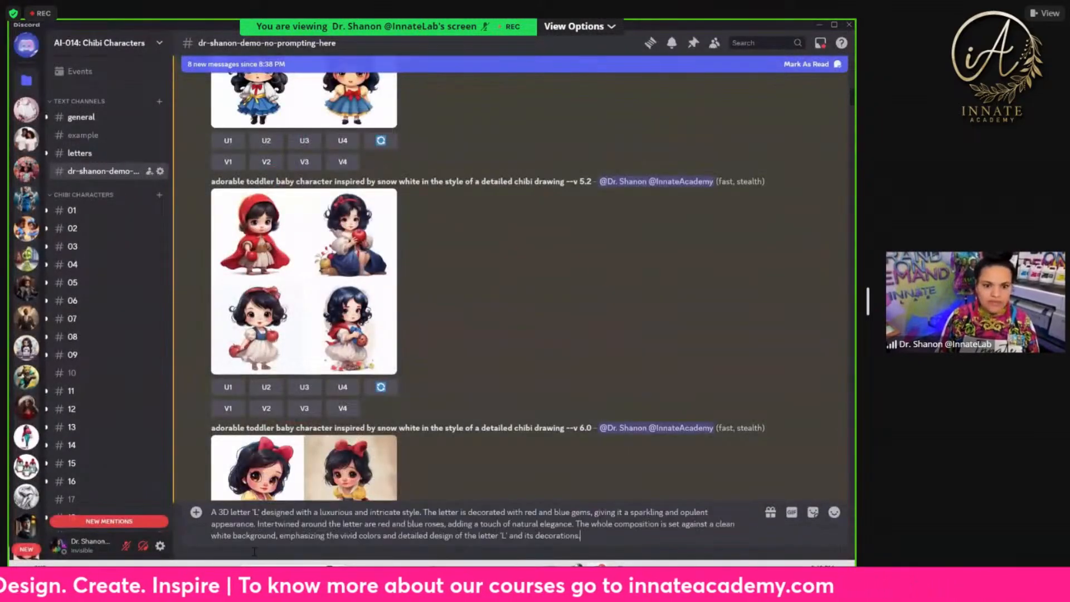
Prefix the pasted letter "L" prompt with "ChatGpt:"
{"action": "left_click", "coordinate": [213, 513]}
{"action": "type", "text": "Chat G"}
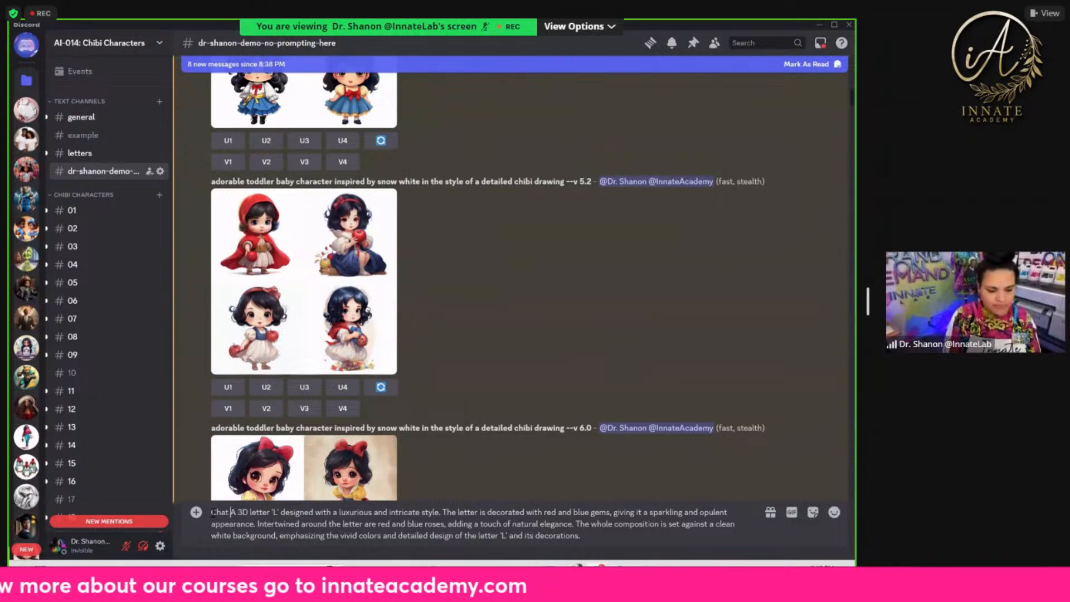
{"action": "key", "text": "BackSpace"}
{"action": "key", "text": "BackSpace"}
{"action": "type", "text": "Gpt"}
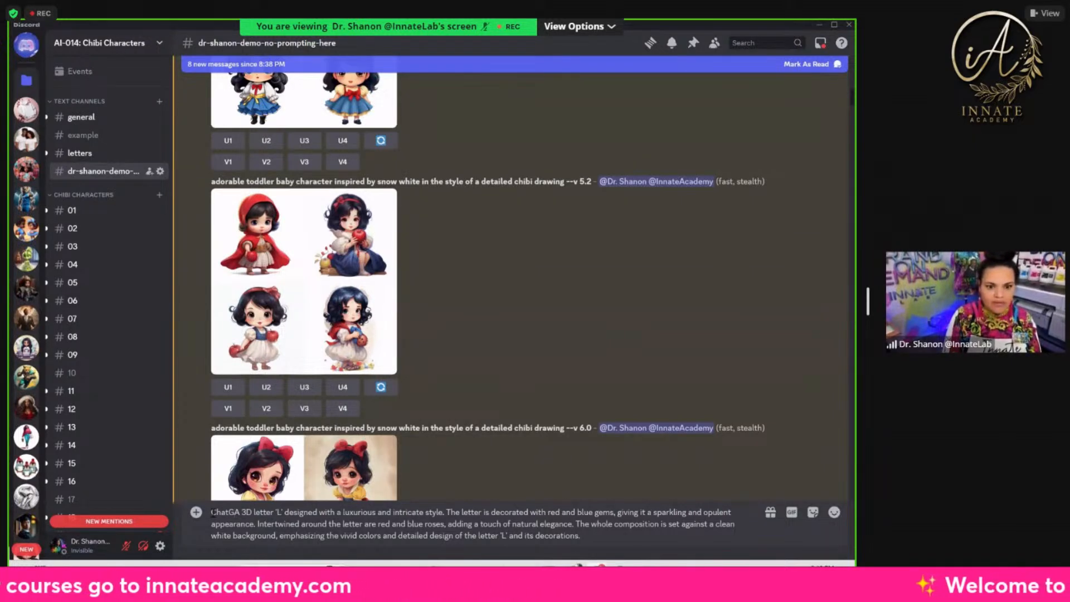
{"action": "type", "text": ":"}
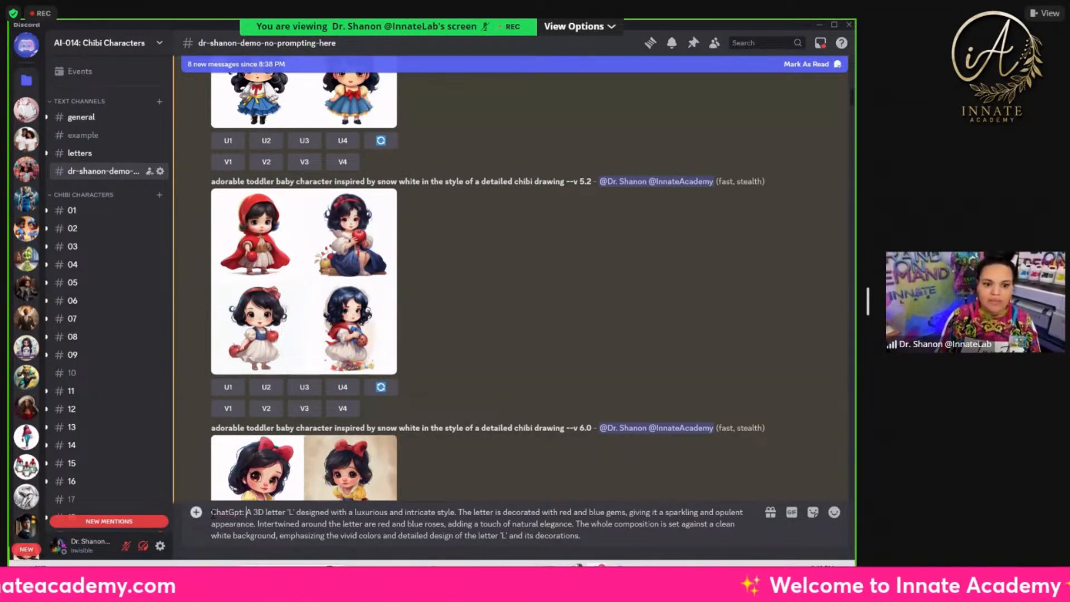
Attach the downloaded DALL·E letter "L" image to the "ChatGpt:" message
{"action": "left_click", "coordinate": [196, 512]}
{"action": "left_click", "coordinate": [229, 411]}
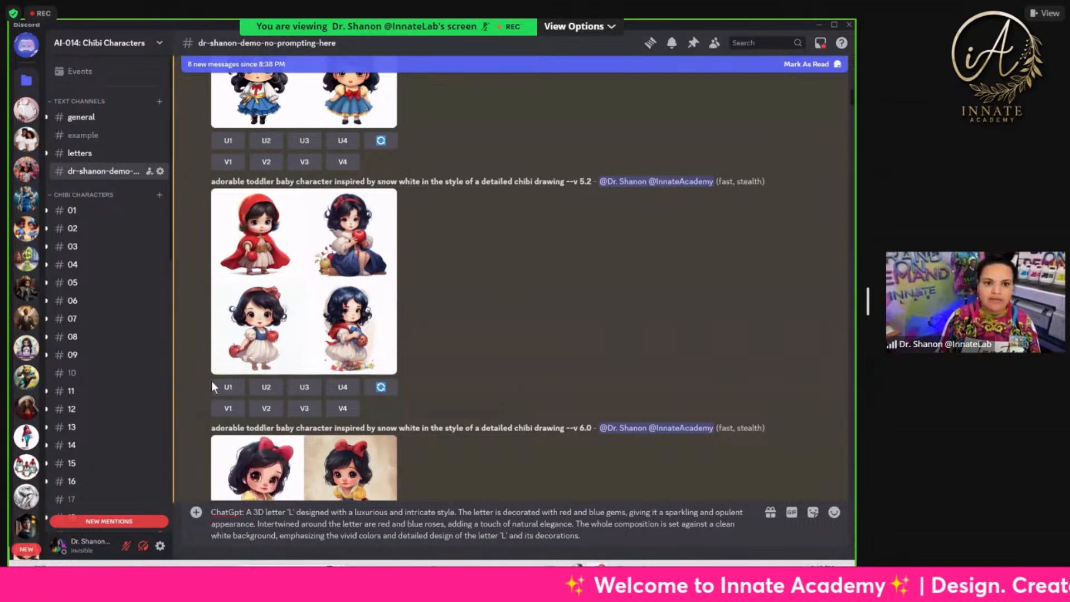
{"action": "left_click", "coordinate": [304, 116]}
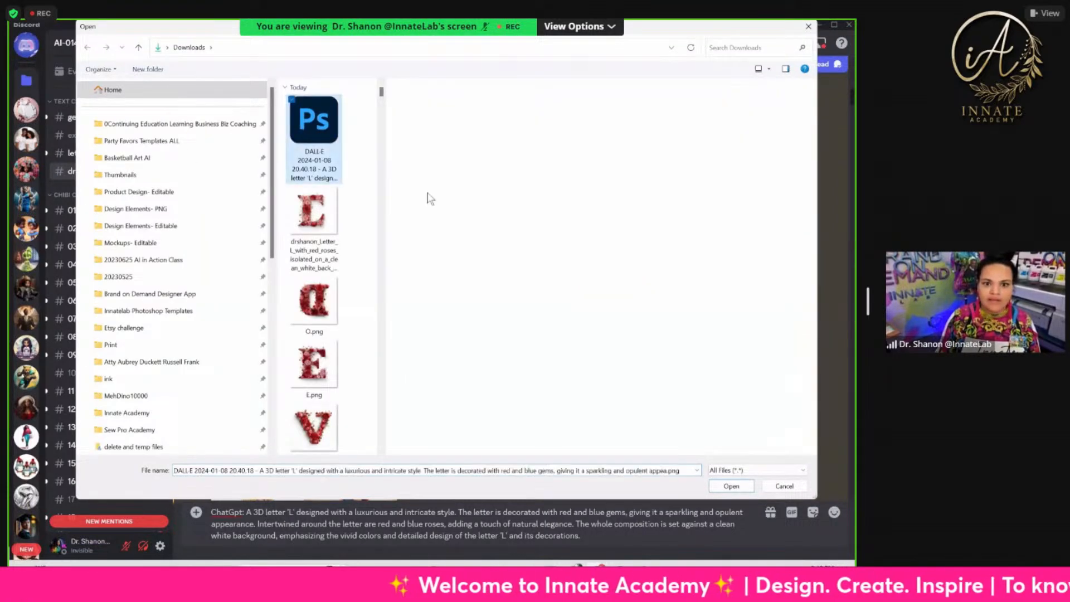
{"action": "left_click", "coordinate": [731, 486]}
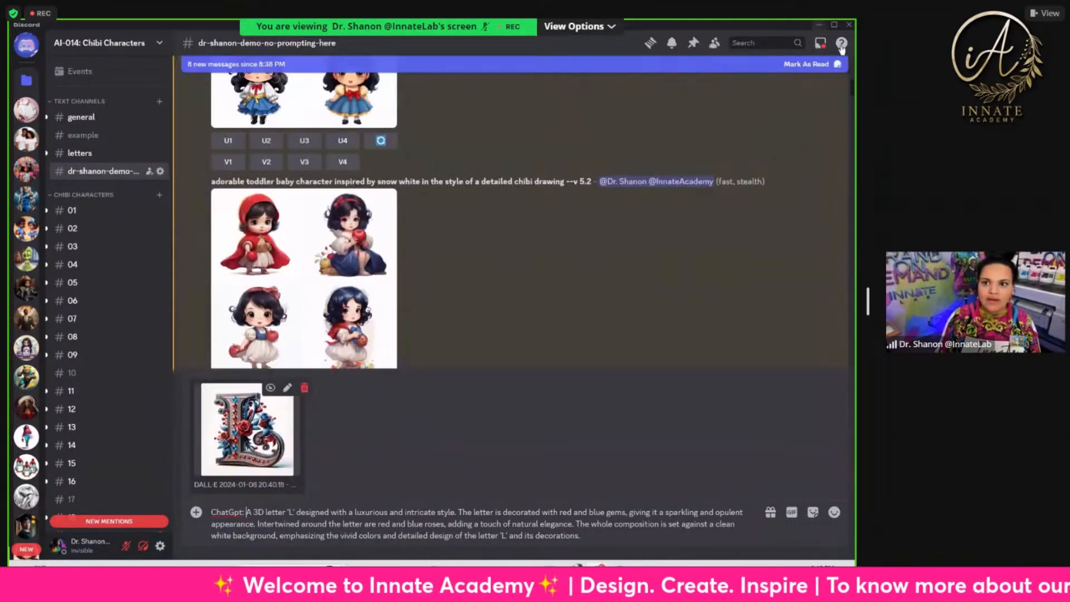
Switch to Bing Image Creator, open the first letter "L" result and copy its prompt
{"action": "left_click", "coordinate": [818, 25]}
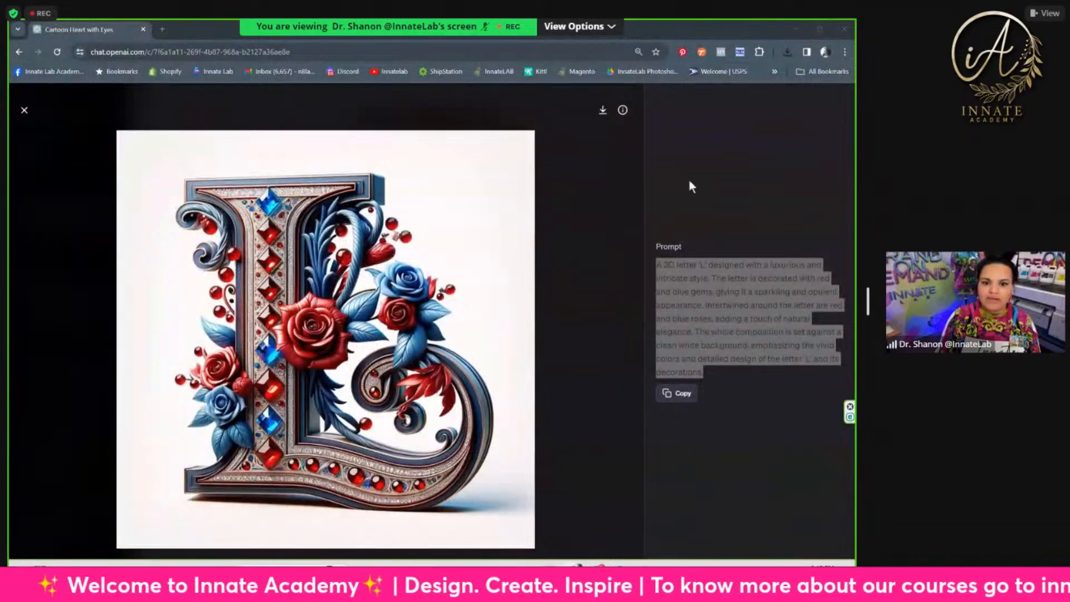
{"action": "left_click", "coordinate": [625, 564]}
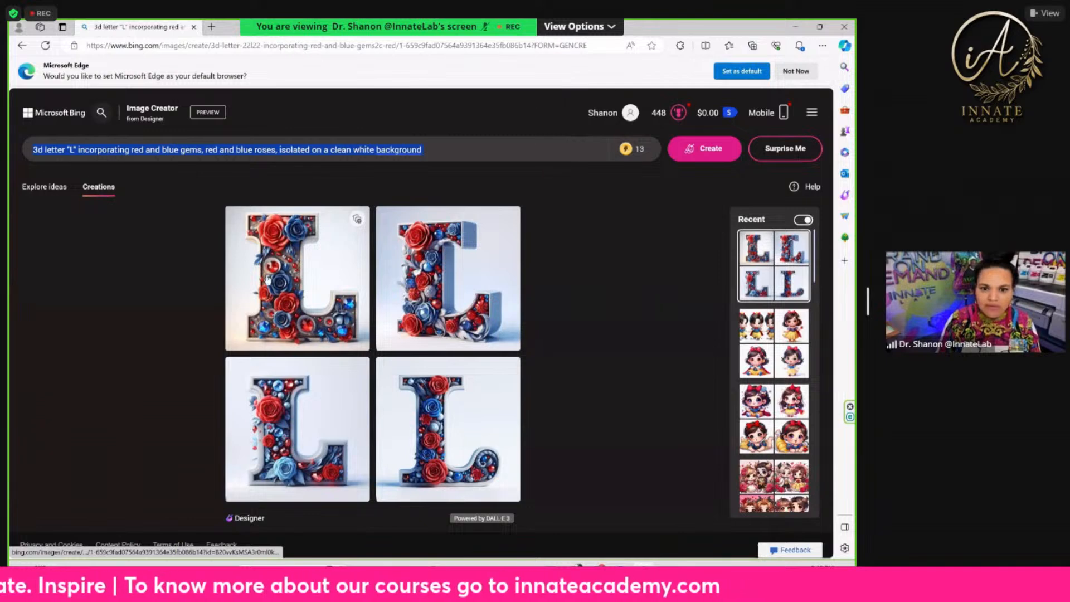
{"action": "left_click", "coordinate": [268, 287]}
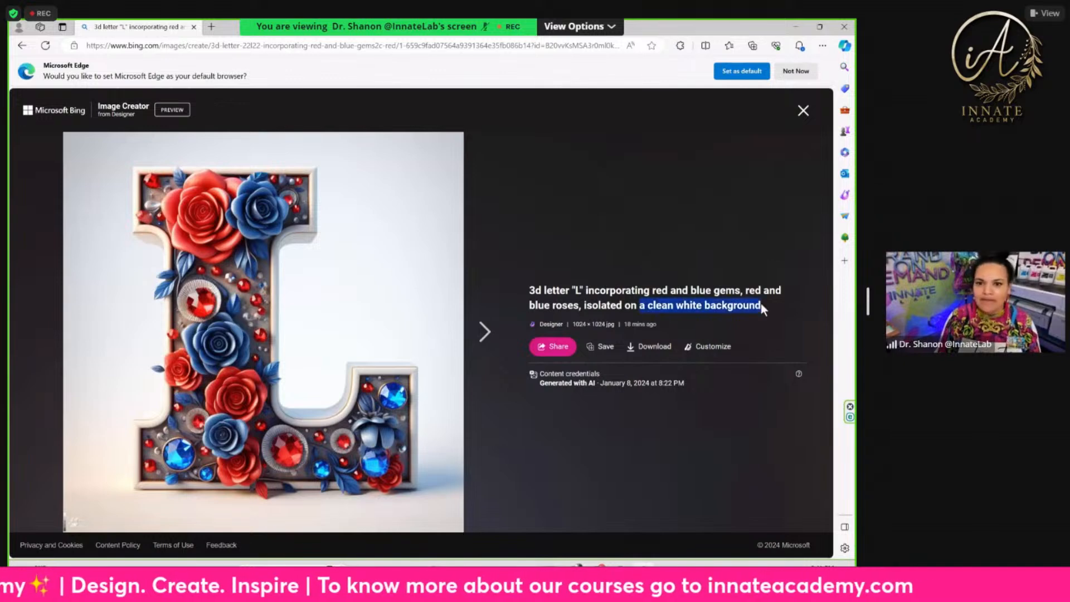
{"action": "left_click_drag", "start_coordinate": [762, 306], "coordinate": [531, 290]}
{"action": "key", "text": "ctrl+c"}
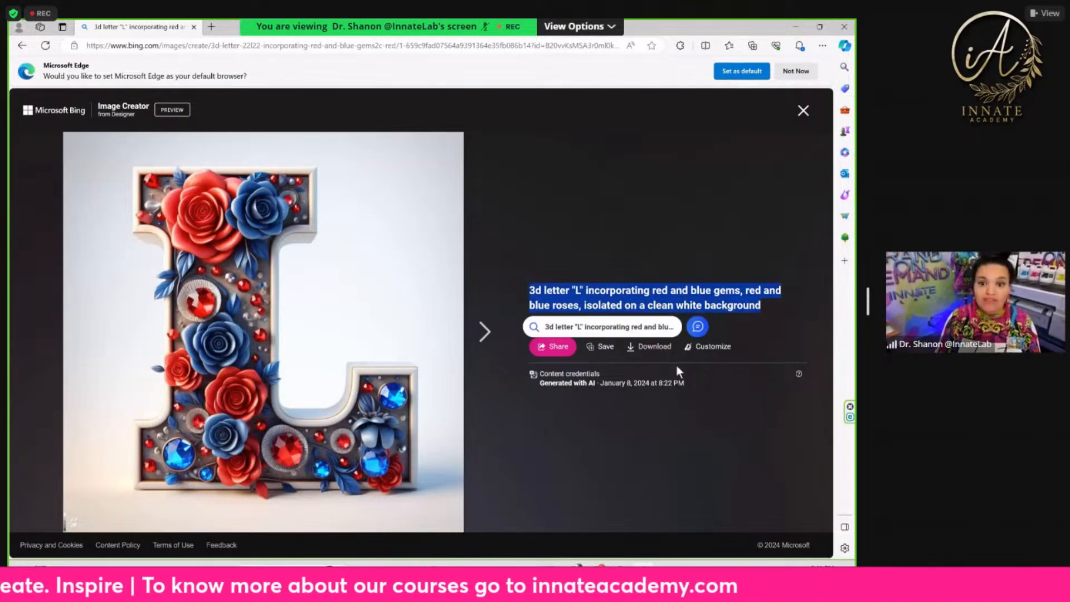
Download the opened Bing letter "L" image and return to the Discord demo channel
{"action": "left_click", "coordinate": [646, 347]}
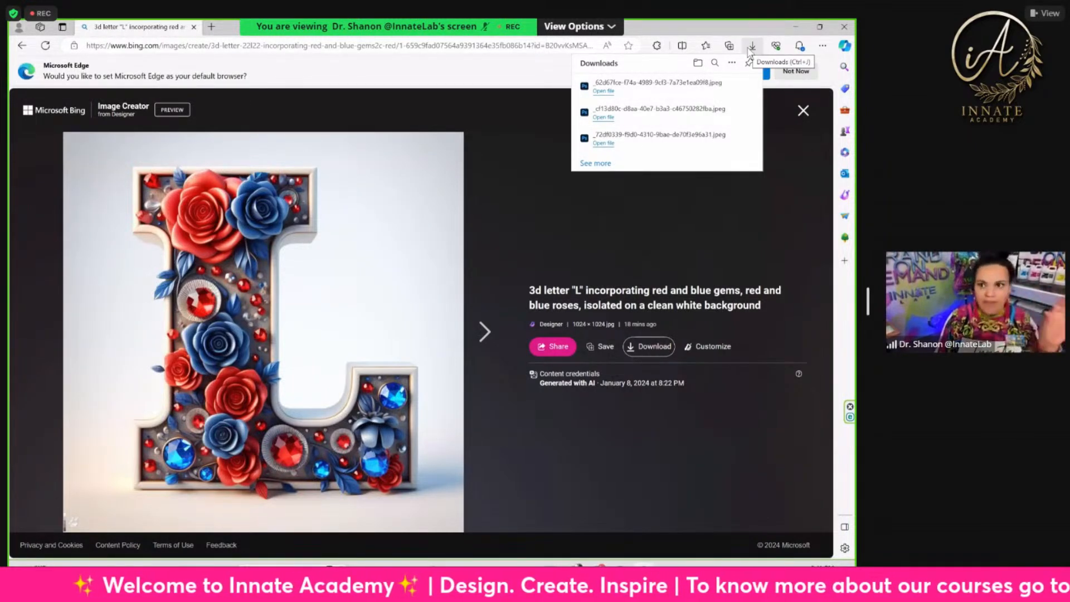
{"action": "left_click", "coordinate": [795, 27]}
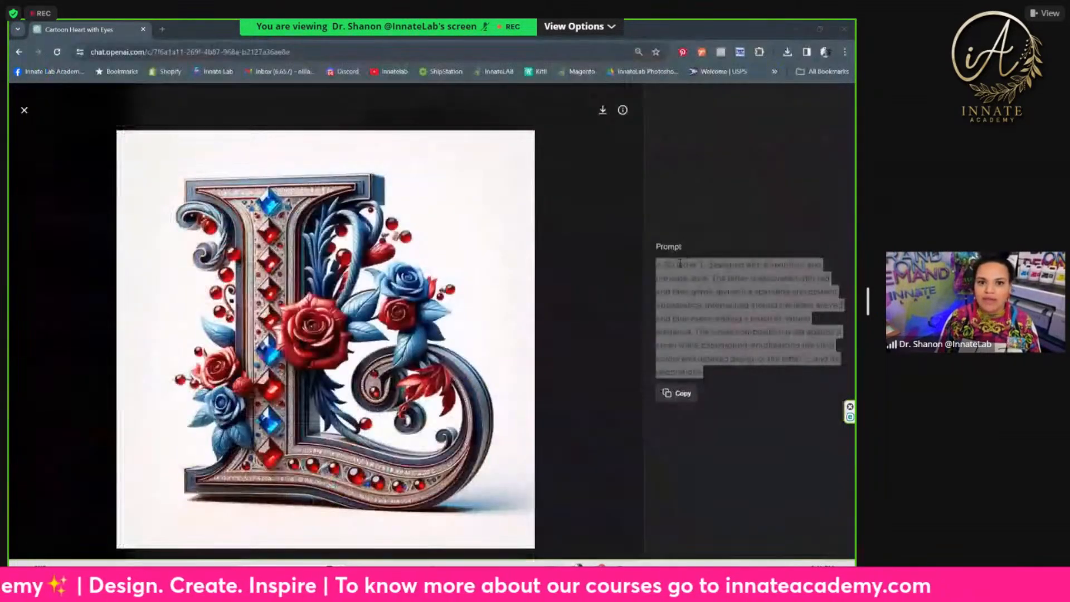
{"action": "left_click", "coordinate": [795, 28]}
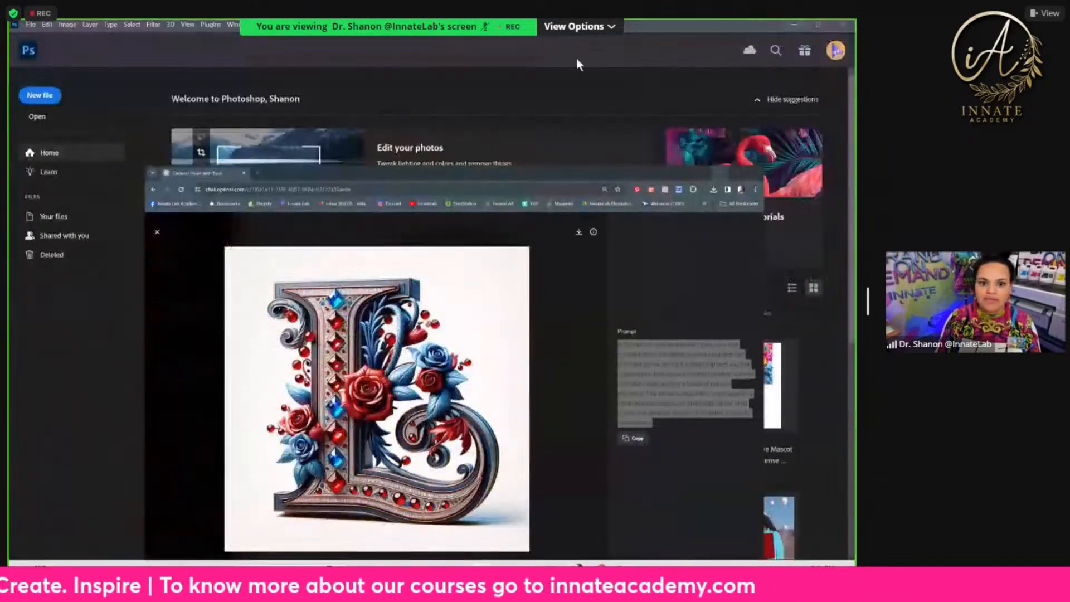
{"action": "left_click", "coordinate": [508, 577]}
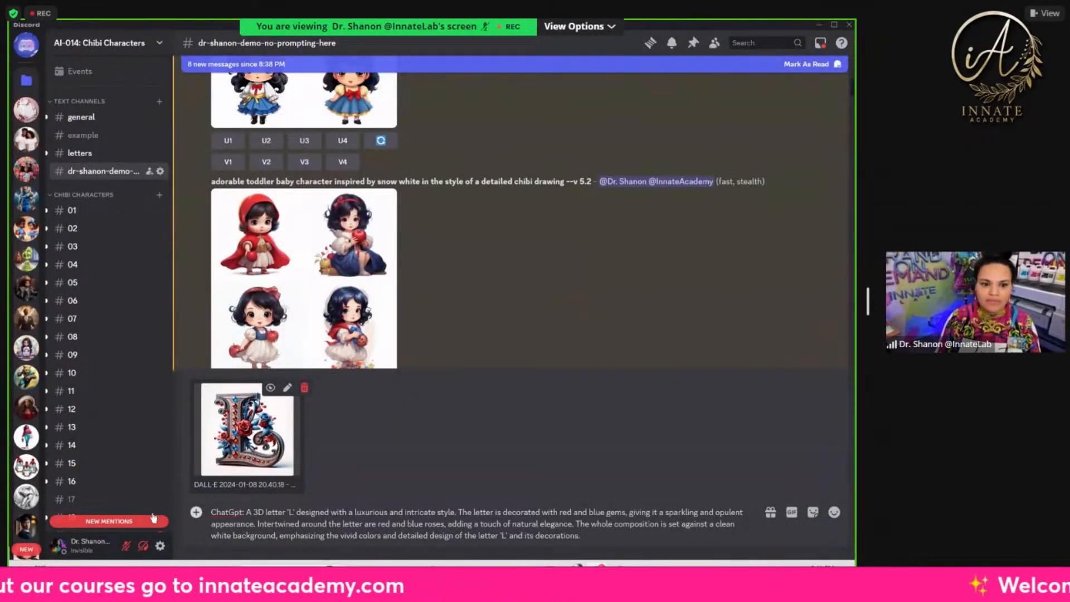
{"action": "left_click", "coordinate": [196, 512]}
{"action": "left_click", "coordinate": [227, 416]}
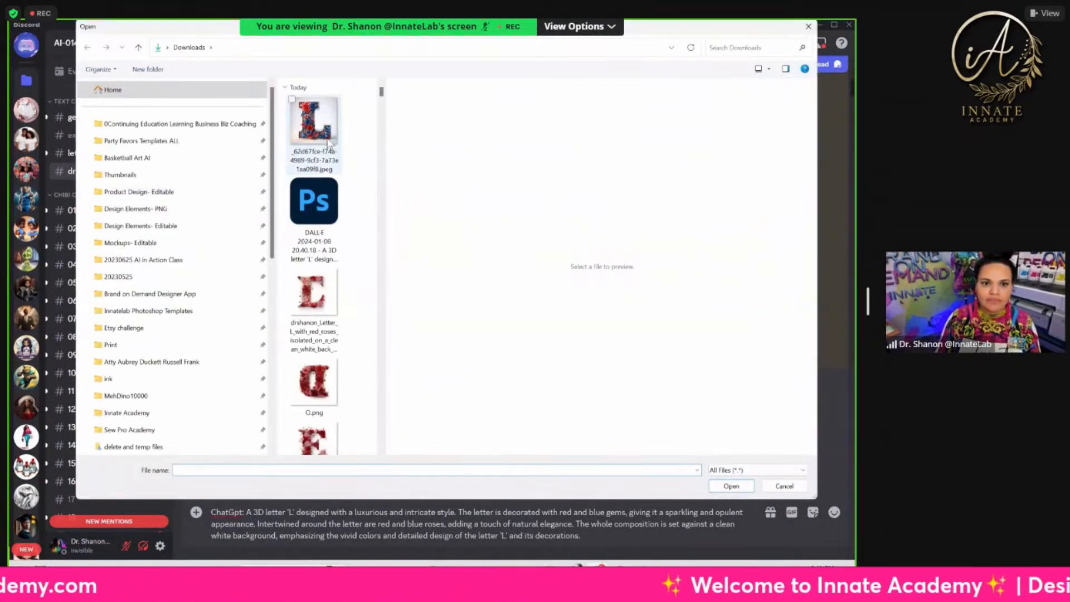
{"action": "left_click", "coordinate": [329, 144]}
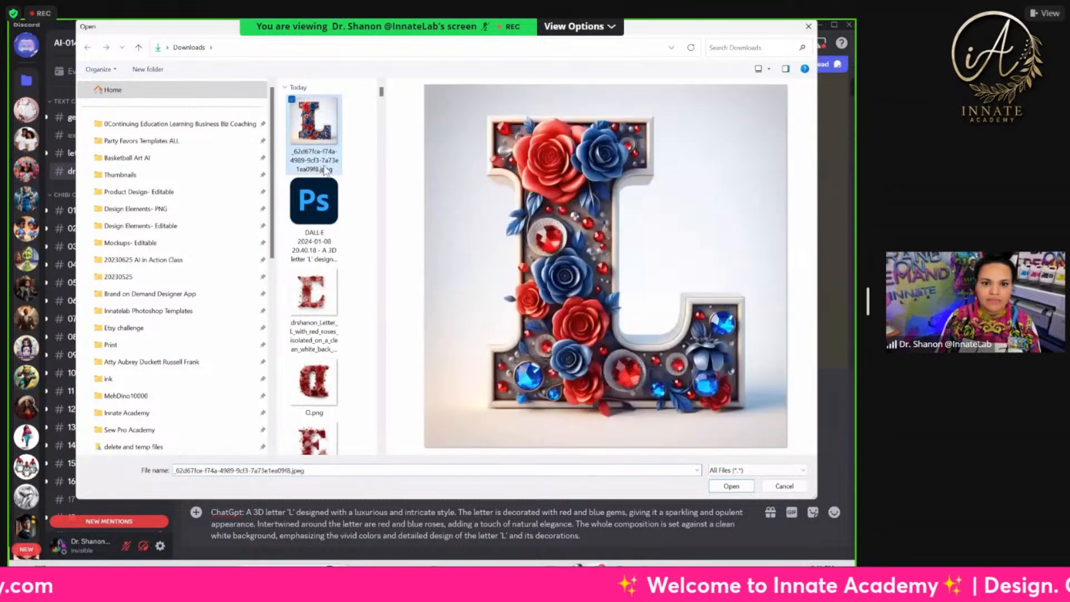
{"action": "left_click", "coordinate": [323, 179]}
{"action": "left_click", "coordinate": [730, 487]}
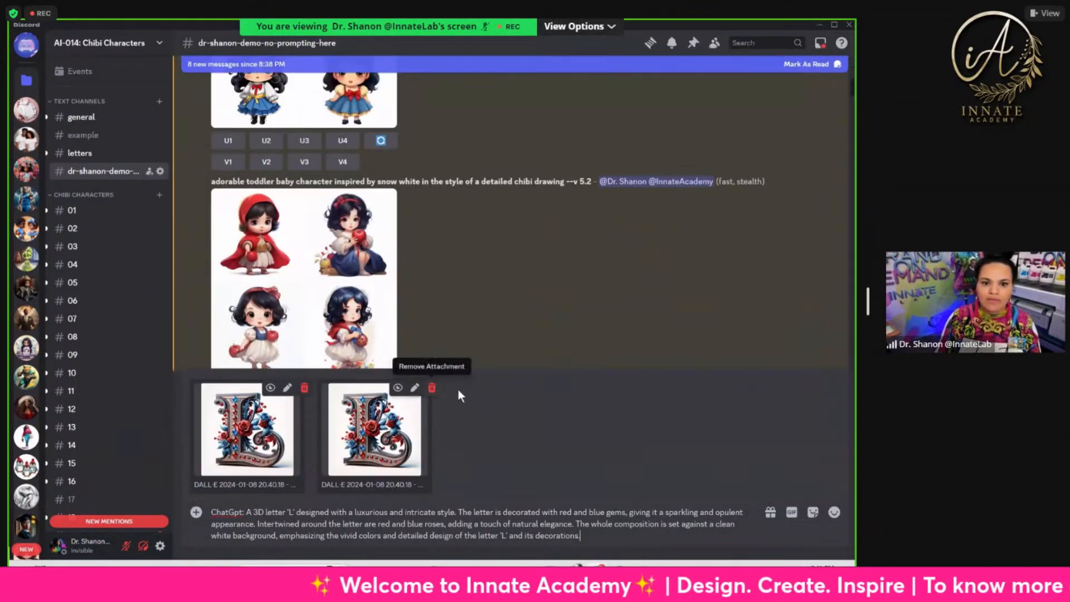
{"action": "left_click", "coordinate": [430, 388]}
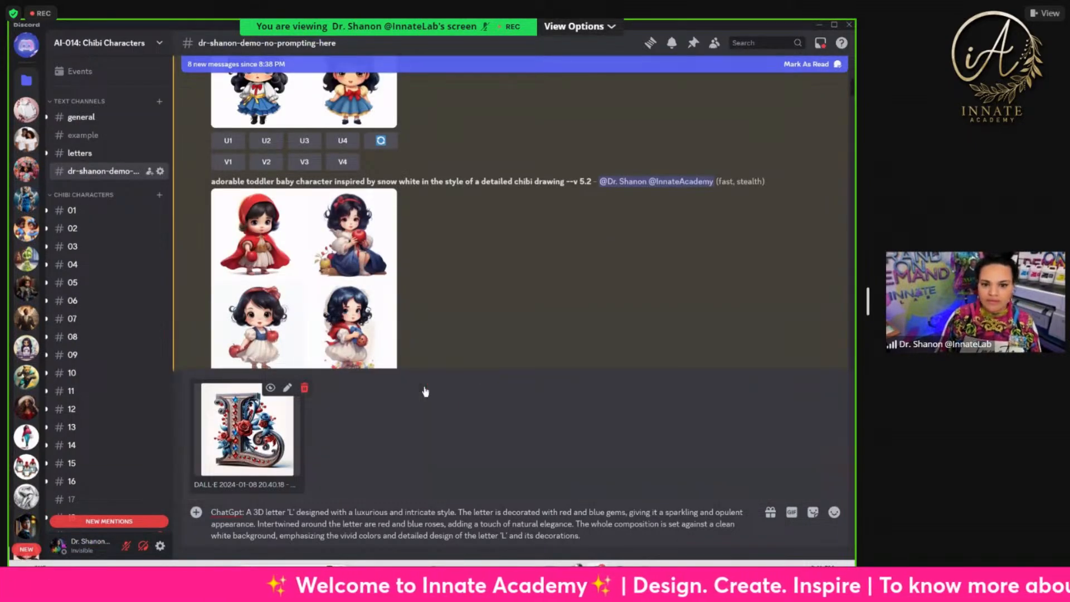
Send the ChatGpt message with its image, and start a new message with "Bing:" followed by the copied Bing prompt
{"action": "key", "text": "Return"}
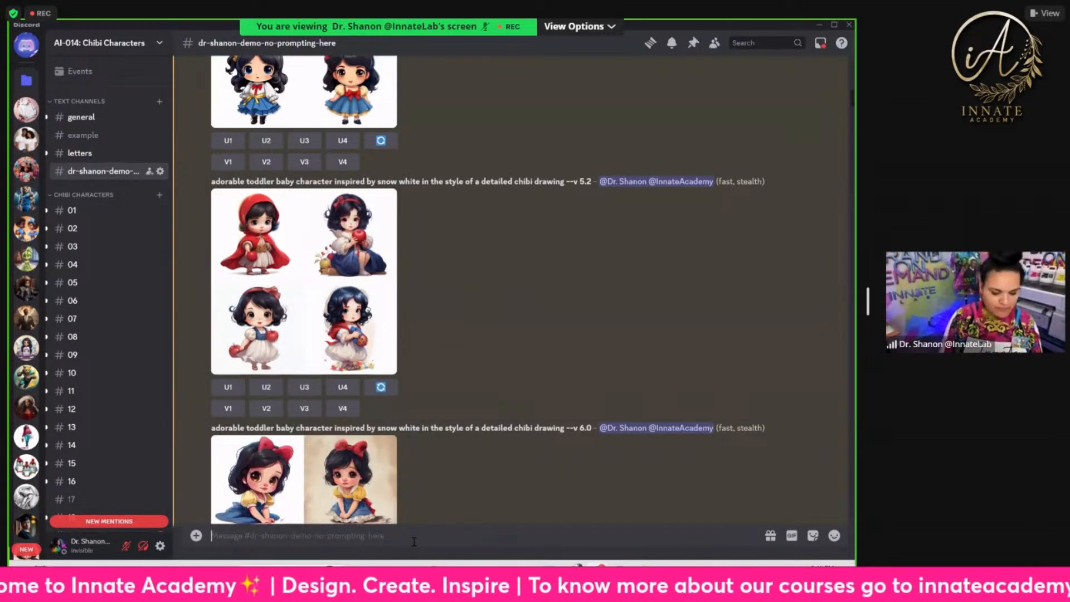
{"action": "type", "text": "Bin"}
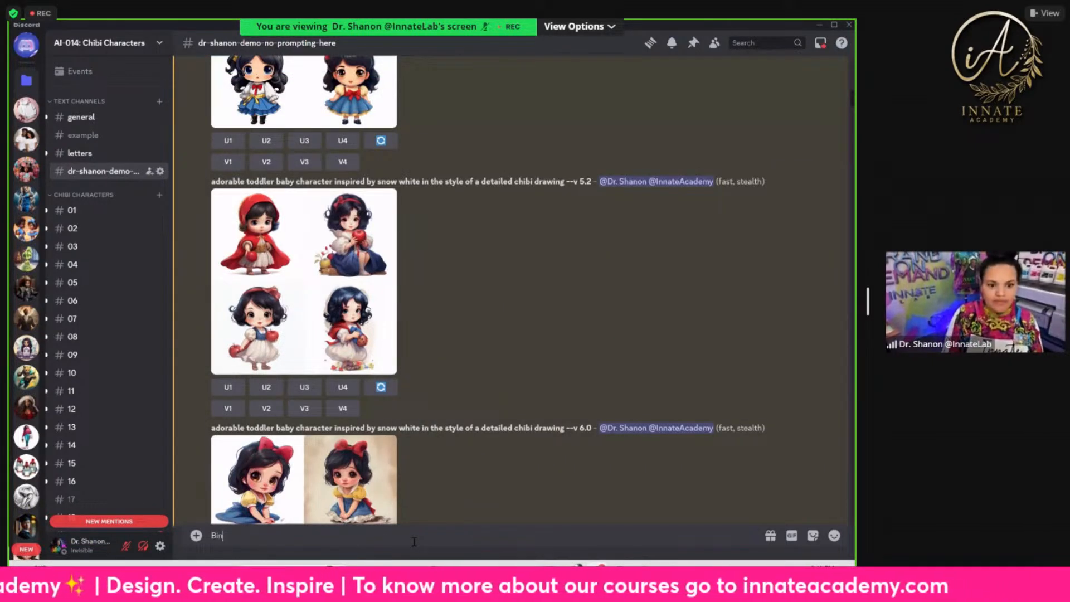
{"action": "type", "text": "g:"}
{"action": "key", "text": "ctrl+v"}
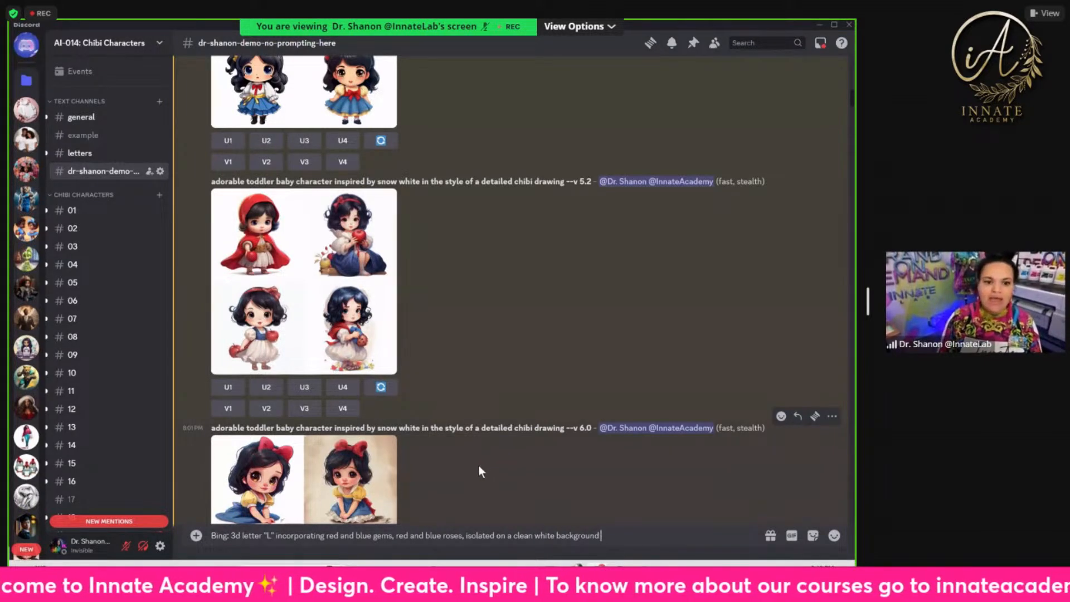
Attach the downloaded Bing letter "L" JPEG to the "Bing:" prompt message and send it
{"action": "left_click", "coordinate": [196, 539]}
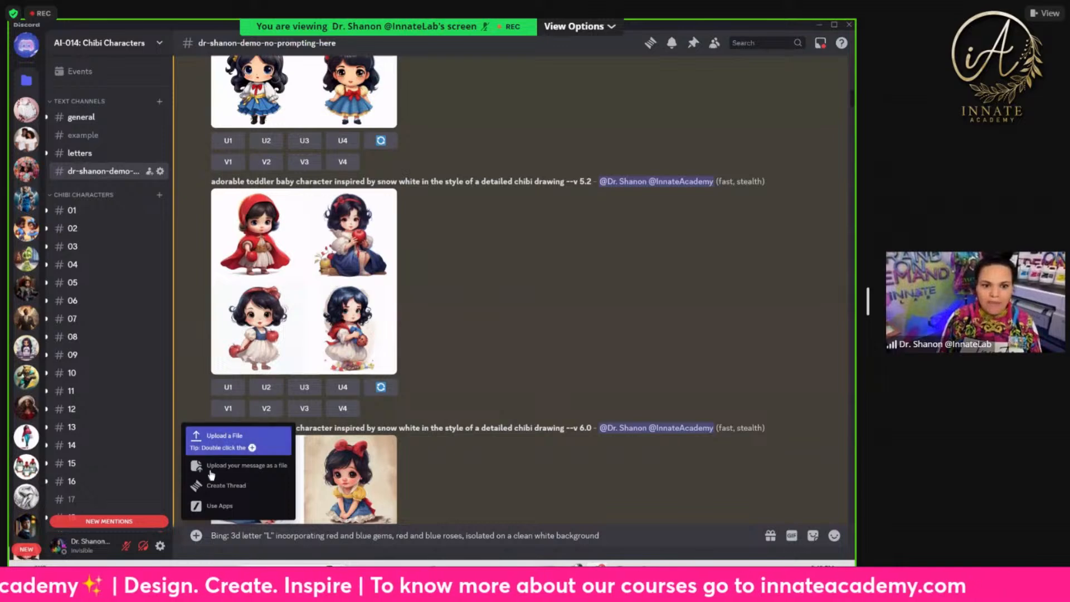
{"action": "left_click", "coordinate": [221, 435]}
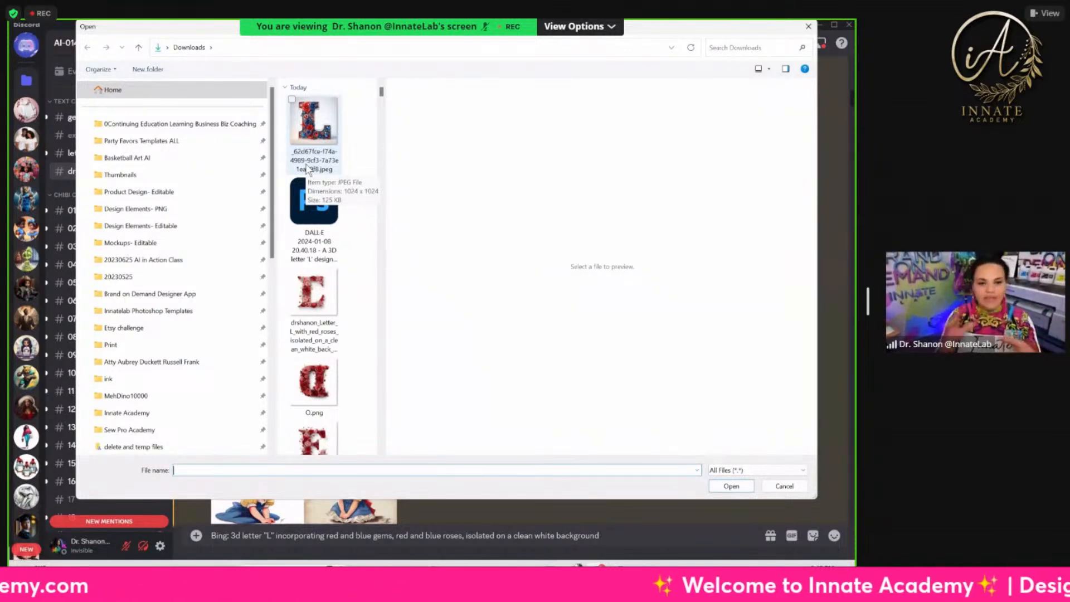
{"action": "left_click", "coordinate": [333, 120]}
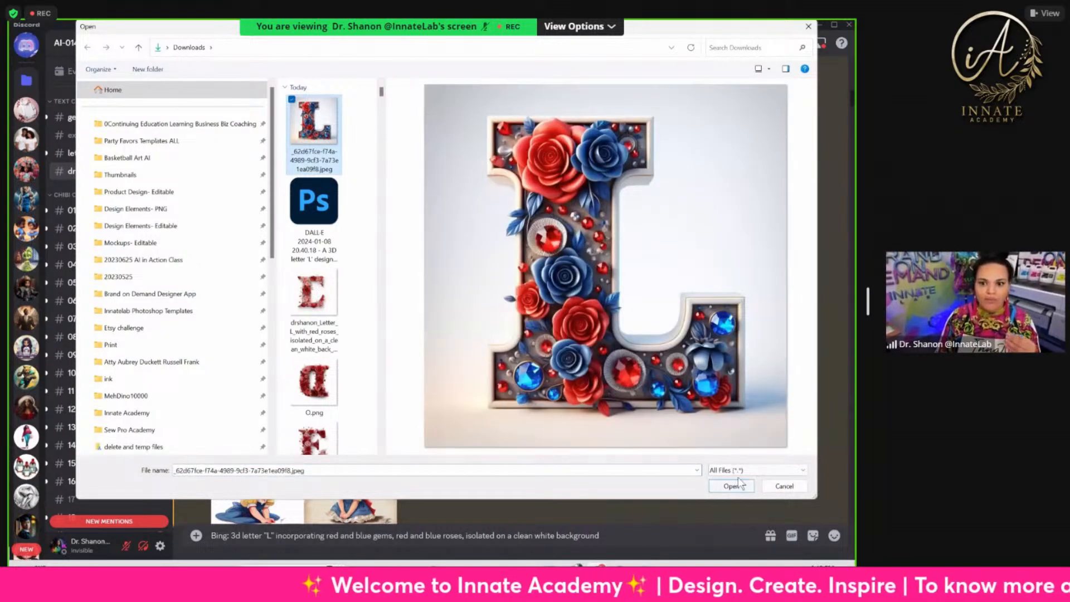
{"action": "left_click", "coordinate": [737, 485]}
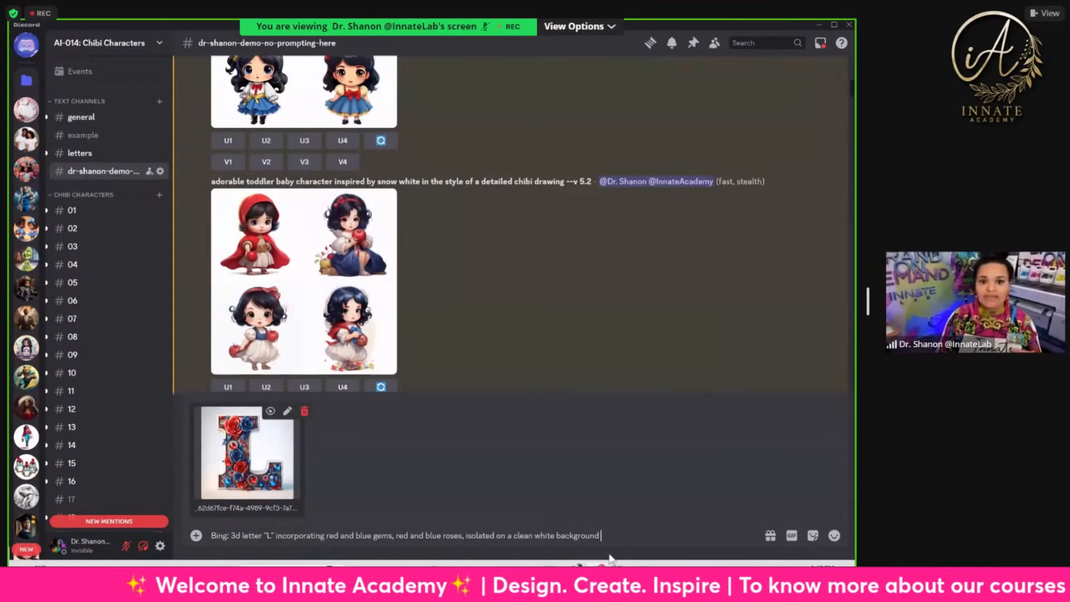
{"action": "key", "text": "Return"}
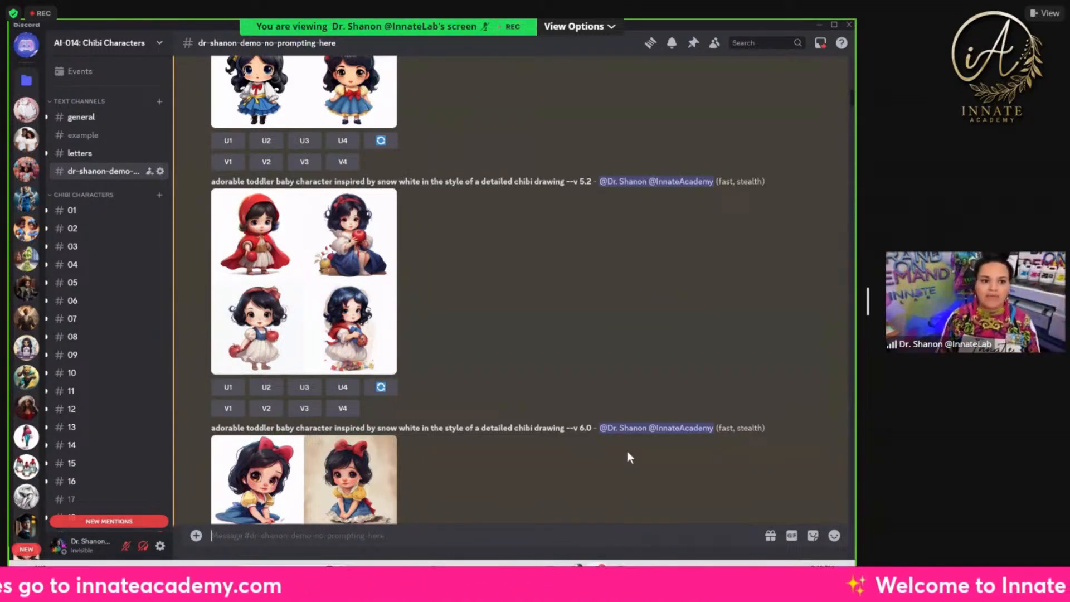
Look through the chibi character channels 01, 03 and 04 for the images posted there
{"action": "left_click", "coordinate": [90, 211]}
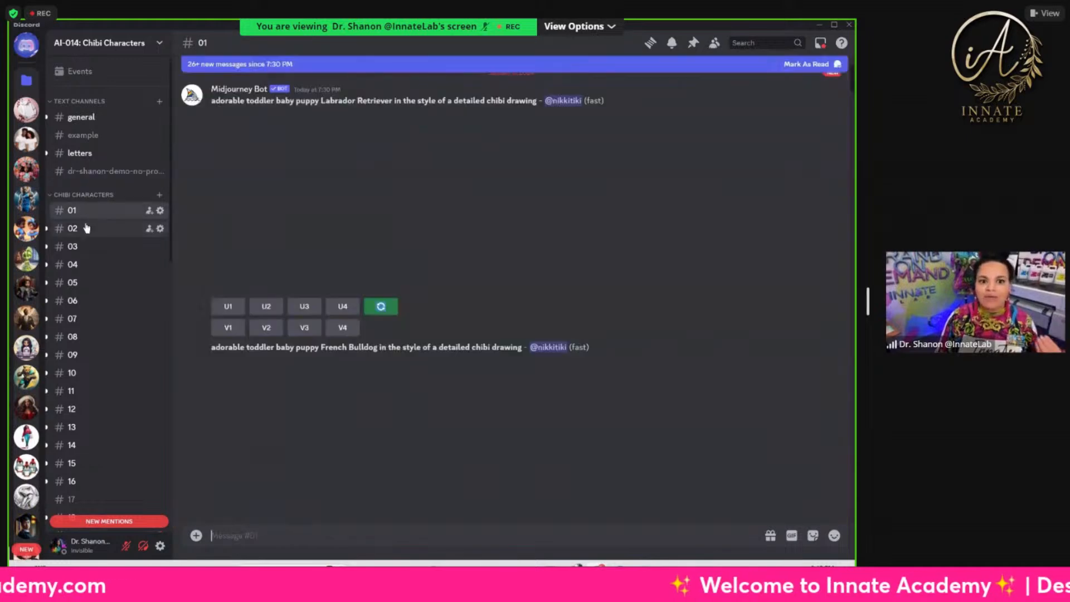
{"action": "left_click", "coordinate": [89, 246]}
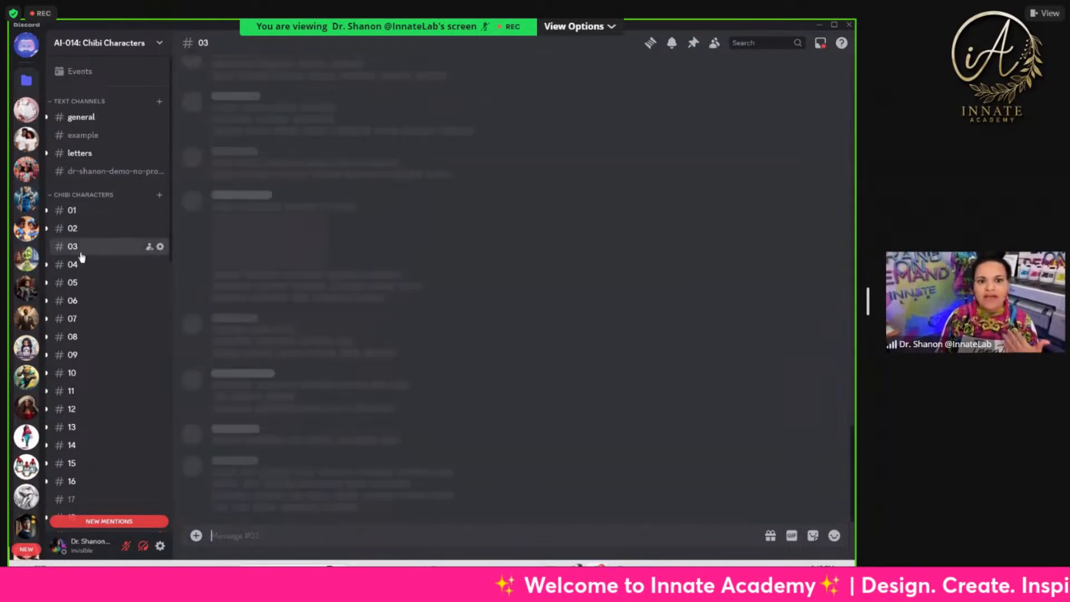
{"action": "scroll", "coordinate": [273, 360], "scroll_direction": "down", "scroll_amount": 3}
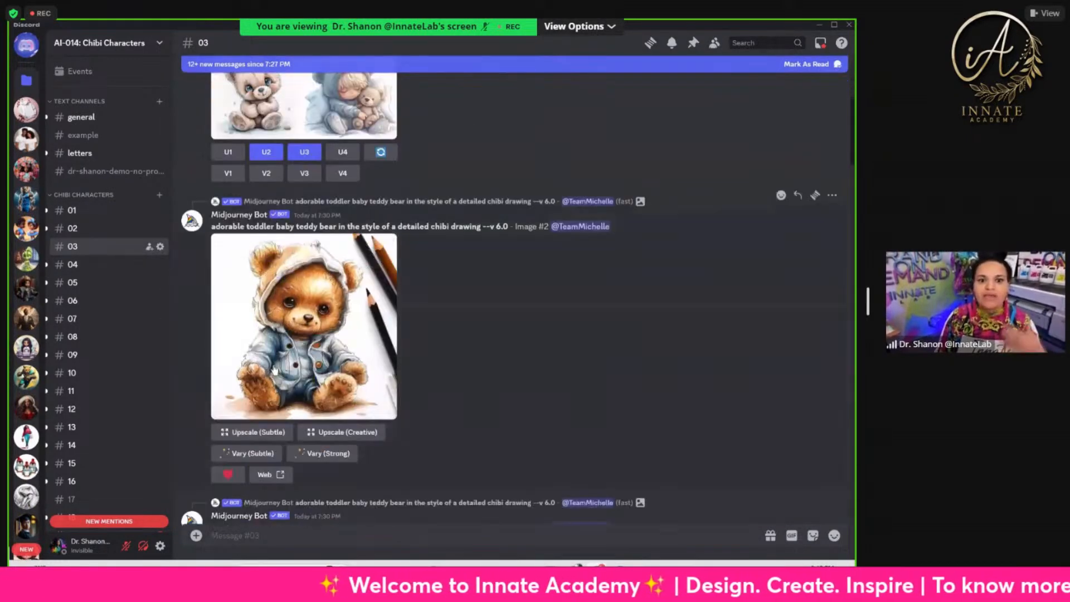
{"action": "left_click", "coordinate": [104, 272]}
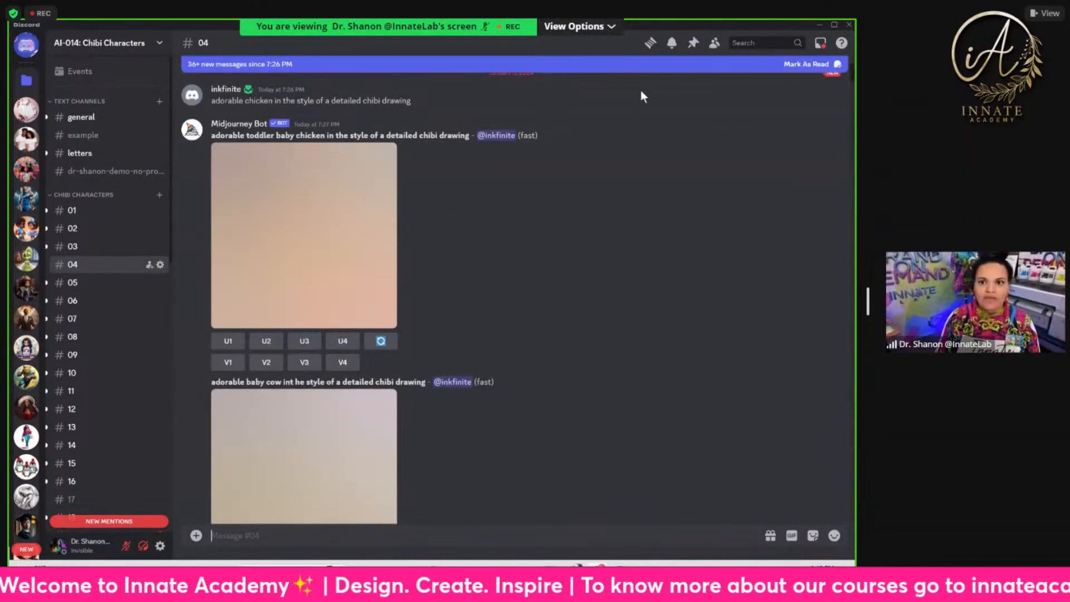
Search the server for "chibi" and look through the first page of results
{"action": "left_click", "coordinate": [759, 44]}
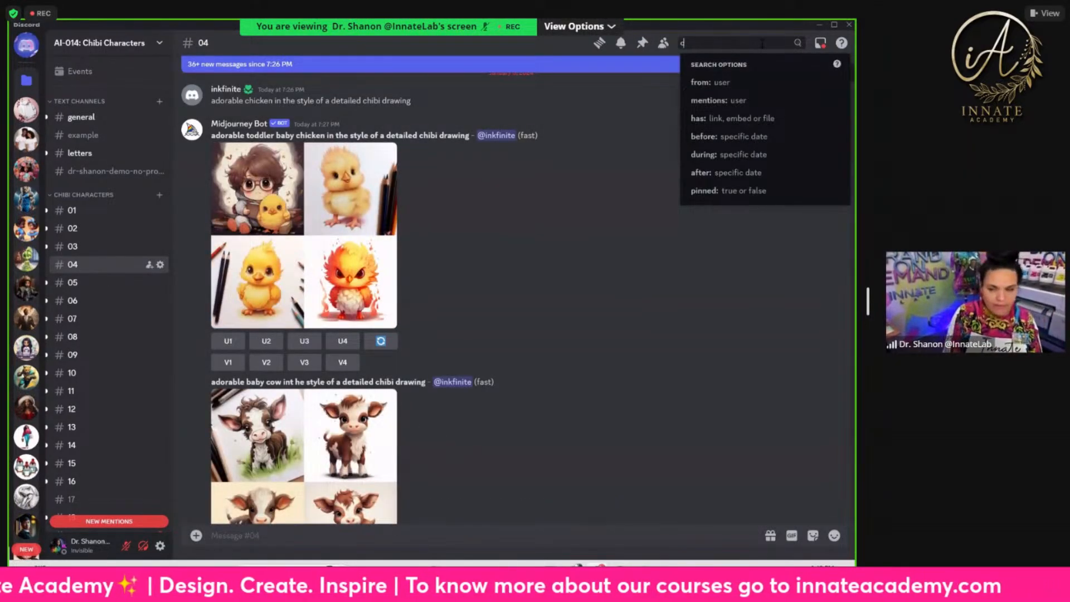
{"action": "type", "text": "chibie"}
{"action": "key", "text": "BackSpace"}
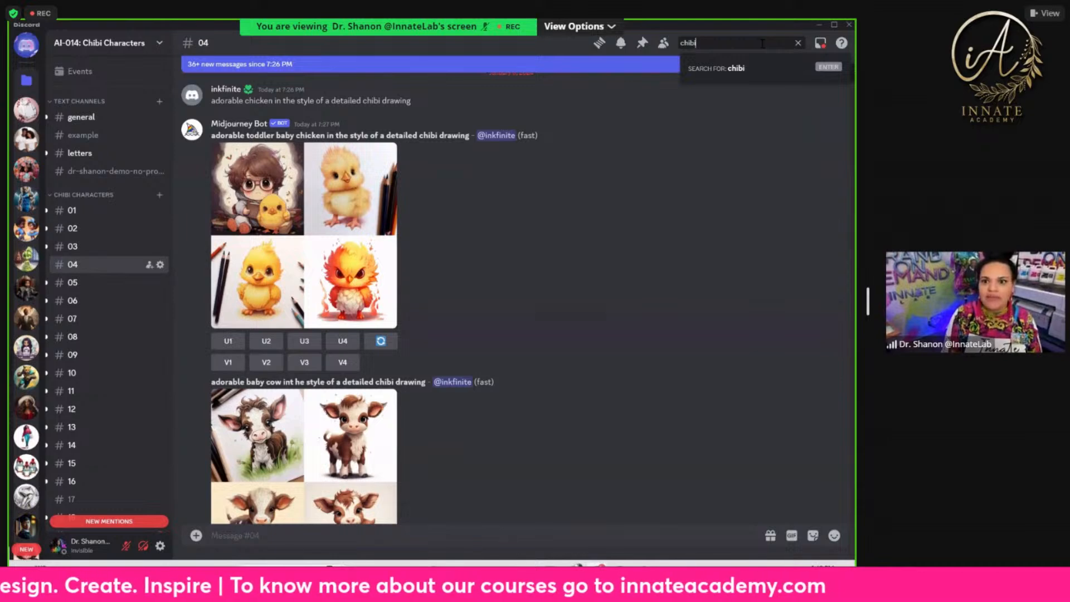
{"action": "key", "text": "Return"}
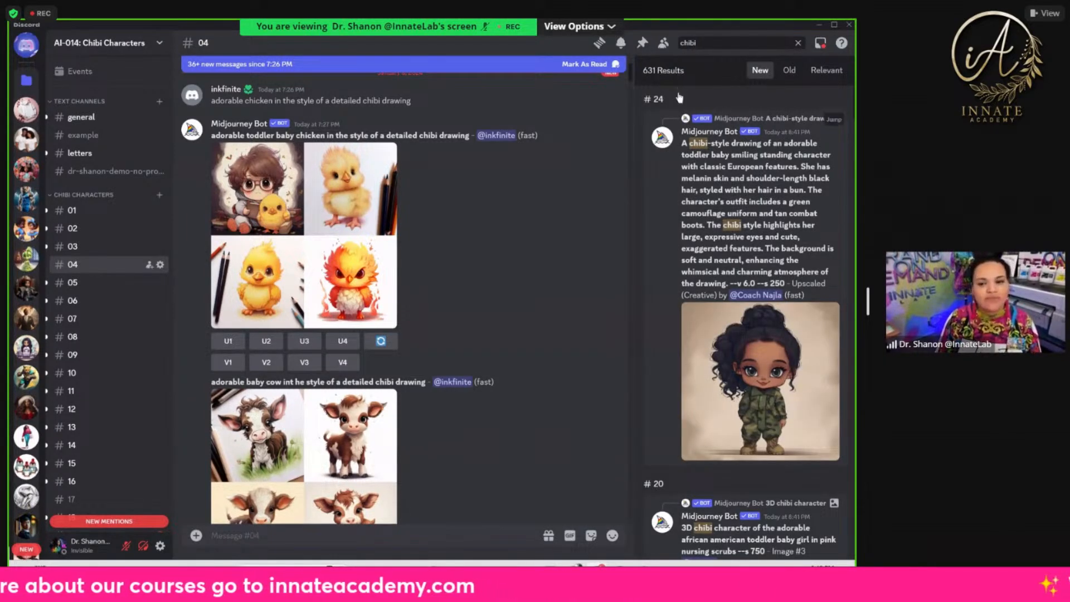
{"action": "scroll", "coordinate": [681, 124], "scroll_direction": "down", "scroll_amount": 10}
{"action": "scroll", "coordinate": [681, 124], "scroll_direction": "down", "scroll_amount": 4}
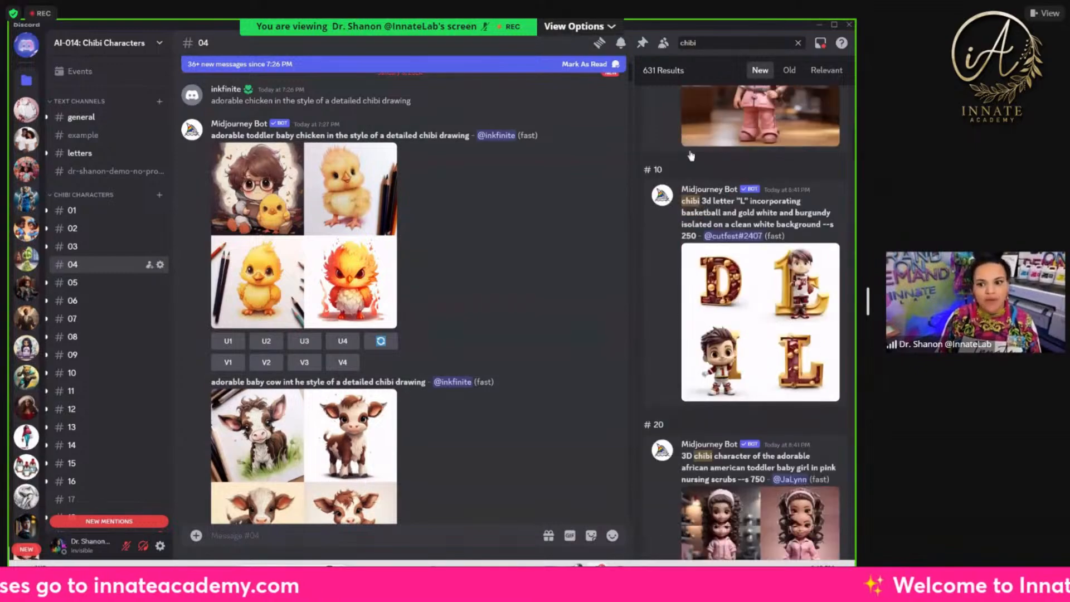
{"action": "scroll", "coordinate": [741, 271], "scroll_direction": "down", "scroll_amount": 10}
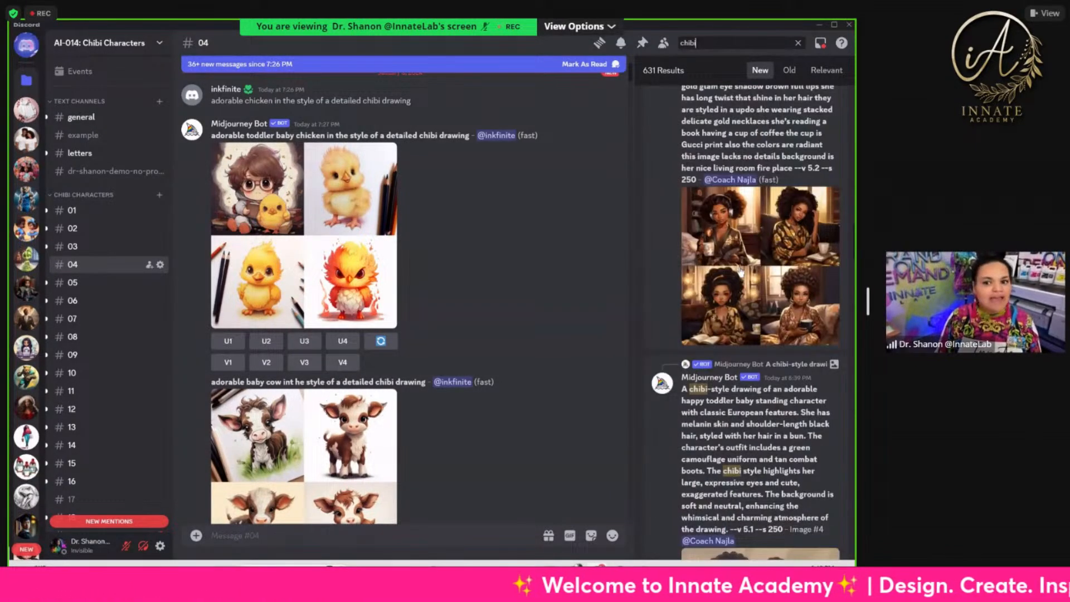
{"action": "scroll", "coordinate": [741, 271], "scroll_direction": "down", "scroll_amount": 10}
{"action": "scroll", "coordinate": [741, 271], "scroll_direction": "down", "scroll_amount": 10}
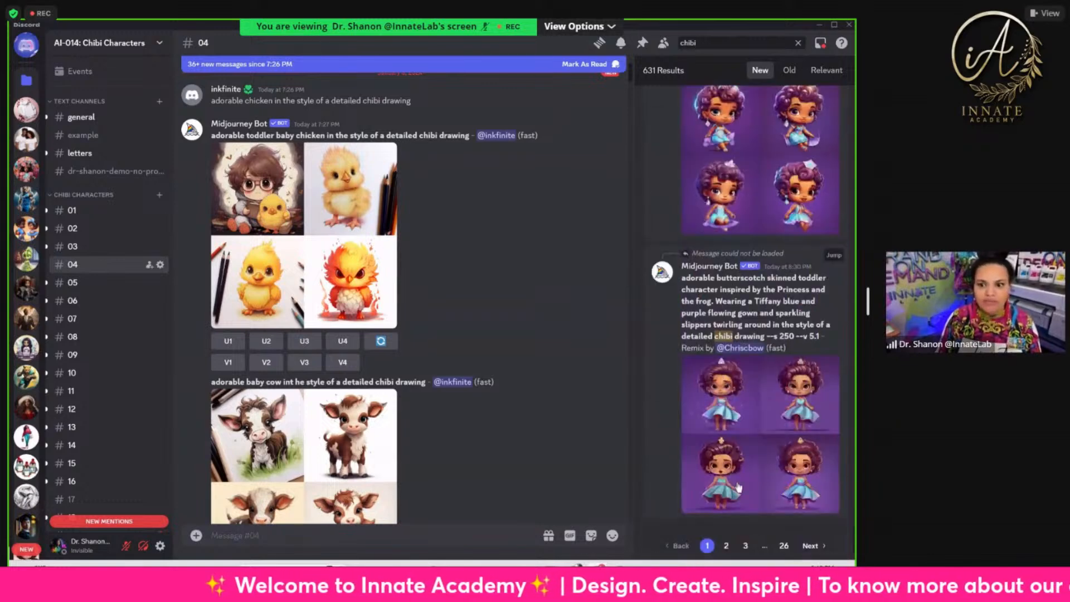
Open the second page of the chibi search results and examine the images there and in channel 04
{"action": "left_click", "coordinate": [726, 546]}
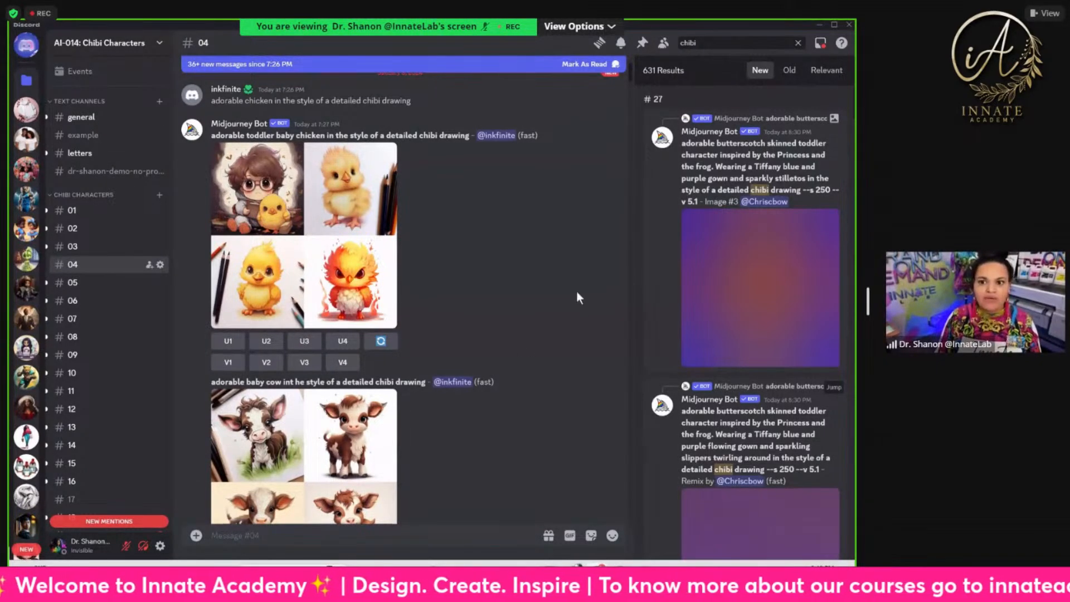
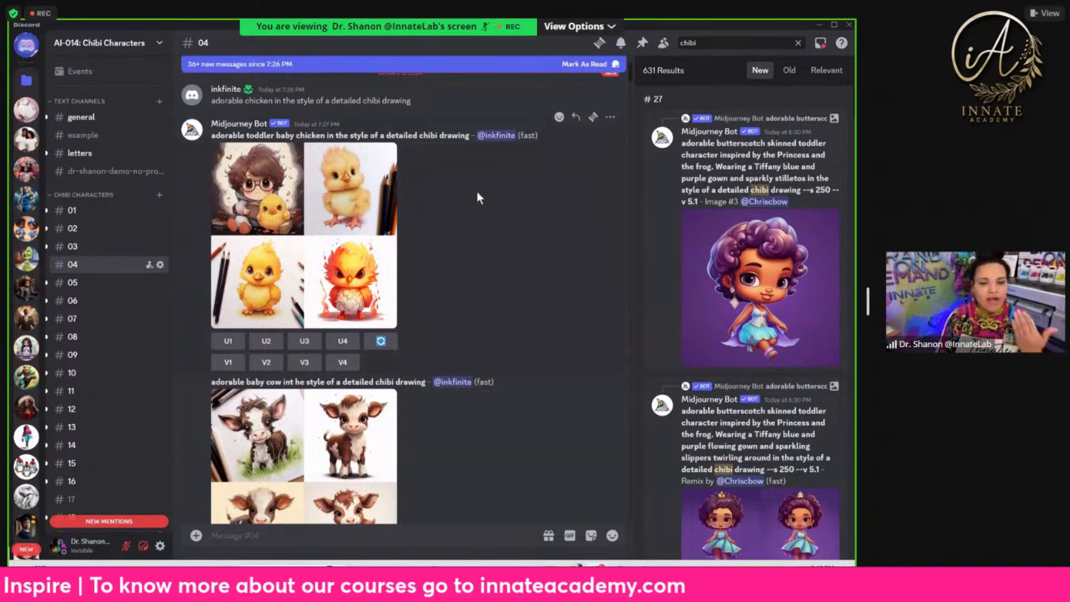
{"action": "scroll", "coordinate": [342, 318], "scroll_direction": "up", "scroll_amount": 1}
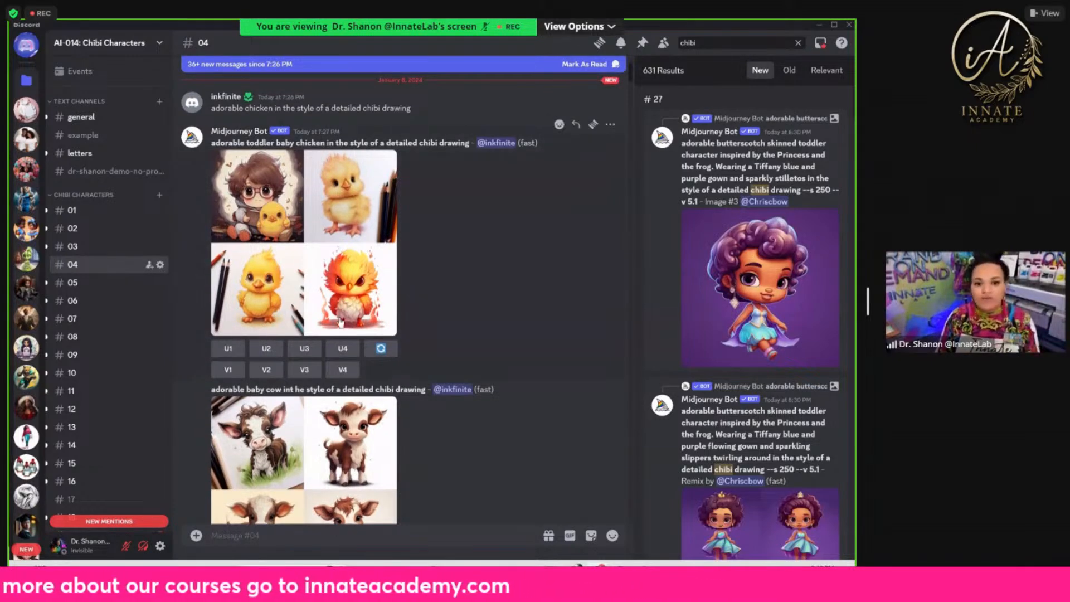
{"action": "scroll", "coordinate": [340, 322], "scroll_direction": "down", "scroll_amount": 4}
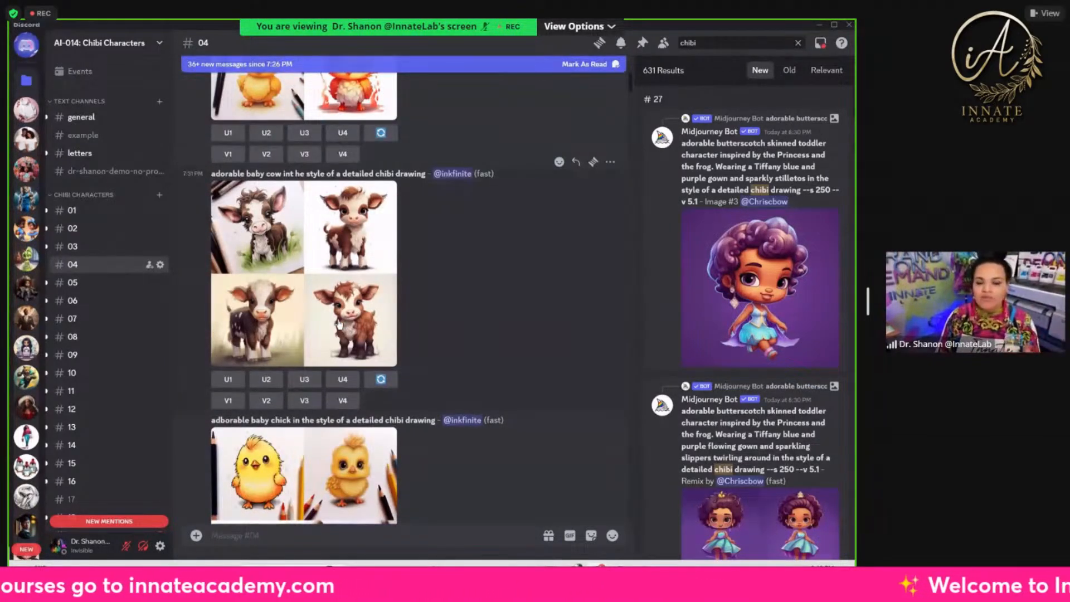
{"action": "scroll", "coordinate": [339, 324], "scroll_direction": "down", "scroll_amount": 10}
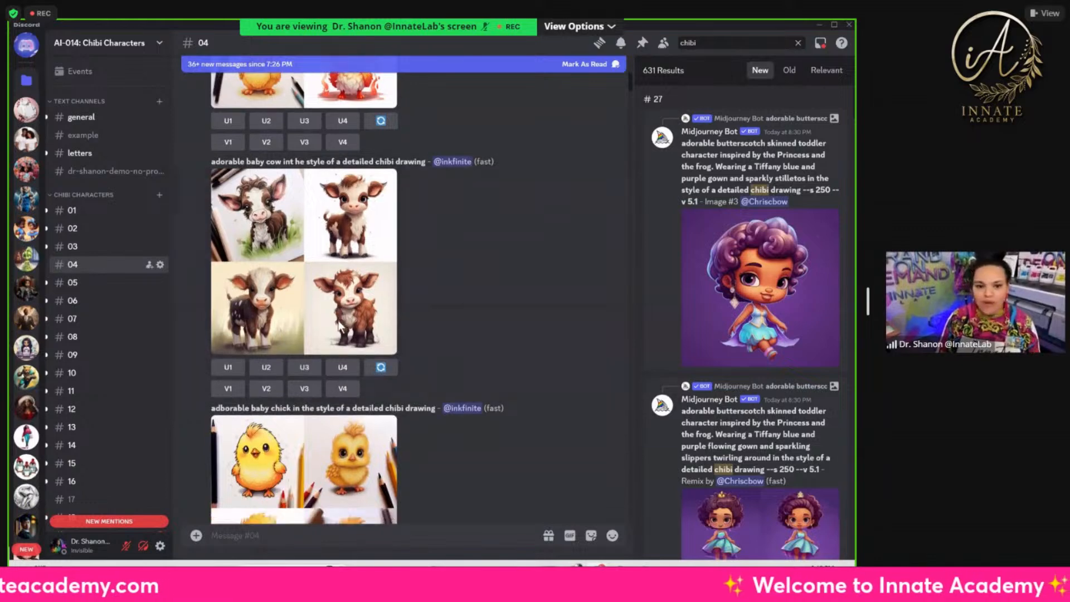
{"action": "scroll", "coordinate": [338, 325], "scroll_direction": "down", "scroll_amount": 3}
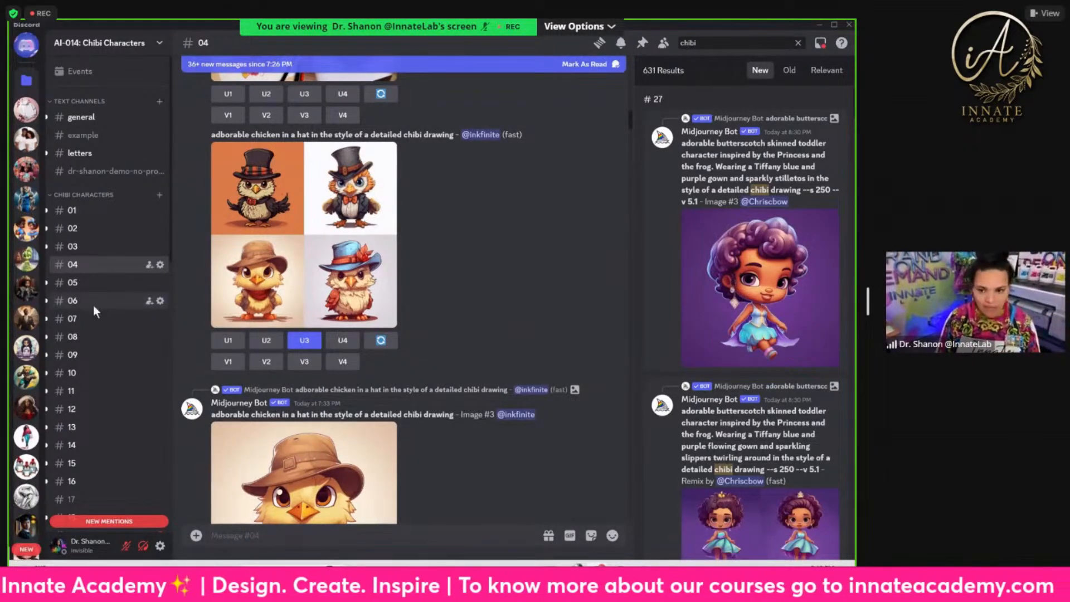
{"action": "scroll", "coordinate": [783, 417], "scroll_direction": "down", "scroll_amount": 10}
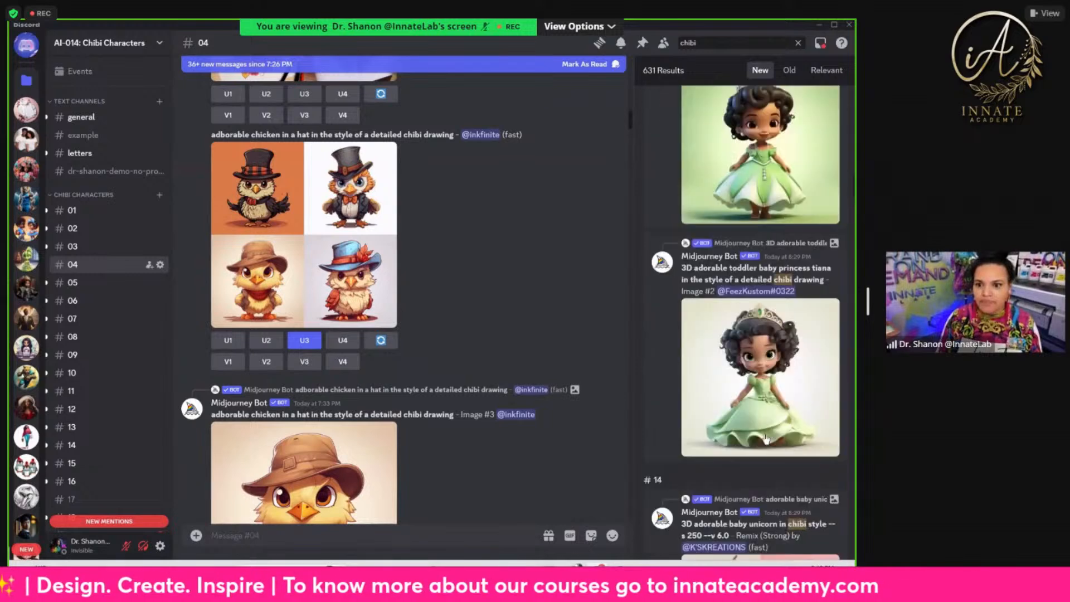
{"action": "scroll", "coordinate": [766, 437], "scroll_direction": "down", "scroll_amount": 5}
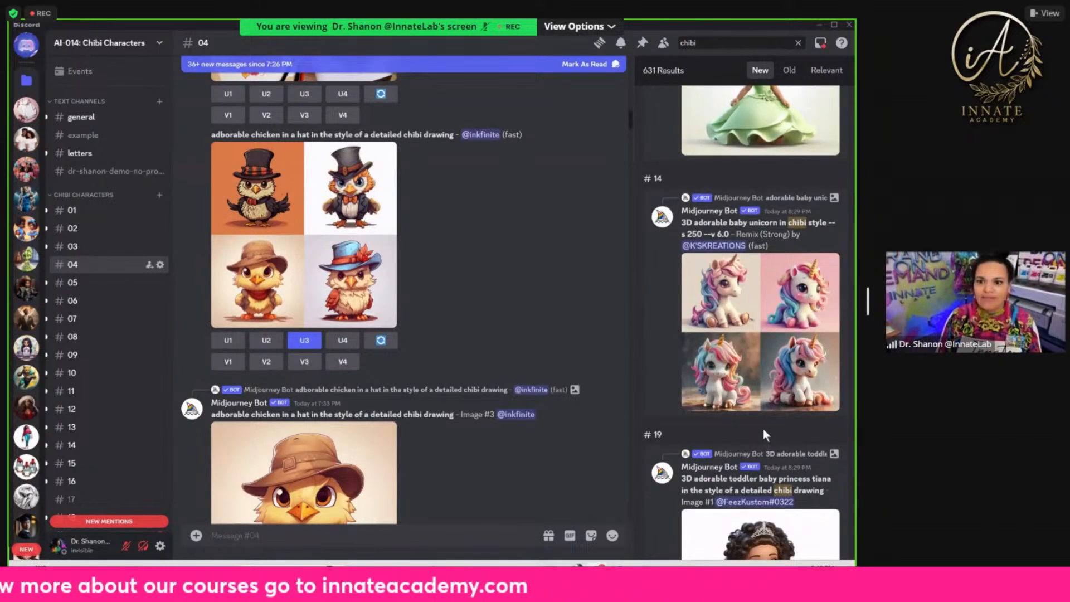
{"action": "scroll", "coordinate": [761, 423], "scroll_direction": "down", "scroll_amount": 10}
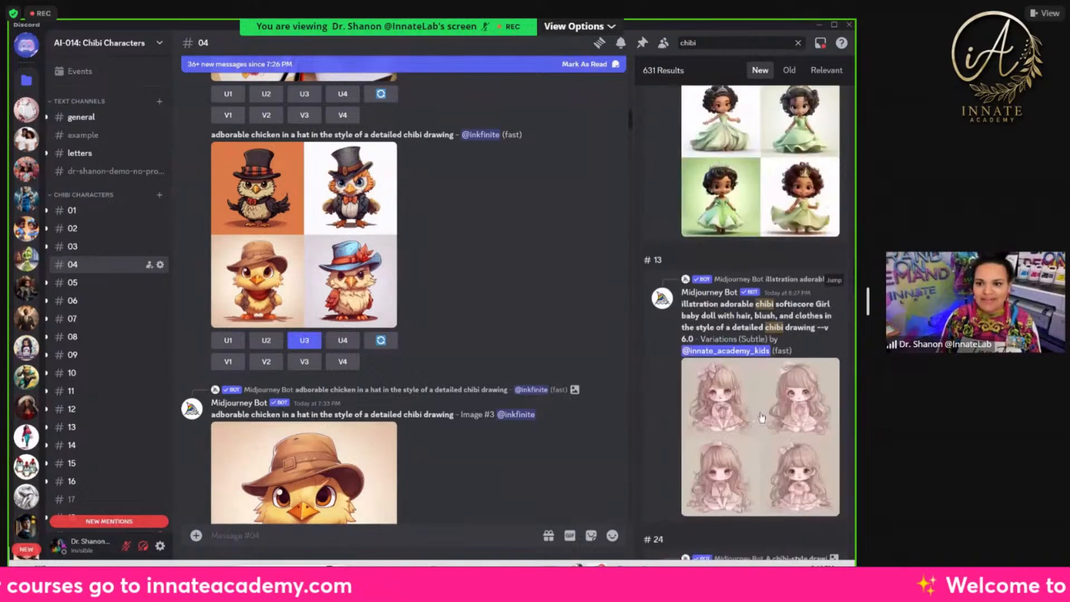
{"action": "scroll", "coordinate": [761, 418], "scroll_direction": "down", "scroll_amount": 10}
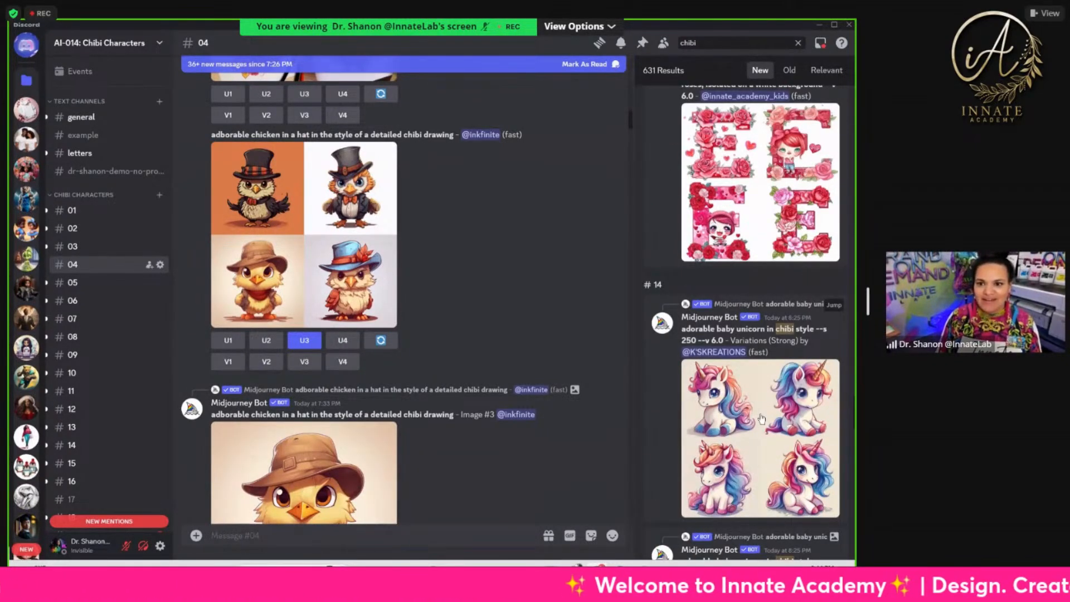
{"action": "scroll", "coordinate": [755, 408], "scroll_direction": "down", "scroll_amount": 7}
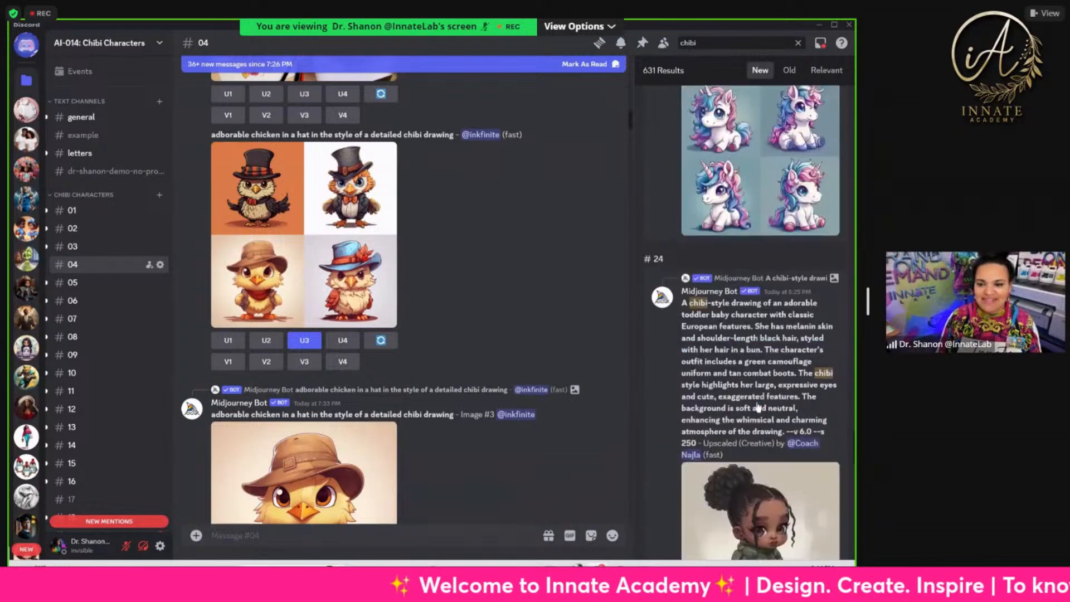
Return to the demo channel and review the posted ChatGPT and Bing letters and the watercolor rose letters in versions 5.2 and 6.0
{"action": "left_click", "coordinate": [104, 172]}
{"action": "scroll", "coordinate": [345, 357], "scroll_direction": "down", "scroll_amount": 20}
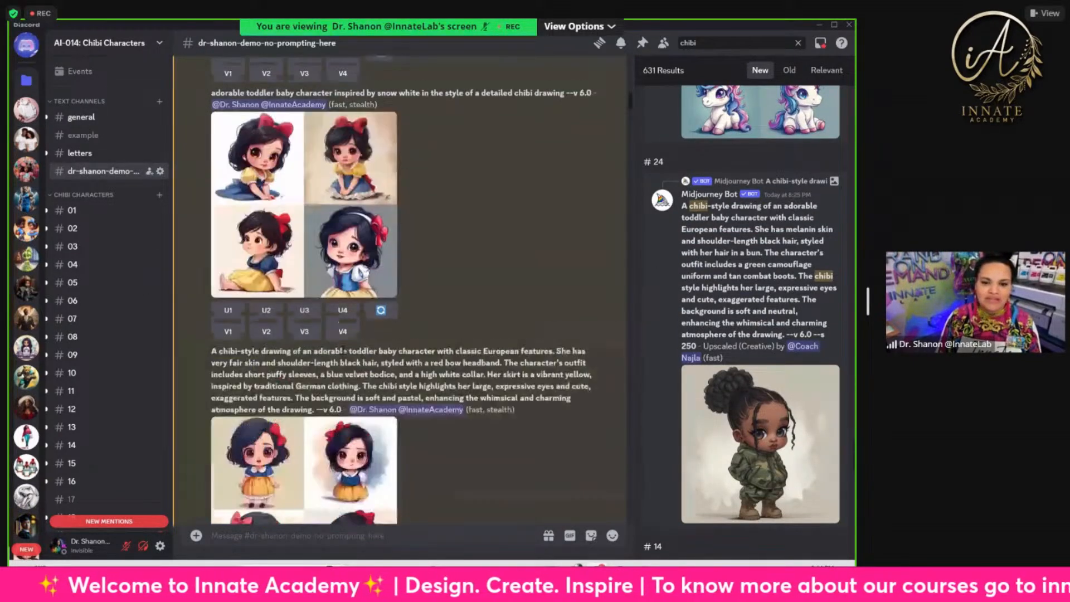
{"action": "scroll", "coordinate": [345, 356], "scroll_direction": "down", "scroll_amount": 15}
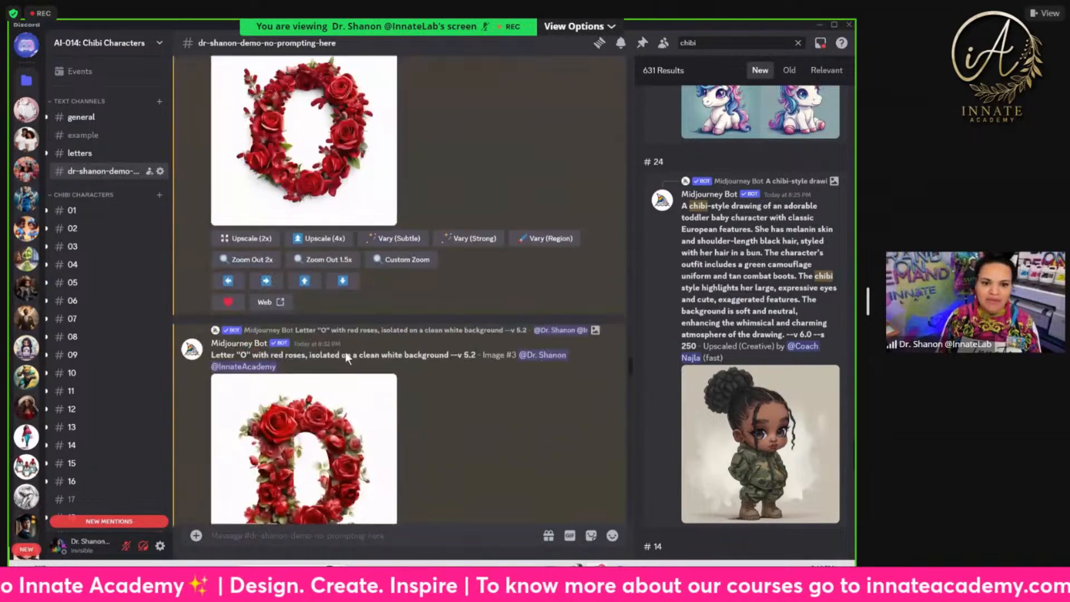
{"action": "scroll", "coordinate": [347, 357], "scroll_direction": "down", "scroll_amount": 10}
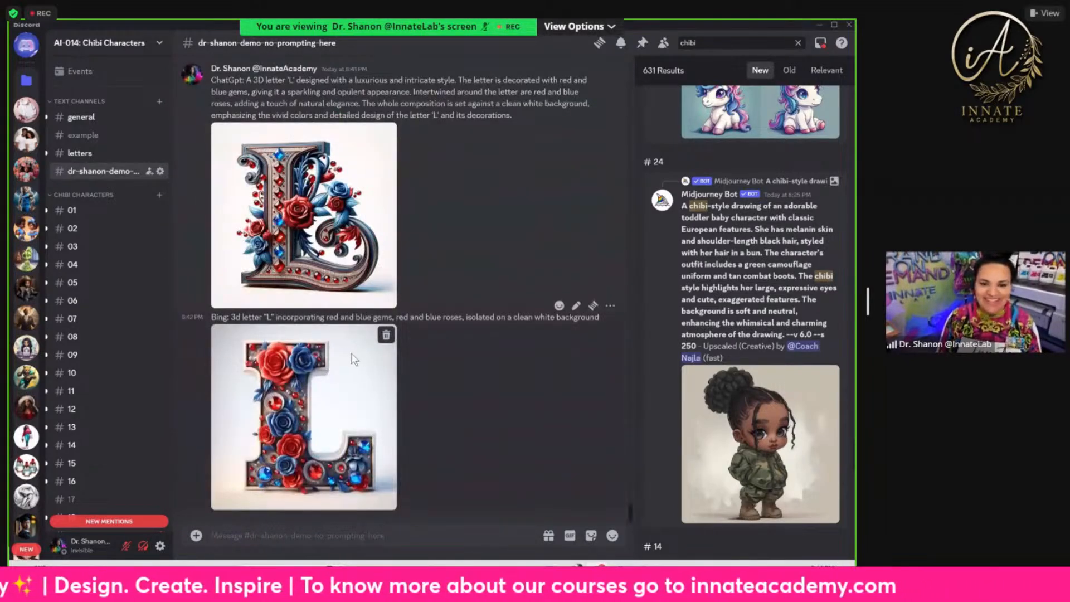
{"action": "scroll", "coordinate": [352, 359], "scroll_direction": "up", "scroll_amount": 10}
{"action": "scroll", "coordinate": [352, 358], "scroll_direction": "up", "scroll_amount": 5}
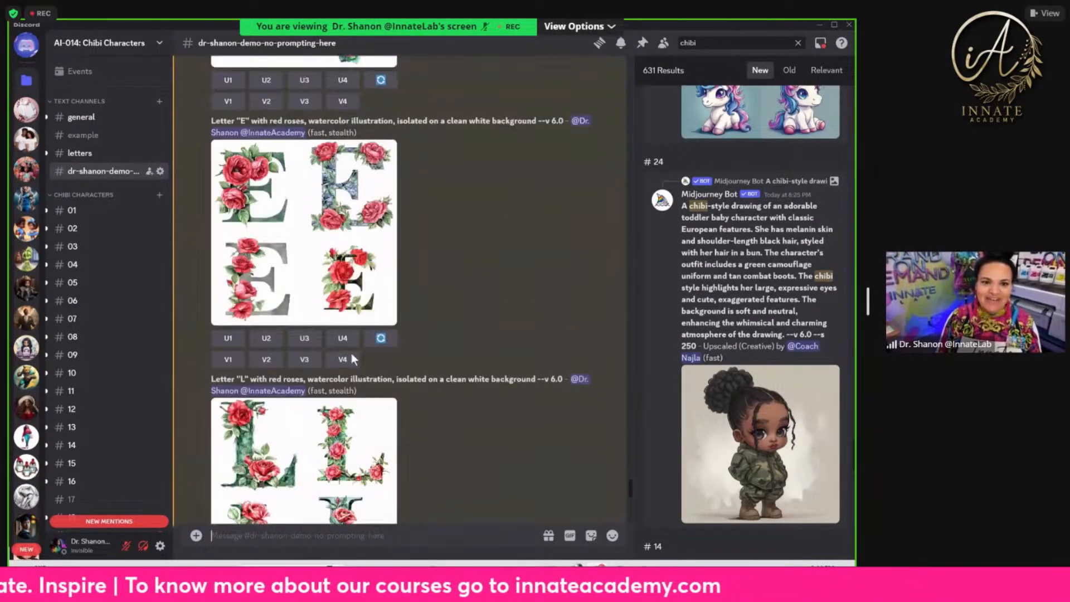
{"action": "scroll", "coordinate": [353, 359], "scroll_direction": "up", "scroll_amount": 5}
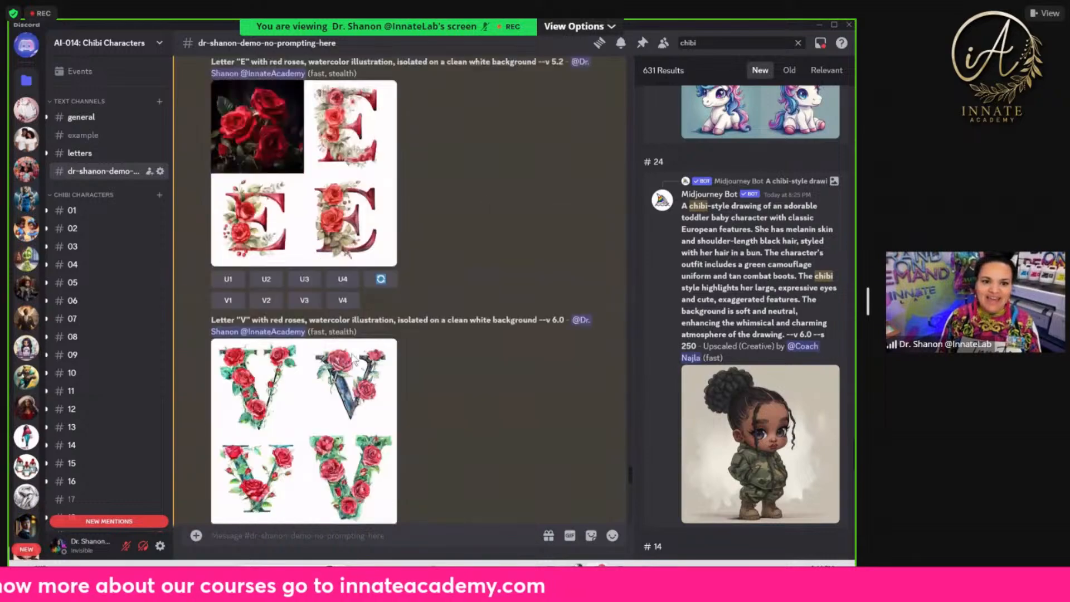
{"action": "scroll", "coordinate": [352, 359], "scroll_direction": "up", "scroll_amount": 15}
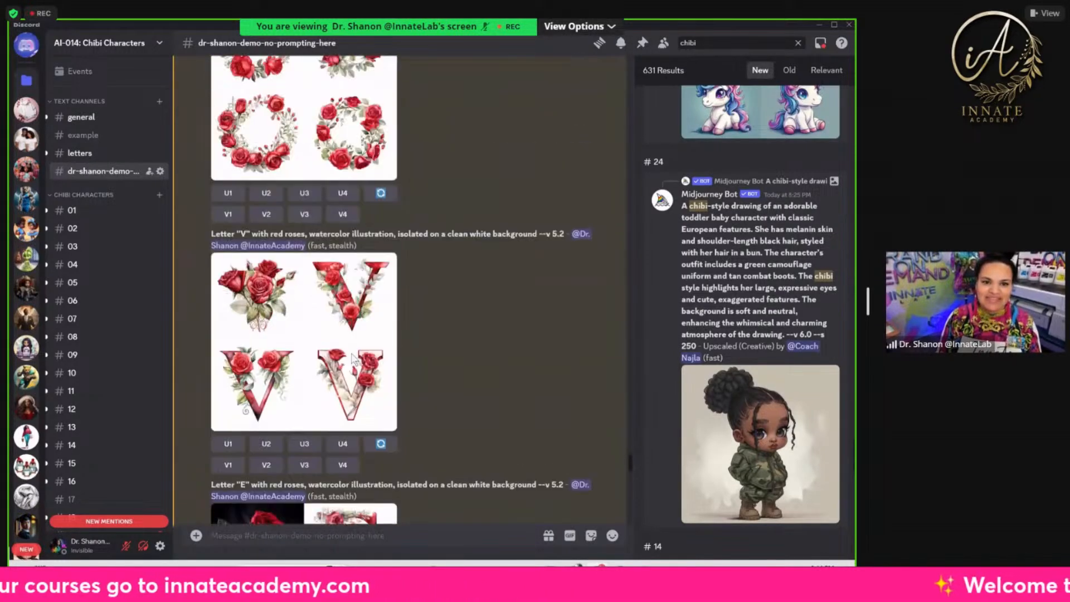
{"action": "scroll", "coordinate": [353, 359], "scroll_direction": "up", "scroll_amount": 5}
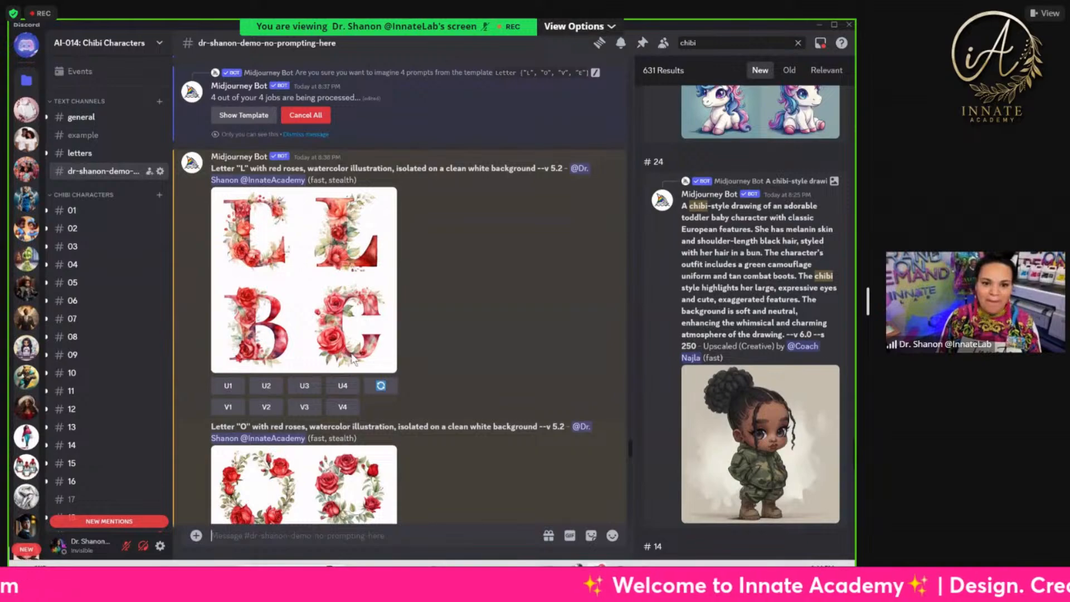
{"action": "scroll", "coordinate": [352, 358], "scroll_direction": "down", "scroll_amount": 10}
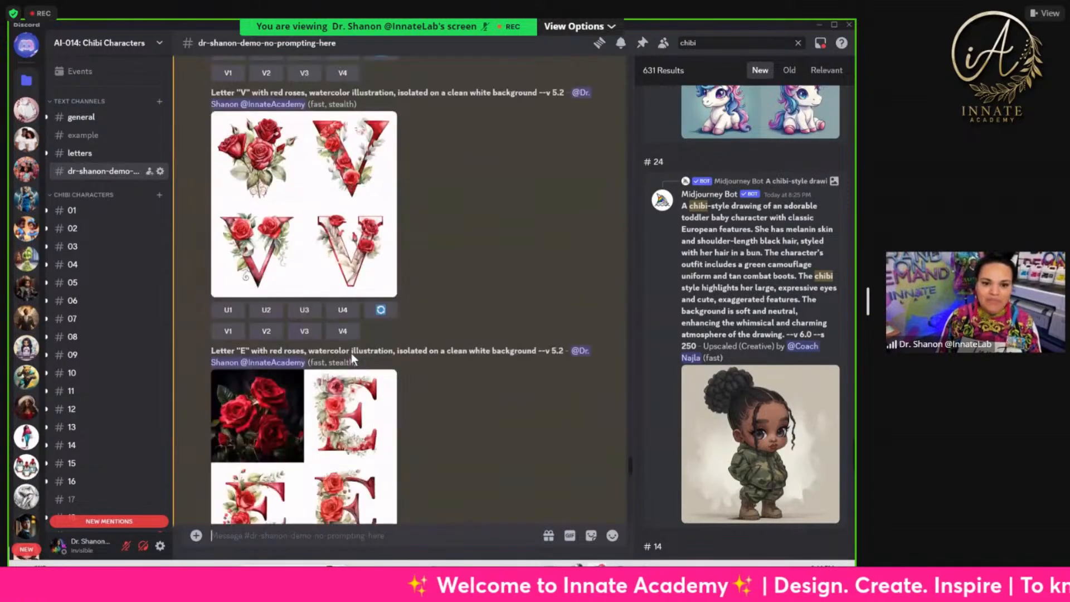
{"action": "scroll", "coordinate": [351, 358], "scroll_direction": "down", "scroll_amount": 20}
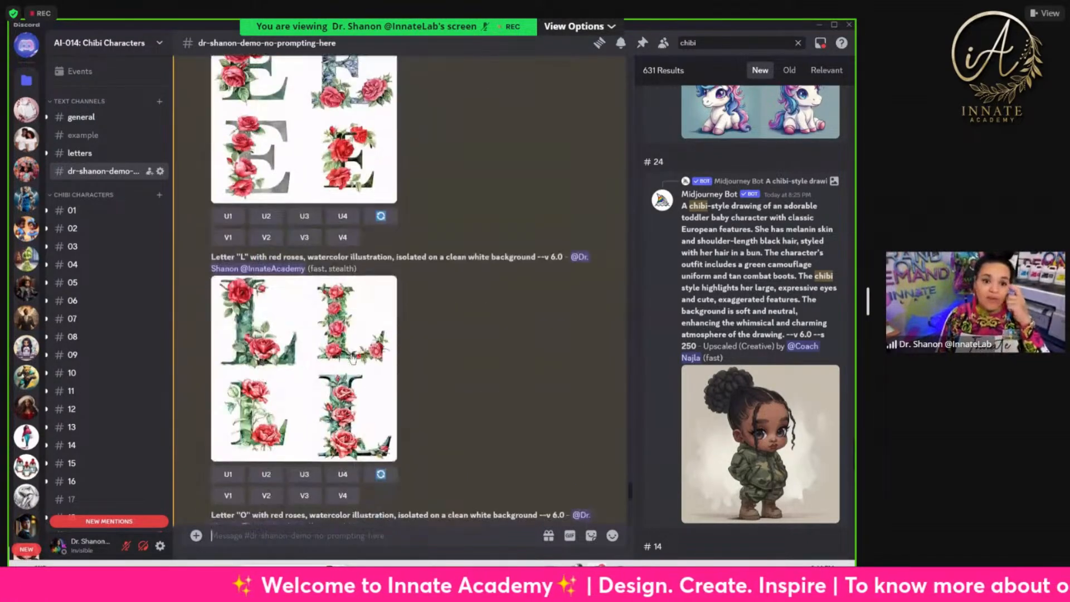
Copy the "LOVE" watercolor rose prompt, without its version parameters, from the earlier Midjourney job's template and close the template unchanged
{"action": "scroll", "coordinate": [352, 358], "scroll_direction": "down", "scroll_amount": 8}
{"action": "scroll", "coordinate": [357, 335], "scroll_direction": "up", "scroll_amount": 14}
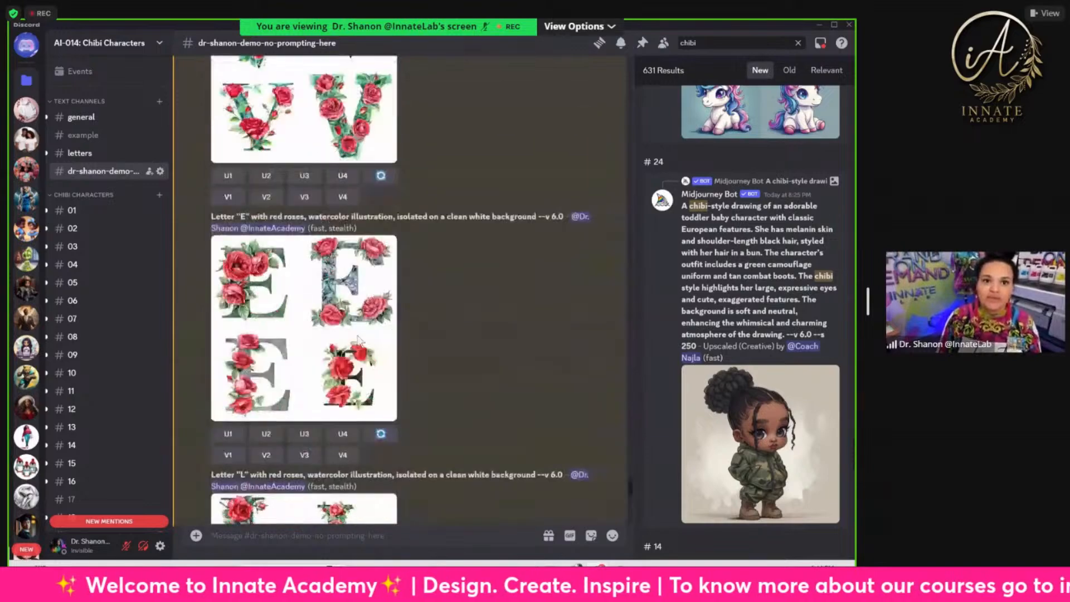
{"action": "scroll", "coordinate": [357, 338], "scroll_direction": "down", "scroll_amount": 15}
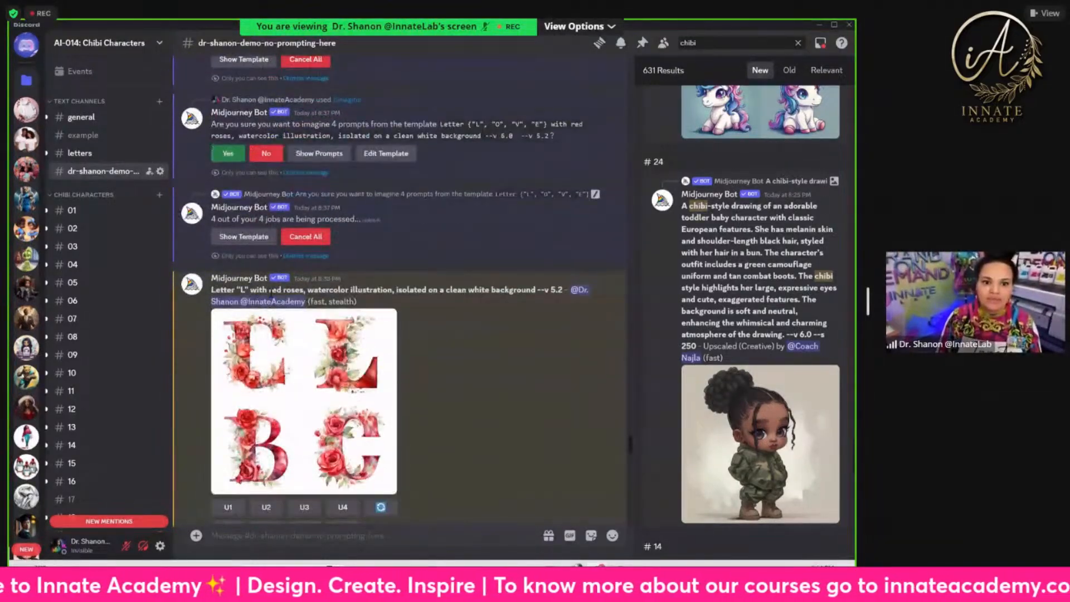
{"action": "scroll", "coordinate": [334, 251], "scroll_direction": "up", "scroll_amount": 1}
{"action": "left_click", "coordinate": [374, 223]}
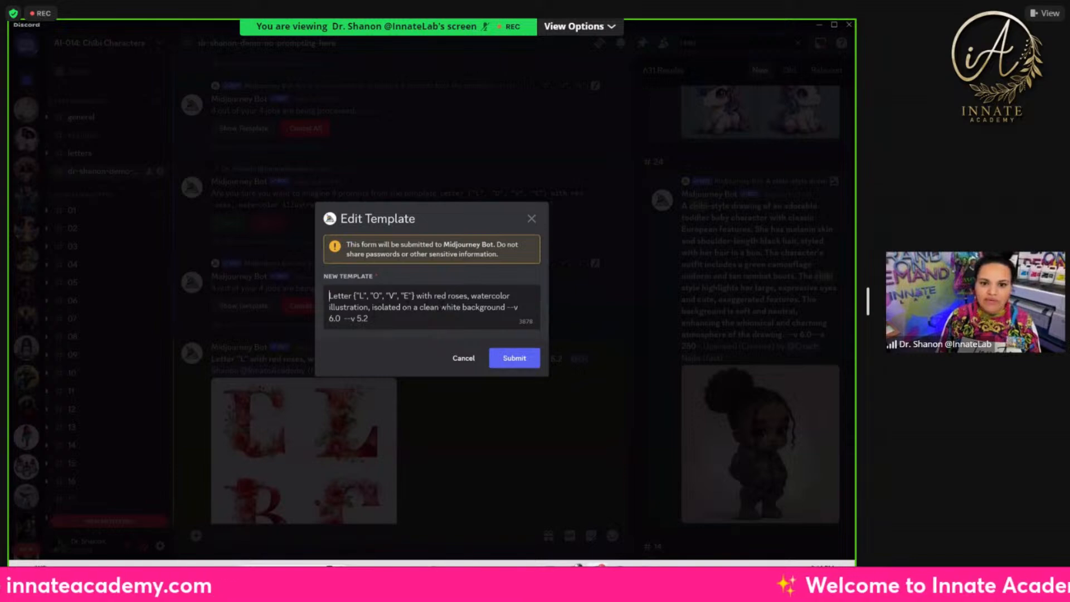
{"action": "left_click_drag", "start_coordinate": [506, 307], "coordinate": [338, 297]}
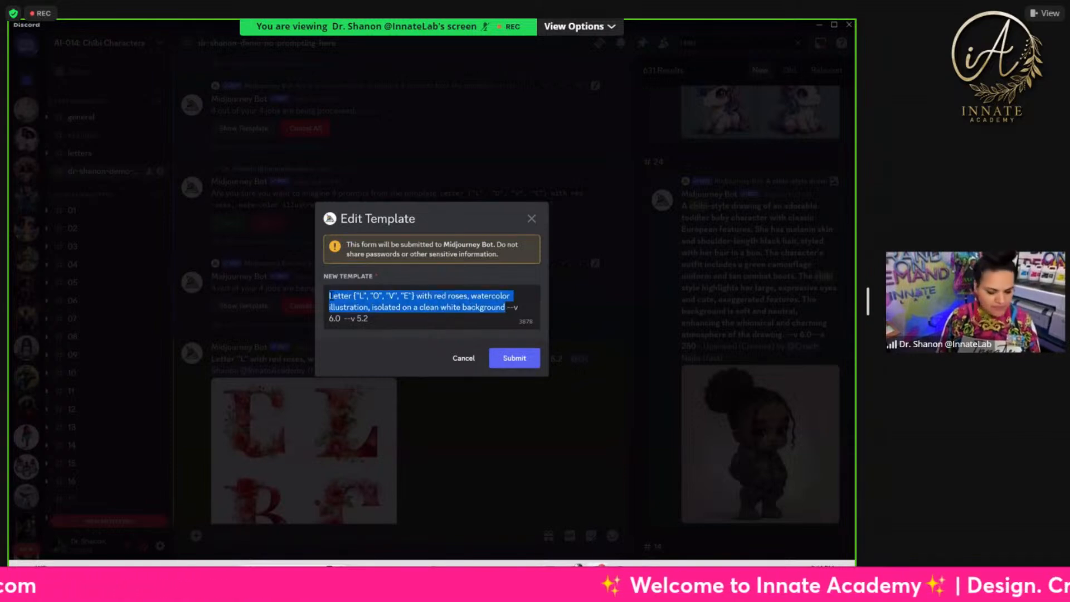
{"action": "left_click", "coordinate": [462, 358]}
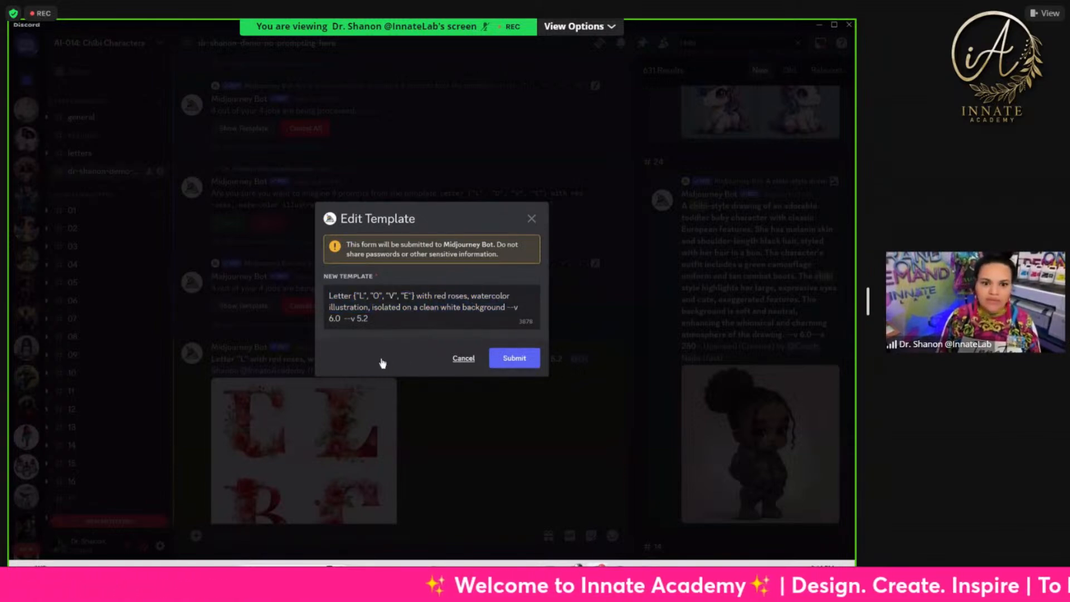
{"action": "scroll", "coordinate": [353, 508], "scroll_direction": "up", "scroll_amount": 10}
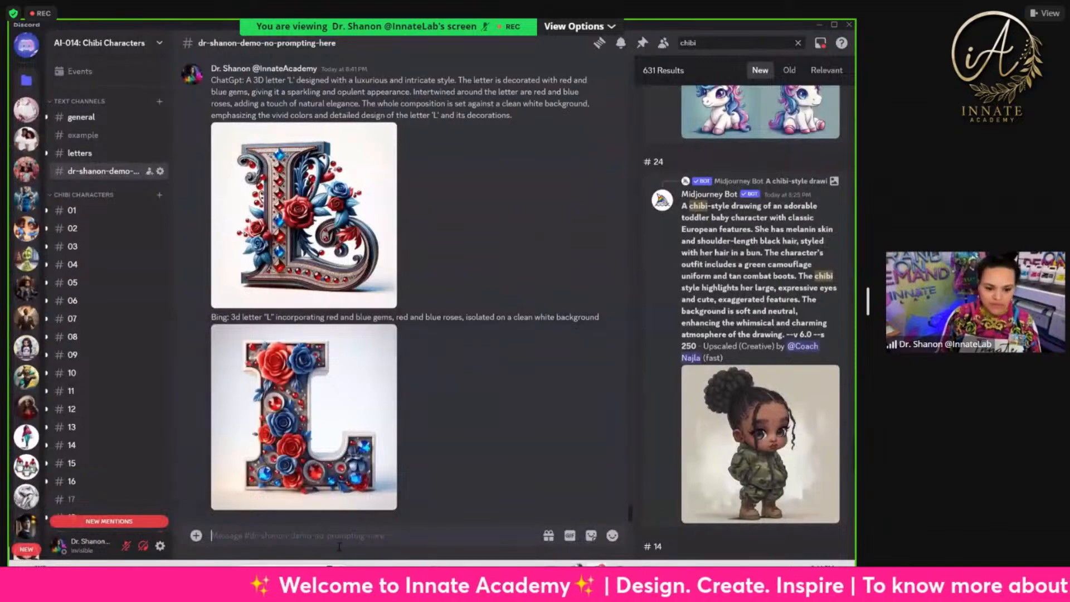
{"action": "type", "text": "/i"}
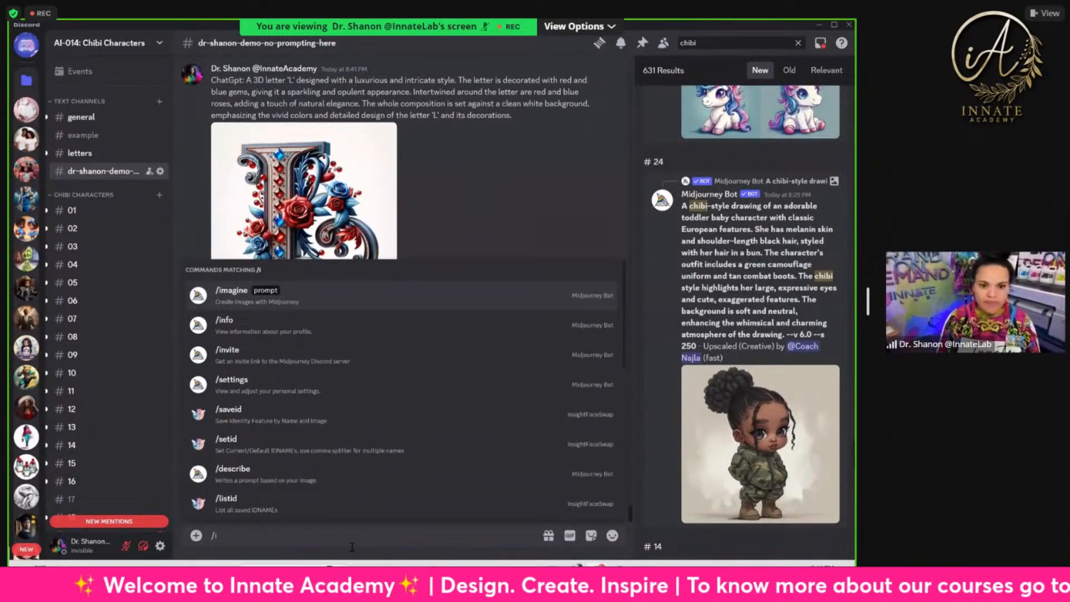
{"action": "type", "text": "Letter {\"L\", \"O\", \"V\", \"E\"} with red roses, watercolor illustration, isolated on a clean white background"}
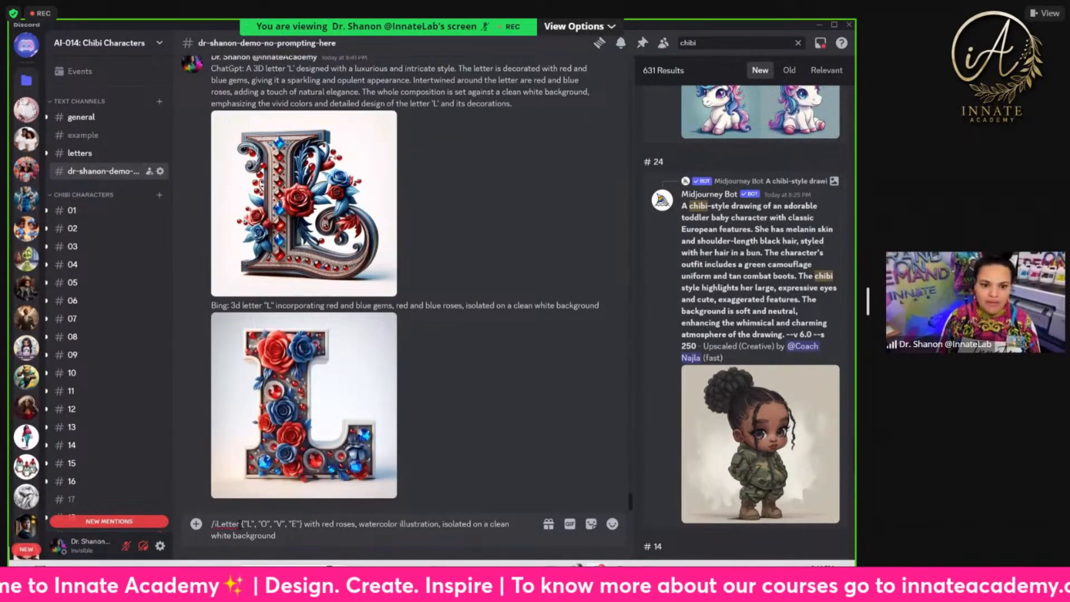
{"action": "left_click", "coordinate": [216, 525]}
{"action": "key", "text": "BackSpace"}
{"action": "key", "text": "BackSpace"}
{"action": "left_click_drag", "start_coordinate": [212, 524], "coordinate": [267, 535]}
{"action": "key", "text": "ctrl+c"}
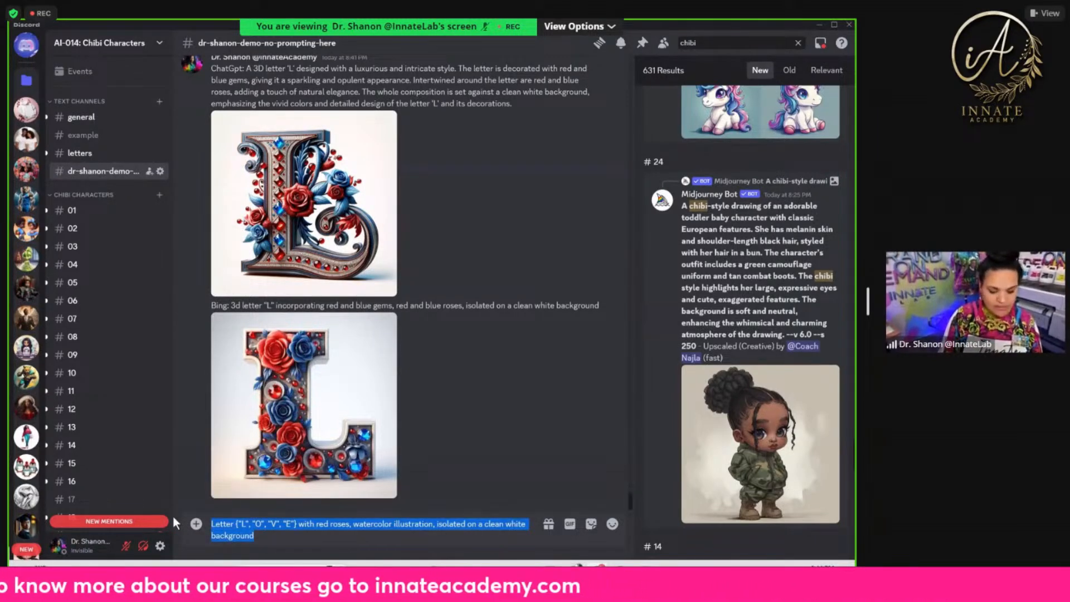
Start an /imagine command with the copied prompt: Letter {"L", "O", "V", "E"} with red roses, watercolor illustration, isolated on a clean white background
{"action": "type", "text": "/i"}
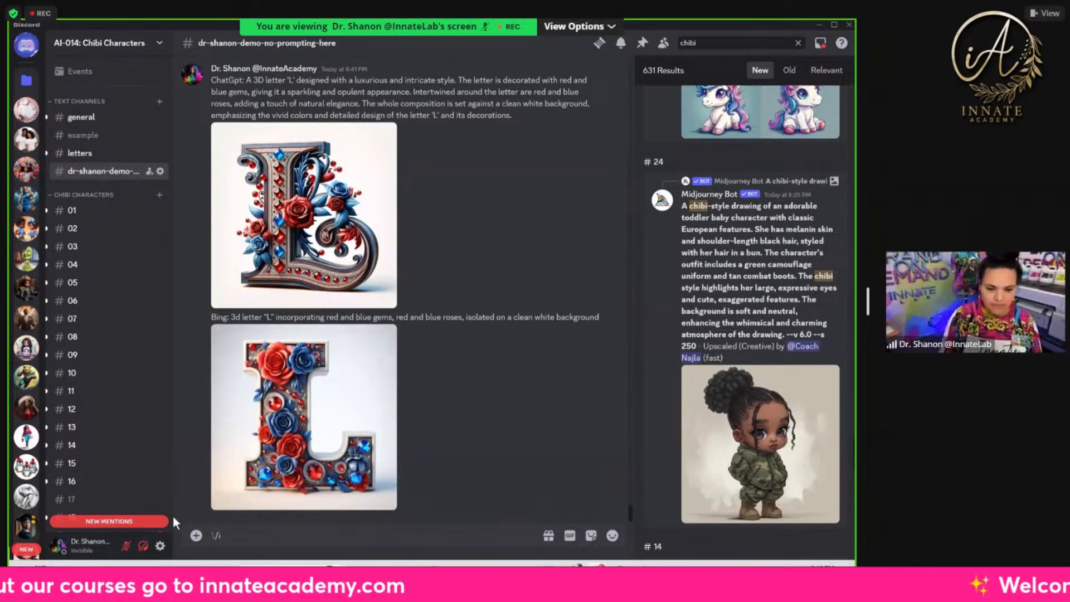
{"action": "key", "text": "BackSpace"}
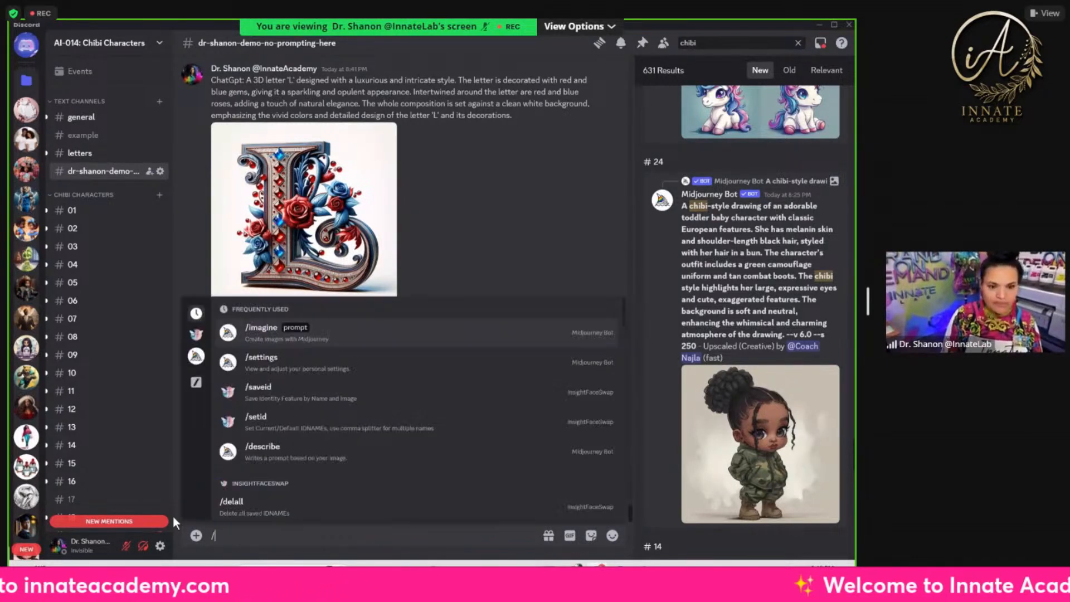
{"action": "type", "text": "i"}
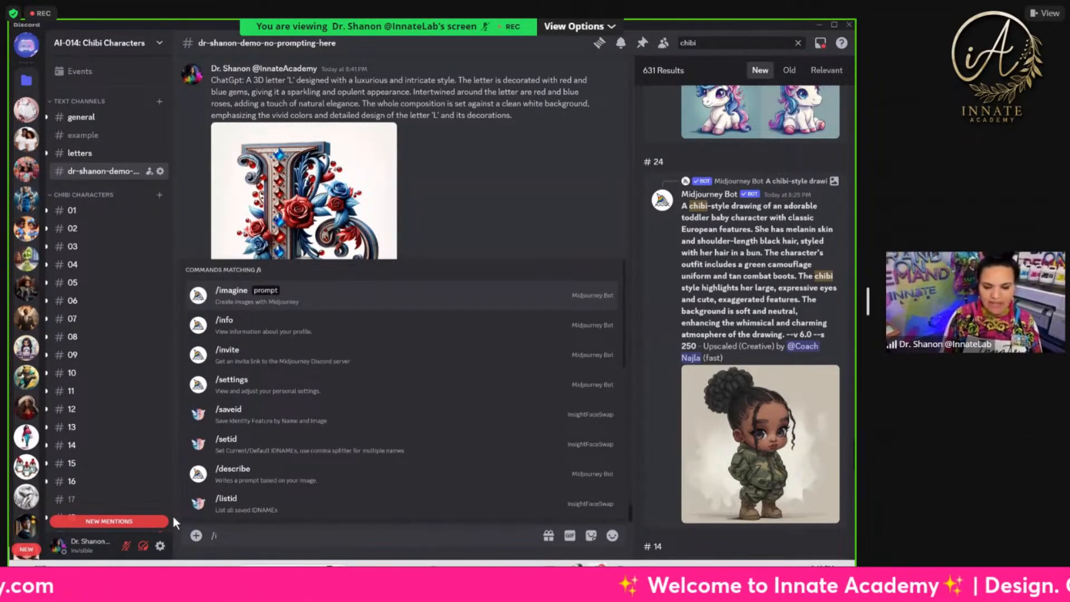
{"action": "key", "text": "Return"}
{"action": "key", "text": "ctrl+v"}
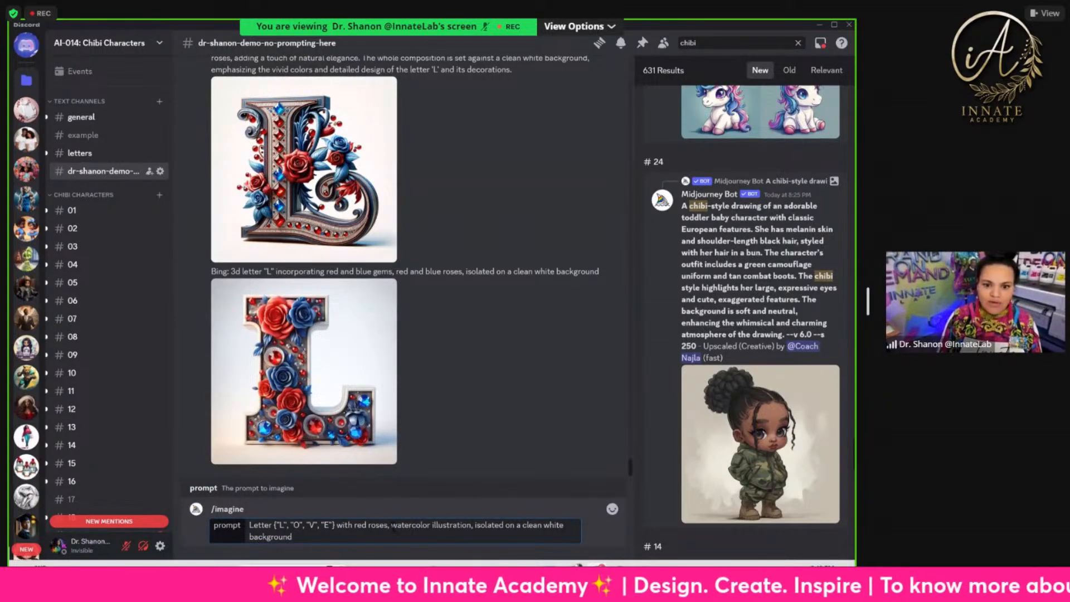
Replace "watercolor" with "2d flat" in the rose letter prompt and submit it to Midjourney
{"action": "left_click_drag", "start_coordinate": [392, 526], "coordinate": [430, 527]}
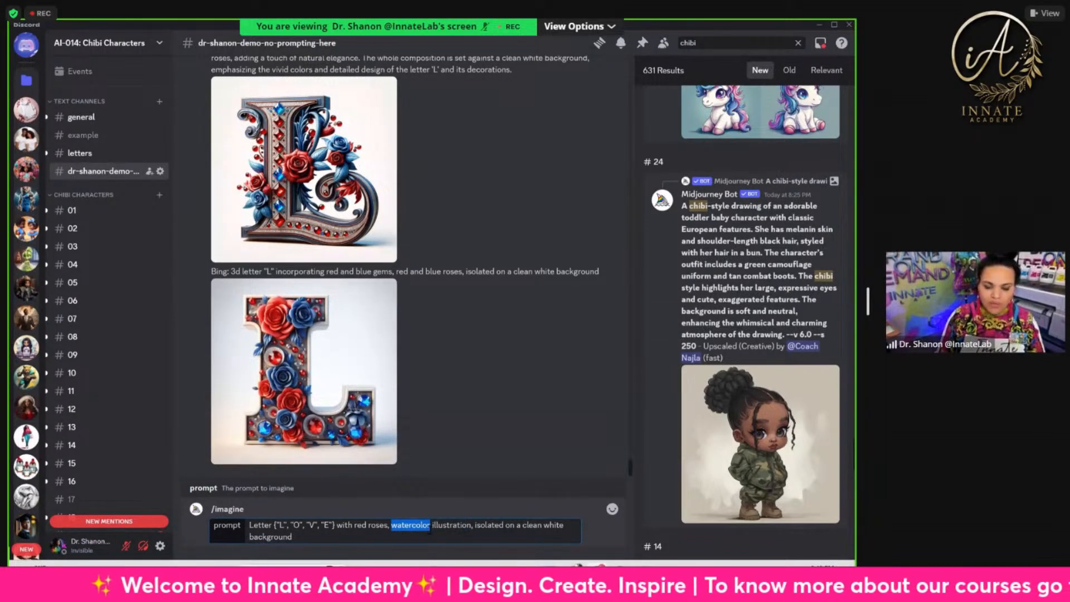
{"action": "key", "text": "BackSpace"}
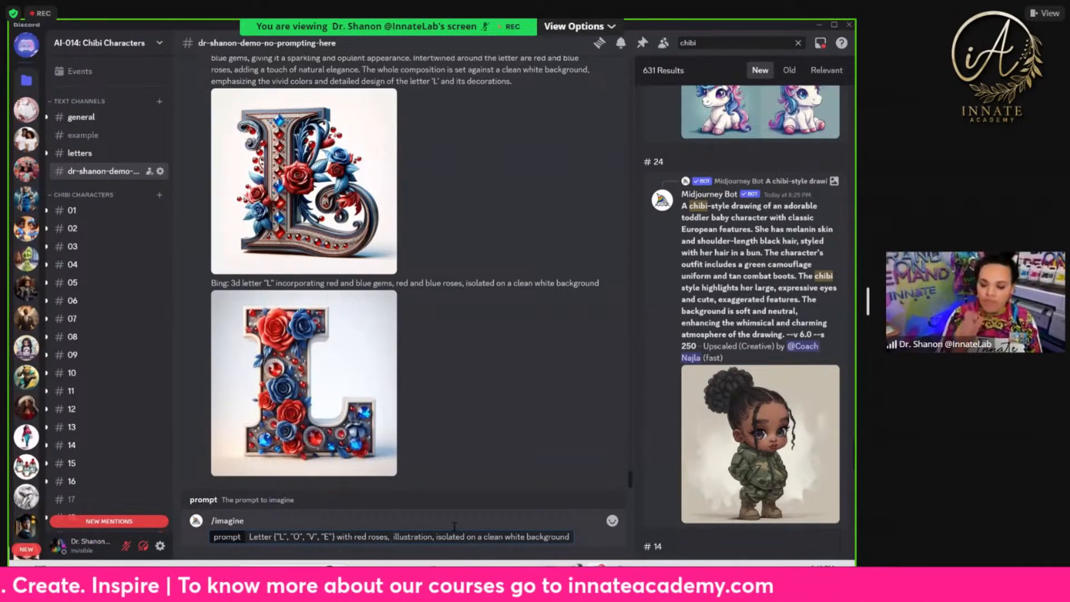
{"action": "type", "text": "2"}
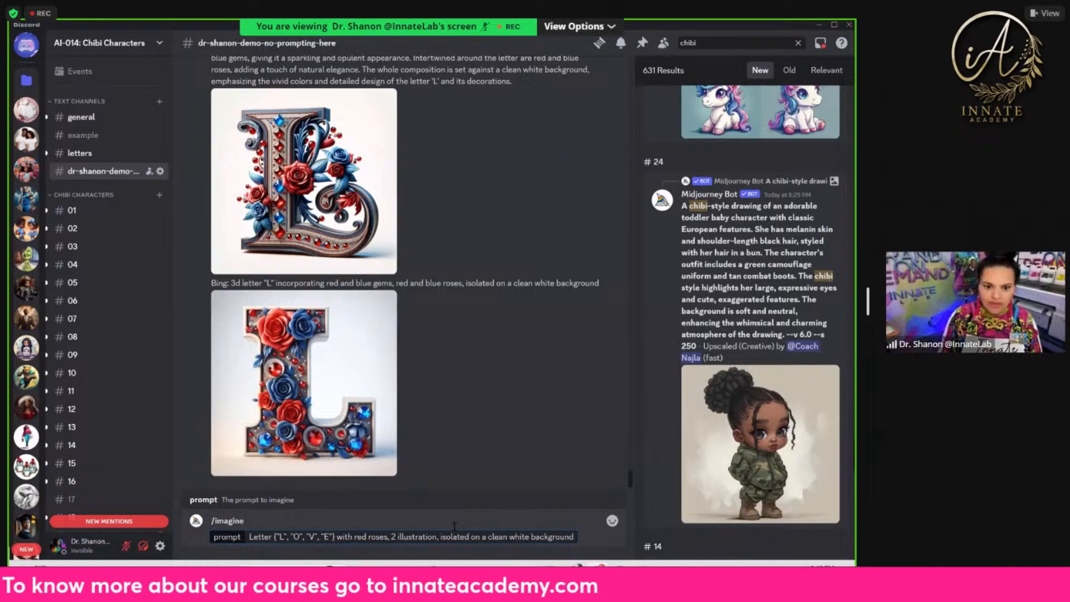
{"action": "type", "text": "d flat"}
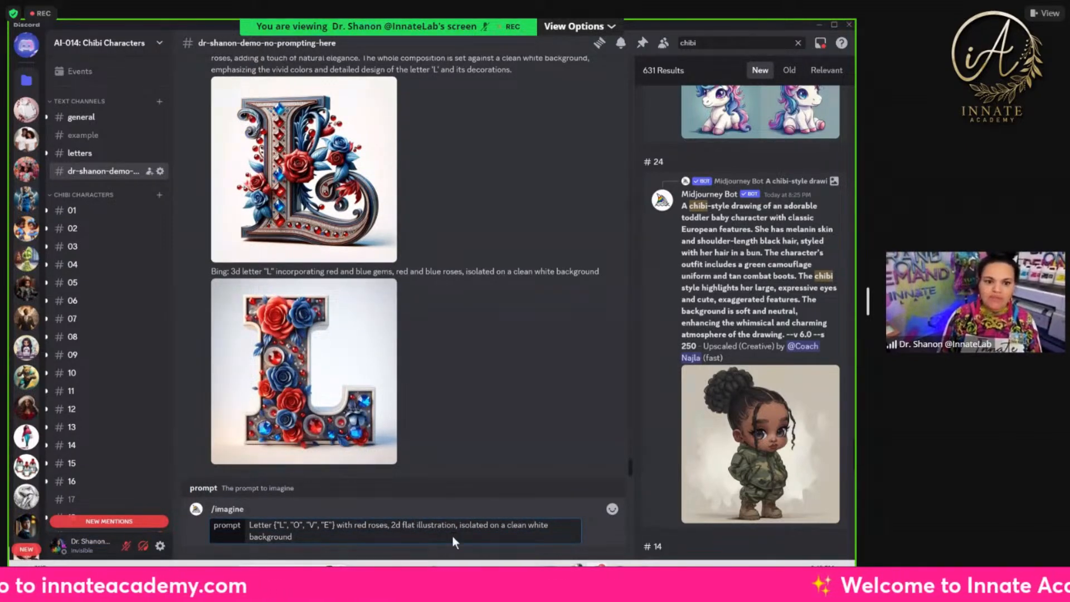
{"action": "key", "text": "Return"}
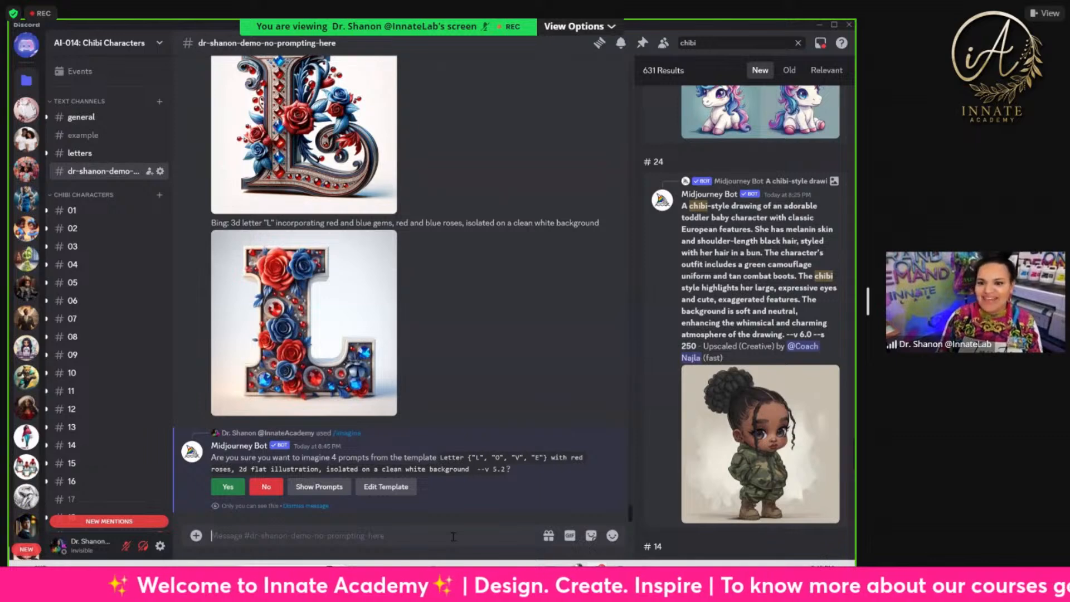
Examine the enlarged camouflage-outfit chibi images and look through the rest of the second page of search results
{"action": "left_click", "coordinate": [761, 470]}
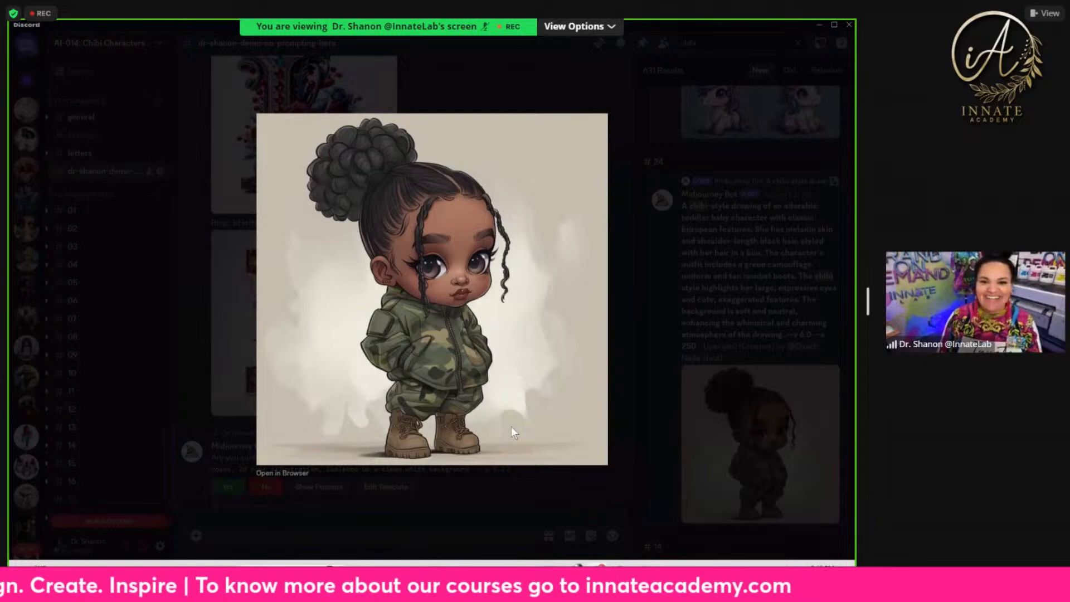
{"action": "left_click", "coordinate": [785, 471]}
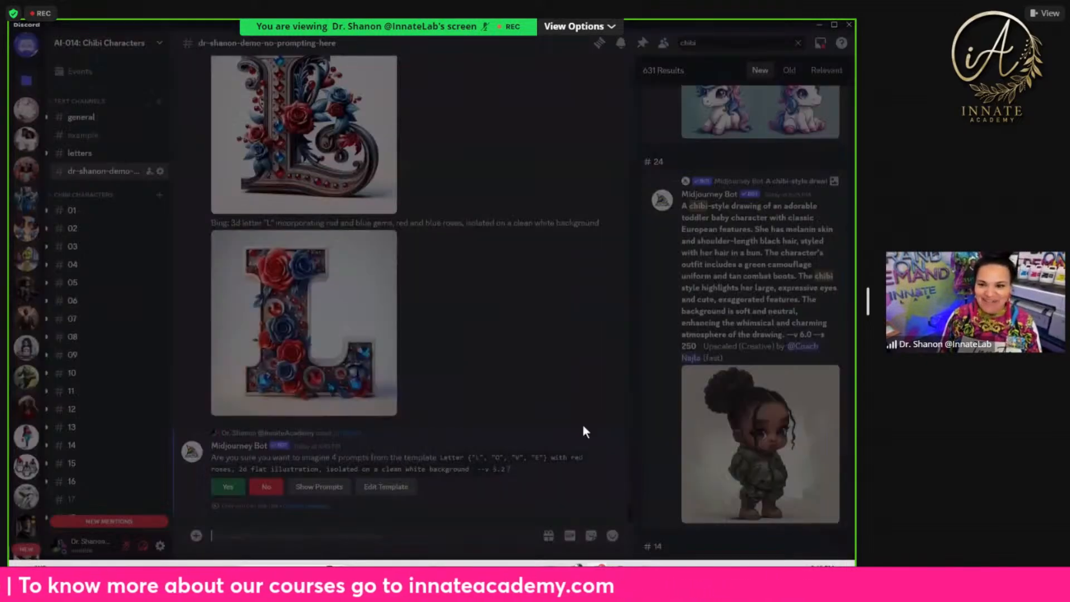
{"action": "scroll", "coordinate": [804, 427], "scroll_direction": "down", "scroll_amount": 10}
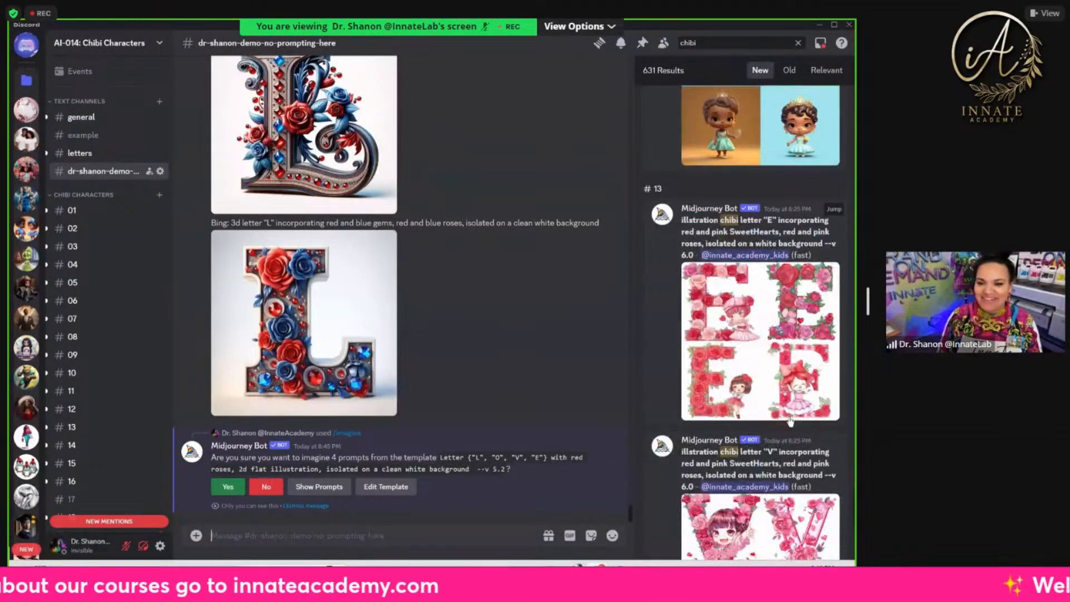
{"action": "scroll", "coordinate": [790, 430], "scroll_direction": "down", "scroll_amount": 1}
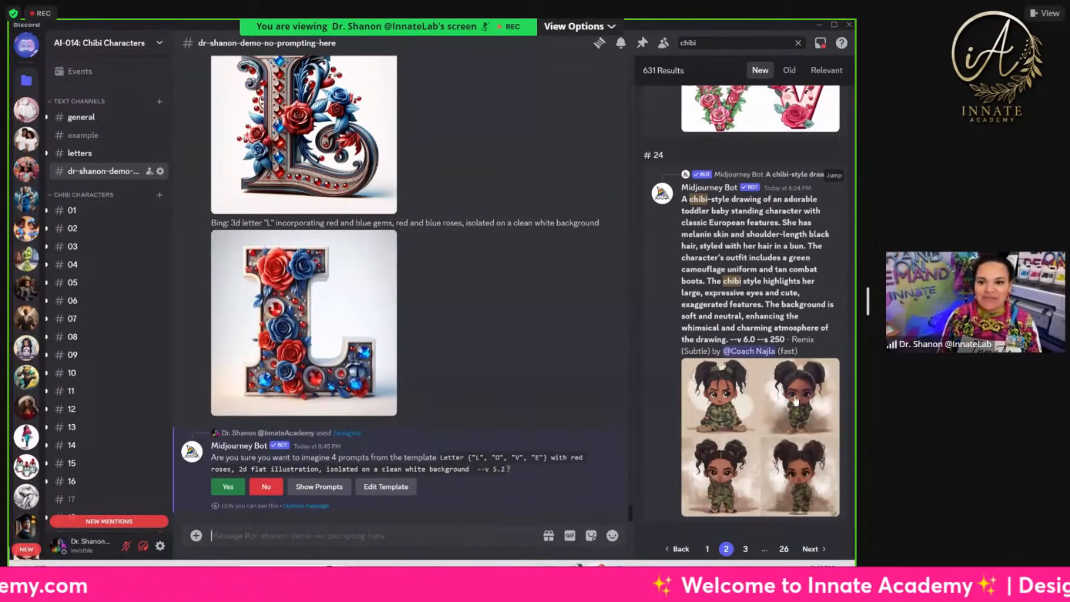
{"action": "left_click", "coordinate": [735, 415]}
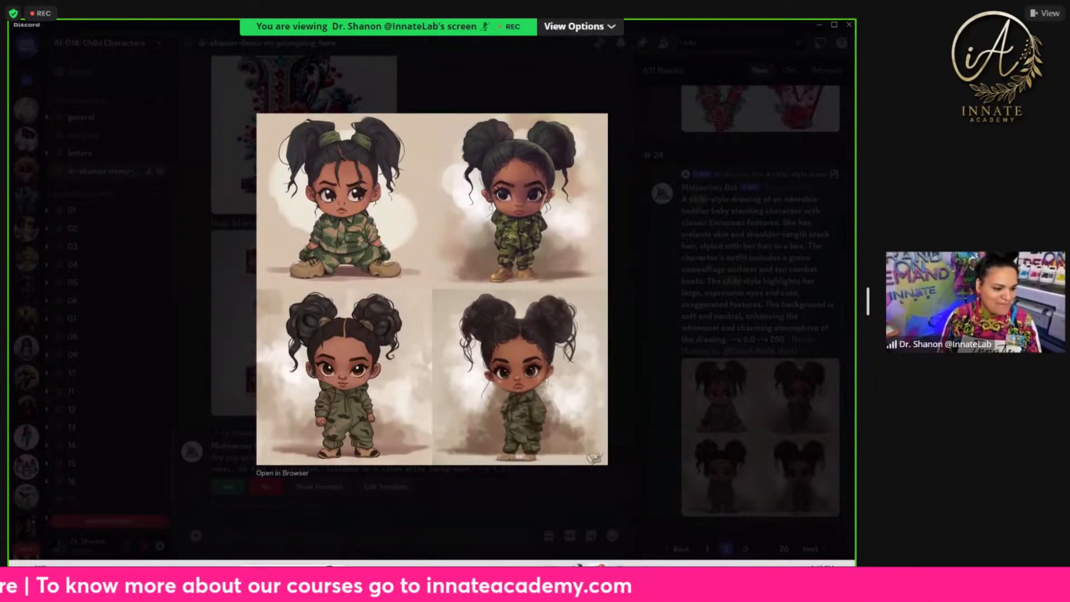
{"action": "left_click", "coordinate": [629, 389]}
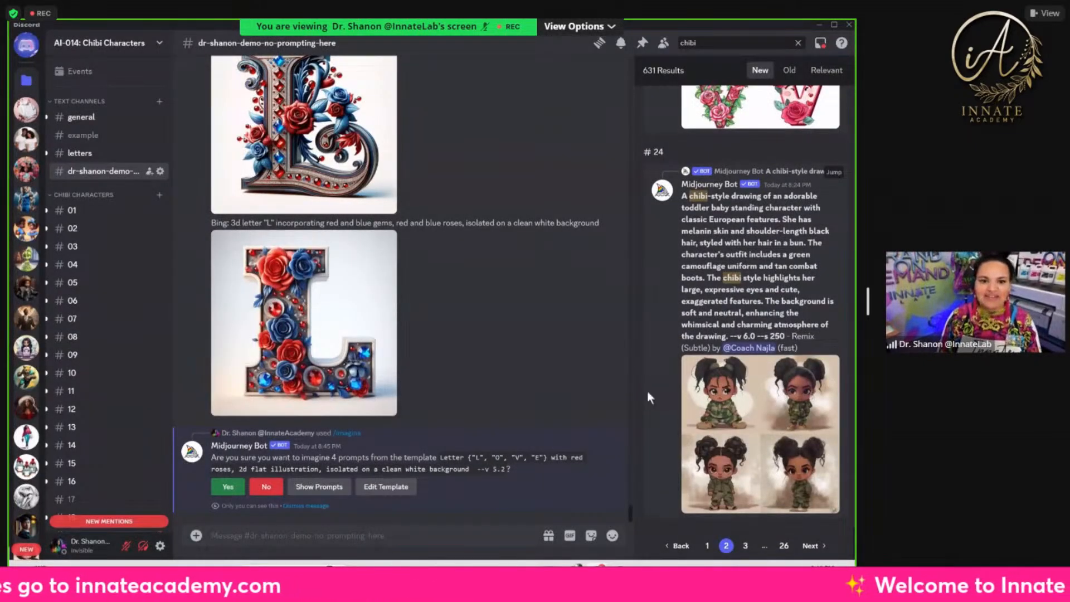
{"action": "scroll", "coordinate": [648, 392], "scroll_direction": "up", "scroll_amount": 5}
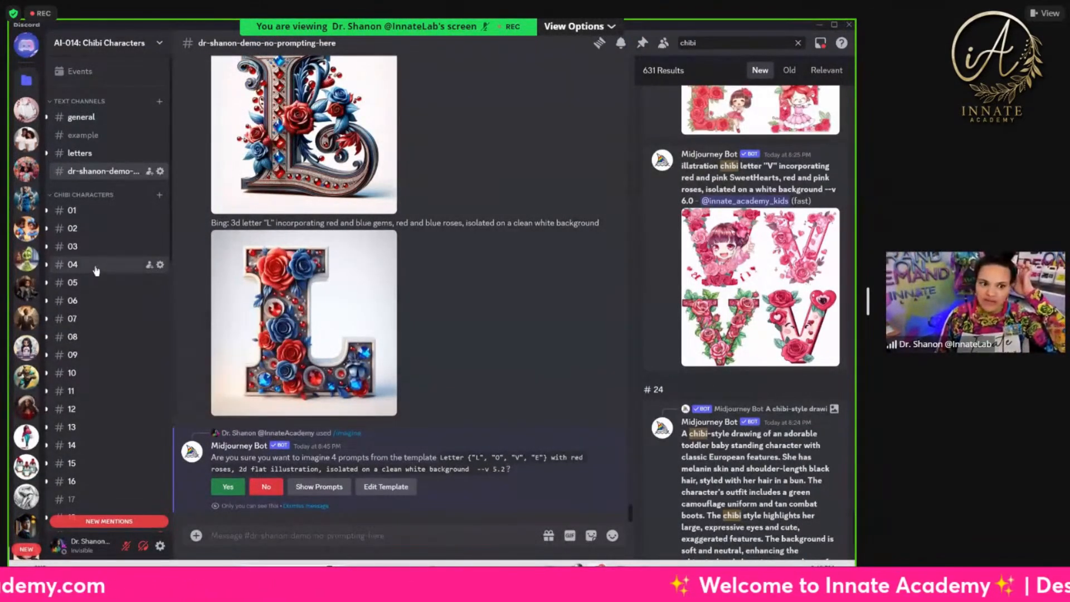
Look through chibi character channels 05, 06 and 10 for the images posted there
{"action": "left_click", "coordinate": [98, 289]}
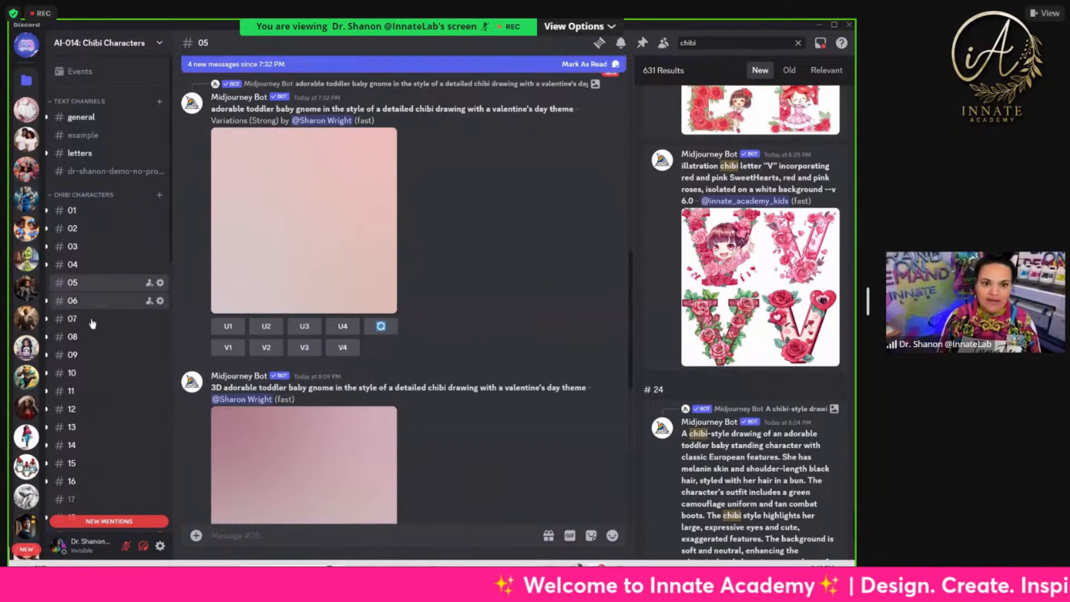
{"action": "left_click", "coordinate": [89, 301]}
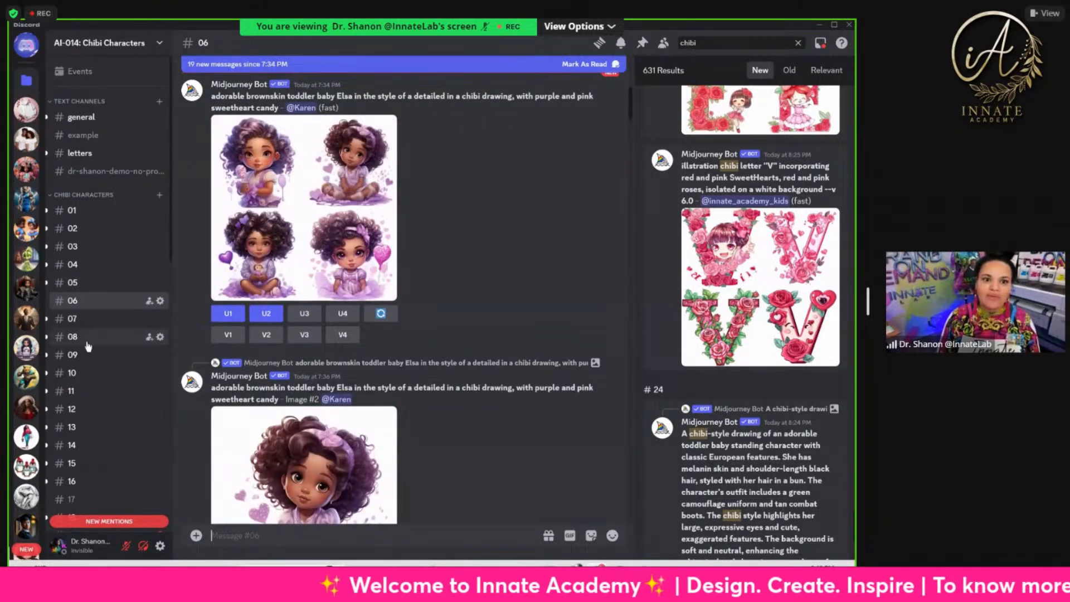
{"action": "scroll", "coordinate": [368, 356], "scroll_direction": "down", "scroll_amount": 6}
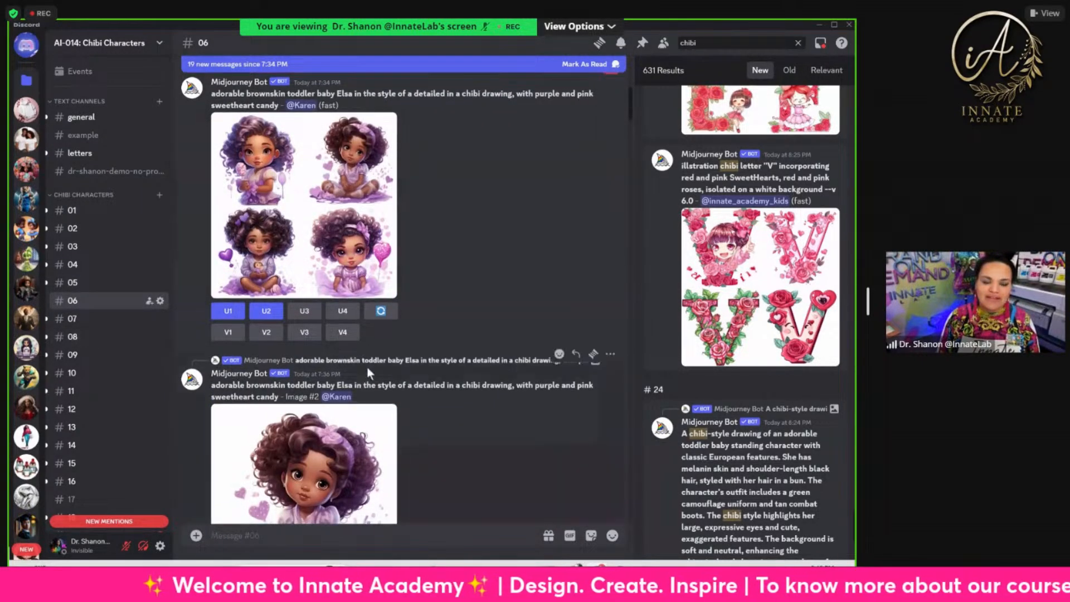
{"action": "scroll", "coordinate": [368, 373], "scroll_direction": "down", "scroll_amount": 5}
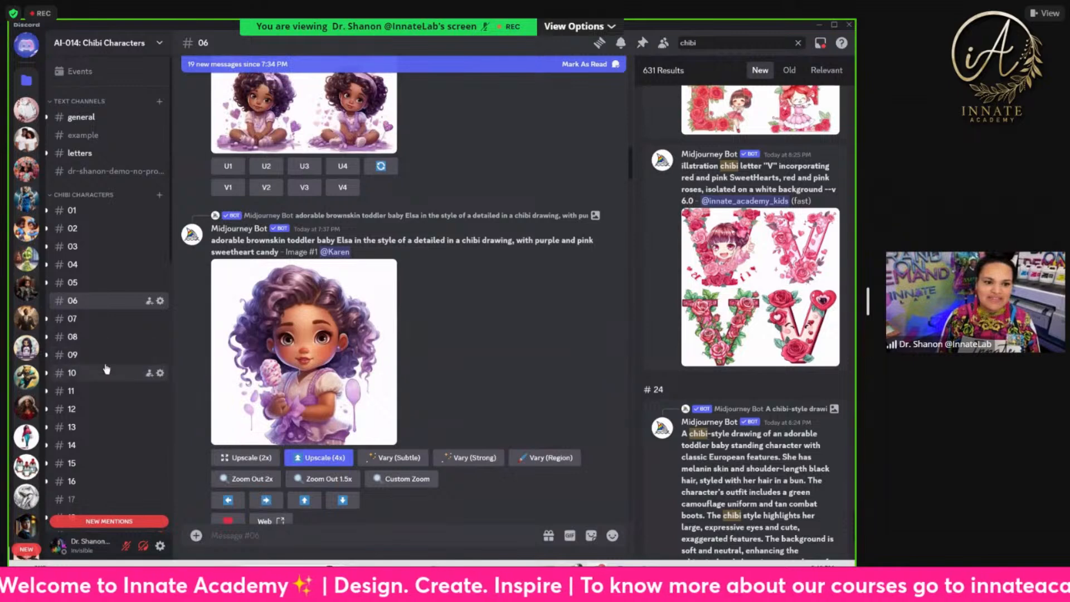
{"action": "left_click", "coordinate": [105, 370]}
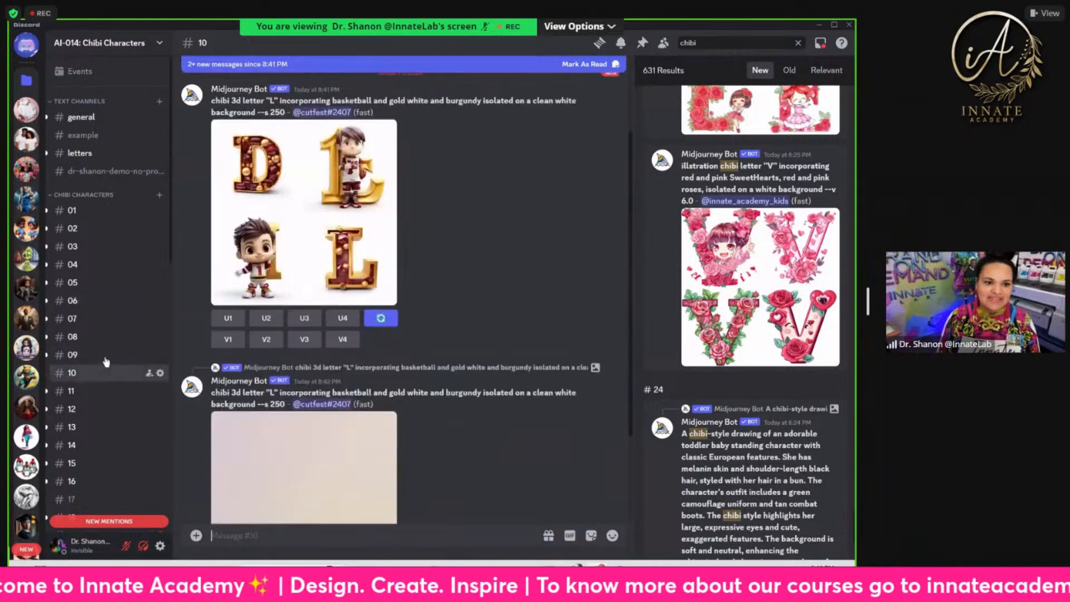
Review channel 01 through to its newest letter images, and open channel 02 to look through its panda artwork
{"action": "left_click", "coordinate": [86, 214]}
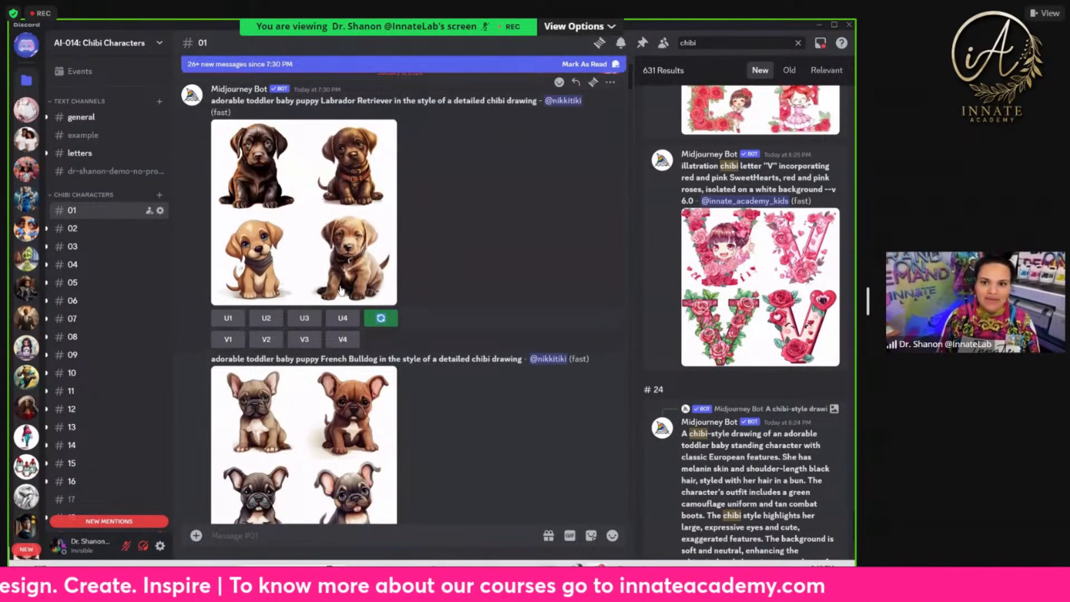
{"action": "left_click_drag", "start_coordinate": [627, 82], "coordinate": [608, 535]}
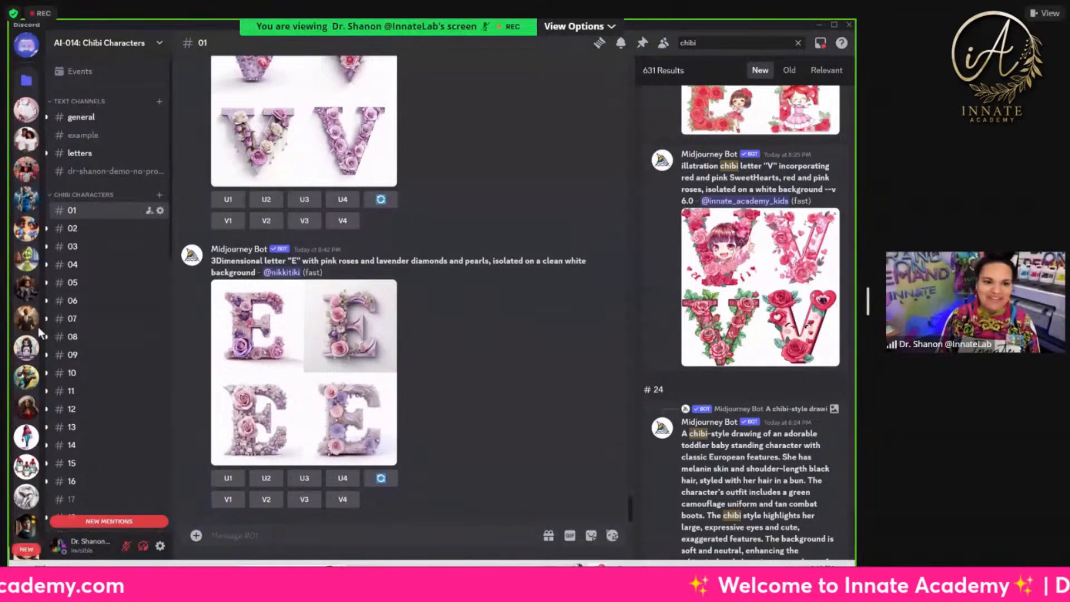
{"action": "left_click", "coordinate": [111, 228]}
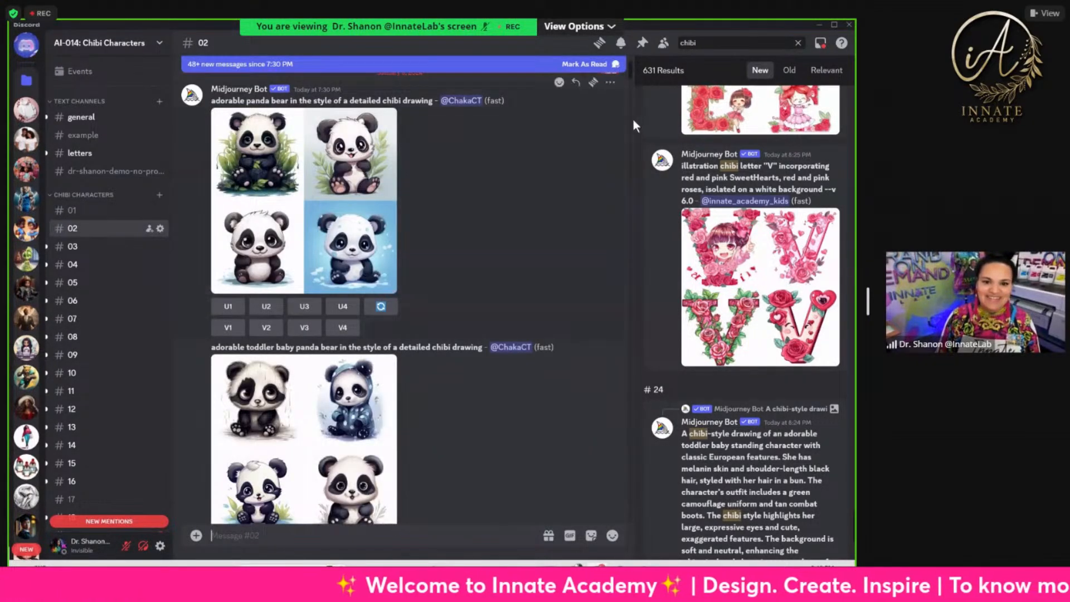
{"action": "scroll", "coordinate": [623, 188], "scroll_direction": "down", "scroll_amount": 10}
{"action": "scroll", "coordinate": [620, 195], "scroll_direction": "down", "scroll_amount": 15}
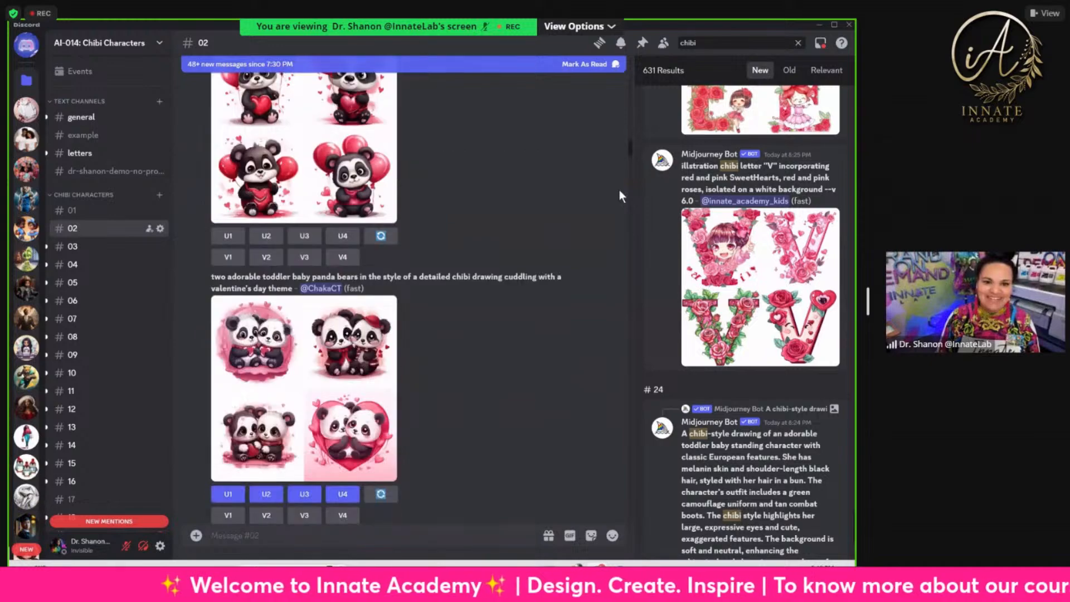
{"action": "scroll", "coordinate": [617, 195], "scroll_direction": "down", "scroll_amount": 15}
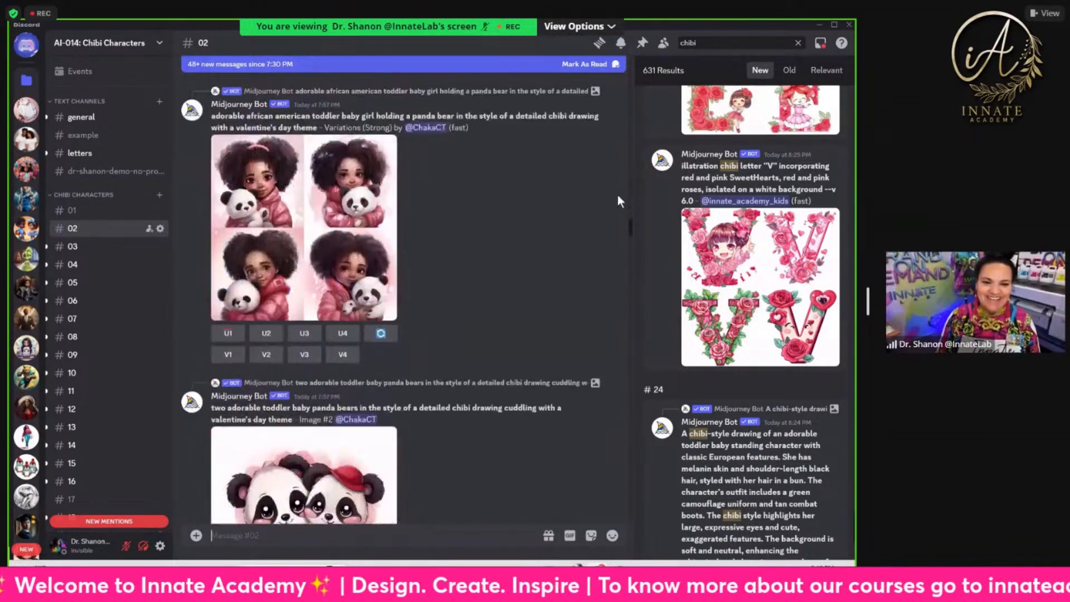
{"action": "scroll", "coordinate": [617, 196], "scroll_direction": "down", "scroll_amount": 15}
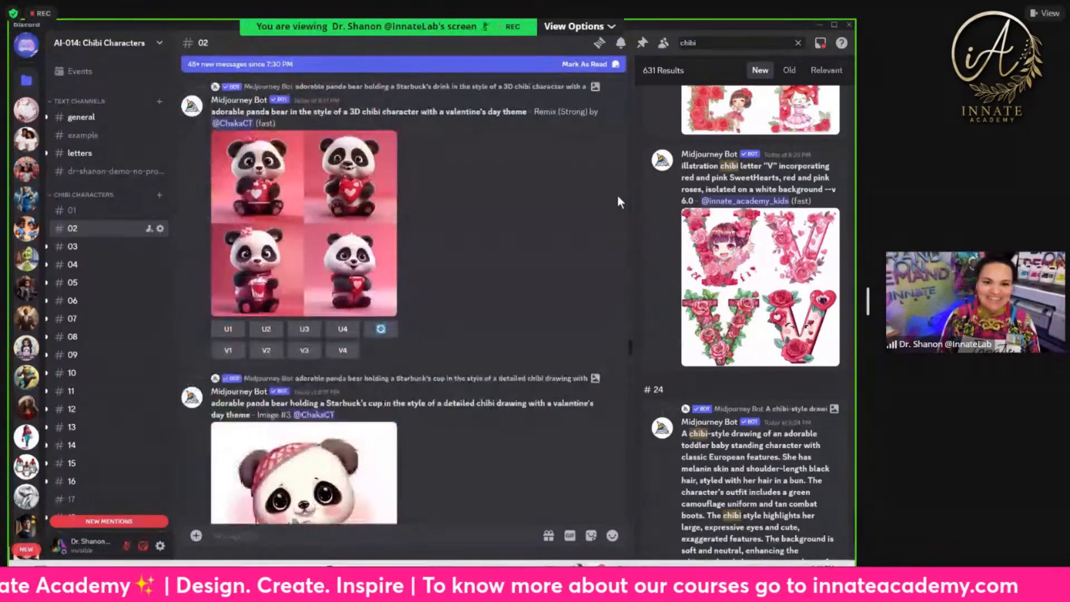
Examine channel 02's panda with a Starbucks cup and its letter designs made of red and pink roses
{"action": "scroll", "coordinate": [620, 192], "scroll_direction": "up", "scroll_amount": 15}
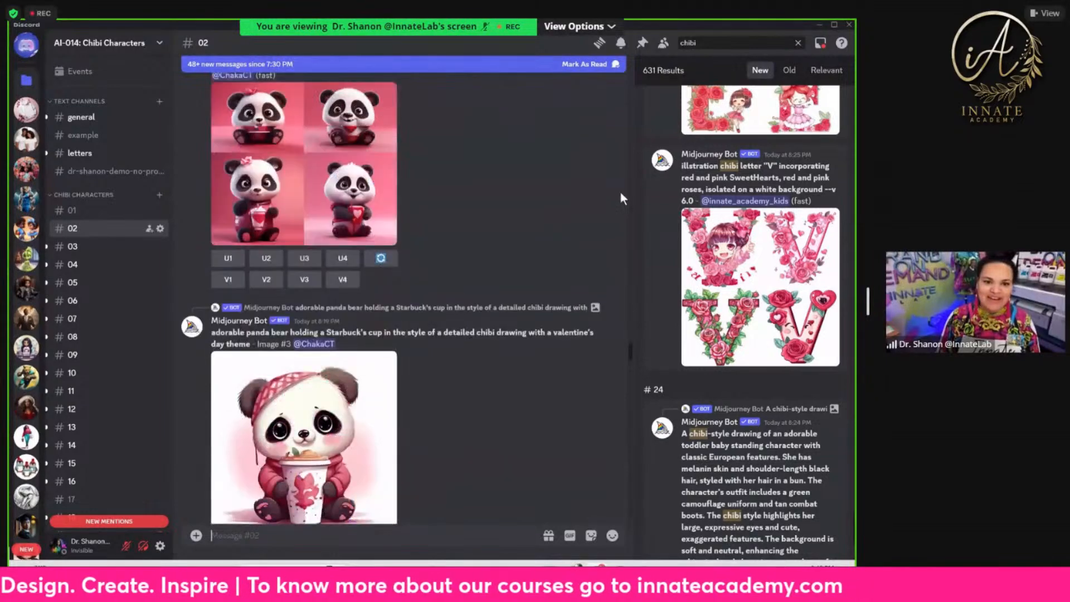
{"action": "scroll", "coordinate": [622, 190], "scroll_direction": "down", "scroll_amount": 15}
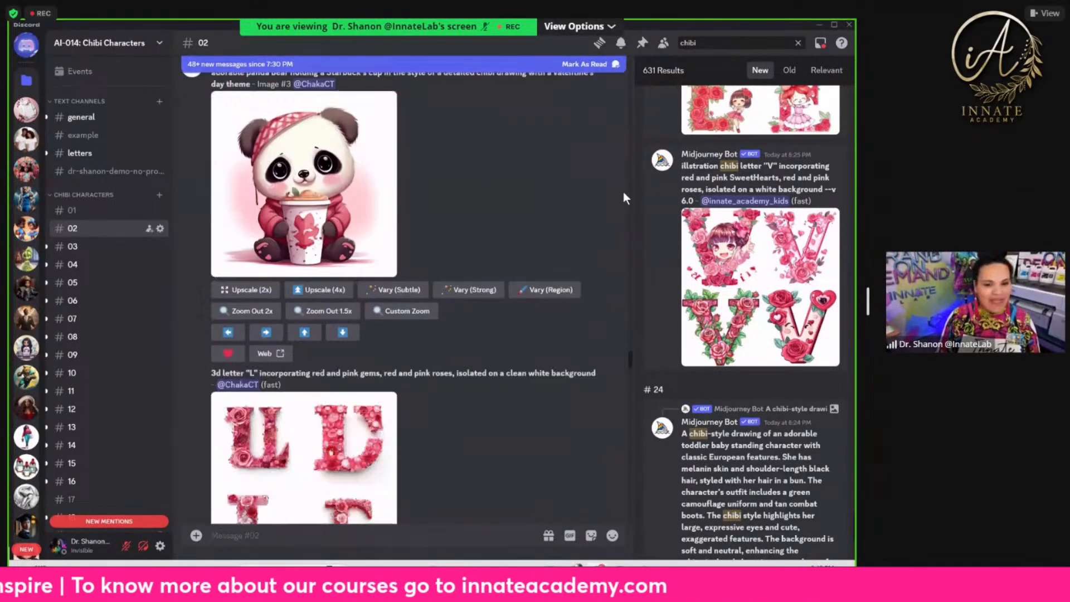
{"action": "scroll", "coordinate": [622, 202], "scroll_direction": "down", "scroll_amount": 15}
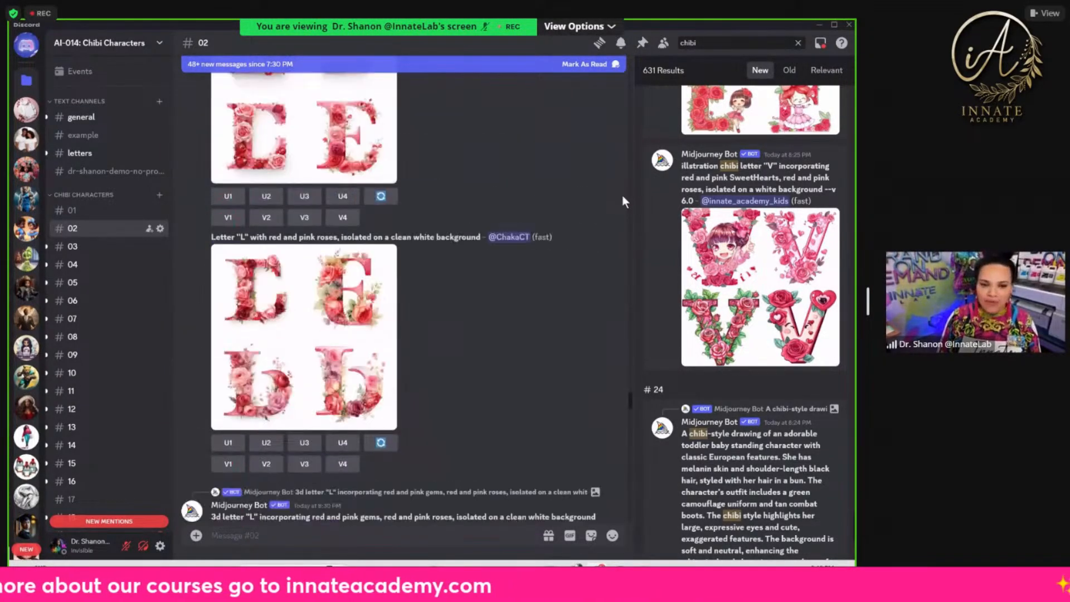
{"action": "scroll", "coordinate": [622, 199], "scroll_direction": "down", "scroll_amount": 10}
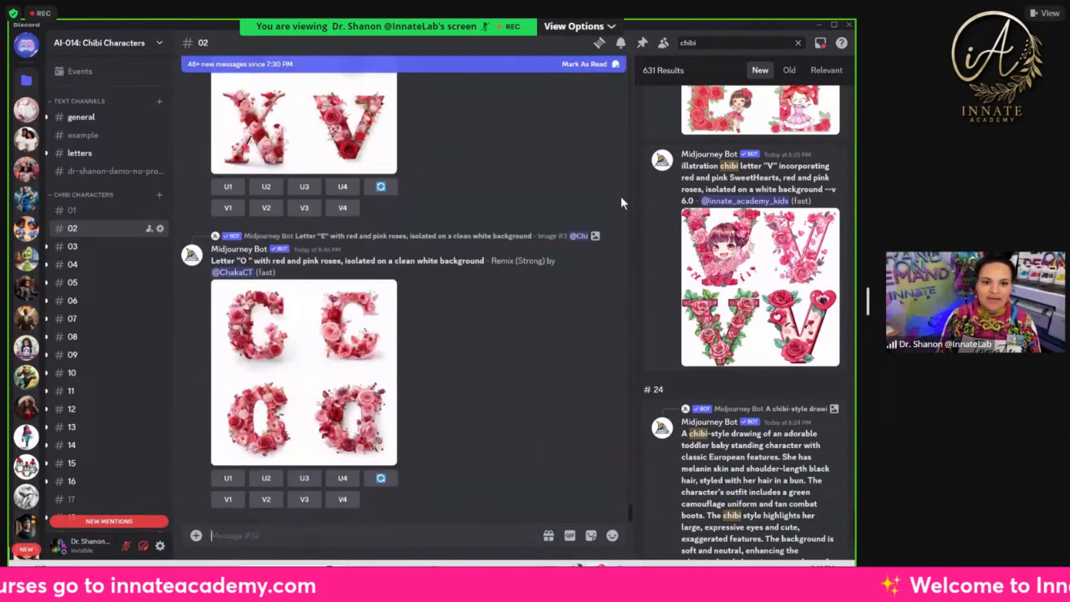
{"action": "scroll", "coordinate": [620, 193], "scroll_direction": "up", "scroll_amount": 5}
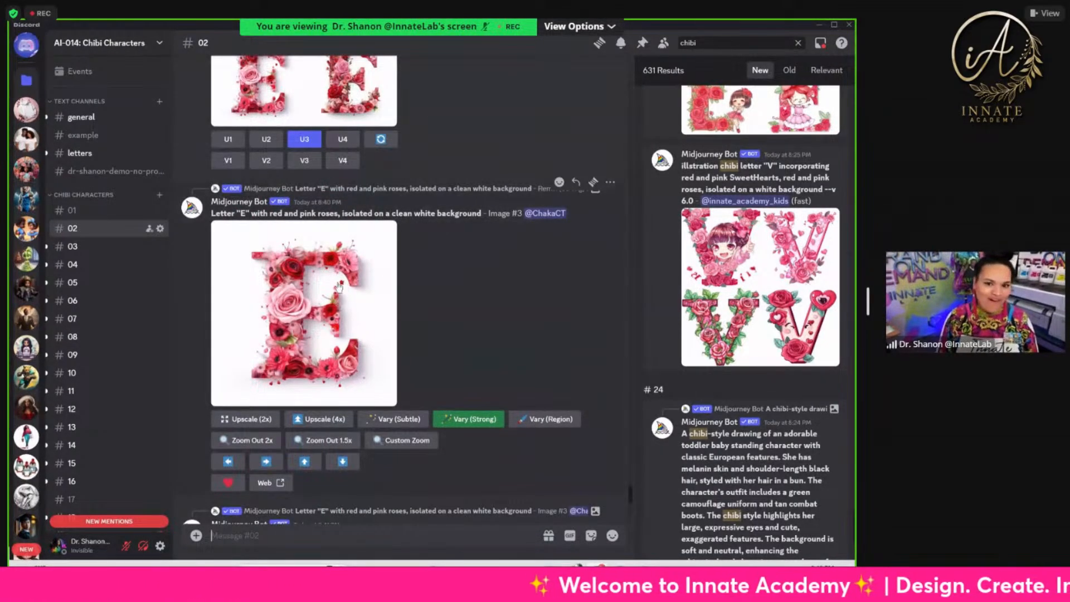
{"action": "scroll", "coordinate": [341, 293], "scroll_direction": "up", "scroll_amount": 5}
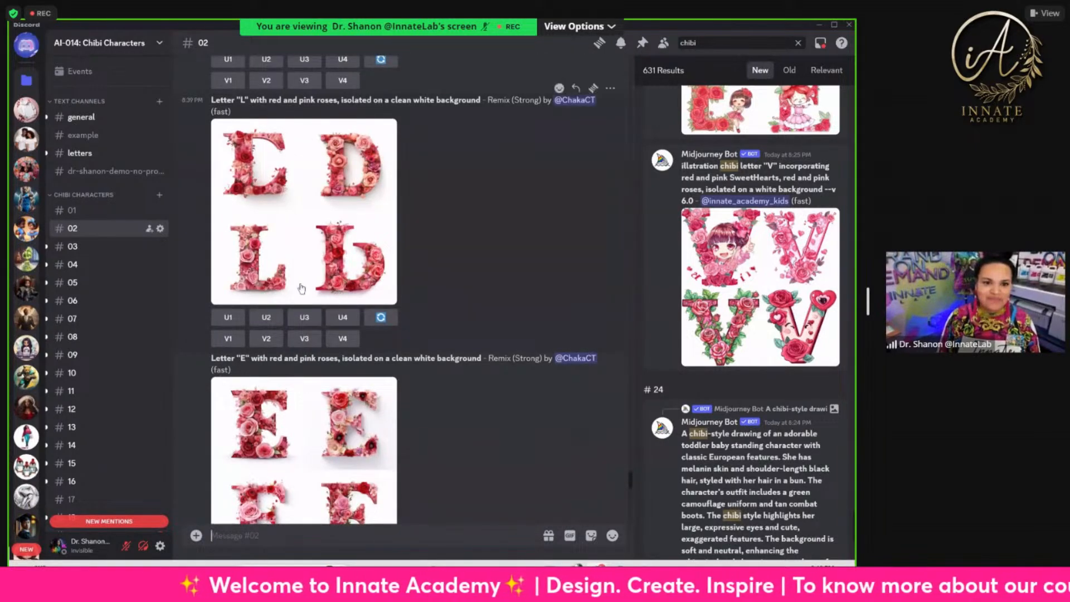
Review the teddy bear images in channel 03 and the chick, rooster and letter images in channel 04
{"action": "left_click", "coordinate": [111, 253]}
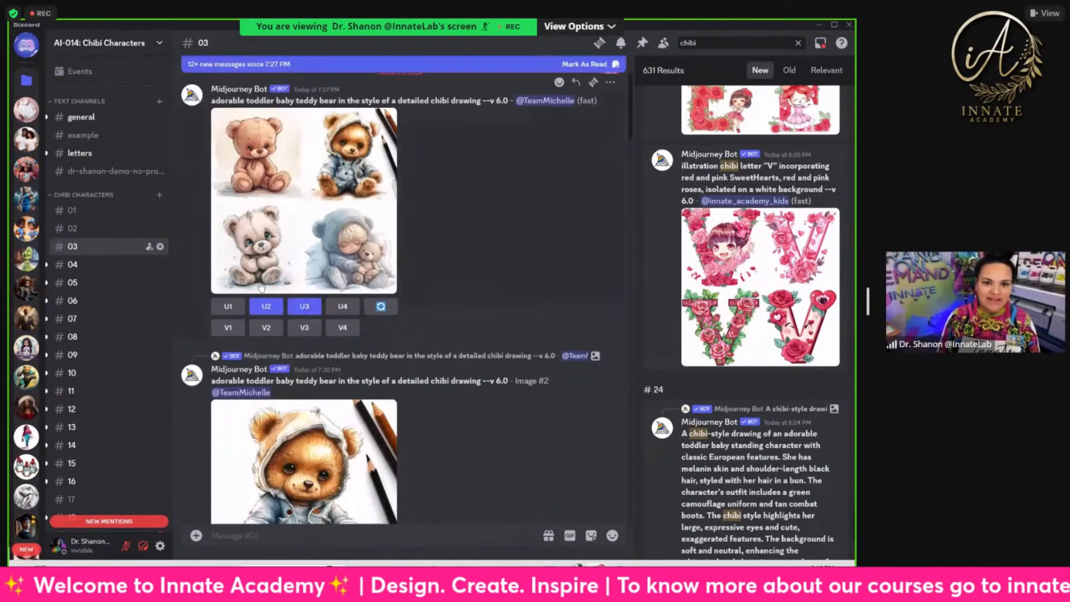
{"action": "scroll", "coordinate": [265, 303], "scroll_direction": "down", "scroll_amount": 15}
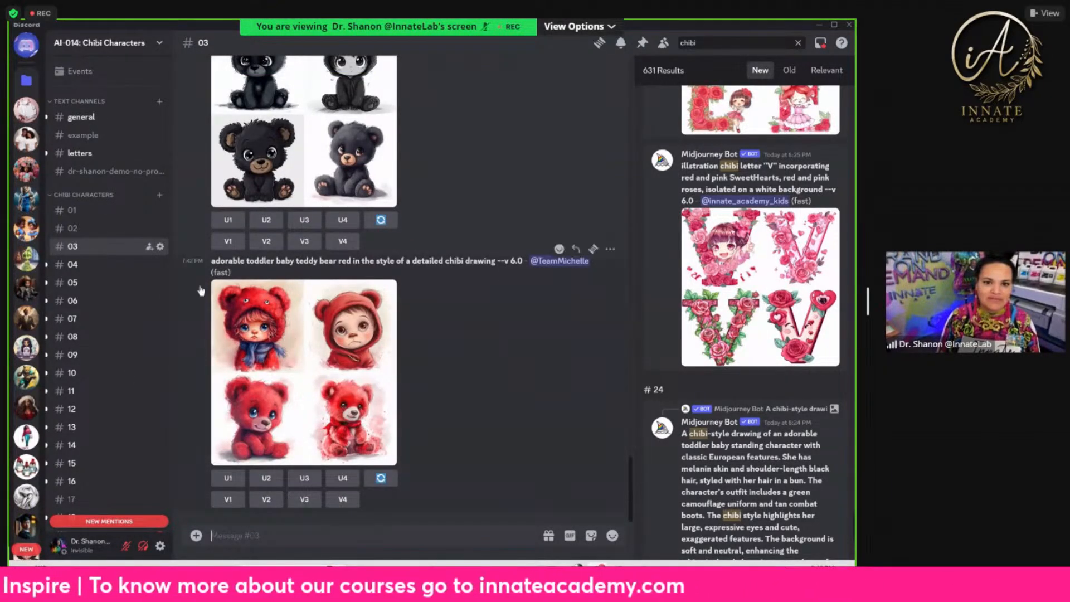
{"action": "left_click", "coordinate": [73, 264]}
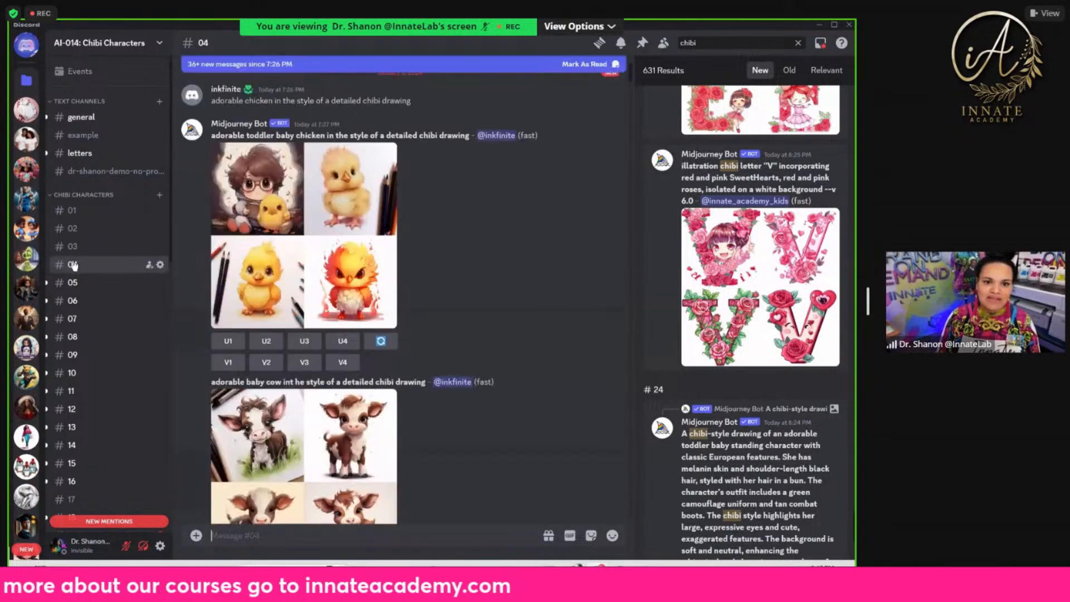
{"action": "scroll", "coordinate": [258, 321], "scroll_direction": "down", "scroll_amount": 20}
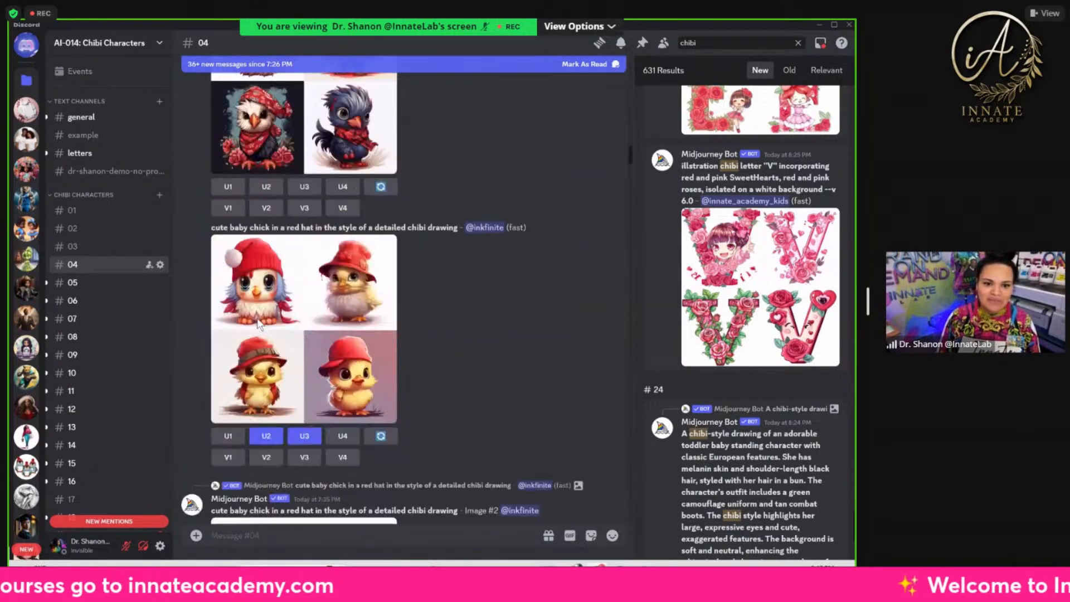
{"action": "scroll", "coordinate": [258, 317], "scroll_direction": "down", "scroll_amount": 15}
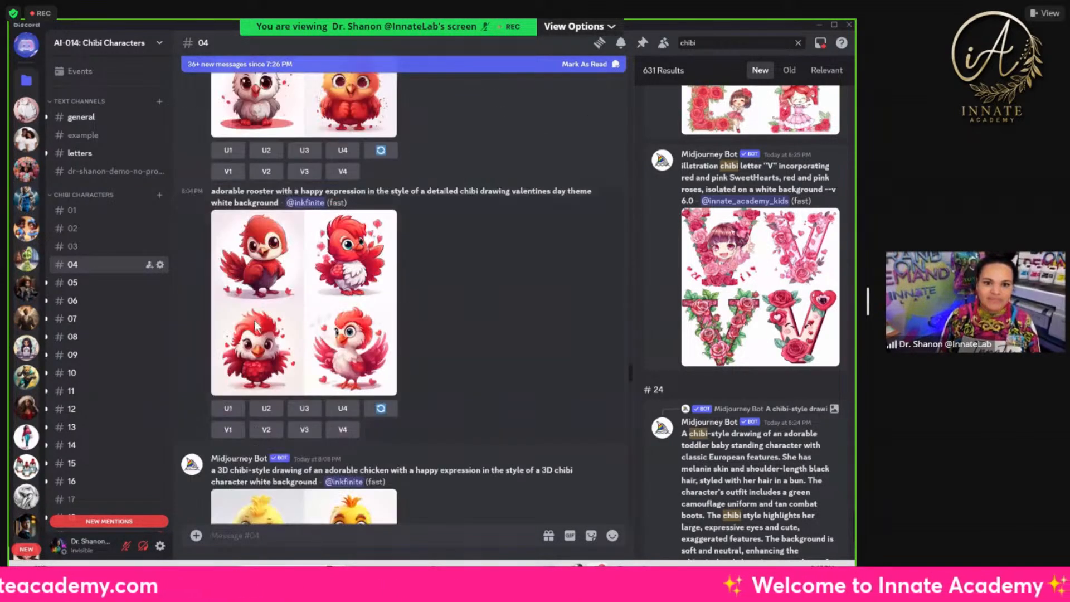
{"action": "scroll", "coordinate": [256, 325], "scroll_direction": "down", "scroll_amount": 4}
{"action": "scroll", "coordinate": [255, 325], "scroll_direction": "up", "scroll_amount": 2}
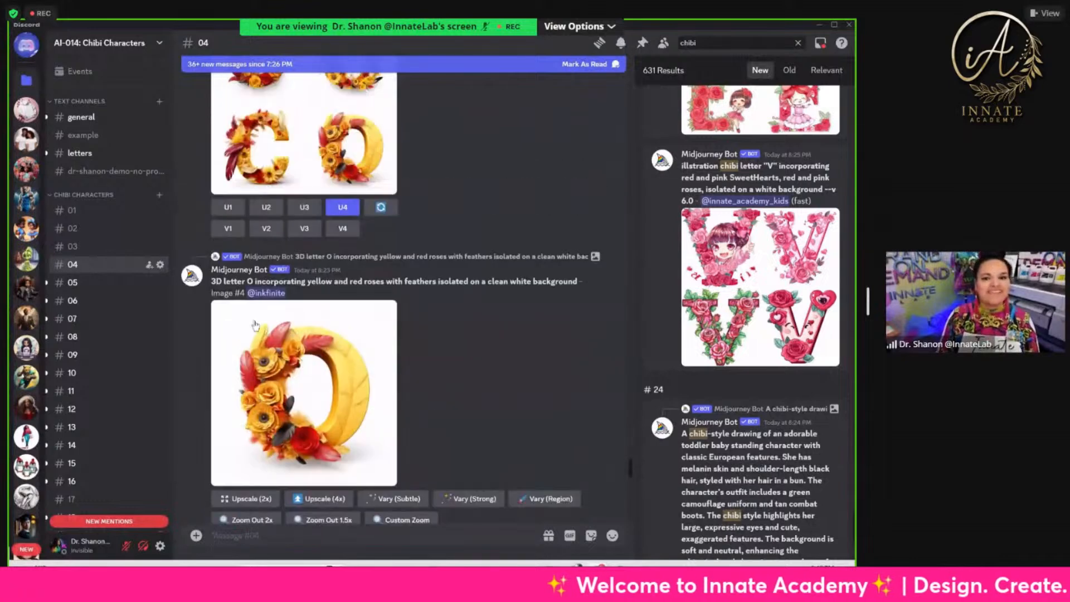
Examine channel 04's 3D letters O, V and E with yellow and red roses and feathers, through to the newest post
{"action": "scroll", "coordinate": [255, 325], "scroll_direction": "up", "scroll_amount": 5}
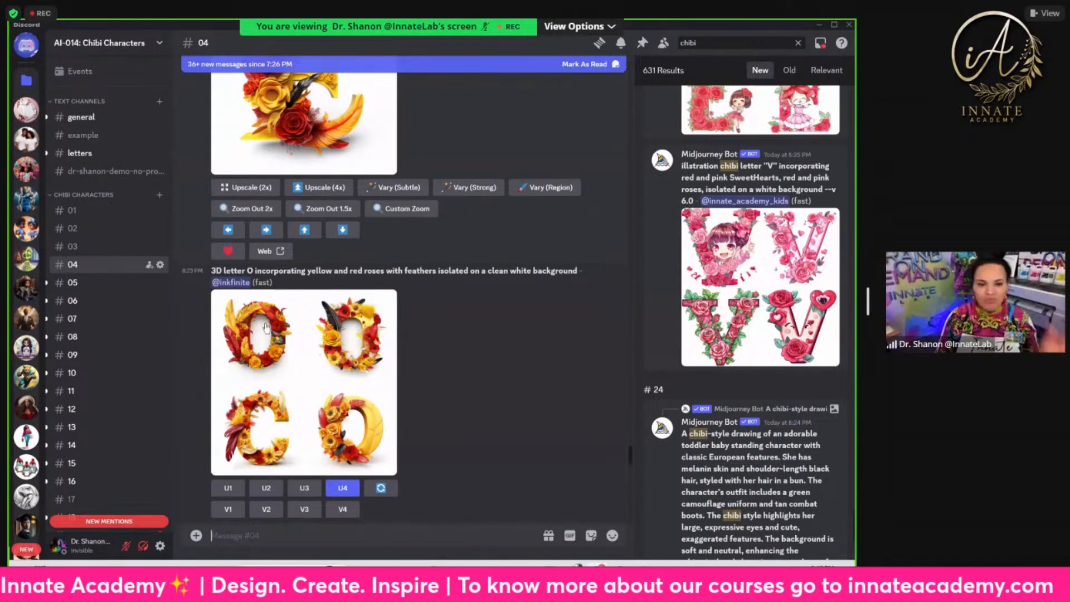
{"action": "scroll", "coordinate": [266, 327], "scroll_direction": "down", "scroll_amount": 8}
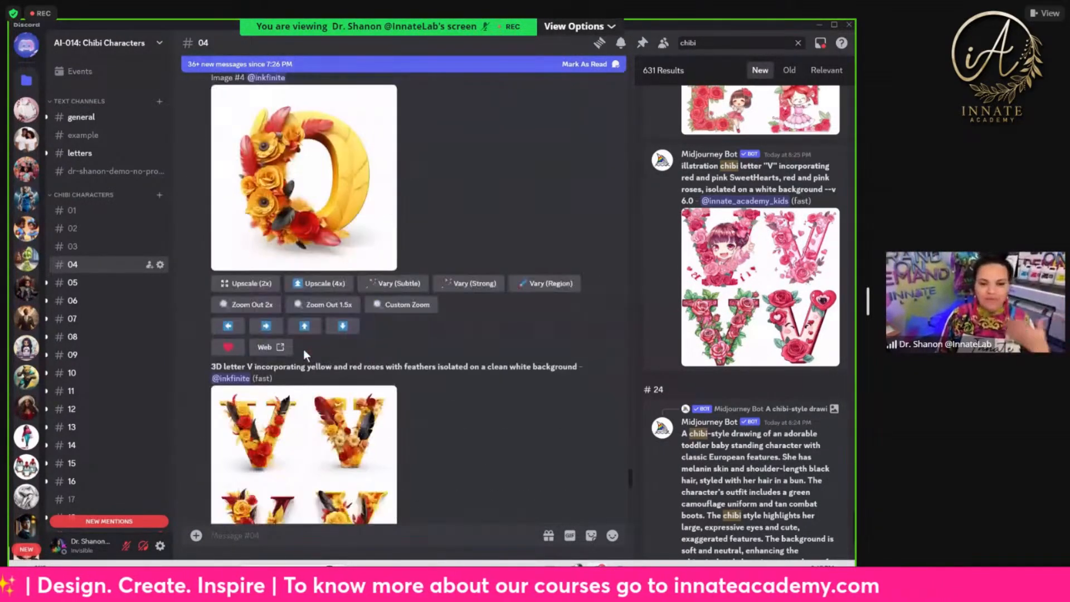
{"action": "scroll", "coordinate": [304, 349], "scroll_direction": "down", "scroll_amount": 10}
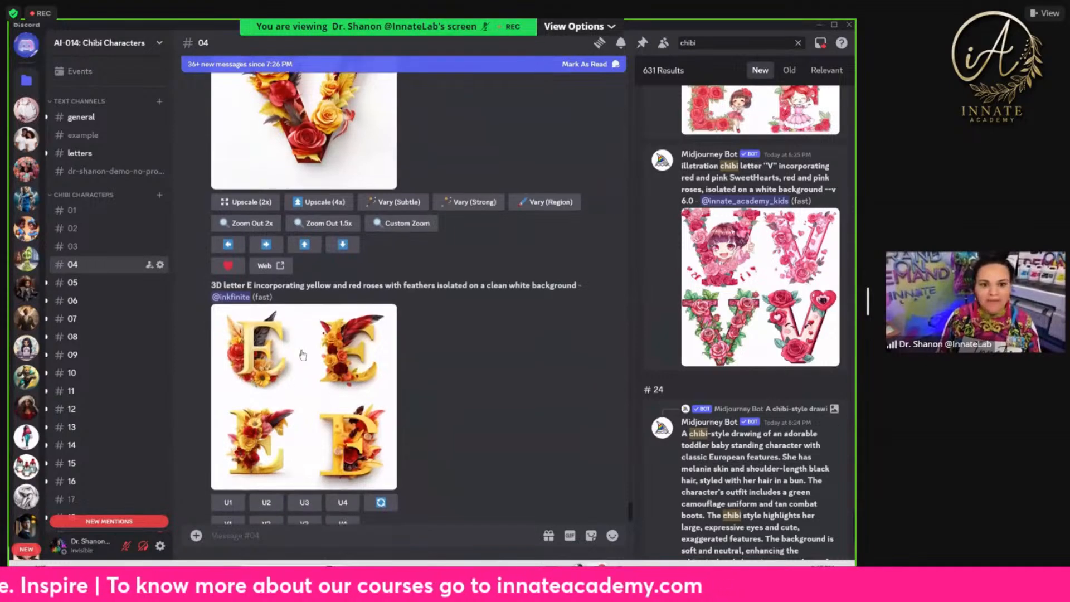
{"action": "scroll", "coordinate": [302, 355], "scroll_direction": "down", "scroll_amount": 1}
{"action": "scroll", "coordinate": [102, 268], "scroll_direction": "down", "scroll_amount": 1}
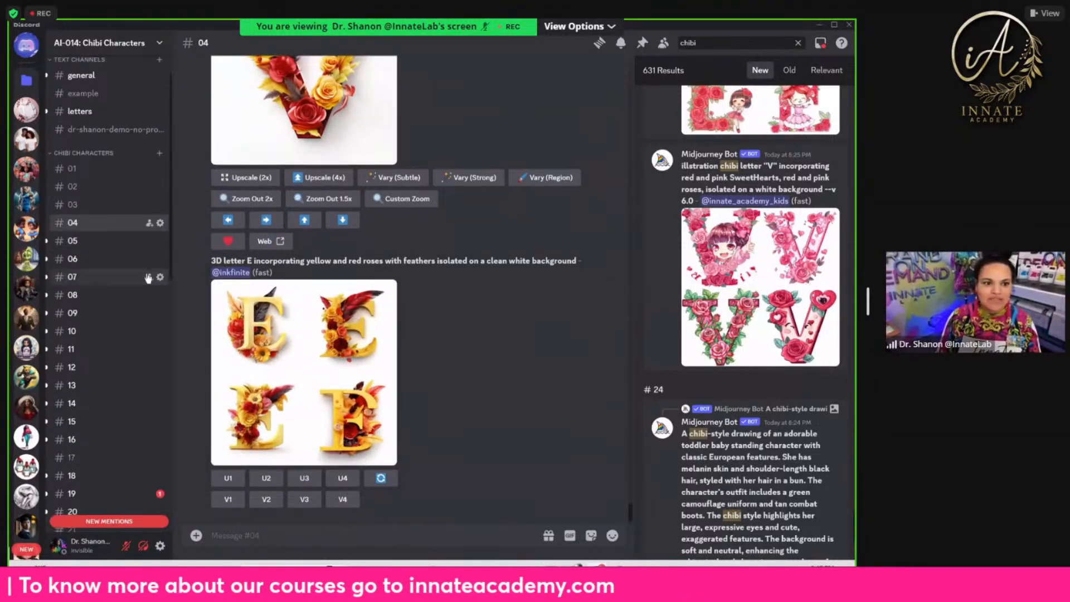
Open channel 05 and review its Valentine's gnome images and the flowered 3D letter "L"
{"action": "left_click", "coordinate": [103, 248]}
{"action": "scroll", "coordinate": [378, 329], "scroll_direction": "down", "scroll_amount": 5}
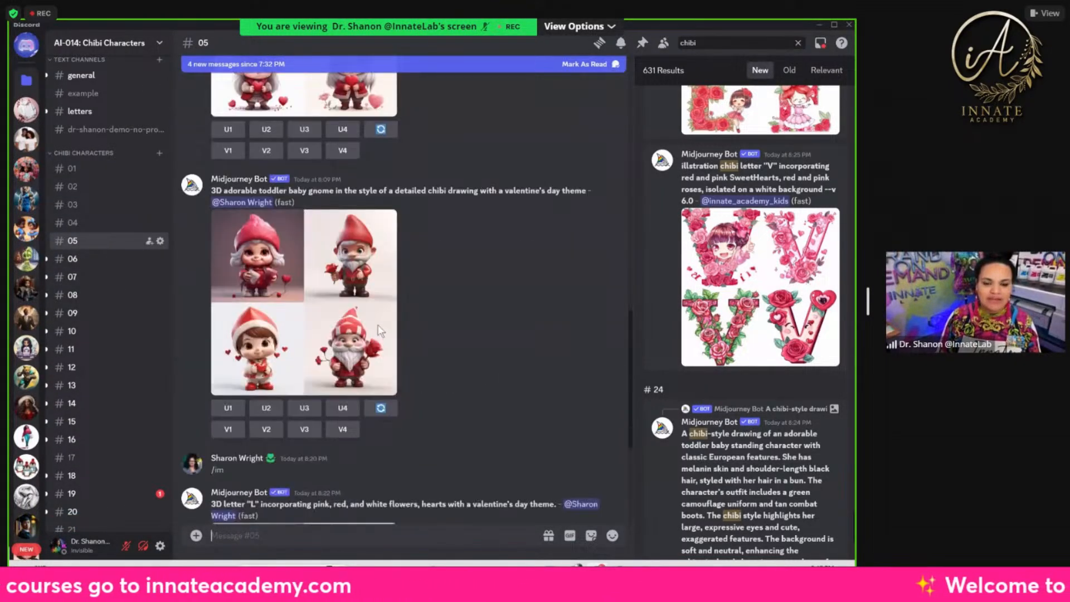
{"action": "scroll", "coordinate": [379, 329], "scroll_direction": "down", "scroll_amount": 4}
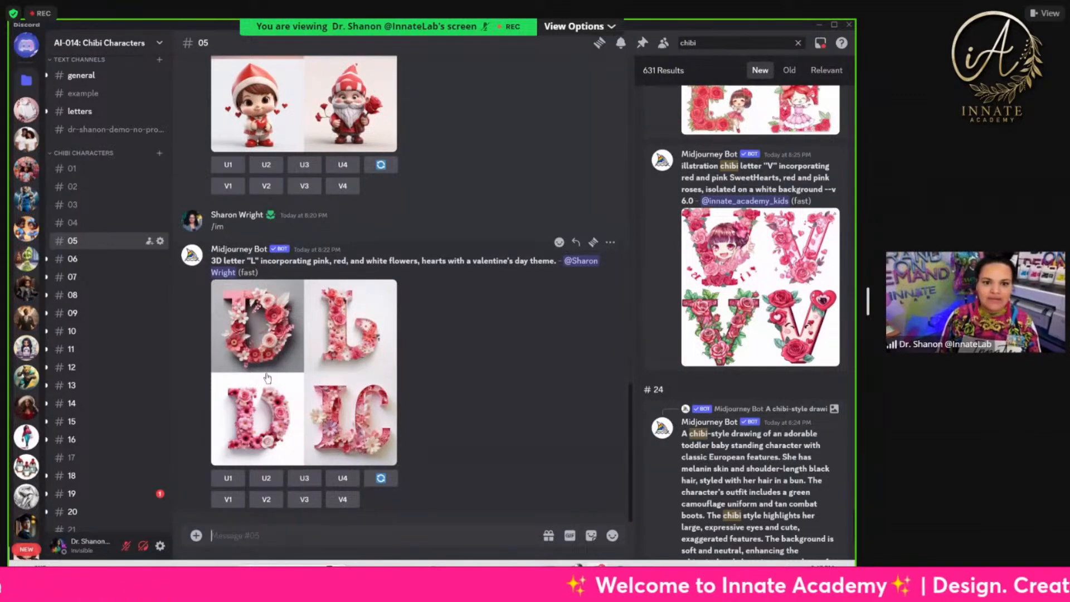
{"action": "scroll", "coordinate": [640, 290], "scroll_direction": "down", "scroll_amount": 4}
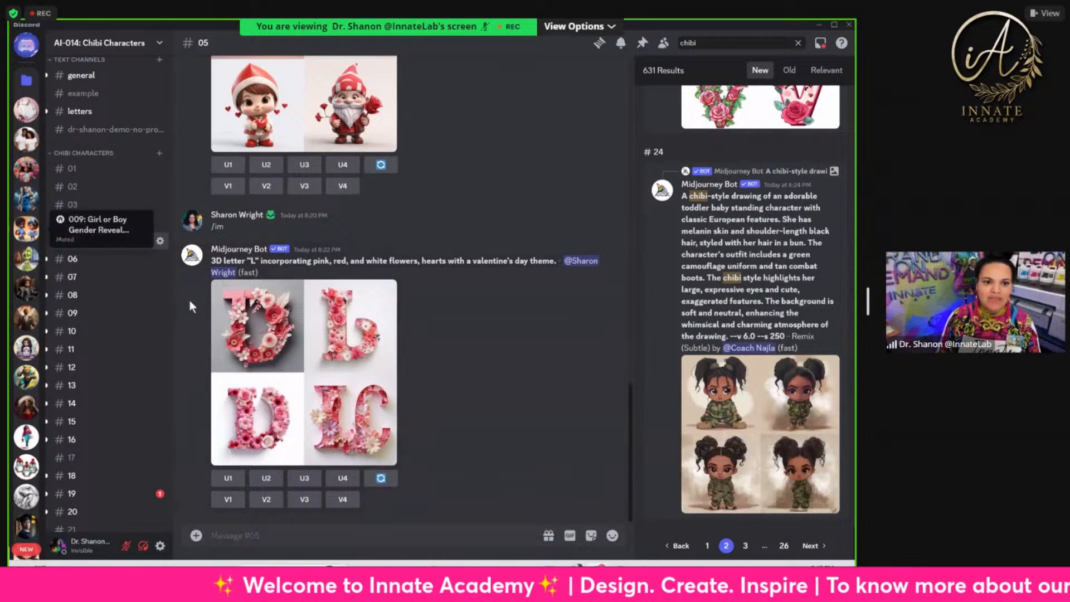
Open channel 06 and review its chibi toddler images through to the newest 3D letter "L"
{"action": "left_click", "coordinate": [72, 258]}
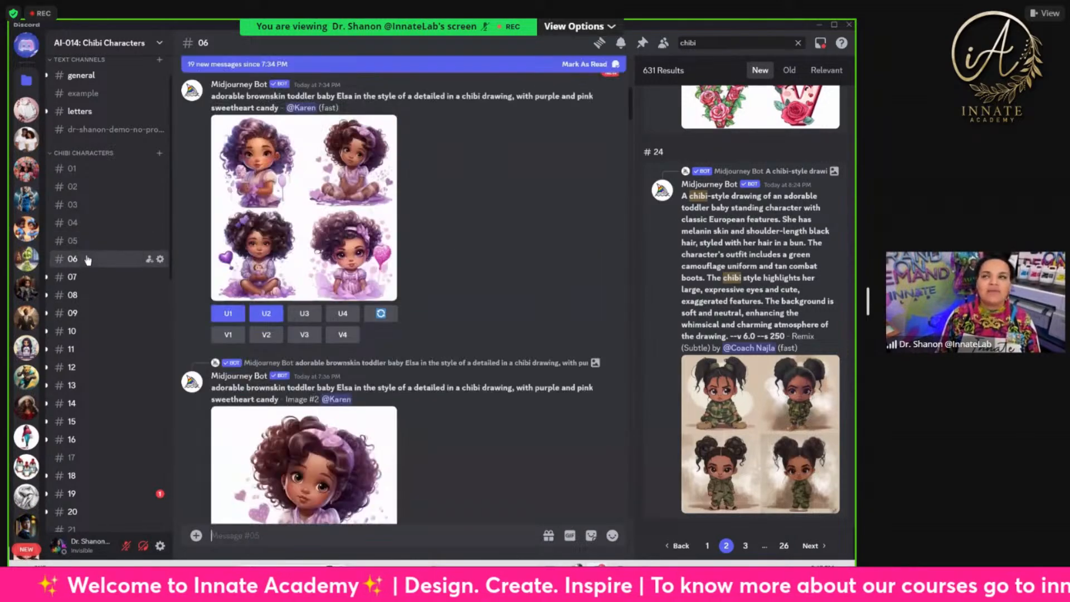
{"action": "scroll", "coordinate": [376, 330], "scroll_direction": "down", "scroll_amount": 15}
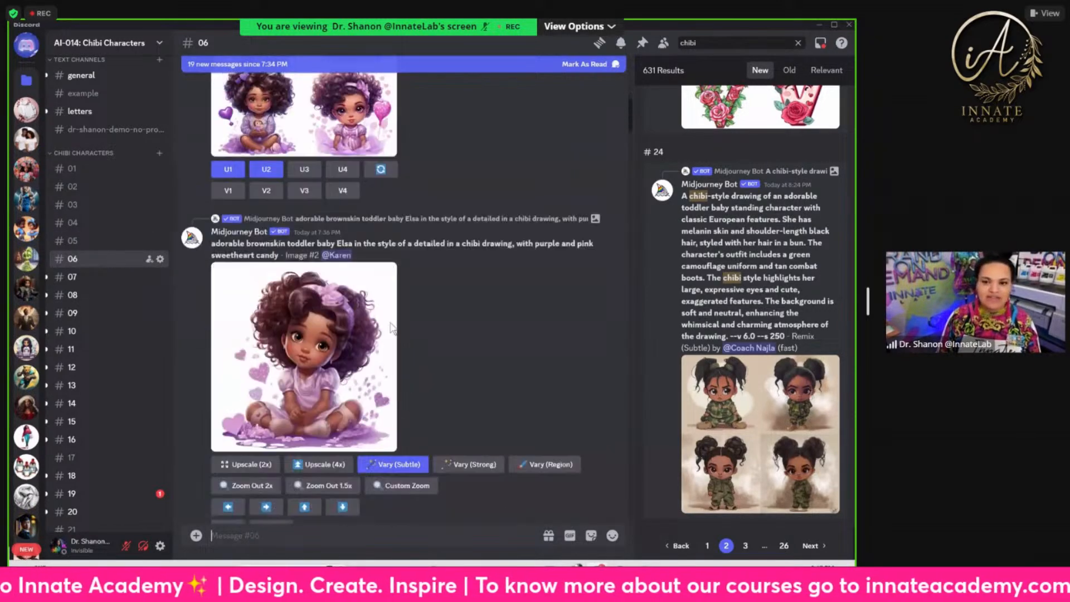
{"action": "scroll", "coordinate": [388, 323], "scroll_direction": "down", "scroll_amount": 10}
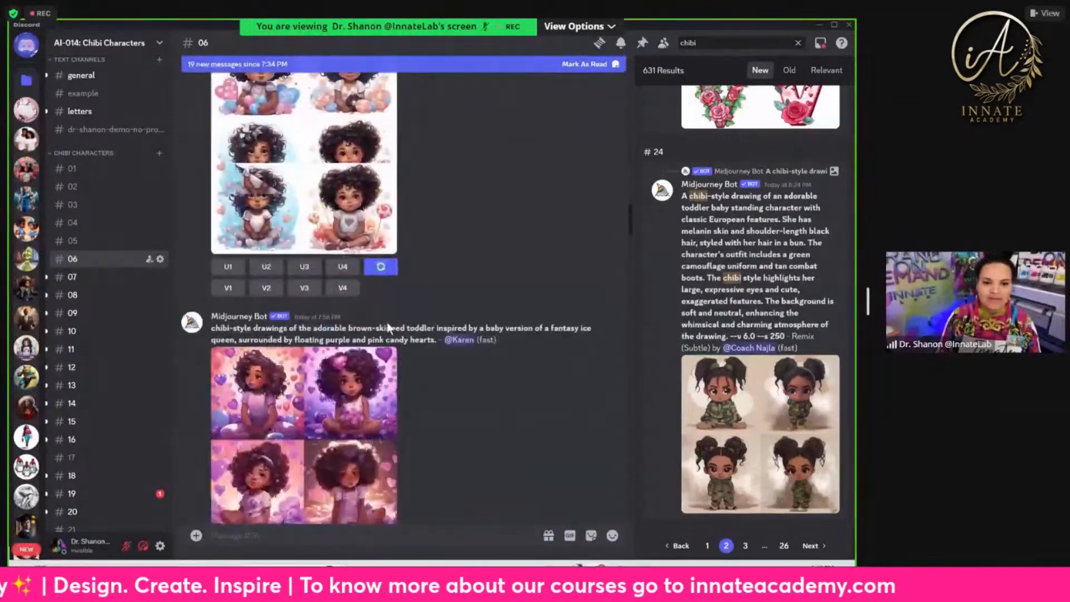
{"action": "scroll", "coordinate": [381, 335], "scroll_direction": "down", "scroll_amount": 10}
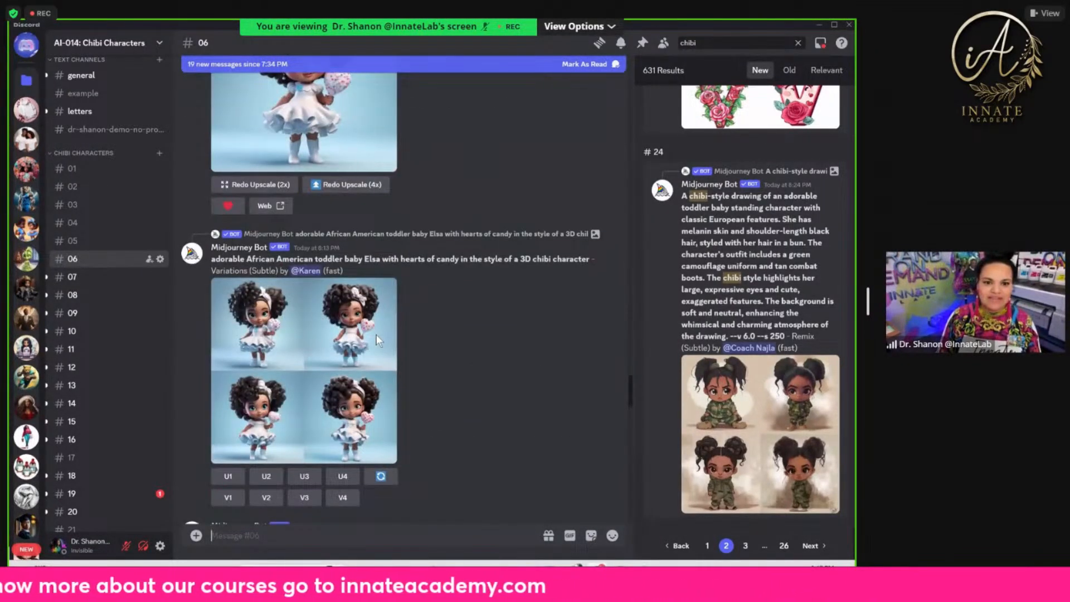
{"action": "scroll", "coordinate": [376, 335], "scroll_direction": "down", "scroll_amount": 10}
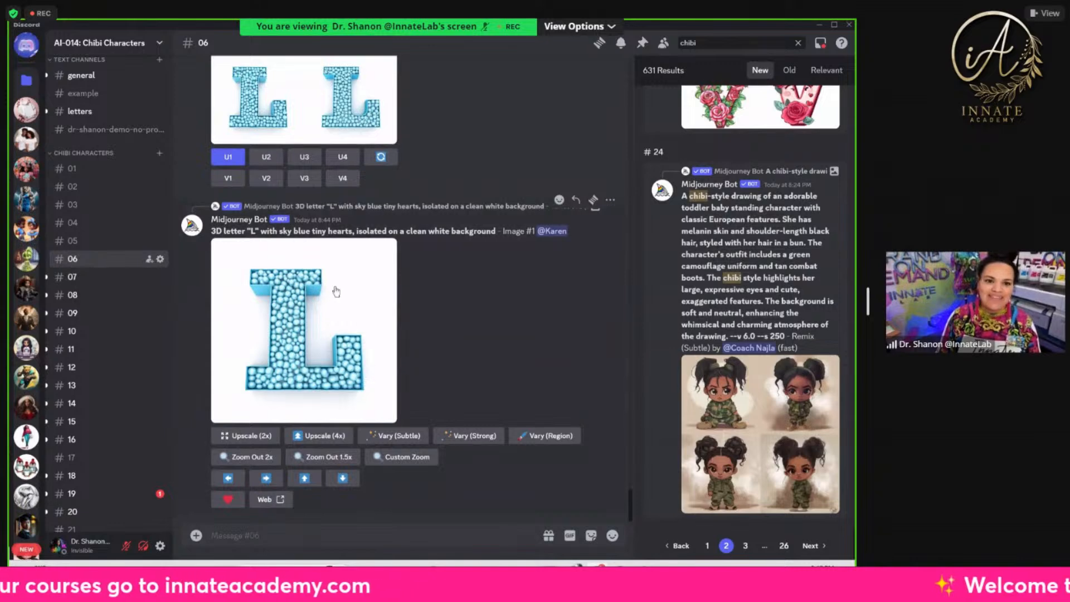
Compare channel 06's versions of the 3D letter "L" with sky blue tiny hearts, and return to channel 07 in the channel list
{"action": "scroll", "coordinate": [336, 291], "scroll_direction": "up", "scroll_amount": 5}
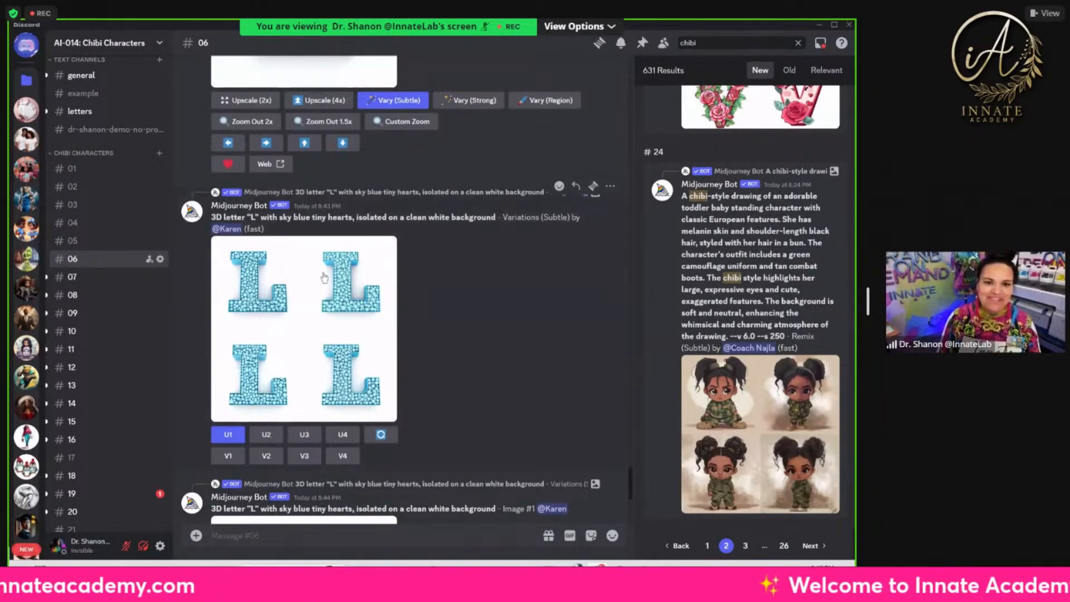
{"action": "scroll", "coordinate": [324, 277], "scroll_direction": "down", "scroll_amount": 5}
{"action": "scroll", "coordinate": [136, 234], "scroll_direction": "down", "scroll_amount": 8}
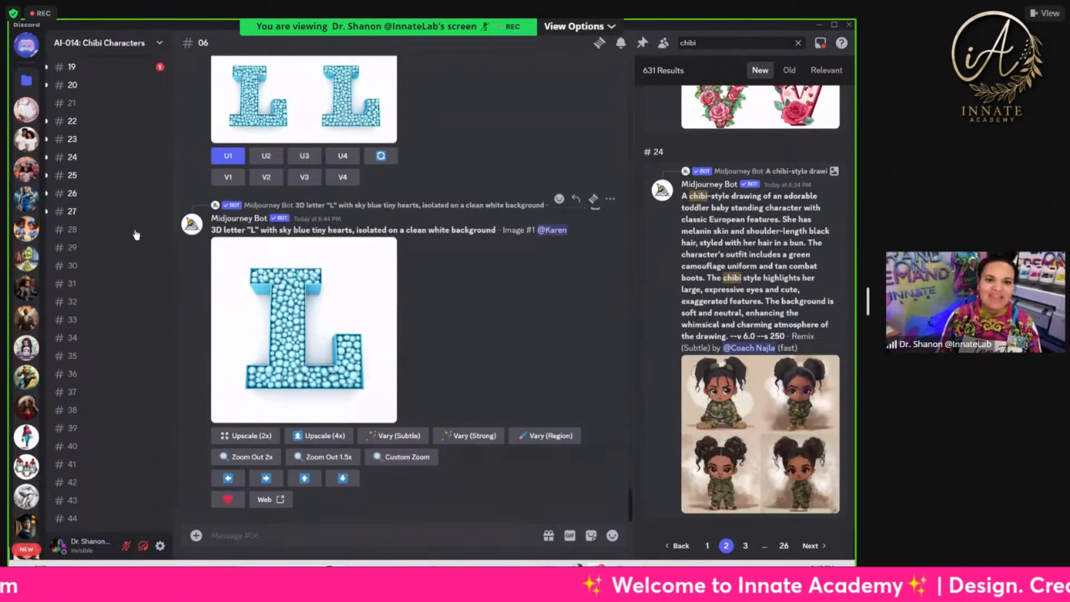
{"action": "scroll", "coordinate": [346, 310], "scroll_direction": "up", "scroll_amount": 8}
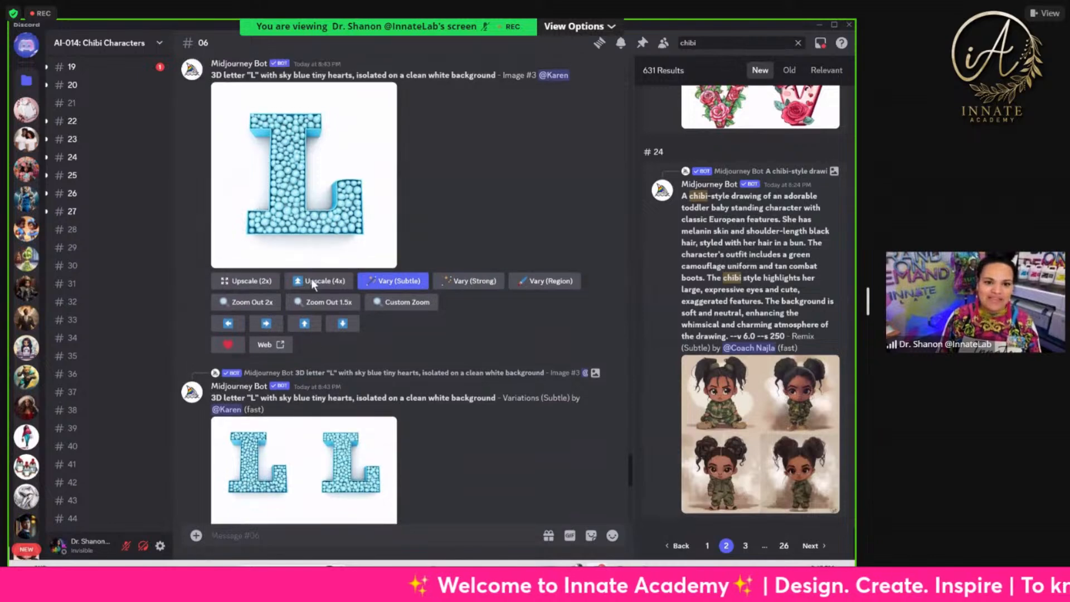
{"action": "scroll", "coordinate": [340, 243], "scroll_direction": "up", "scroll_amount": 1}
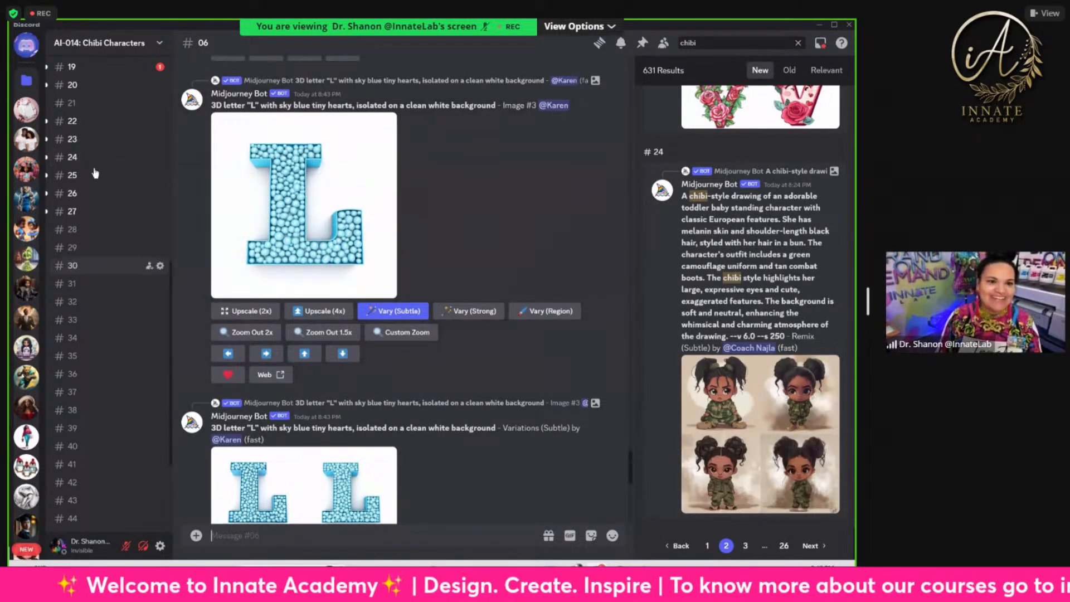
{"action": "scroll", "coordinate": [122, 175], "scroll_direction": "up", "scroll_amount": 5}
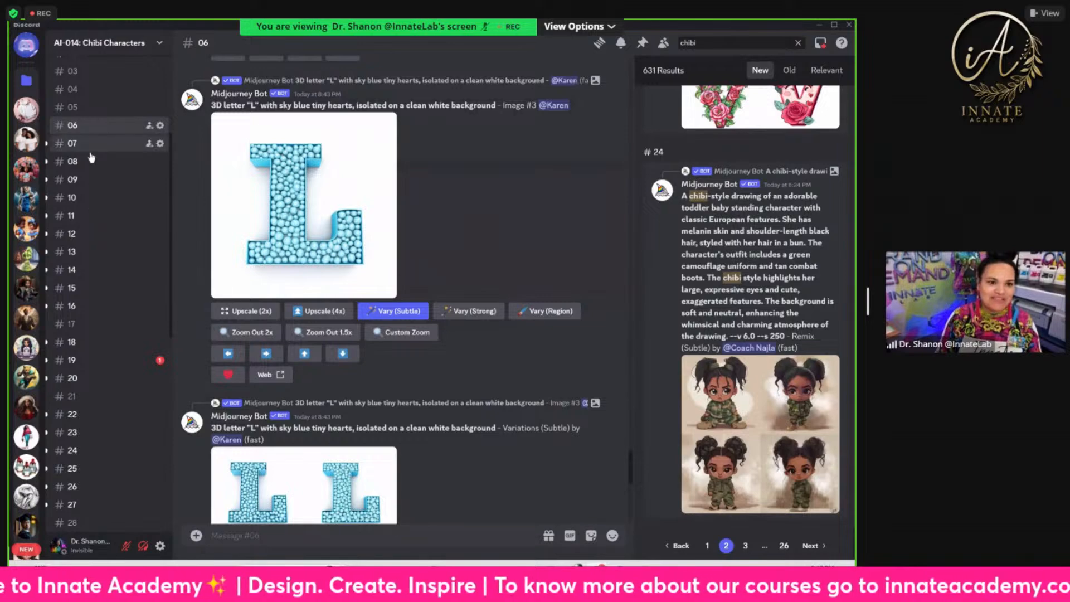
Open channel 07 and review its chibi coqui frogs and rose-decorated letters through to the newest letter "O"
{"action": "left_click", "coordinate": [88, 142]}
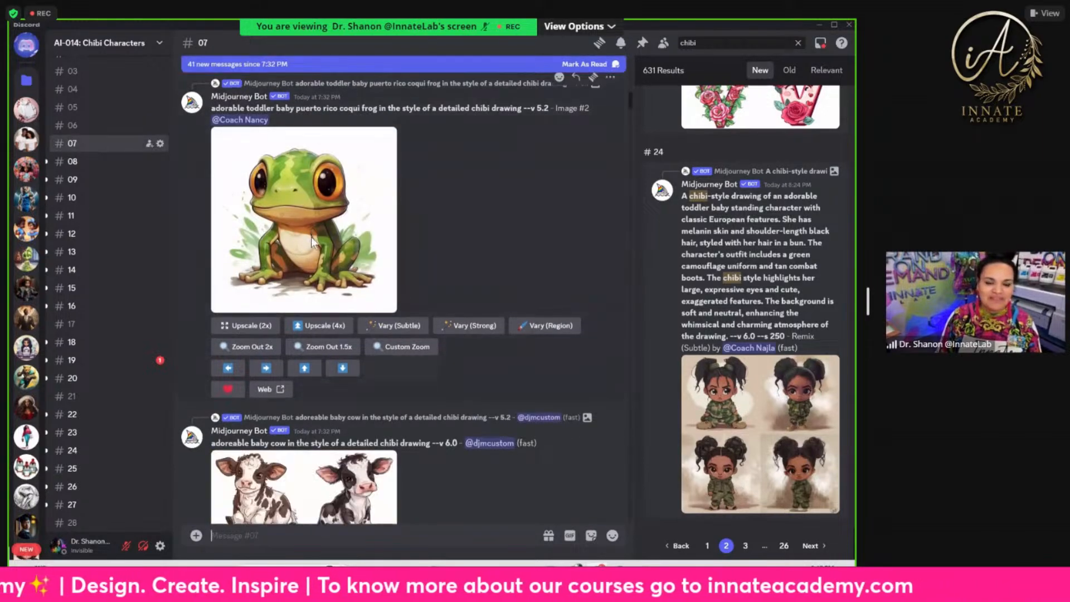
{"action": "scroll", "coordinate": [311, 236], "scroll_direction": "down", "scroll_amount": 15}
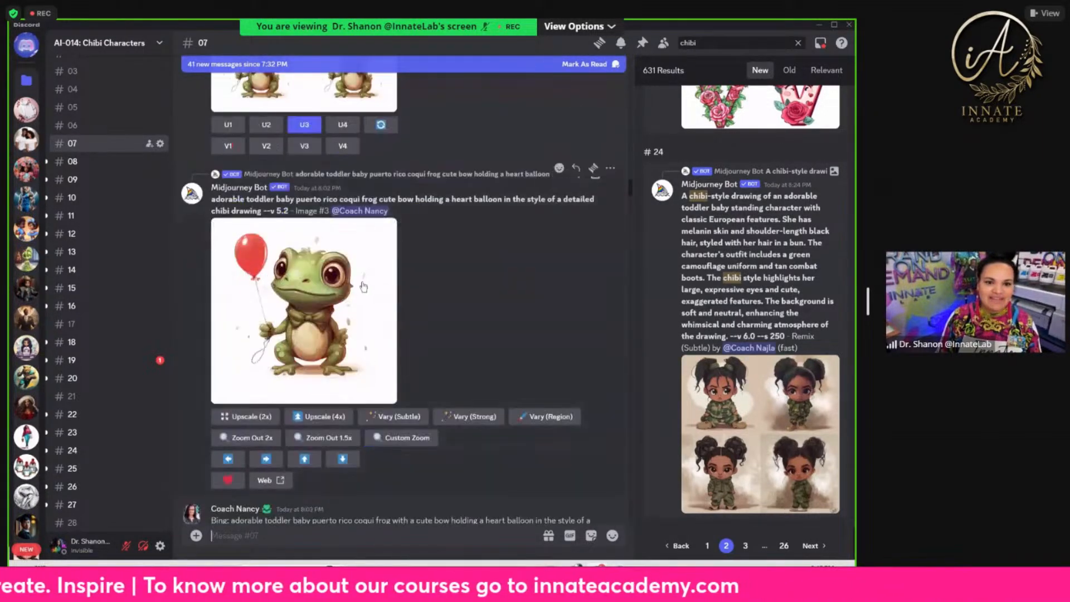
{"action": "scroll", "coordinate": [350, 285], "scroll_direction": "down", "scroll_amount": 10}
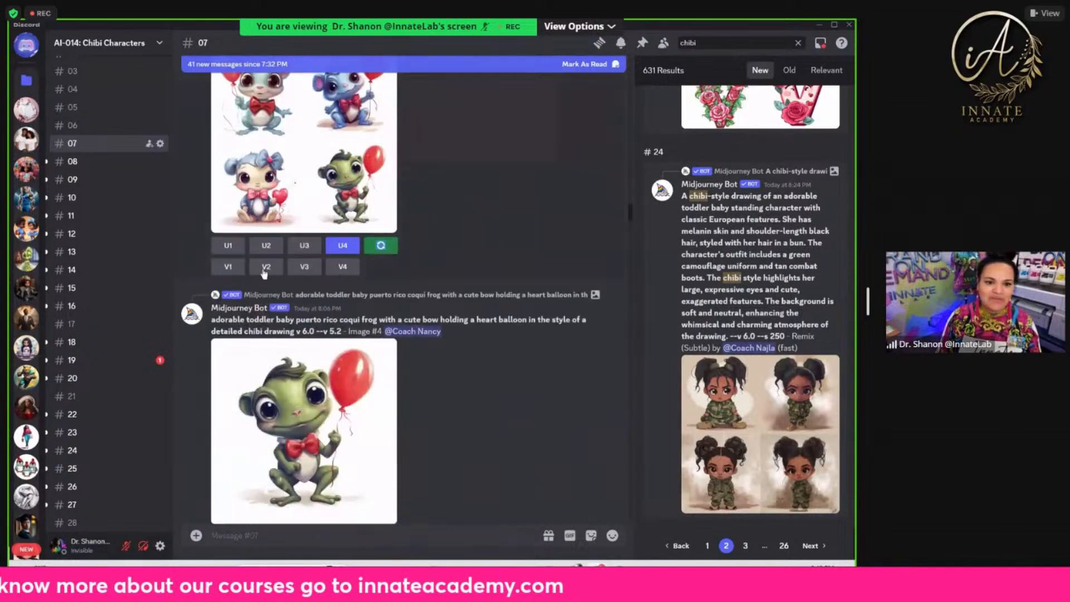
{"action": "scroll", "coordinate": [263, 278], "scroll_direction": "down", "scroll_amount": 15}
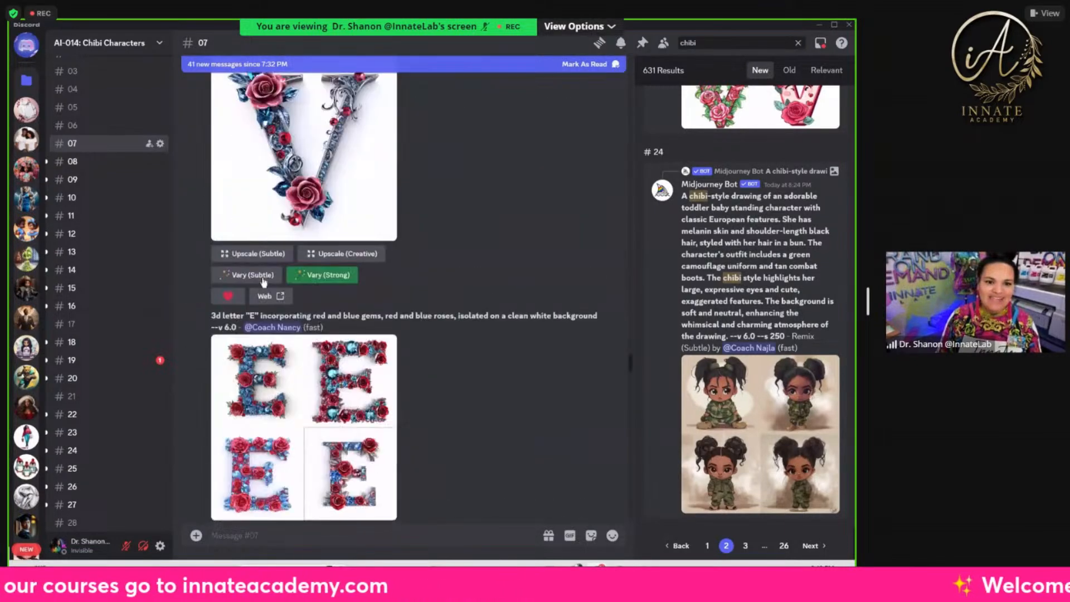
{"action": "scroll", "coordinate": [263, 283], "scroll_direction": "down", "scroll_amount": 10}
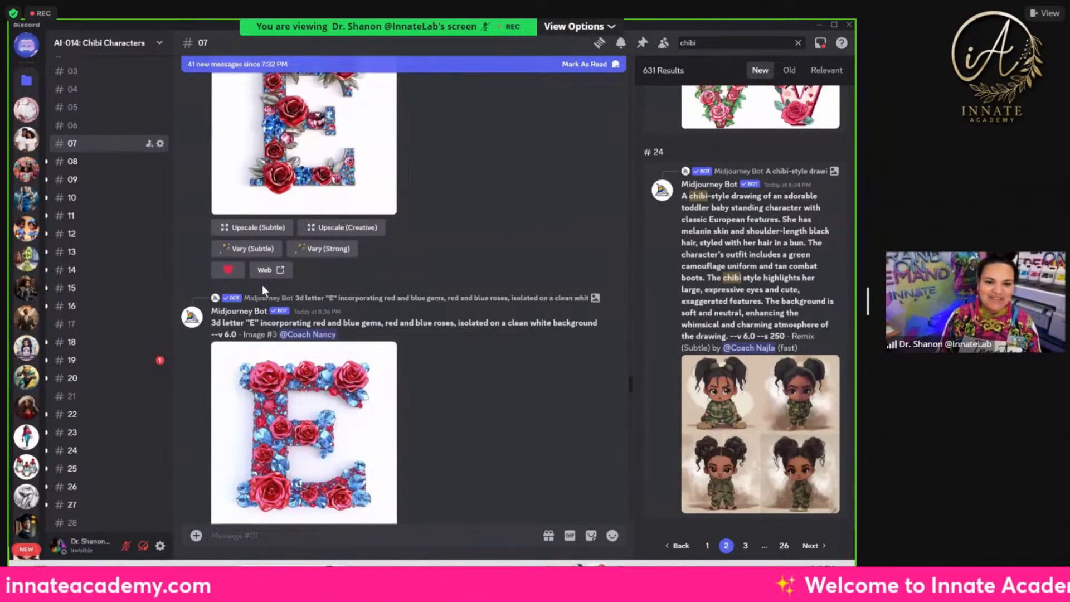
{"action": "scroll", "coordinate": [263, 289], "scroll_direction": "down", "scroll_amount": 12}
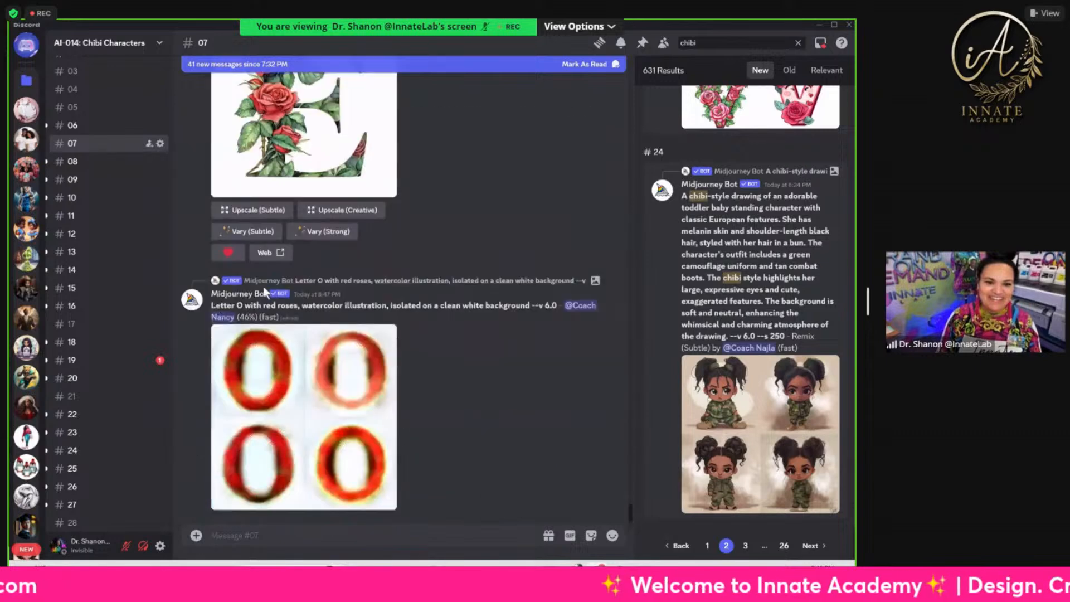
Open channel 08 and review its chibi sweetheart candy toddler images through to the newest post
{"action": "scroll", "coordinate": [84, 145], "scroll_direction": "down", "scroll_amount": 4}
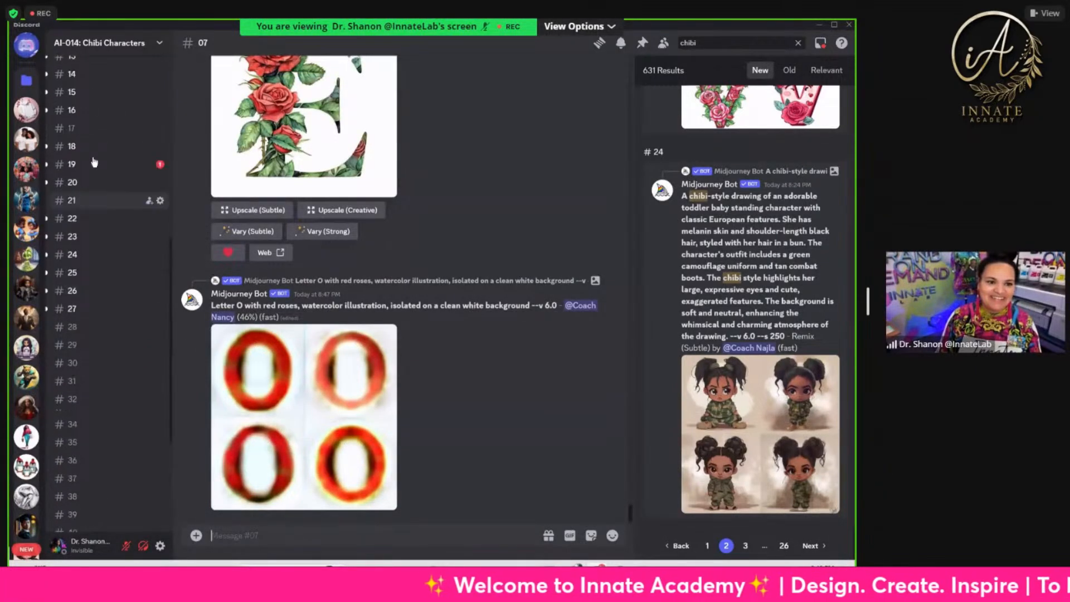
{"action": "scroll", "coordinate": [98, 165], "scroll_direction": "up", "scroll_amount": 5}
{"action": "left_click", "coordinate": [117, 330]}
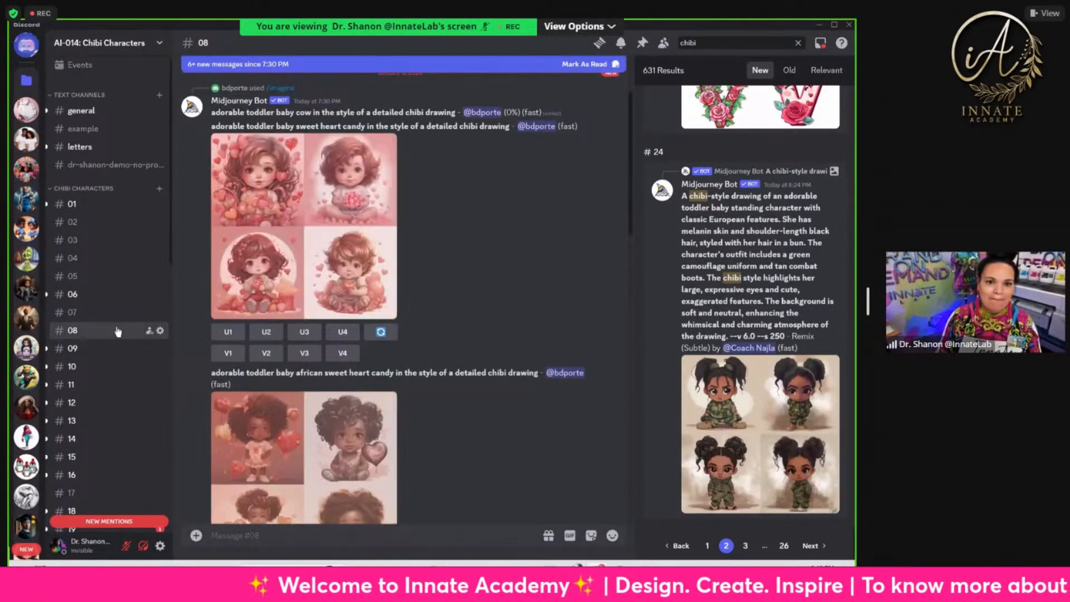
{"action": "scroll", "coordinate": [255, 315], "scroll_direction": "down", "scroll_amount": 5}
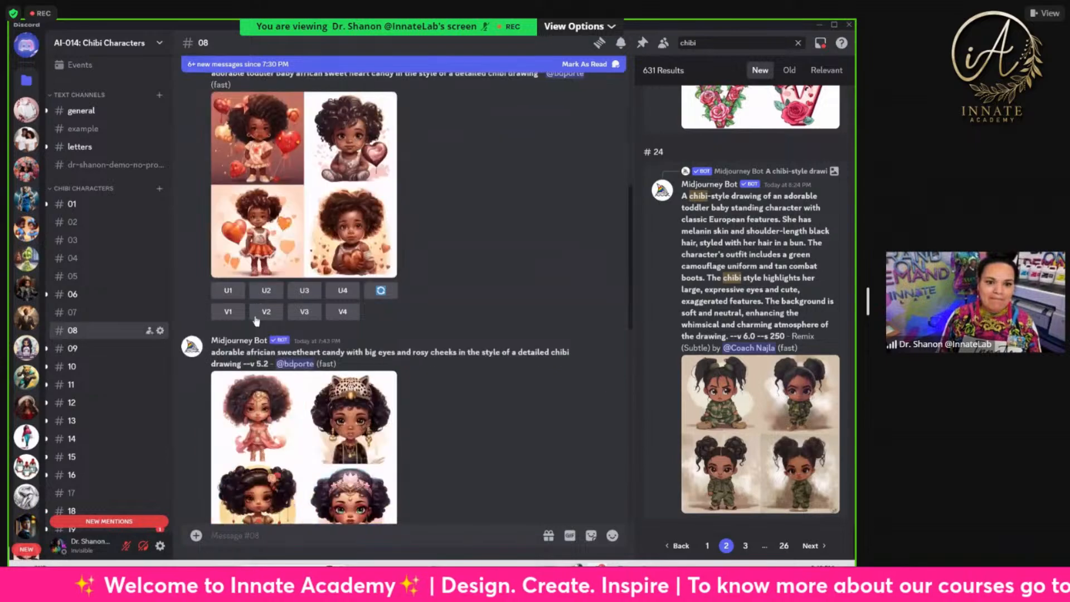
{"action": "scroll", "coordinate": [255, 321], "scroll_direction": "down", "scroll_amount": 10}
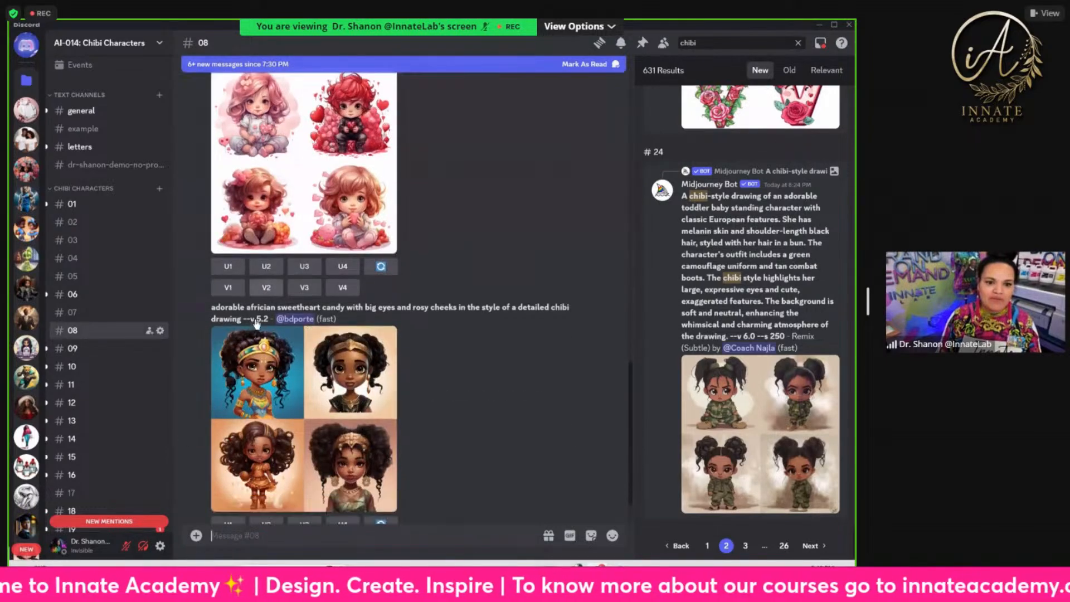
{"action": "scroll", "coordinate": [256, 324], "scroll_direction": "down", "scroll_amount": 2}
Open channel 09 and review its Winnie the Pooh, pink swan and alphabet letter images through to the newest post
{"action": "scroll", "coordinate": [89, 234], "scroll_direction": "down", "scroll_amount": 2}
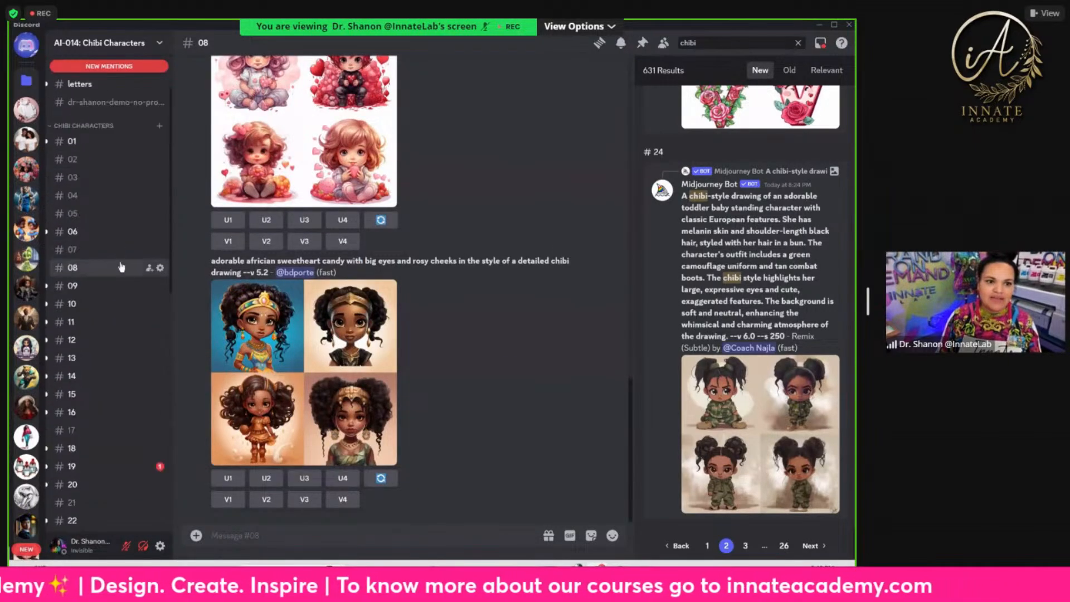
{"action": "left_click", "coordinate": [120, 286]}
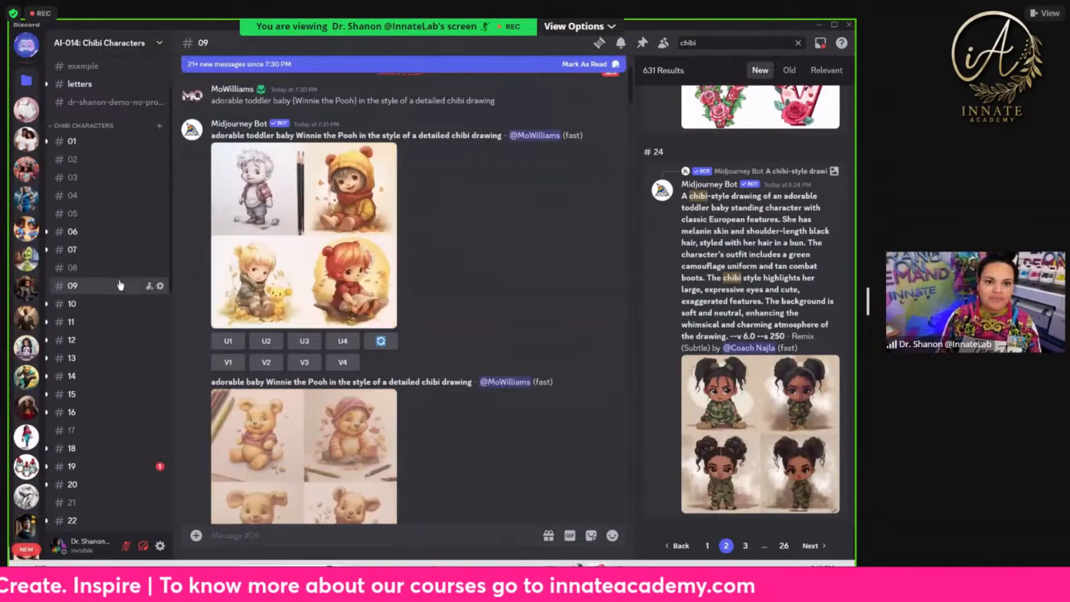
{"action": "scroll", "coordinate": [262, 306], "scroll_direction": "down", "scroll_amount": 10}
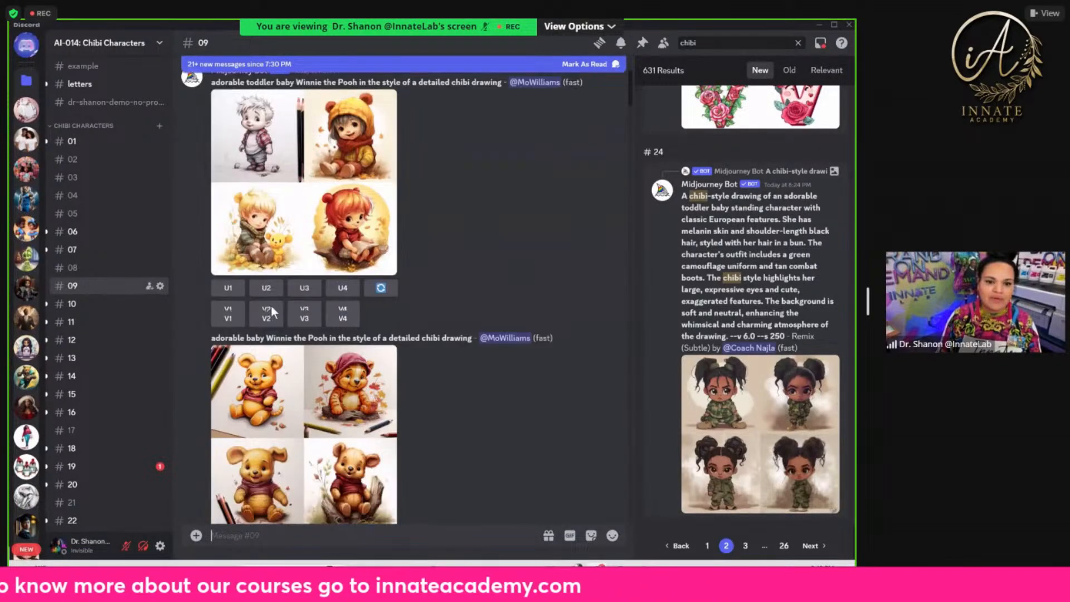
{"action": "scroll", "coordinate": [273, 311], "scroll_direction": "down", "scroll_amount": 20}
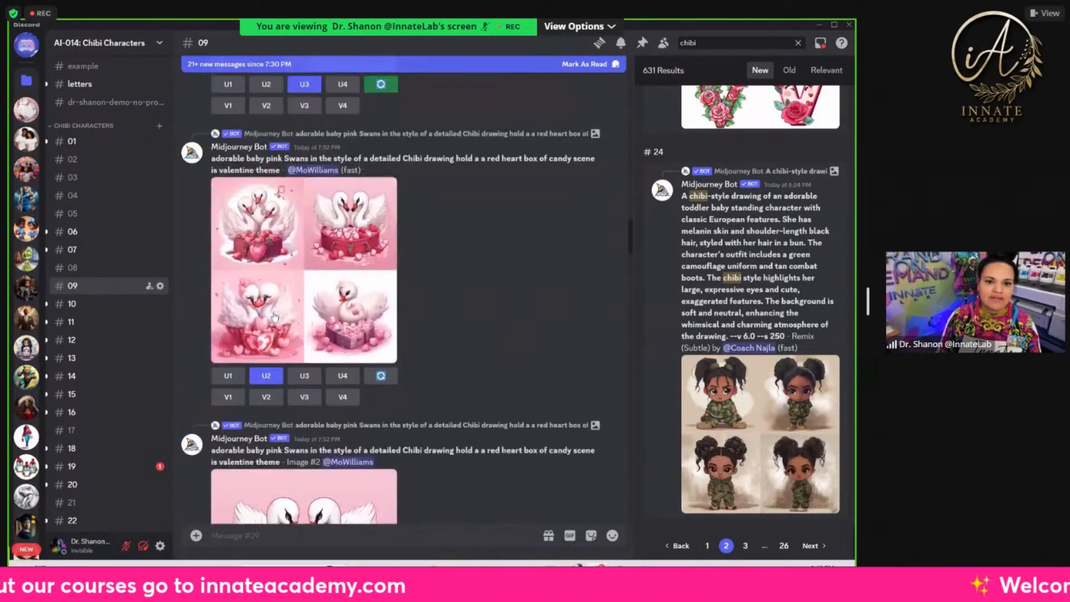
{"action": "scroll", "coordinate": [272, 321], "scroll_direction": "down", "scroll_amount": 12}
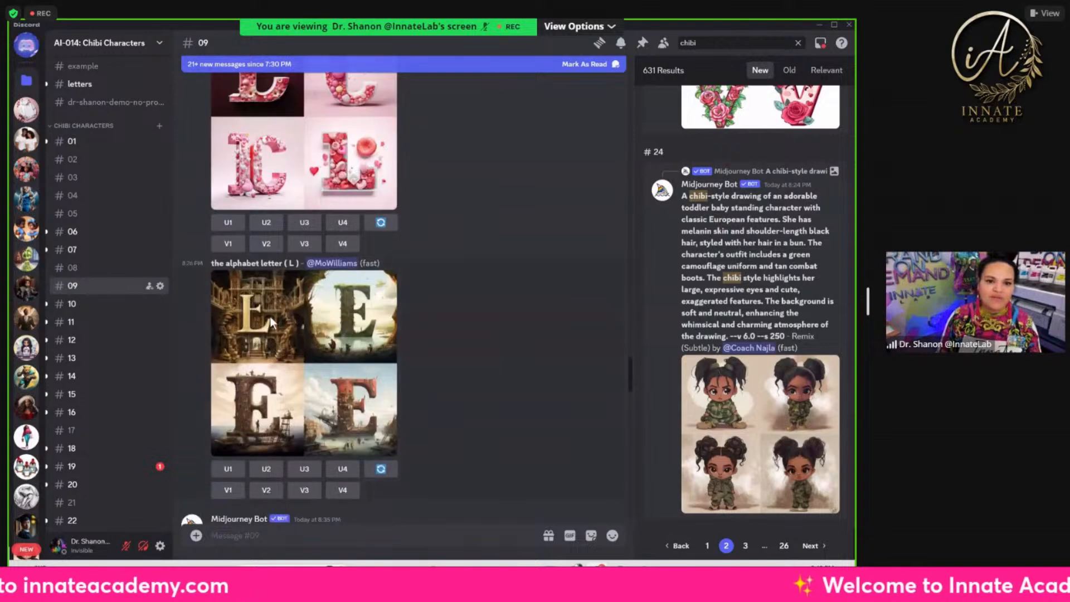
{"action": "scroll", "coordinate": [272, 320], "scroll_direction": "down", "scroll_amount": 12}
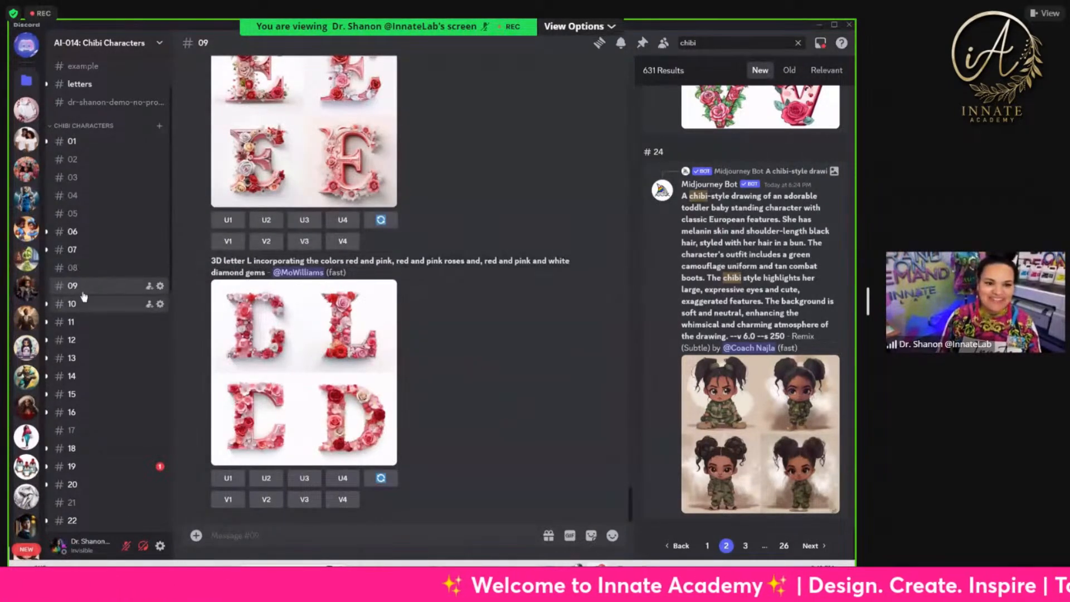
Return to channel 09's newest posts and compare its red and pink 3D letters V, E and L
{"action": "left_click", "coordinate": [85, 302]}
{"action": "left_click", "coordinate": [81, 285]}
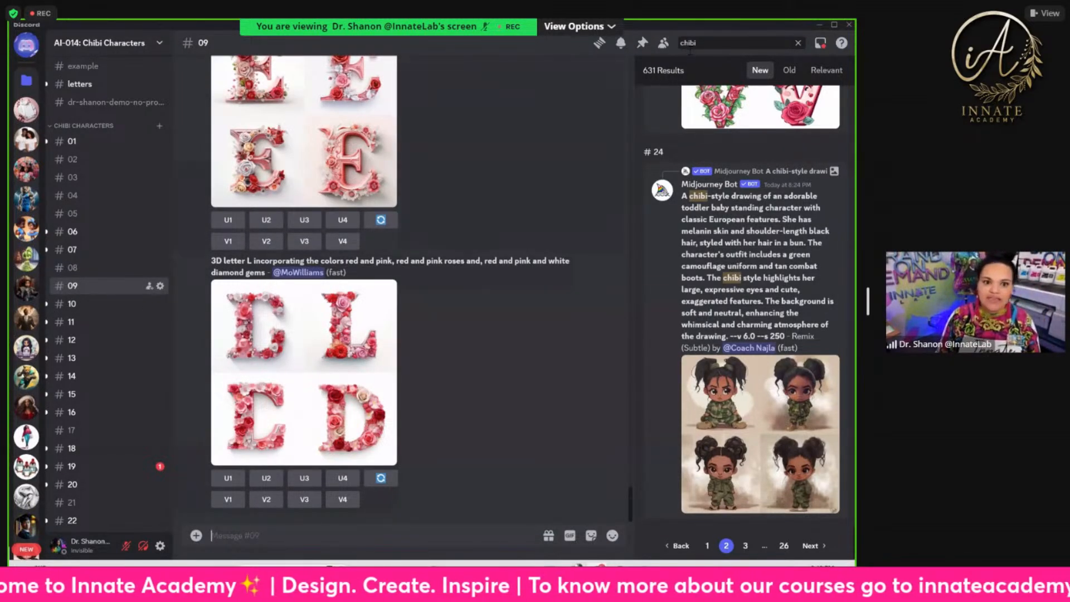
{"action": "scroll", "coordinate": [343, 282], "scroll_direction": "up", "scroll_amount": 3}
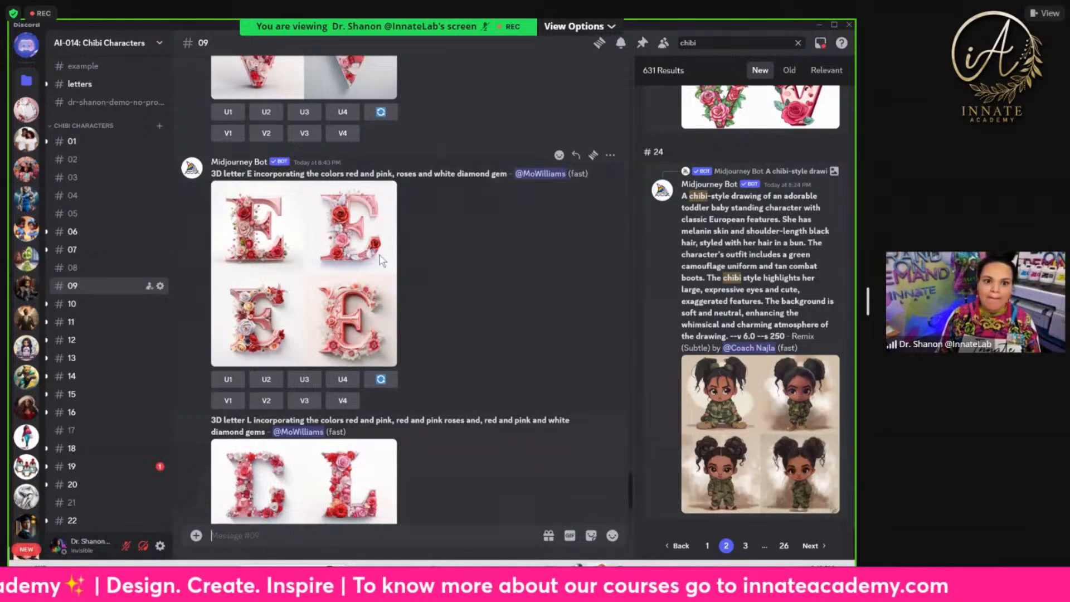
{"action": "scroll", "coordinate": [366, 243], "scroll_direction": "down", "scroll_amount": 2}
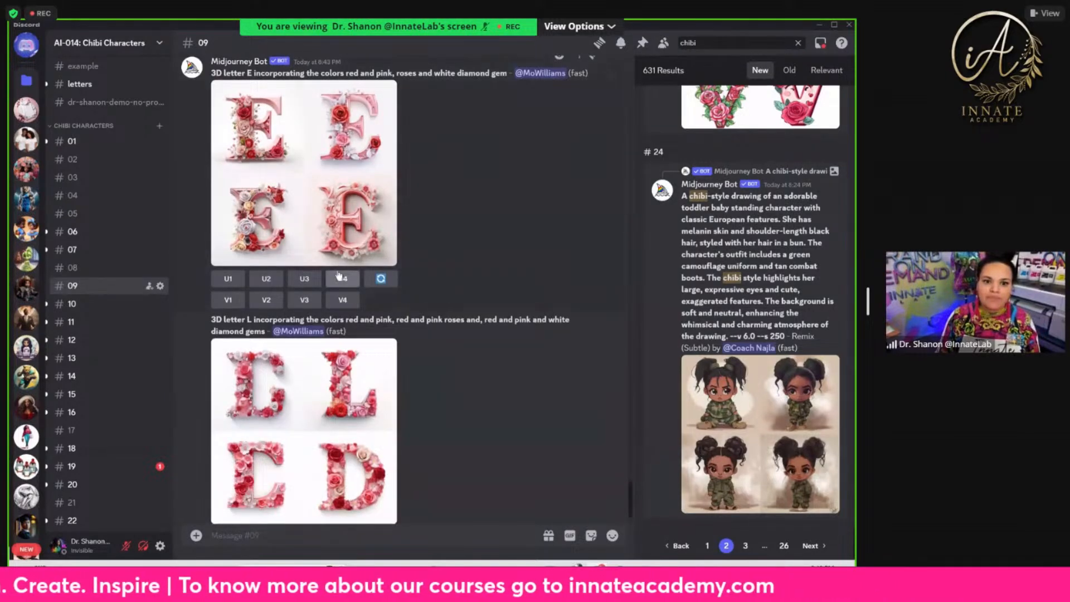
{"action": "scroll", "coordinate": [339, 274], "scroll_direction": "up", "scroll_amount": 4}
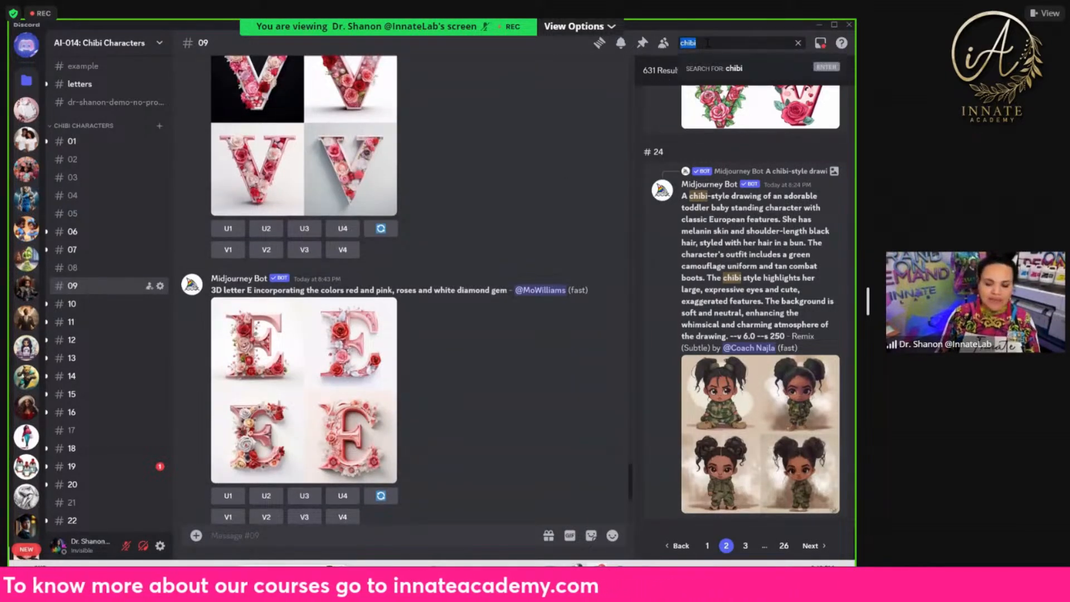
Search the server's messages for "letter" in place of "chibi"
{"action": "left_click", "coordinate": [682, 43]}
{"action": "type", "text": "lett"}
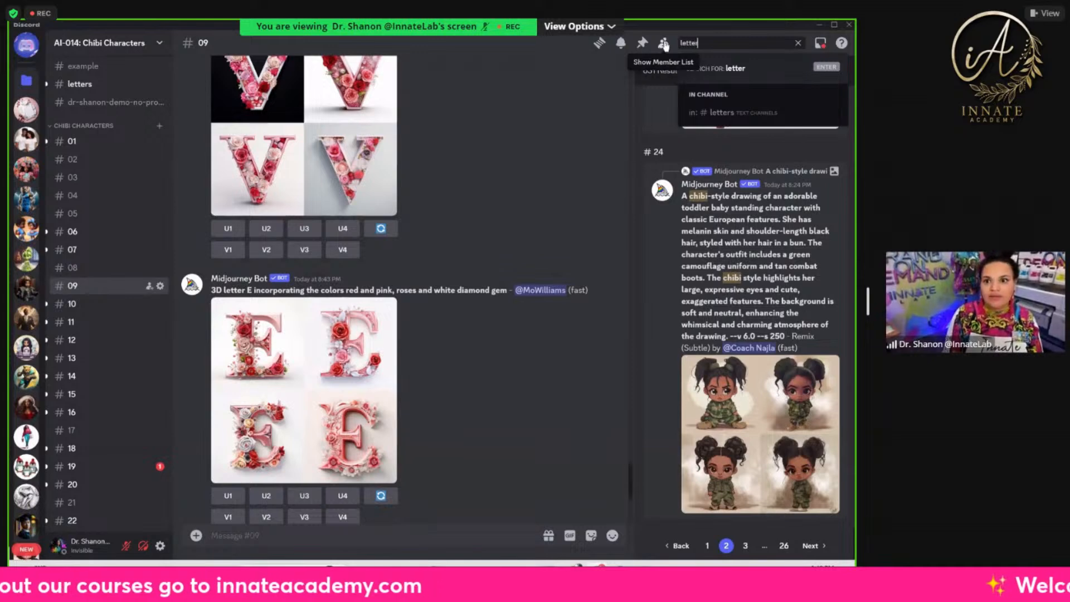
{"action": "type", "text": "er"}
{"action": "key", "text": "Return"}
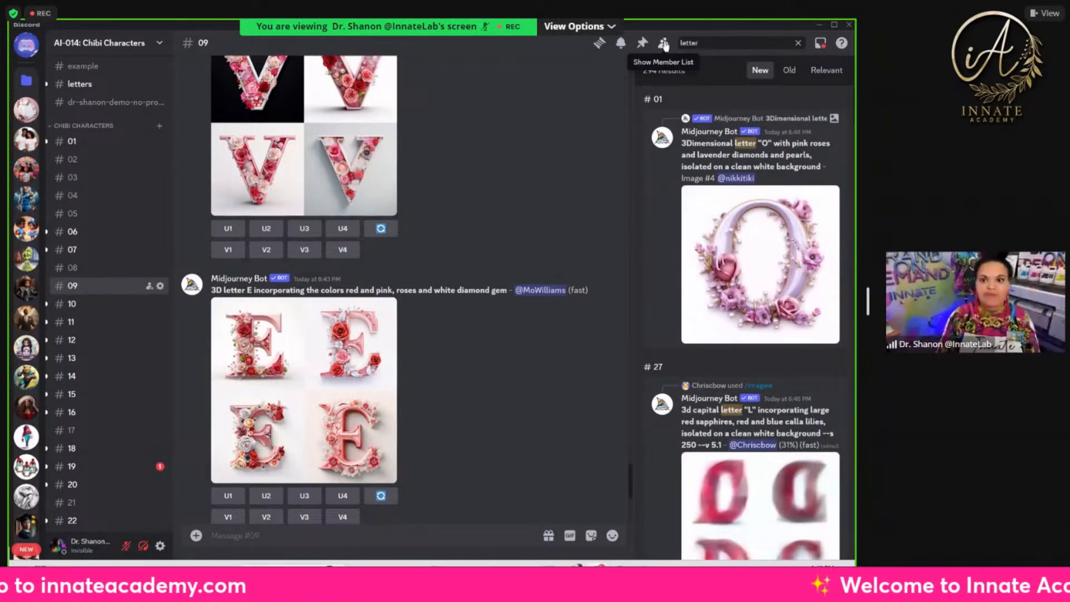
Examine the decorated letter images on the first page of the "letter" search results through to its end
{"action": "scroll", "coordinate": [725, 234], "scroll_direction": "down", "scroll_amount": 15}
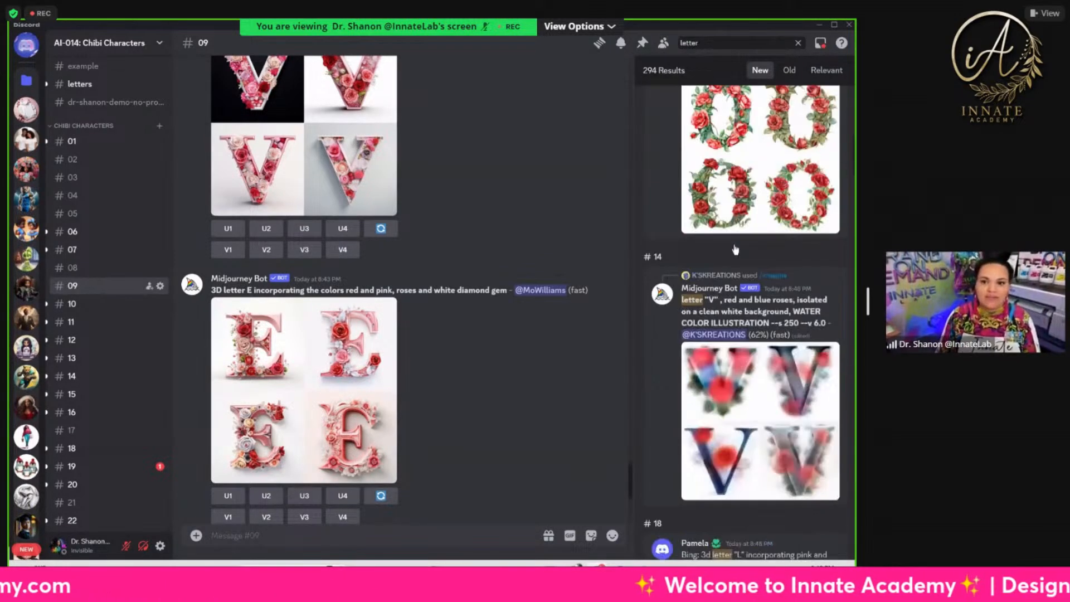
{"action": "scroll", "coordinate": [734, 249], "scroll_direction": "up", "scroll_amount": 5}
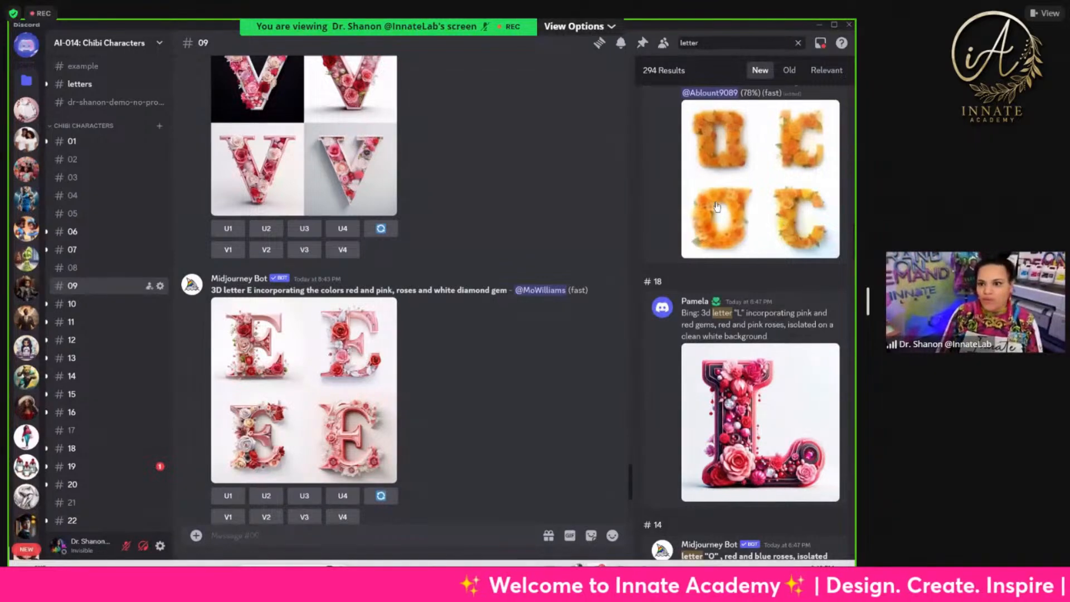
{"action": "scroll", "coordinate": [775, 251], "scroll_direction": "up", "scroll_amount": 2}
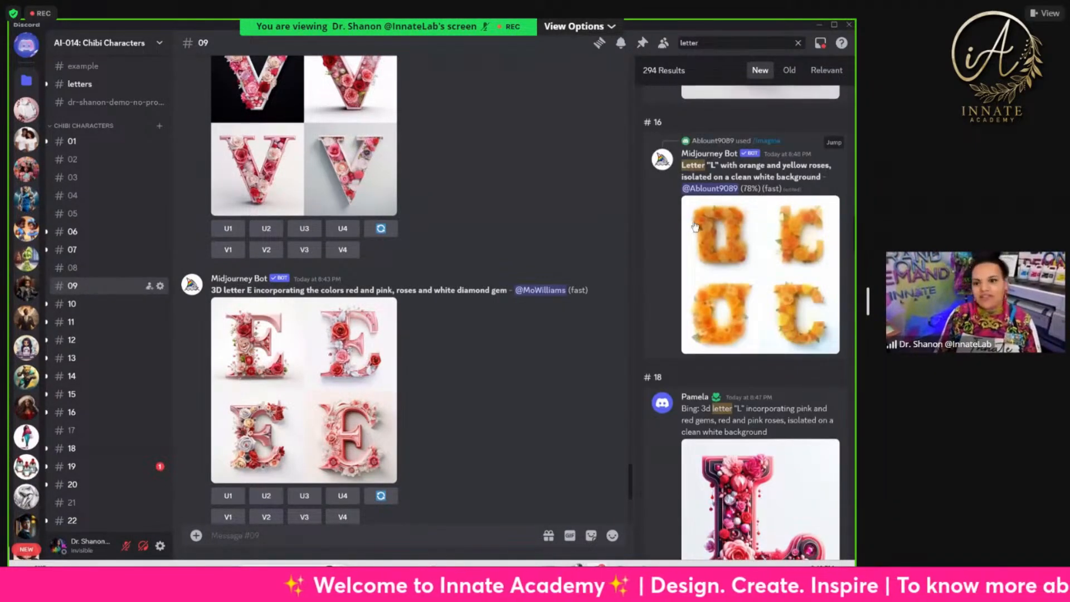
{"action": "scroll", "coordinate": [781, 279], "scroll_direction": "down", "scroll_amount": 10}
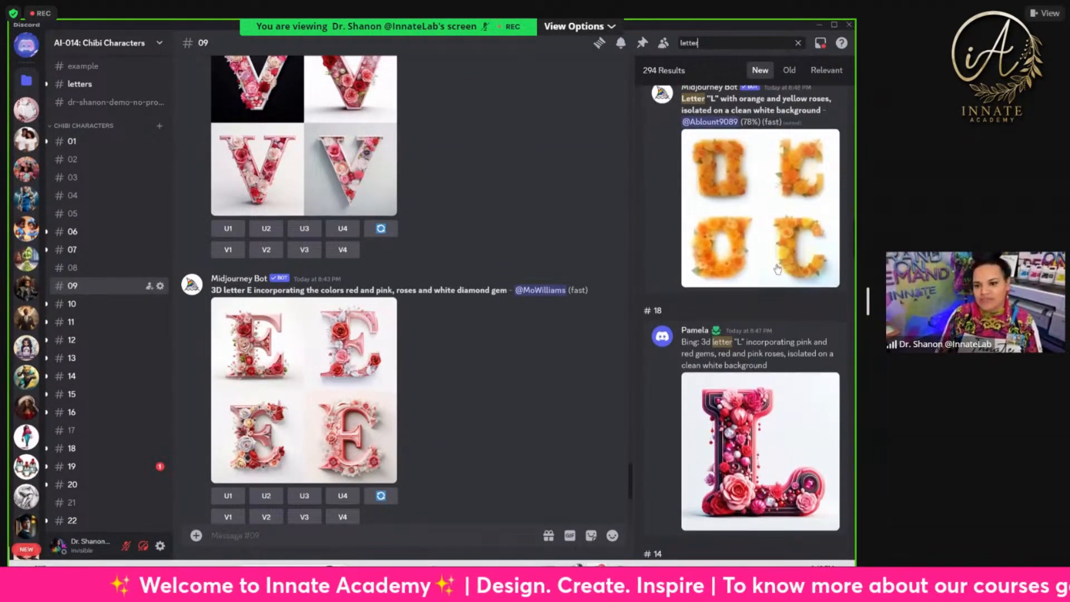
{"action": "scroll", "coordinate": [783, 296], "scroll_direction": "down", "scroll_amount": 15}
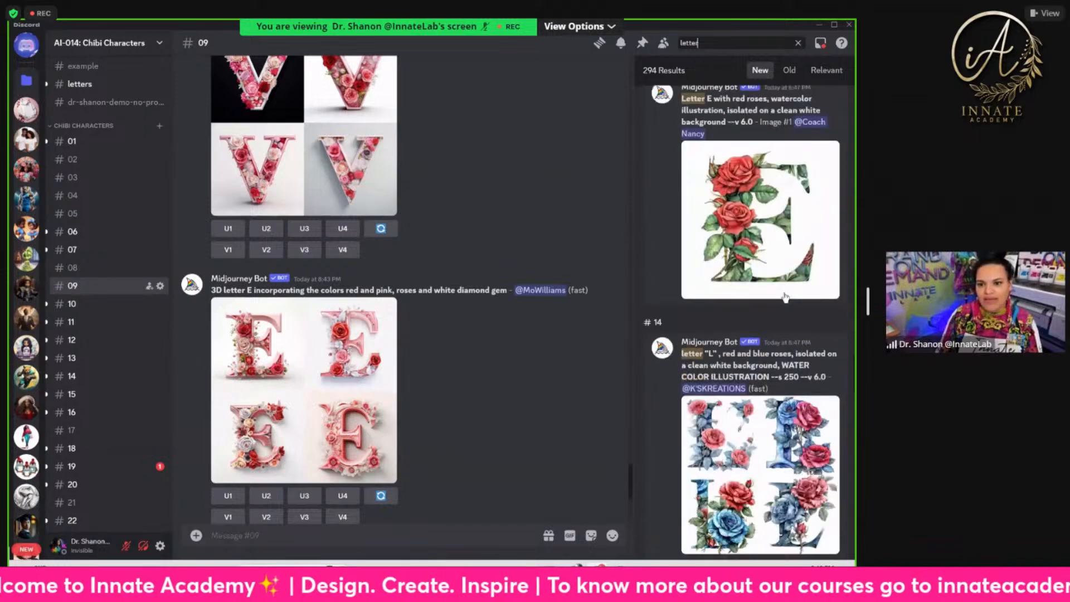
{"action": "scroll", "coordinate": [785, 297], "scroll_direction": "down", "scroll_amount": 15}
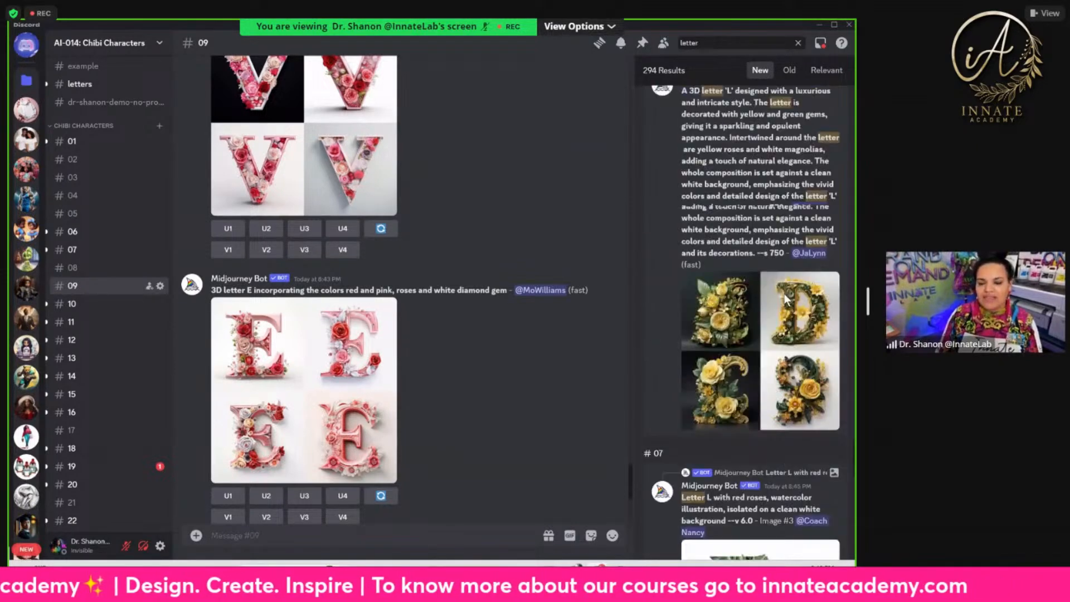
{"action": "scroll", "coordinate": [785, 298], "scroll_direction": "down", "scroll_amount": 10}
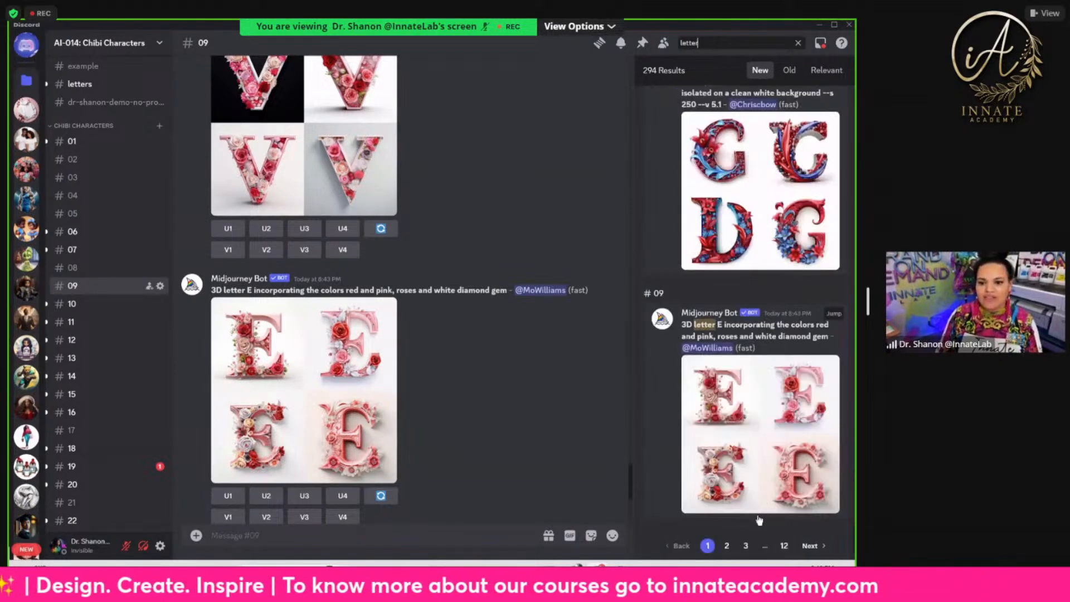
Open page 2 of the "letter" search results and examine its floral letter images through to the end
{"action": "left_click", "coordinate": [725, 545]}
{"action": "scroll", "coordinate": [780, 335], "scroll_direction": "down", "scroll_amount": 5}
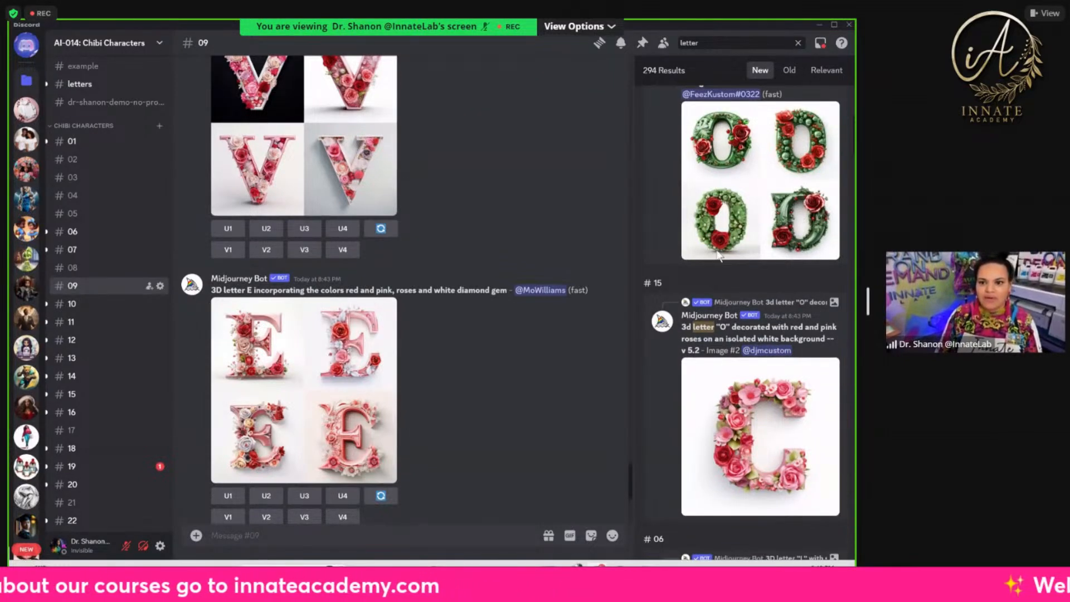
{"action": "scroll", "coordinate": [725, 262], "scroll_direction": "down", "scroll_amount": 10}
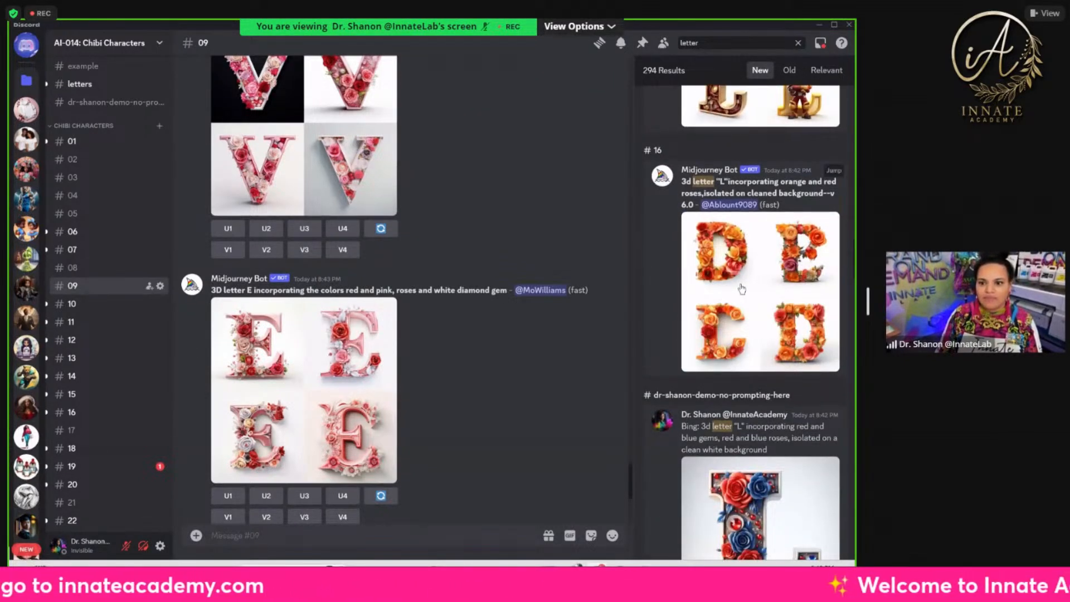
{"action": "scroll", "coordinate": [741, 288], "scroll_direction": "down", "scroll_amount": 10}
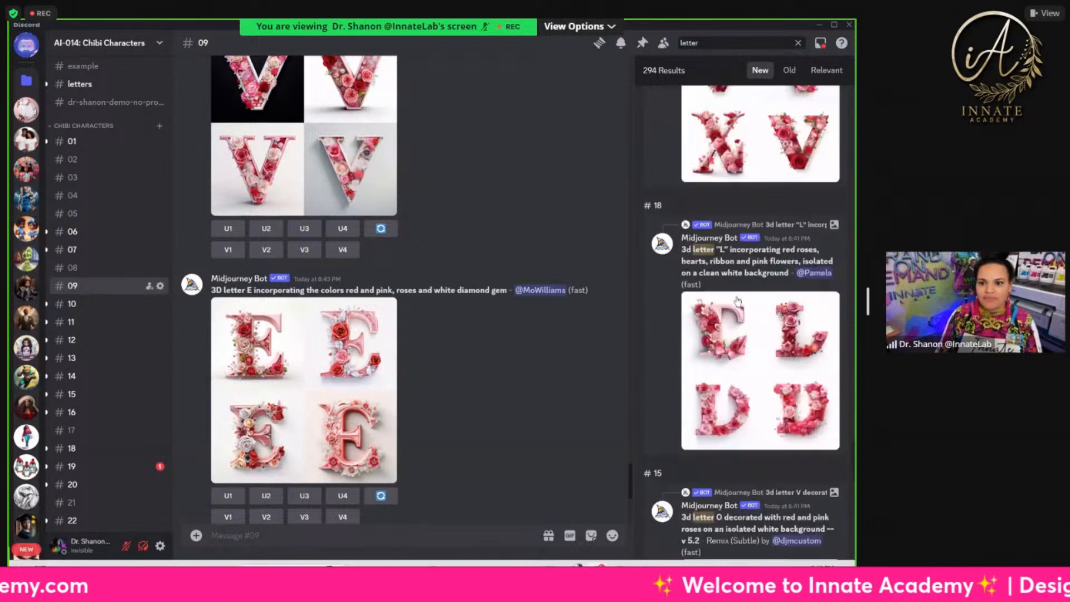
{"action": "scroll", "coordinate": [737, 301], "scroll_direction": "down", "scroll_amount": 10}
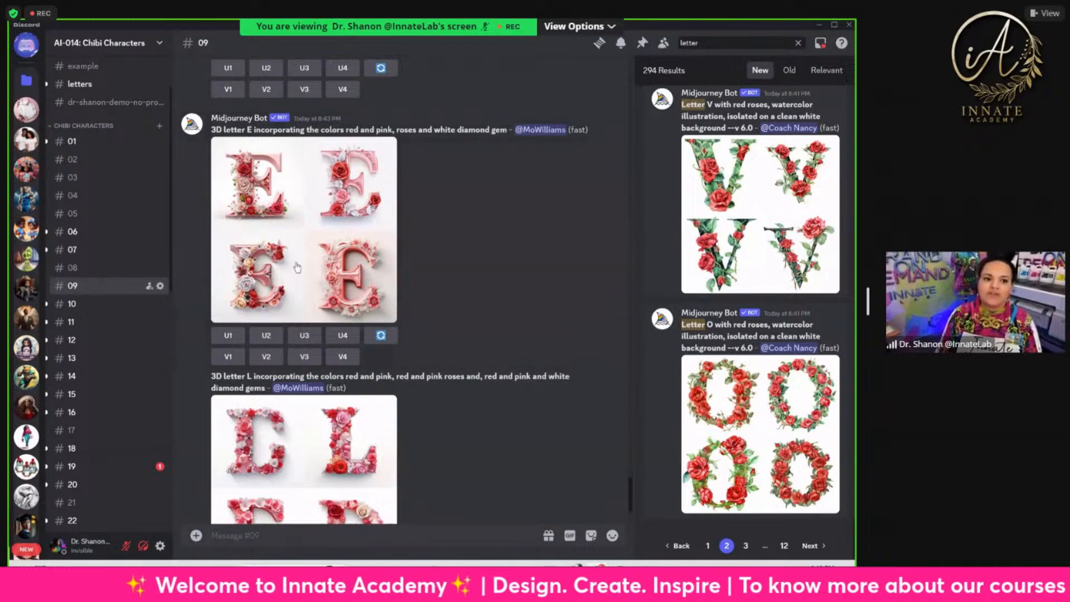
Open channel 10 and examine its basketball-themed 3D letter L images and burgundy-uniform timberwolf characters through to the newest post
{"action": "left_click", "coordinate": [74, 304]}
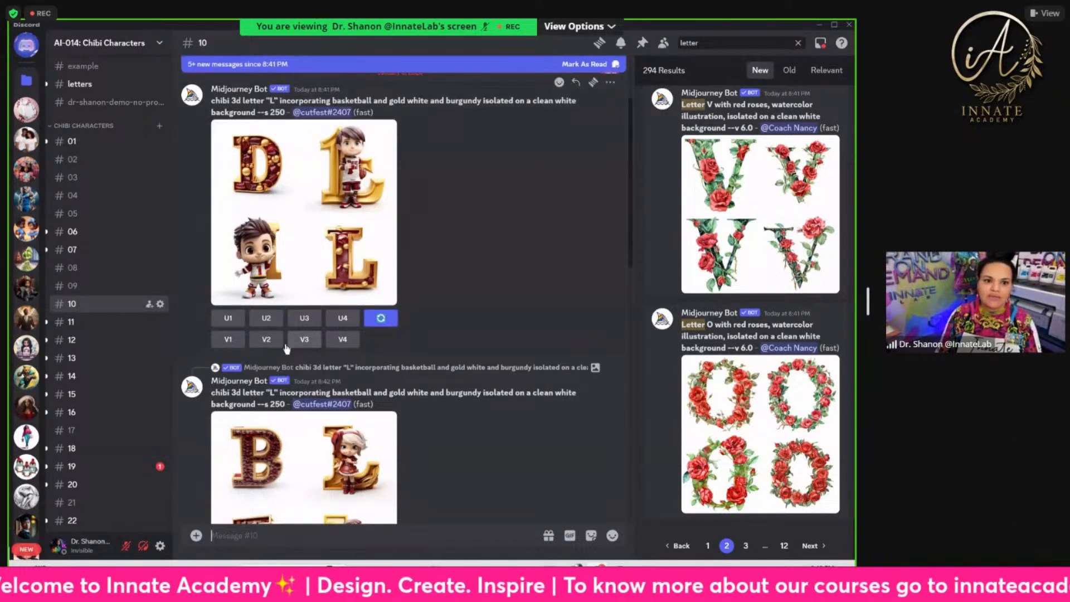
{"action": "scroll", "coordinate": [274, 342], "scroll_direction": "down", "scroll_amount": 15}
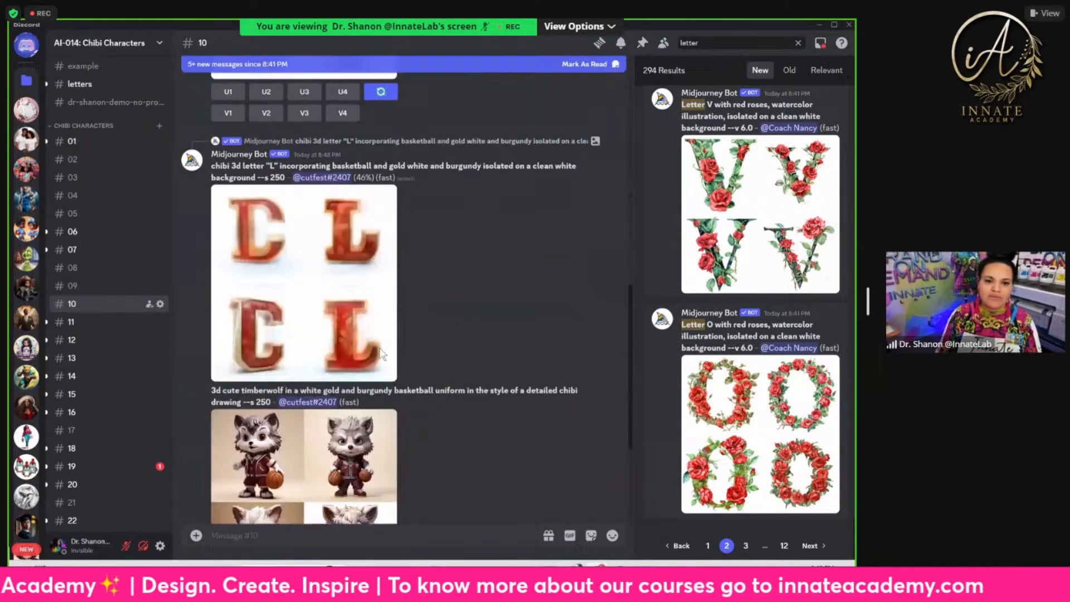
{"action": "scroll", "coordinate": [128, 339], "scroll_direction": "down", "scroll_amount": 8}
{"action": "scroll", "coordinate": [112, 323], "scroll_direction": "up", "scroll_amount": 7}
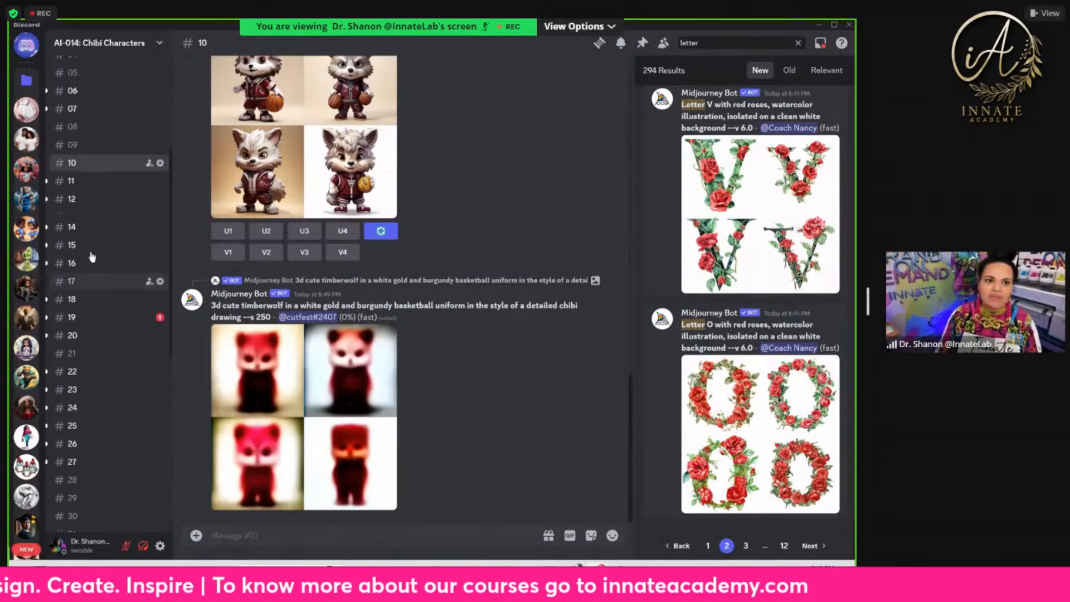
Open channel 11 and examine its first toddler Pikachu and Elmo chibi drawings, down to the heart-with-gloves images
{"action": "left_click", "coordinate": [98, 214]}
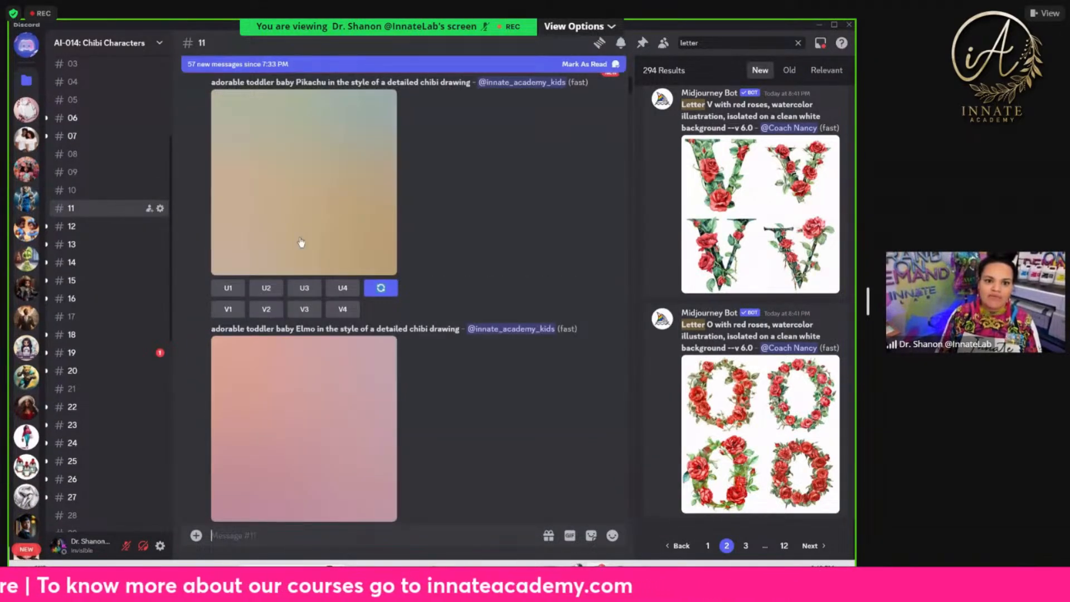
{"action": "scroll", "coordinate": [252, 239], "scroll_direction": "down", "scroll_amount": 20}
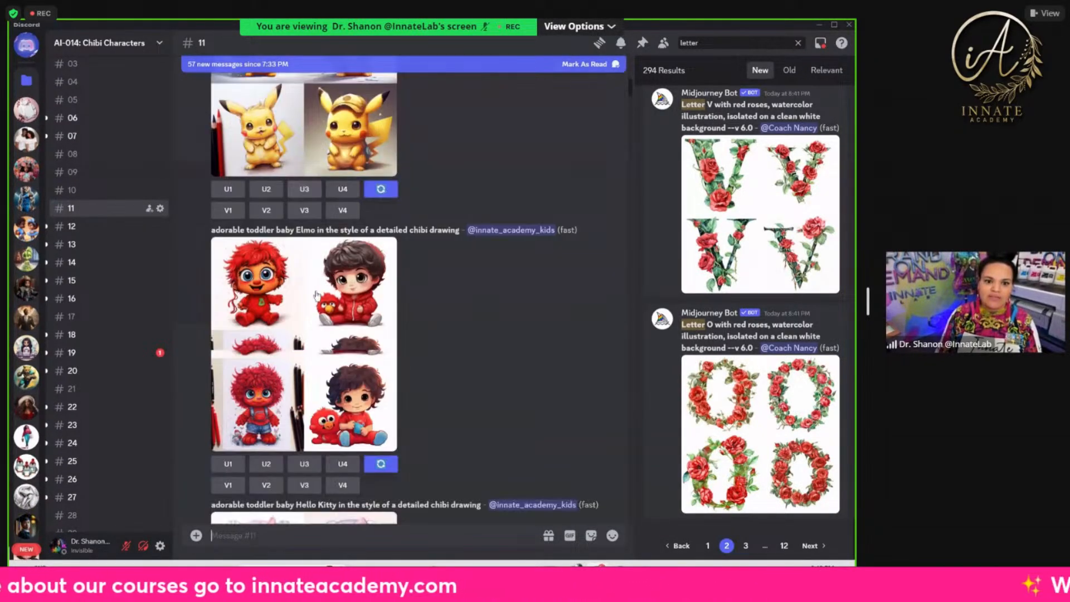
{"action": "scroll", "coordinate": [317, 295], "scroll_direction": "up", "scroll_amount": 5}
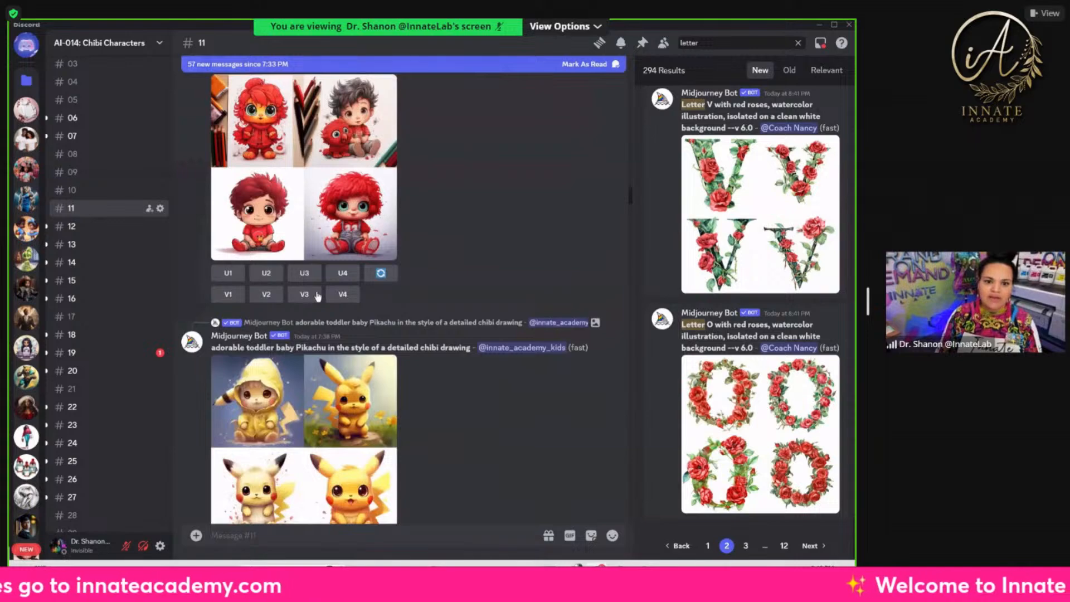
{"action": "scroll", "coordinate": [317, 293], "scroll_direction": "down", "scroll_amount": 15}
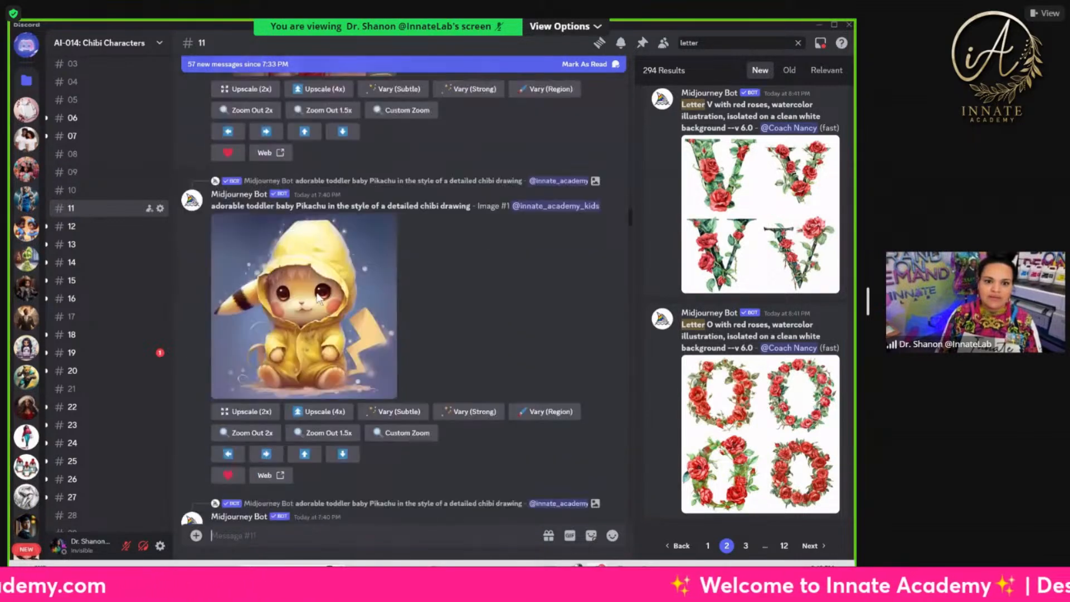
{"action": "scroll", "coordinate": [318, 299], "scroll_direction": "down", "scroll_amount": 4}
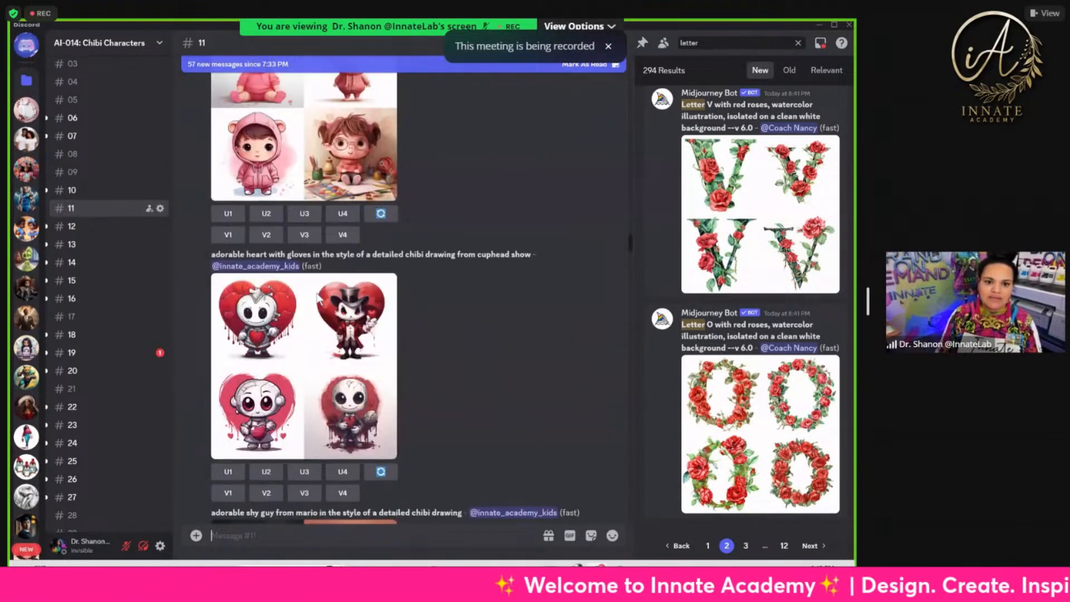
Examine channel 11's Shy Guy, Hello Kitty, Inc. and Boo chibi drawings, and dismiss the meeting-recording notice
{"action": "scroll", "coordinate": [317, 299], "scroll_direction": "down", "scroll_amount": 15}
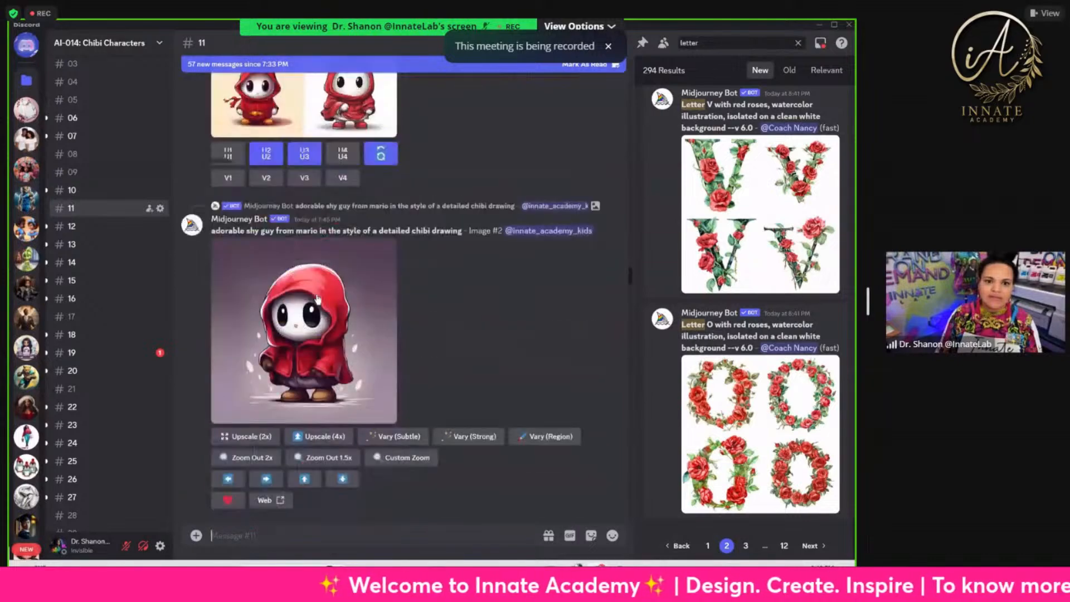
{"action": "scroll", "coordinate": [317, 296], "scroll_direction": "down", "scroll_amount": 15}
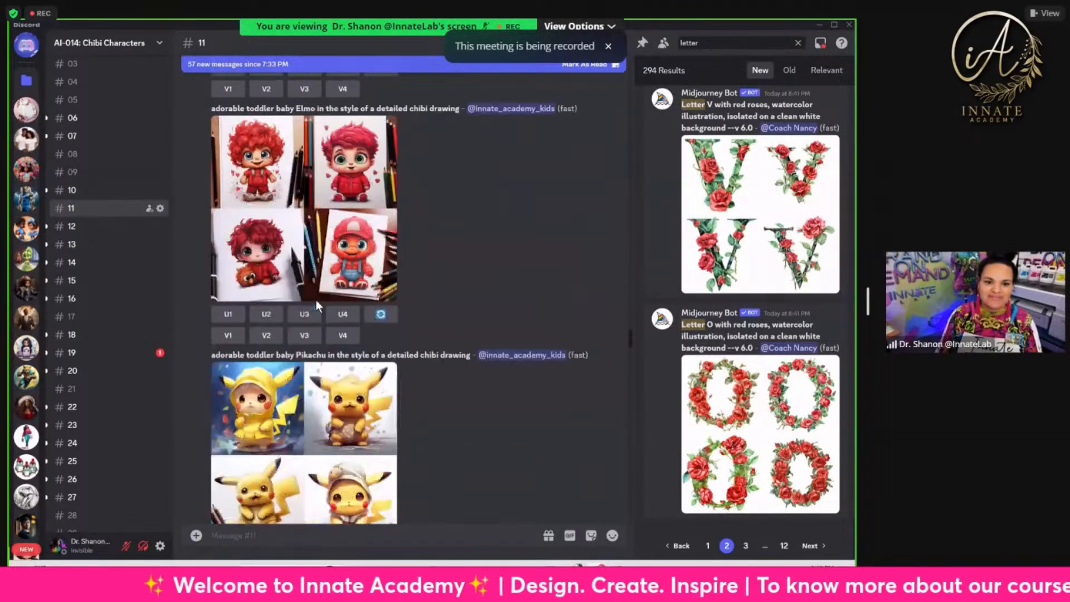
{"action": "scroll", "coordinate": [316, 305], "scroll_direction": "down", "scroll_amount": 2}
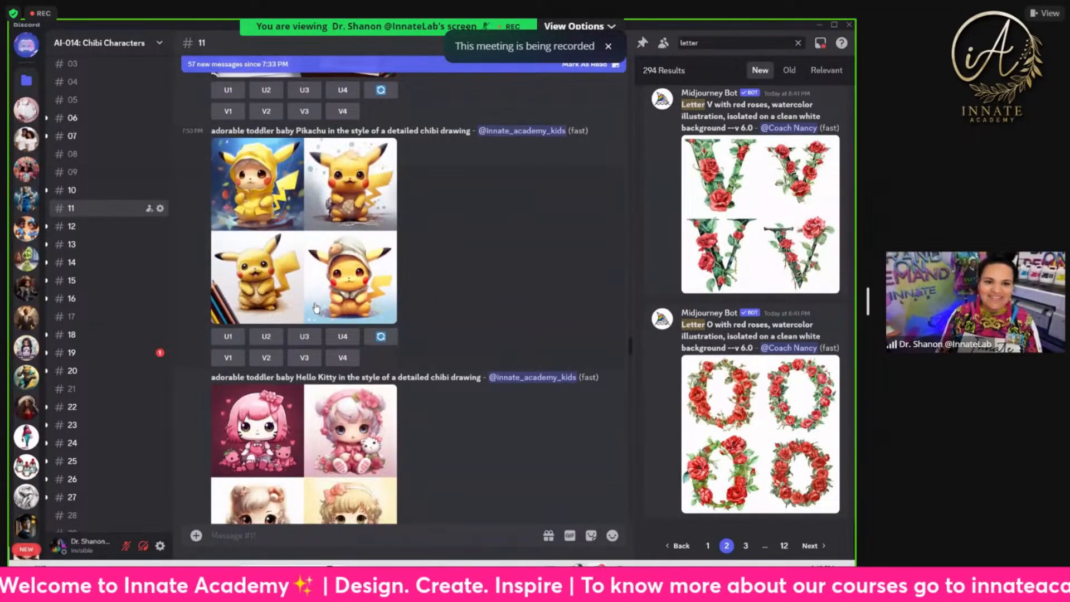
{"action": "scroll", "coordinate": [315, 310], "scroll_direction": "down", "scroll_amount": 8}
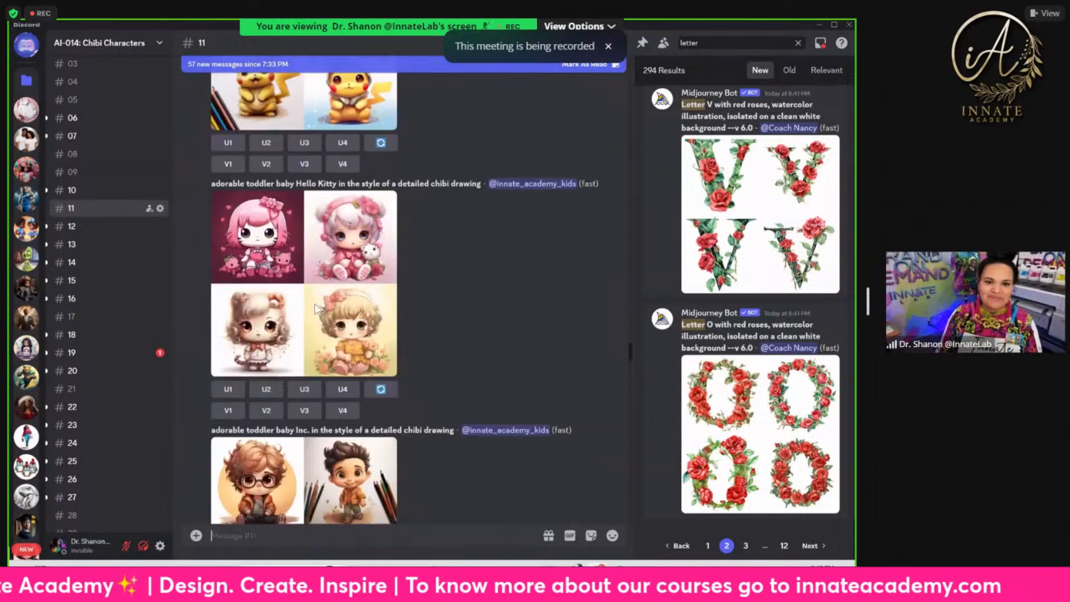
{"action": "scroll", "coordinate": [315, 310], "scroll_direction": "down", "scroll_amount": 6}
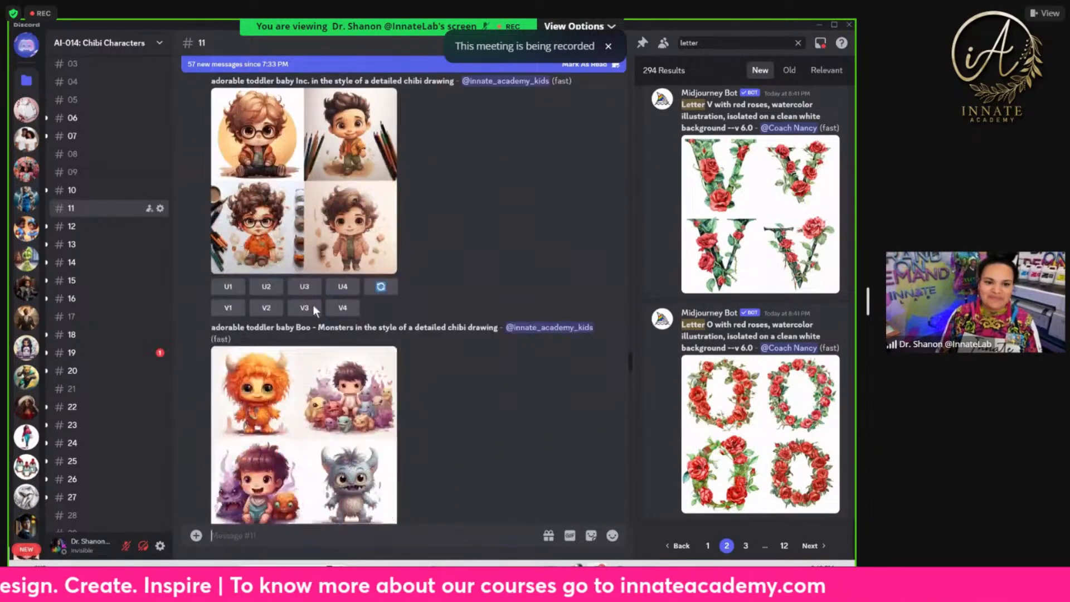
{"action": "left_click", "coordinate": [609, 46]}
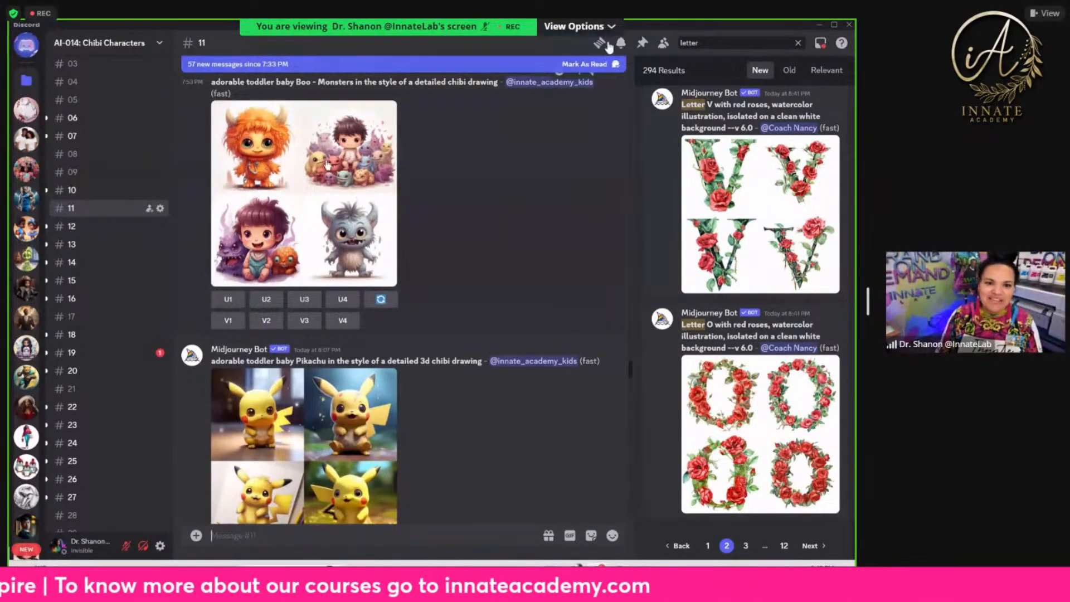
Compare channel 11's detailed 3D chibi versions of toddler baby Pikachu and Boo from Monsters
{"action": "scroll", "coordinate": [323, 193], "scroll_direction": "down", "scroll_amount": 1}
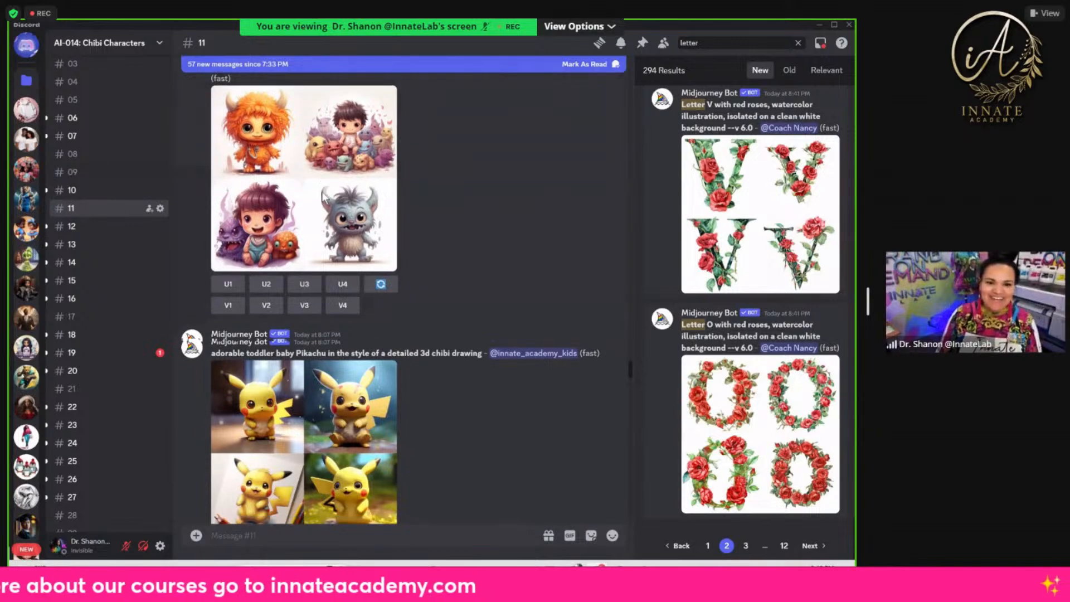
{"action": "scroll", "coordinate": [321, 191], "scroll_direction": "down", "scroll_amount": 10}
{"action": "scroll", "coordinate": [329, 178], "scroll_direction": "up", "scroll_amount": 4}
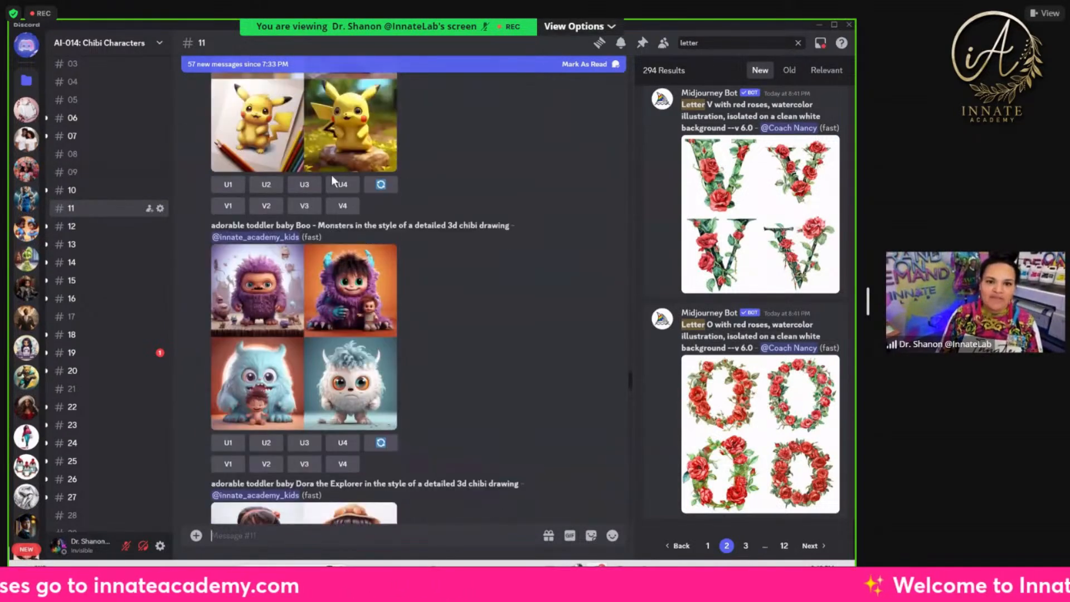
{"action": "scroll", "coordinate": [323, 195], "scroll_direction": "up", "scroll_amount": 2}
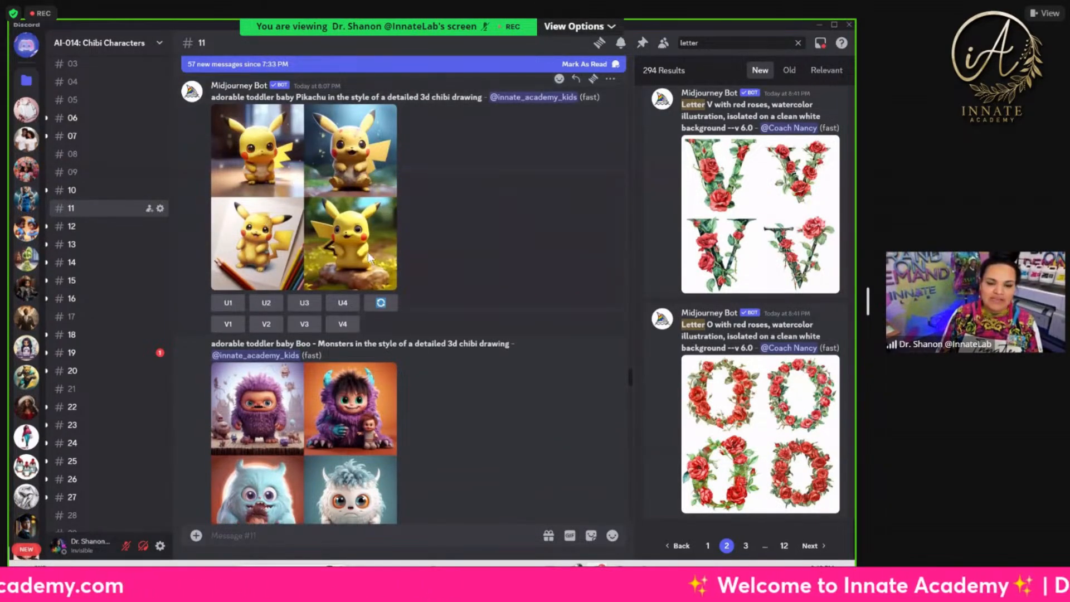
View the detailed 3D chibi Dora the Explorer grid enlarged, and upscale its second image
{"action": "scroll", "coordinate": [360, 270], "scroll_direction": "down", "scroll_amount": 3}
{"action": "scroll", "coordinate": [350, 274], "scroll_direction": "down", "scroll_amount": 6}
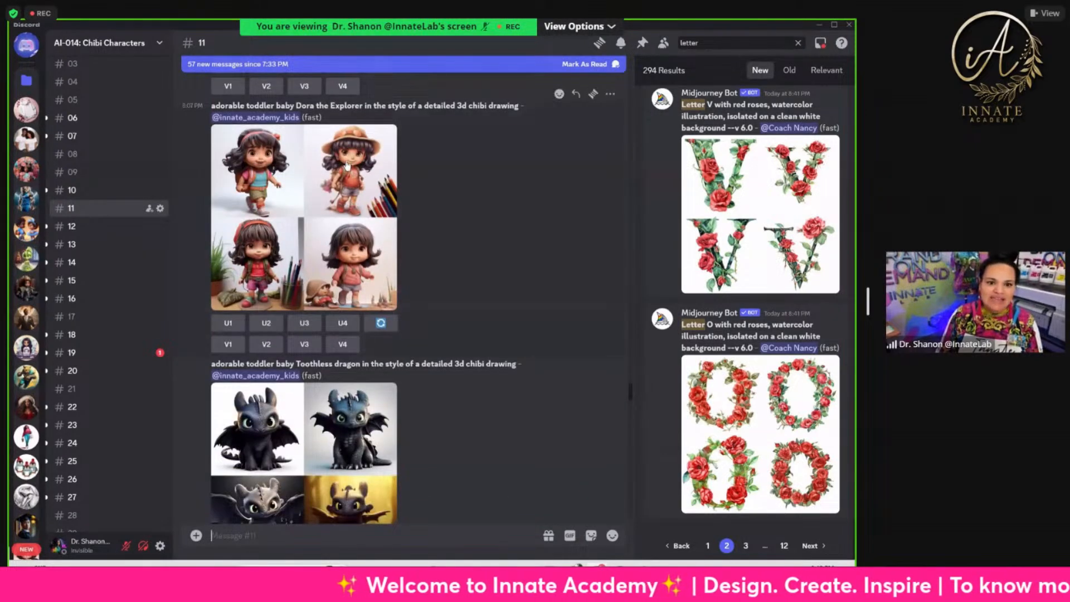
{"action": "left_click", "coordinate": [352, 194]}
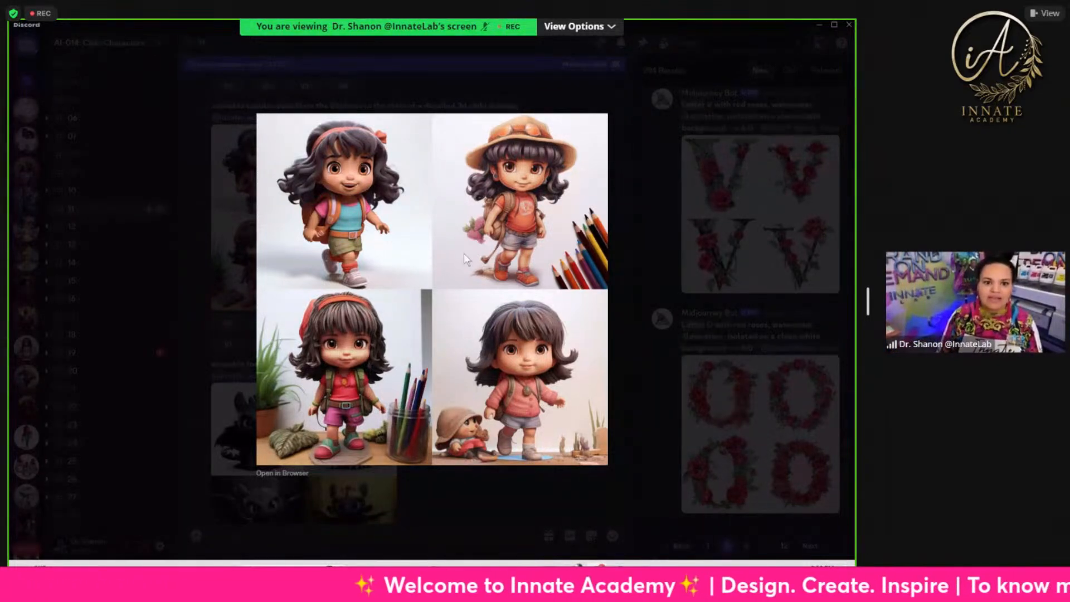
{"action": "left_click", "coordinate": [237, 262]}
{"action": "scroll", "coordinate": [224, 262], "scroll_direction": "down", "scroll_amount": 5}
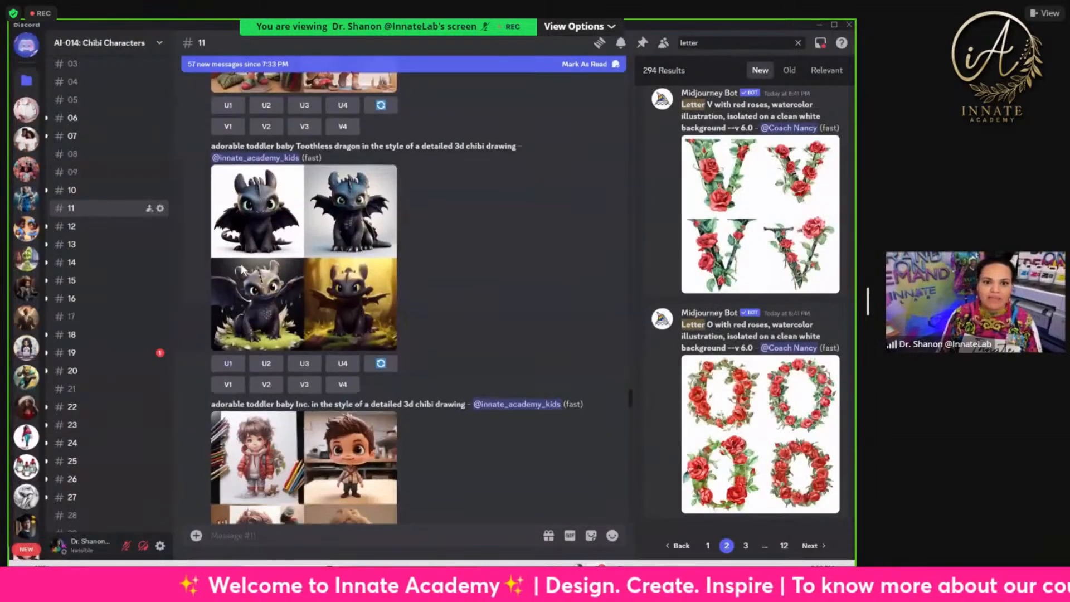
{"action": "scroll", "coordinate": [264, 336], "scroll_direction": "up", "scroll_amount": 4}
{"action": "left_click", "coordinate": [265, 327]}
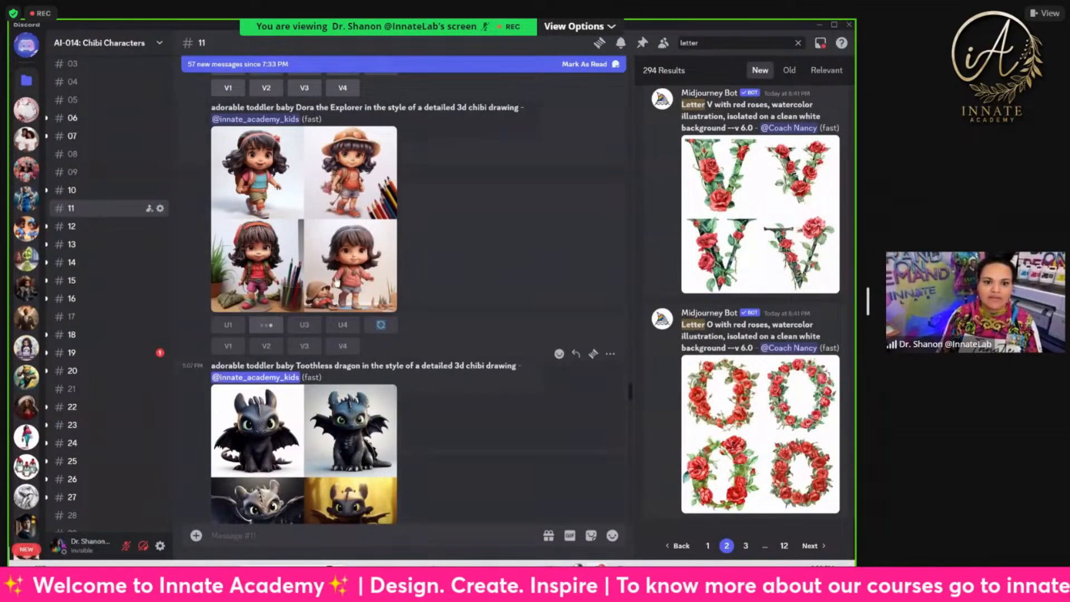
Examine channel 11's remaining 3D chibi posts, from Toothless dragon and Inc. through Elmo and Hello Kitty to the second Dora grid
{"action": "scroll", "coordinate": [273, 362], "scroll_direction": "down", "scroll_amount": 4}
{"action": "scroll", "coordinate": [276, 376], "scroll_direction": "down", "scroll_amount": 8}
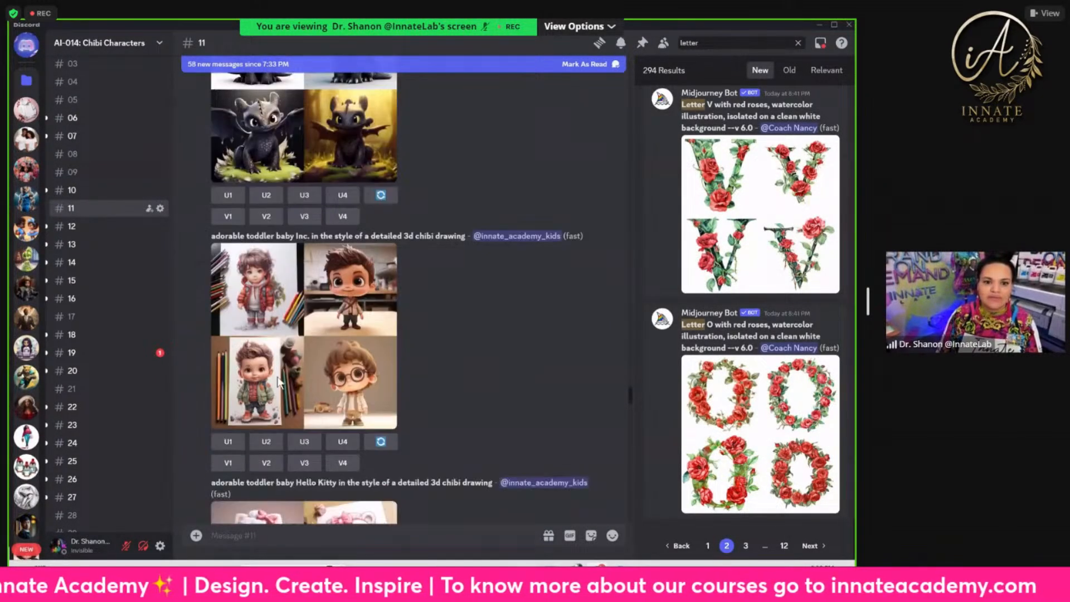
{"action": "scroll", "coordinate": [285, 326], "scroll_direction": "down", "scroll_amount": 5}
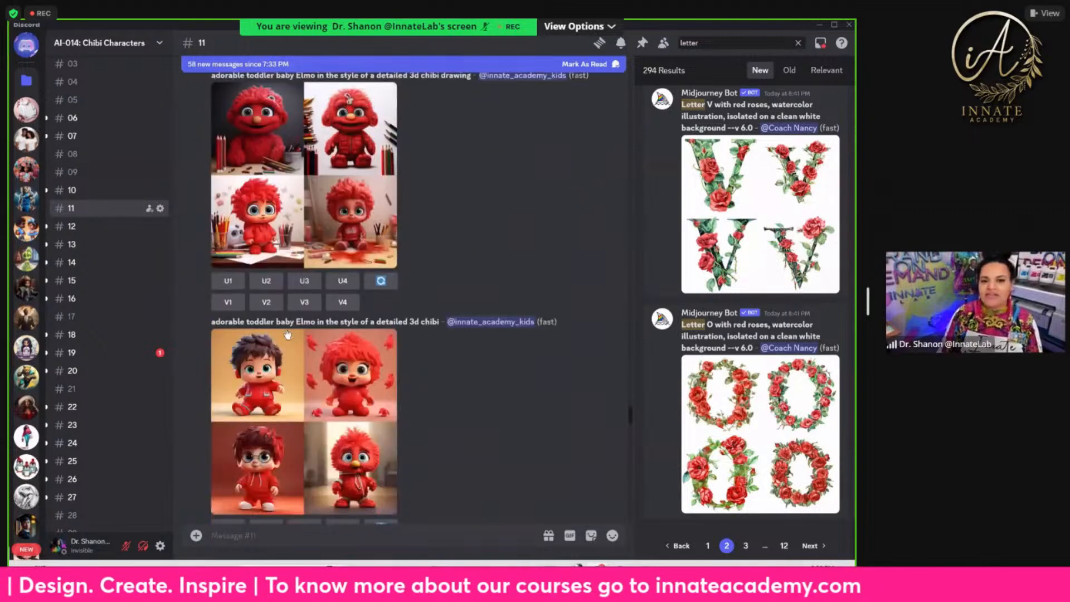
{"action": "scroll", "coordinate": [286, 333], "scroll_direction": "down", "scroll_amount": 5}
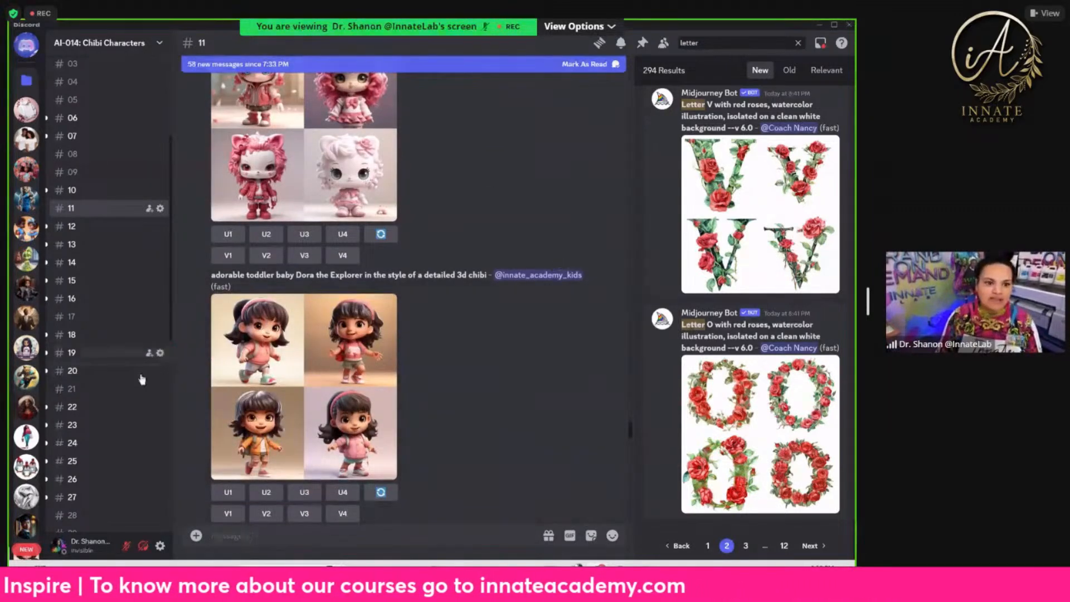
Open channel 13 and examine its softiecore toddler doll images and its illustrated chibi boy and girl baby dolls
{"action": "left_click", "coordinate": [92, 248]}
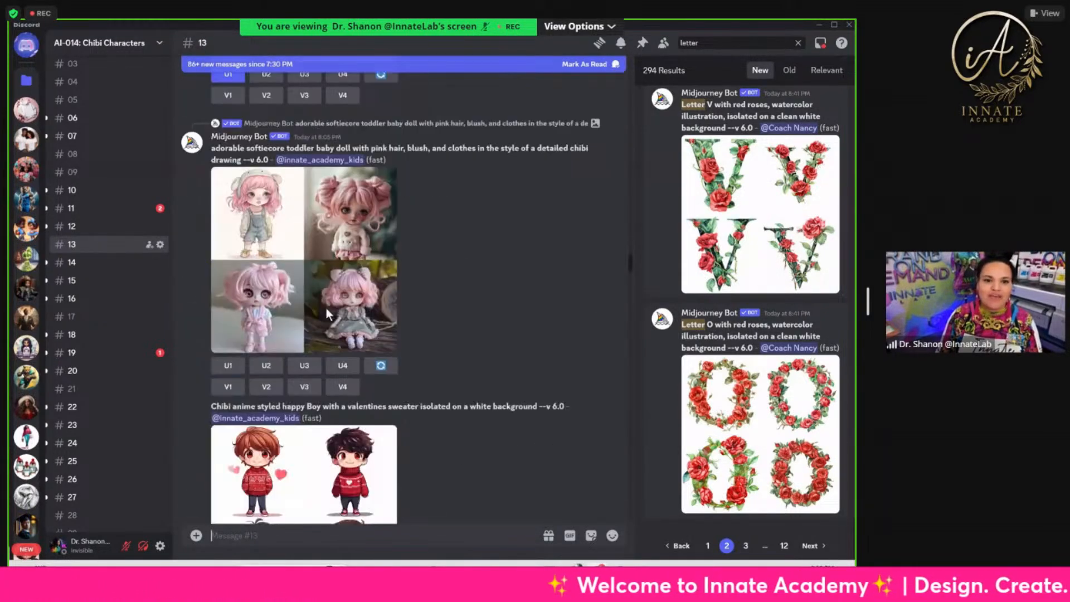
{"action": "scroll", "coordinate": [328, 315], "scroll_direction": "down", "scroll_amount": 20}
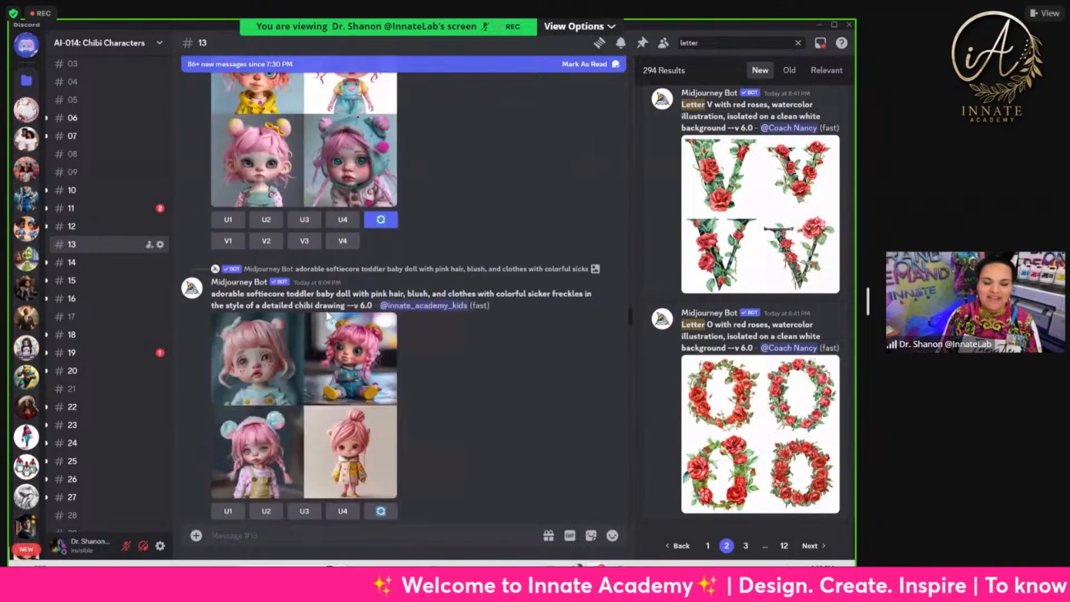
{"action": "scroll", "coordinate": [328, 317], "scroll_direction": "down", "scroll_amount": 10}
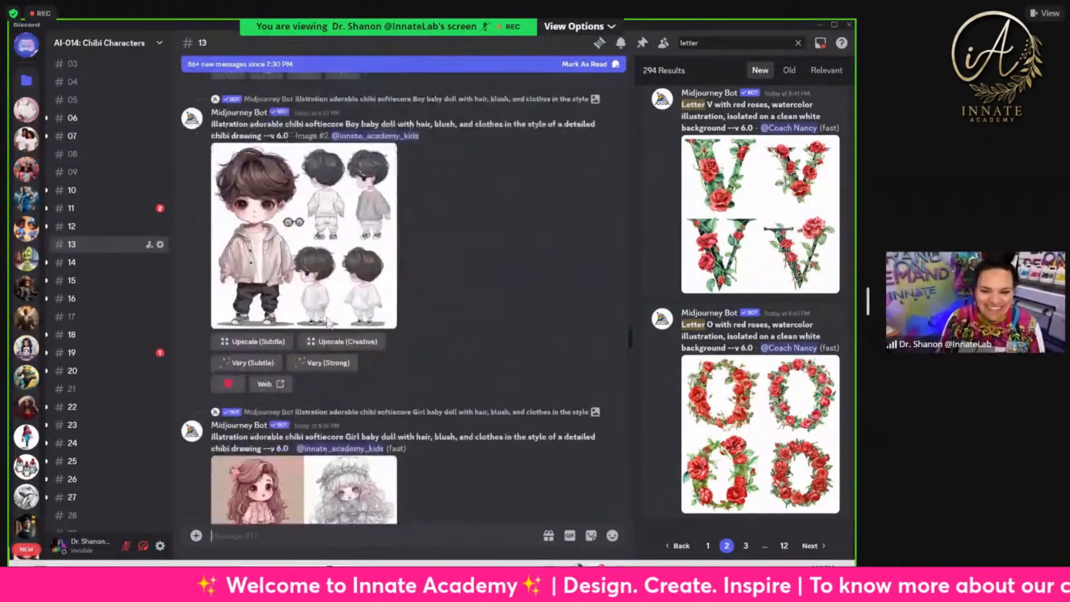
{"action": "scroll", "coordinate": [329, 324], "scroll_direction": "down", "scroll_amount": 12}
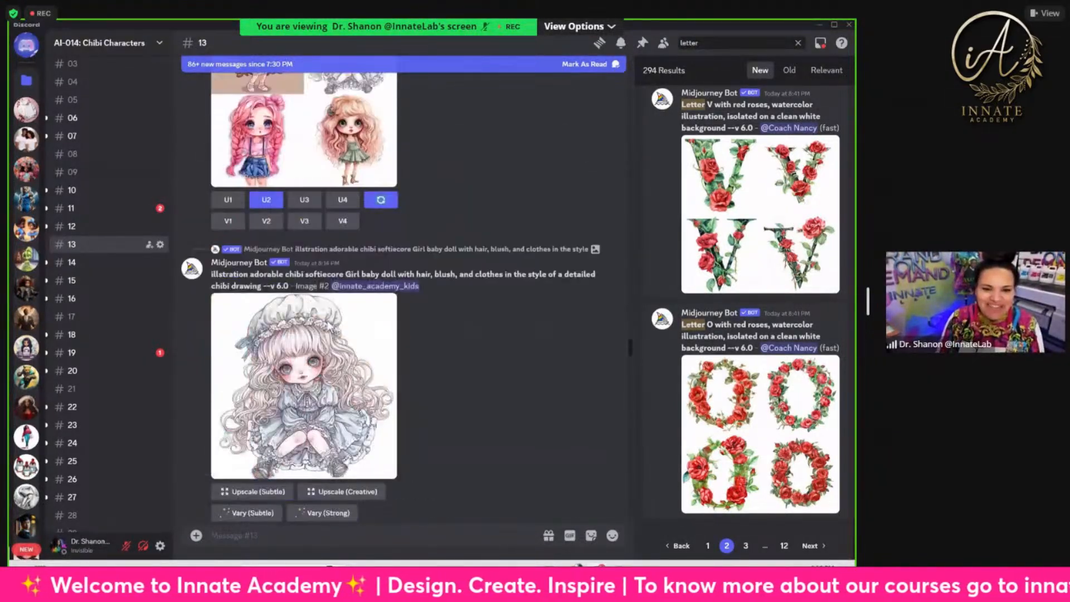
{"action": "scroll", "coordinate": [328, 324], "scroll_direction": "down", "scroll_amount": 12}
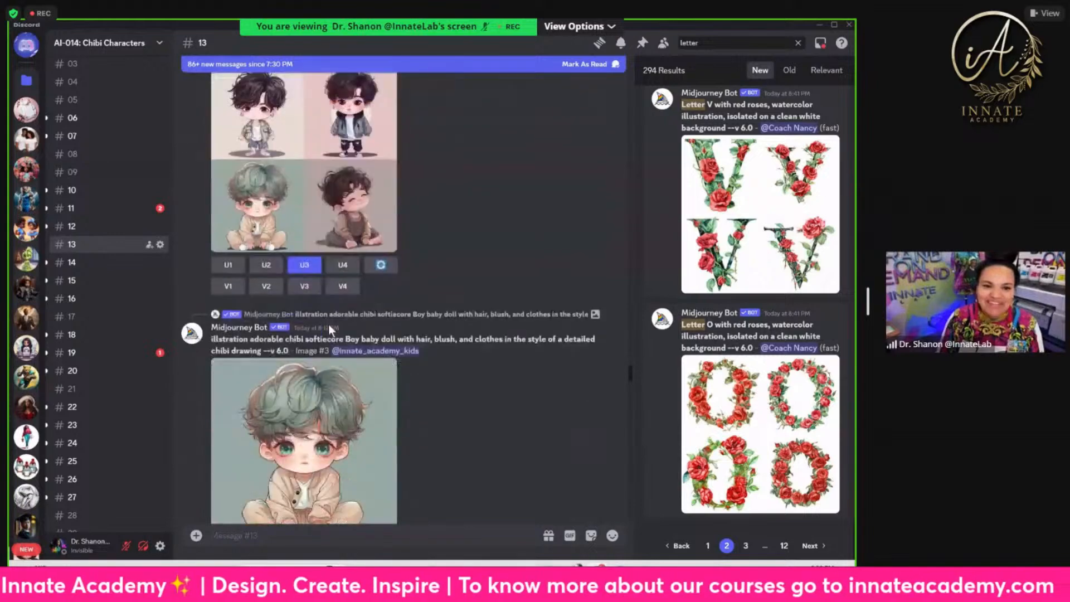
{"action": "scroll", "coordinate": [329, 327], "scroll_direction": "down", "scroll_amount": 10}
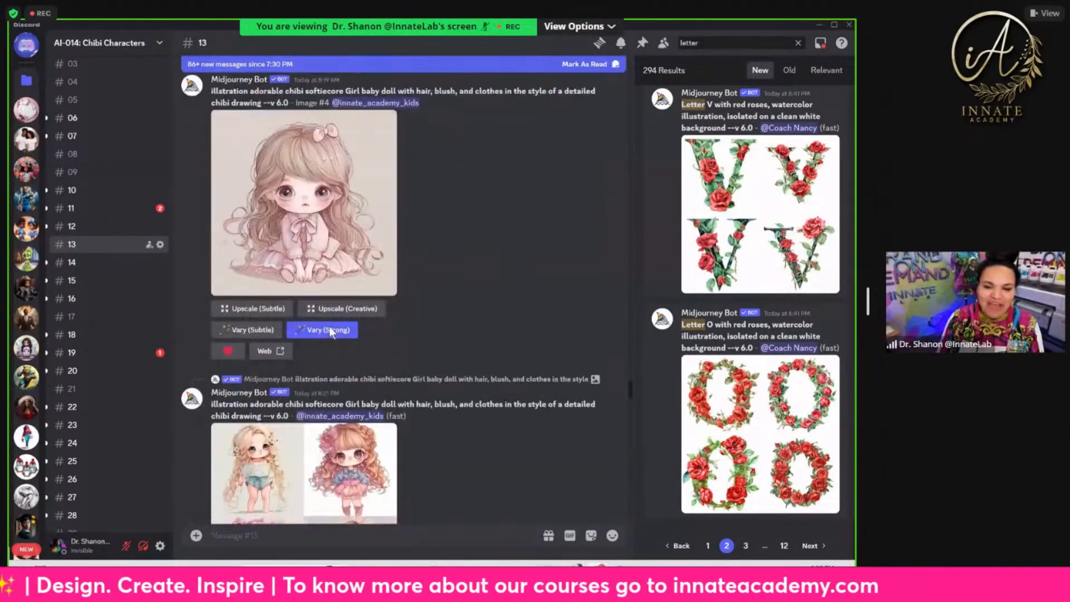
Examine channel 13's chibi letters with SweetHearts and roses, viewing the letter L grid enlarged and continuing to V and E
{"action": "scroll", "coordinate": [330, 332], "scroll_direction": "down", "scroll_amount": 10}
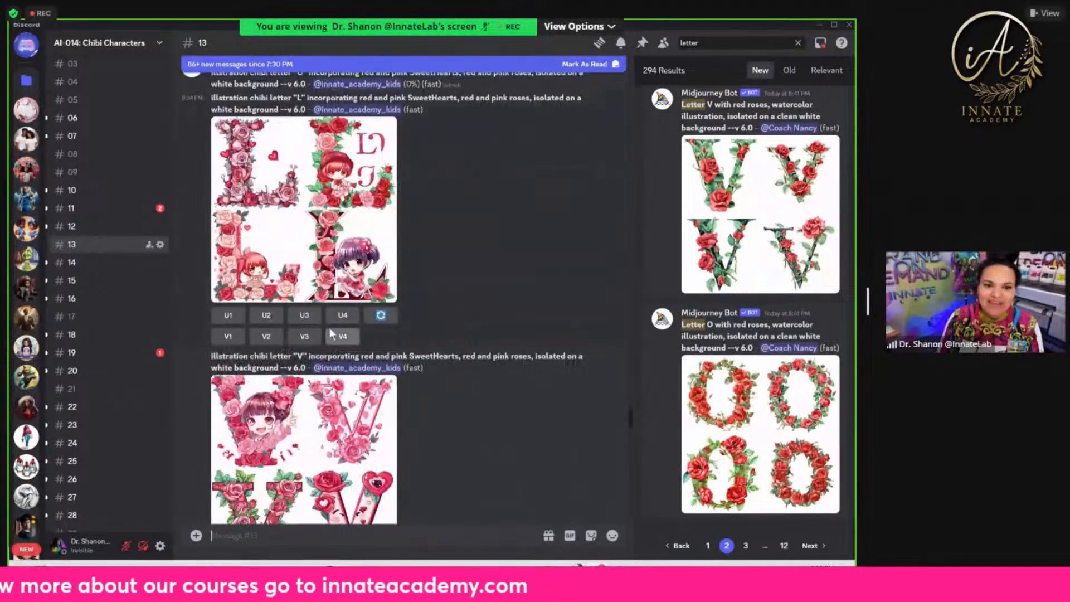
{"action": "scroll", "coordinate": [329, 328], "scroll_direction": "down", "scroll_amount": 1}
{"action": "scroll", "coordinate": [315, 278], "scroll_direction": "up", "scroll_amount": 3}
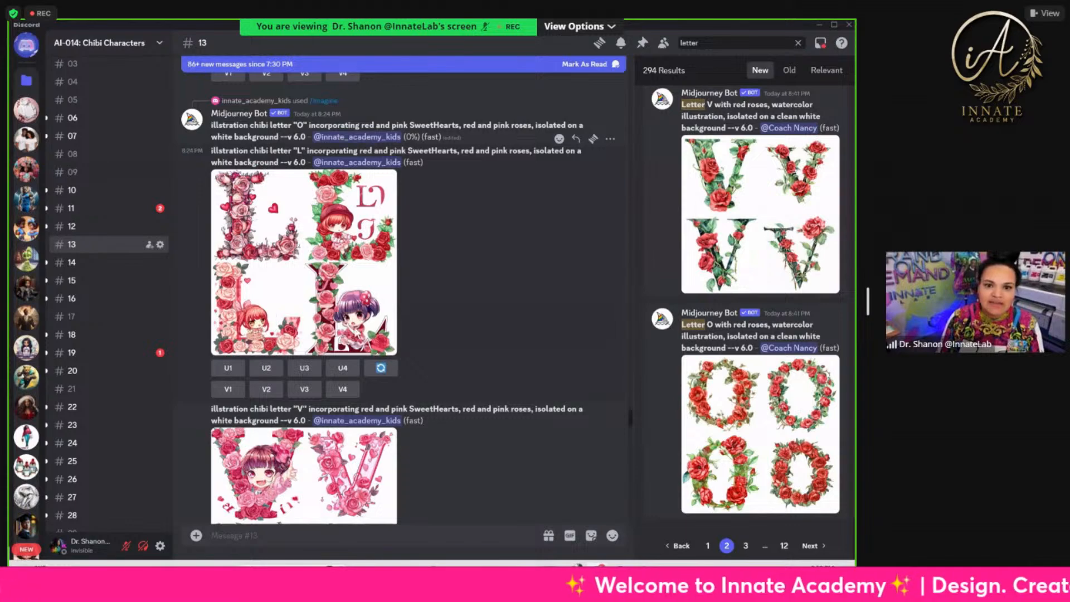
{"action": "left_click", "coordinate": [372, 312]}
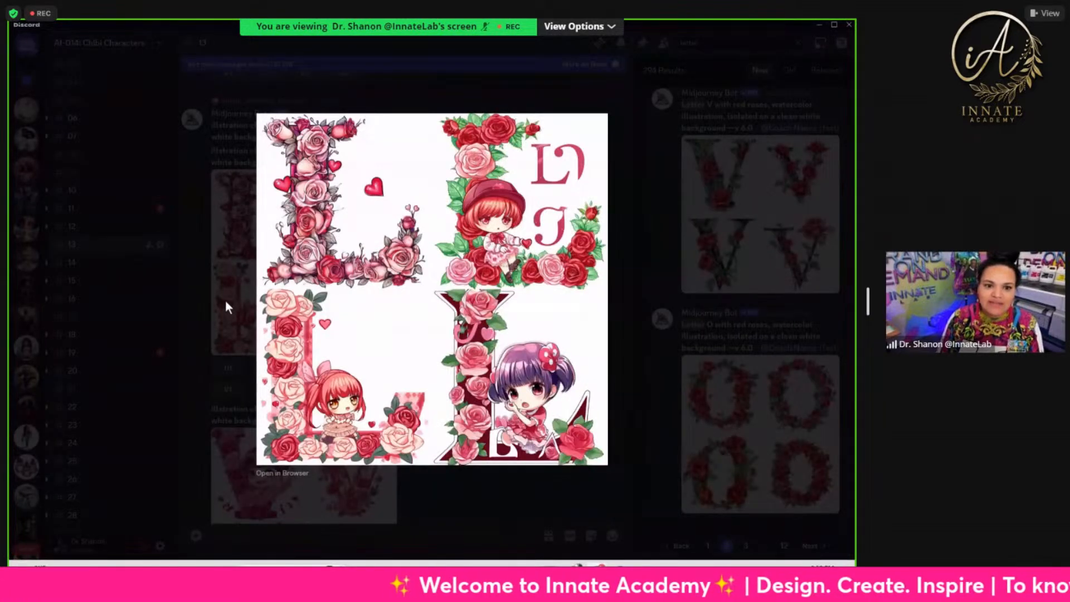
{"action": "left_click", "coordinate": [225, 302]}
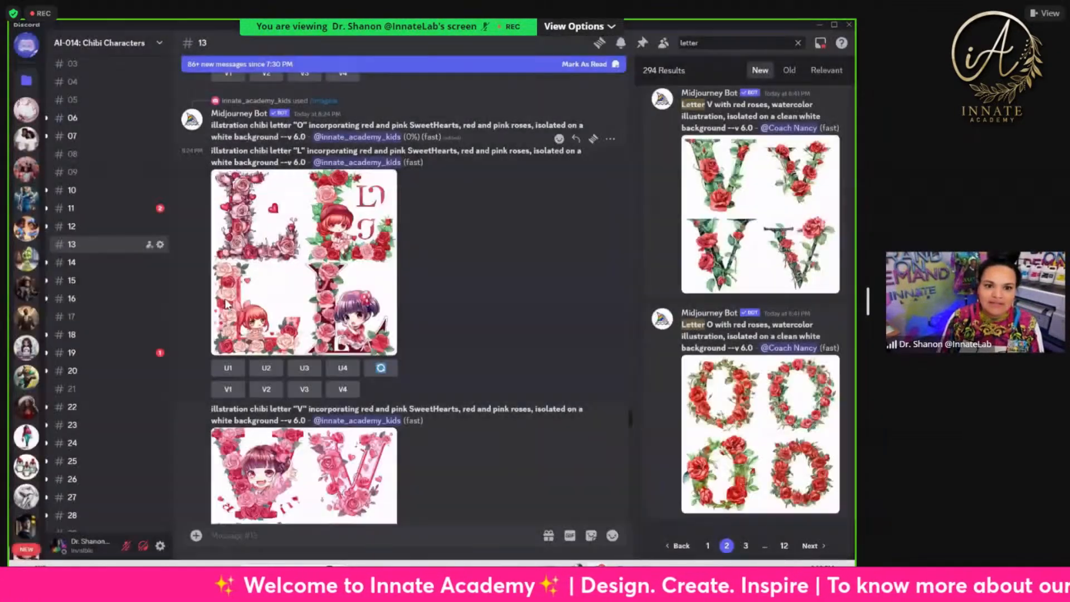
{"action": "scroll", "coordinate": [225, 299], "scroll_direction": "down", "scroll_amount": 1}
{"action": "scroll", "coordinate": [225, 299], "scroll_direction": "down", "scroll_amount": 4}
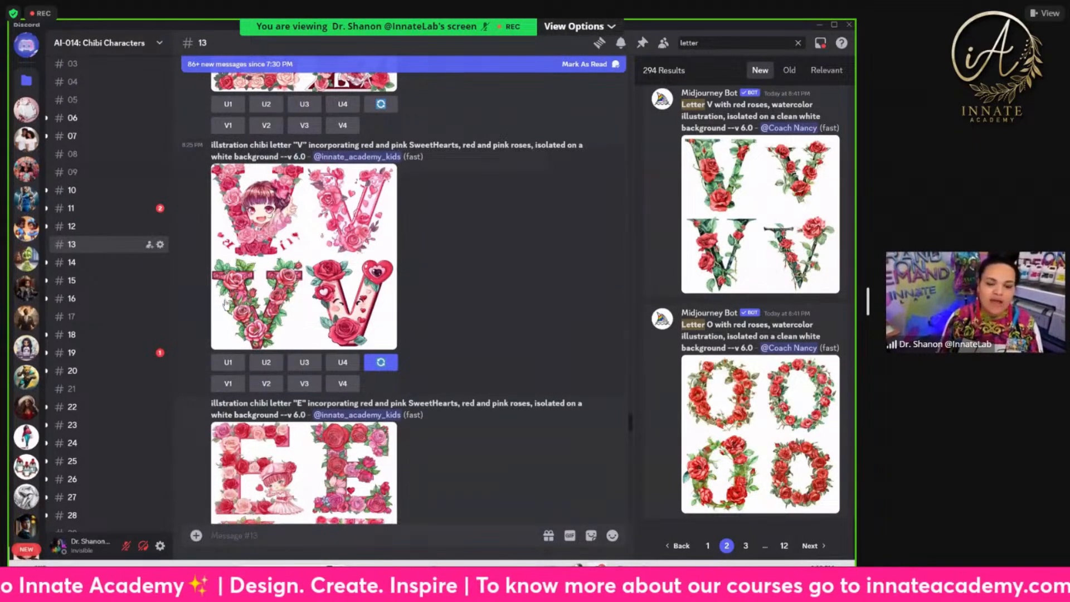
Examine channel 13's chibi letter E and V posts and girl baby doll variations, viewing the second letter E grid enlarged
{"action": "scroll", "coordinate": [226, 303], "scroll_direction": "down", "scroll_amount": 5}
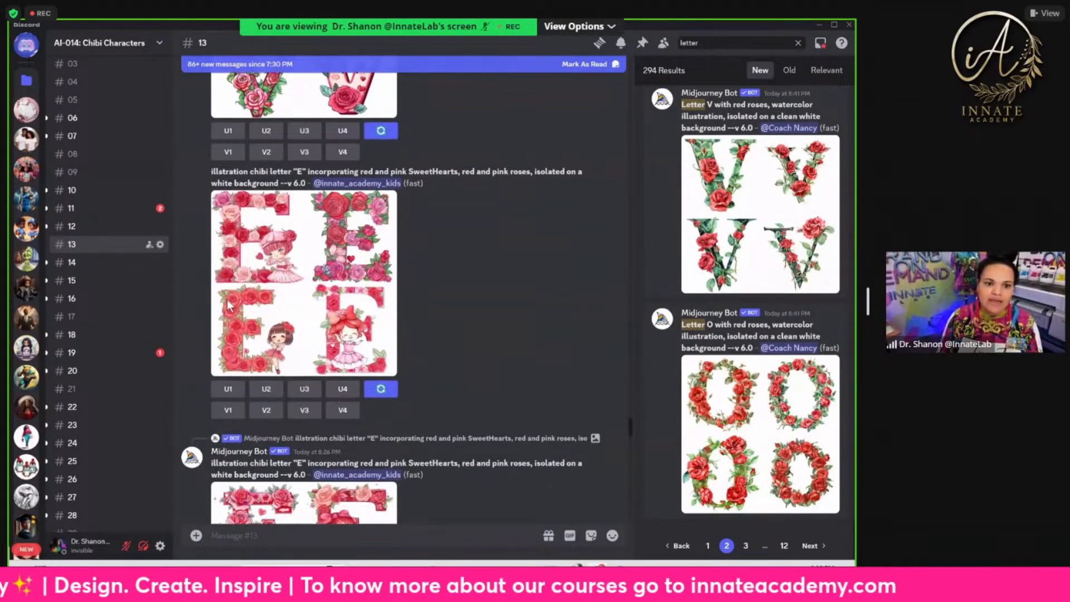
{"action": "scroll", "coordinate": [226, 299], "scroll_direction": "down", "scroll_amount": 10}
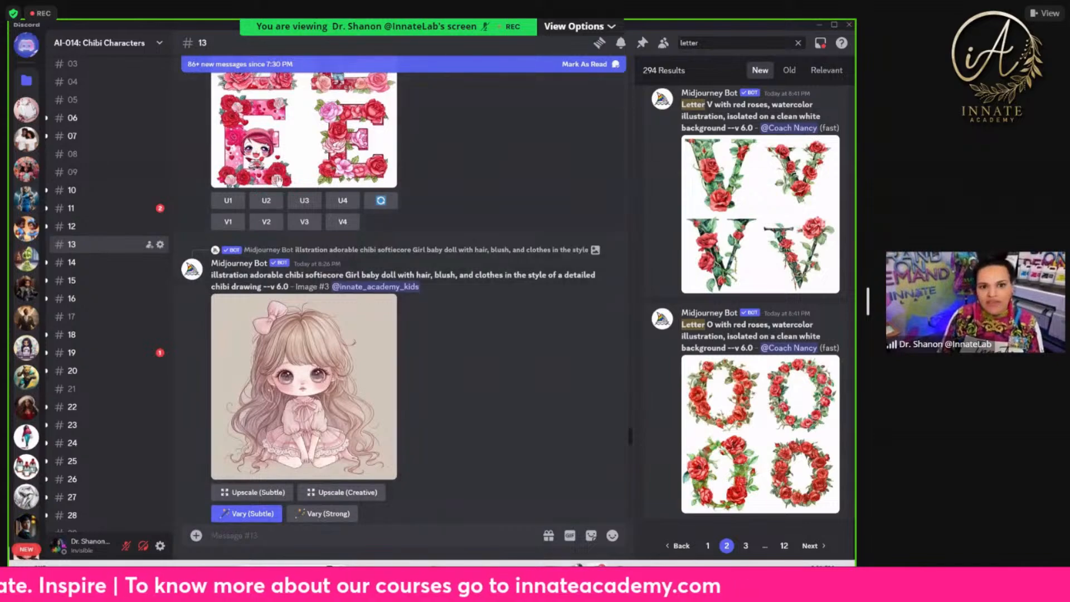
{"action": "left_click", "coordinate": [278, 181]}
{"action": "left_click", "coordinate": [243, 163]}
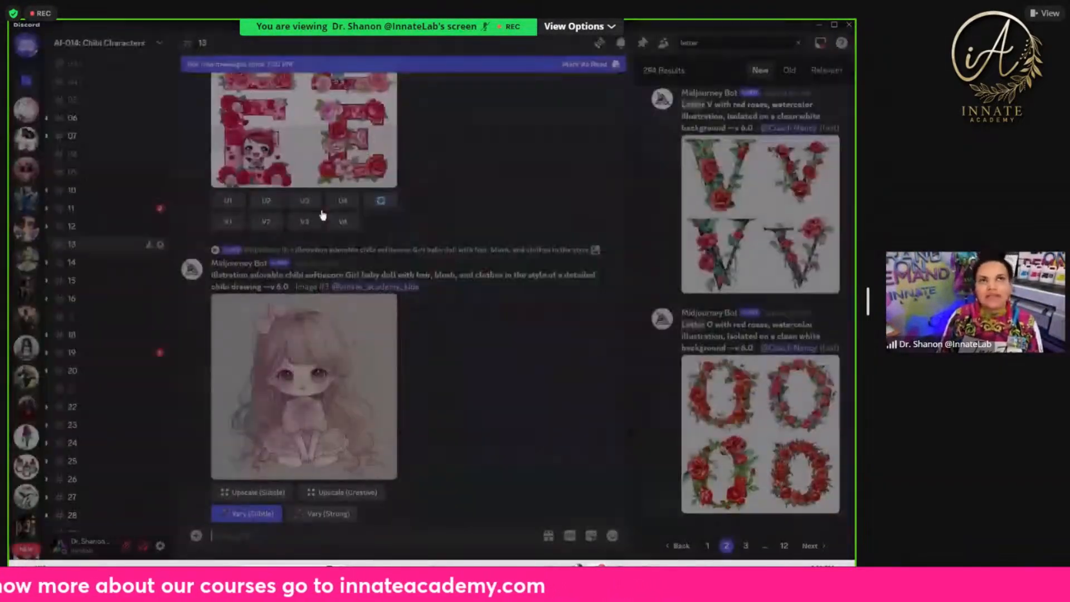
{"action": "scroll", "coordinate": [442, 324], "scroll_direction": "down", "scroll_amount": 9}
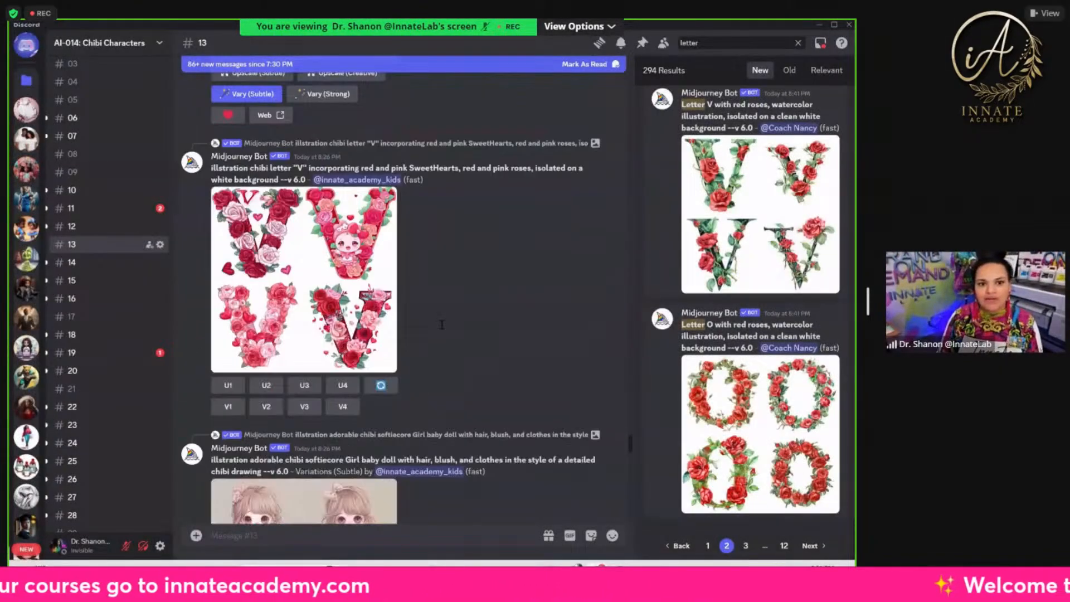
{"action": "scroll", "coordinate": [441, 325], "scroll_direction": "down", "scroll_amount": 9}
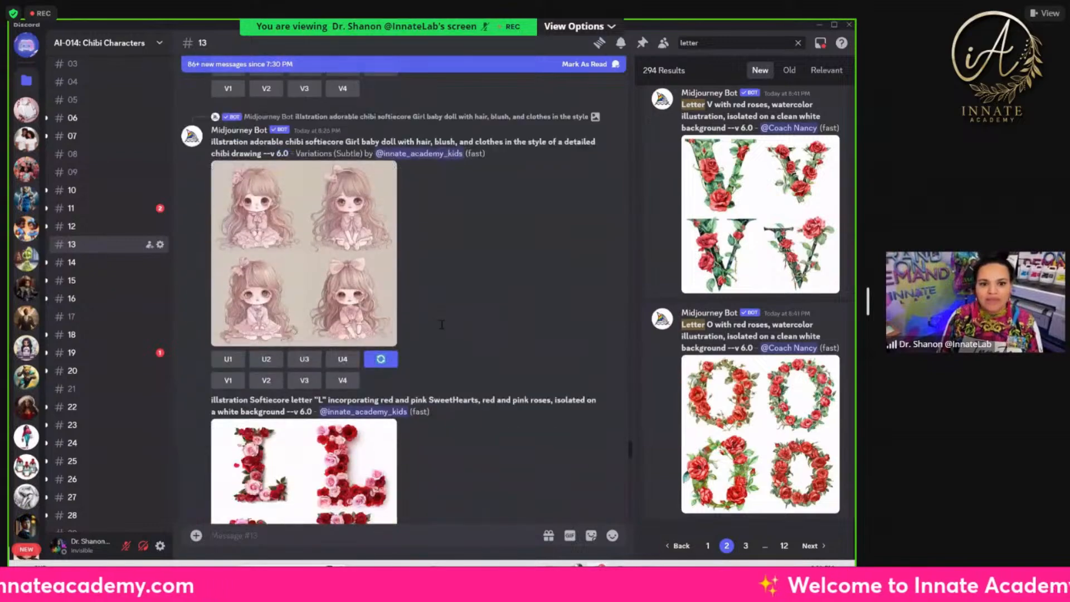
Examine channel 13's Softiecore letters with SweetHearts and roses, from L through V and E to the final single O
{"action": "scroll", "coordinate": [442, 325], "scroll_direction": "down", "scroll_amount": 2}
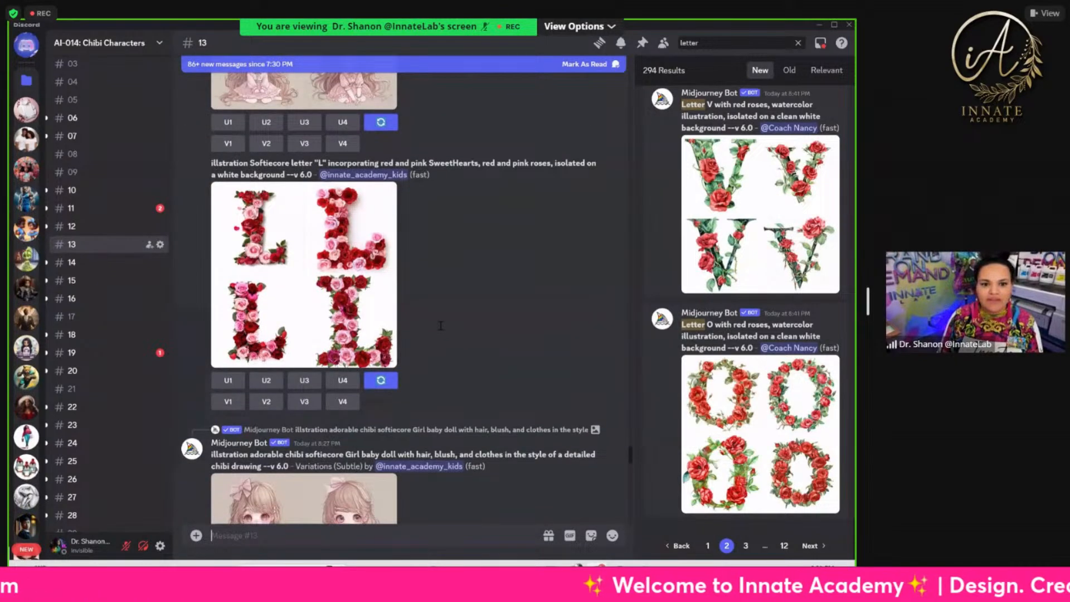
{"action": "scroll", "coordinate": [440, 325], "scroll_direction": "down", "scroll_amount": 15}
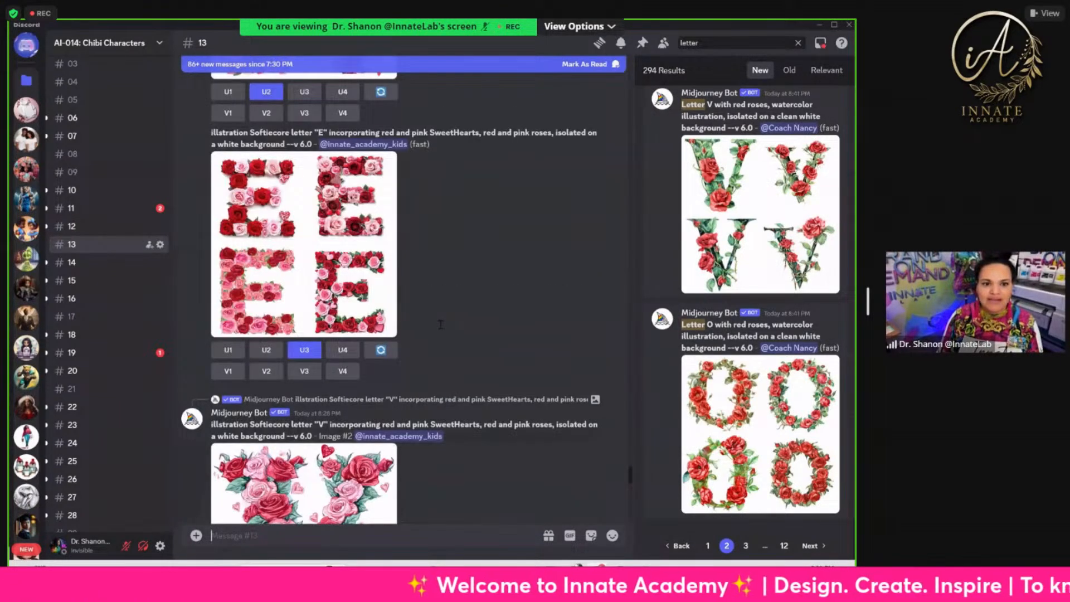
{"action": "scroll", "coordinate": [440, 324], "scroll_direction": "up", "scroll_amount": 3}
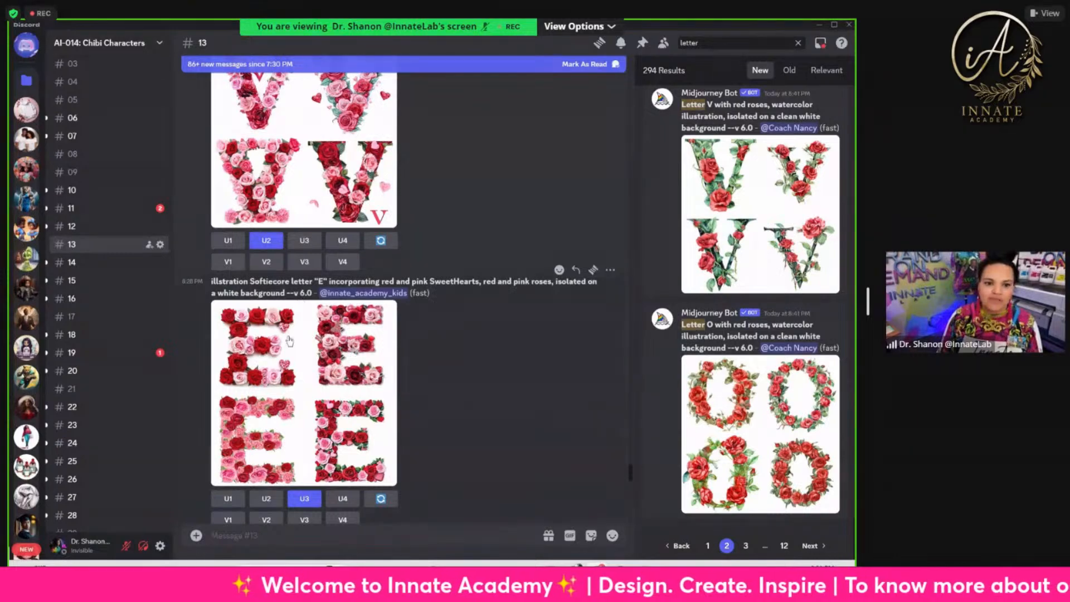
{"action": "scroll", "coordinate": [265, 365], "scroll_direction": "down", "scroll_amount": 15}
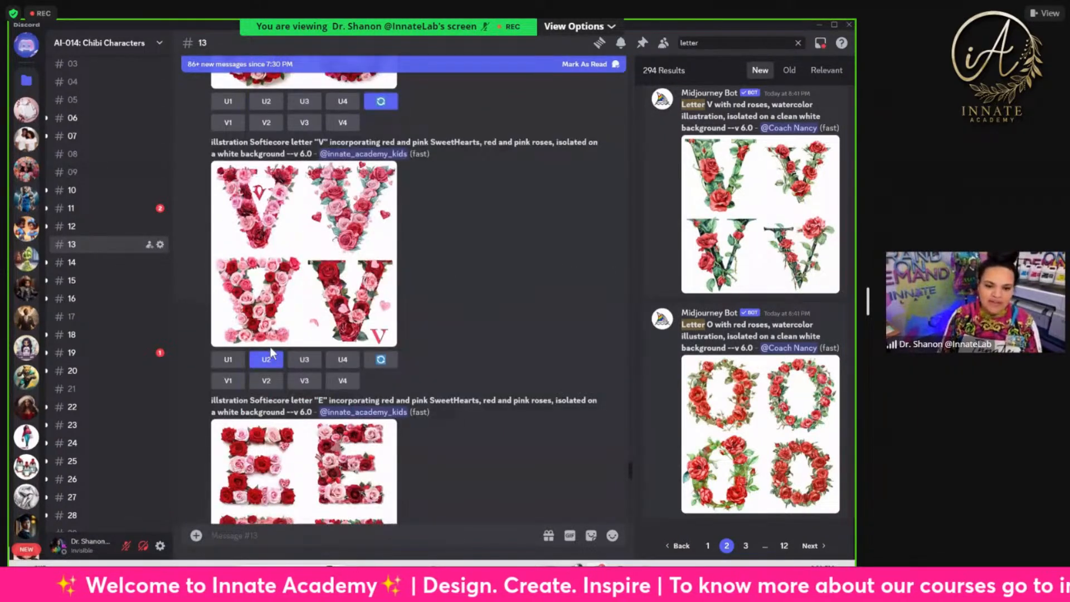
{"action": "scroll", "coordinate": [275, 357], "scroll_direction": "down", "scroll_amount": 15}
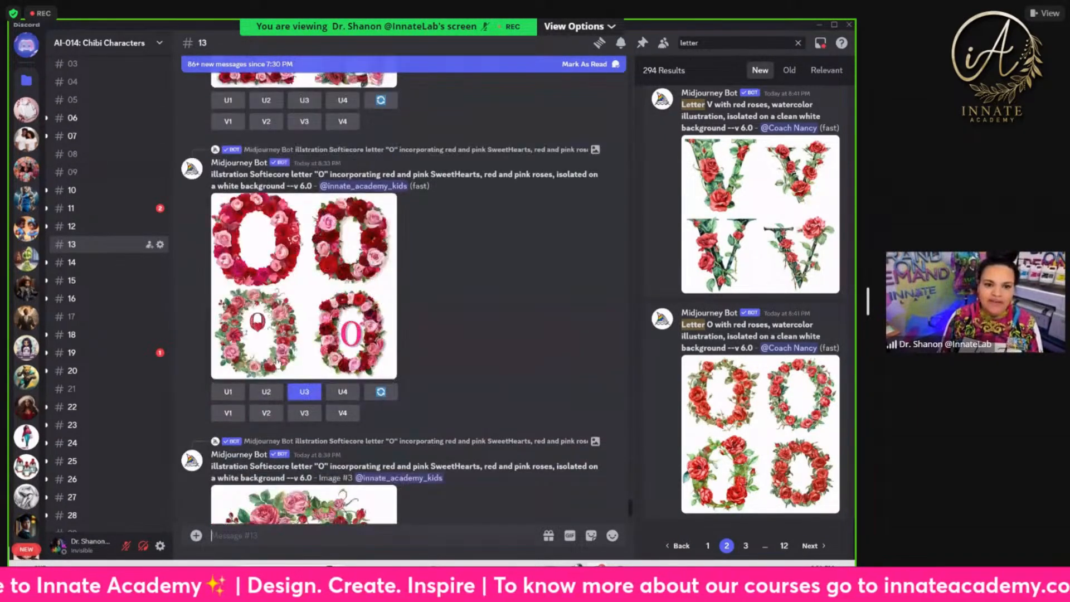
{"action": "scroll", "coordinate": [169, 280], "scroll_direction": "down", "scroll_amount": 3}
{"action": "scroll", "coordinate": [169, 281], "scroll_direction": "down", "scroll_amount": 5}
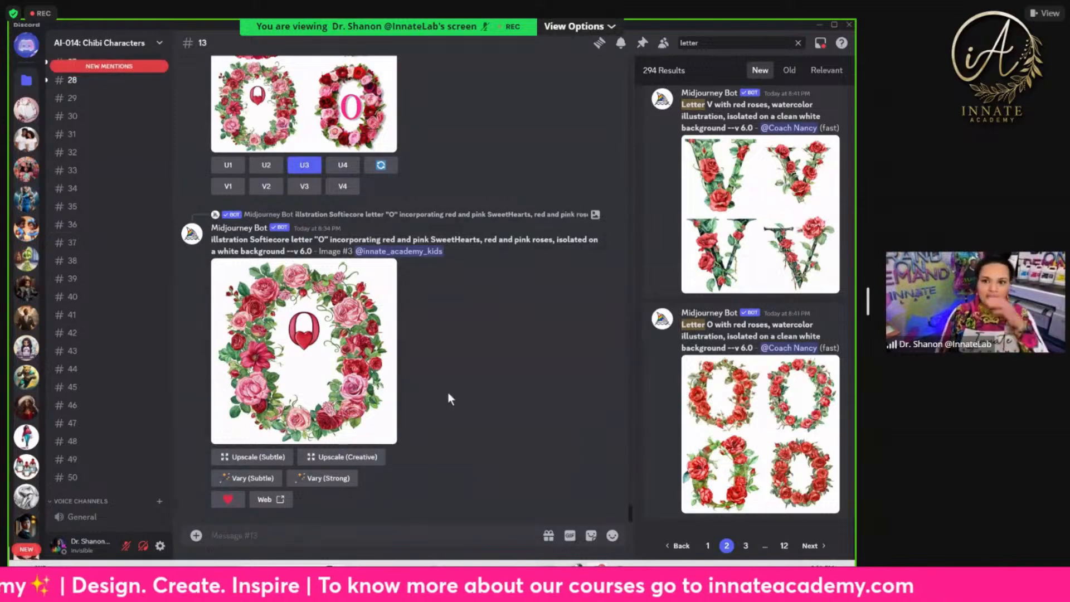
Switch to Photoshop and create a new print document 13 inches wide and 19 inches high at 300 pixels/inch
{"action": "left_click", "coordinate": [819, 25]}
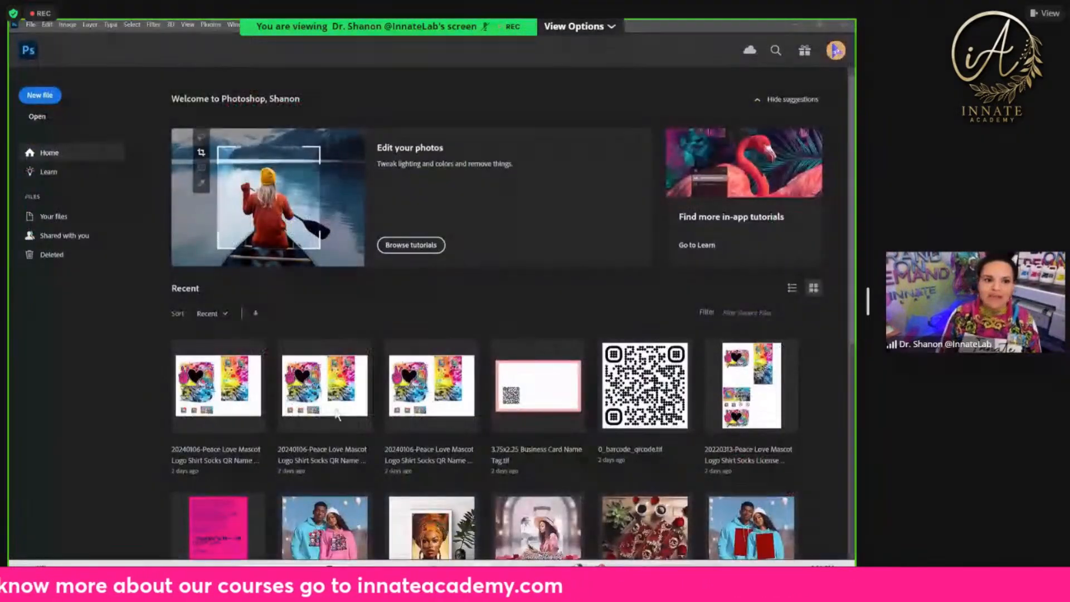
{"action": "left_click", "coordinate": [30, 25]}
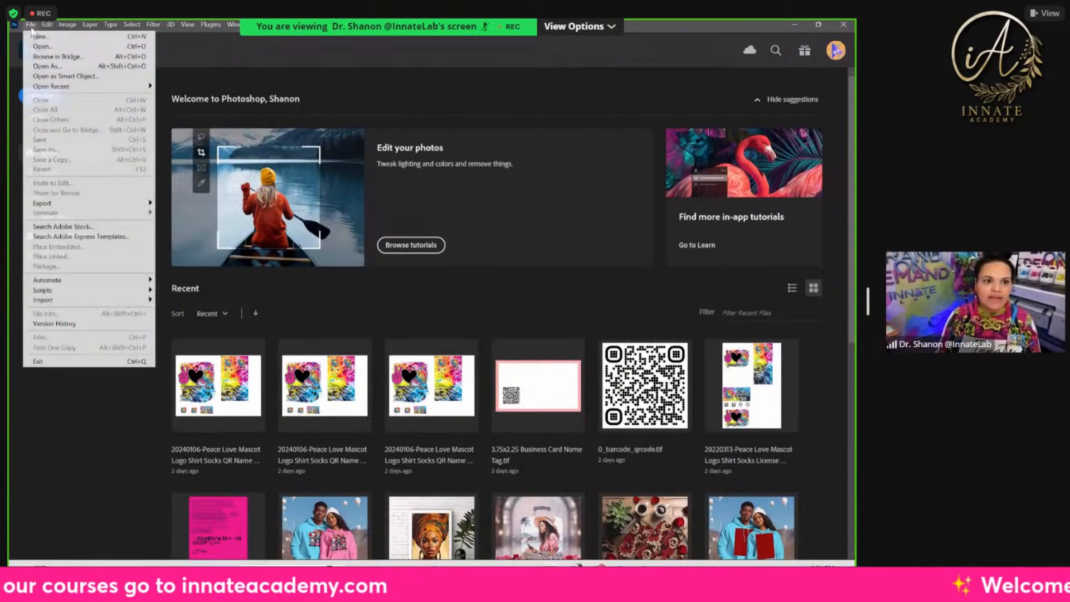
{"action": "left_click", "coordinate": [29, 34]}
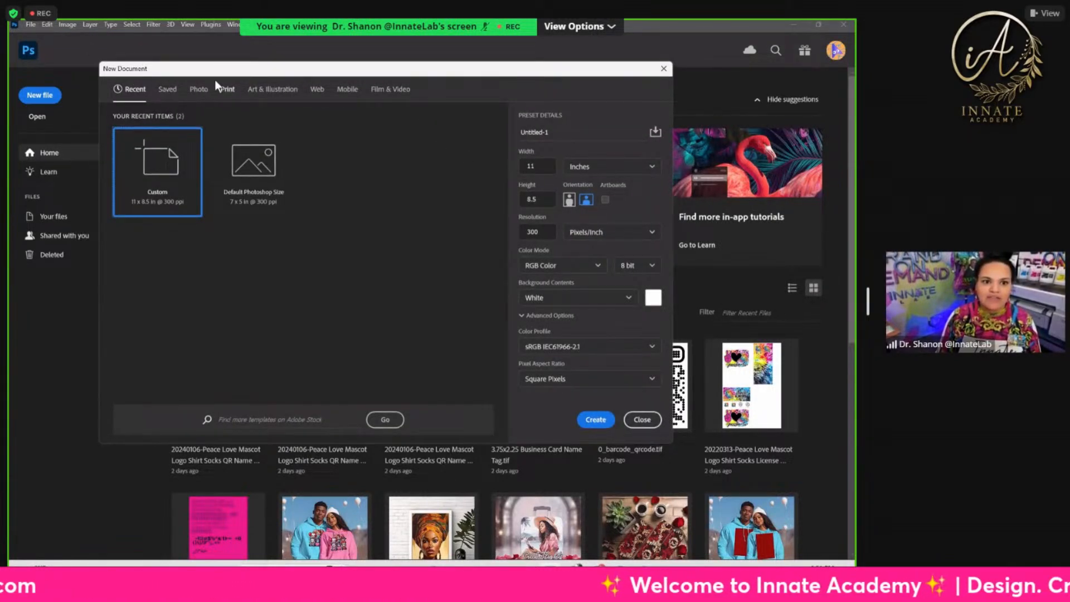
{"action": "left_click", "coordinate": [226, 89]}
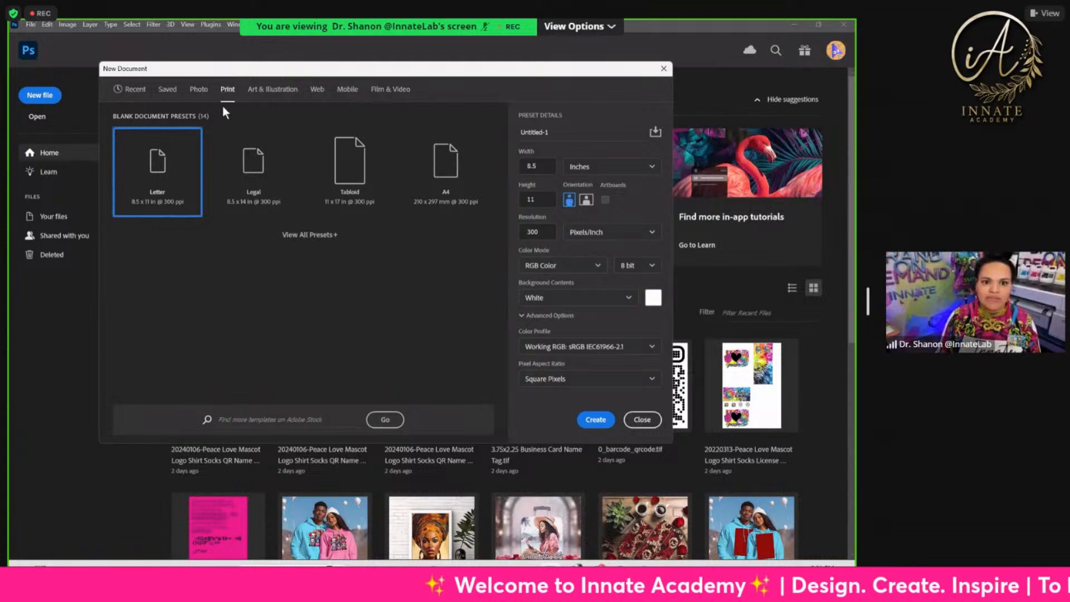
{"action": "left_click", "coordinate": [532, 166]}
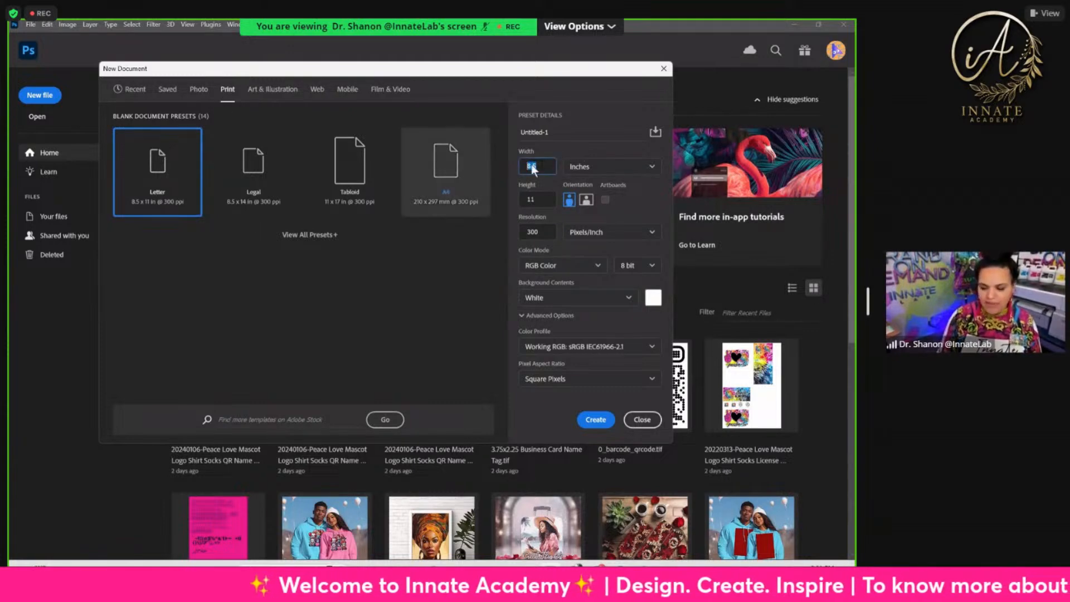
{"action": "type", "text": "13"}
{"action": "key", "text": "Tab"}
{"action": "type", "text": "1"}
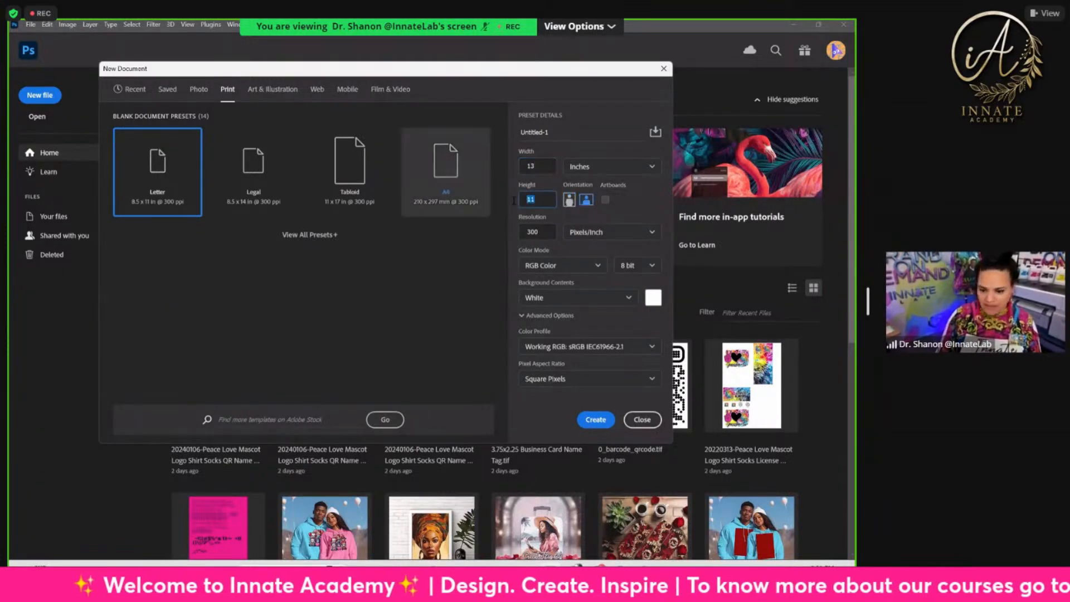
{"action": "type", "text": "9"}
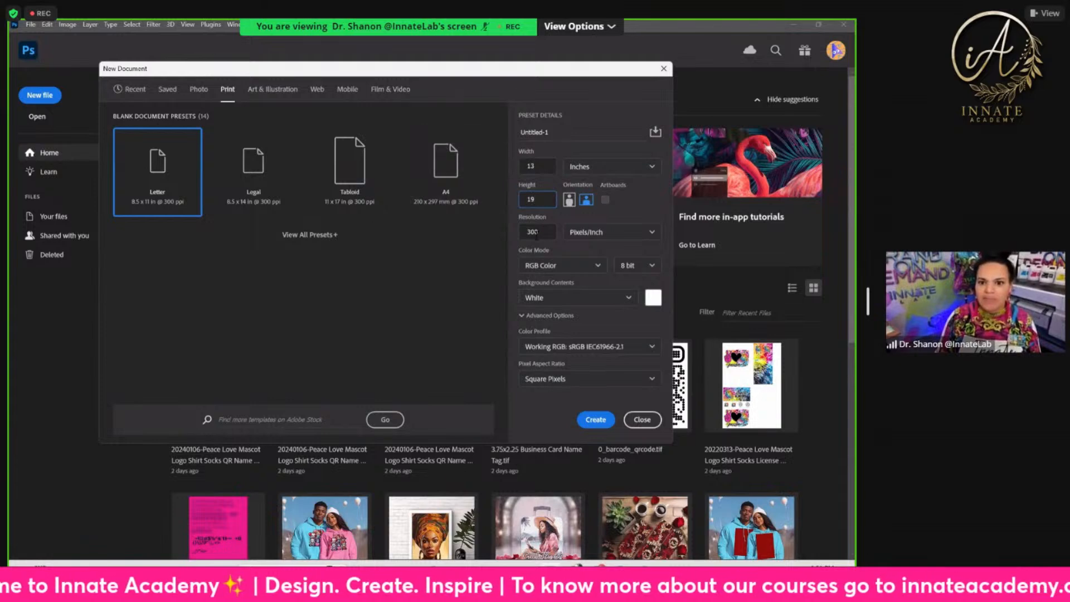
{"action": "left_click", "coordinate": [545, 234]}
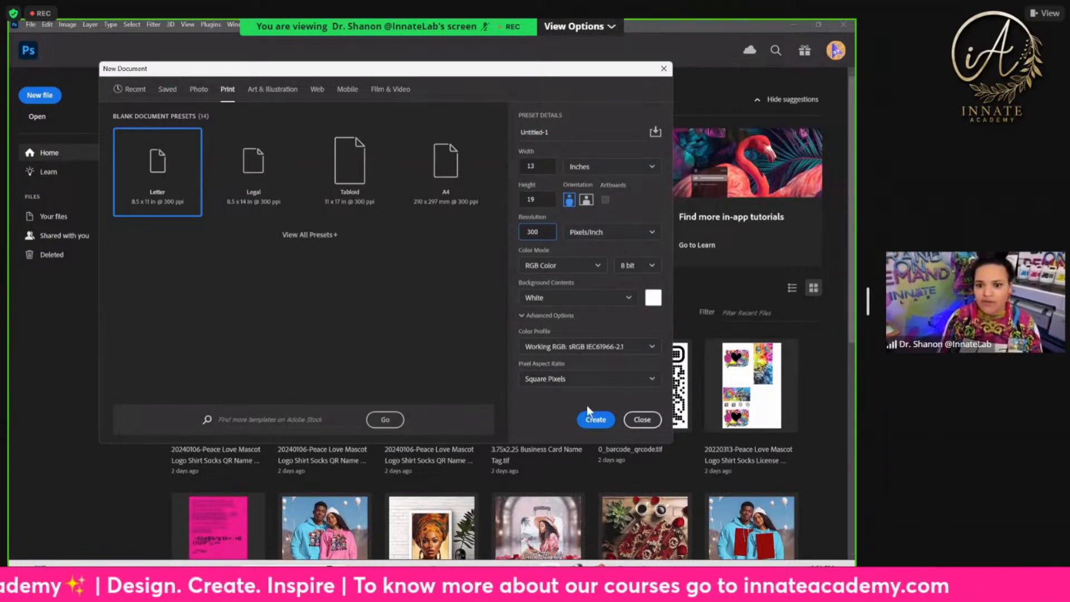
{"action": "left_click", "coordinate": [585, 420]}
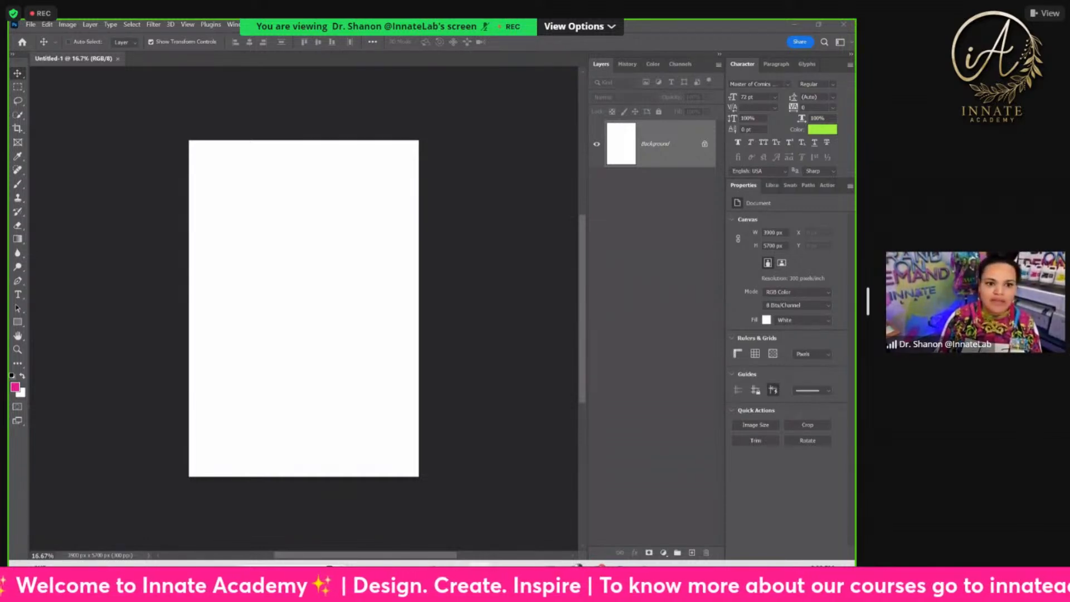
Preview the rose letter images in the Downloads folder and select the seven from the Letter_L_with_red_roses file through L.png
{"action": "key", "text": "alt+Tab"}
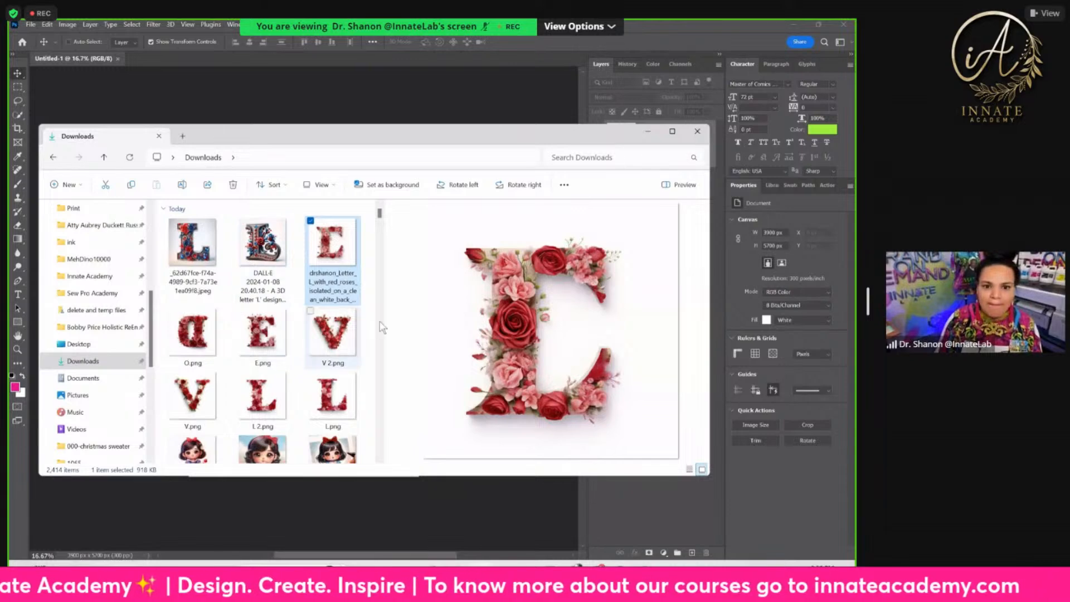
{"action": "left_click", "coordinate": [332, 399]}
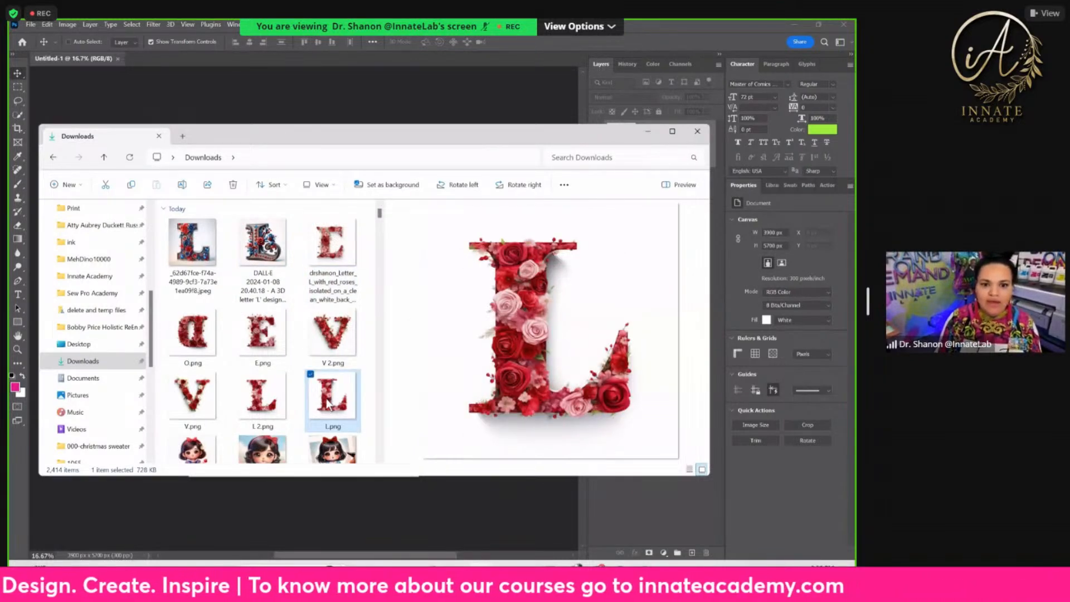
{"action": "left_click", "coordinate": [262, 348]}
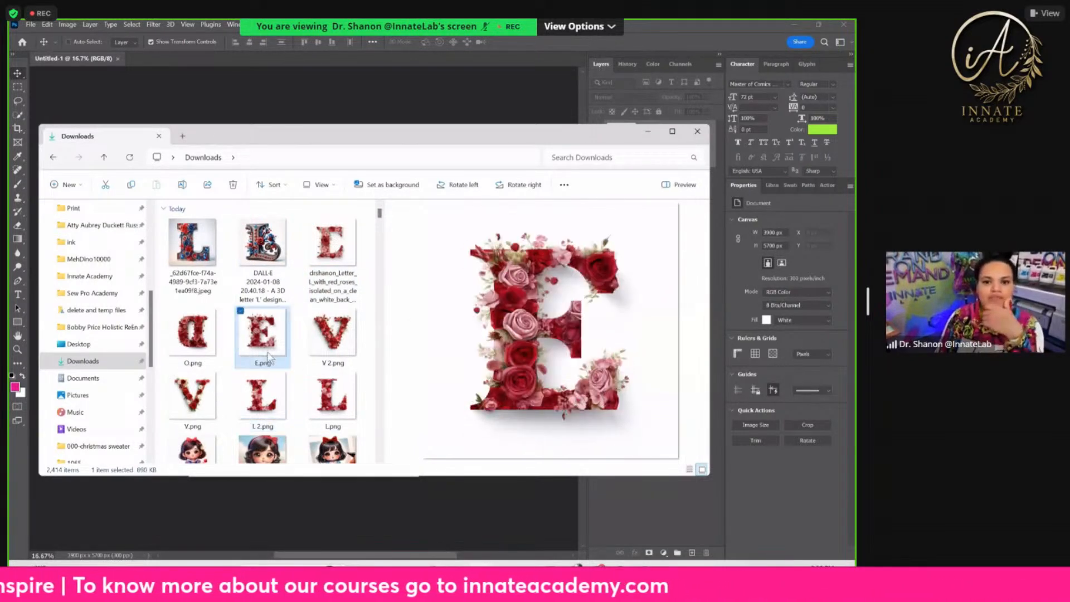
{"action": "left_click", "coordinate": [310, 335]}
{"action": "left_click", "coordinate": [336, 255]}
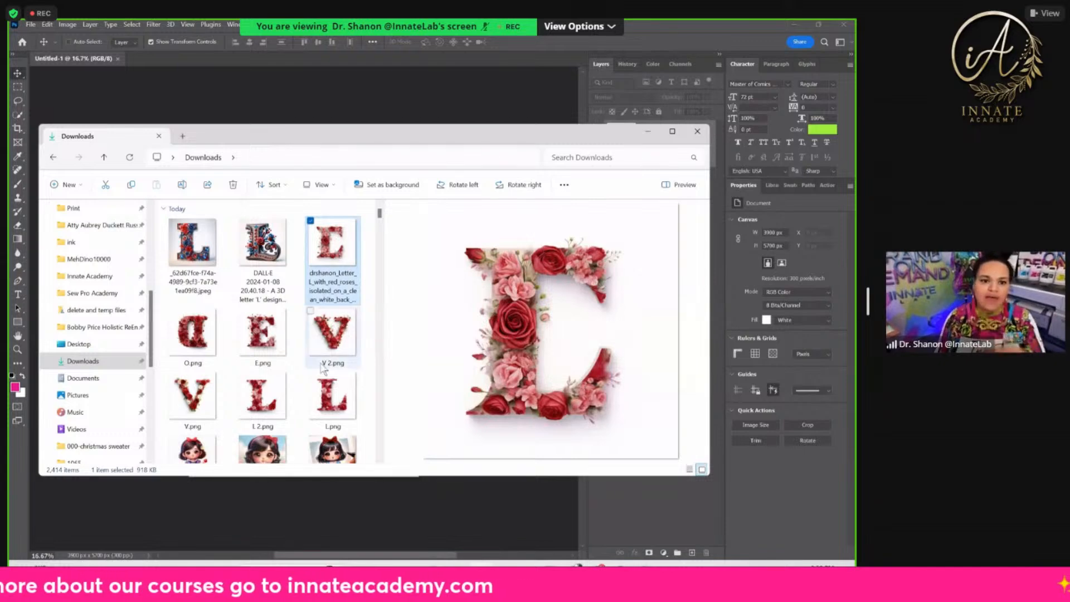
{"action": "left_click", "coordinate": [322, 388], "text": "shift"}
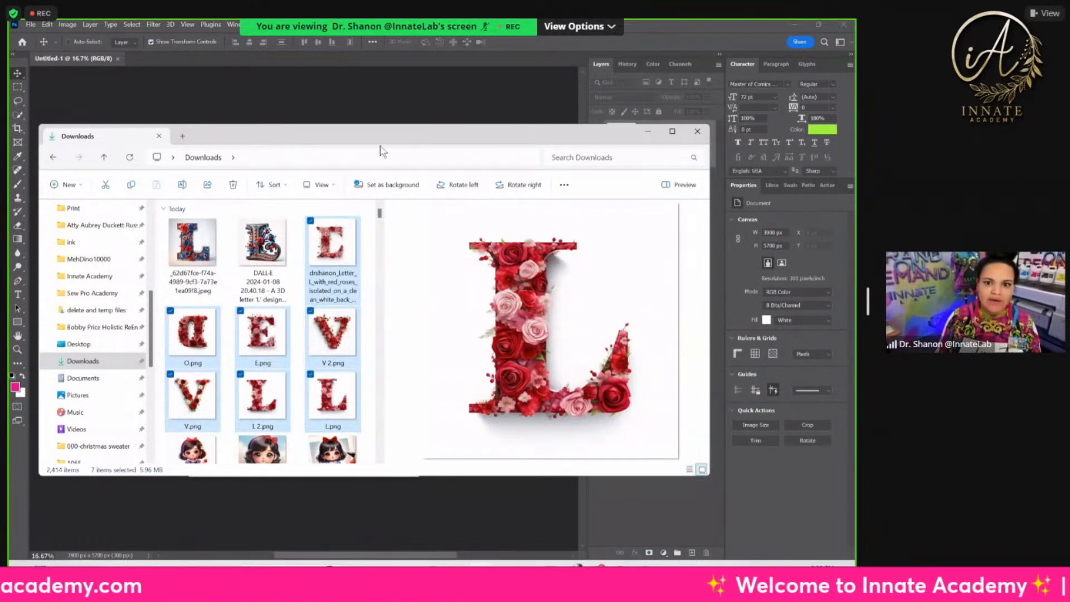
Place the seven selected rose letter images into the blank Photoshop document as separate layers, keeping each one's default size and position
{"action": "left_click_drag", "start_coordinate": [368, 134], "coordinate": [645, 143]}
{"action": "left_click_drag", "start_coordinate": [615, 260], "coordinate": [243, 257]}
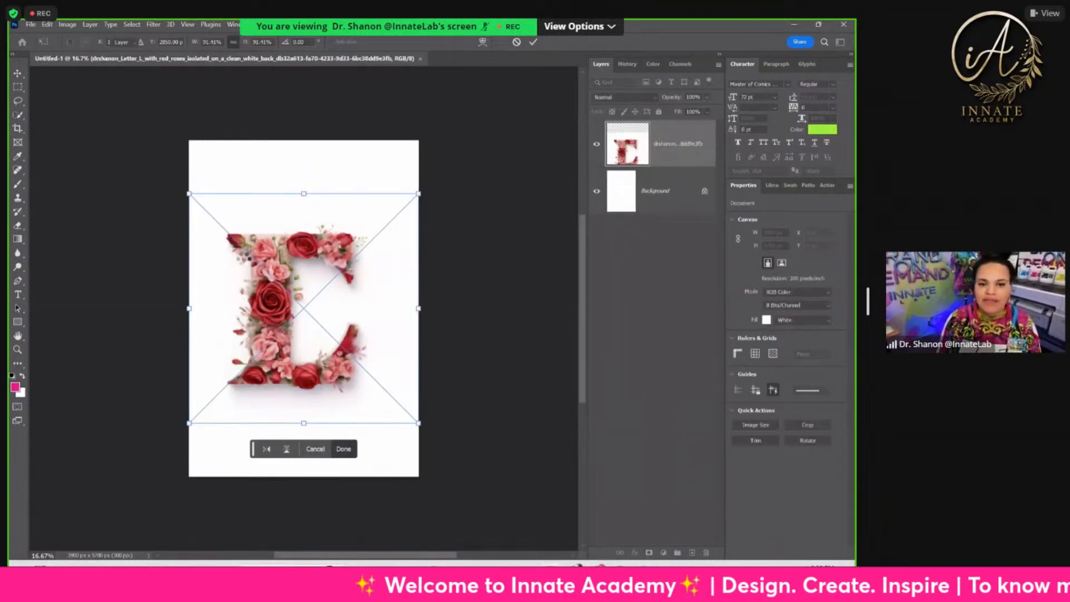
{"action": "key", "text": "Return"}
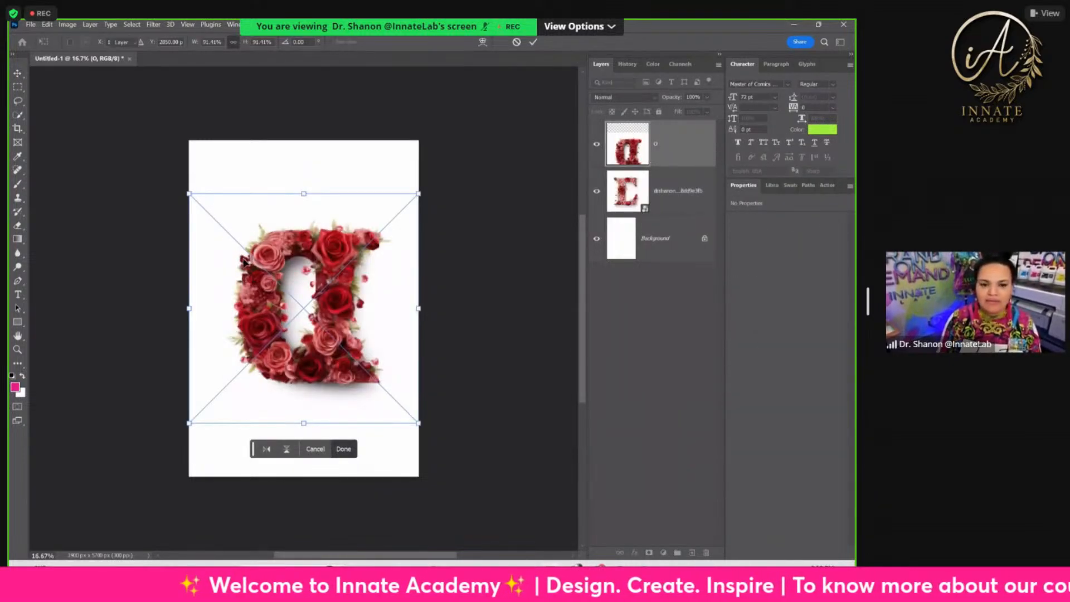
{"action": "key", "text": "Return"}
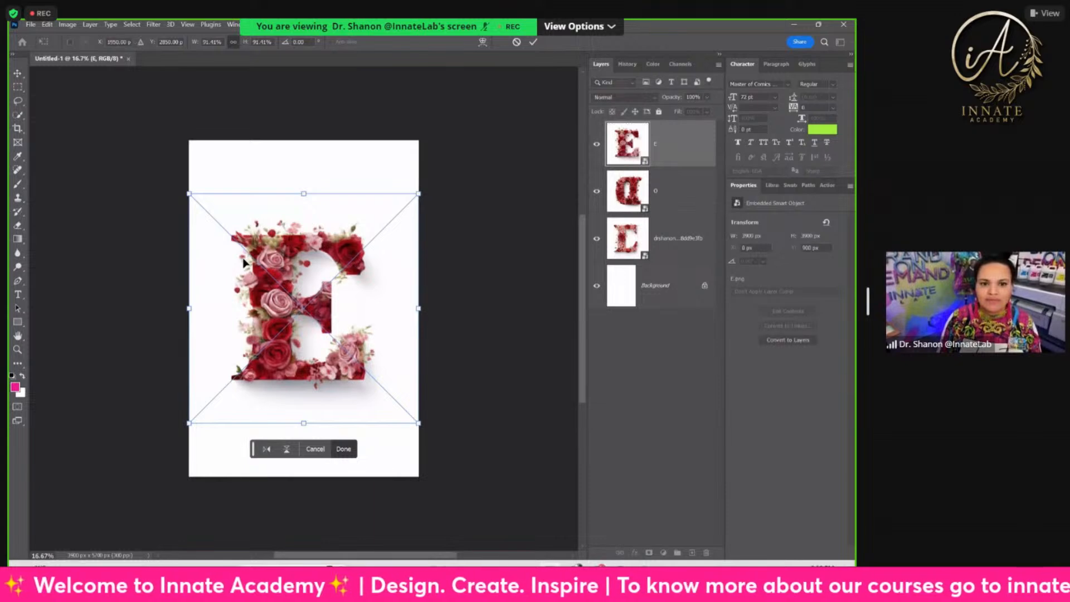
{"action": "key", "text": "Return"}
{"action": "key", "text": "Return"}
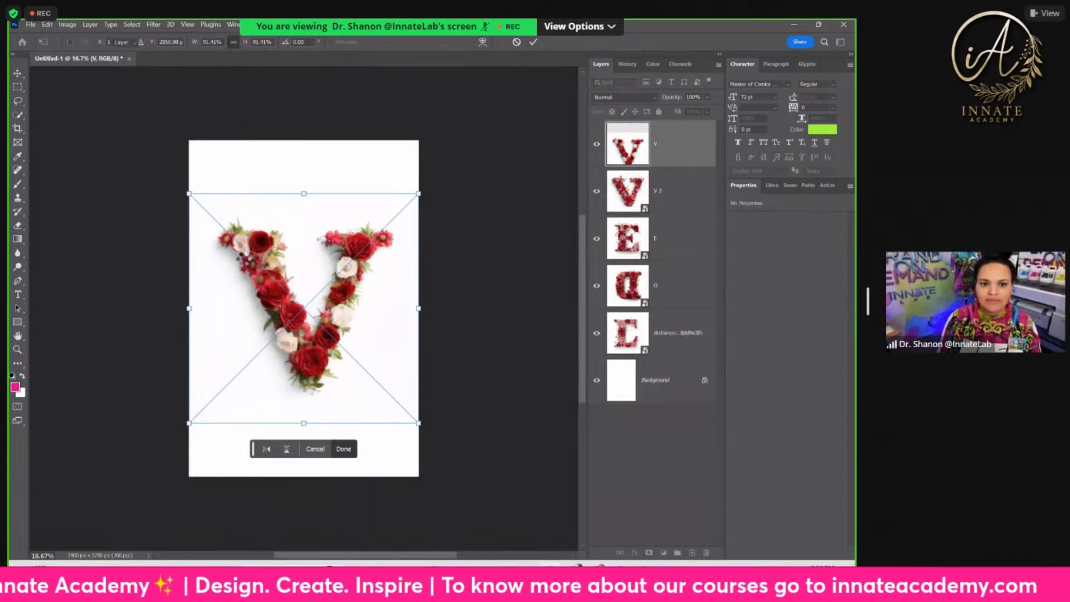
{"action": "key", "text": "Return"}
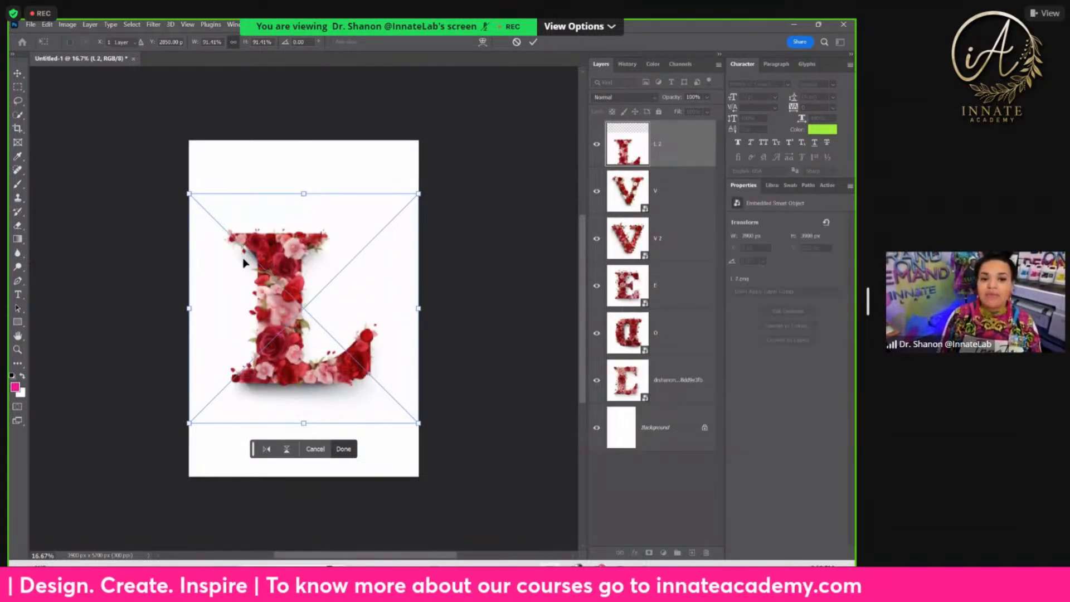
{"action": "key", "text": "Return"}
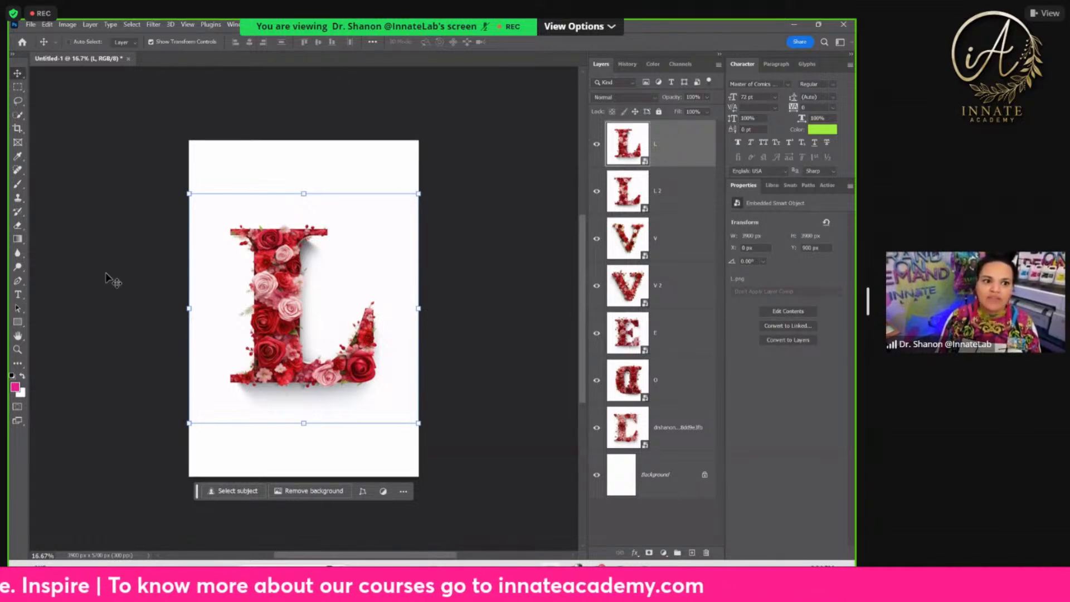
Select the subject of the topmost L layer with the Object Selection Tool's Select Subject and add a layer mask from it
{"action": "left_click", "coordinate": [21, 115]}
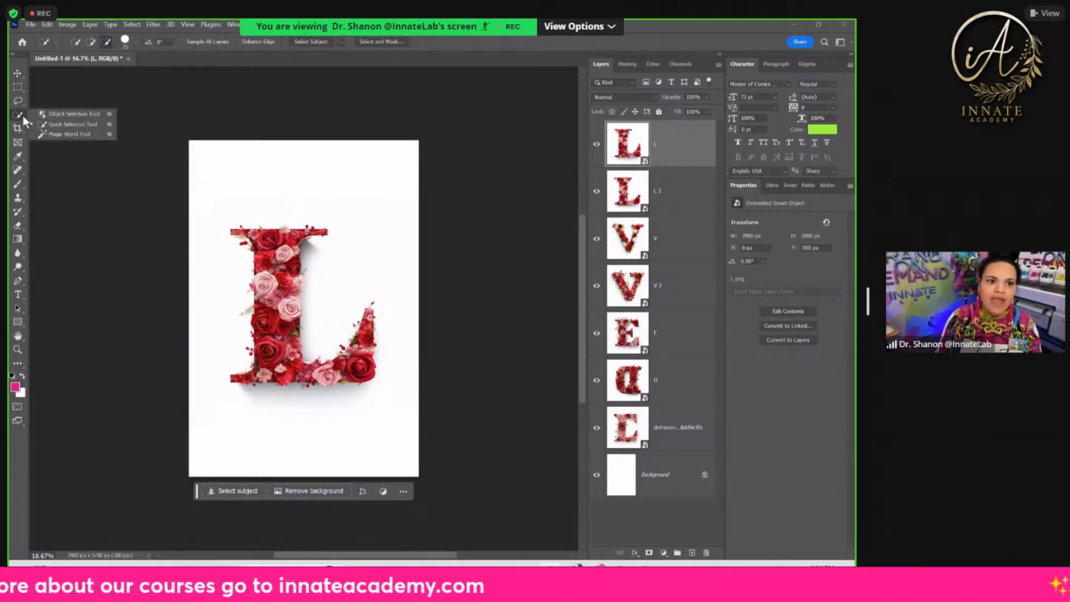
{"action": "left_click", "coordinate": [71, 115]}
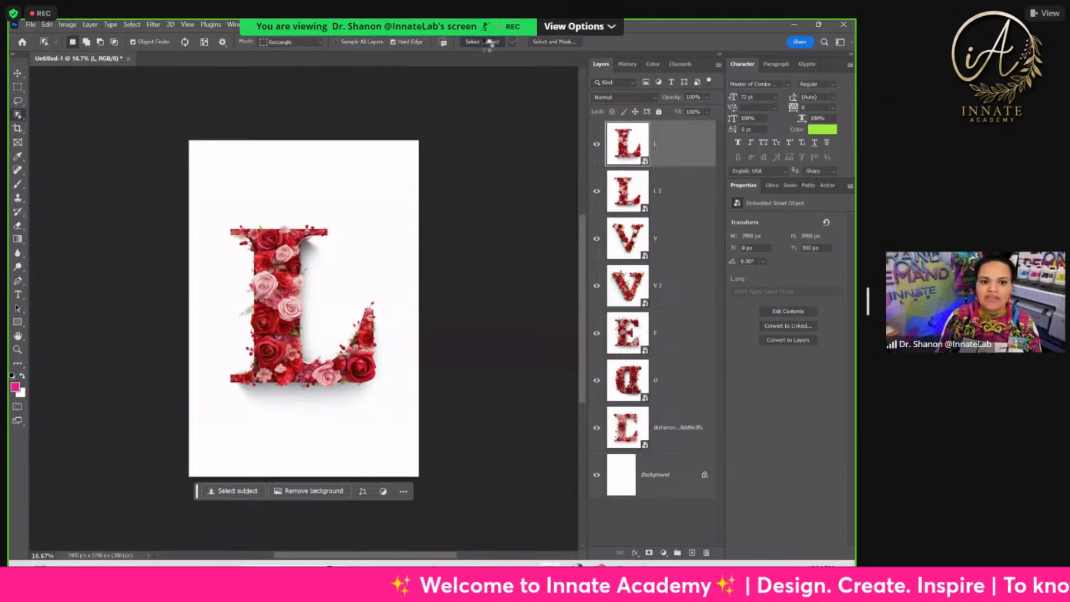
{"action": "left_click", "coordinate": [482, 42]}
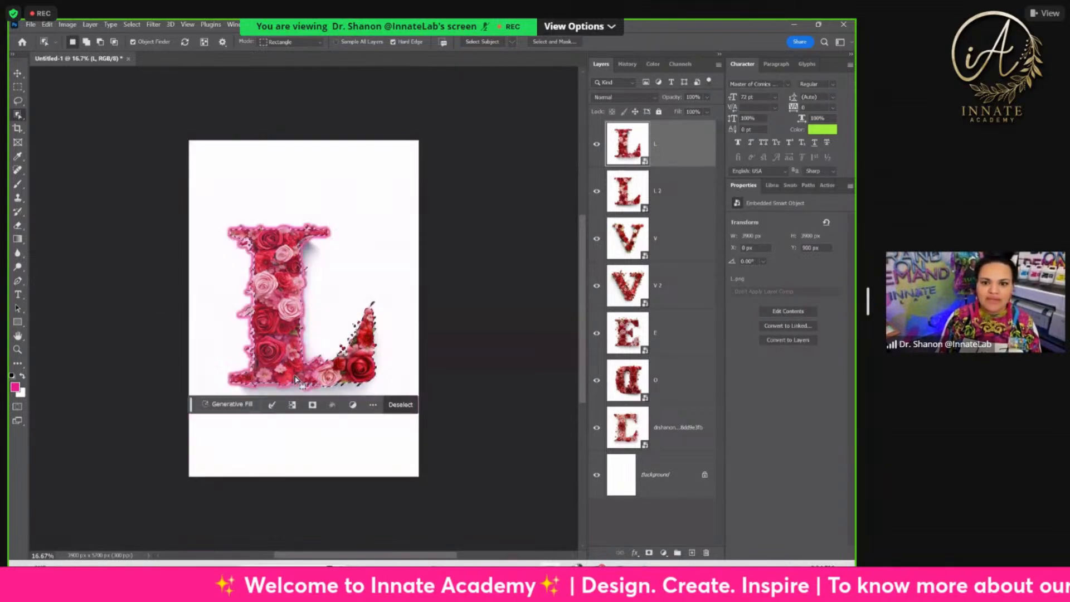
{"action": "left_click", "coordinate": [649, 552]}
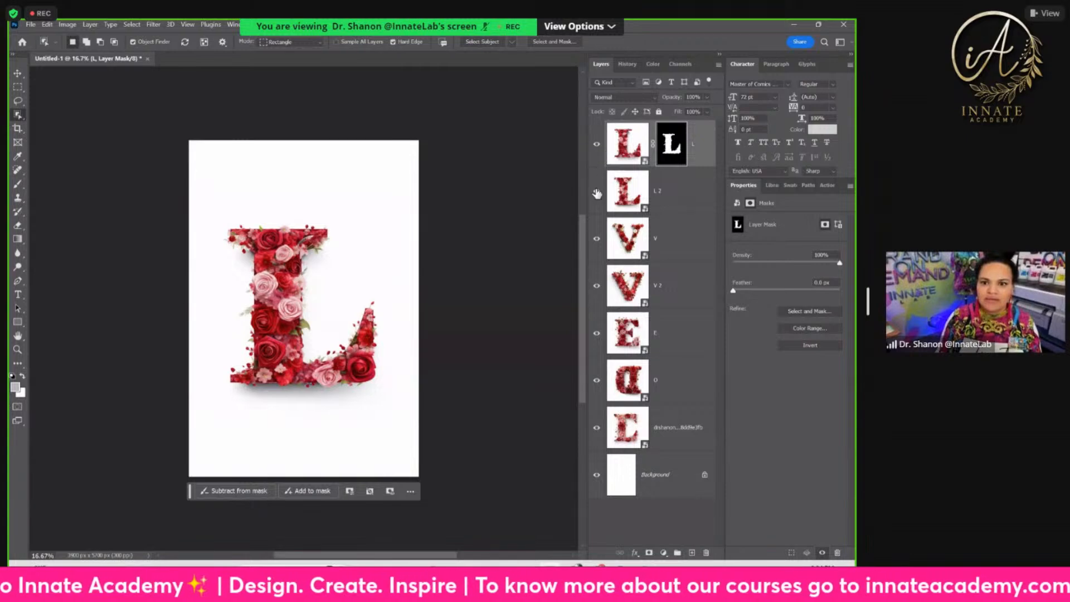
Group the six unmasked letter layers from L 2 down to the long-named E layer, and hide the group to show only the masked L
{"action": "left_click", "coordinate": [674, 204]}
{"action": "left_click", "coordinate": [678, 452], "text": "shift"}
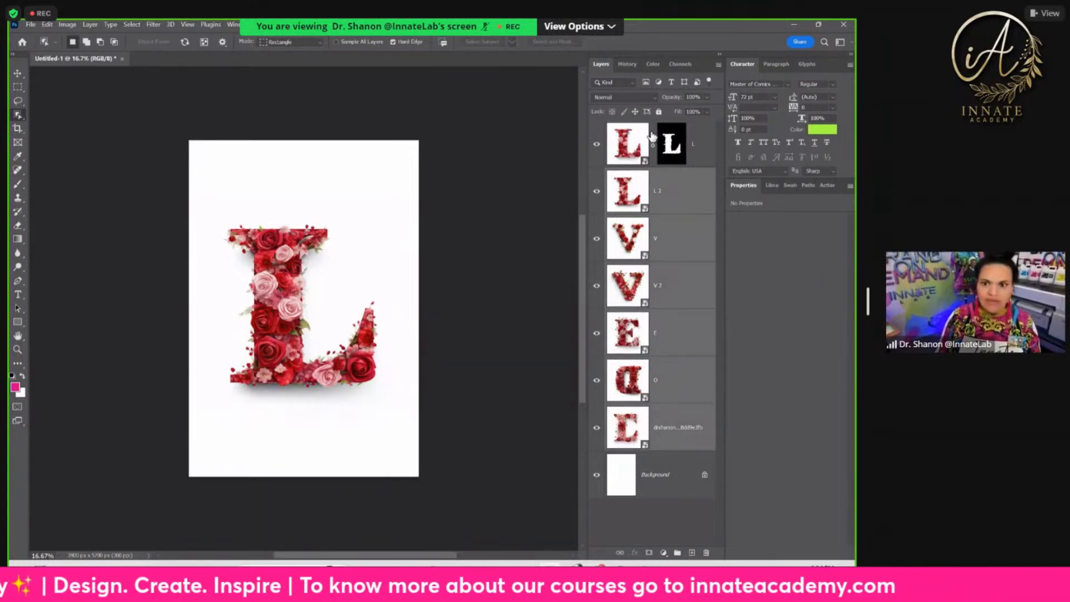
{"action": "left_click", "coordinate": [685, 190]}
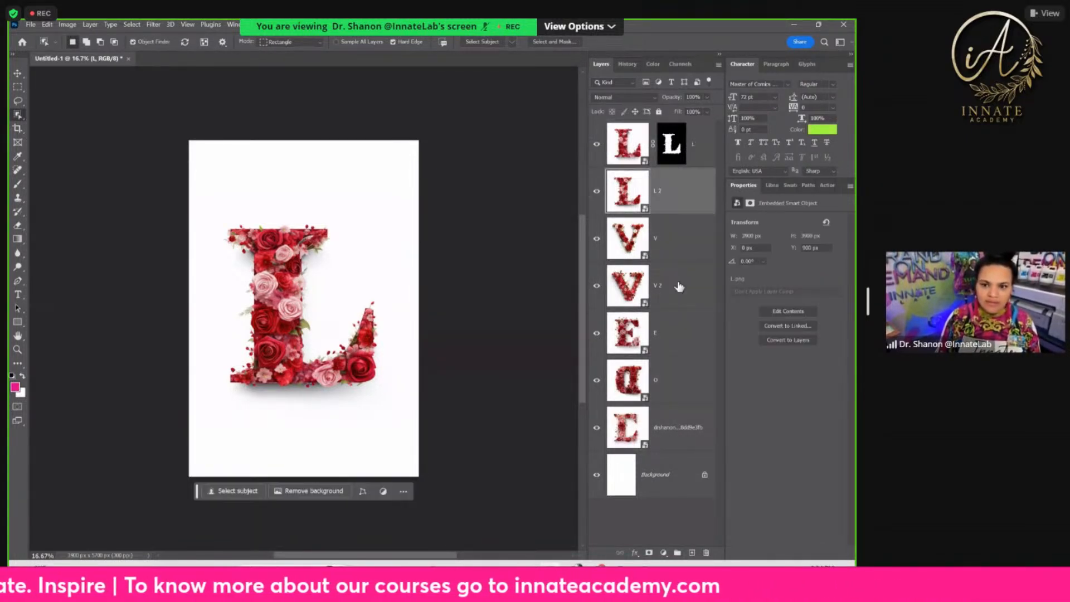
{"action": "left_click", "coordinate": [662, 435], "text": "shift"}
{"action": "key", "text": "ctrl+g"}
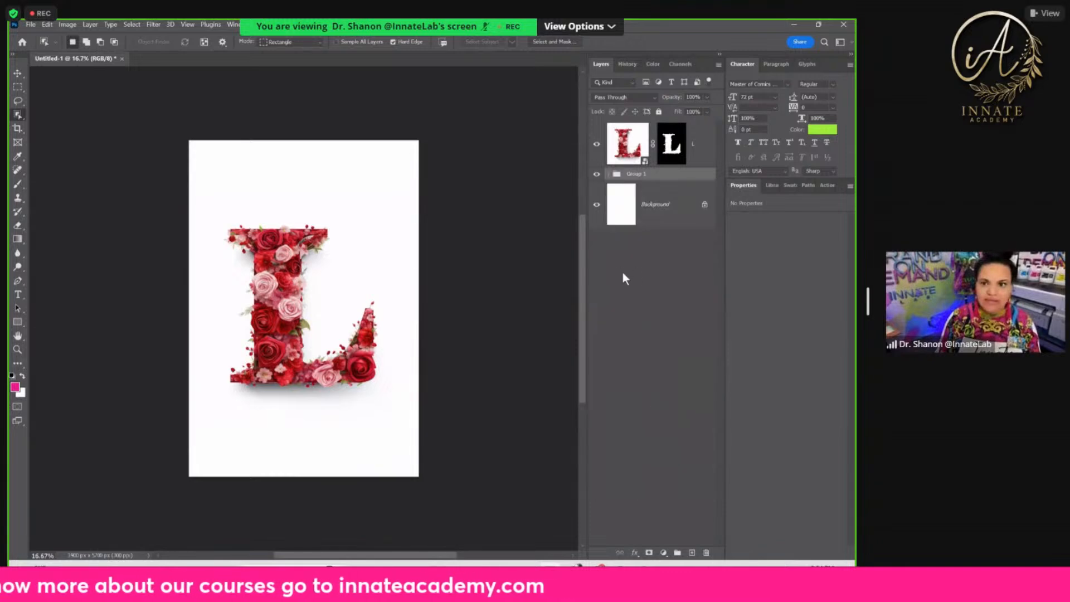
{"action": "left_click", "coordinate": [597, 146]}
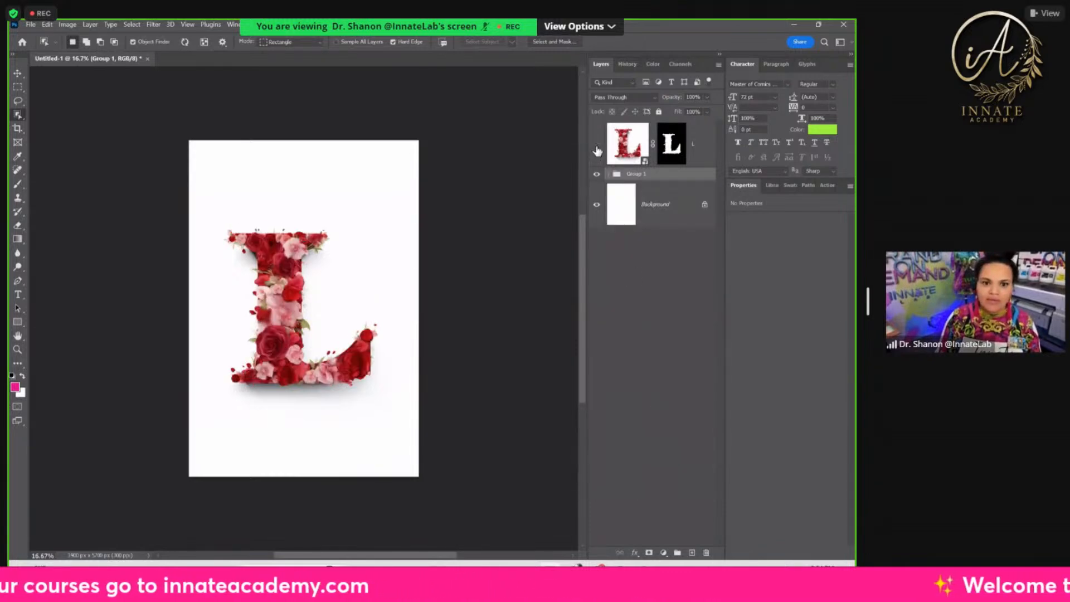
{"action": "left_click", "coordinate": [598, 145]}
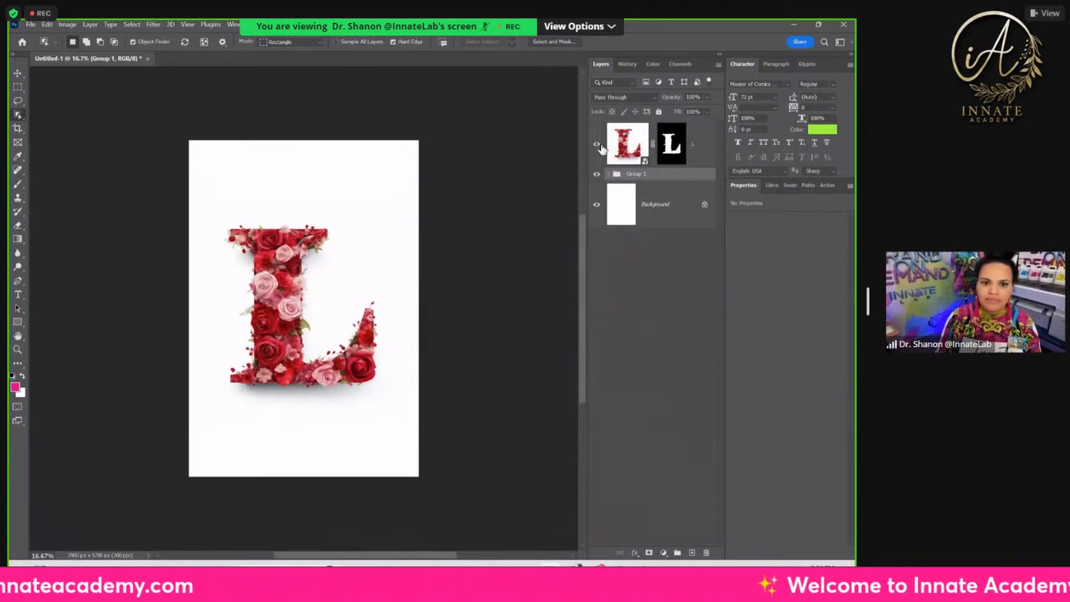
{"action": "left_click", "coordinate": [596, 174]}
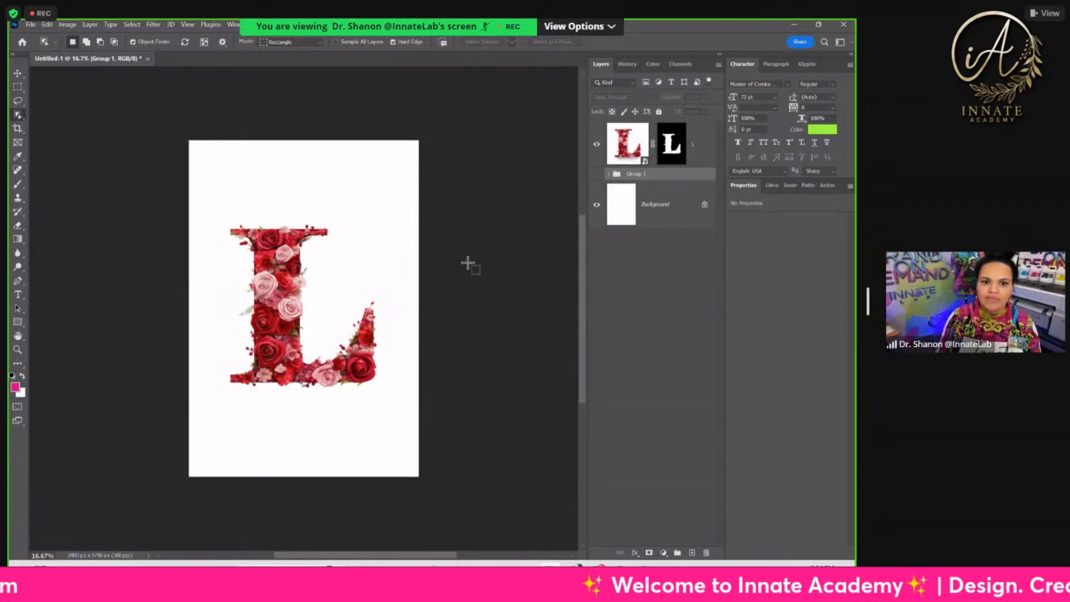
Add a magenta ec008c solid color fill layer directly above the Background layer
{"action": "left_click", "coordinate": [664, 214]}
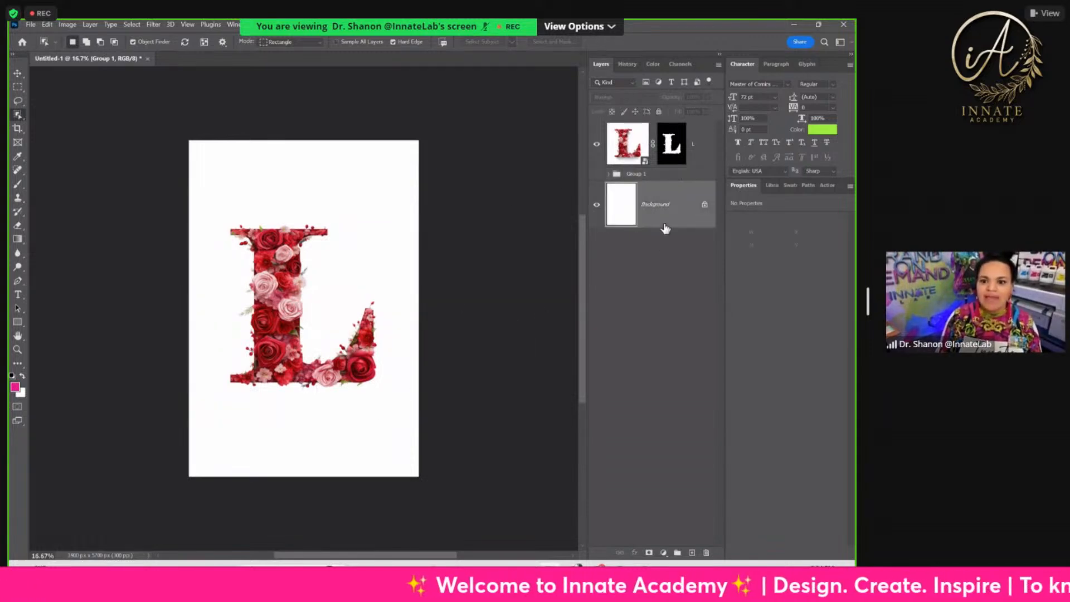
{"action": "right_click", "coordinate": [657, 357]}
{"action": "left_click", "coordinate": [670, 362]}
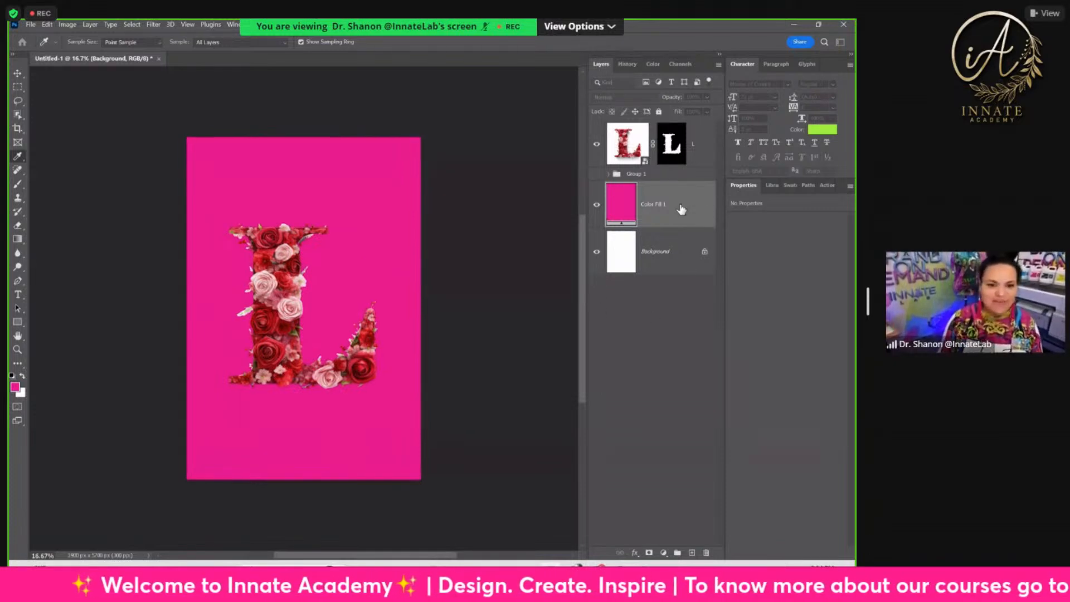
{"action": "key", "text": "ctrl+plus"}
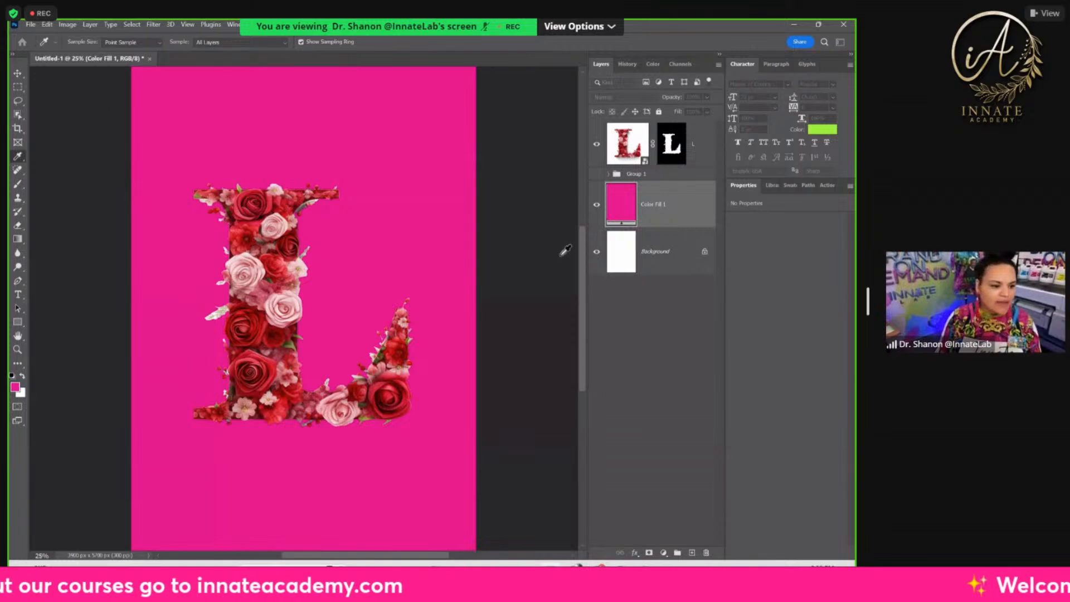
{"action": "left_click_drag", "start_coordinate": [10, 312], "coordinate": [804, 323]}
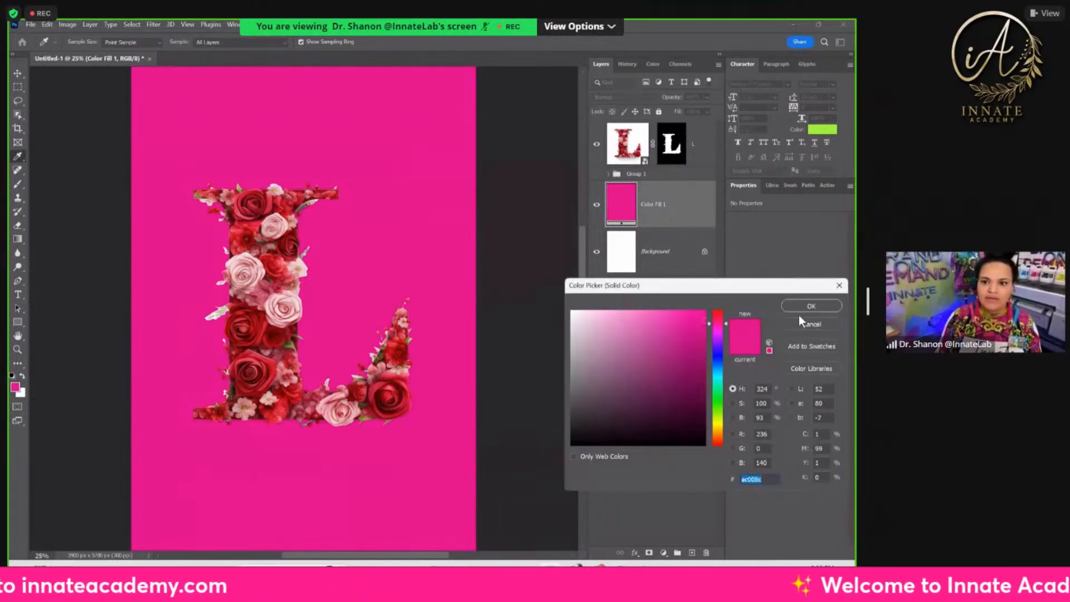
{"action": "left_click", "coordinate": [809, 307]}
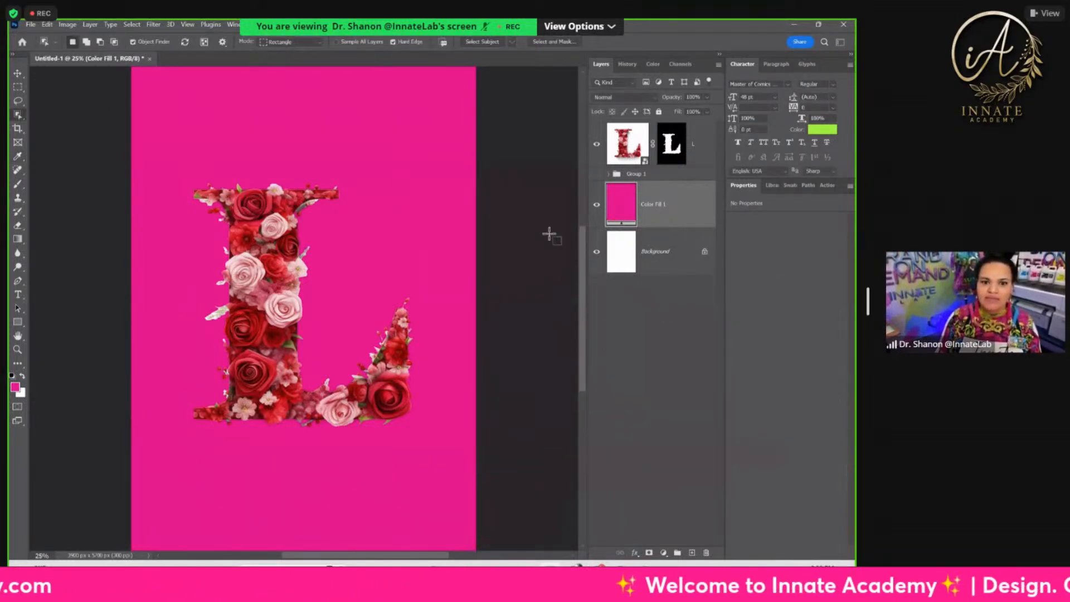
Change the solid color fill layer to green 35ad14
{"action": "double_click", "coordinate": [628, 211]}
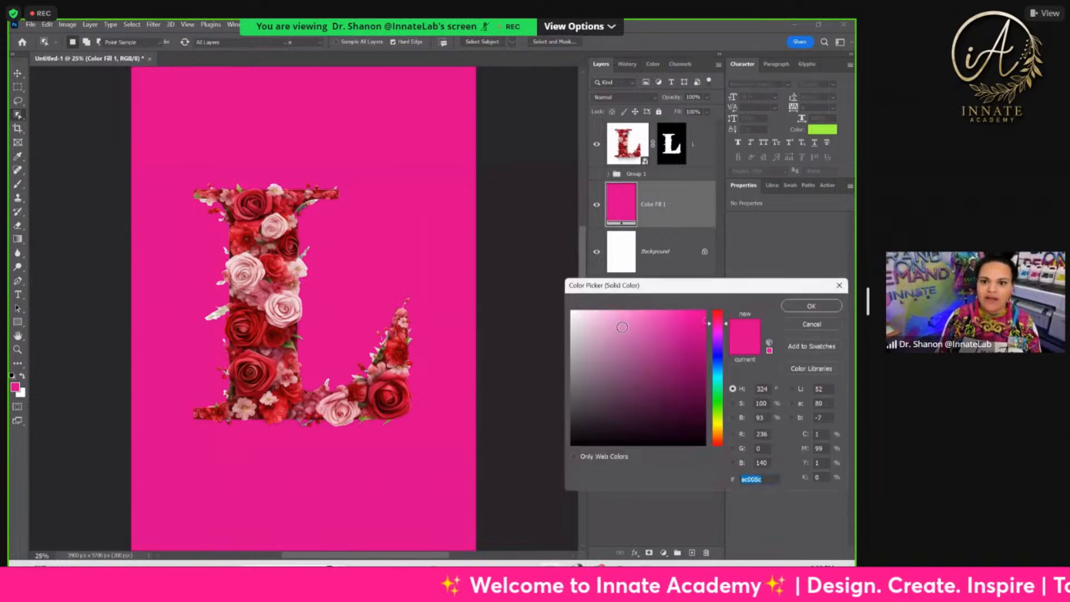
{"action": "left_click_drag", "start_coordinate": [623, 339], "coordinate": [530, 470]}
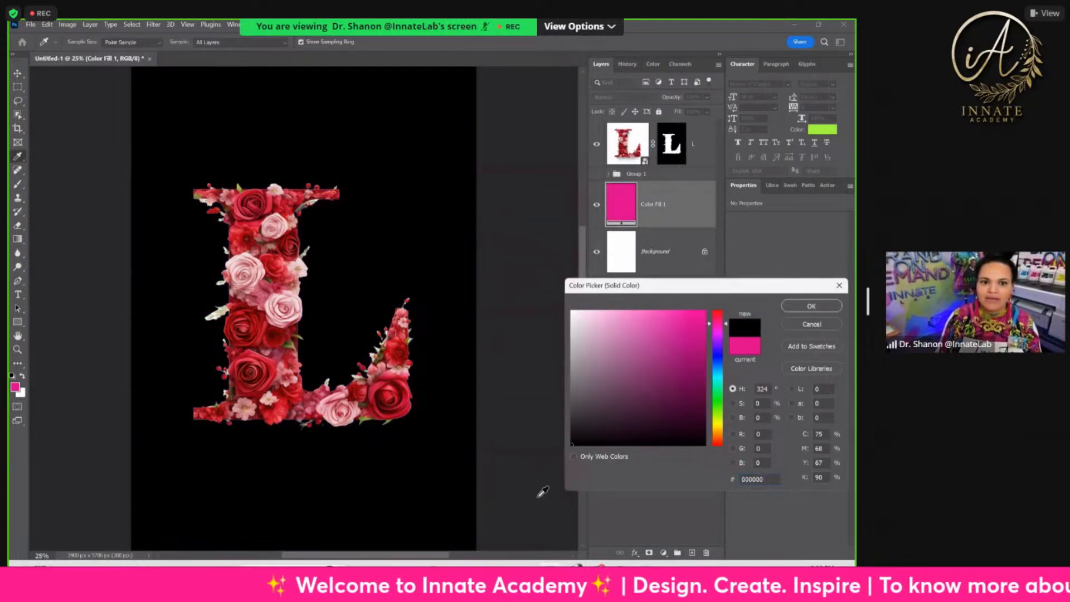
{"action": "mouse_move", "coordinate": [600, 426]}
{"action": "left_mouse_down"}
{"action": "mouse_move", "coordinate": [690, 354]}
{"action": "mouse_move", "coordinate": [717, 406]}
{"action": "left_mouse_up"}
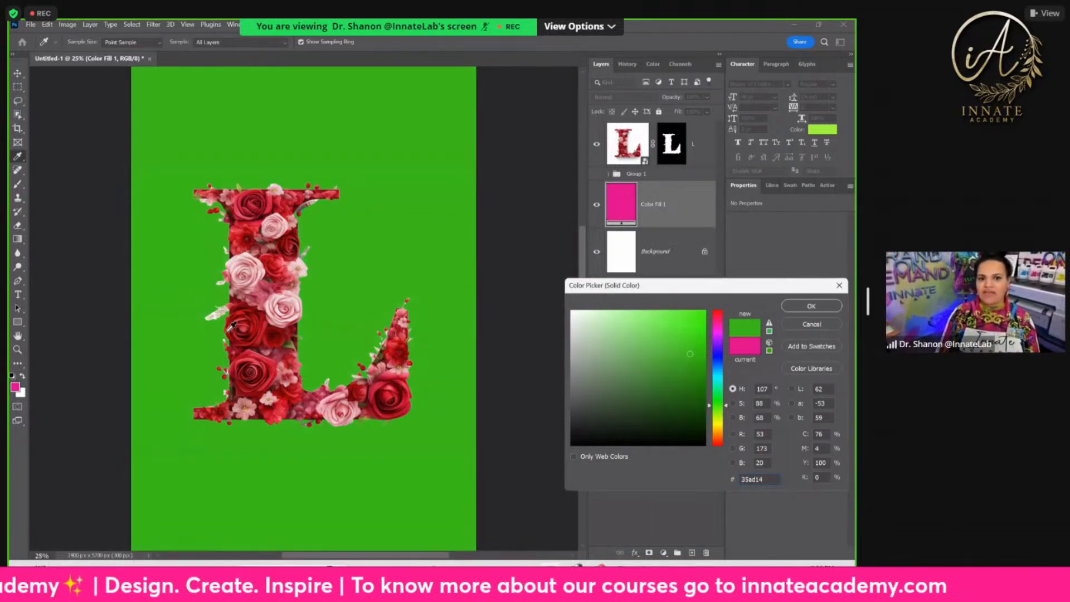
{"action": "left_click_drag", "start_coordinate": [761, 287], "coordinate": [746, 270]}
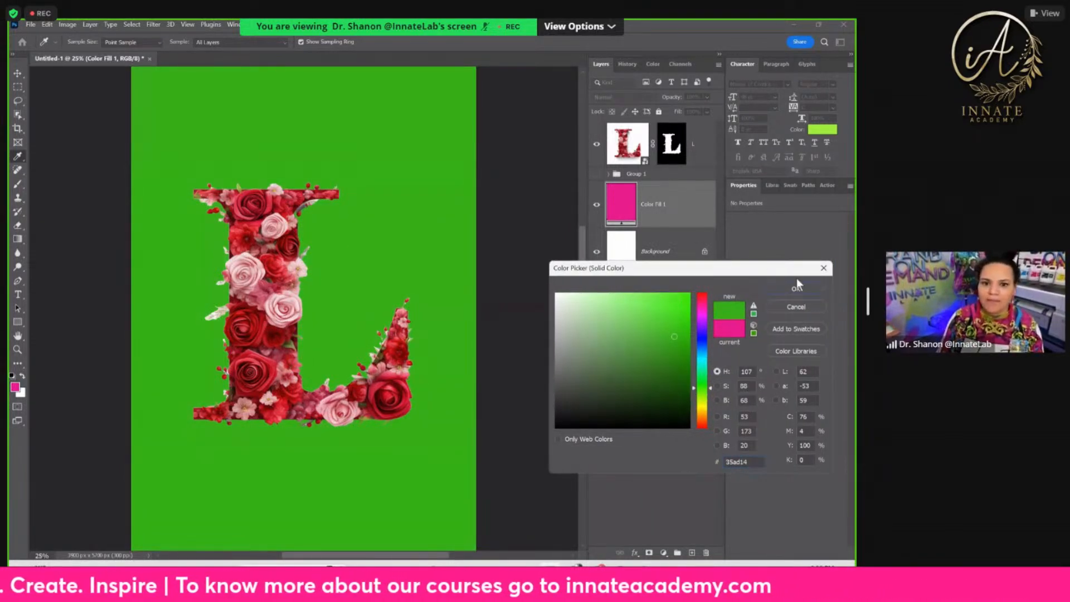
{"action": "left_click", "coordinate": [796, 288]}
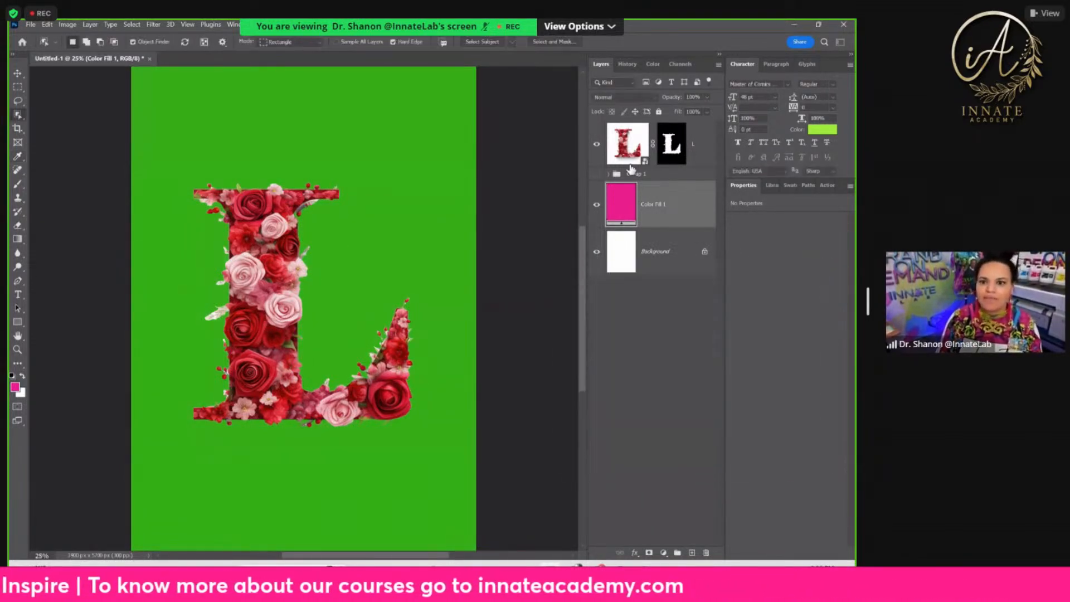
Hide the masked L layer and move the L 2 layer out of the hidden group to just above it
{"action": "left_click", "coordinate": [596, 144]}
{"action": "left_click", "coordinate": [608, 174]}
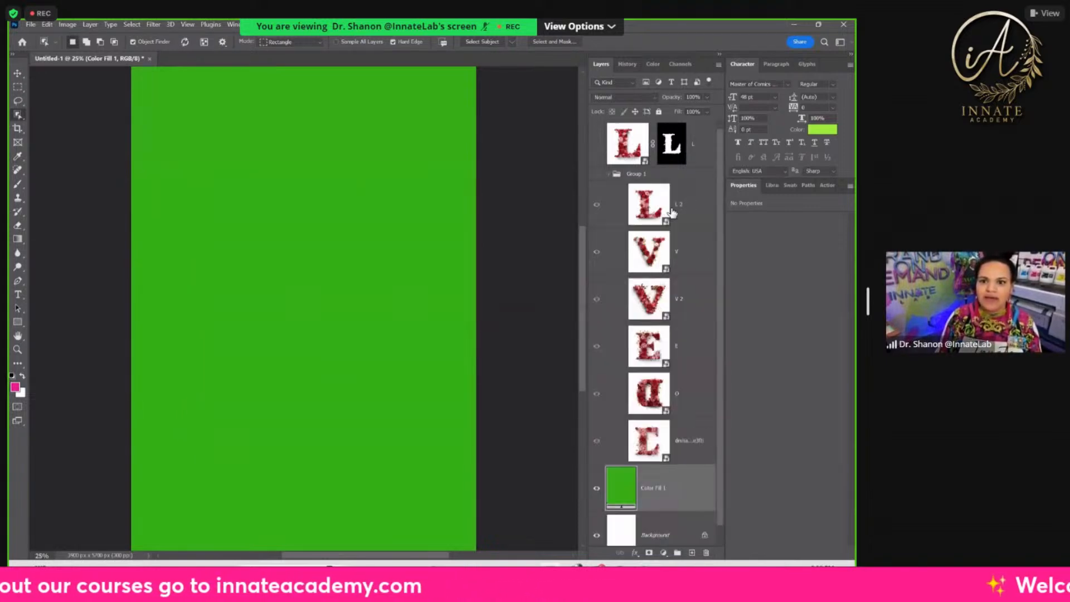
{"action": "left_click", "coordinate": [672, 211]}
{"action": "left_click_drag", "start_coordinate": [668, 183], "coordinate": [658, 170]}
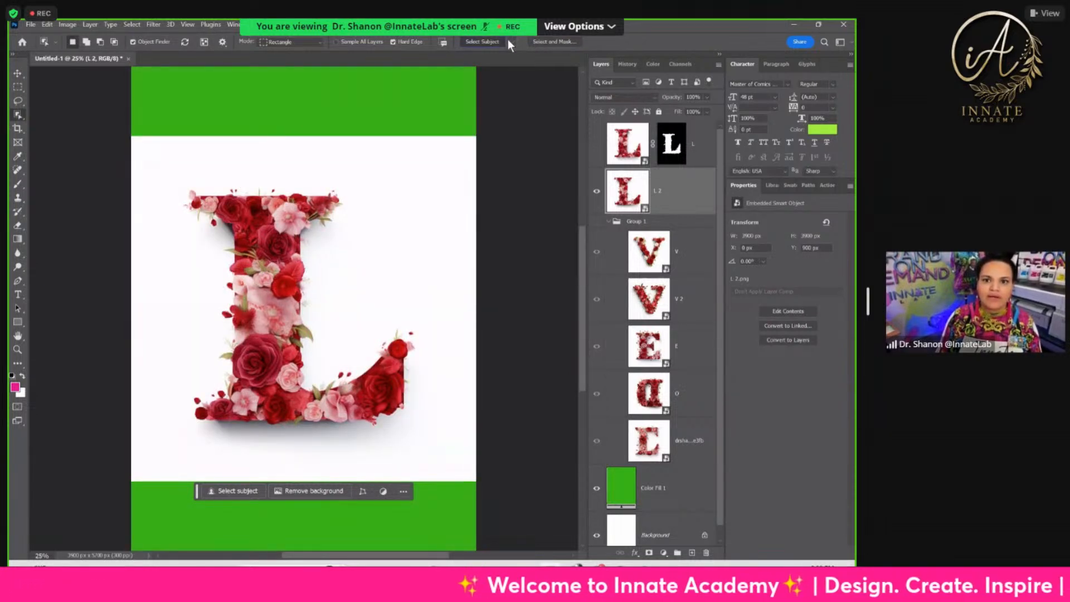
Select the subject of the L 2 layer with Select Subject and add a layer mask from the selection
{"action": "left_click", "coordinate": [504, 42]}
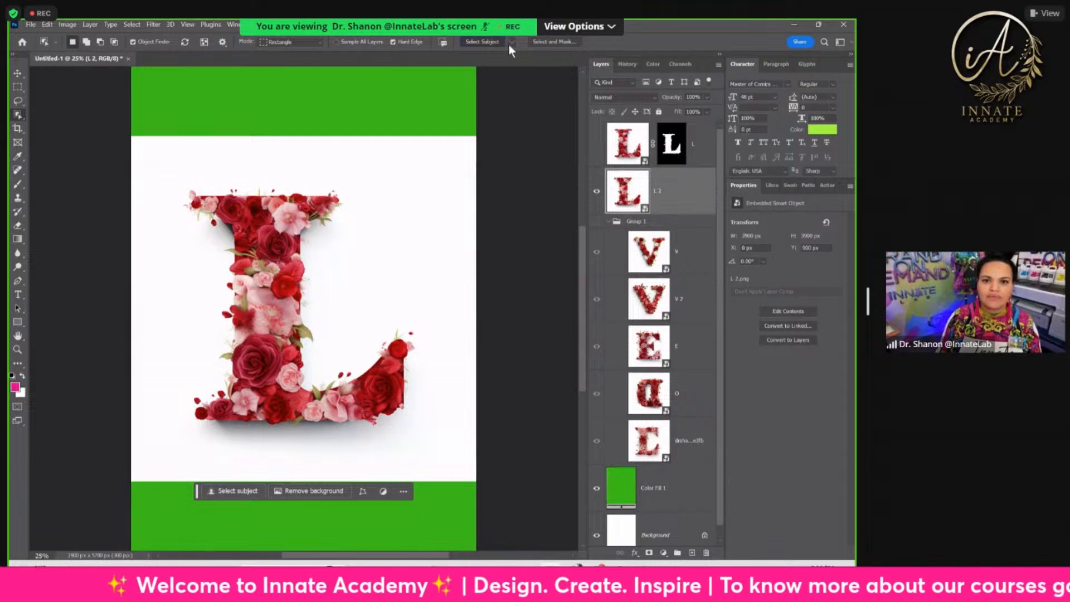
{"action": "left_click", "coordinate": [470, 41]}
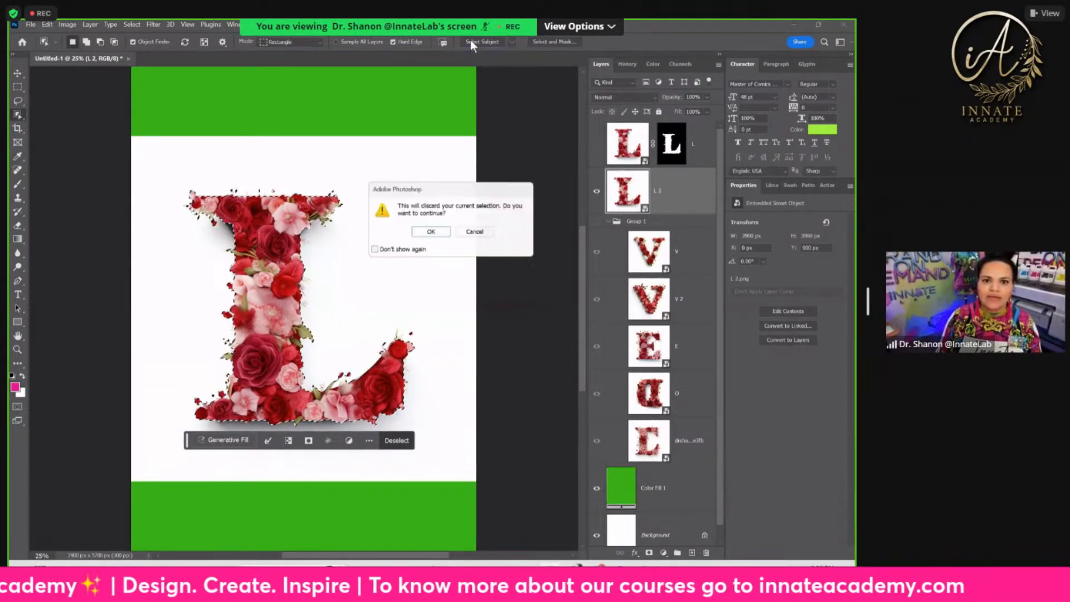
{"action": "left_click", "coordinate": [432, 230]}
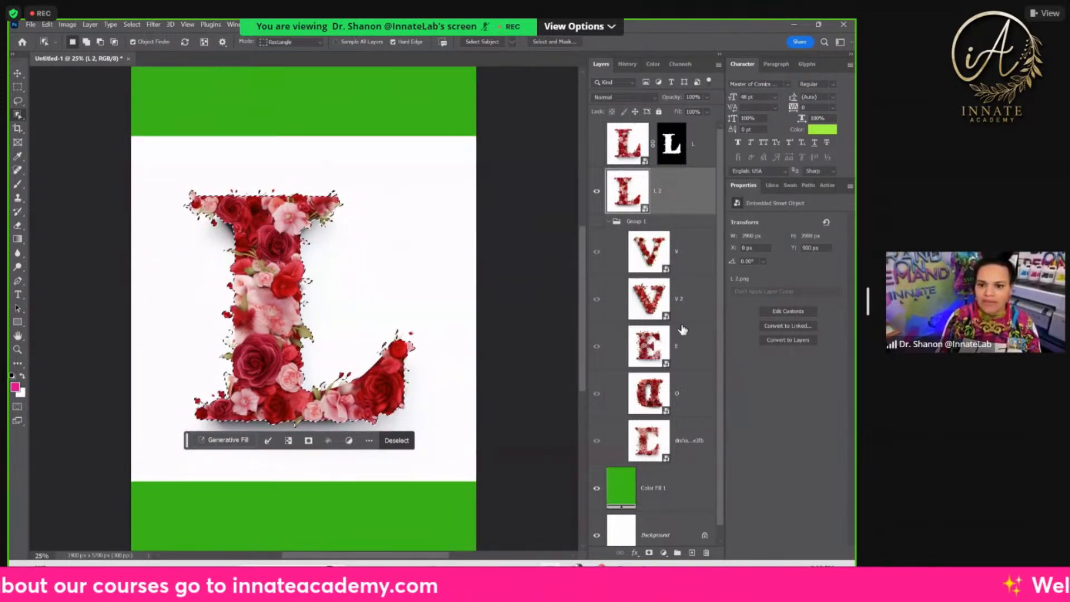
{"action": "left_click", "coordinate": [649, 552]}
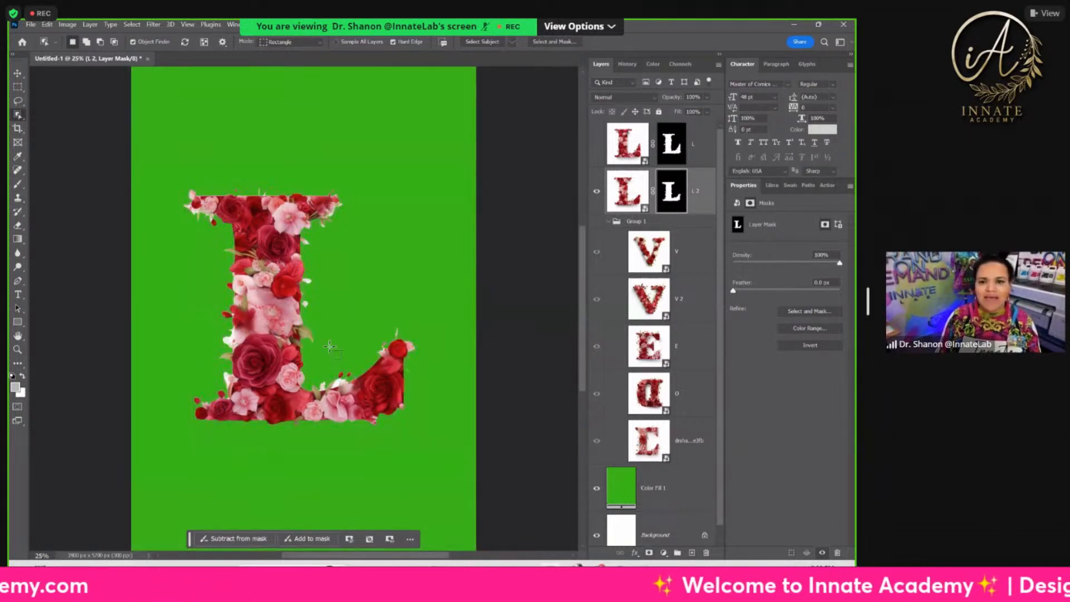
Select the V layer, then find and launch the remove.bg desktop app and shift its window aside
{"action": "left_click", "coordinate": [692, 251]}
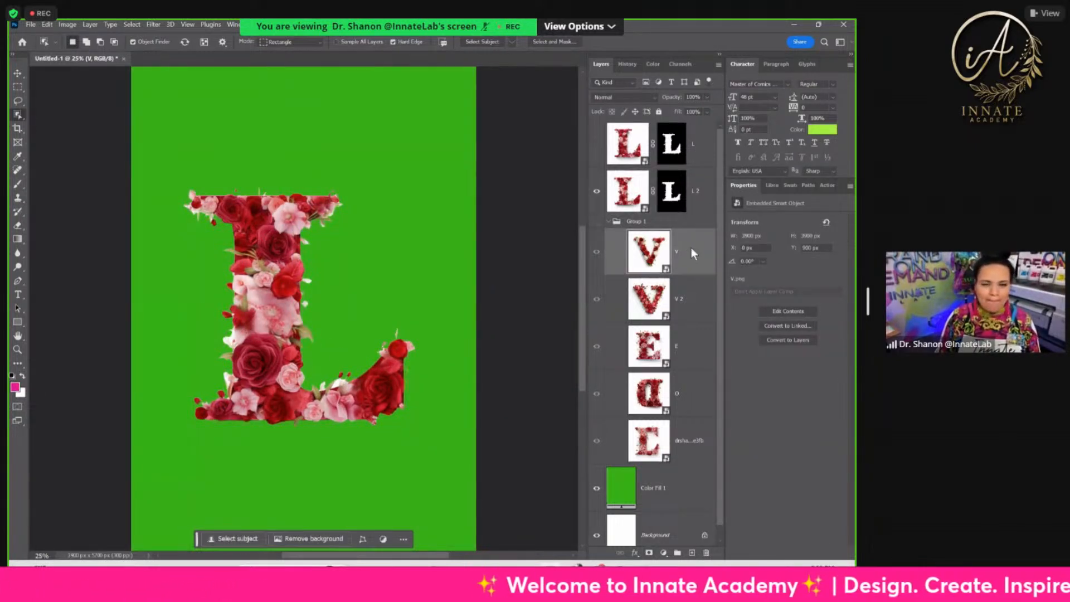
{"action": "left_click", "coordinate": [291, 573]}
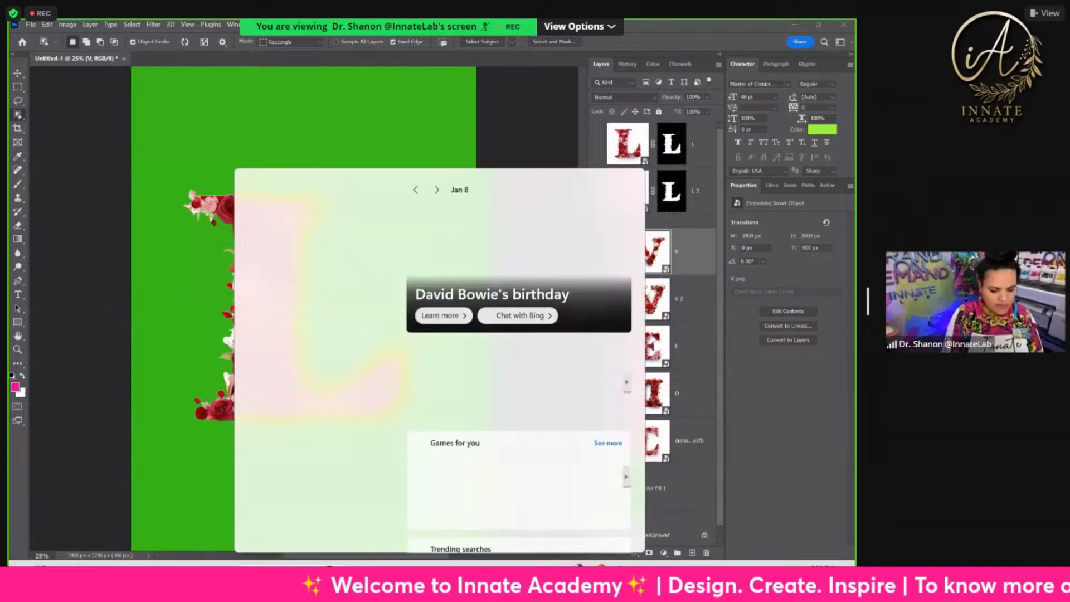
{"action": "type", "text": "remove"}
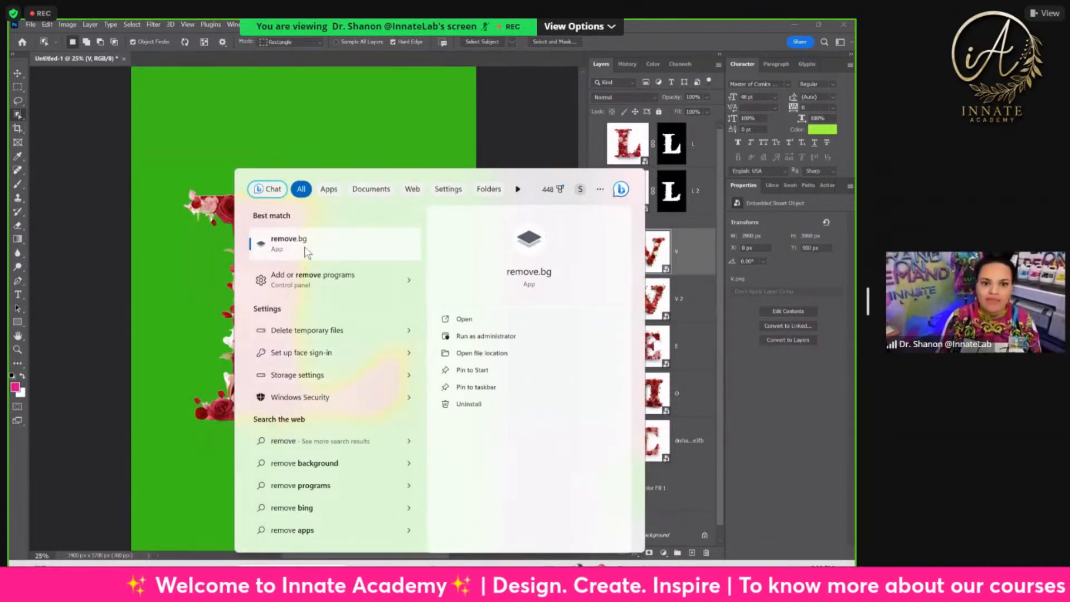
{"action": "left_click", "coordinate": [308, 248]}
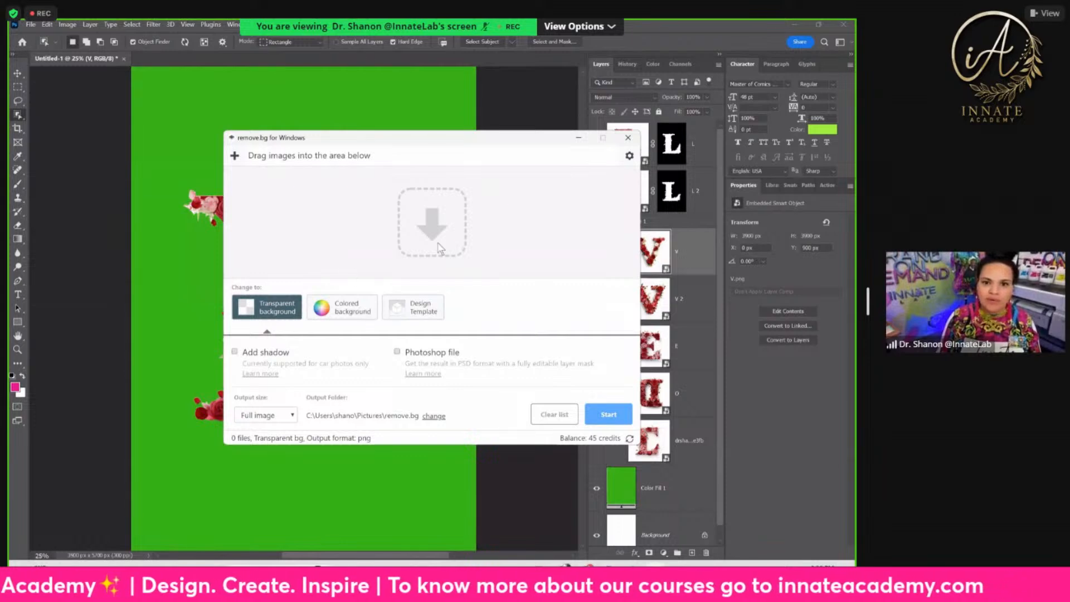
{"action": "left_click_drag", "start_coordinate": [463, 138], "coordinate": [551, 118]}
Switch to the Downloads folder and select the seven rose letter images from the Letter_L_with_red_roses file through L.png
{"action": "left_click", "coordinate": [485, 577]}
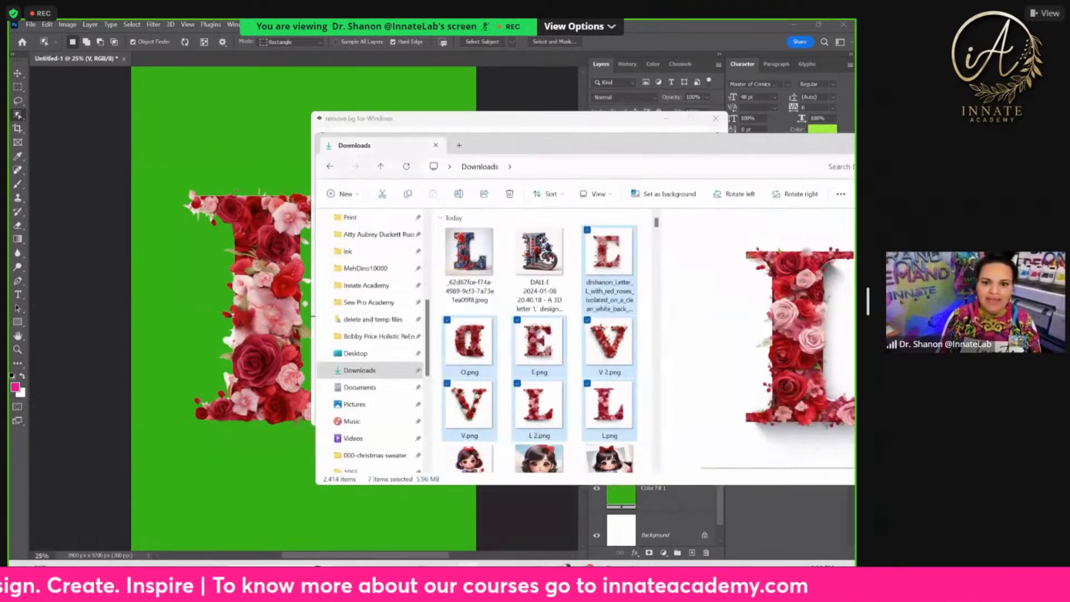
{"action": "left_click", "coordinate": [591, 260]}
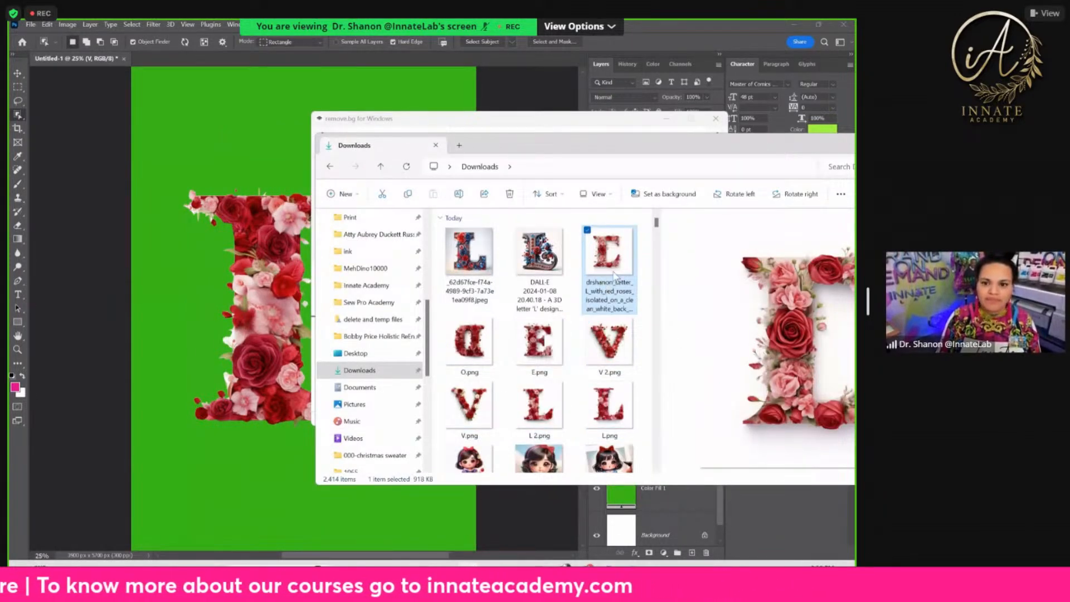
{"action": "scroll", "coordinate": [597, 318], "scroll_direction": "down", "scroll_amount": 3}
{"action": "left_click", "coordinate": [607, 259], "text": "shift"}
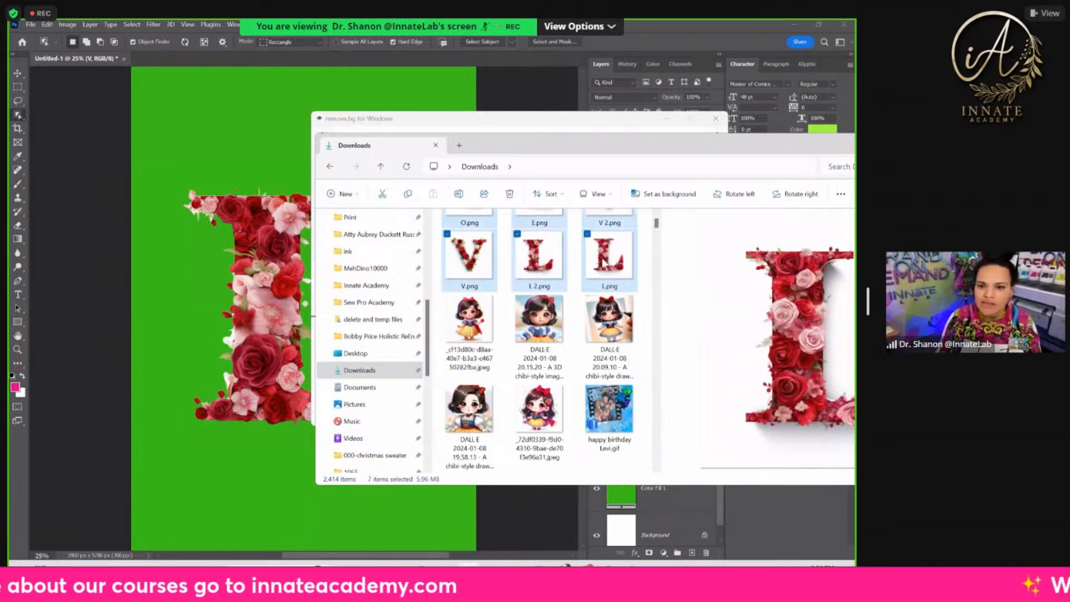
{"action": "scroll", "coordinate": [607, 246], "scroll_direction": "up", "scroll_amount": 3}
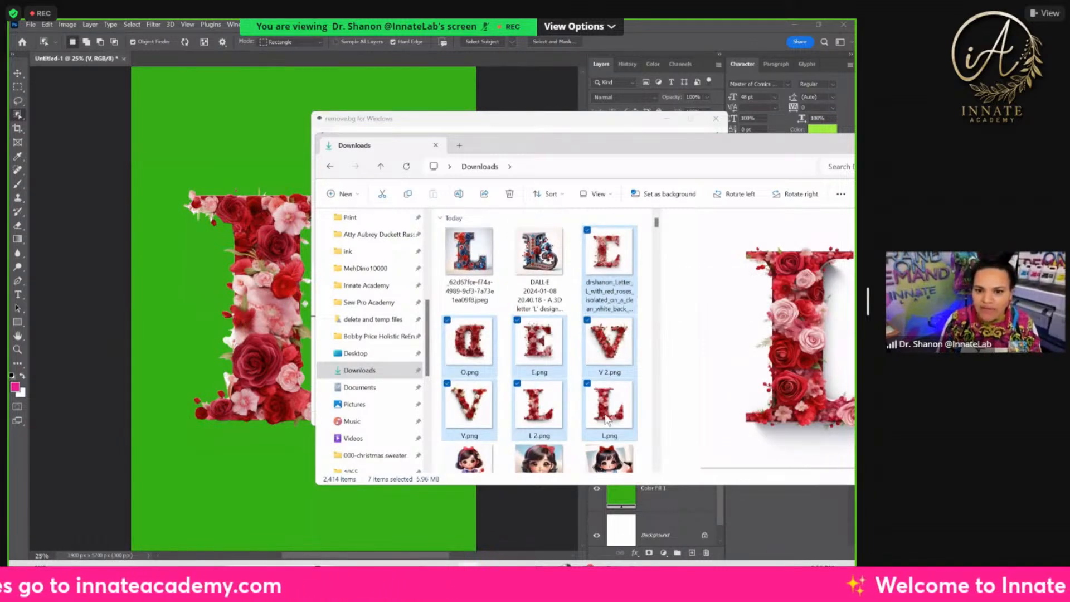
{"action": "scroll", "coordinate": [614, 421], "scroll_direction": "down", "scroll_amount": 3}
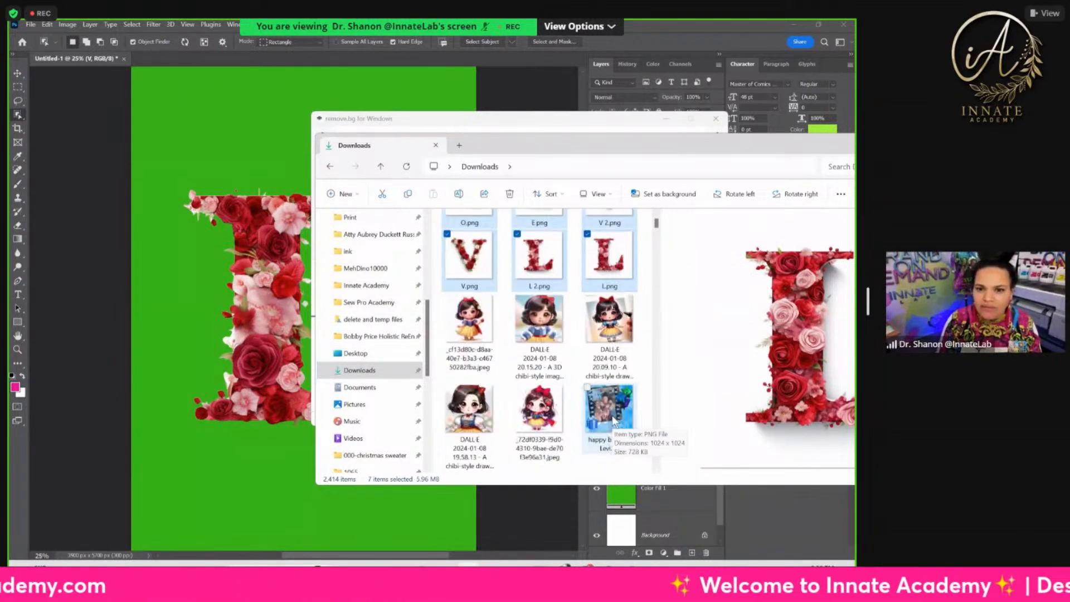
{"action": "scroll", "coordinate": [611, 362], "scroll_direction": "up", "scroll_amount": 3}
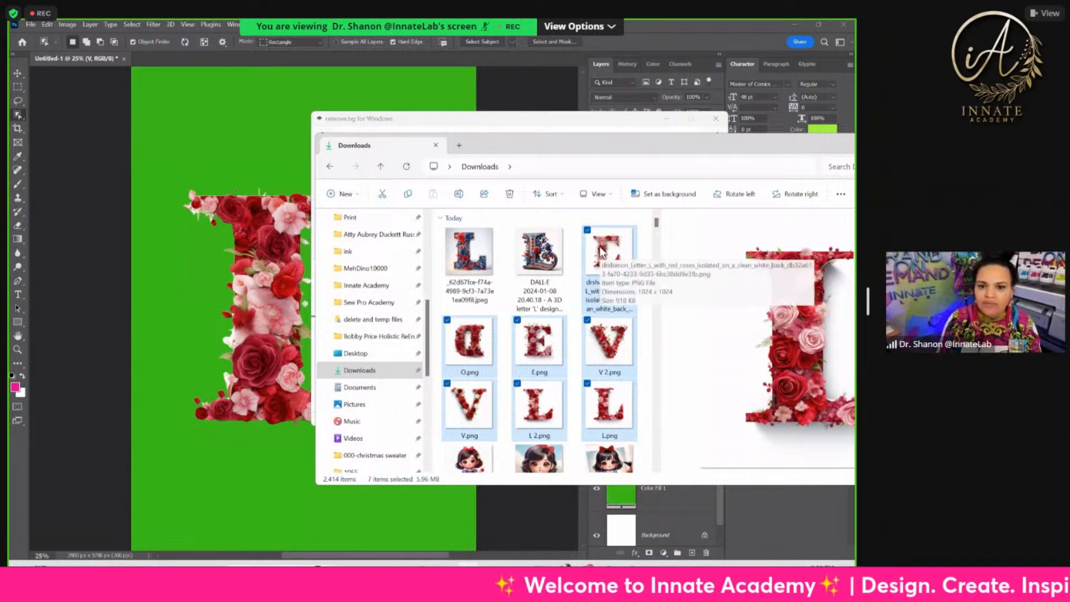
Add the seven selected rose letter images to remove.bg and start removing their backgrounds to transparent at full image size
{"action": "mouse_move", "coordinate": [655, 571]}
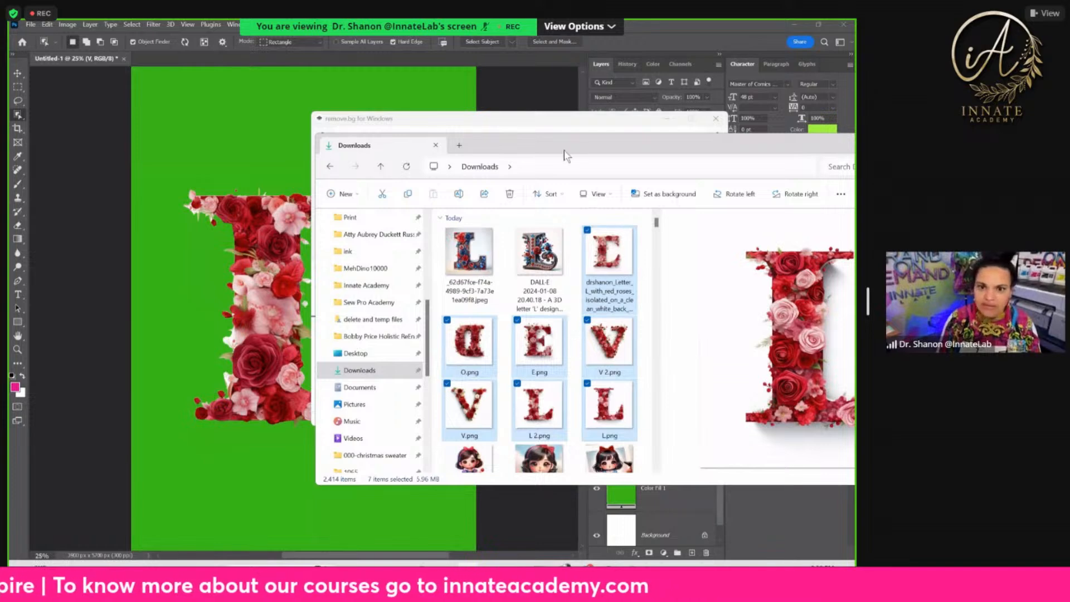
{"action": "left_click_drag", "start_coordinate": [549, 144], "coordinate": [463, 102]}
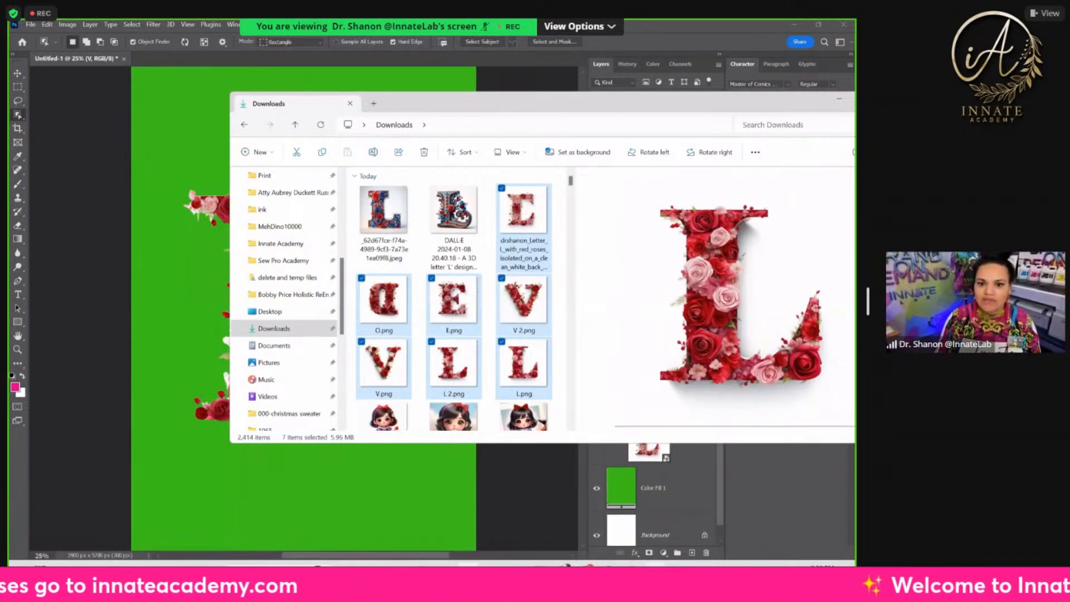
{"action": "left_click", "coordinate": [635, 577]}
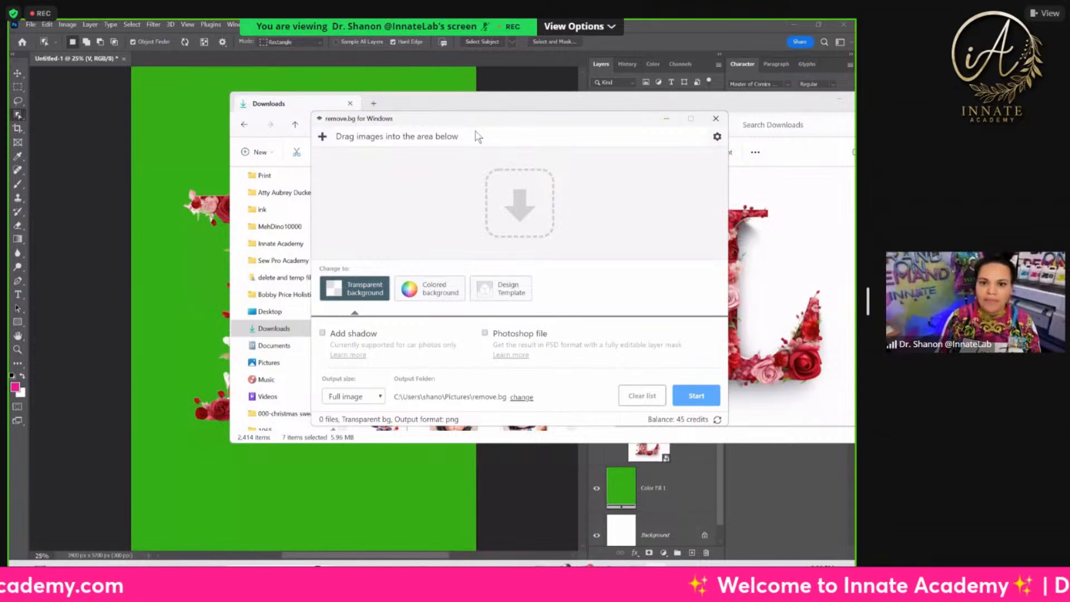
{"action": "left_click_drag", "start_coordinate": [483, 116], "coordinate": [463, 242]}
{"action": "left_click_drag", "start_coordinate": [523, 210], "coordinate": [521, 337]}
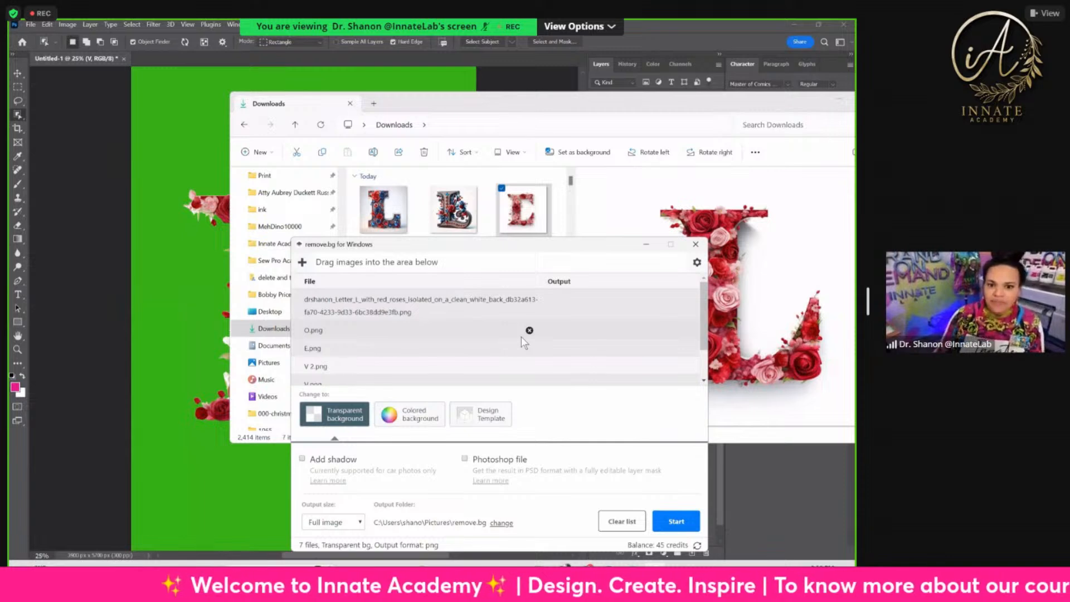
{"action": "scroll", "coordinate": [446, 347], "scroll_direction": "down", "scroll_amount": 1}
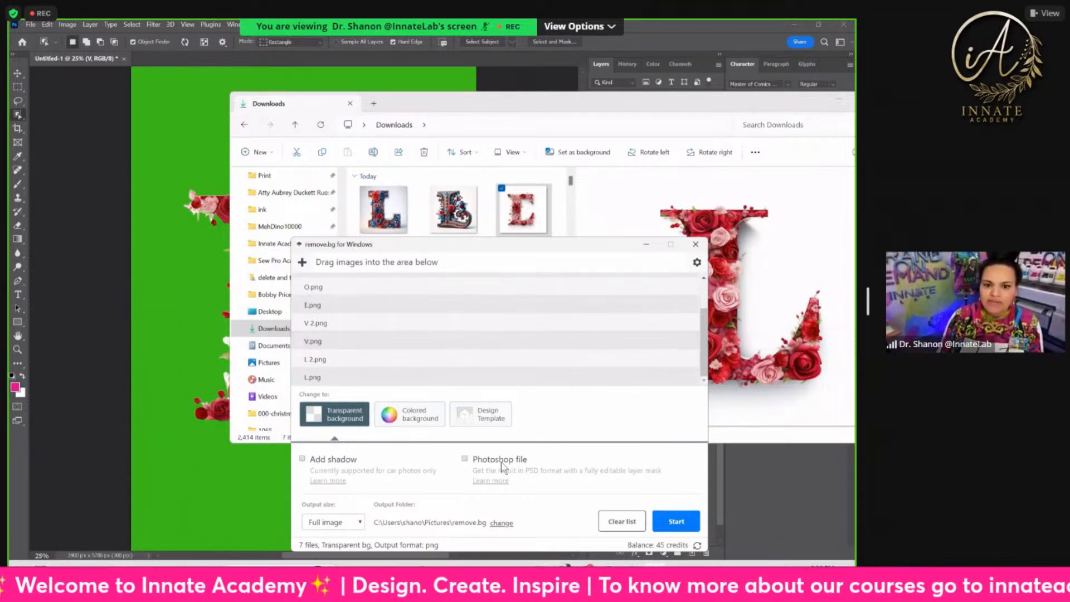
{"action": "left_click", "coordinate": [694, 515]}
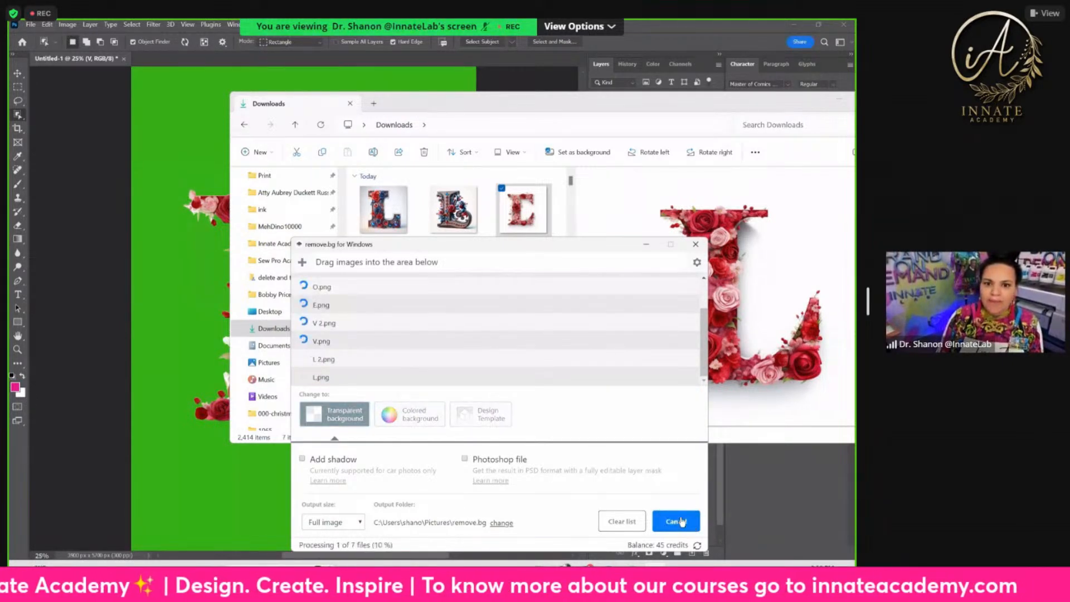
Open the remove.bg output folder and place the seven cut-out letter PNGs on the Photoshop canvas
{"action": "left_click_drag", "start_coordinate": [504, 251], "coordinate": [513, 129]}
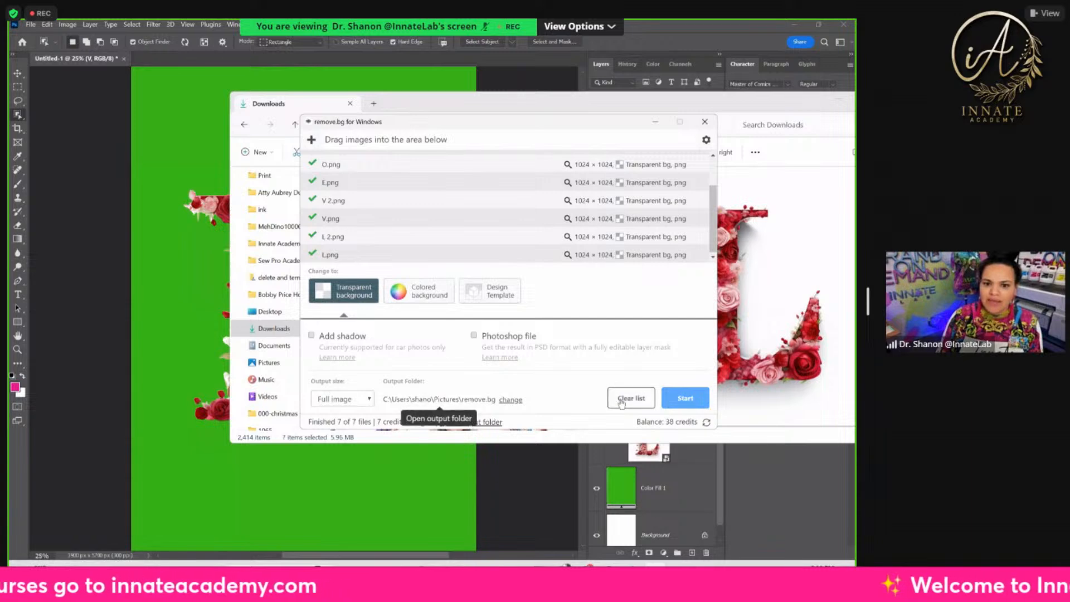
{"action": "left_click", "coordinate": [490, 422]}
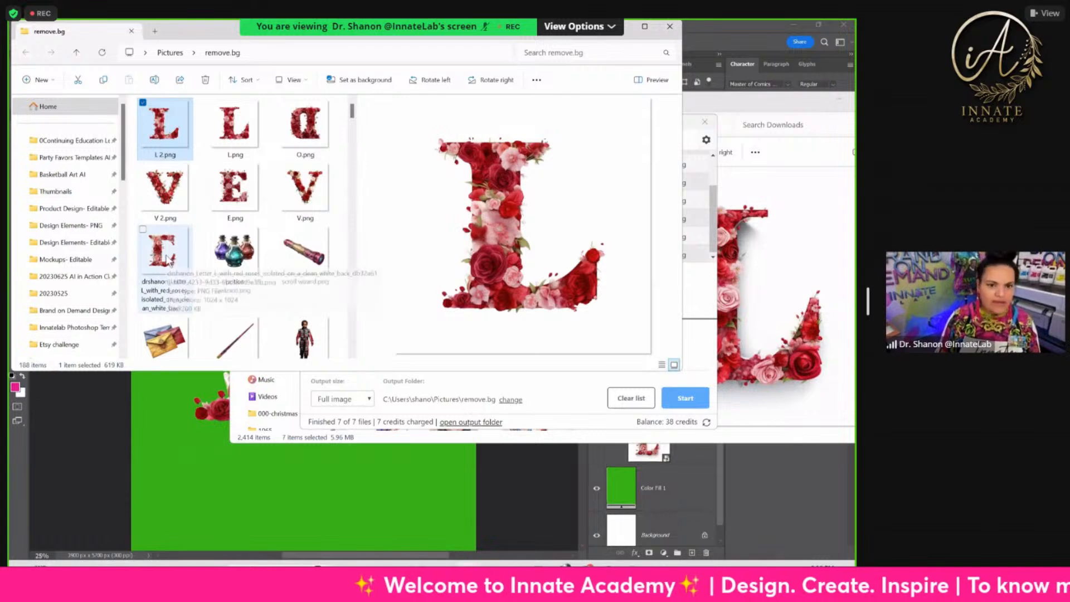
{"action": "left_click_drag", "start_coordinate": [166, 258], "coordinate": [193, 457]}
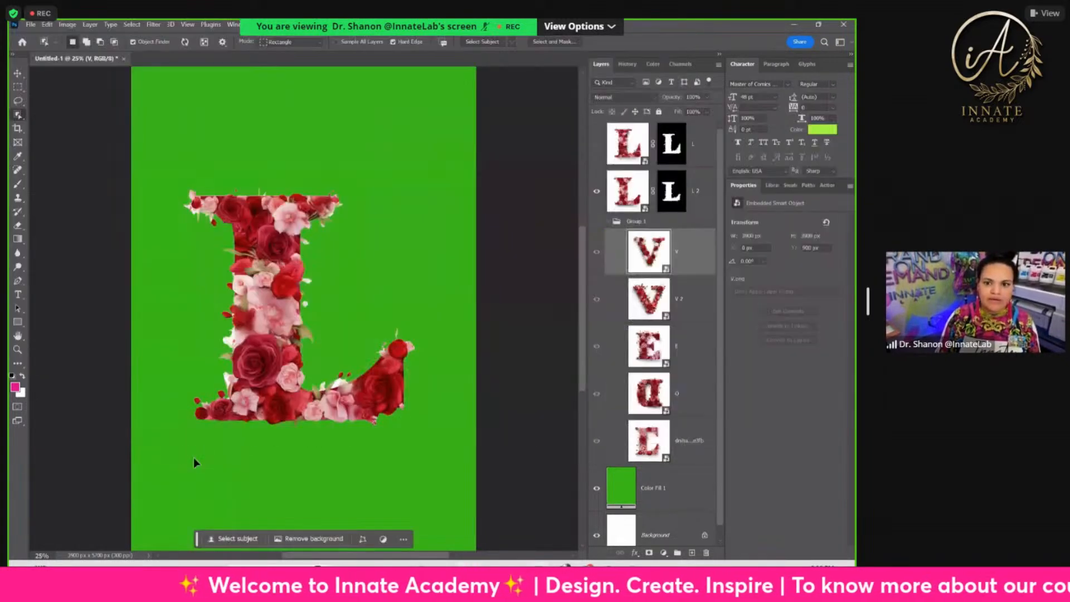
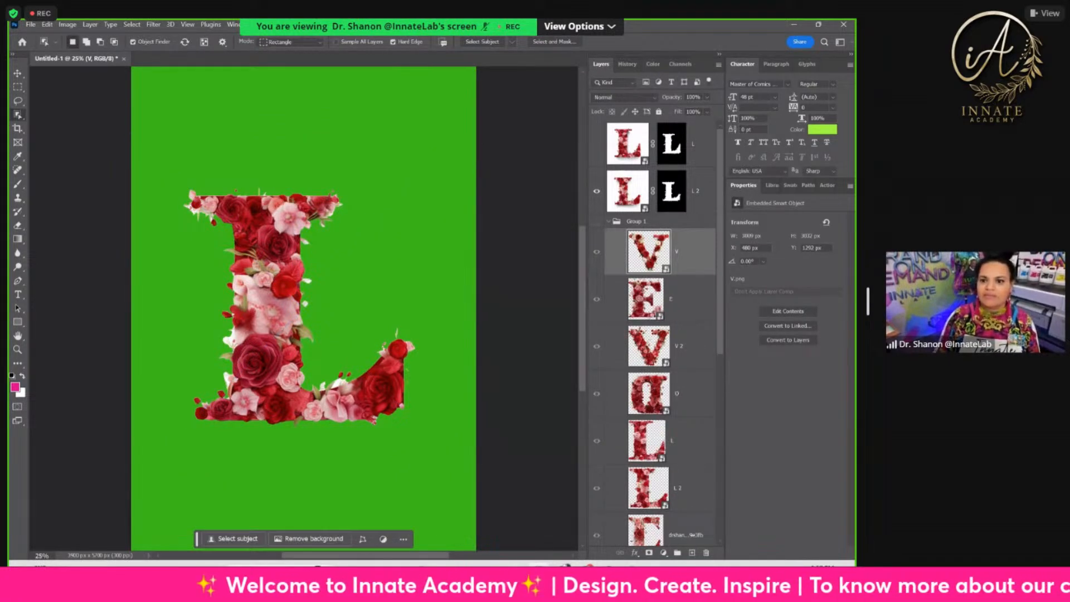
Select the seven cut-out letter layers and move them out of hidden Group 1 to the top of the layer stack
{"action": "scroll", "coordinate": [697, 357], "scroll_direction": "down", "scroll_amount": 4}
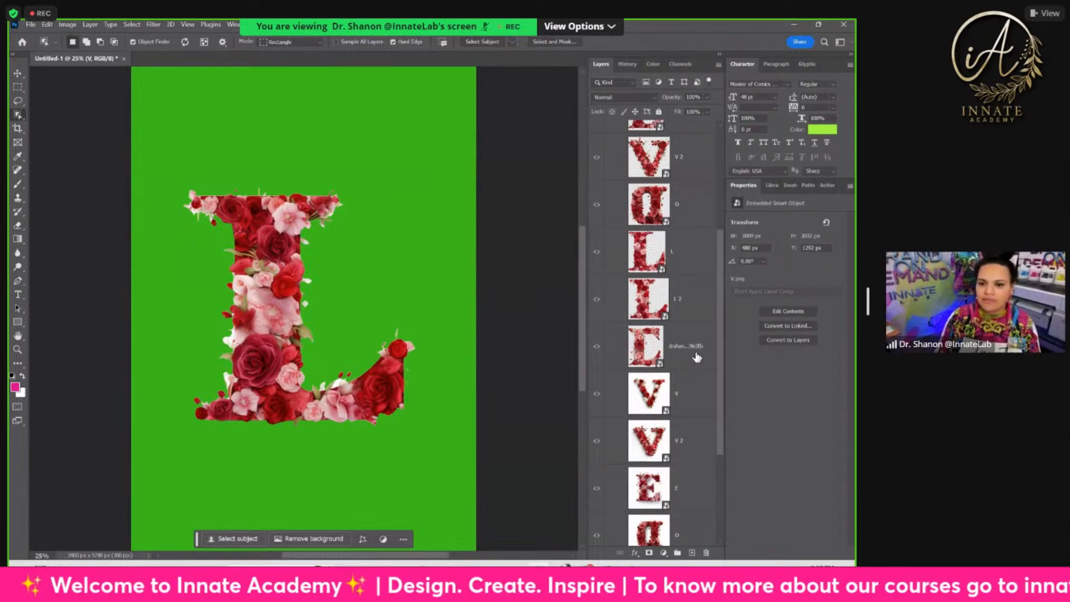
{"action": "left_click", "coordinate": [697, 357]}
{"action": "scroll", "coordinate": [693, 355], "scroll_direction": "up", "scroll_amount": 4}
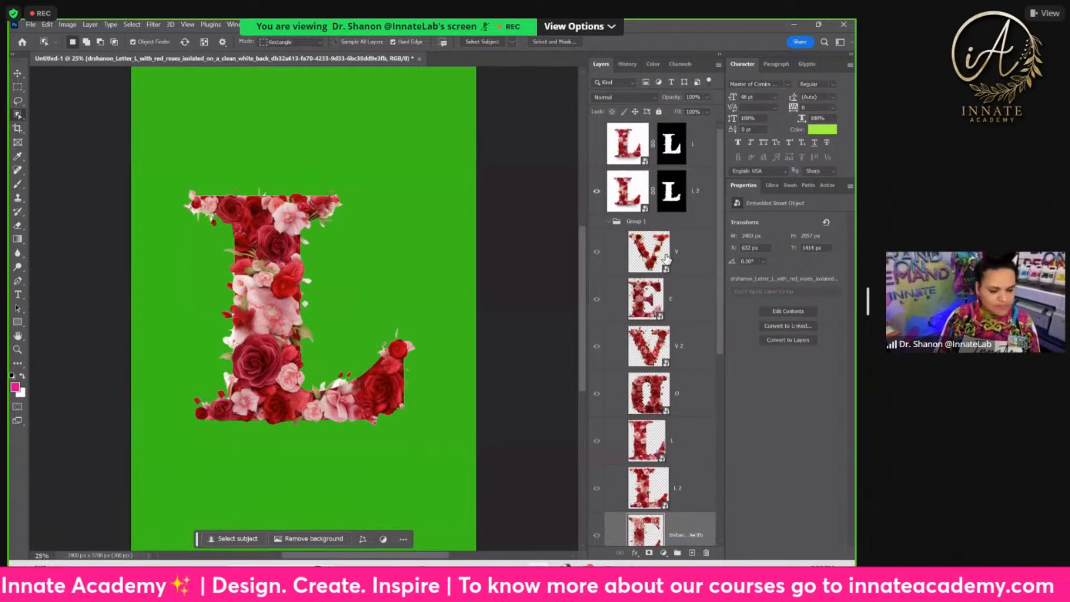
{"action": "left_click", "coordinate": [699, 251], "text": "shift"}
{"action": "left_click_drag", "start_coordinate": [698, 250], "coordinate": [694, 134]}
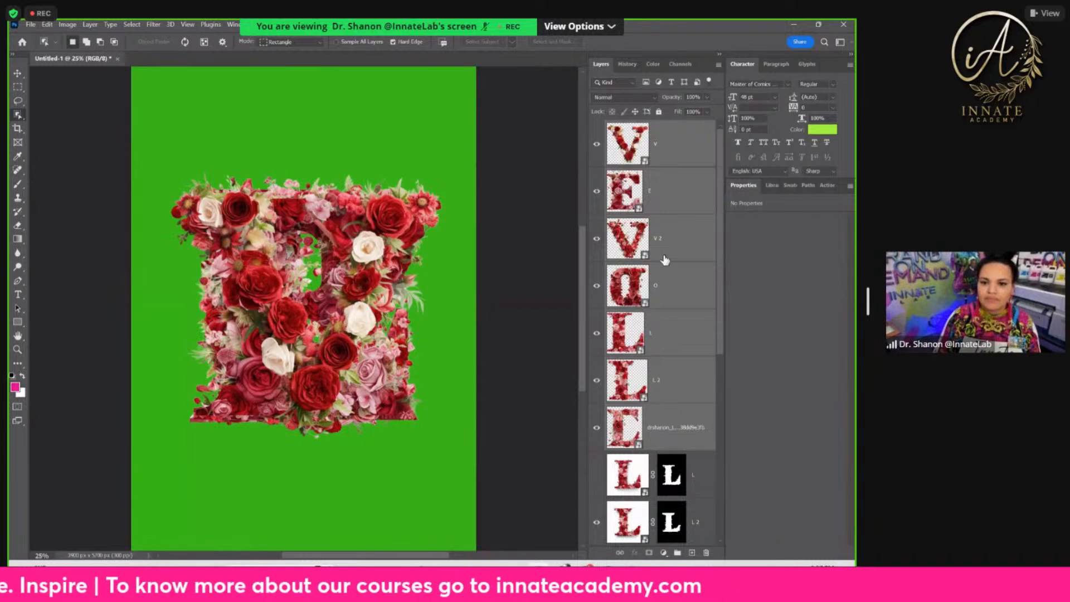
Hide the masked L 2 layer, the cut-out L 2 layer and the cut-out Letter_L_with_red_roses layer
{"action": "scroll", "coordinate": [639, 465], "scroll_direction": "down", "scroll_amount": 2}
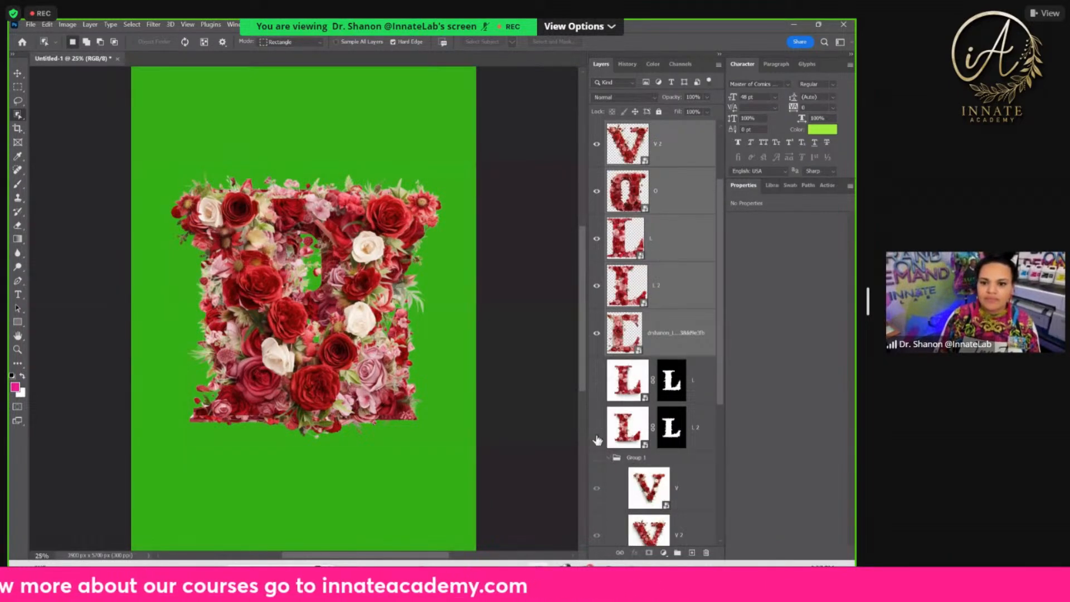
{"action": "left_click", "coordinate": [597, 293]}
{"action": "left_click", "coordinate": [597, 246]}
{"action": "scroll", "coordinate": [597, 242], "scroll_direction": "down", "scroll_amount": 2}
{"action": "left_click", "coordinate": [597, 198]}
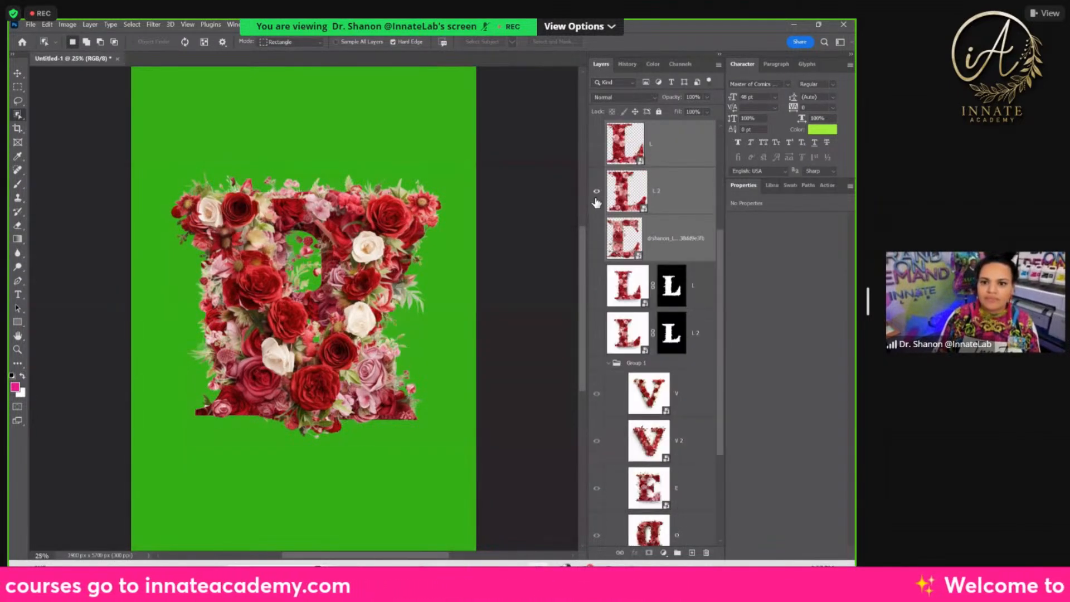
{"action": "scroll", "coordinate": [557, 247], "scroll_direction": "up", "scroll_amount": 1}
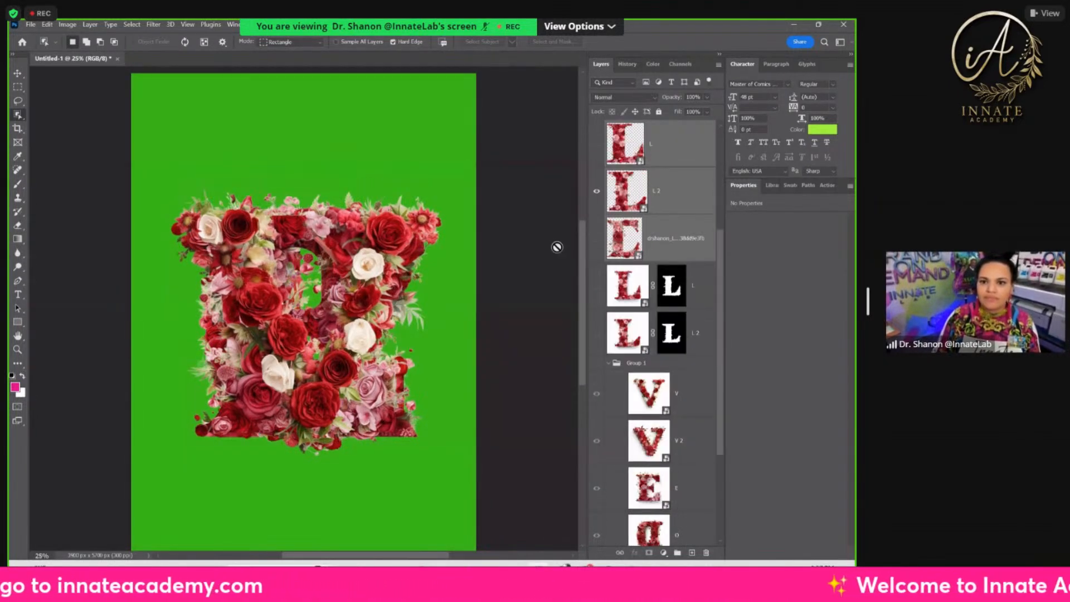
{"action": "left_click", "coordinate": [597, 191]}
{"action": "left_click", "coordinate": [597, 144]}
{"action": "scroll", "coordinate": [604, 234], "scroll_direction": "down", "scroll_amount": 3}
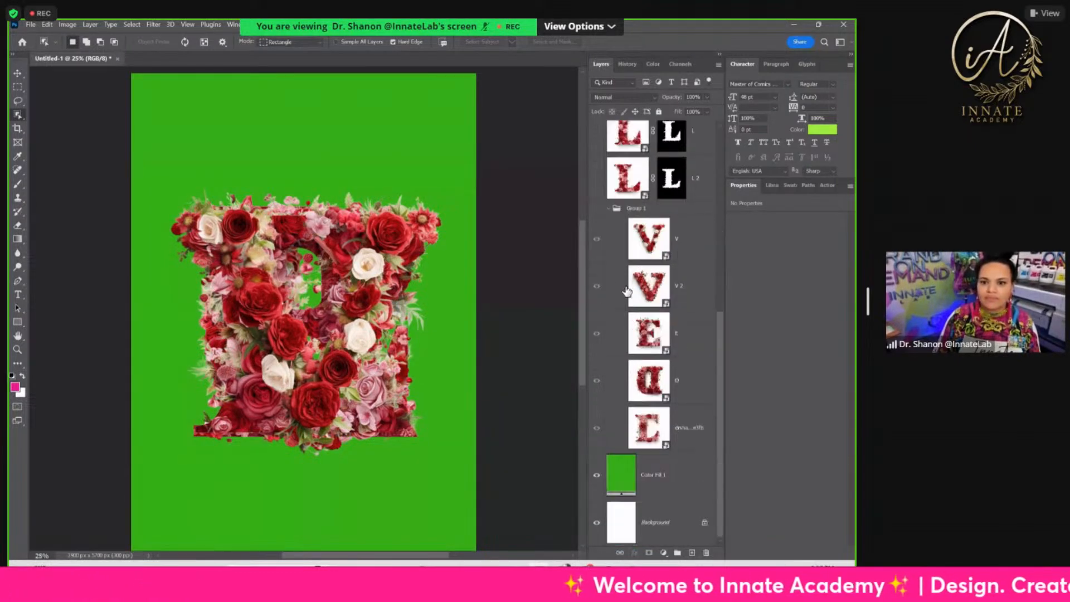
Collapse Group 1 and hide the cut-out L, O, V 2 and E layers, leaving only the V letter showing
{"action": "left_click", "coordinate": [608, 208]}
{"action": "scroll", "coordinate": [611, 211], "scroll_direction": "up", "scroll_amount": 3}
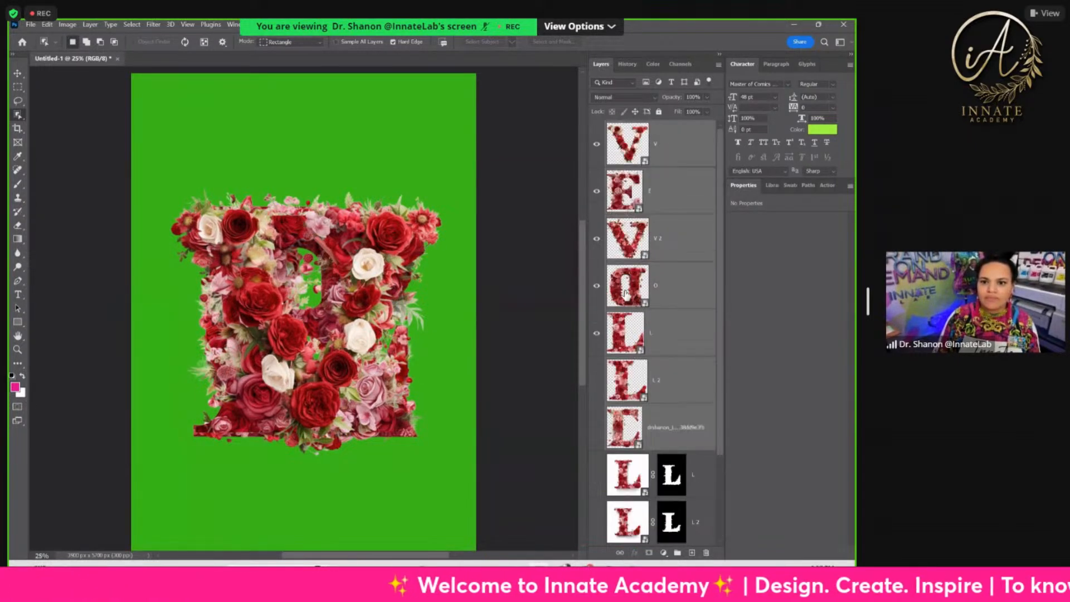
{"action": "left_click", "coordinate": [595, 338]}
{"action": "left_click_drag", "start_coordinate": [595, 342], "coordinate": [593, 241]}
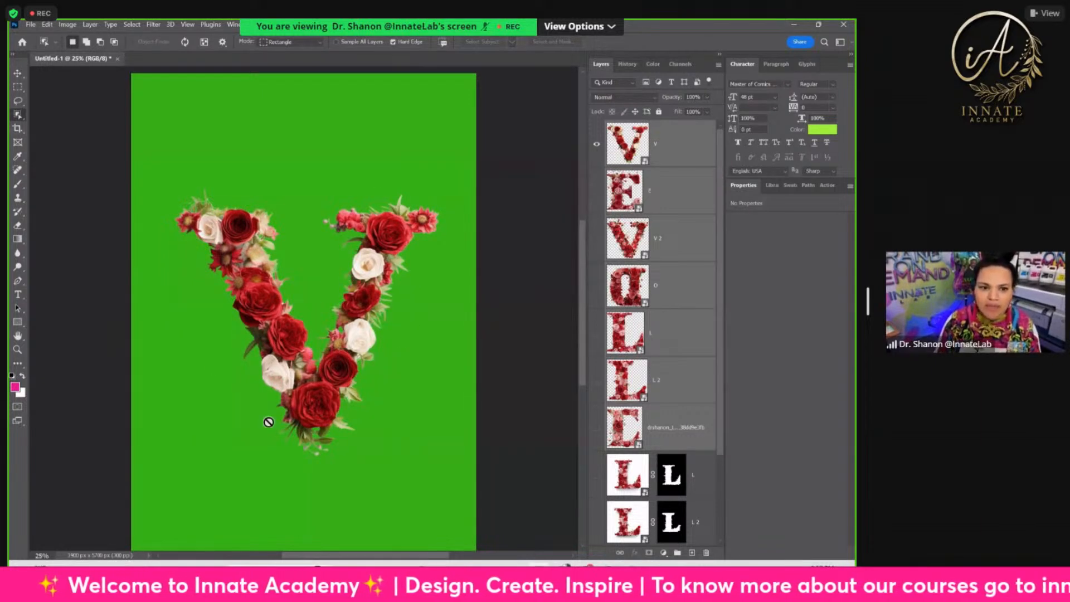
Move the V 2 layer directly below the V layer and make it visible
{"action": "left_click", "coordinate": [669, 231]}
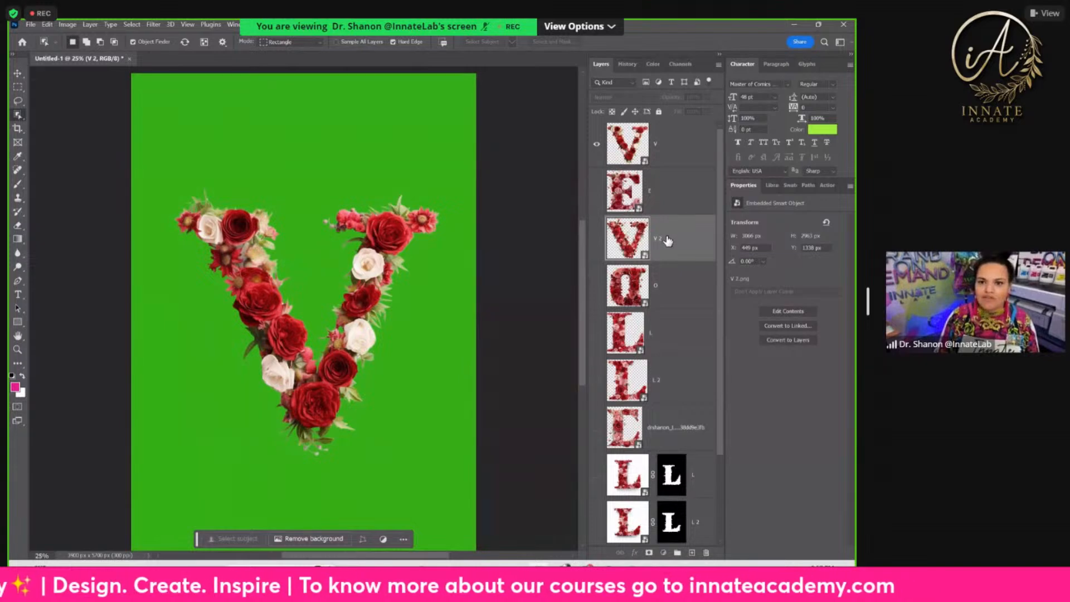
{"action": "left_click_drag", "start_coordinate": [664, 178], "coordinate": [662, 172]}
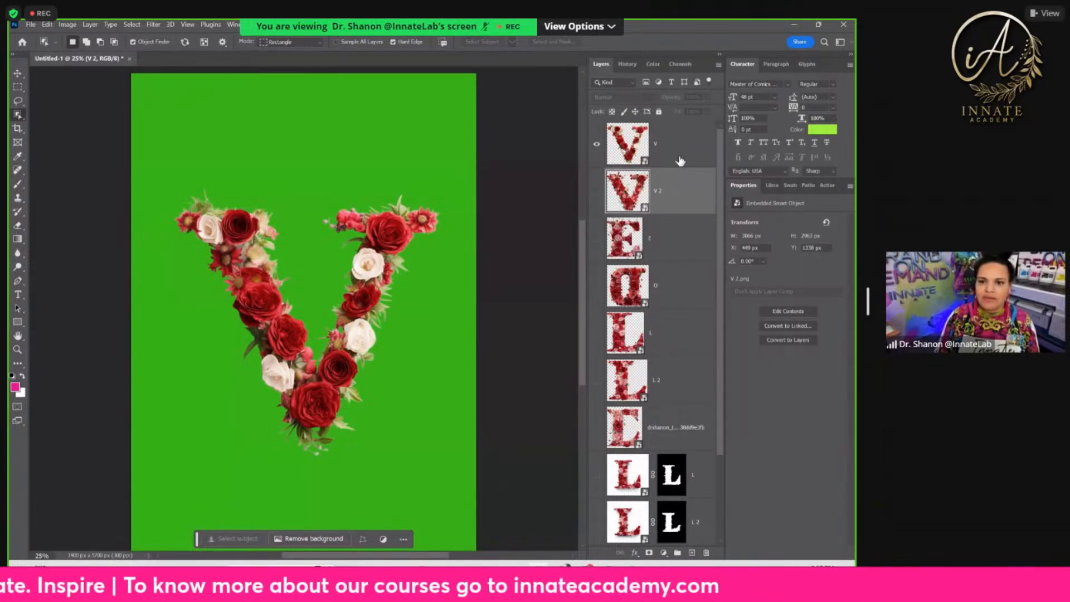
{"action": "left_click", "coordinate": [597, 192]}
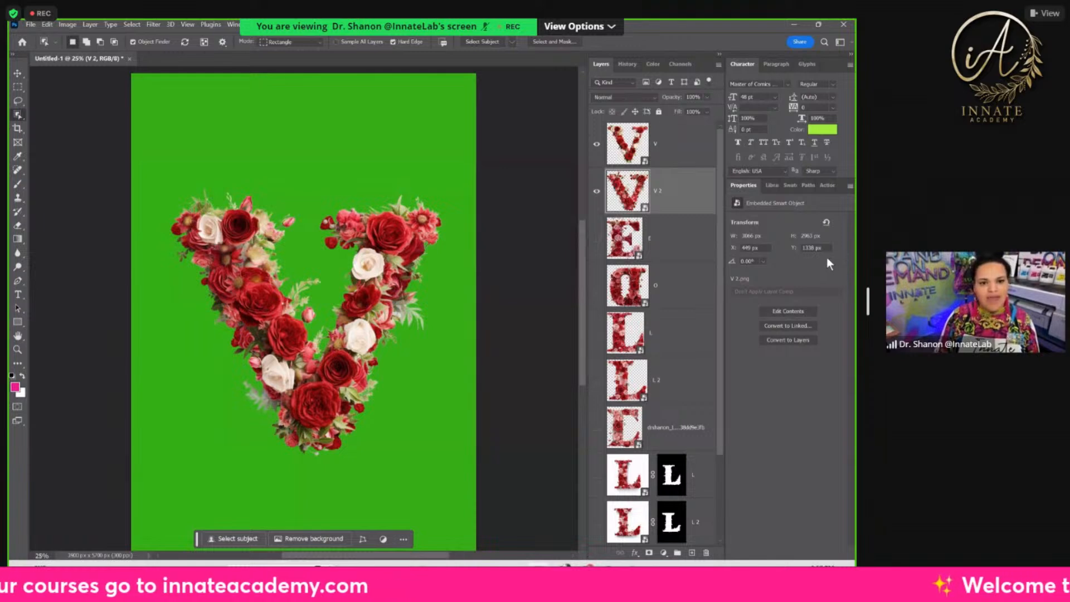
Group the V and V 2 layers and name the group v
{"action": "left_click", "coordinate": [625, 148], "text": "shift"}
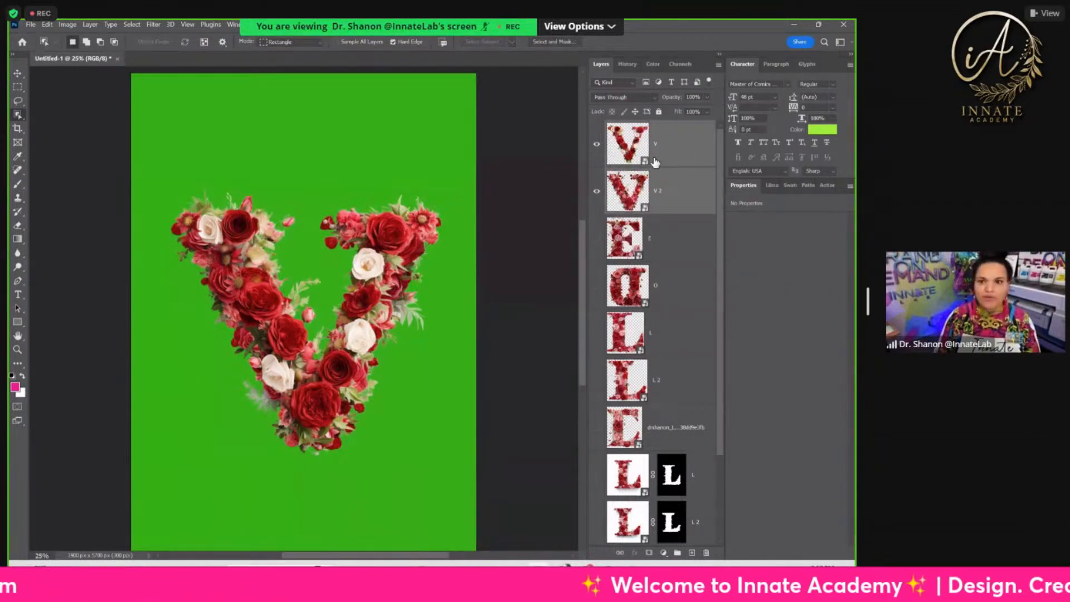
{"action": "key", "text": "ctrl+g"}
{"action": "double_click", "coordinate": [637, 127]}
{"action": "type", "text": "V"}
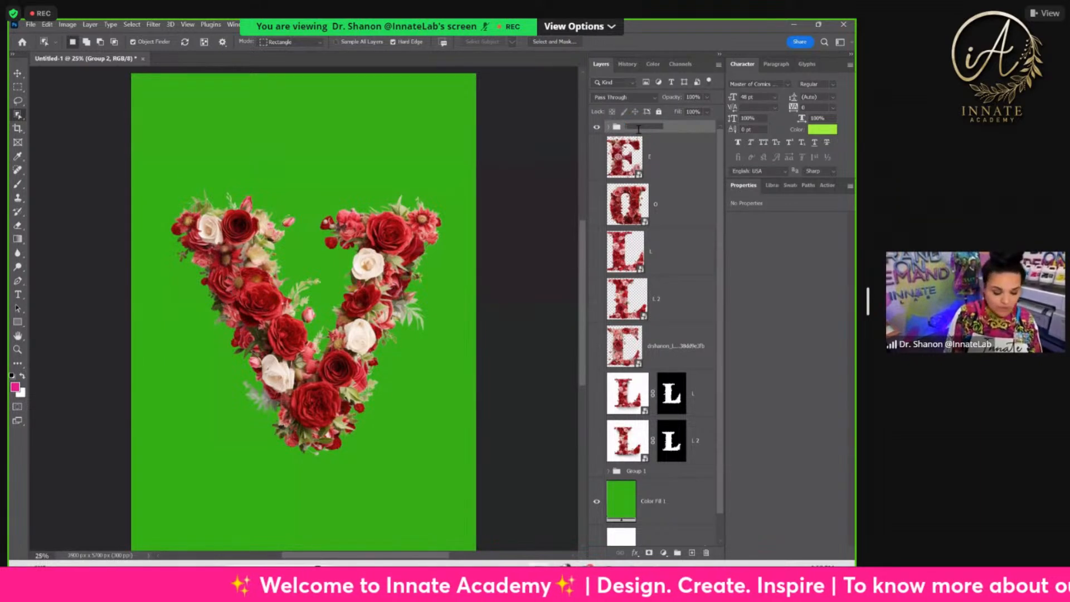
{"action": "key", "text": "Return"}
Delete the masked L and L 2 layers
{"action": "left_click", "coordinate": [678, 164]}
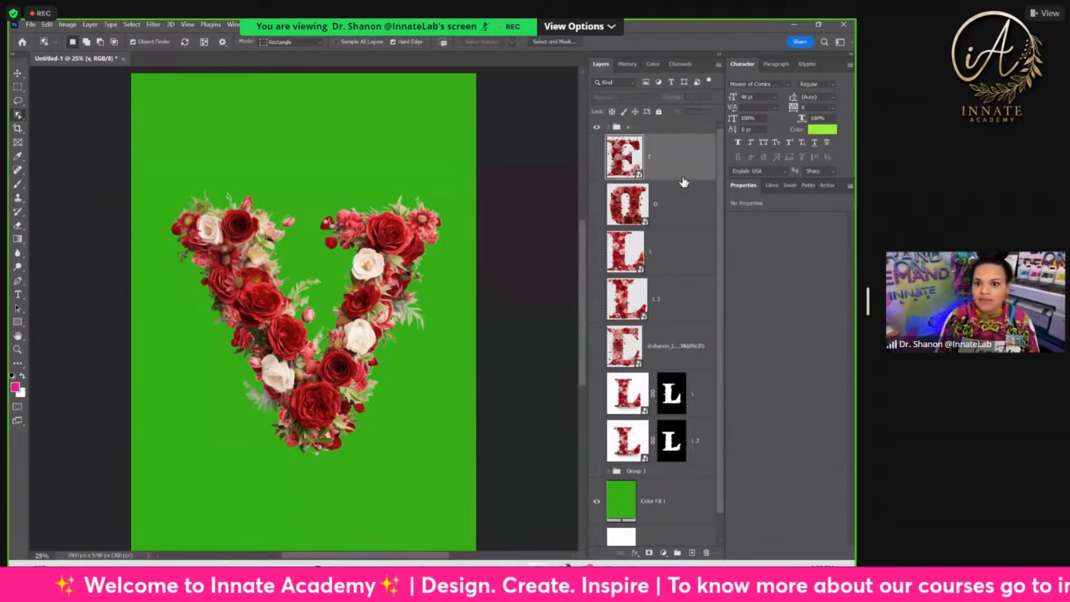
{"action": "left_click", "coordinate": [702, 401]}
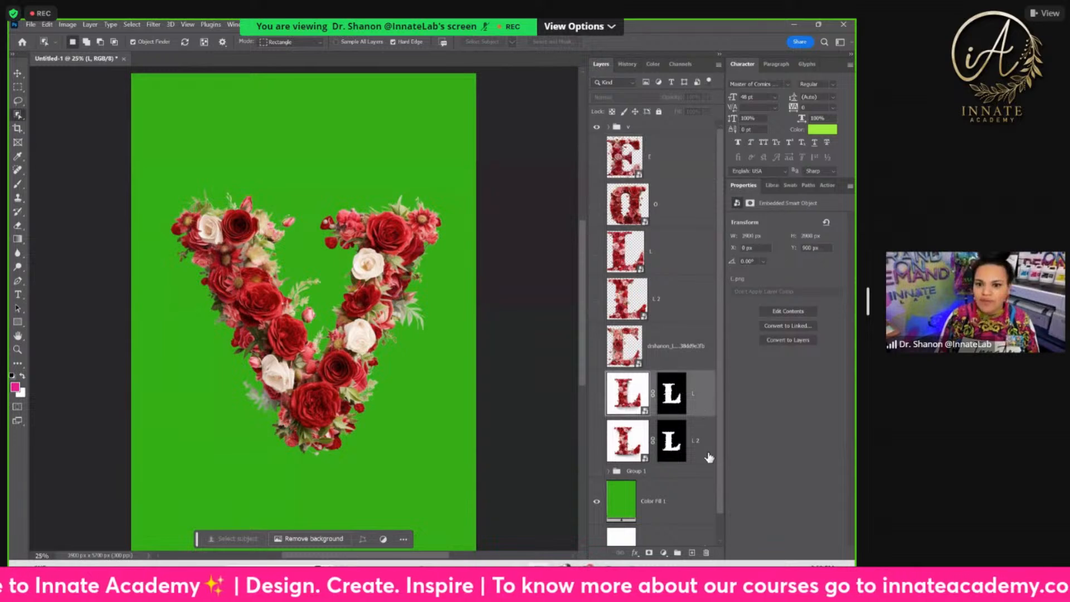
{"action": "left_click", "coordinate": [706, 451]}
{"action": "left_click", "coordinate": [692, 400]}
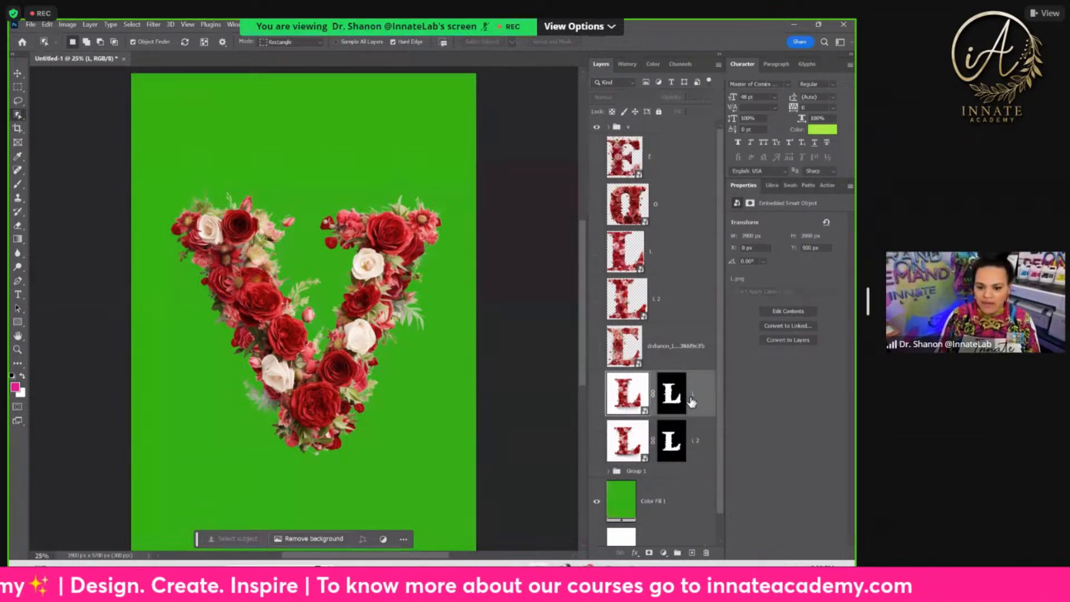
{"action": "key", "text": "Delete"}
{"action": "key", "text": "Delete"}
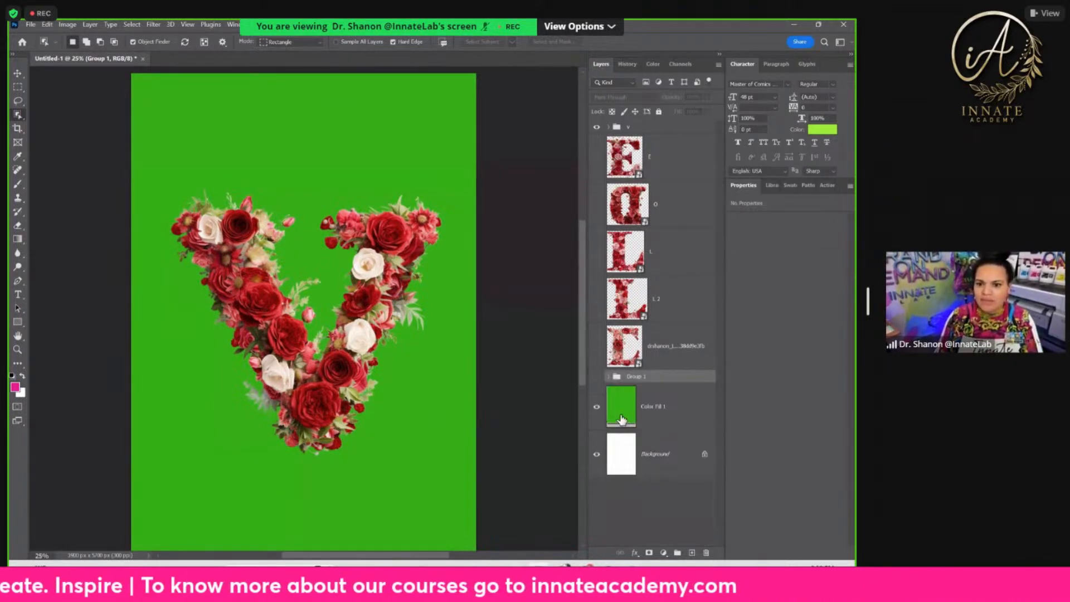
Expand Group 1 to check the original white-background letters it holds and delete the whole group
{"action": "left_click", "coordinate": [610, 379]}
{"action": "scroll", "coordinate": [611, 379], "scroll_direction": "down", "scroll_amount": 4}
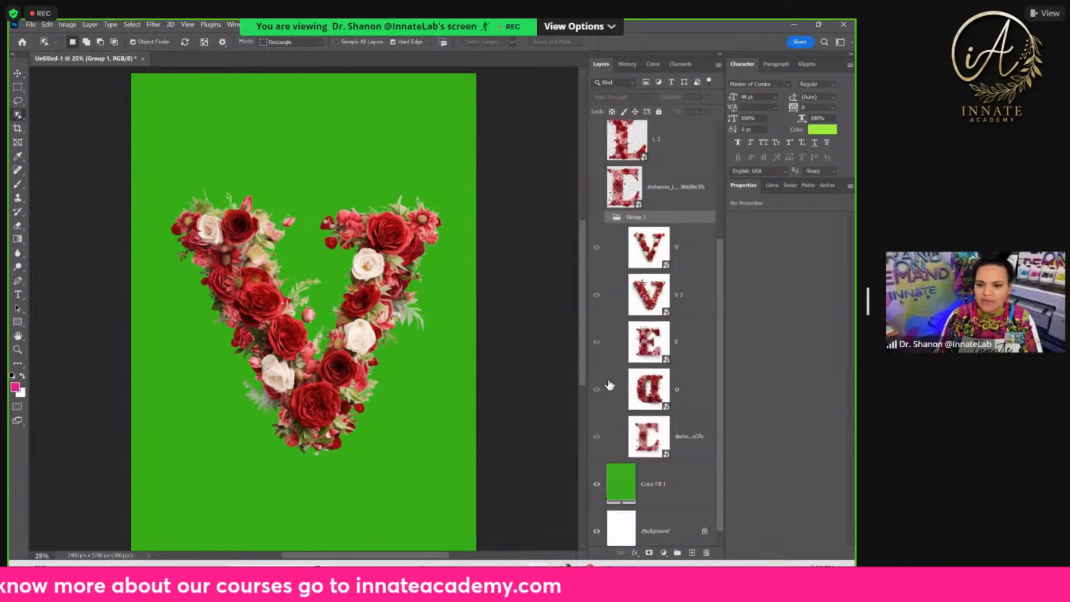
{"action": "scroll", "coordinate": [673, 270], "scroll_direction": "up", "scroll_amount": 1}
{"action": "key", "text": "Delete"}
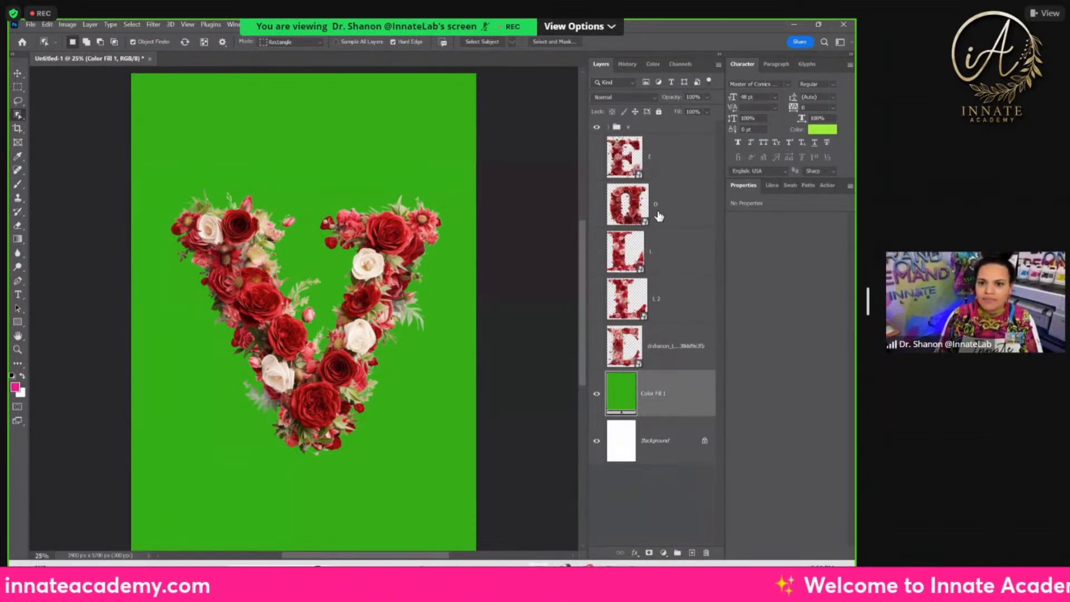
Show the O layer and hide the v group so the O cut-out is displayed alone
{"action": "left_click", "coordinate": [605, 208]}
{"action": "left_click", "coordinate": [597, 206]}
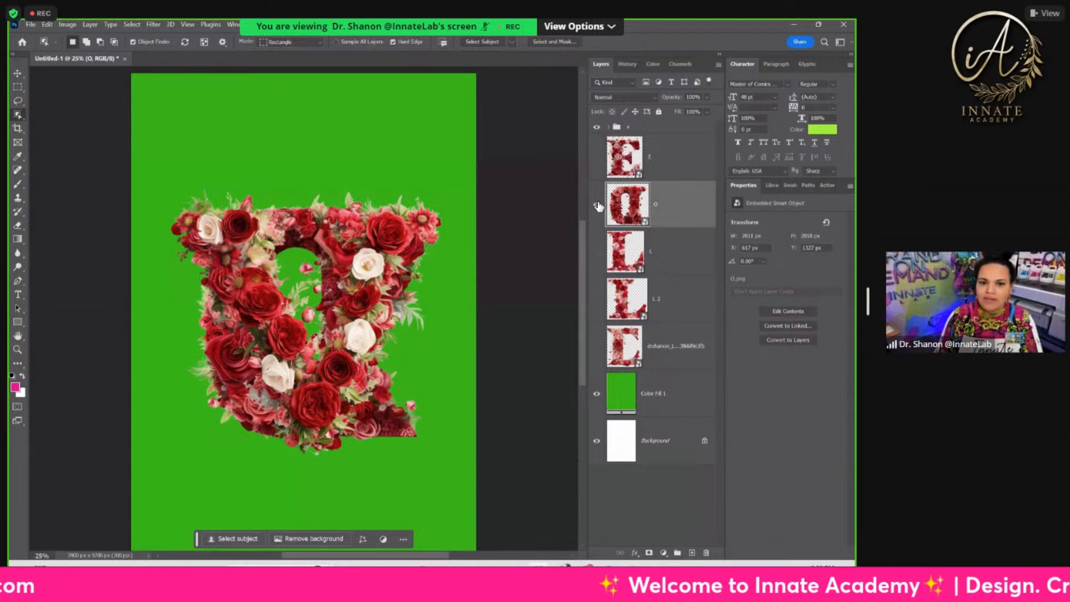
{"action": "left_click", "coordinate": [598, 128]}
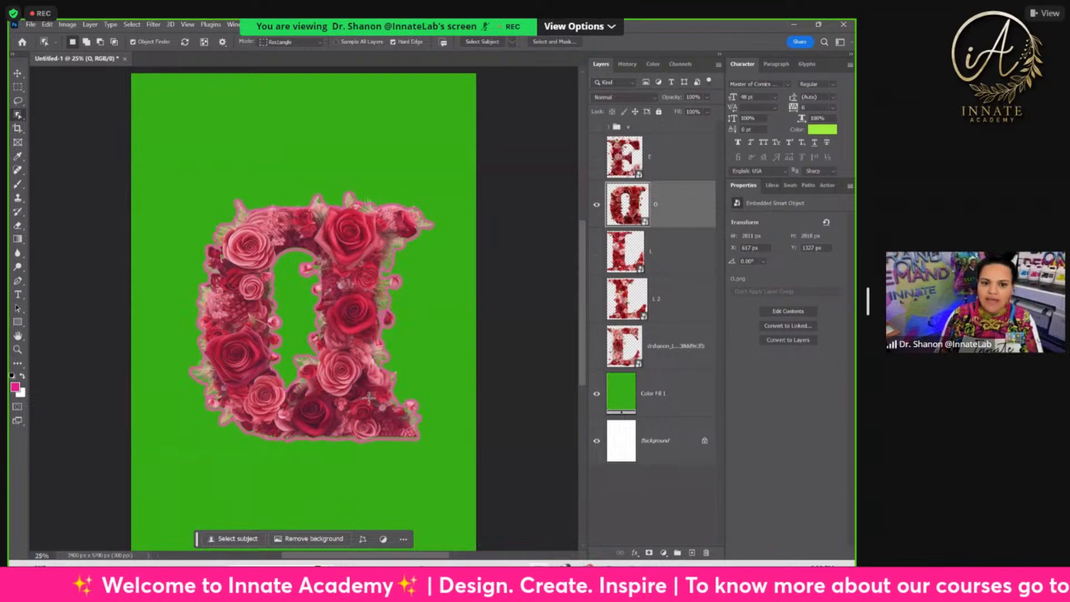
Try an object selection on the lower part of the O letter, dismiss the warning, and hide the O layer
{"action": "left_click_drag", "start_coordinate": [352, 419], "coordinate": [348, 434]}
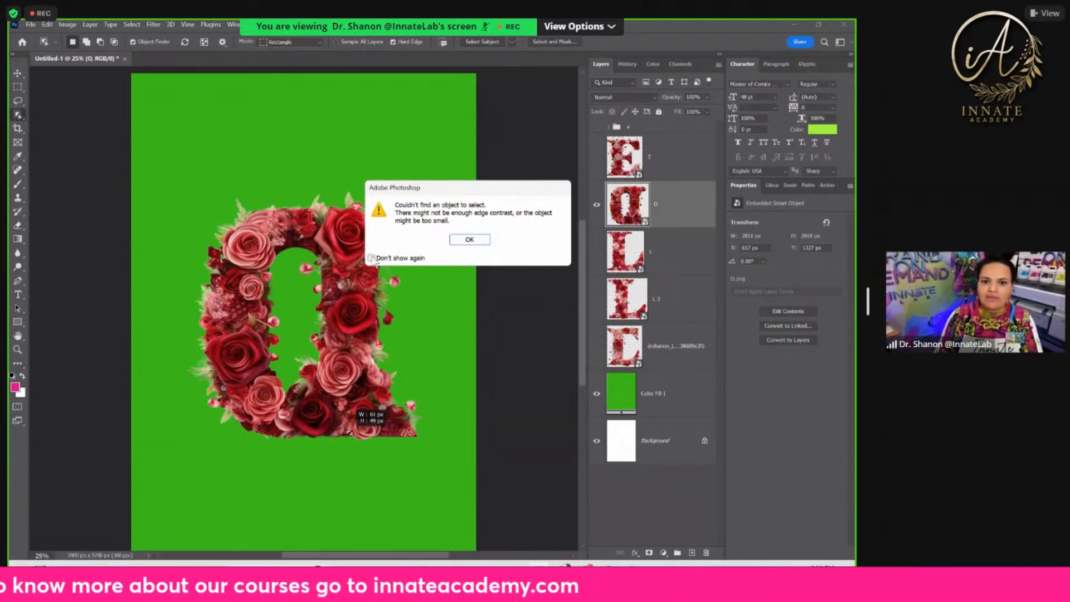
{"action": "left_click", "coordinate": [470, 240]}
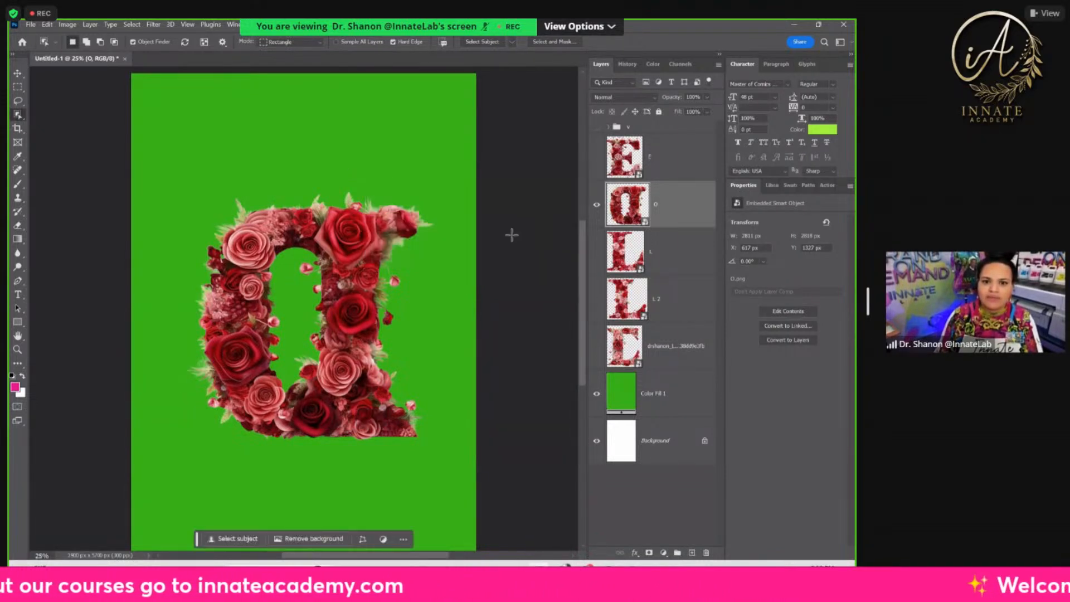
{"action": "left_click", "coordinate": [596, 205]}
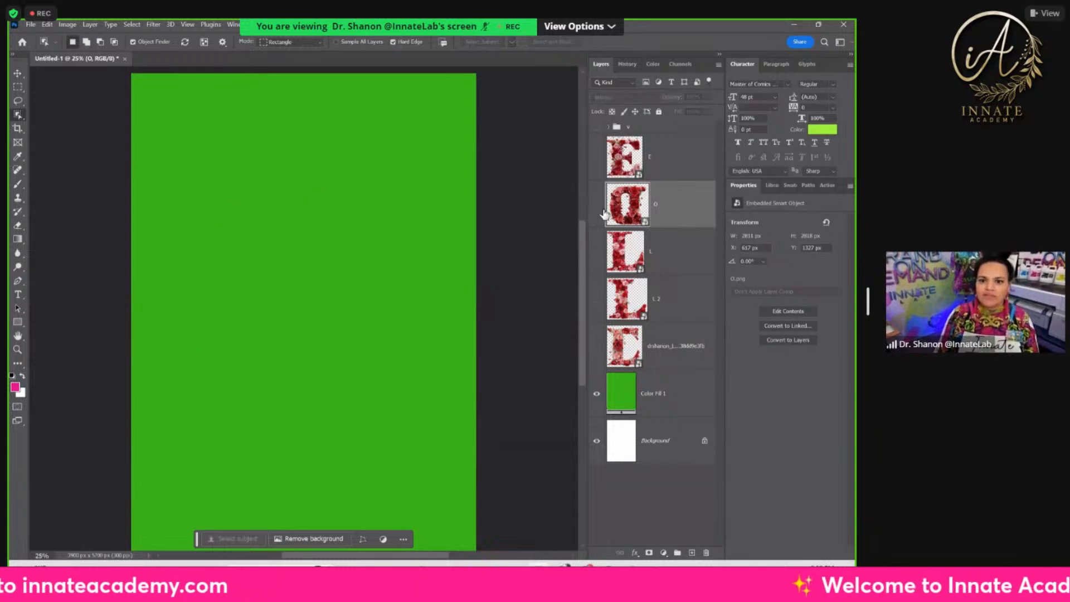
Group the L, L 2 and remaining rose-letter cut-out layer below them, and name the group l
{"action": "left_click", "coordinate": [666, 256]}
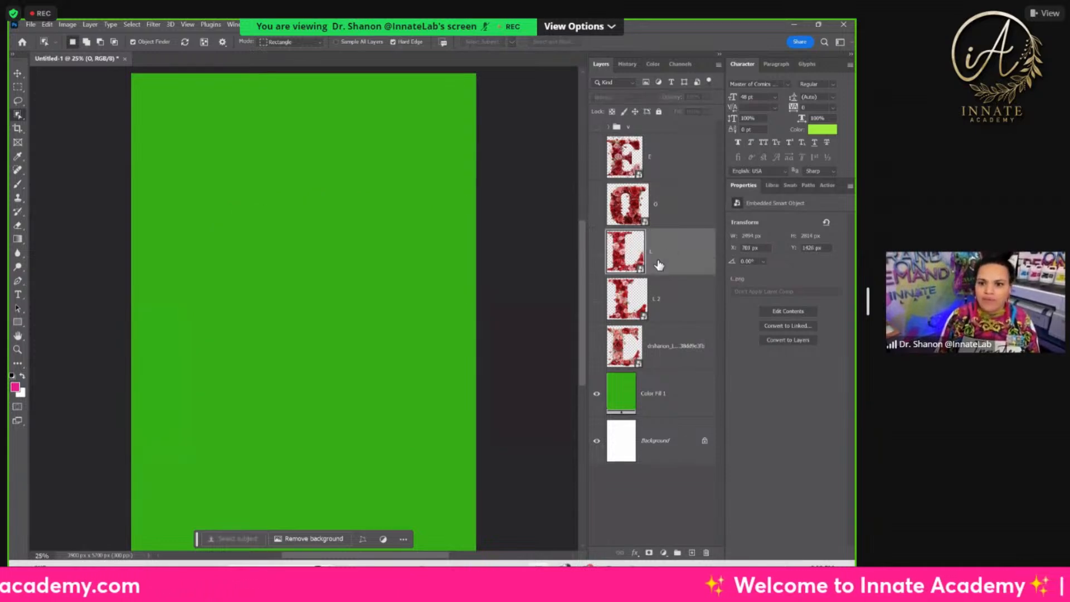
{"action": "left_click", "coordinate": [687, 358], "text": "shift"}
{"action": "key", "text": "ctrl+g"}
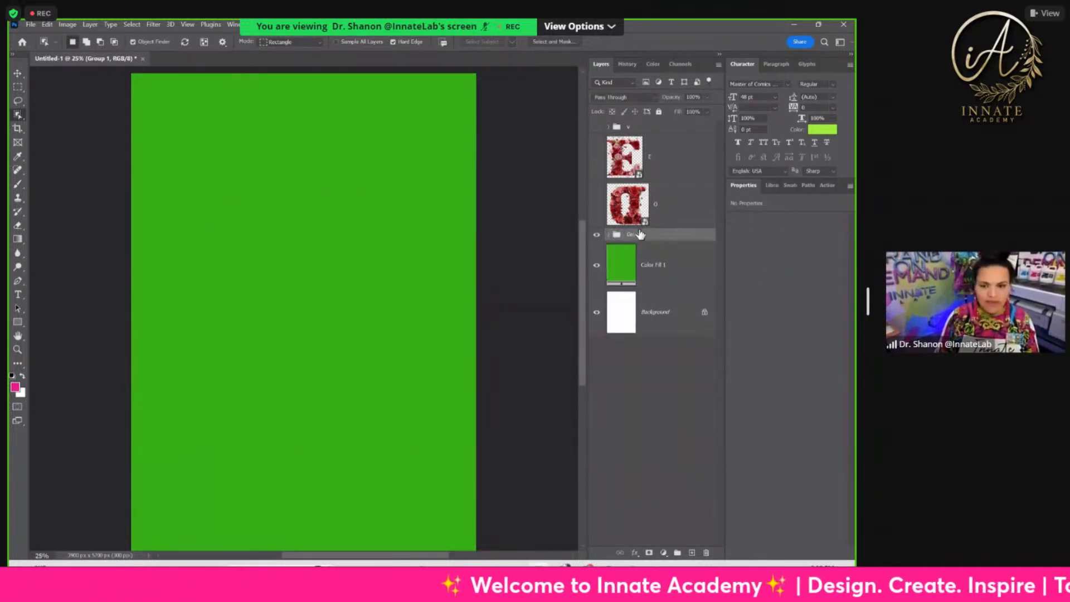
{"action": "double_click", "coordinate": [634, 234]}
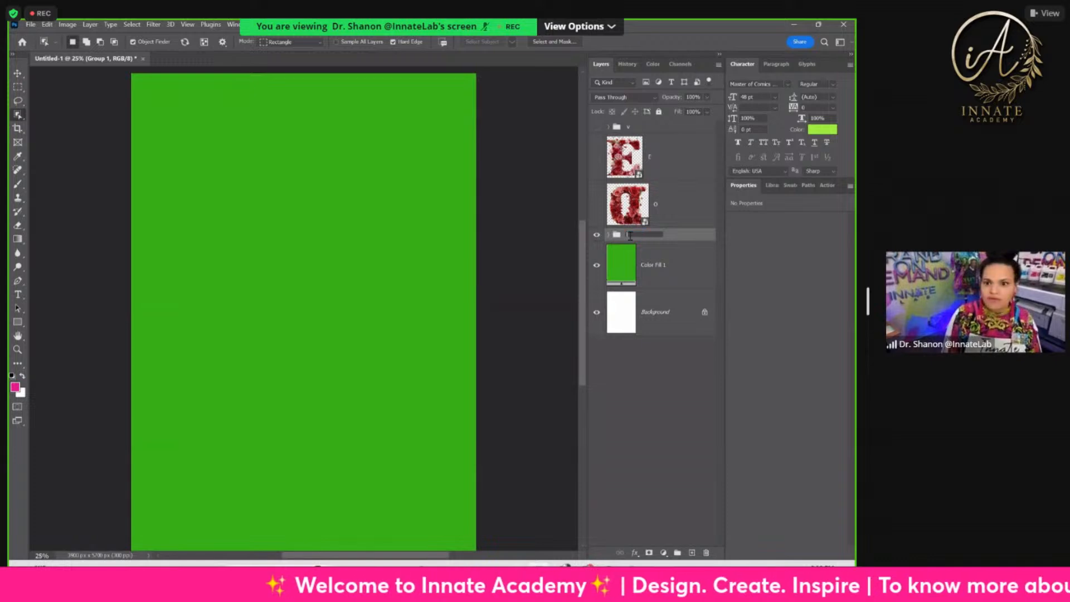
{"action": "type", "text": "L"}
{"action": "key", "text": "Return"}
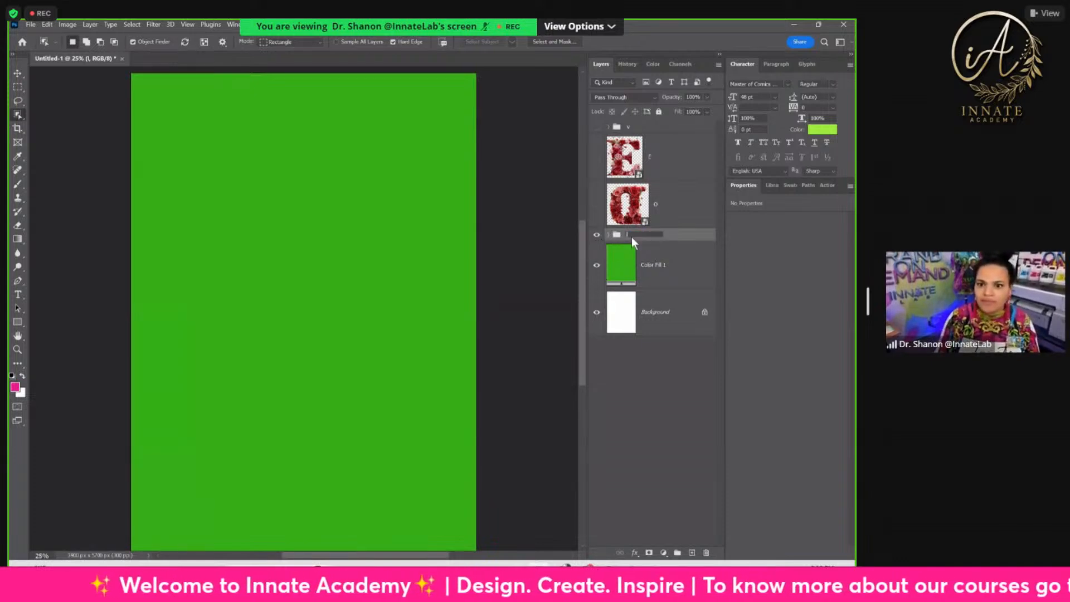
{"action": "key", "text": "Return"}
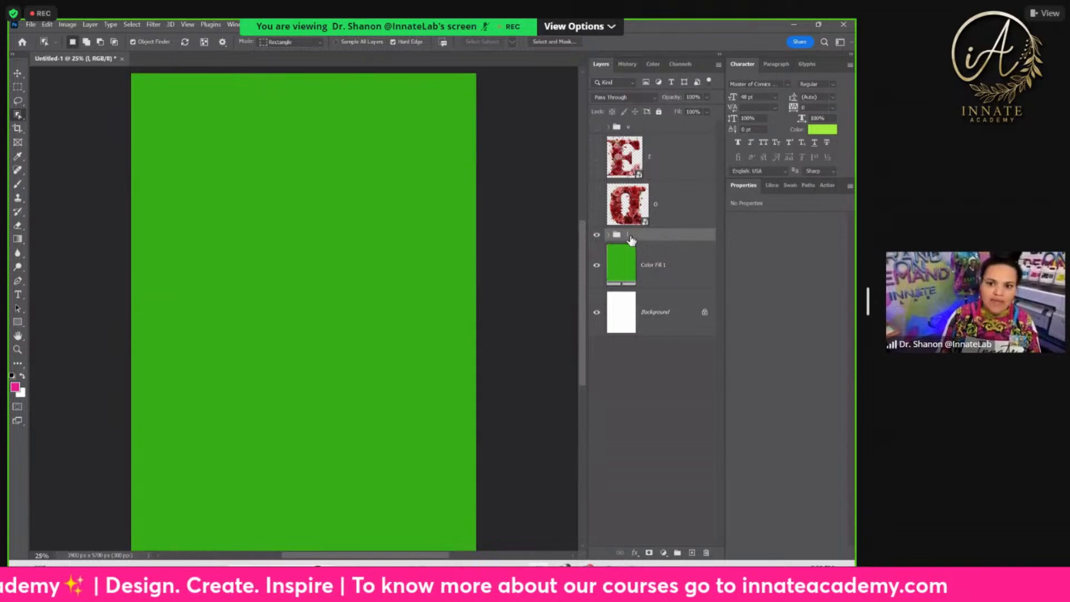
Rename the new letter group with a capital L
{"action": "double_click", "coordinate": [628, 233]}
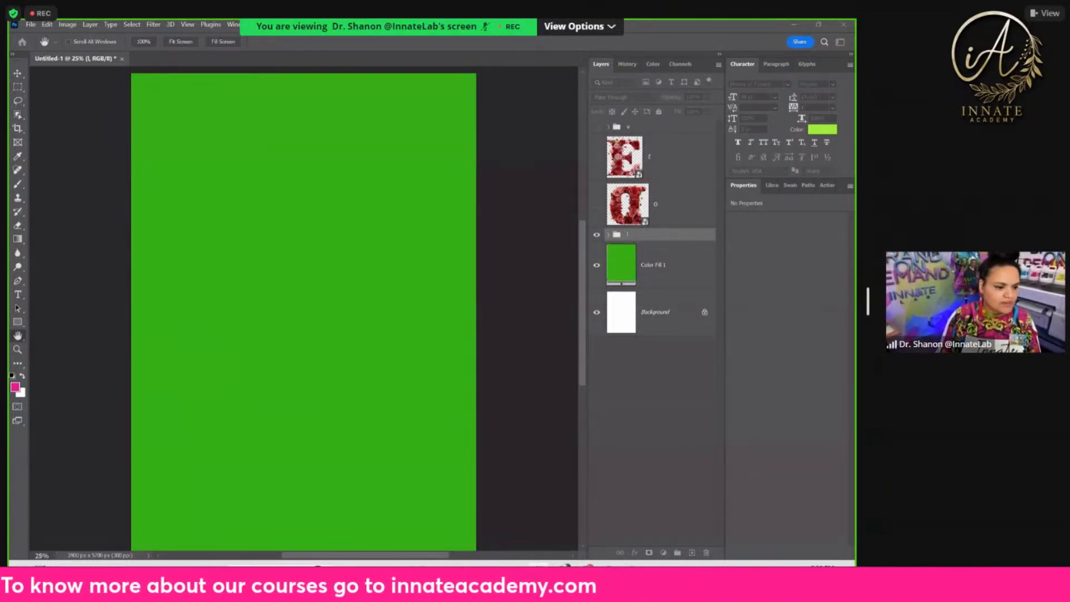
{"action": "left_click", "coordinate": [707, 268]}
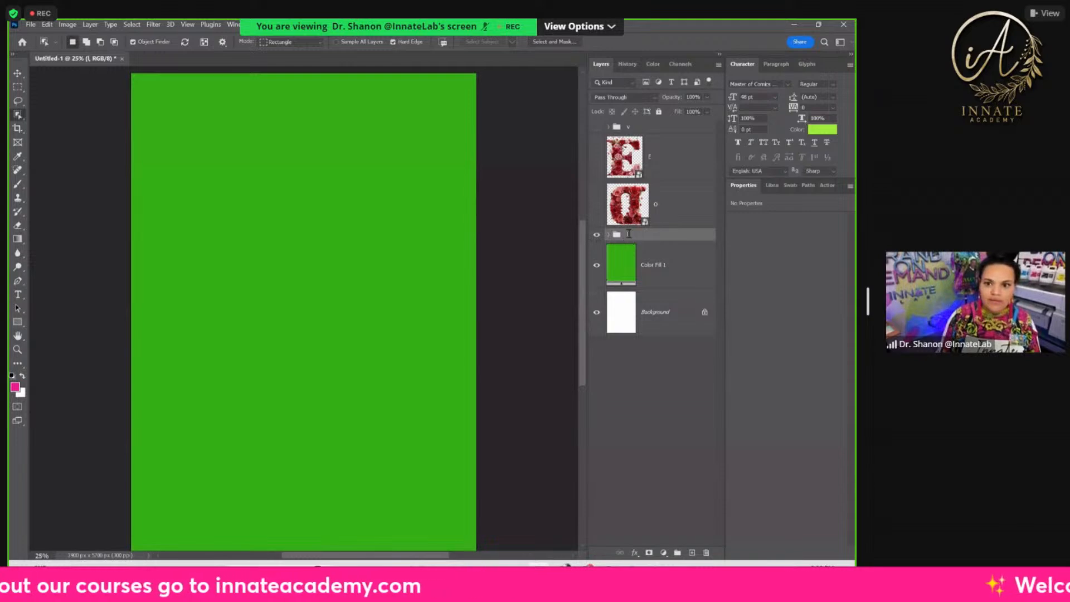
{"action": "double_click", "coordinate": [629, 233]}
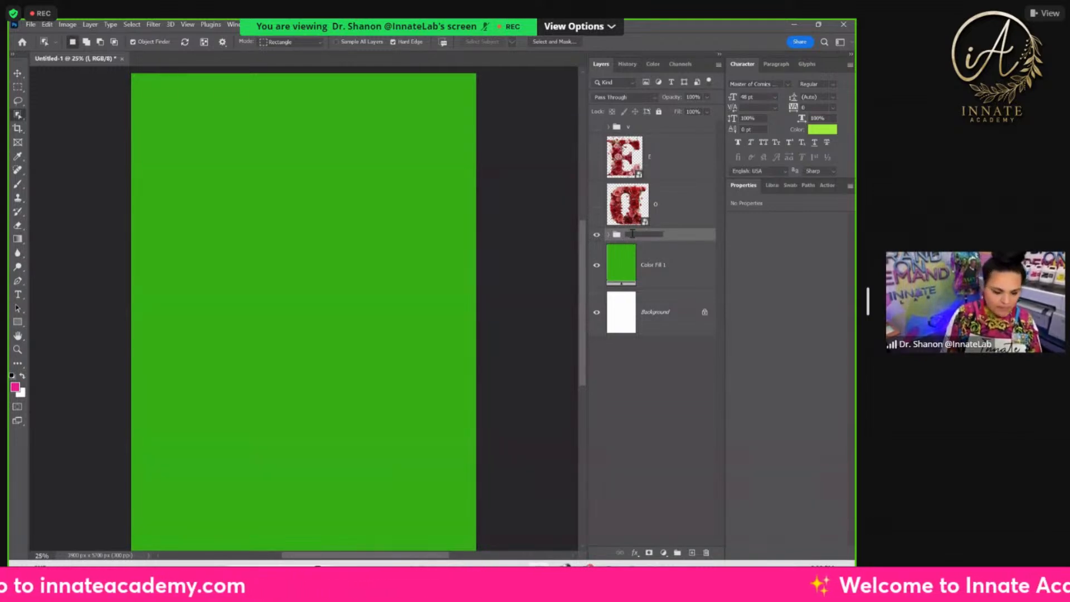
{"action": "type", "text": "L"}
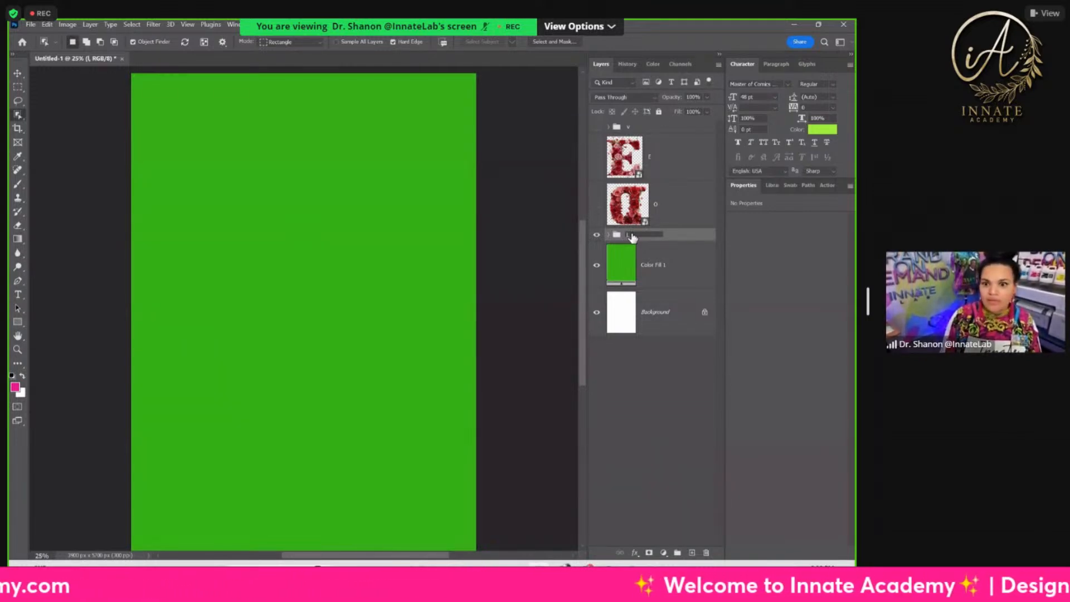
{"action": "key", "text": "Return"}
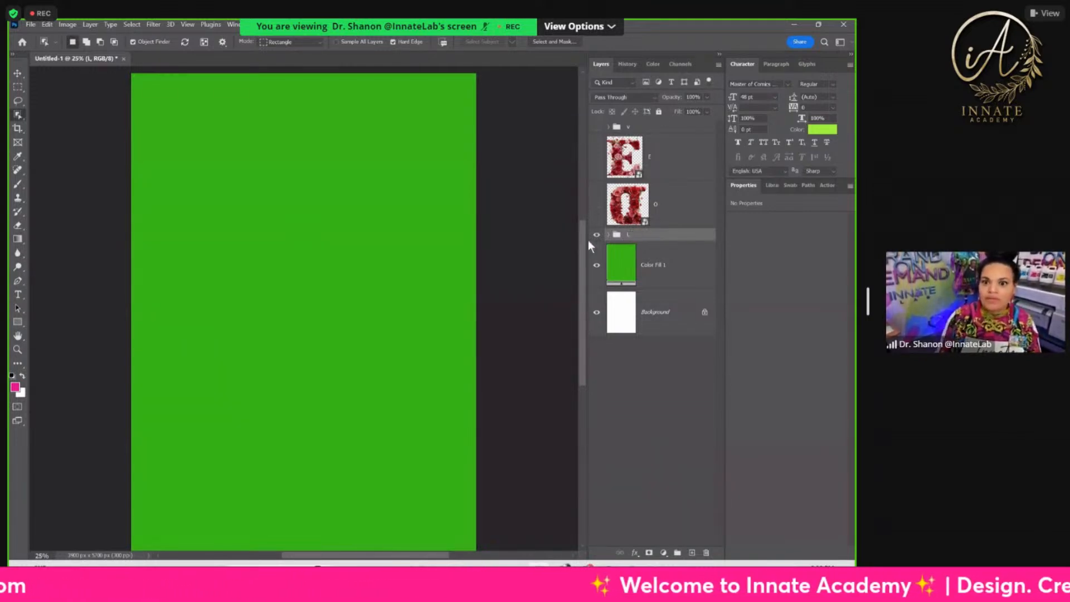
Show the E layer, then scale all letter layers and groups together to about 73% and move them to the canvas's lower-right area
{"action": "left_click", "coordinate": [675, 166]}
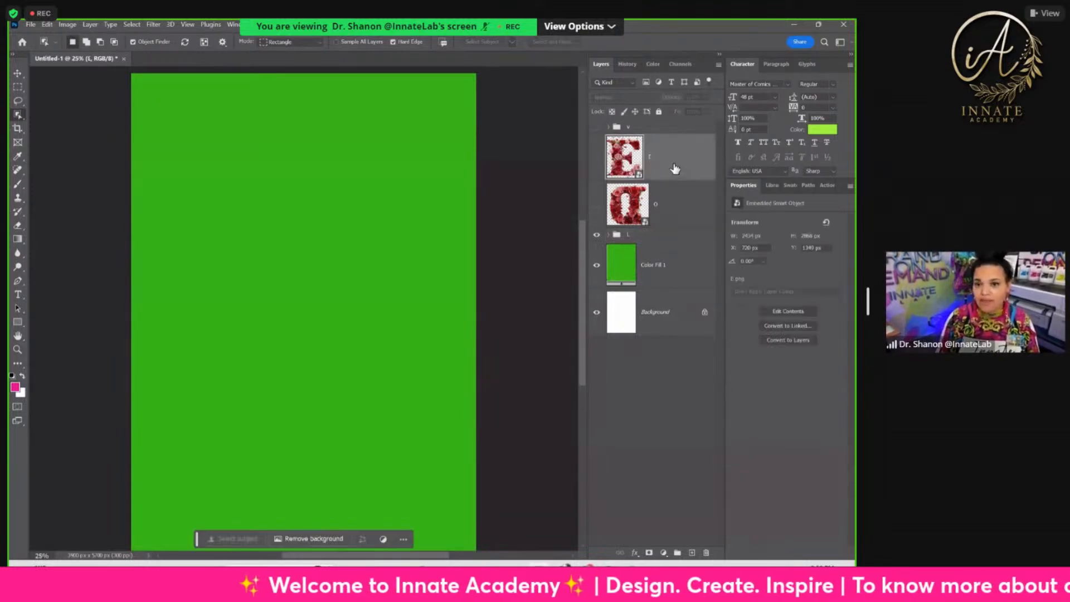
{"action": "left_click", "coordinate": [598, 160]}
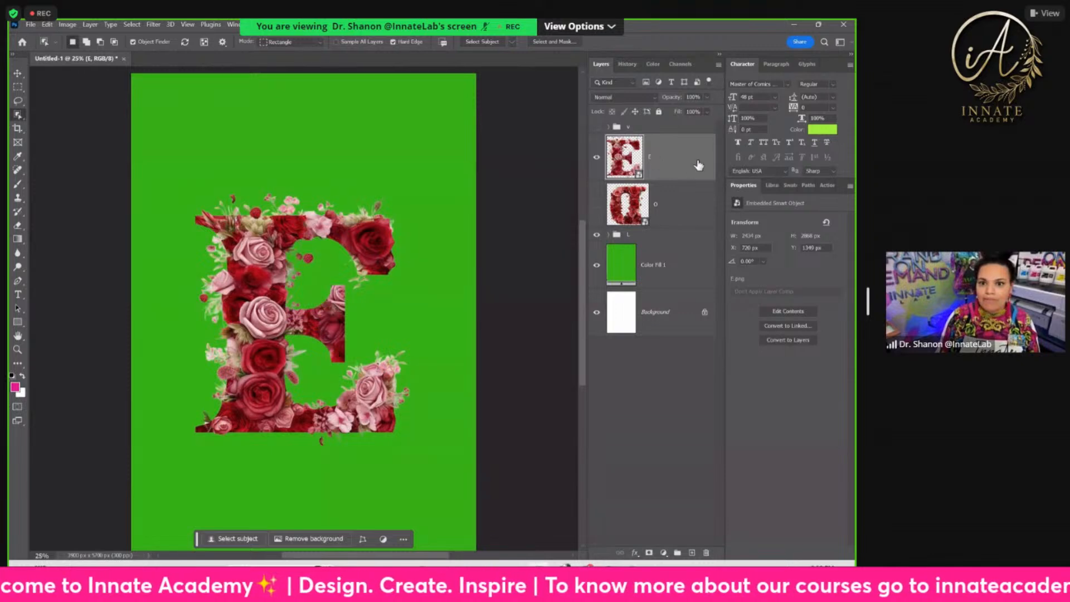
{"action": "left_click", "coordinate": [643, 130]}
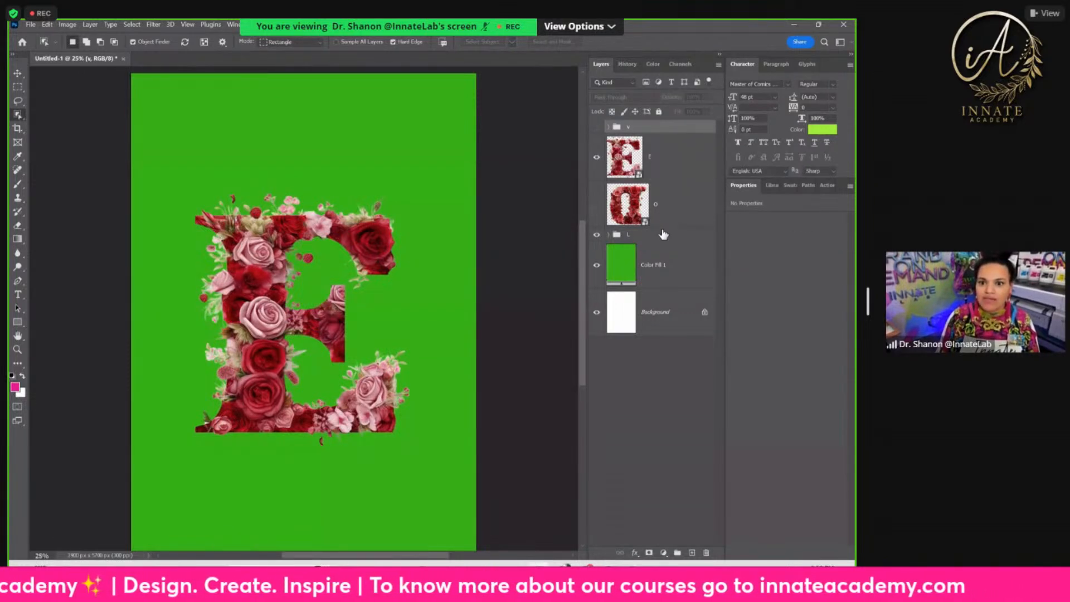
{"action": "left_click", "coordinate": [663, 234], "text": "shift"}
{"action": "key", "text": "v"}
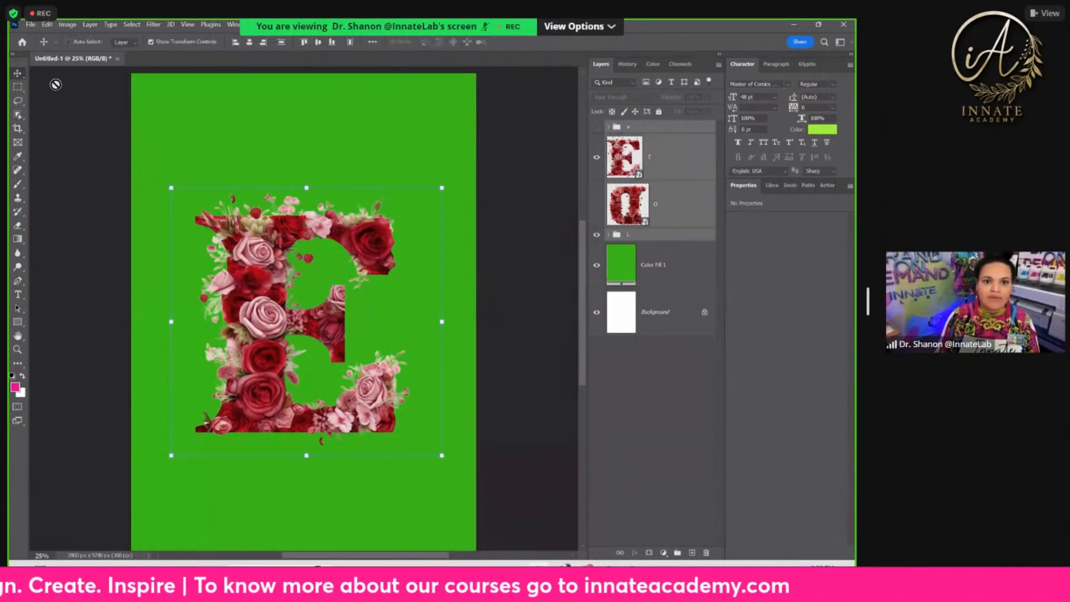
{"action": "left_click_drag", "start_coordinate": [442, 187], "coordinate": [369, 258]}
{"action": "left_click_drag", "start_coordinate": [288, 319], "coordinate": [348, 438]}
{"action": "key", "text": "Return"}
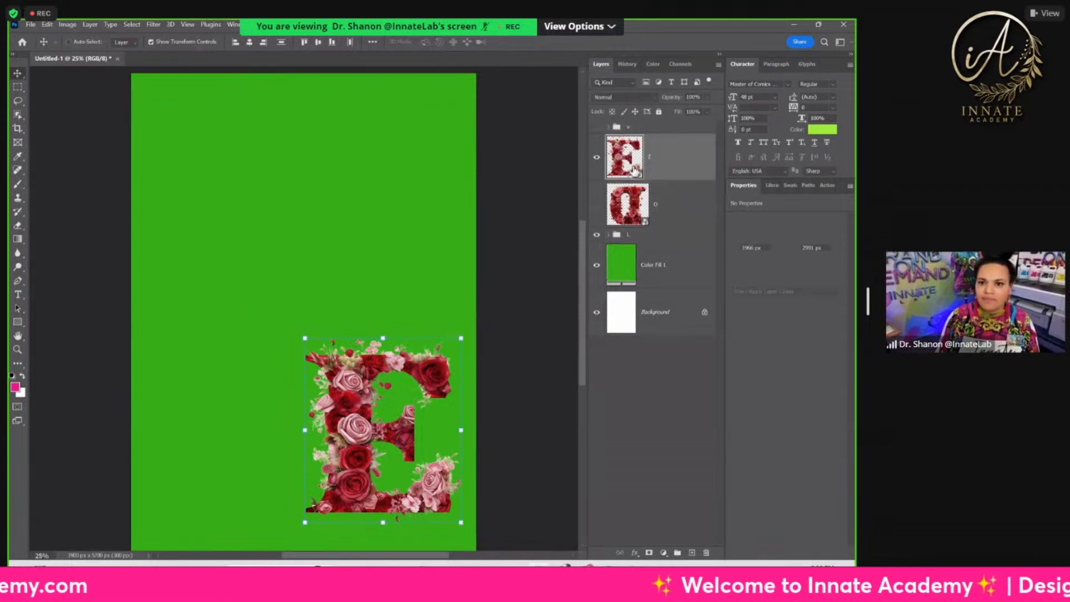
Show the v group, place the V beside the E in the canvas's lower-left area, and shrink it to about 86% width within the canvas edge
{"action": "left_click", "coordinate": [666, 208]}
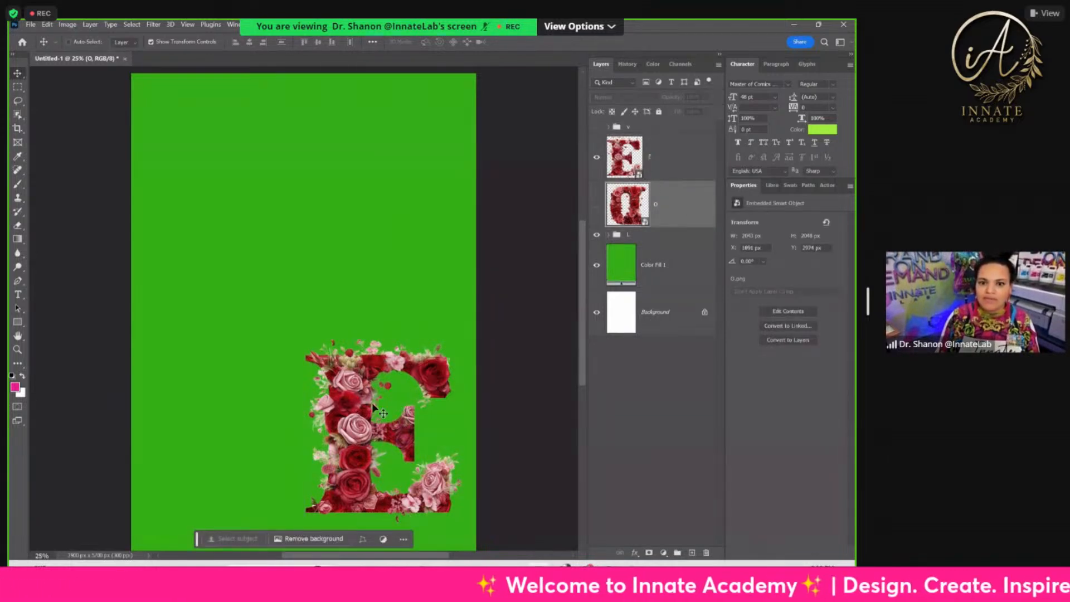
{"action": "left_click", "coordinate": [605, 127]}
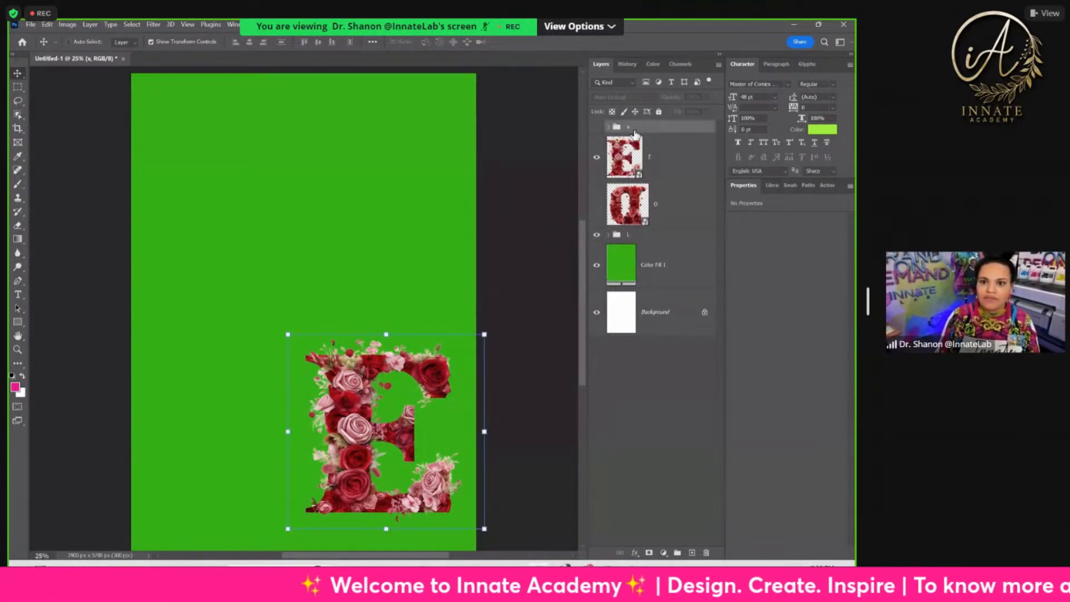
{"action": "left_click", "coordinate": [597, 127]}
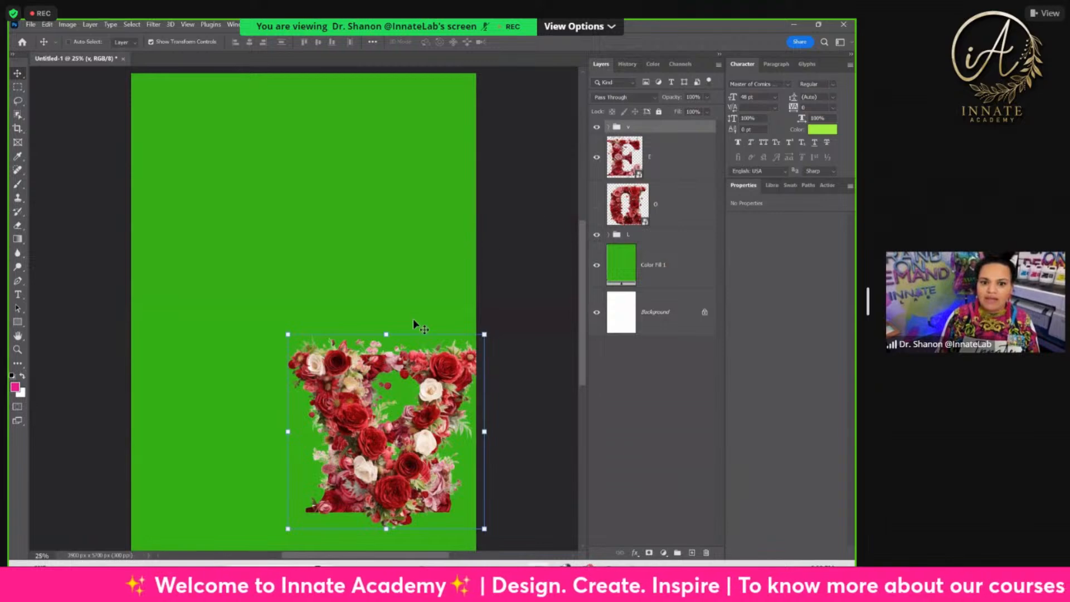
{"action": "left_click_drag", "start_coordinate": [473, 406], "coordinate": [248, 406]}
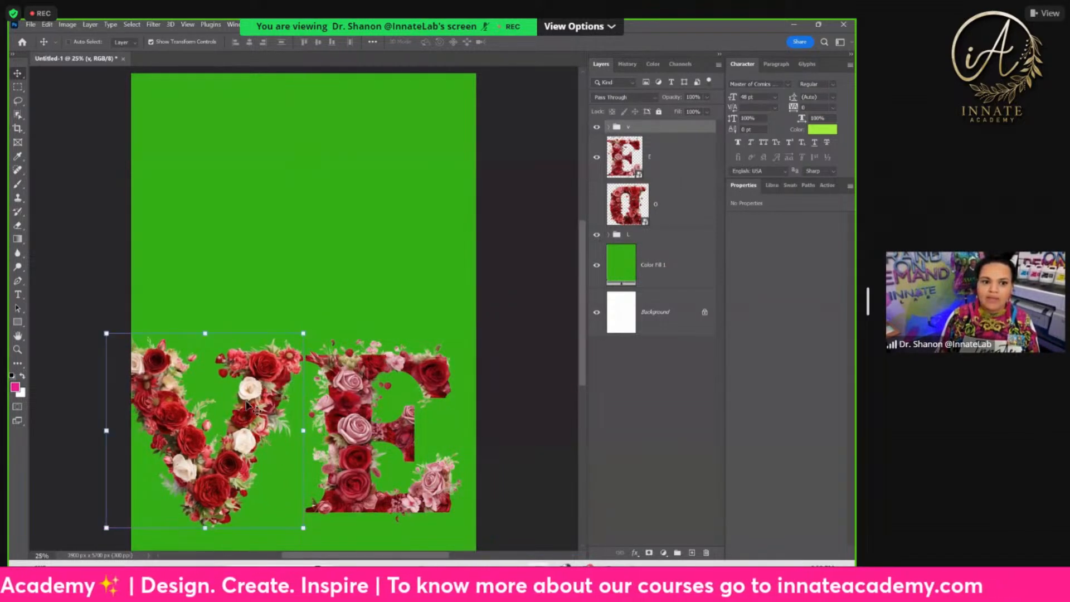
{"action": "left_click_drag", "start_coordinate": [107, 333], "coordinate": [126, 348]}
{"action": "left_click_drag", "start_coordinate": [237, 446], "coordinate": [233, 431]}
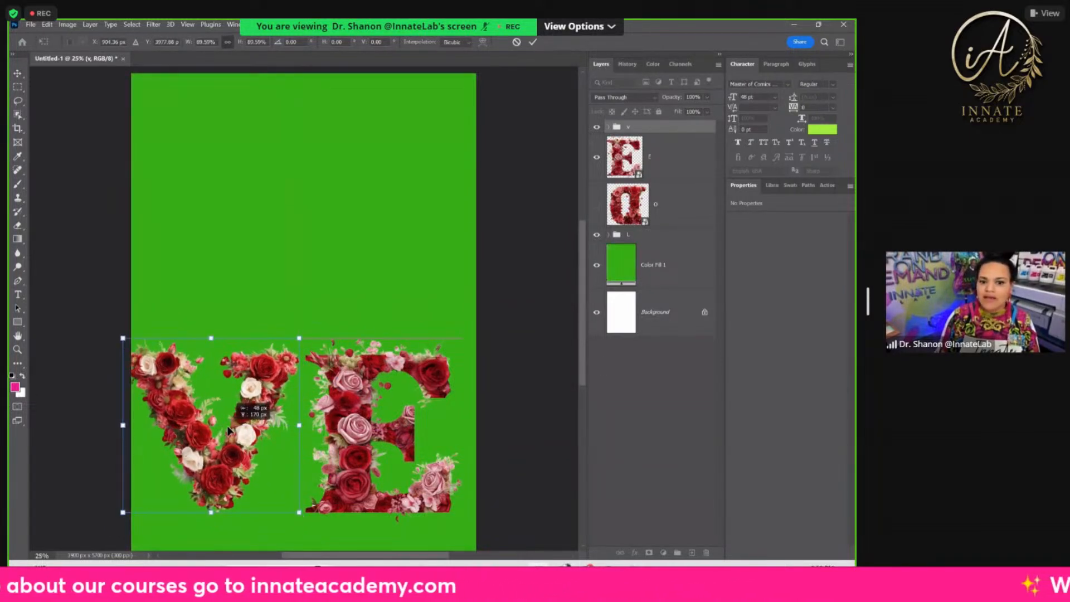
{"action": "left_click_drag", "start_coordinate": [122, 426], "coordinate": [130, 427]}
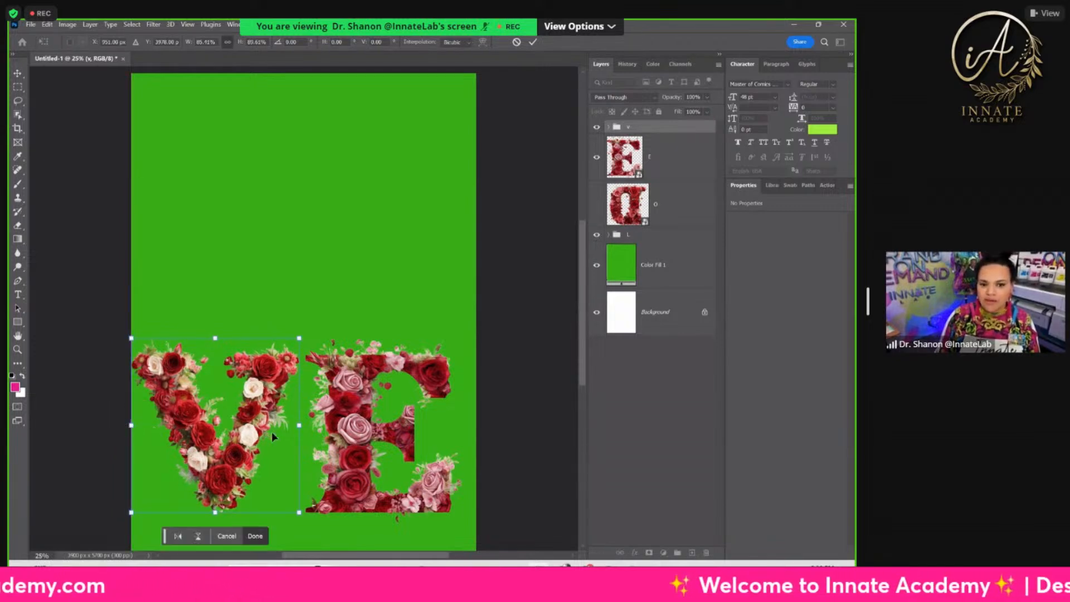
{"action": "key", "text": "shift+Right"}
{"action": "key", "text": "shift+Right"}
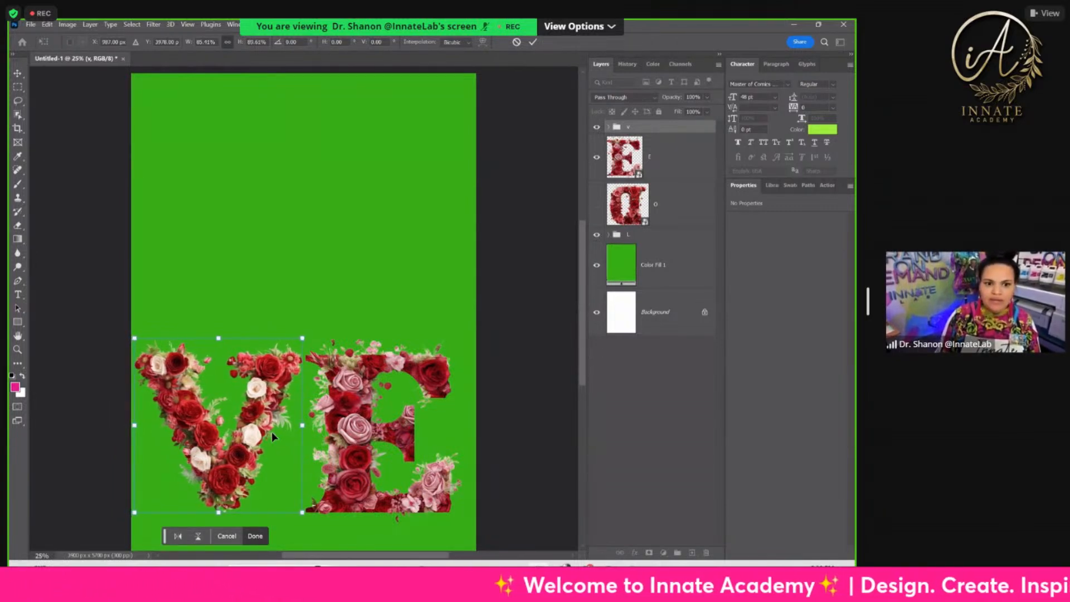
Resize the E letter to about 1713 × 2045 px so it lines up with the V
{"action": "left_click", "coordinate": [687, 202]}
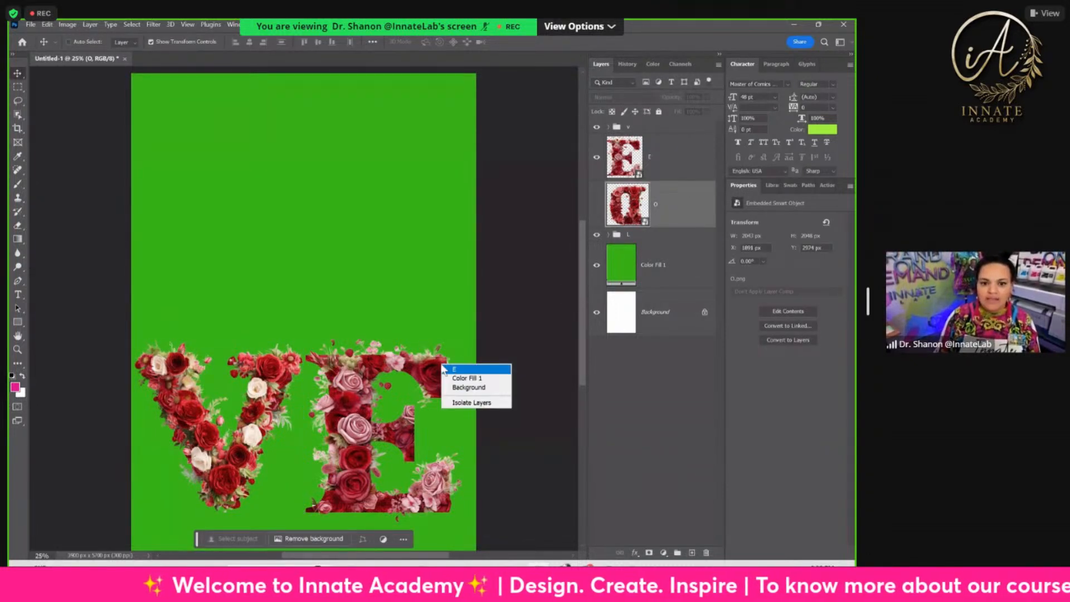
{"action": "left_click", "coordinate": [451, 375]}
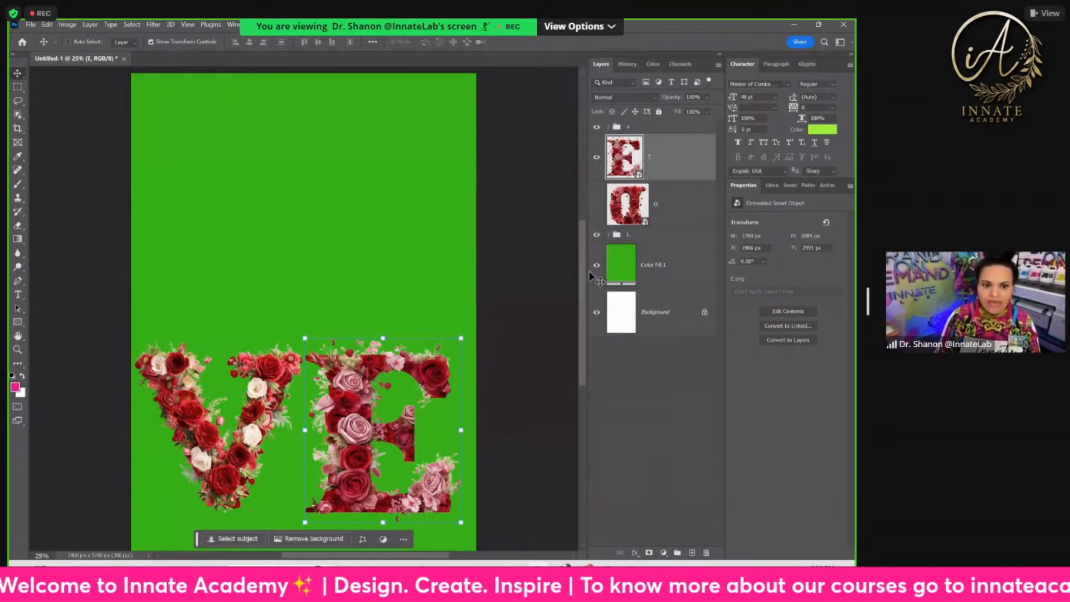
{"action": "left_click", "coordinate": [389, 521]}
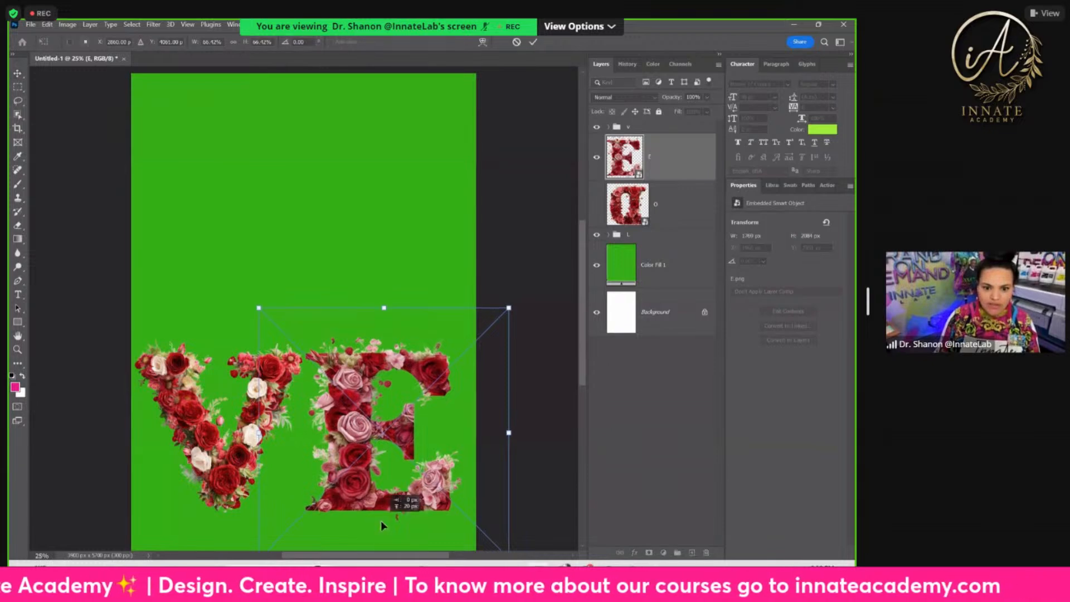
{"action": "left_click_drag", "start_coordinate": [384, 309], "coordinate": [386, 308]}
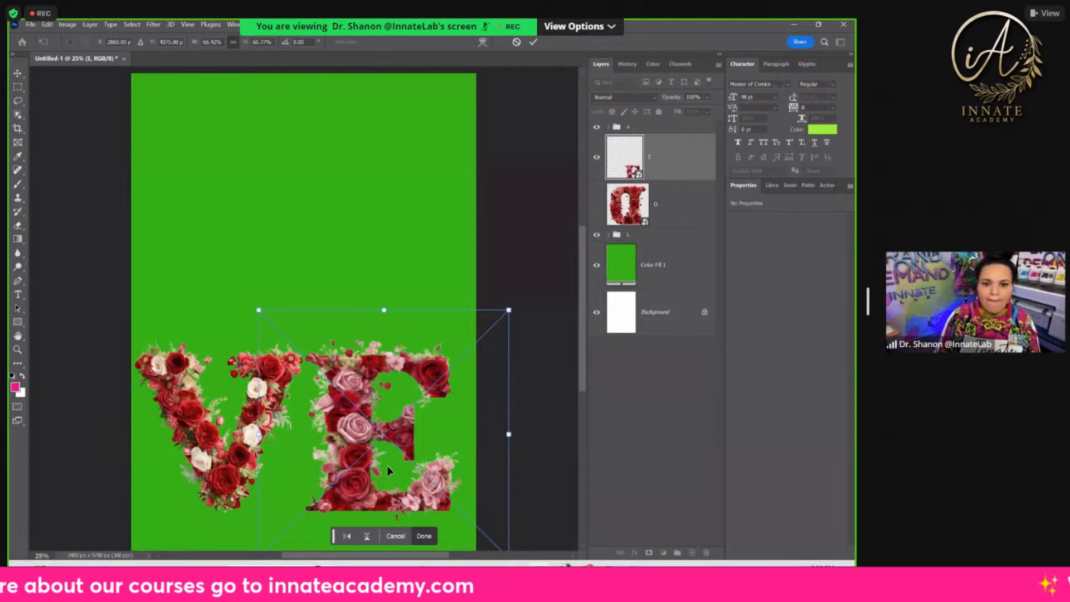
{"action": "scroll", "coordinate": [389, 479], "scroll_direction": "down", "scroll_amount": 3}
{"action": "left_click_drag", "start_coordinate": [389, 487], "coordinate": [394, 485]}
{"action": "left_click_drag", "start_coordinate": [508, 366], "coordinate": [502, 365]}
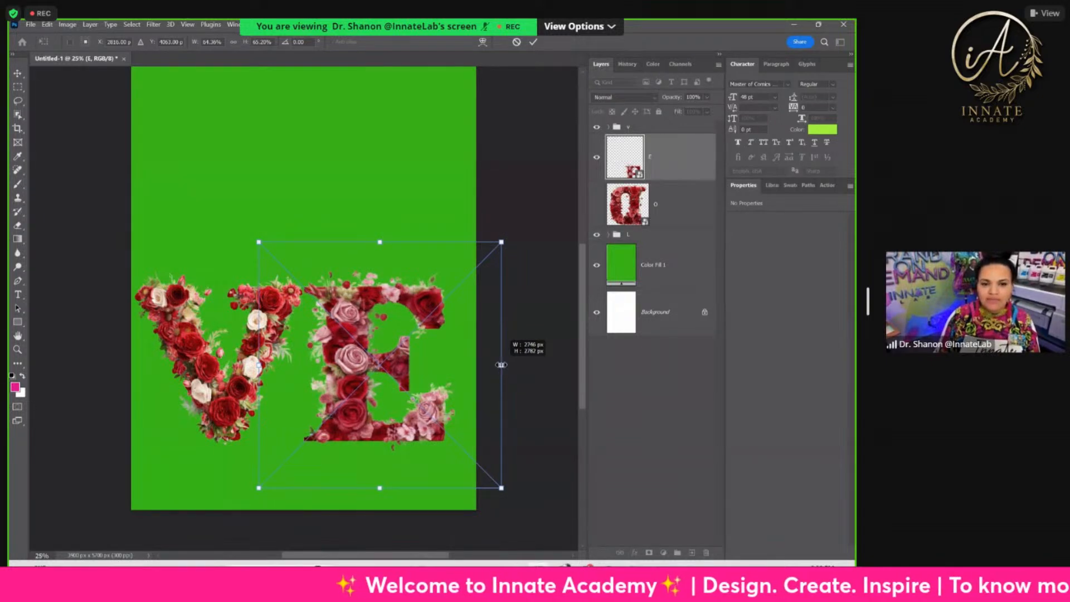
{"action": "key", "text": "Return"}
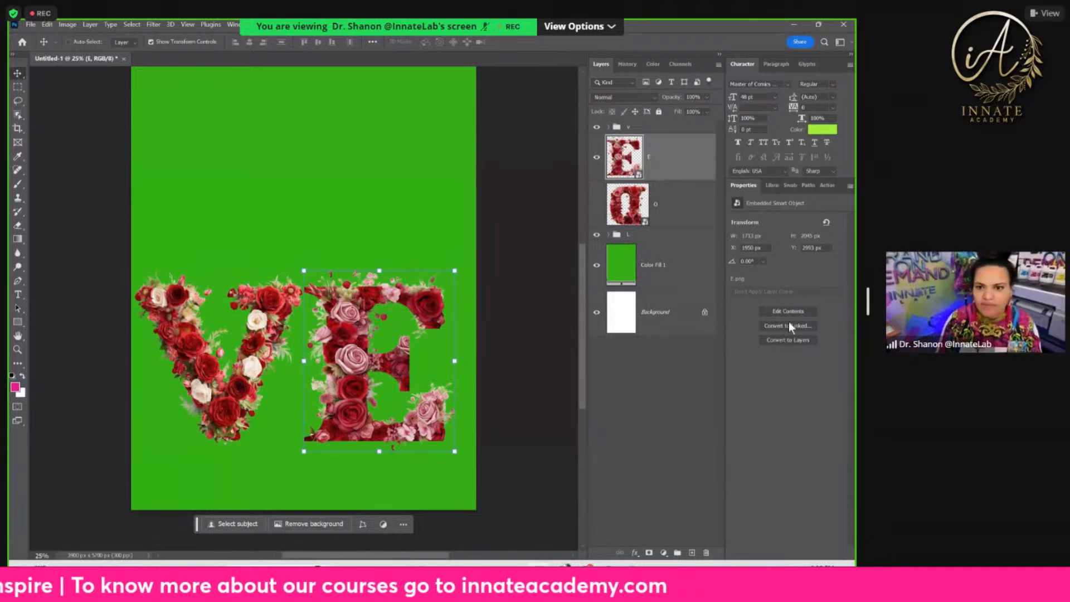
Show the O layer and the first L layer inside the expanded L group
{"action": "left_click", "coordinate": [658, 204]}
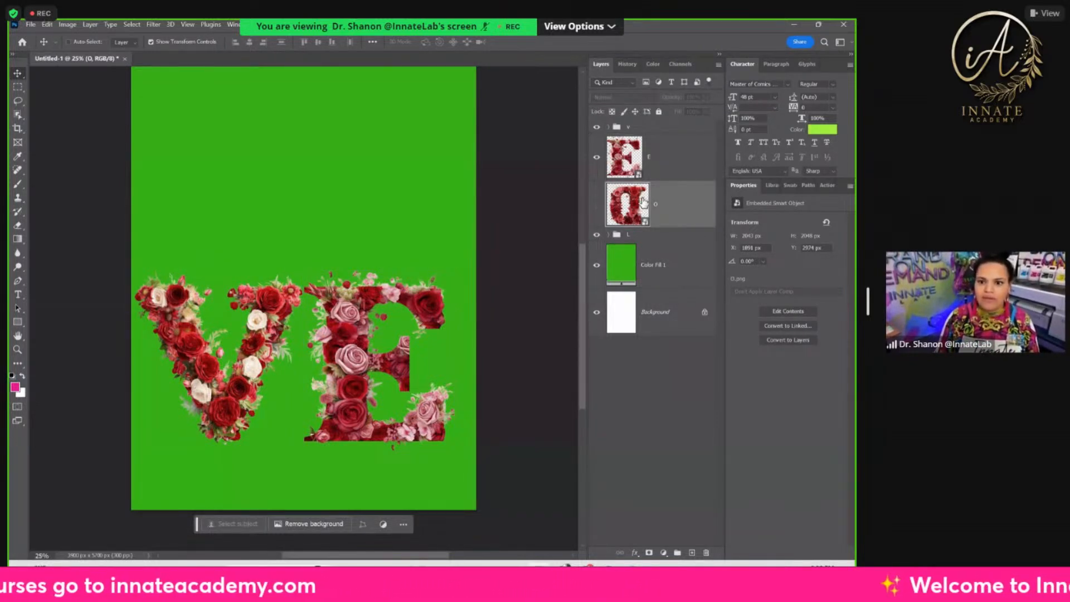
{"action": "left_click", "coordinate": [597, 204]}
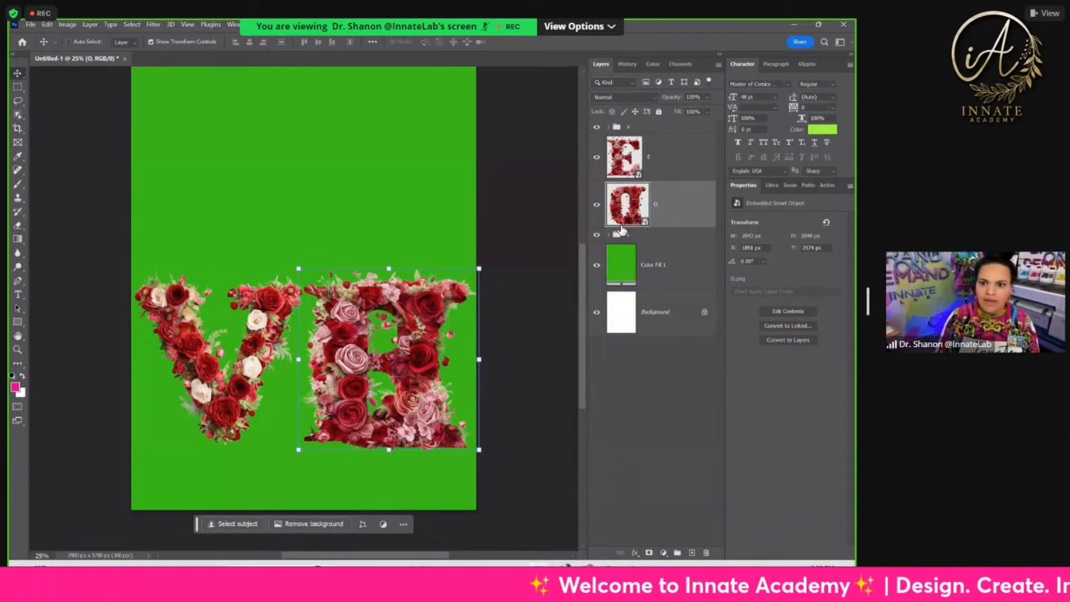
{"action": "left_click", "coordinate": [637, 236]}
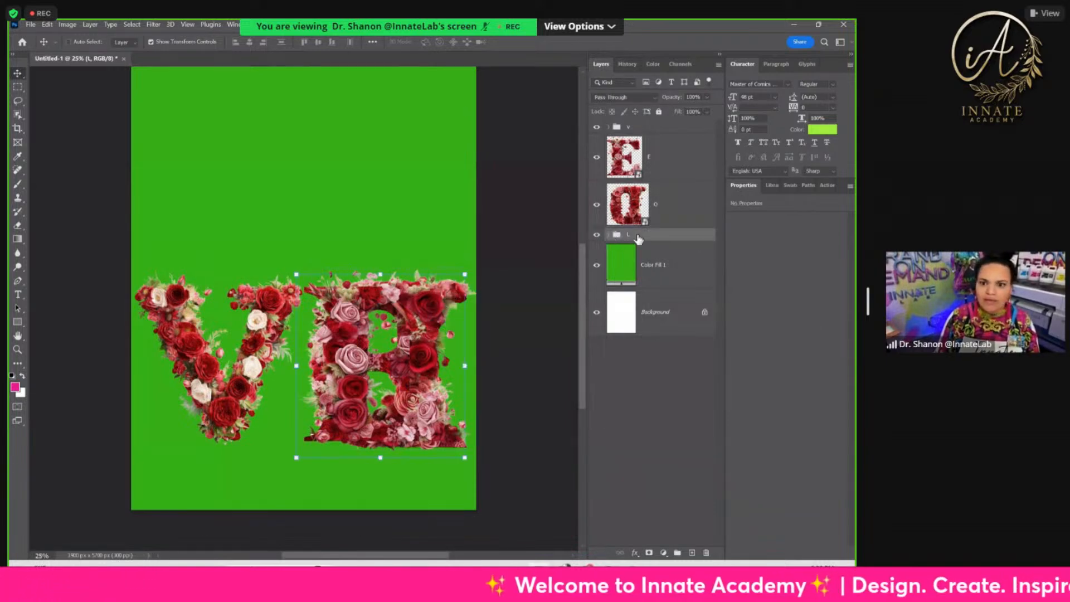
{"action": "left_click", "coordinate": [598, 235]}
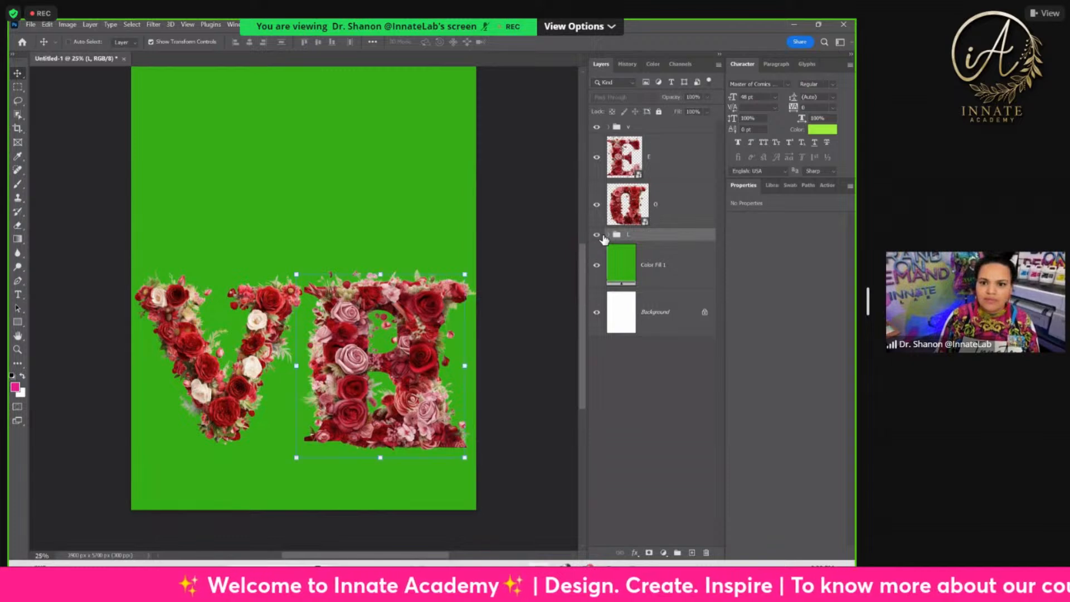
{"action": "left_click", "coordinate": [599, 235]}
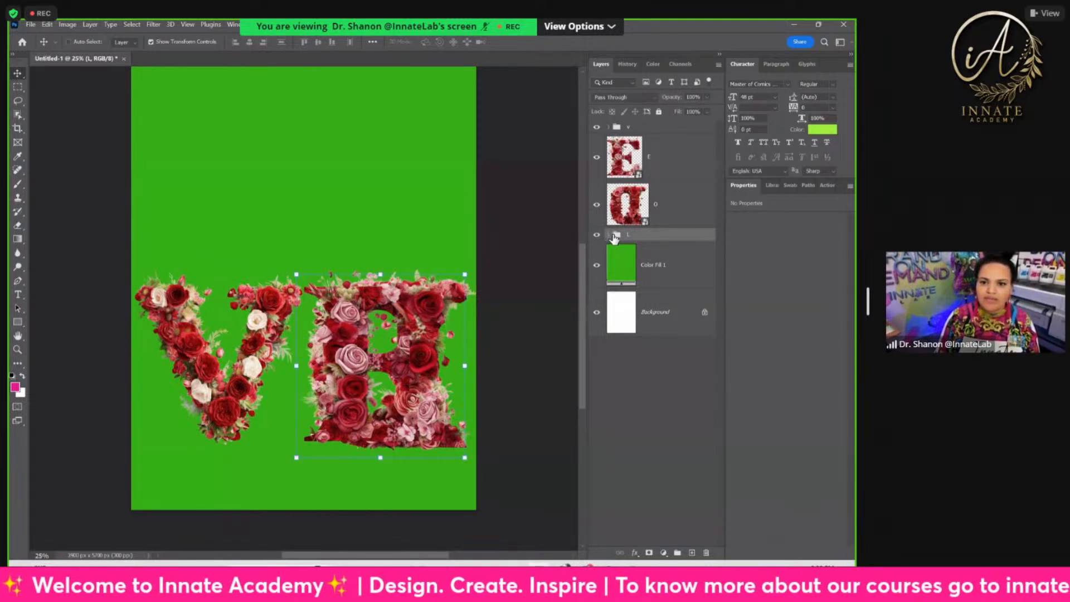
{"action": "left_click", "coordinate": [609, 235]}
{"action": "left_click", "coordinate": [684, 284]}
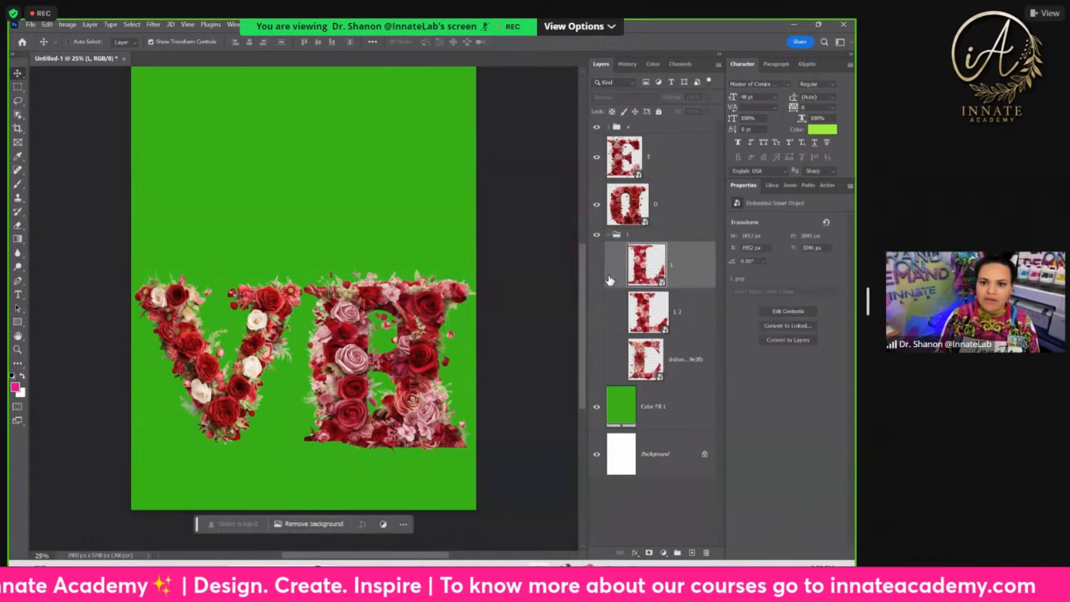
{"action": "left_click", "coordinate": [598, 267]}
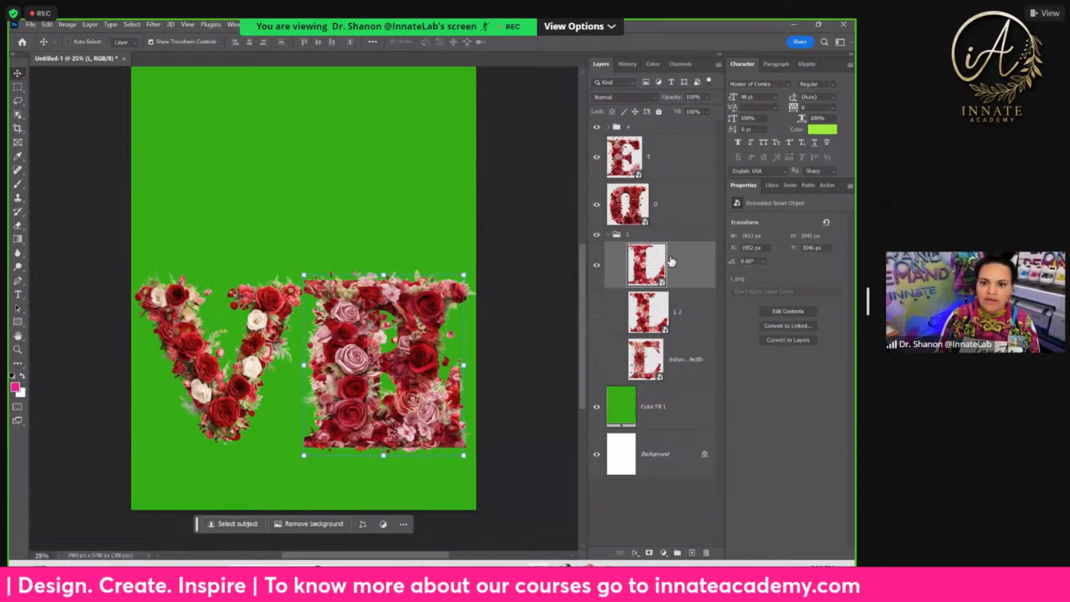
Move the L group onto the V in the canvas's lower-left area and scale it down slightly to roughly match the V's height
{"action": "left_click", "coordinate": [669, 235]}
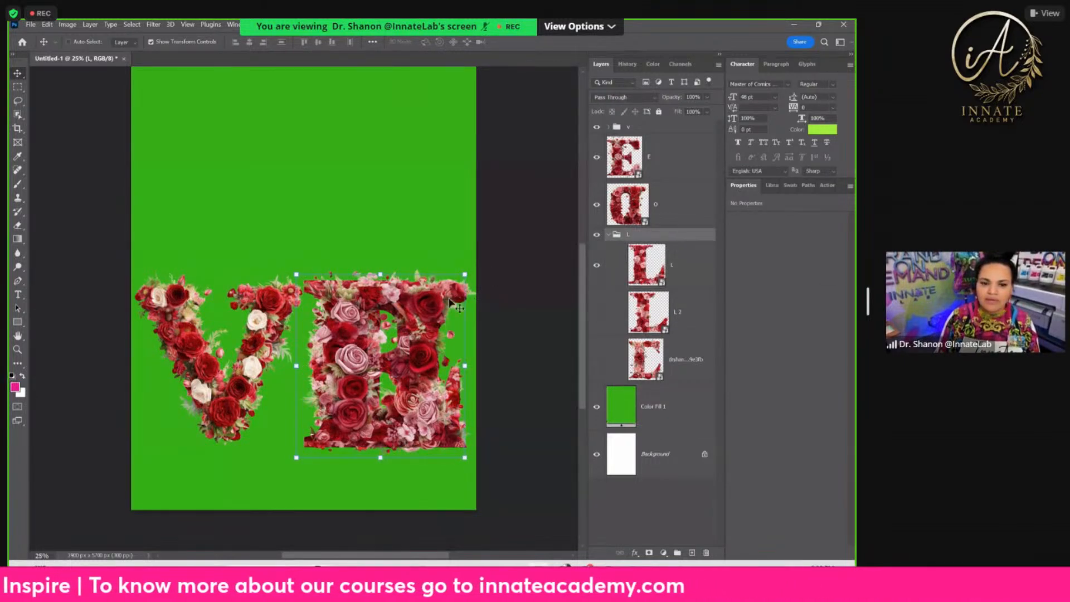
{"action": "left_click_drag", "start_coordinate": [428, 328], "coordinate": [240, 323]}
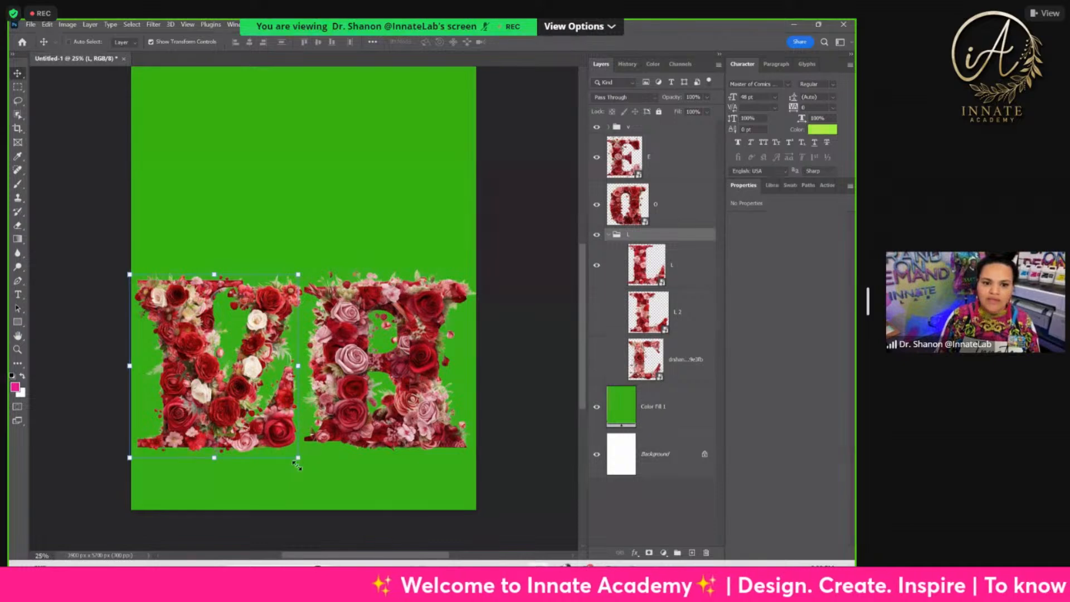
{"action": "left_click_drag", "start_coordinate": [298, 458], "coordinate": [288, 453]}
{"action": "left_click", "coordinate": [531, 338]}
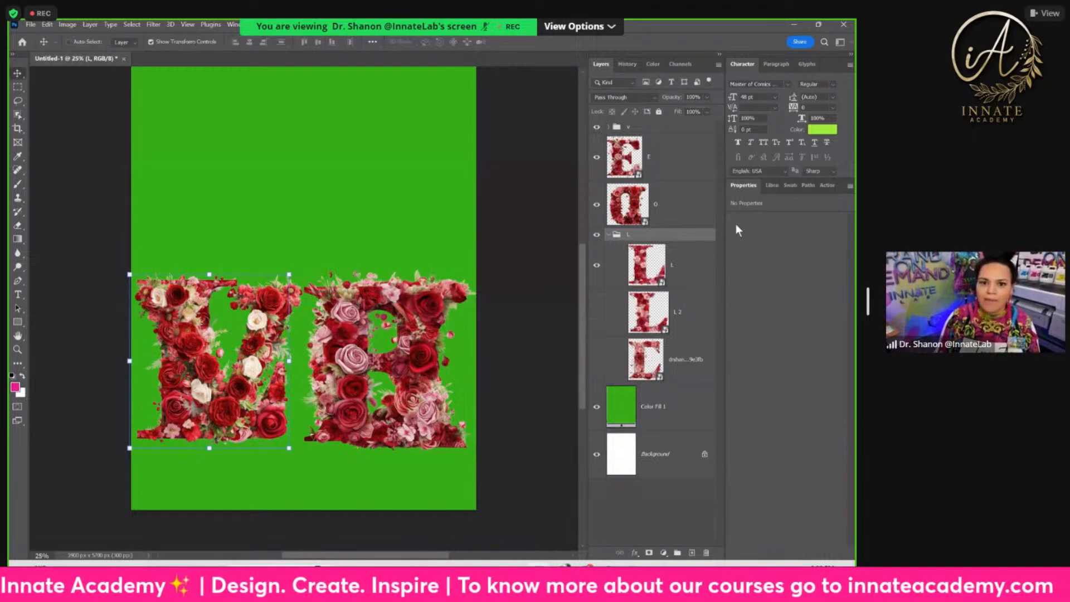
Scale the O letter proportionally to about 63% so its size matches the E beneath it
{"action": "left_click", "coordinate": [686, 211]}
{"action": "left_click_drag", "start_coordinate": [480, 451], "coordinate": [489, 246]}
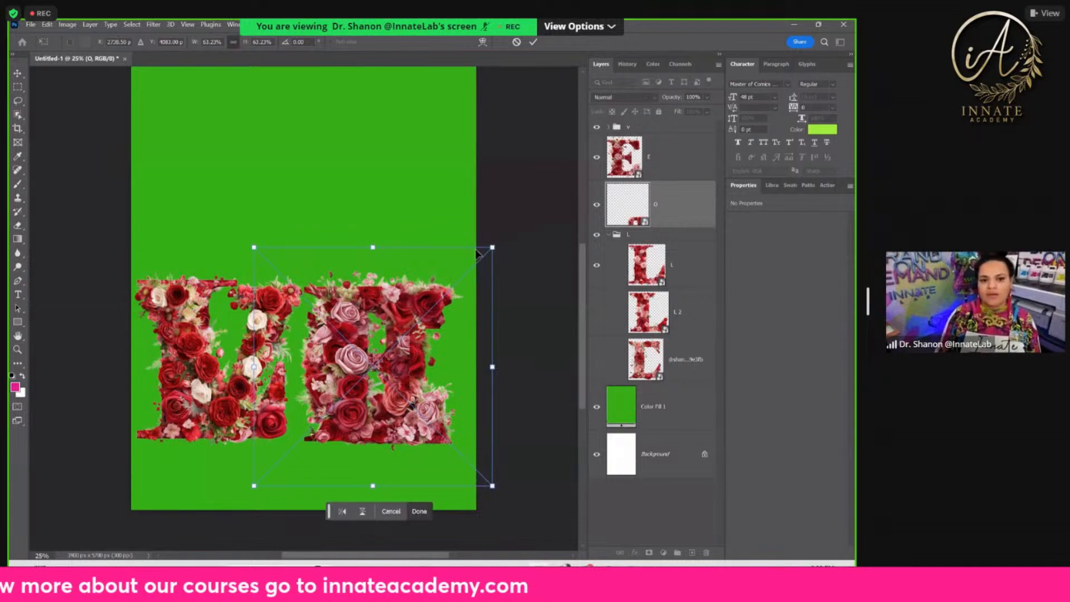
{"action": "key", "text": "Return"}
Move the whole L group straight up so the L stands directly above the V
{"action": "left_click", "coordinate": [686, 145]}
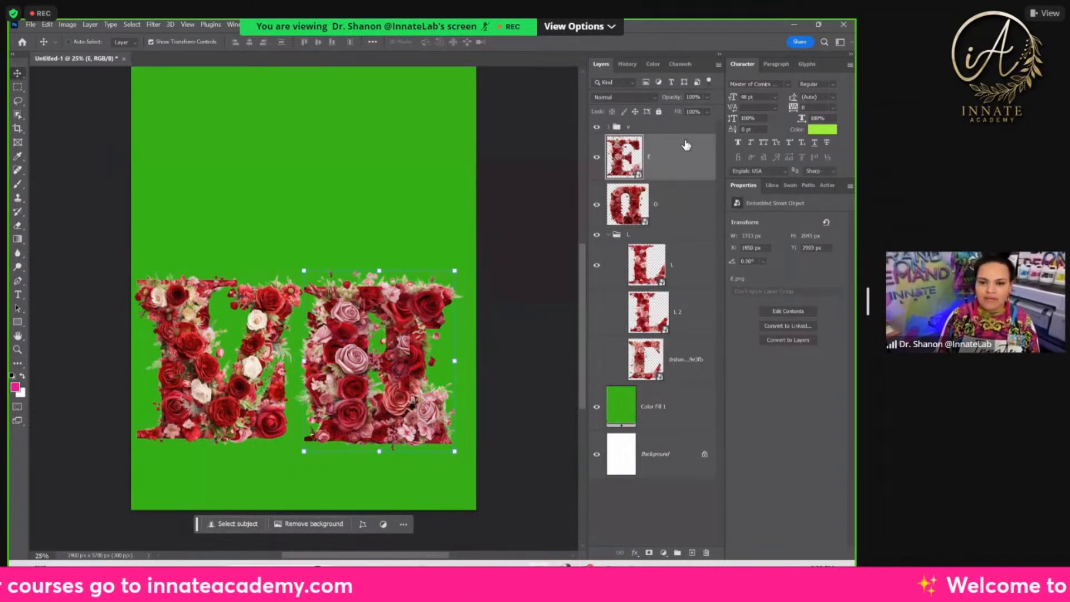
{"action": "left_click", "coordinate": [680, 276]}
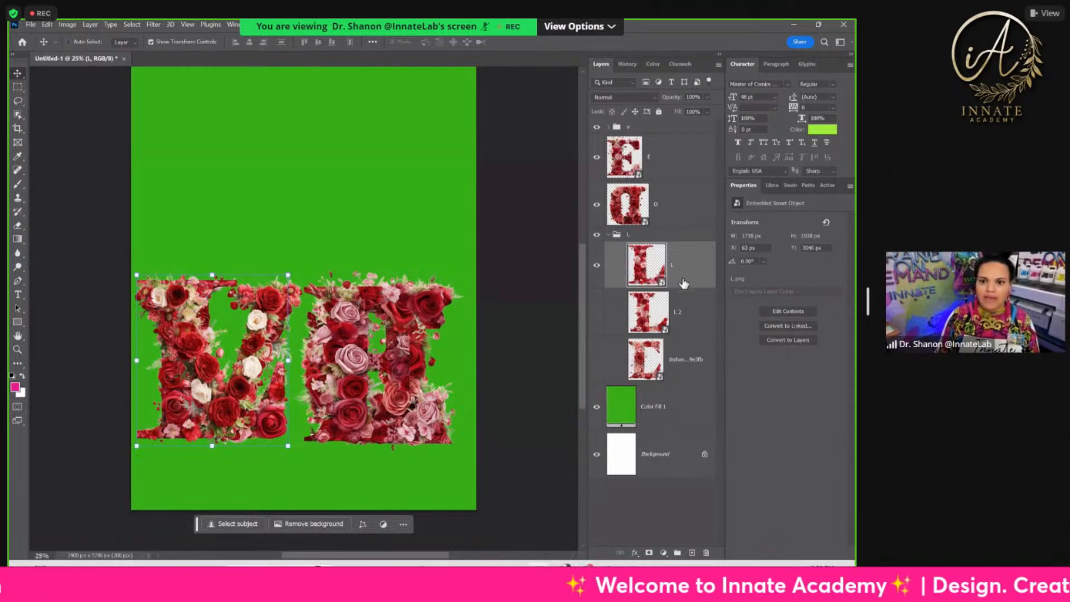
{"action": "left_click", "coordinate": [671, 220]}
{"action": "left_click", "coordinate": [625, 235]}
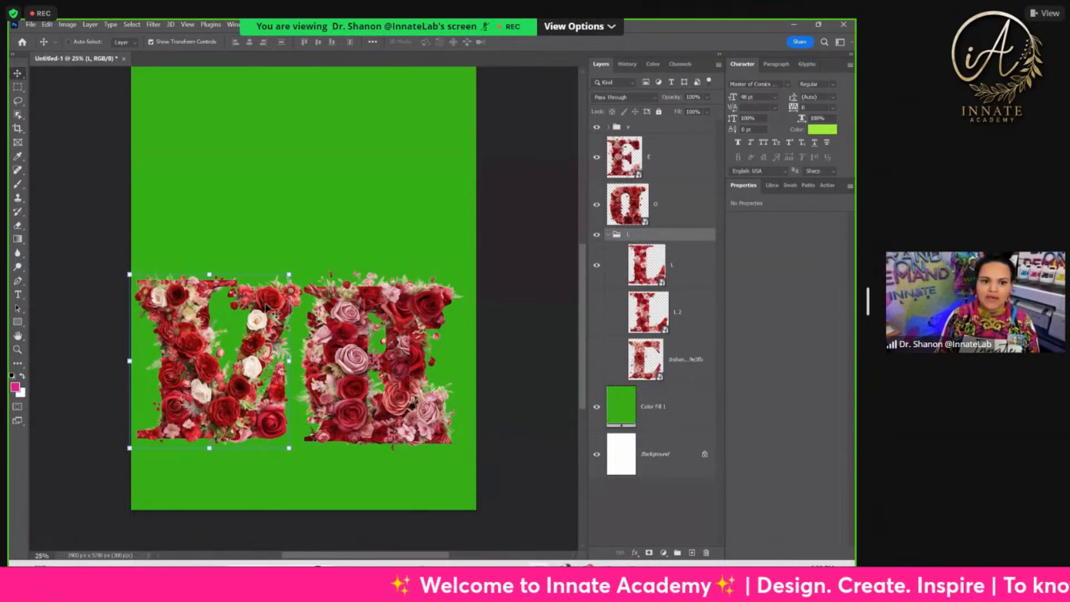
{"action": "left_click_drag", "start_coordinate": [228, 384], "coordinate": [227, 200]}
Move the O letter straight up above the E and nudge it to Y 980 px, level with the L
{"action": "left_click", "coordinate": [627, 204]}
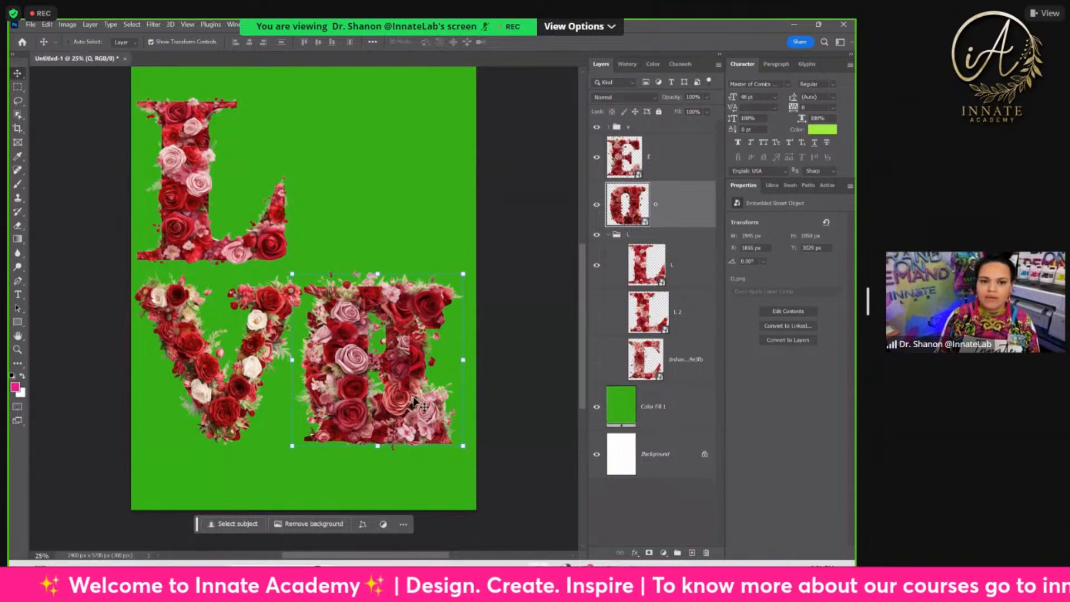
{"action": "left_click_drag", "start_coordinate": [421, 410], "coordinate": [433, 389]}
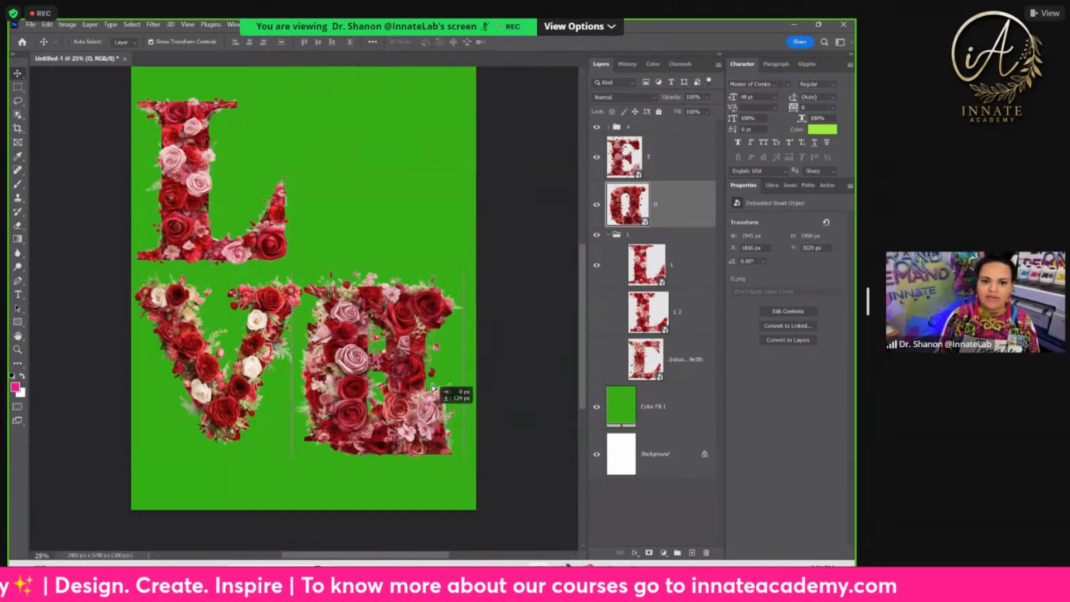
{"action": "mouse_move", "coordinate": [434, 240]}
{"action": "left_mouse_down"}
{"action": "mouse_move", "coordinate": [432, 390]}
{"action": "mouse_move", "coordinate": [431, 208]}
{"action": "mouse_move", "coordinate": [434, 234]}
{"action": "left_mouse_up"}
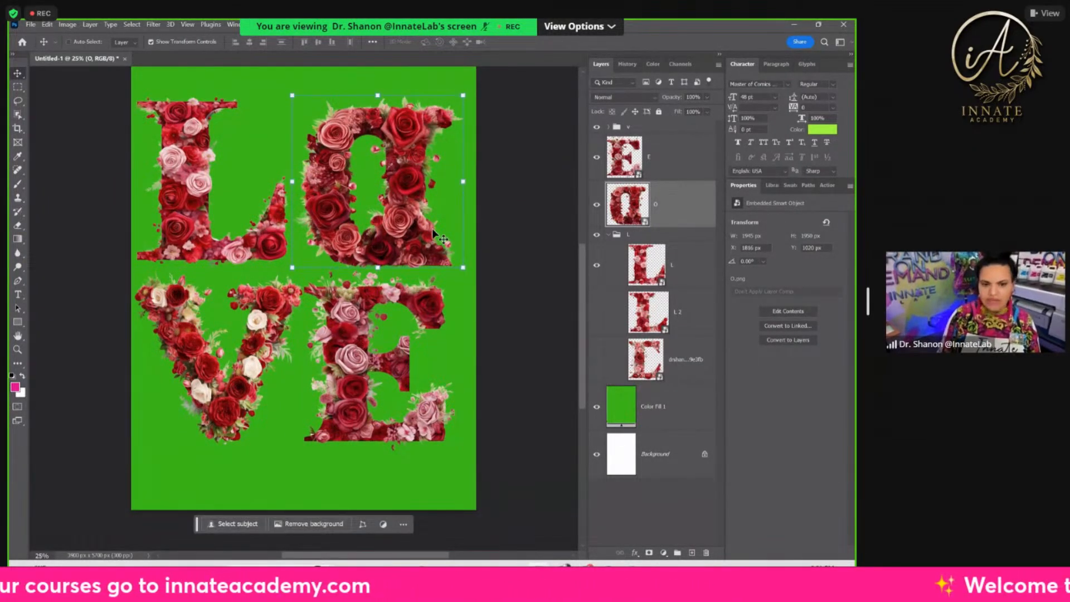
{"action": "key", "text": "shift+Up"}
{"action": "key", "text": "shift+Up"}
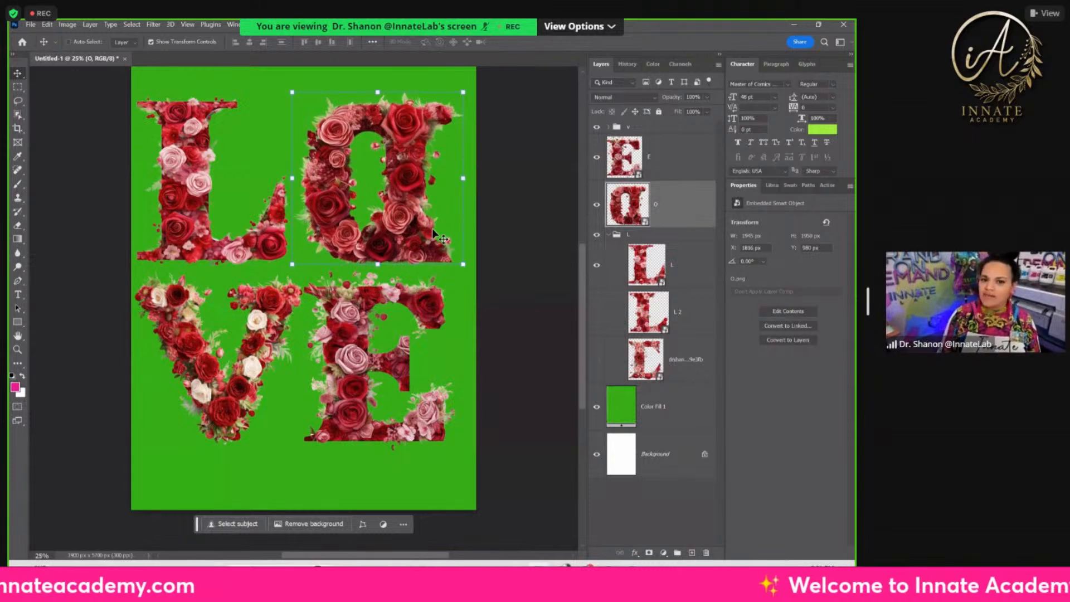
Nudge the E letter horizontally to X 1980 px to widen its gap from the V
{"action": "key", "text": "ctrl+plus"}
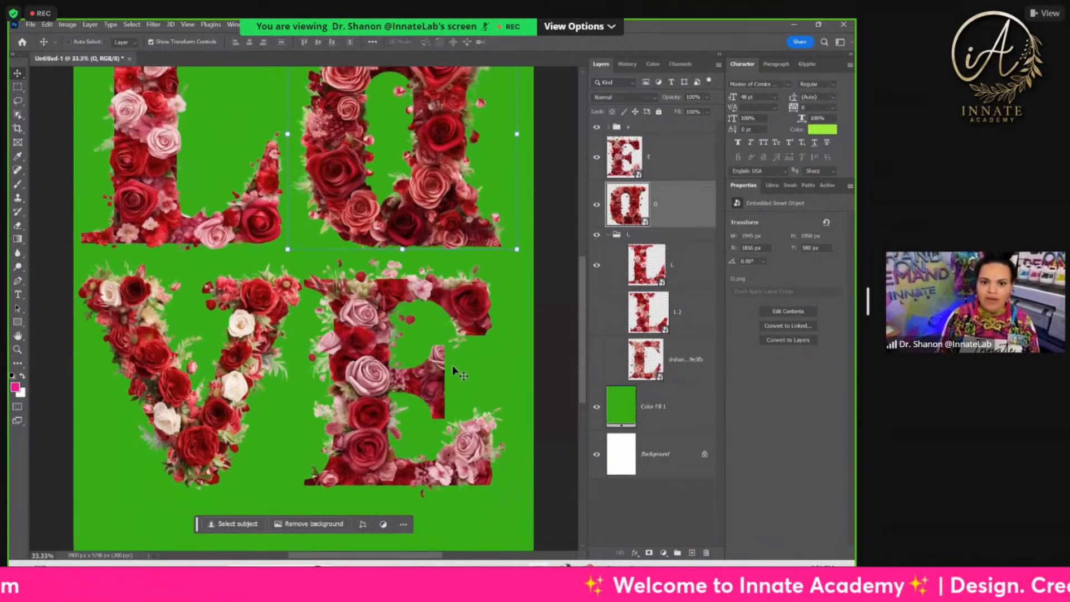
{"action": "scroll", "coordinate": [452, 365], "scroll_direction": "up", "scroll_amount": 4}
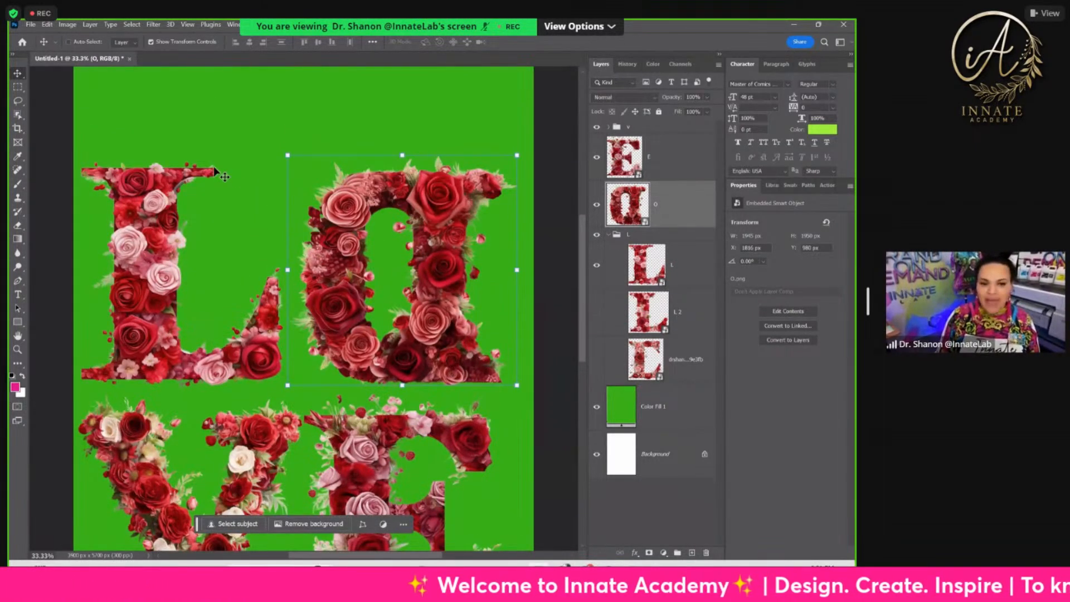
{"action": "scroll", "coordinate": [278, 264], "scroll_direction": "down", "scroll_amount": 2}
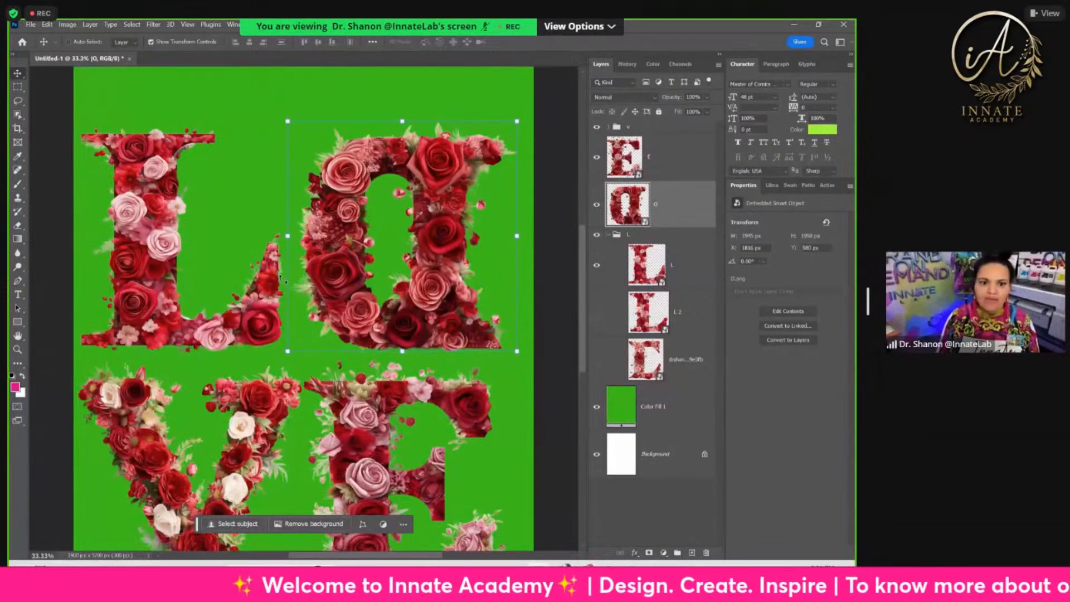
{"action": "scroll", "coordinate": [281, 289], "scroll_direction": "down", "scroll_amount": 4}
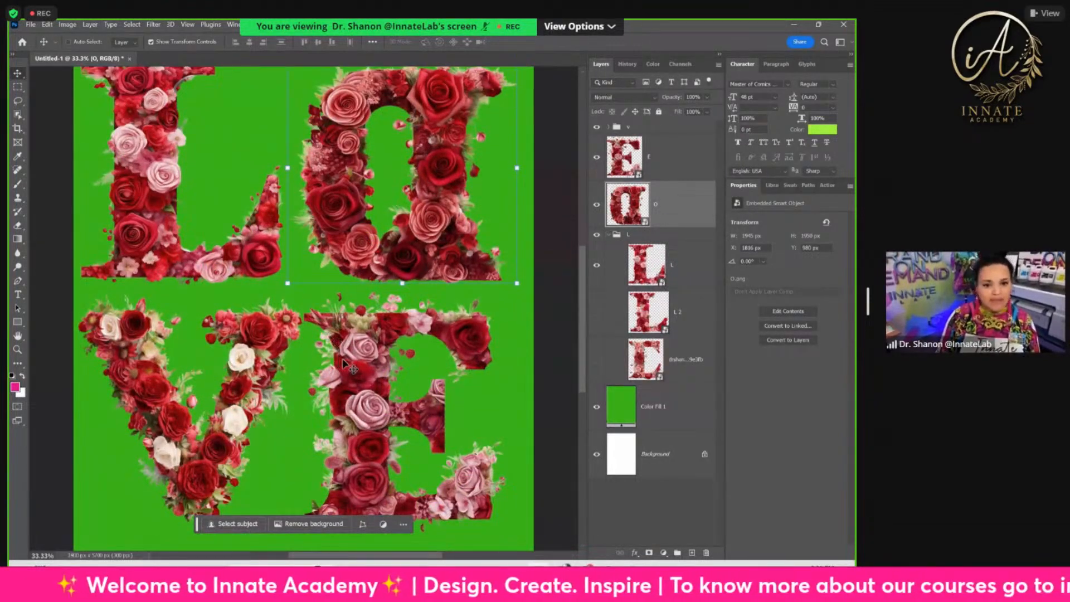
{"action": "right_click", "coordinate": [344, 364]}
{"action": "left_click", "coordinate": [367, 369]}
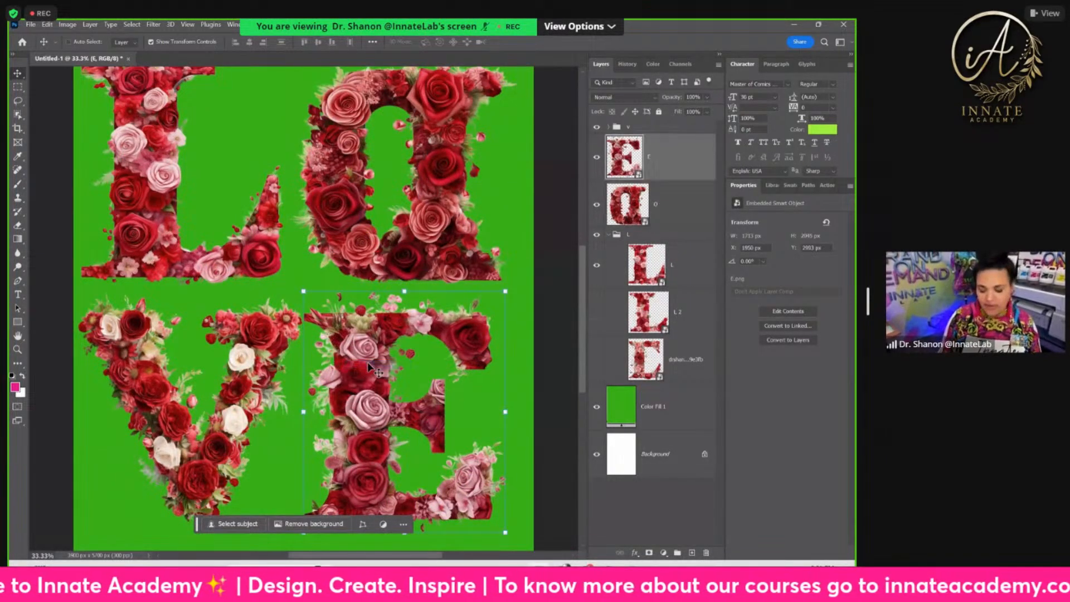
{"action": "key", "text": "shift+Right"}
{"action": "key", "text": "shift+Right"}
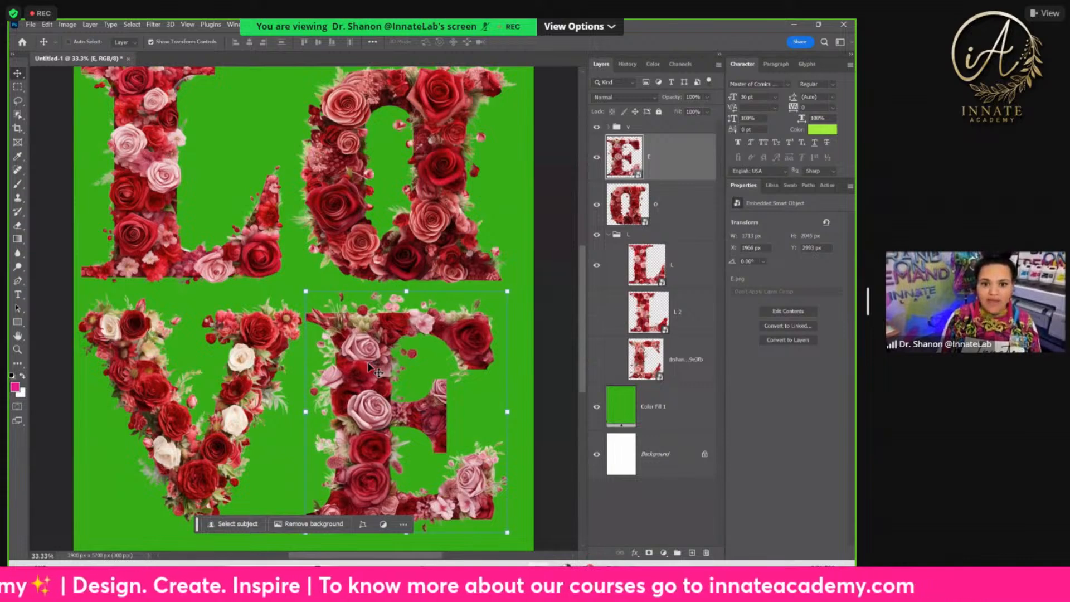
{"action": "key", "text": "Right"}
{"action": "key", "text": "Right"}
{"action": "key", "text": "Right"}
{"action": "key", "text": "Right"}
{"action": "key", "text": "Right"}
{"action": "key", "text": "Right"}
{"action": "key", "text": "Right"}
{"action": "key", "text": "Right"}
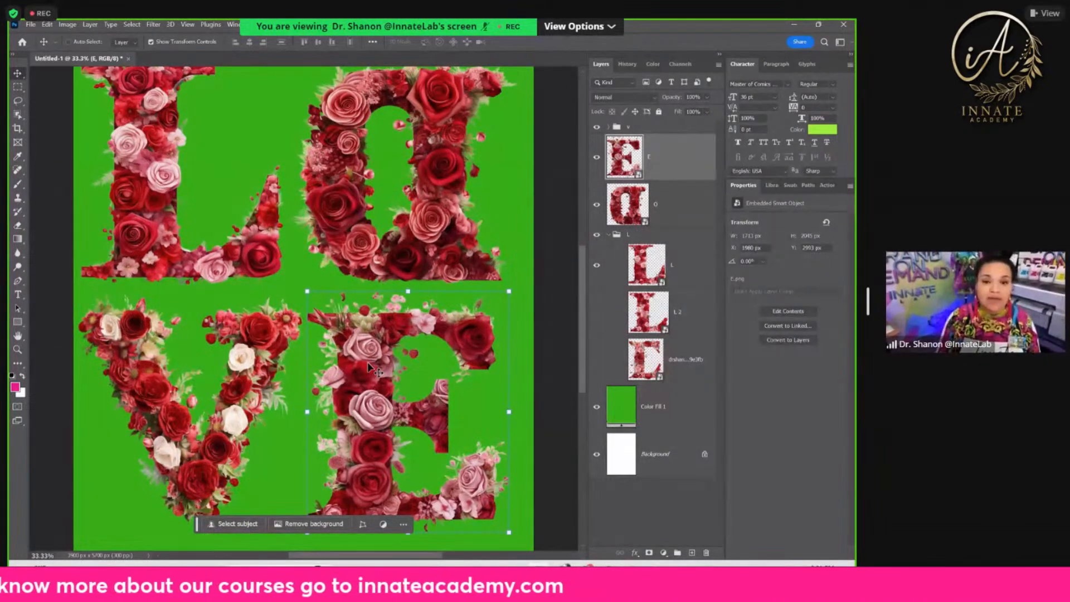
Collapse the L group and hide the L group, the E layer and the v group, leaving the O letter isolated on green
{"action": "scroll", "coordinate": [447, 372], "scroll_direction": "up", "scroll_amount": 2}
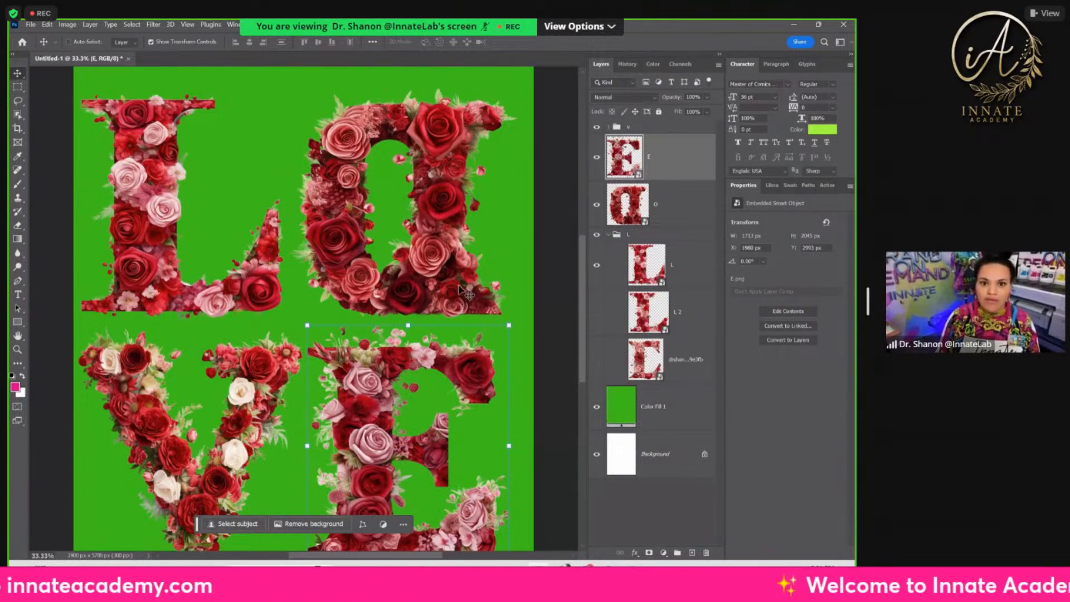
{"action": "left_click", "coordinate": [680, 193]}
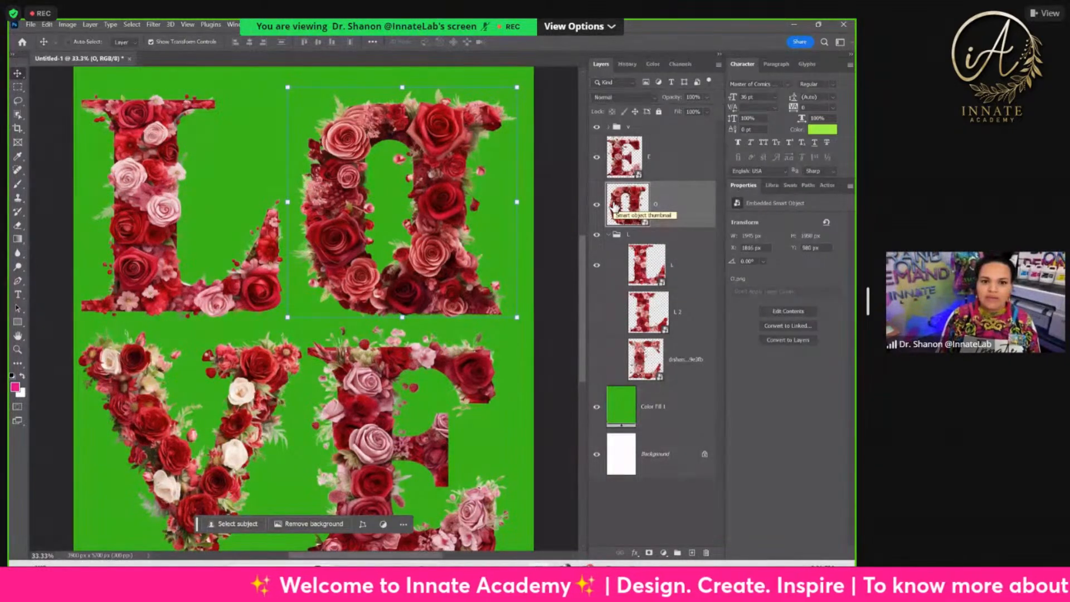
{"action": "left_click", "coordinate": [603, 236]}
{"action": "left_click", "coordinate": [596, 235]}
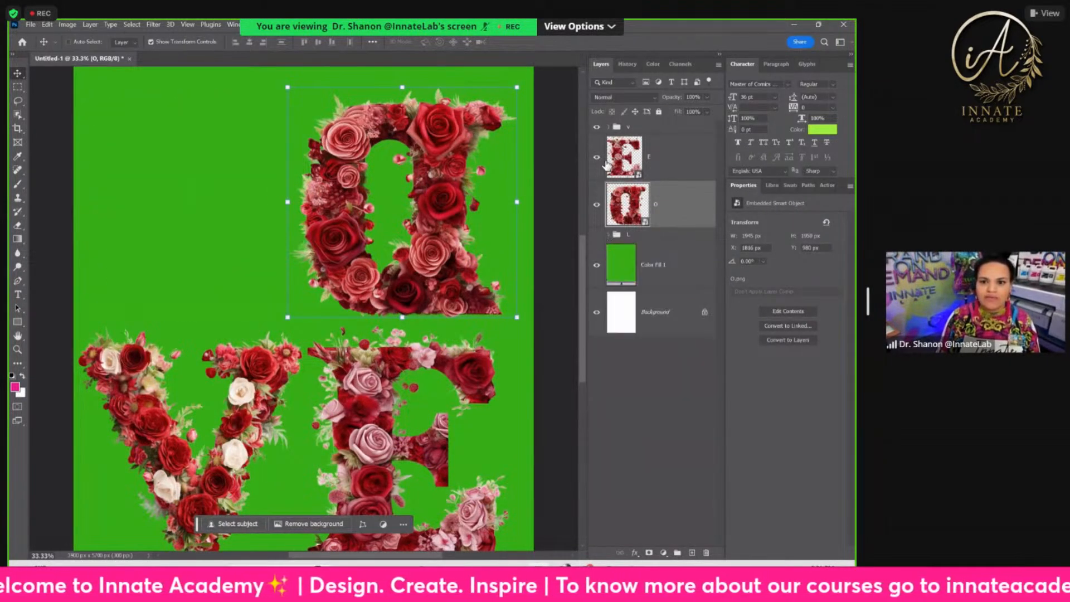
{"action": "left_click", "coordinate": [596, 128]}
{"action": "left_click_drag", "start_coordinate": [344, 234], "coordinate": [343, 293]}
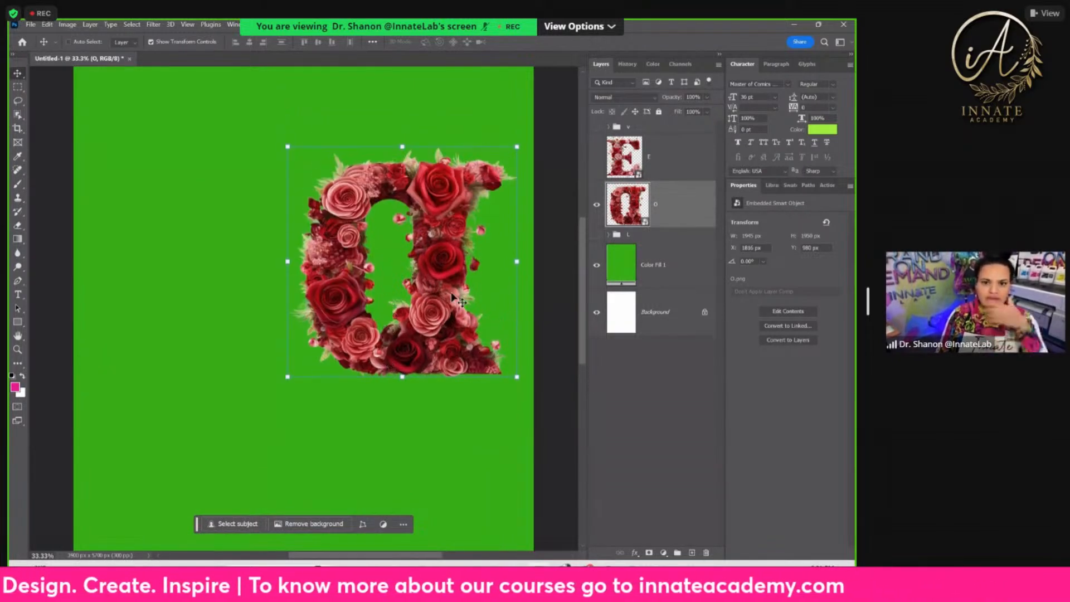
Try a promptless Generative Fill on a lassoed area around the O's upper-right flourish from the Color Fill 1 layer, and delete the generated layer
{"action": "left_click", "coordinate": [669, 284]}
{"action": "left_click", "coordinate": [17, 103]}
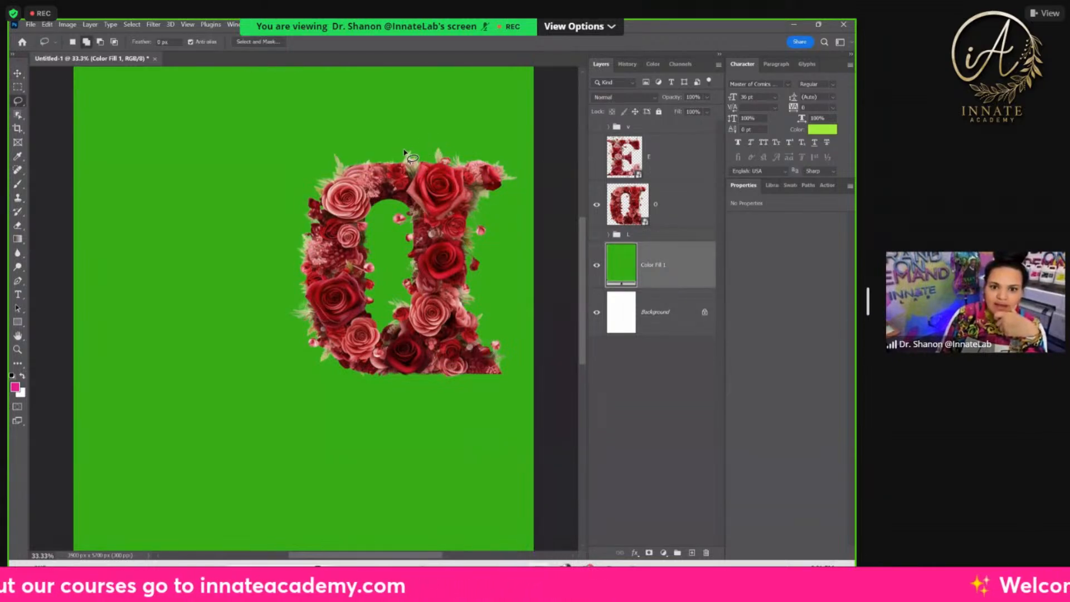
{"action": "left_click_drag", "start_coordinate": [434, 163], "coordinate": [452, 184]}
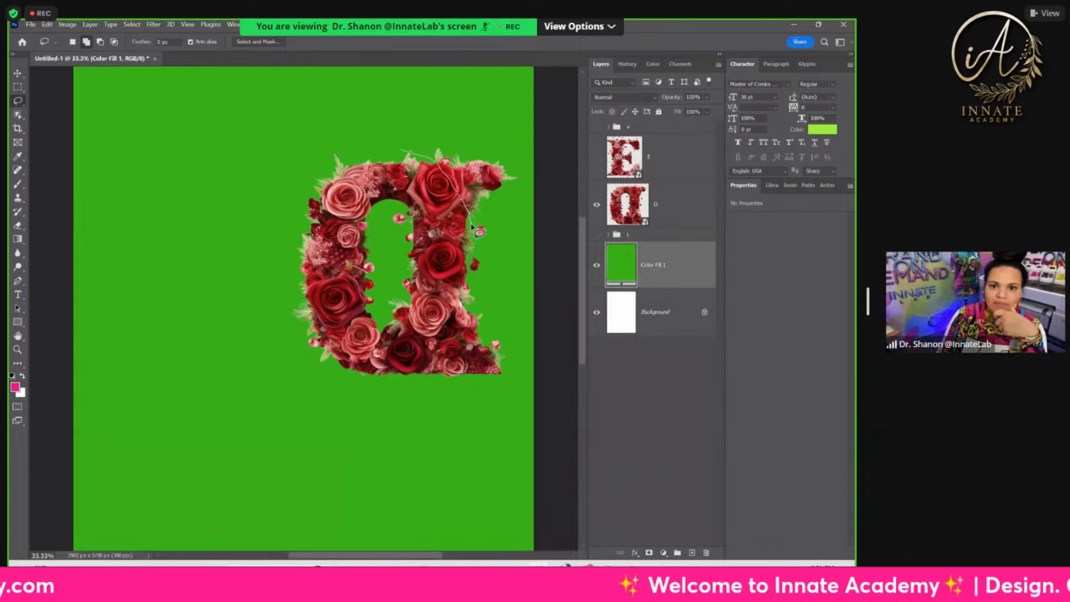
{"action": "mouse_move", "coordinate": [489, 247]}
{"action": "left_mouse_down"}
{"action": "mouse_move", "coordinate": [540, 195]}
{"action": "mouse_move", "coordinate": [506, 121]}
{"action": "mouse_move", "coordinate": [440, 103]}
{"action": "mouse_move", "coordinate": [383, 137]}
{"action": "left_mouse_up"}
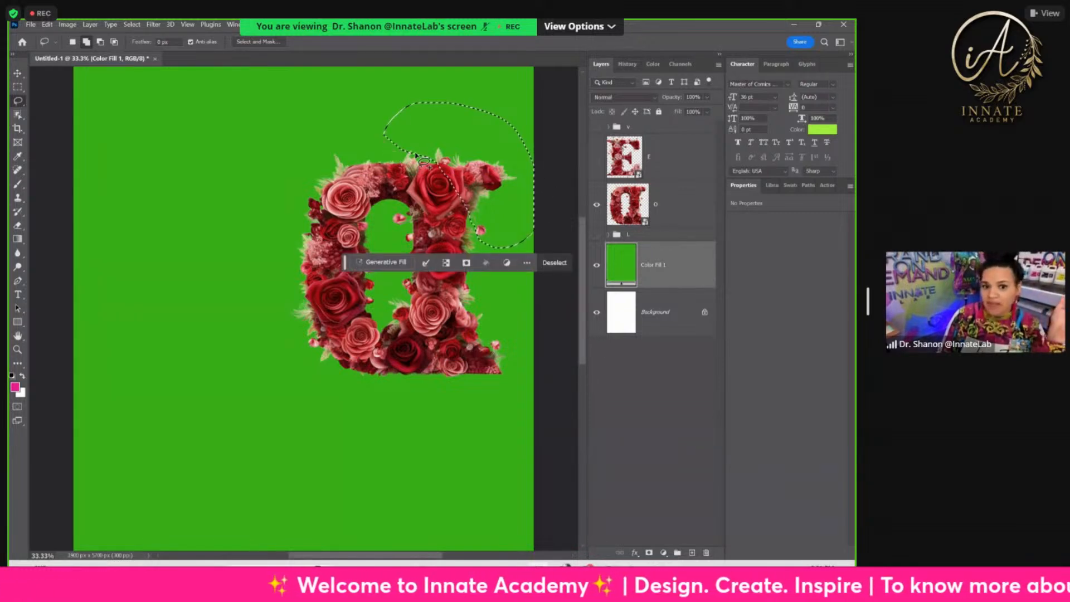
{"action": "left_click", "coordinate": [385, 262]}
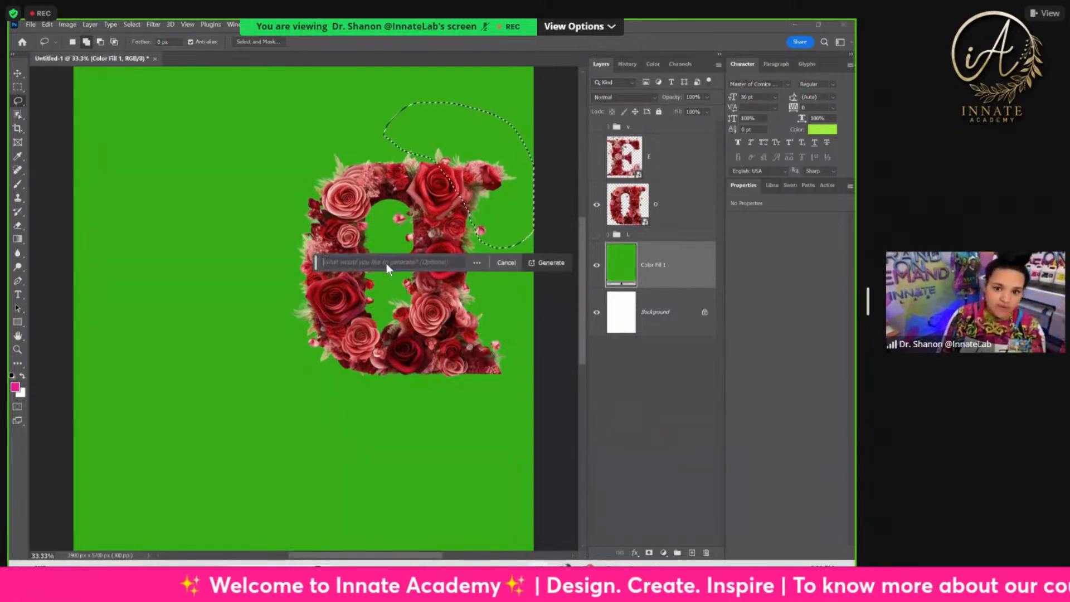
{"action": "left_click", "coordinate": [546, 262]}
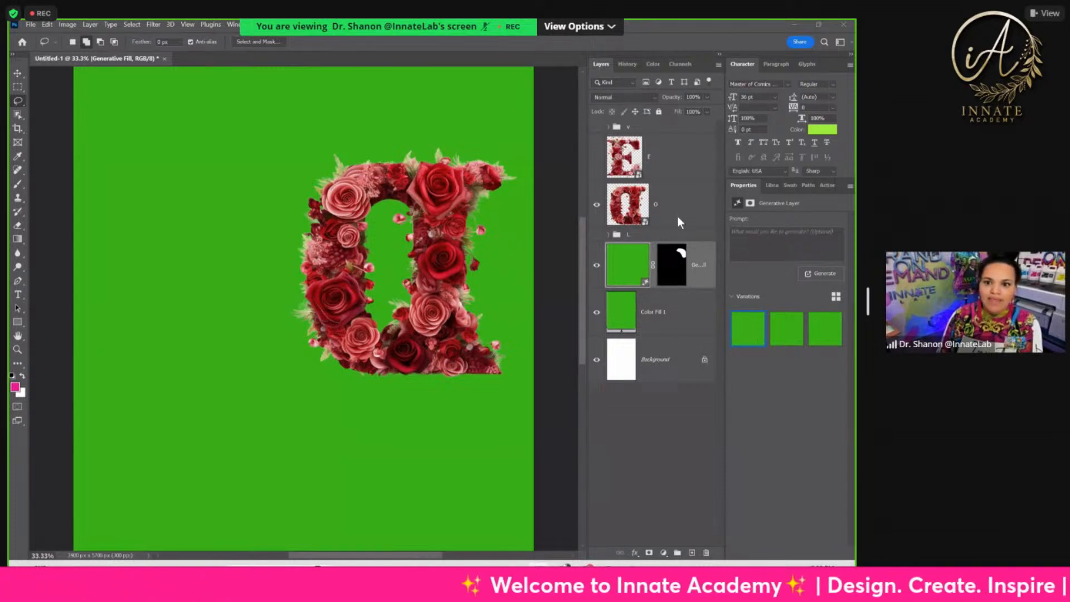
{"action": "left_click", "coordinate": [701, 265]}
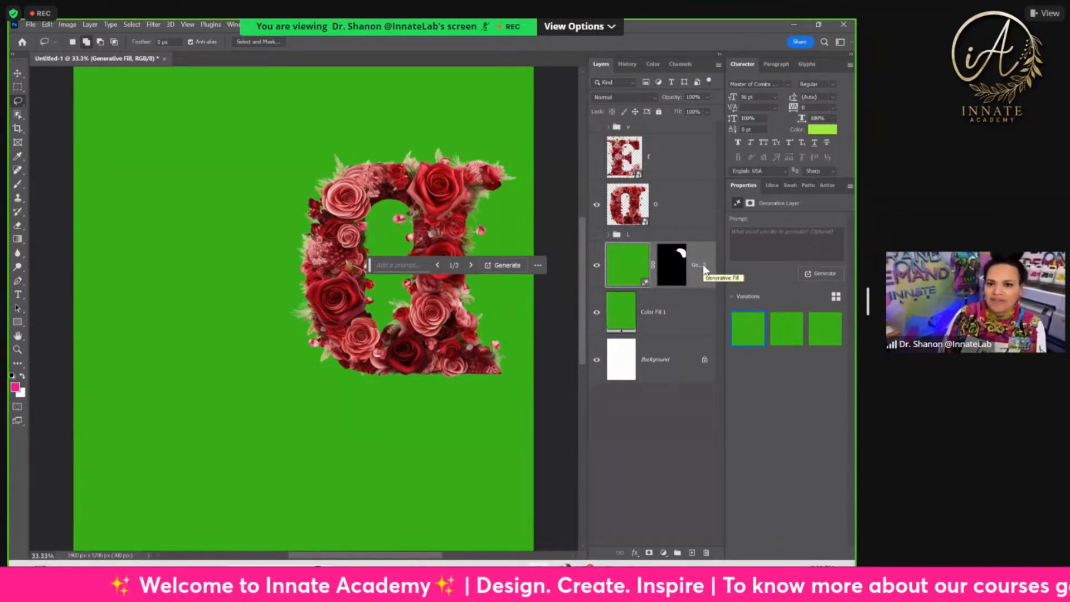
{"action": "key", "text": "Delete"}
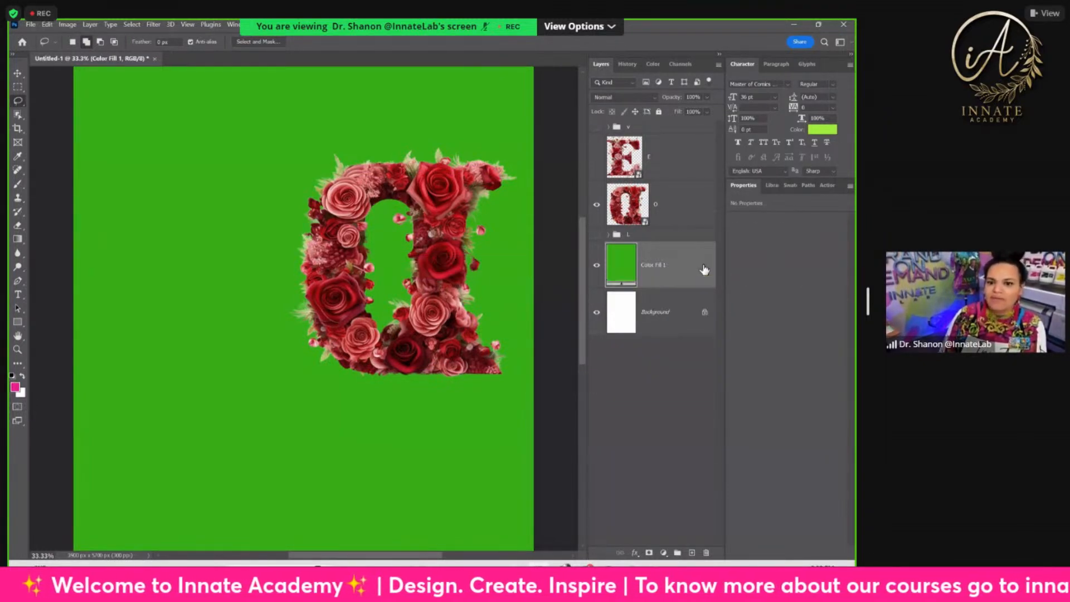
With the O layer active, lasso its upper-right flourish, run Generative Fill without a prompt, and choose the second variation
{"action": "left_click", "coordinate": [686, 218]}
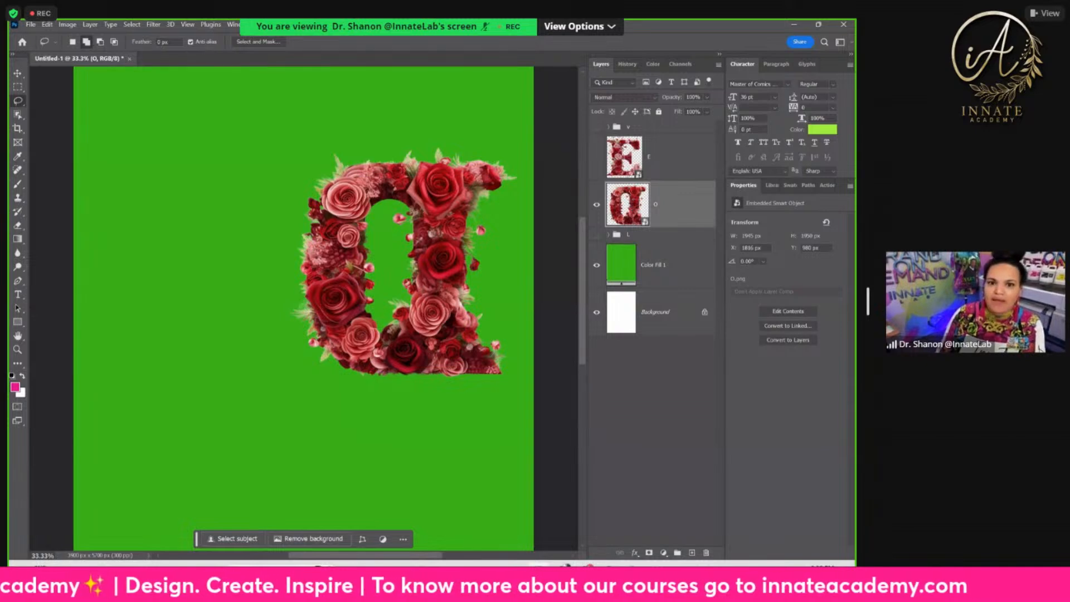
{"action": "mouse_move", "coordinate": [498, 120]}
{"action": "left_mouse_down"}
{"action": "mouse_move", "coordinate": [428, 118]}
{"action": "mouse_move", "coordinate": [400, 146]}
{"action": "mouse_move", "coordinate": [444, 166]}
{"action": "mouse_move", "coordinate": [467, 190]}
{"action": "mouse_move", "coordinate": [485, 243]}
{"action": "mouse_move", "coordinate": [502, 248]}
{"action": "mouse_move", "coordinate": [530, 224]}
{"action": "mouse_move", "coordinate": [526, 160]}
{"action": "mouse_move", "coordinate": [509, 122]}
{"action": "left_mouse_up"}
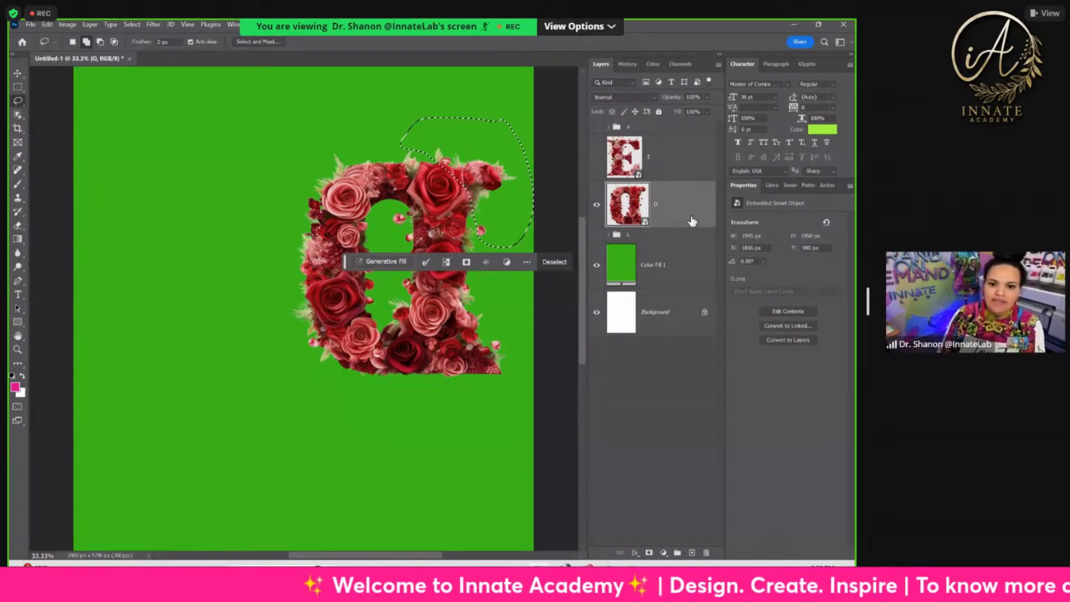
{"action": "left_click", "coordinate": [386, 262]}
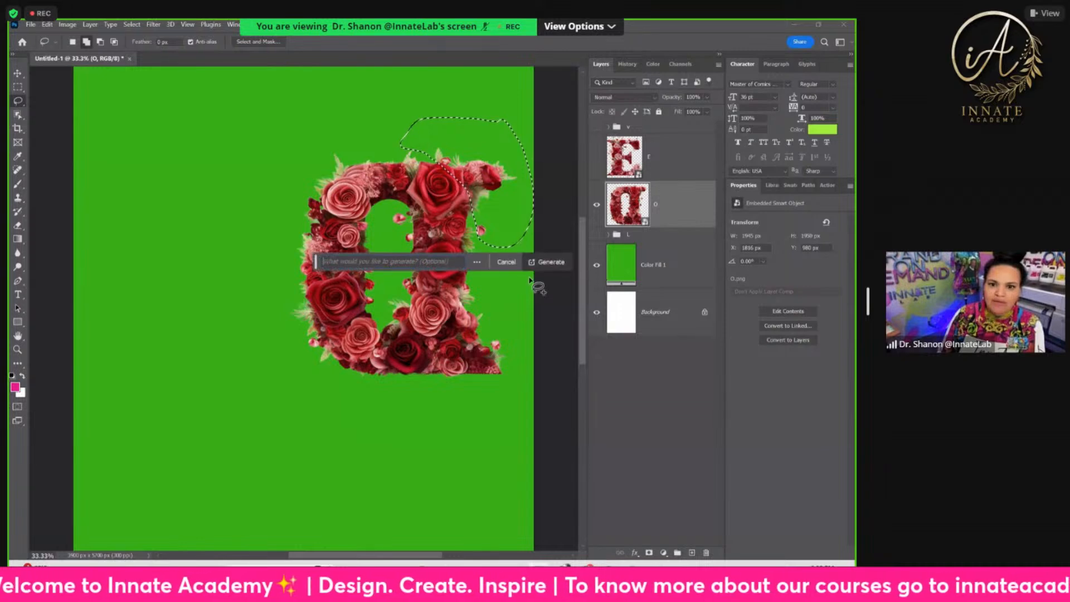
{"action": "left_click", "coordinate": [549, 262]}
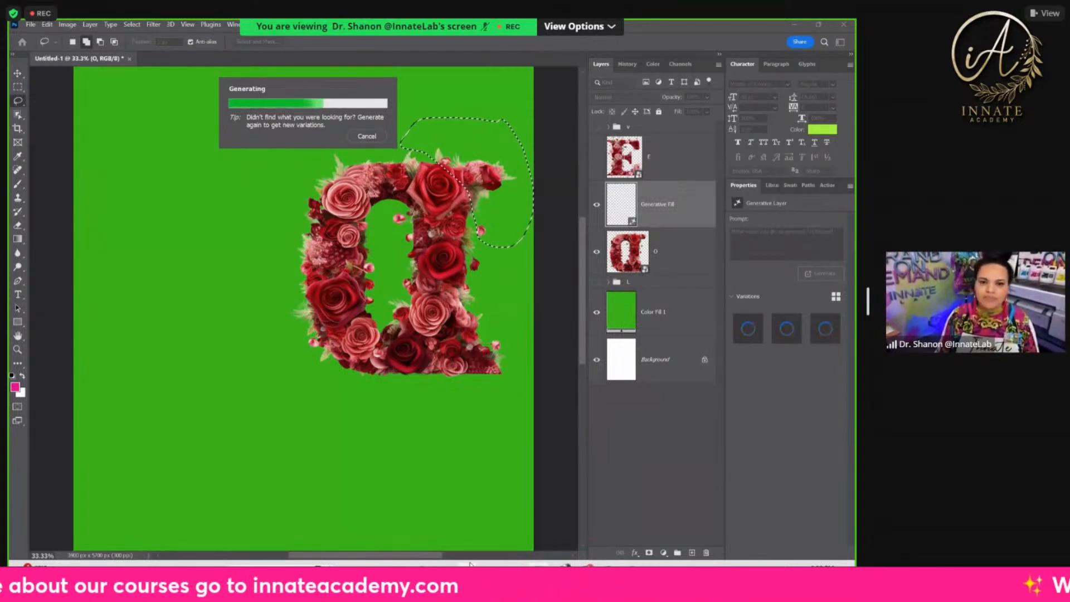
{"action": "mouse_move", "coordinate": [470, 564]}
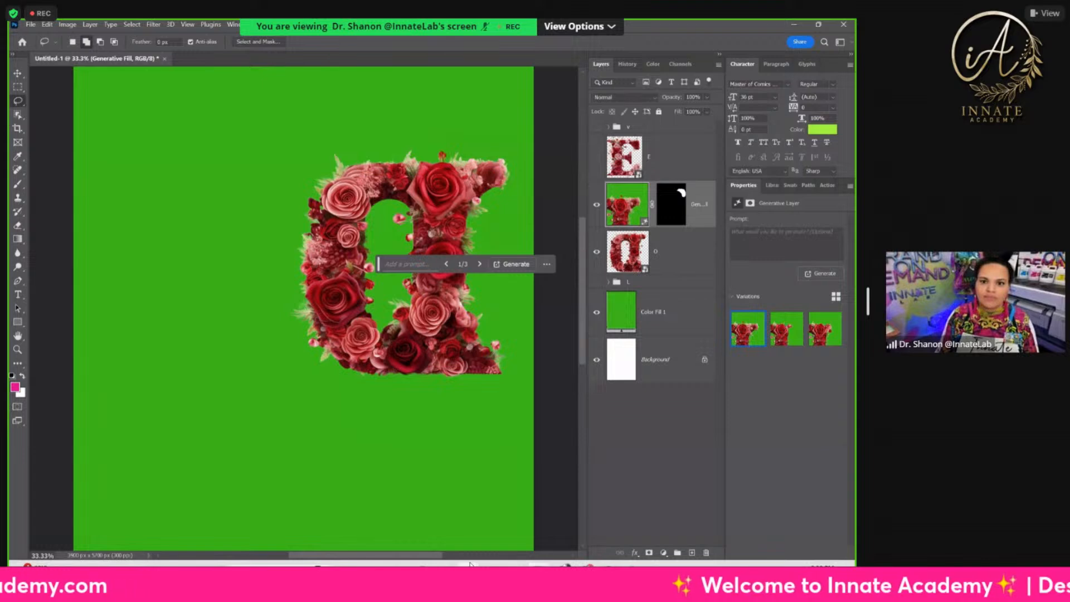
{"action": "left_click", "coordinate": [795, 336]}
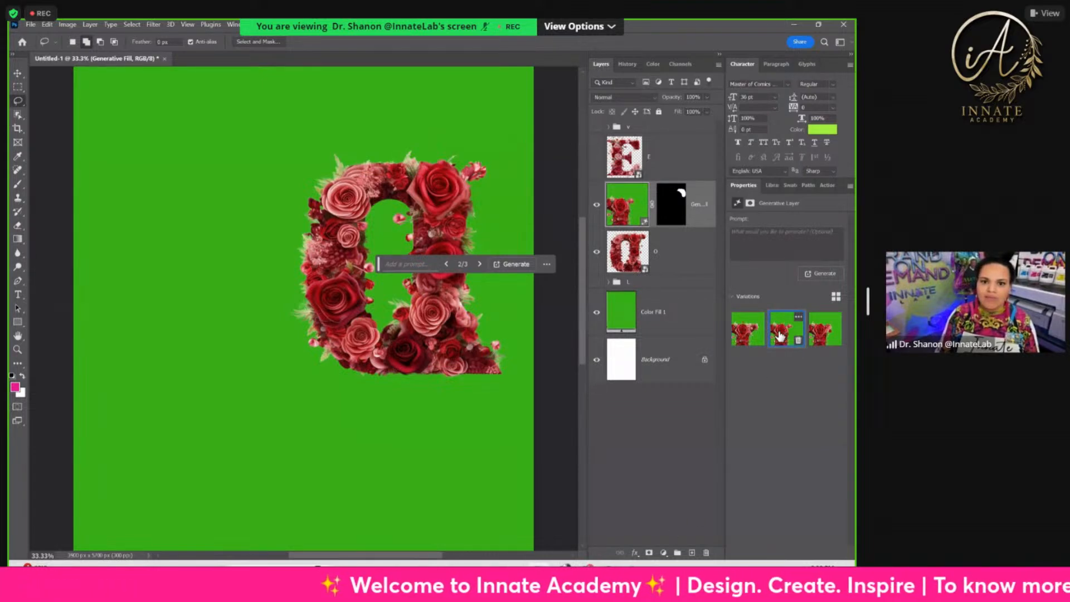
Keep the second generated variation, rasterize the O smart object layer, and merge the generative layer down into it
{"action": "left_click", "coordinate": [825, 338]}
{"action": "left_click", "coordinate": [773, 340]}
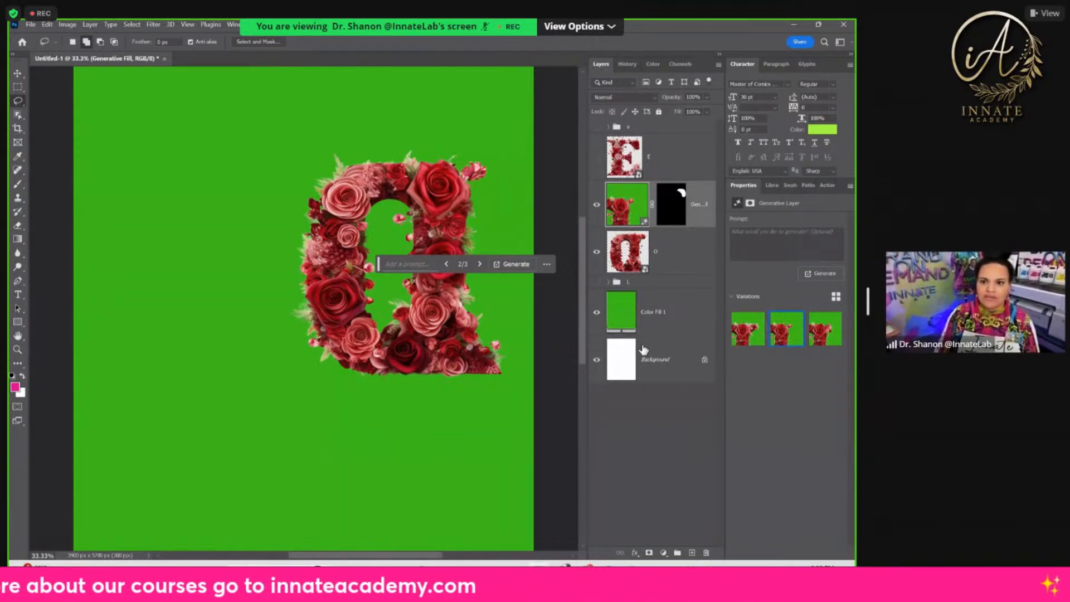
{"action": "right_click", "coordinate": [676, 199]}
{"action": "left_click", "coordinate": [665, 191]}
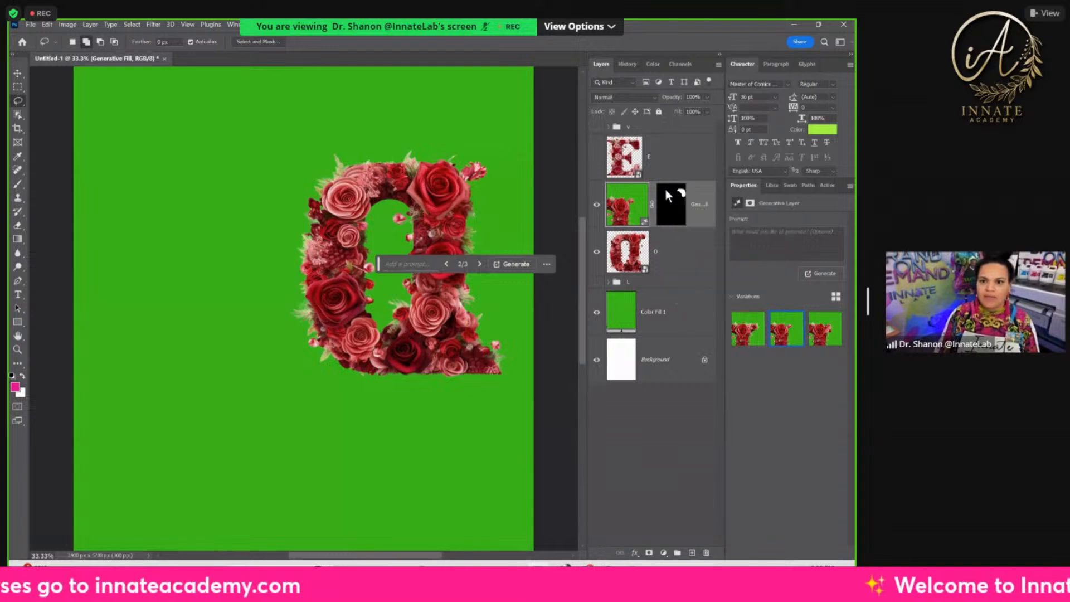
{"action": "right_click", "coordinate": [703, 194]}
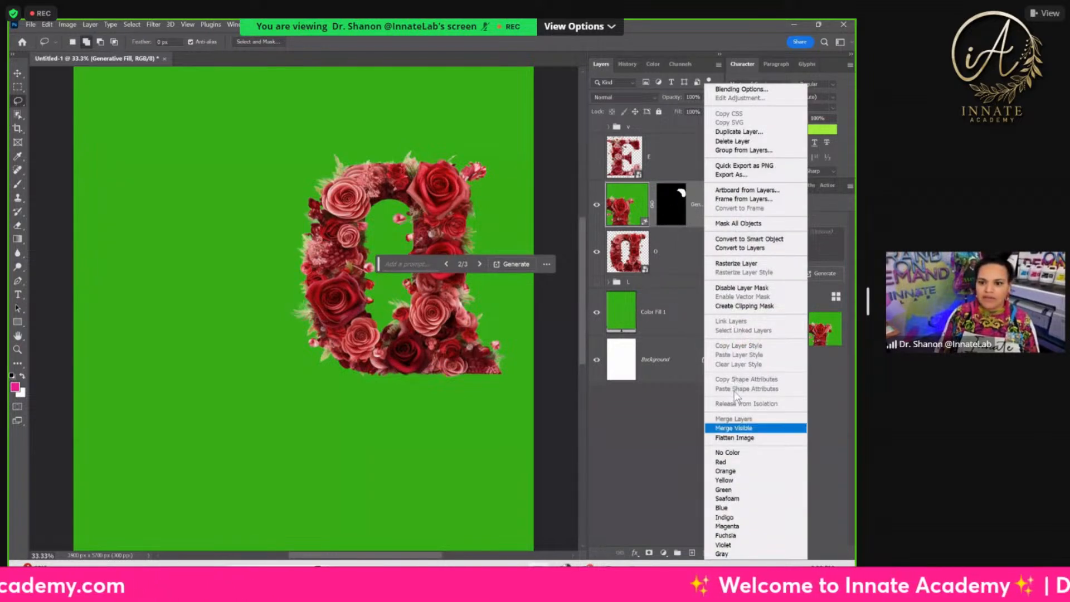
{"action": "left_click", "coordinate": [682, 266]}
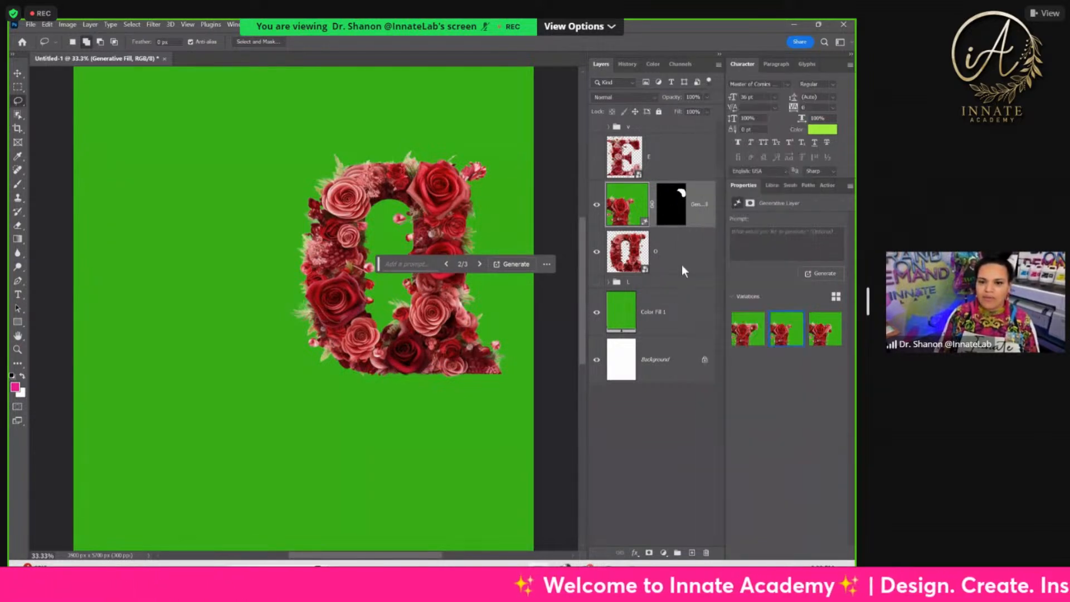
{"action": "left_click", "coordinate": [668, 254]}
{"action": "right_click", "coordinate": [671, 256]}
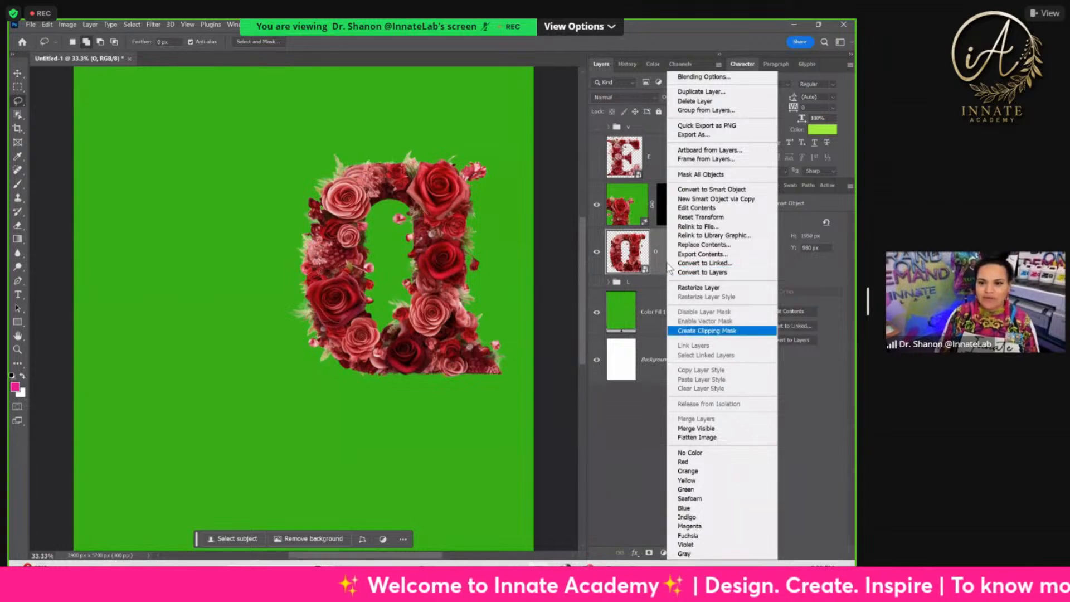
{"action": "left_click", "coordinate": [696, 287]}
{"action": "right_click", "coordinate": [704, 215]}
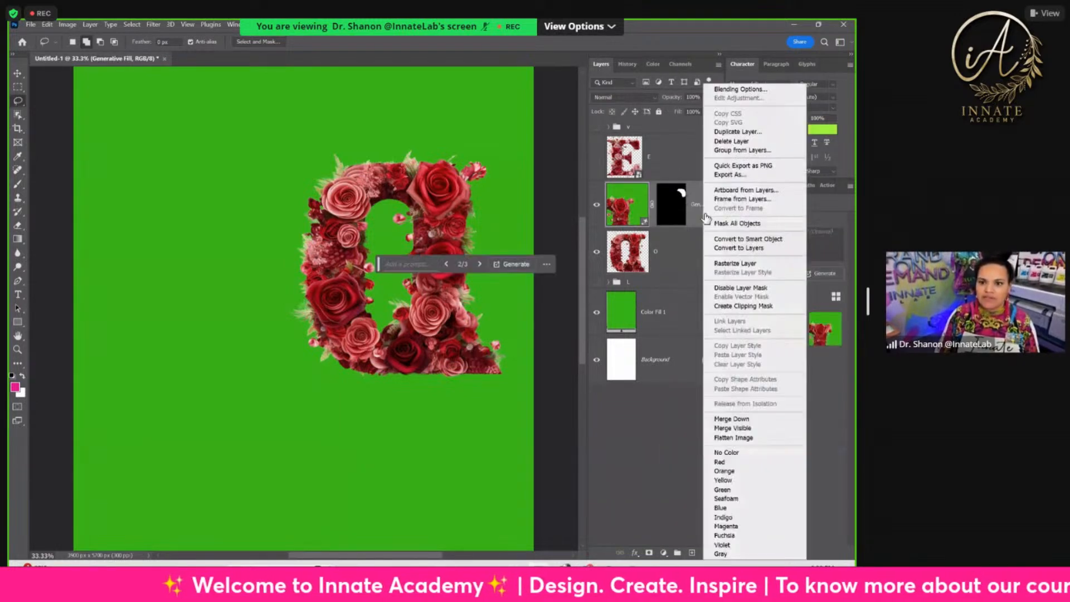
{"action": "left_click", "coordinate": [741, 419]}
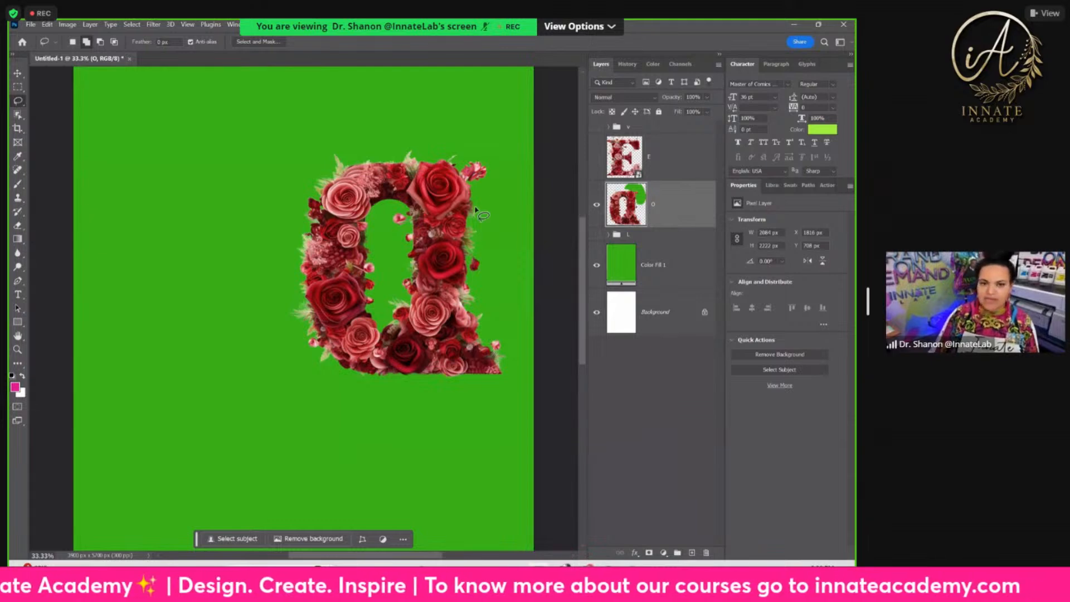
Lasso the leftover bud flourish beside the O's upper-right rose and run Generative Fill on it without a prompt
{"action": "key", "text": "ctrl+plus"}
{"action": "left_click_drag", "start_coordinate": [464, 212], "coordinate": [304, 245]}
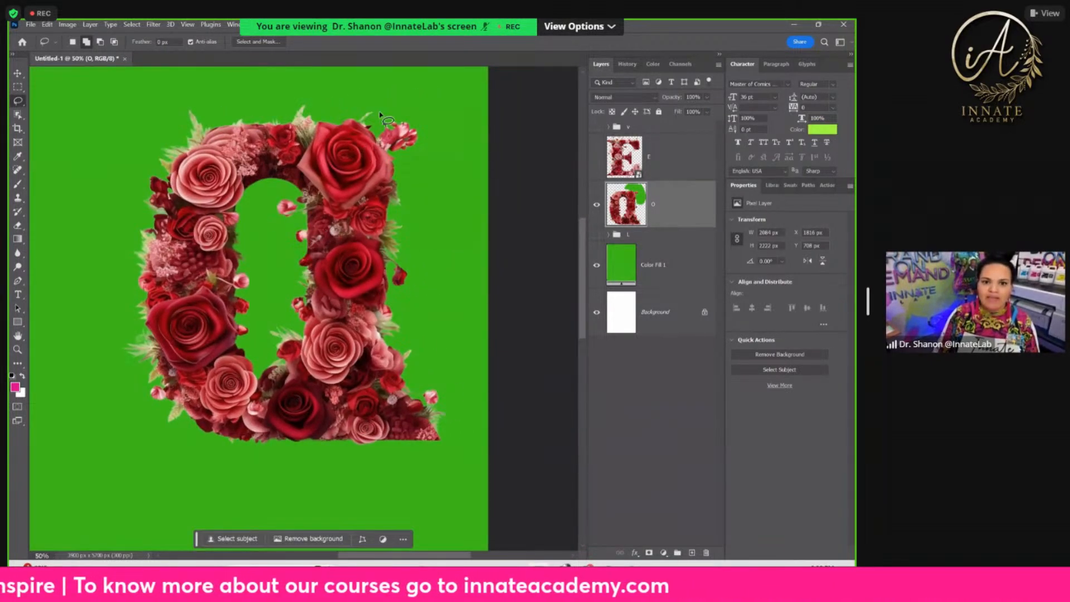
{"action": "mouse_move", "coordinate": [418, 99]}
{"action": "left_mouse_down"}
{"action": "mouse_move", "coordinate": [337, 109]}
{"action": "mouse_move", "coordinate": [375, 167]}
{"action": "left_mouse_up"}
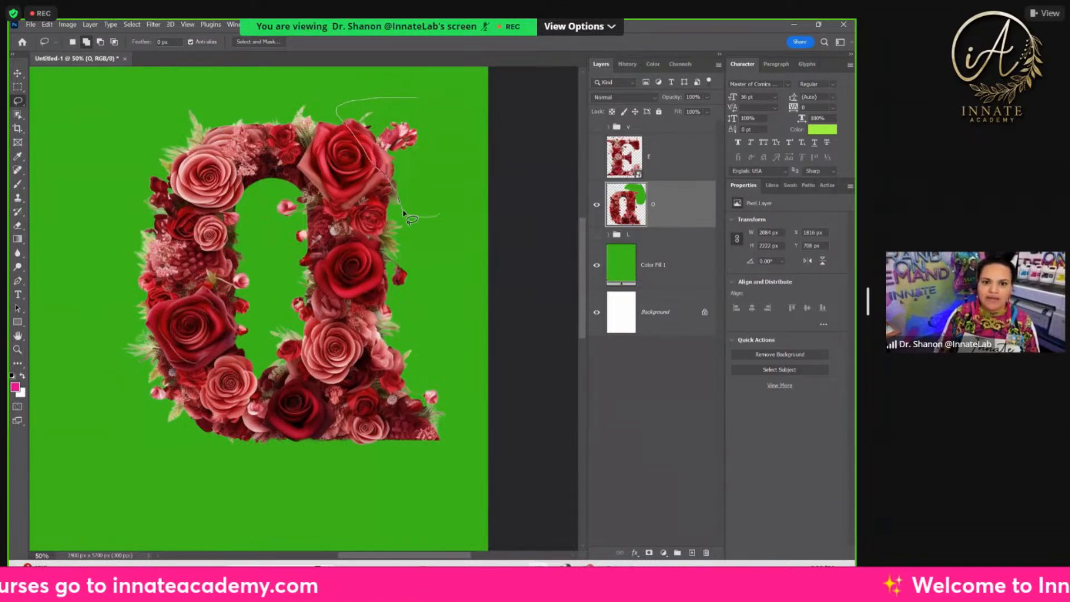
{"action": "mouse_move", "coordinate": [404, 212]}
{"action": "left_mouse_down"}
{"action": "mouse_move", "coordinate": [449, 108]}
{"action": "mouse_move", "coordinate": [426, 91]}
{"action": "left_mouse_up"}
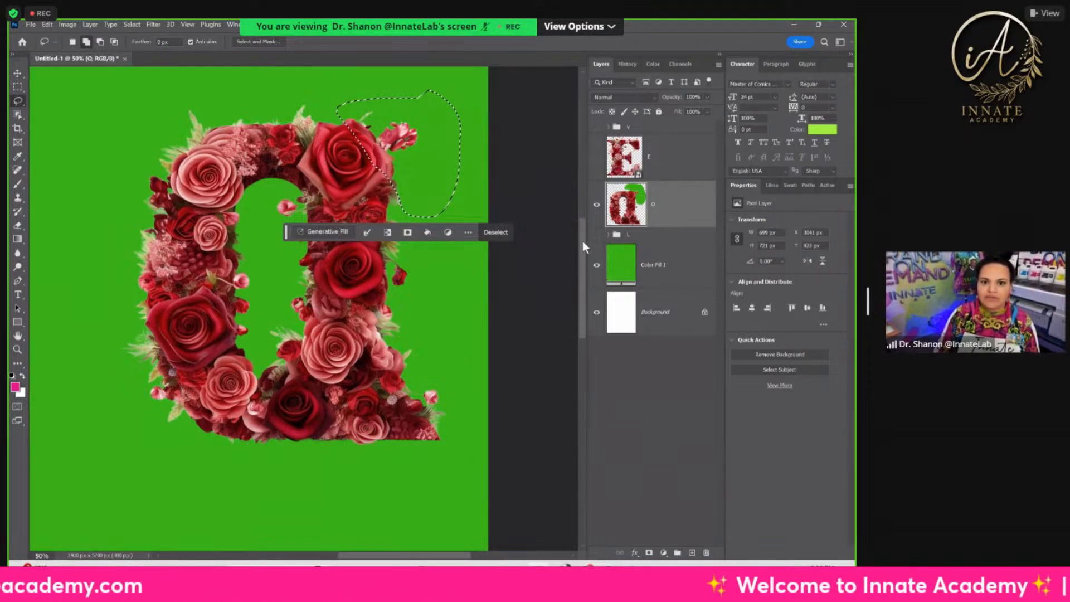
{"action": "left_click", "coordinate": [327, 232]}
{"action": "left_click", "coordinate": [519, 234]}
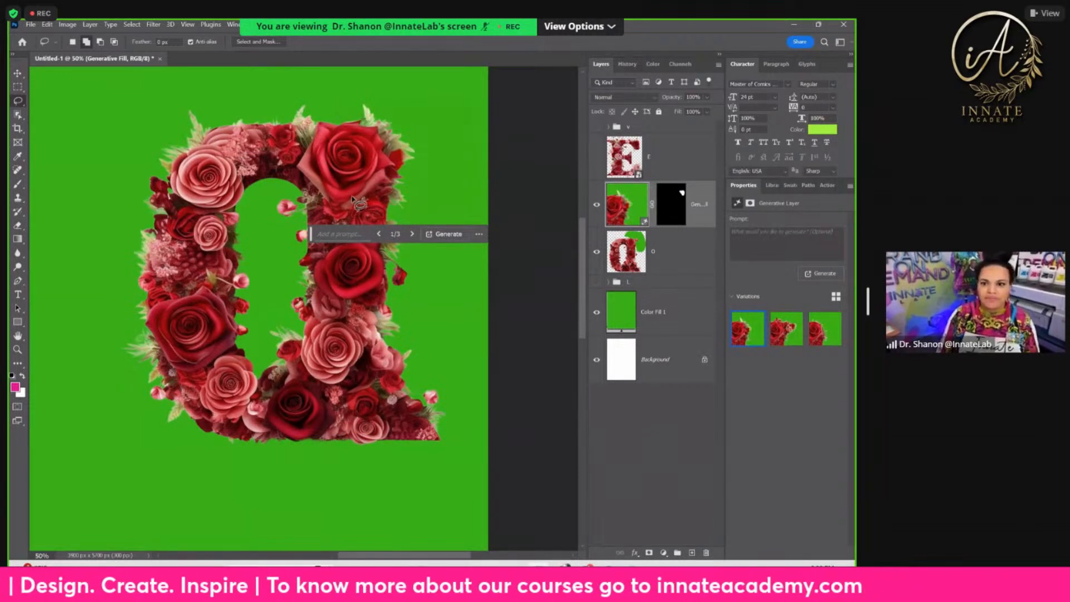
Compare the upper-right fill variations, keep the third one, and merge the generative layer down into the O layer
{"action": "left_click", "coordinate": [830, 335]}
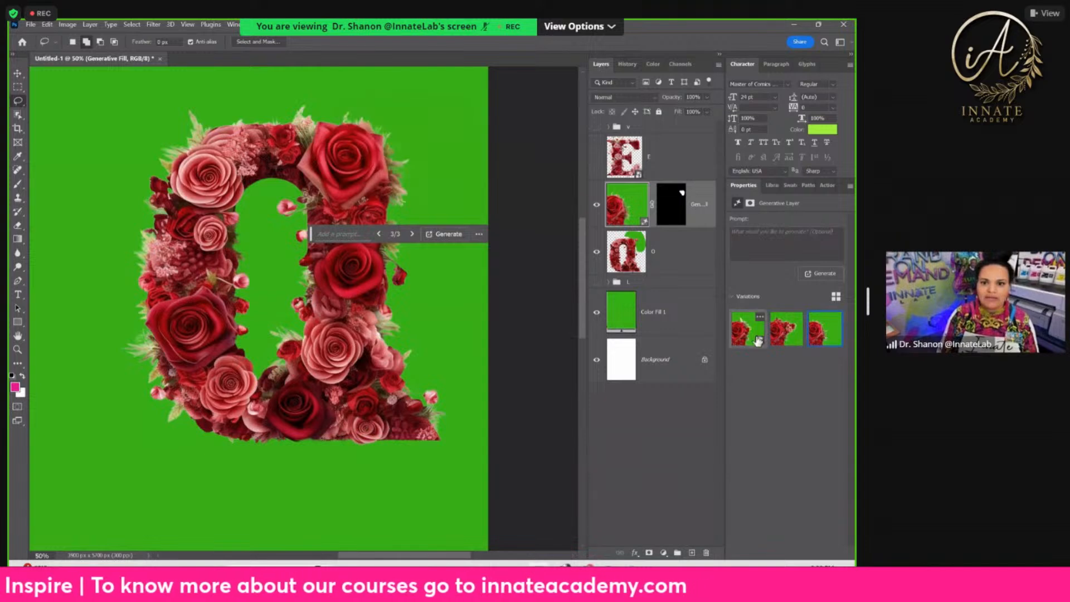
{"action": "left_click", "coordinate": [599, 205]}
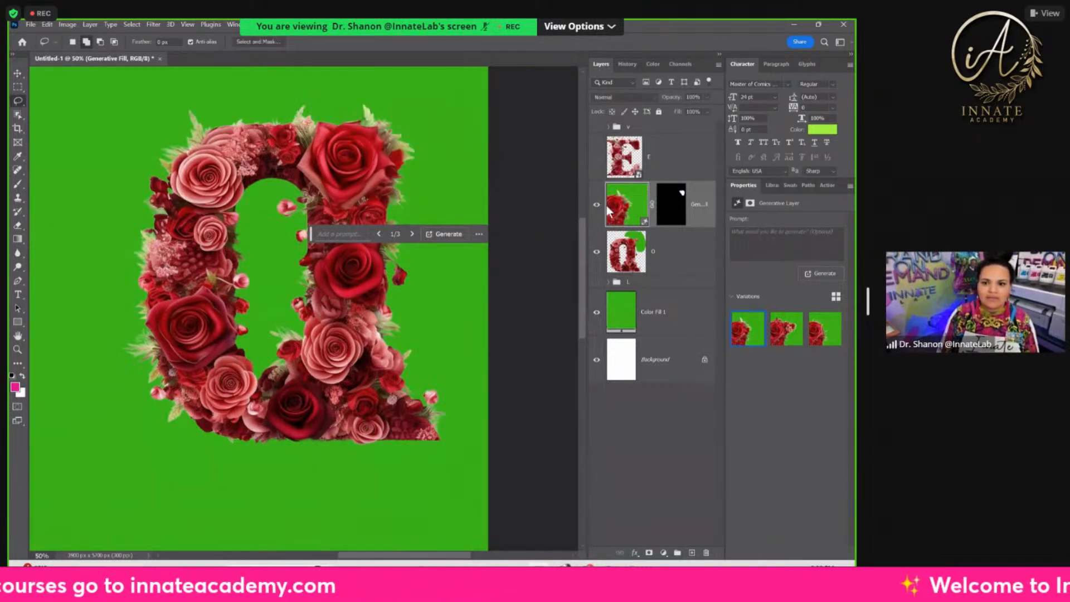
{"action": "left_click", "coordinate": [785, 329]}
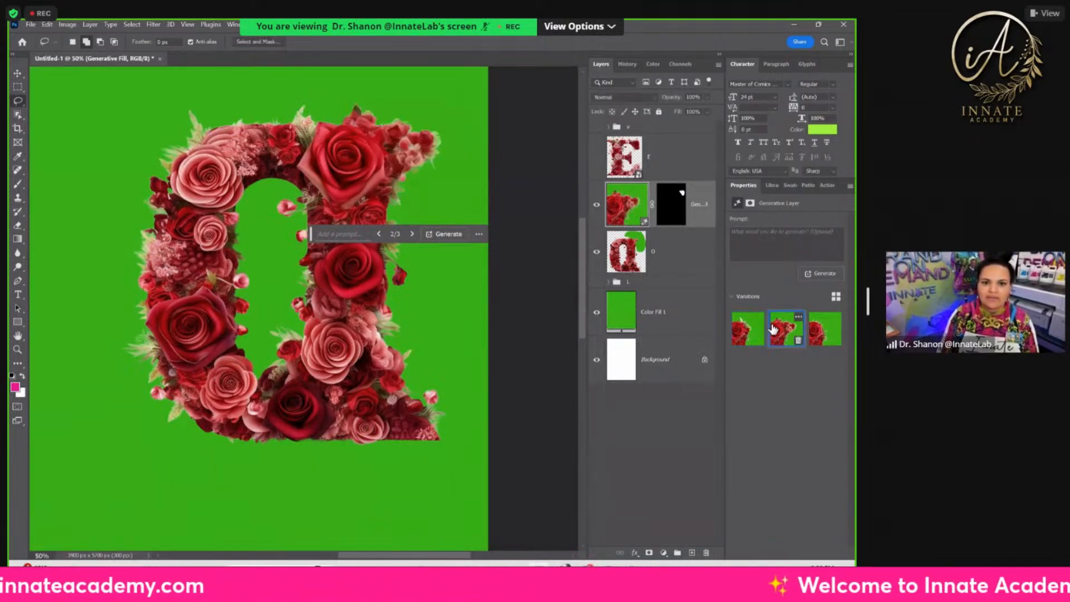
{"action": "left_click", "coordinate": [829, 341]}
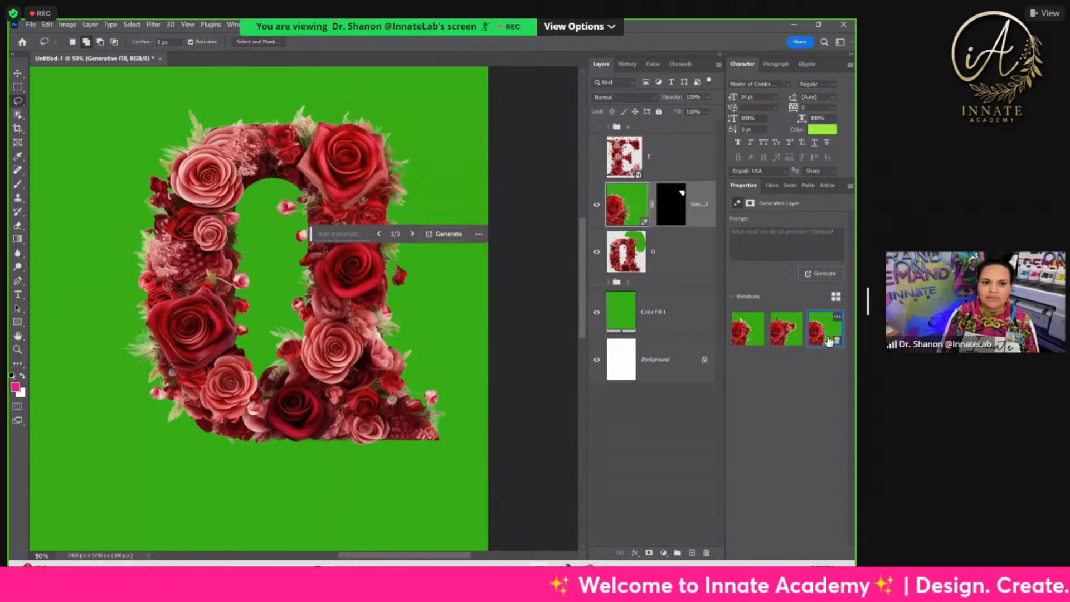
{"action": "right_click", "coordinate": [697, 205]}
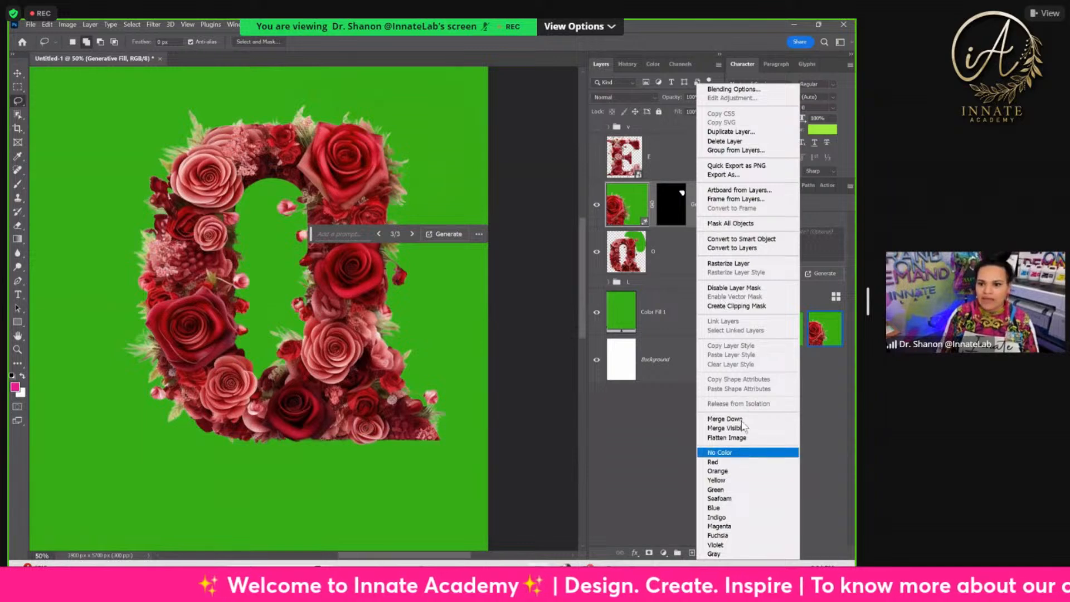
{"action": "left_click", "coordinate": [721, 419]}
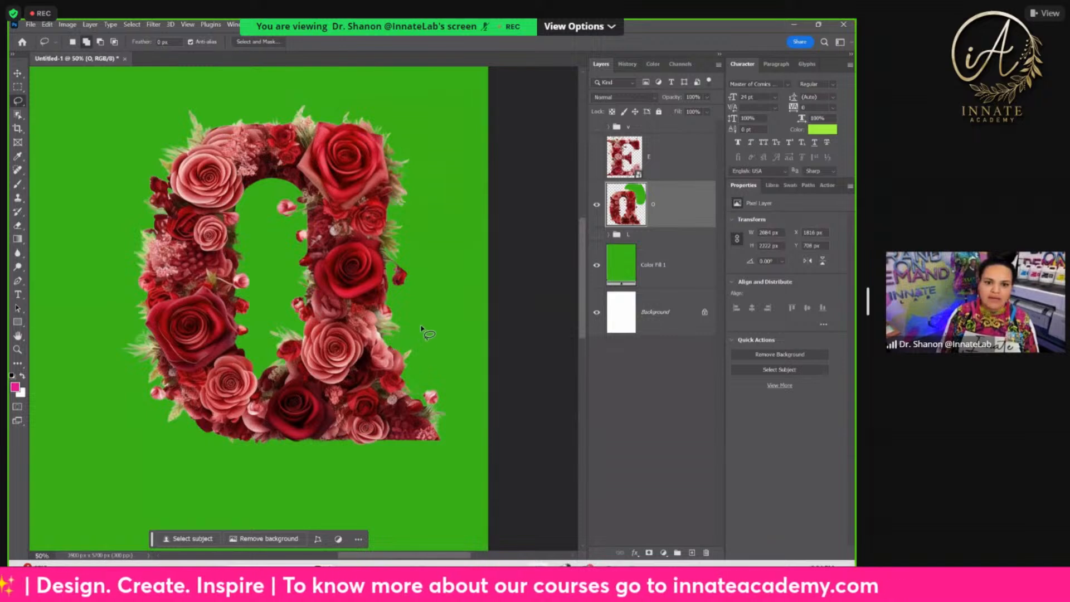
Lasso the Q-like tail at the O's lower right and run Generative Fill on it without a prompt
{"action": "mouse_move", "coordinate": [405, 299]}
{"action": "left_mouse_down"}
{"action": "mouse_move", "coordinate": [387, 342]}
{"action": "mouse_move", "coordinate": [294, 438]}
{"action": "mouse_move", "coordinate": [312, 467]}
{"action": "mouse_move", "coordinate": [484, 469]}
{"action": "mouse_move", "coordinate": [485, 367]}
{"action": "mouse_move", "coordinate": [442, 304]}
{"action": "mouse_move", "coordinate": [413, 297]}
{"action": "left_mouse_up"}
{"action": "left_click", "coordinate": [335, 484]}
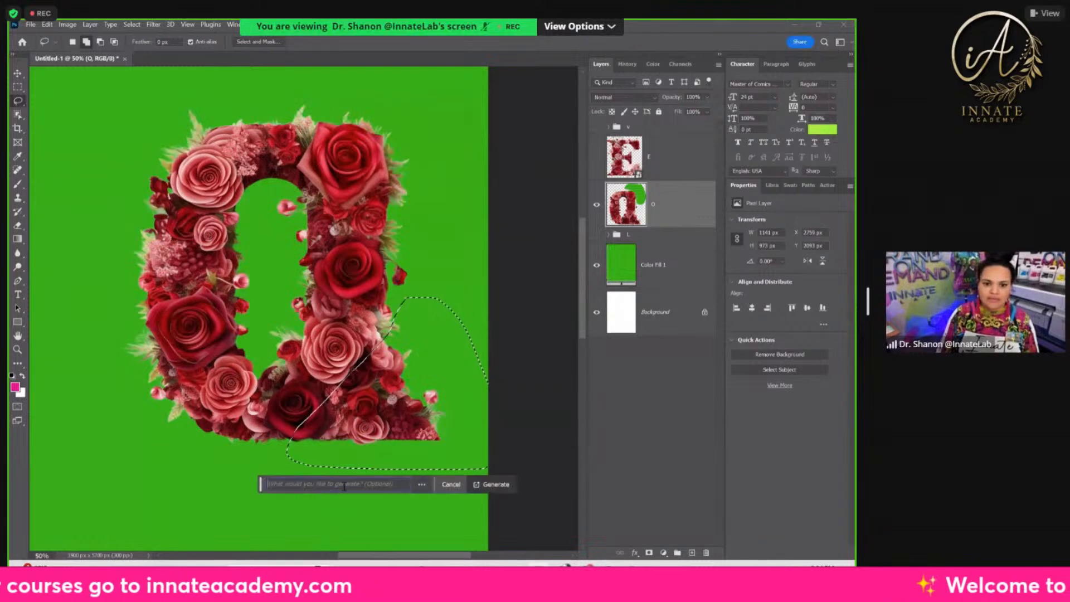
{"action": "left_click", "coordinate": [493, 484]}
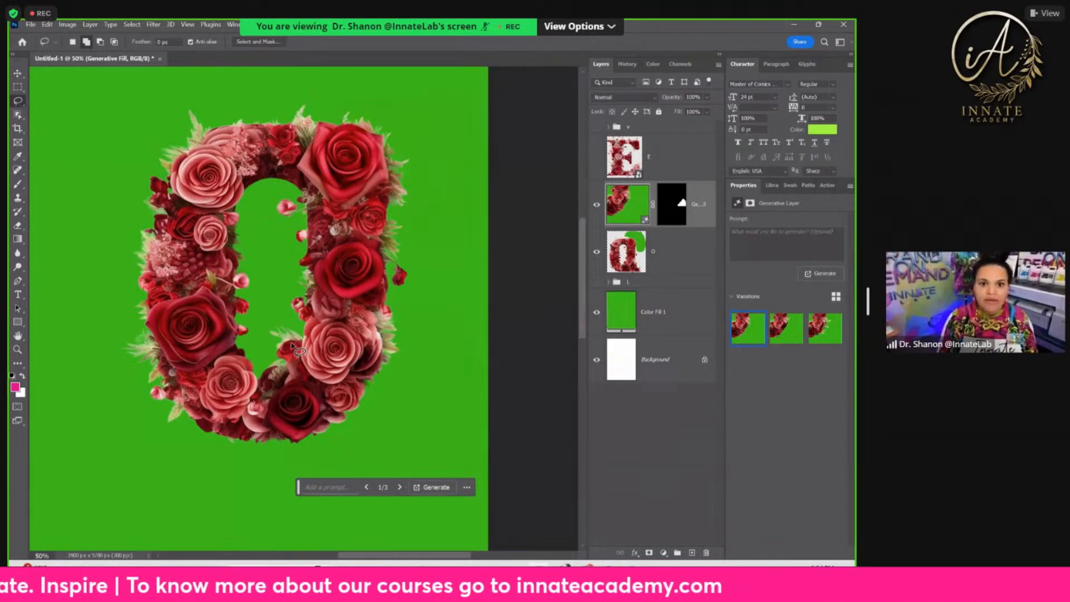
Compare the tail fill variations, keep the third one, and merge the generative layer down into the O layer
{"action": "left_click", "coordinate": [789, 337]}
{"action": "left_click", "coordinate": [815, 336]}
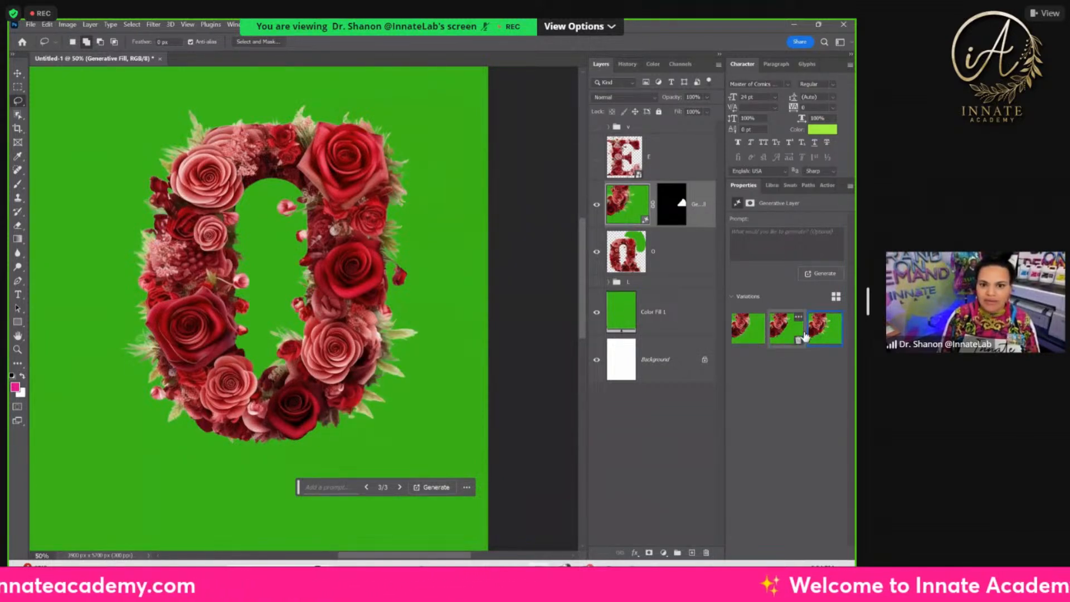
{"action": "left_click", "coordinate": [797, 337]}
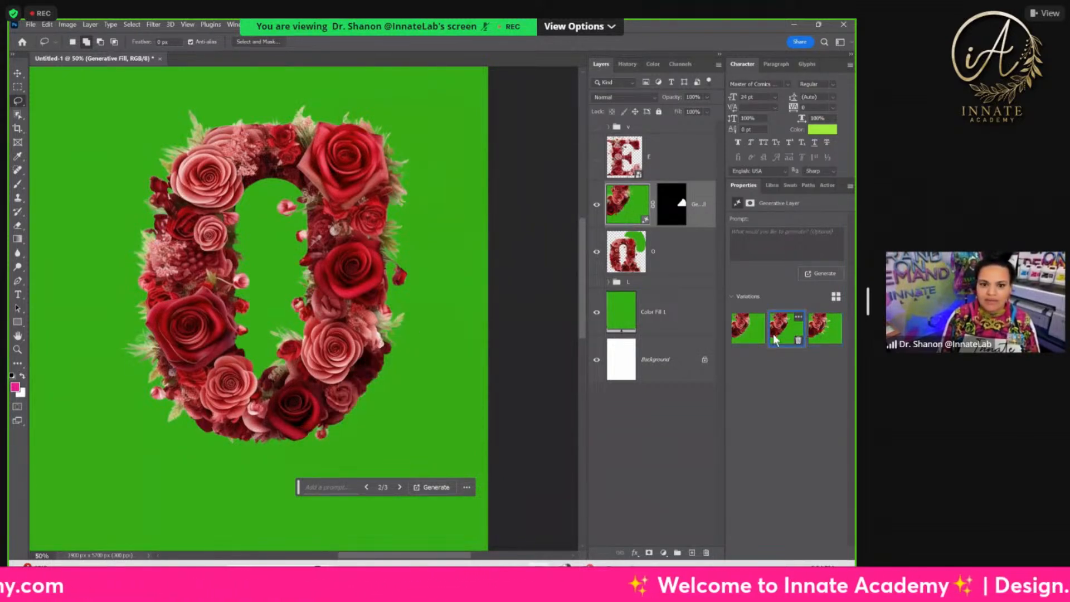
{"action": "left_click", "coordinate": [820, 337]}
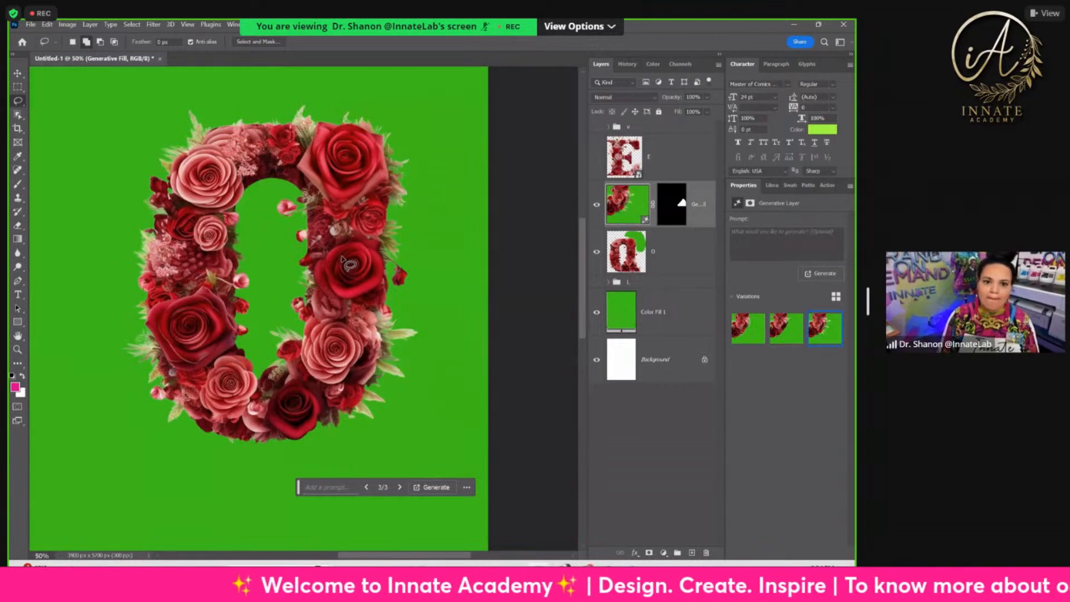
{"action": "right_click", "coordinate": [671, 215]}
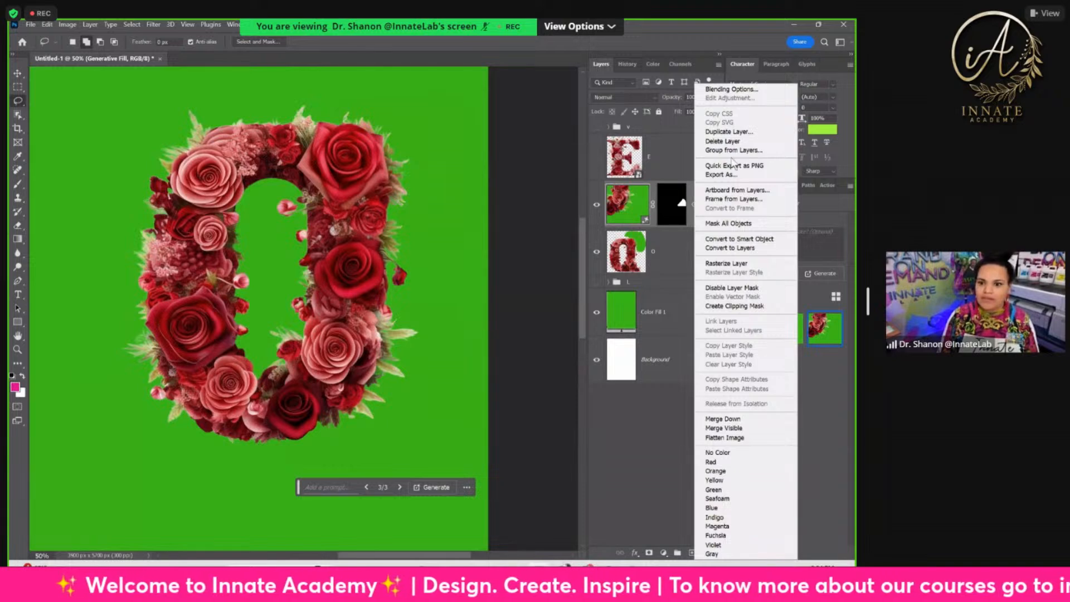
{"action": "left_click", "coordinate": [728, 417]}
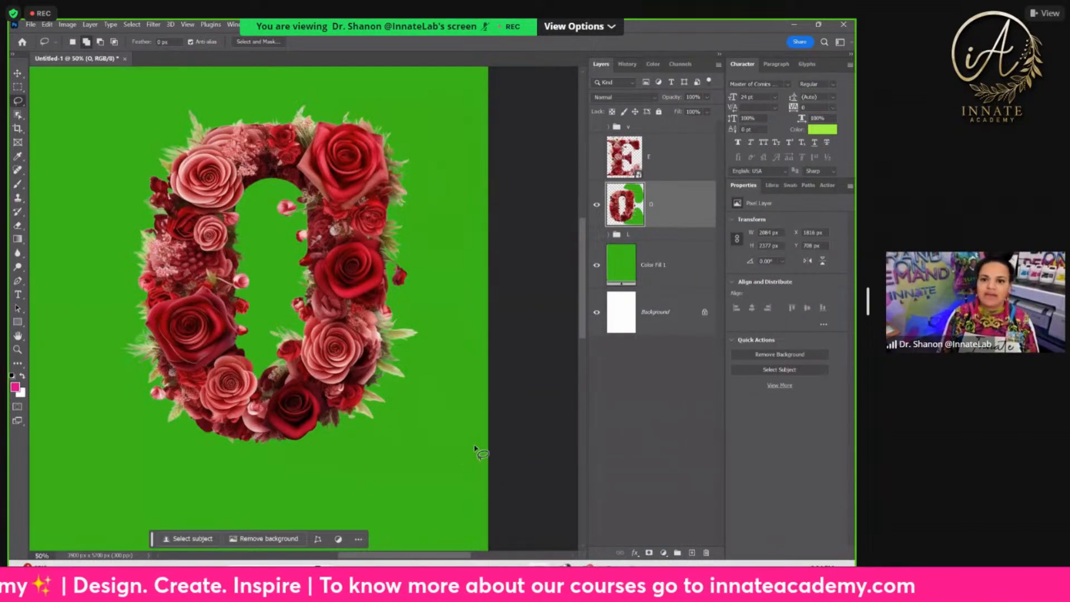
Use Select Subject on the O letter and turn the selection into a layer mask on the O layer
{"action": "left_click", "coordinate": [18, 116]}
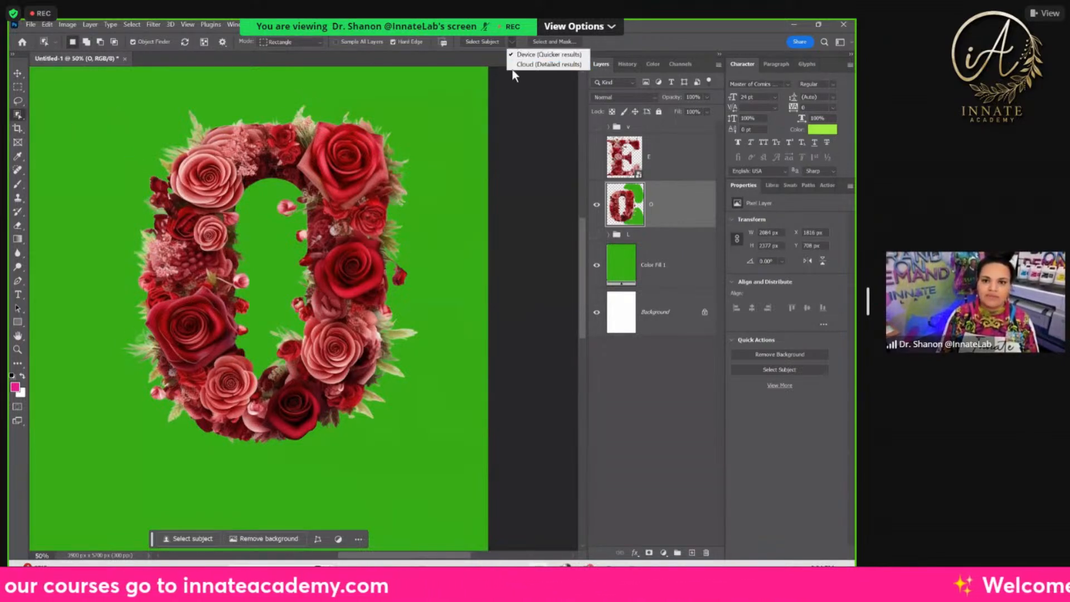
{"action": "left_click", "coordinate": [487, 41]}
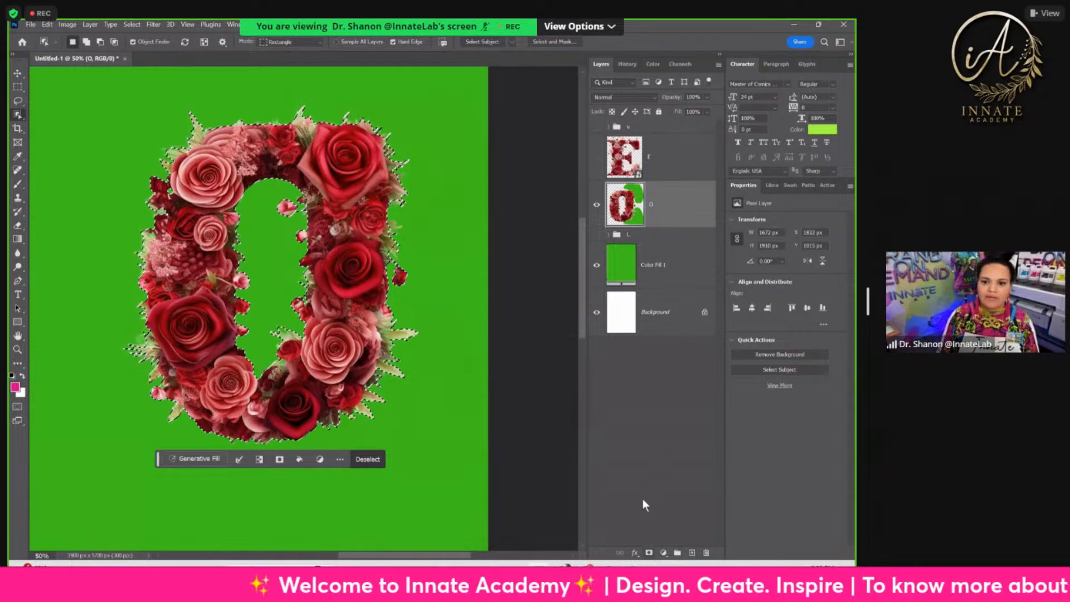
{"action": "left_click", "coordinate": [648, 552]}
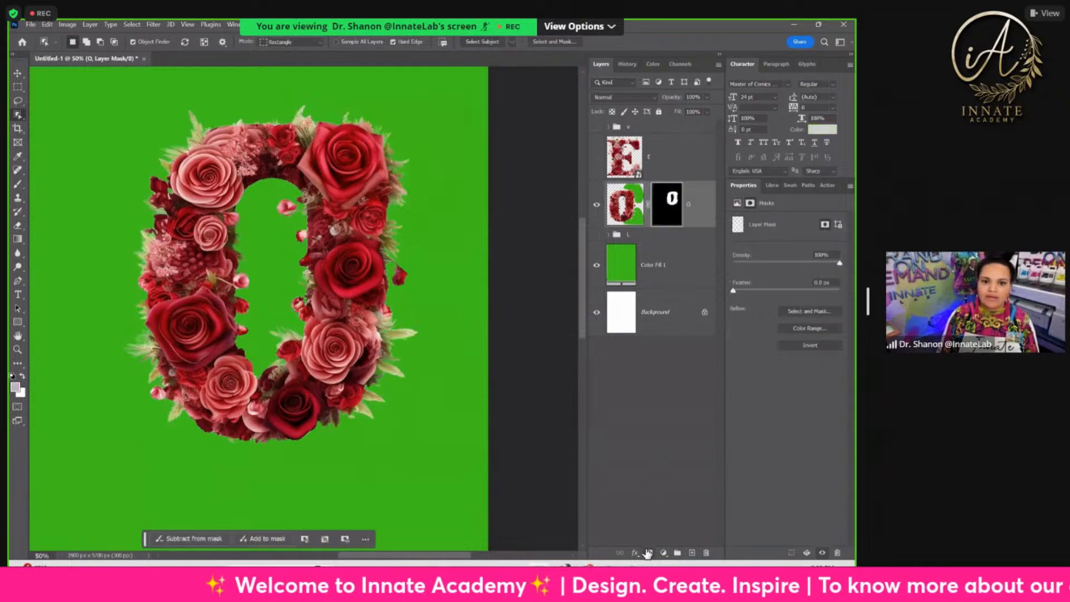
Hide the Color Fill 1 layer, place a visible duplicate of it directly beneath the O layer, and reselect the O layer
{"action": "left_click", "coordinate": [597, 265]}
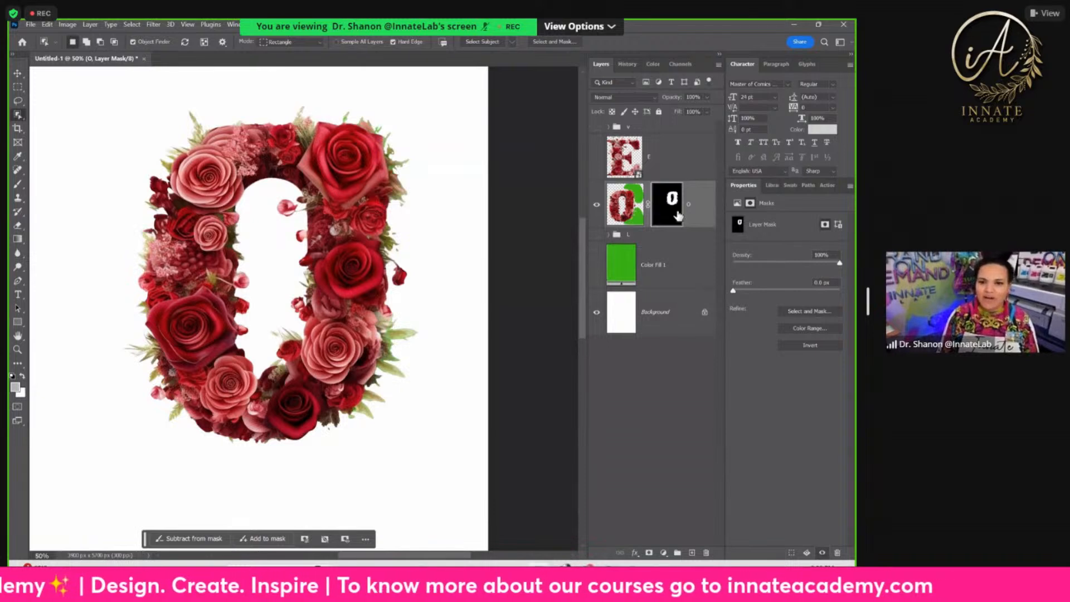
{"action": "left_click", "coordinate": [610, 218]}
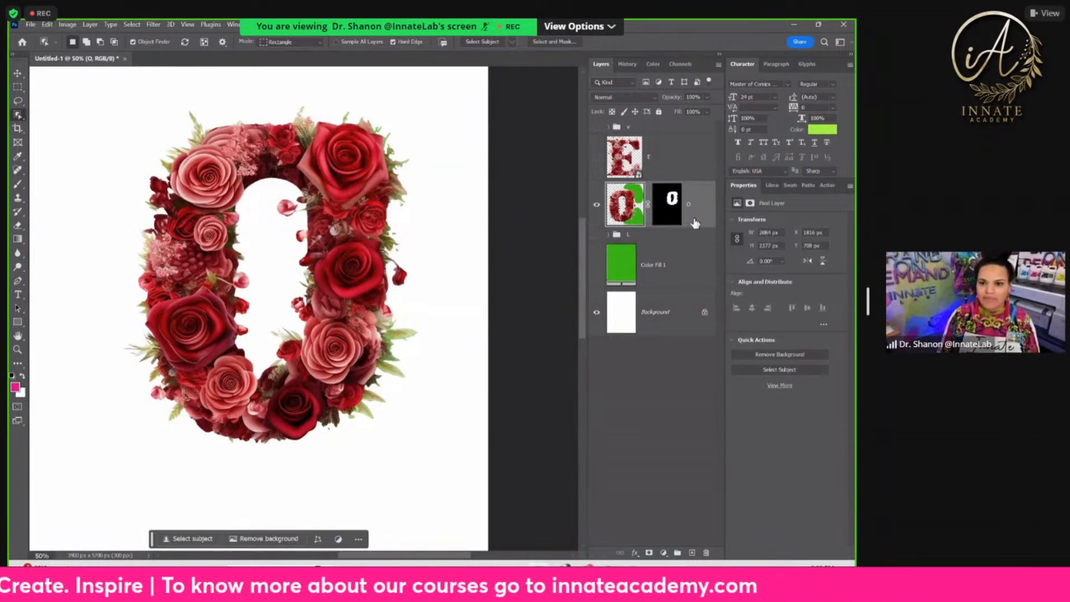
{"action": "left_click", "coordinate": [676, 273]}
{"action": "left_click_drag", "start_coordinate": [677, 270], "coordinate": [677, 226]}
{"action": "left_click", "coordinate": [615, 220]}
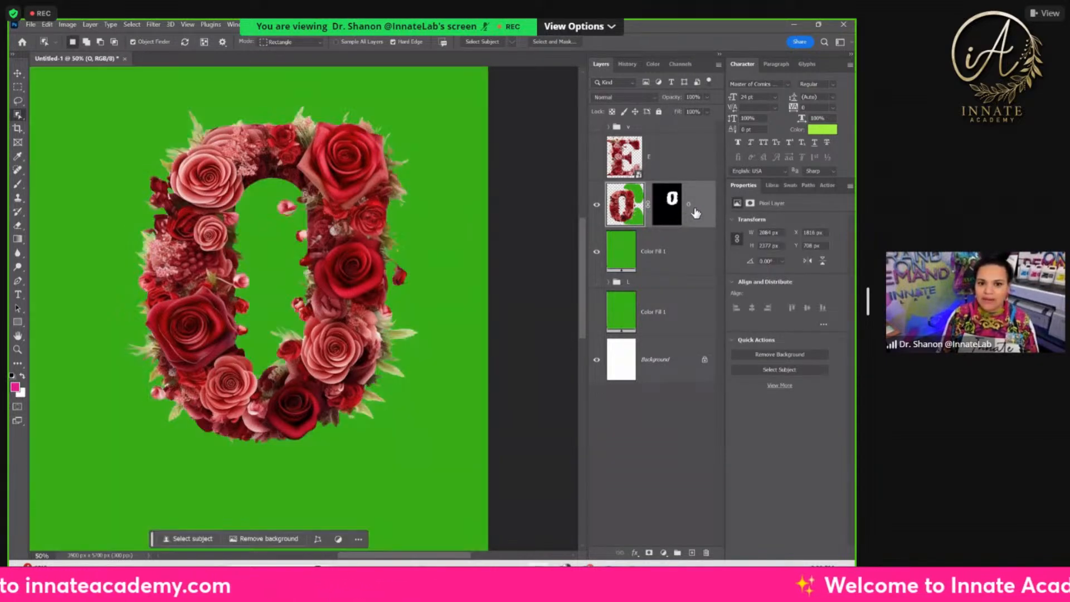
{"action": "right_click", "coordinate": [695, 203]}
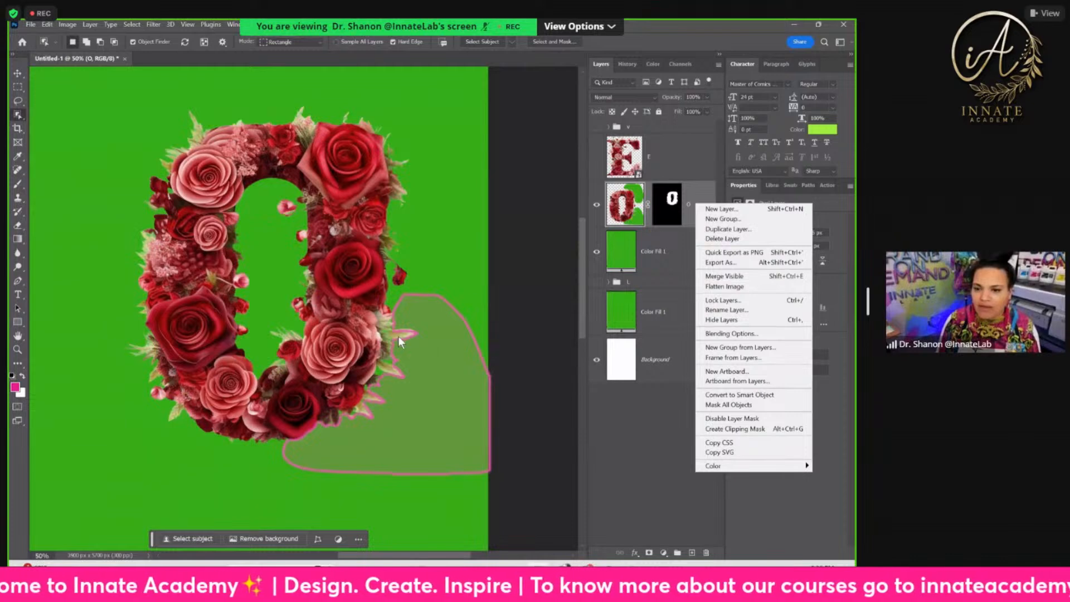
{"action": "left_click", "coordinate": [704, 293]}
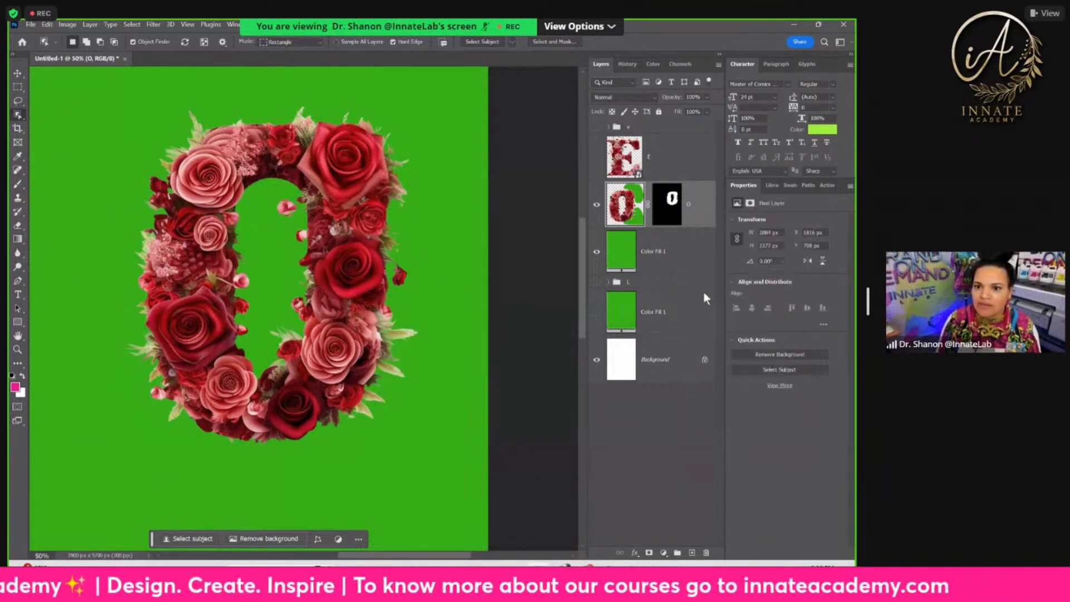
Delete the layer mask from the floral O layer
{"action": "right_click", "coordinate": [692, 206]}
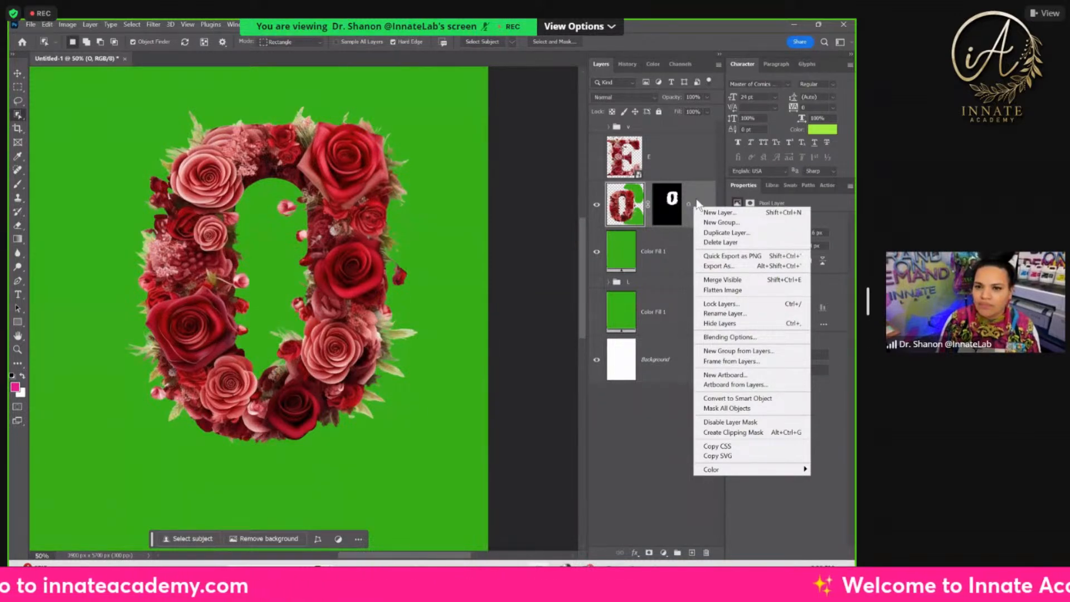
{"action": "left_click", "coordinate": [678, 205]}
{"action": "right_click", "coordinate": [670, 211]}
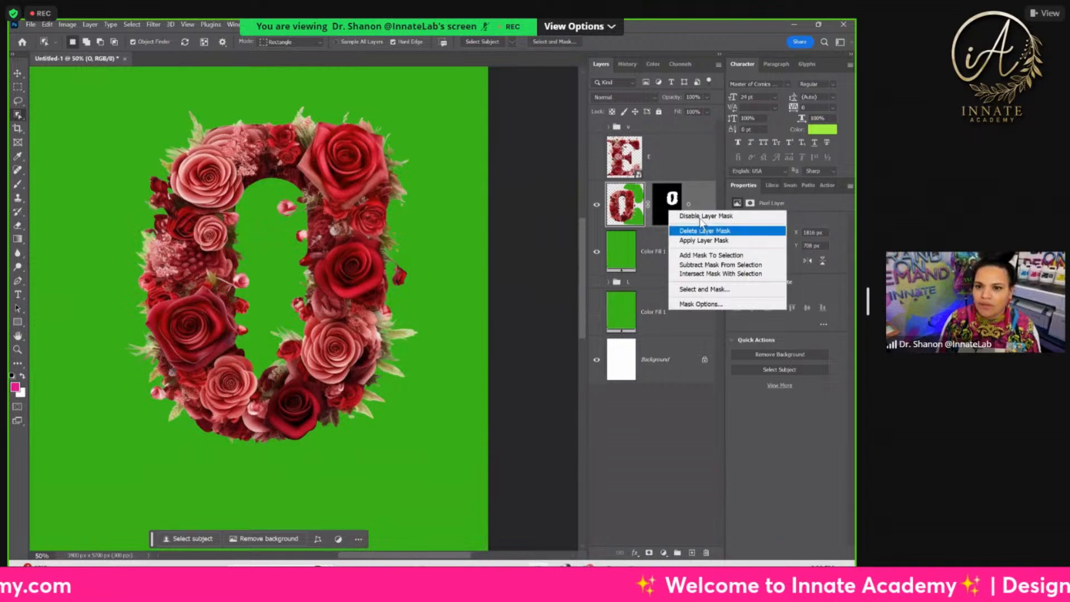
{"action": "left_click", "coordinate": [700, 232]}
{"action": "right_click", "coordinate": [680, 211]}
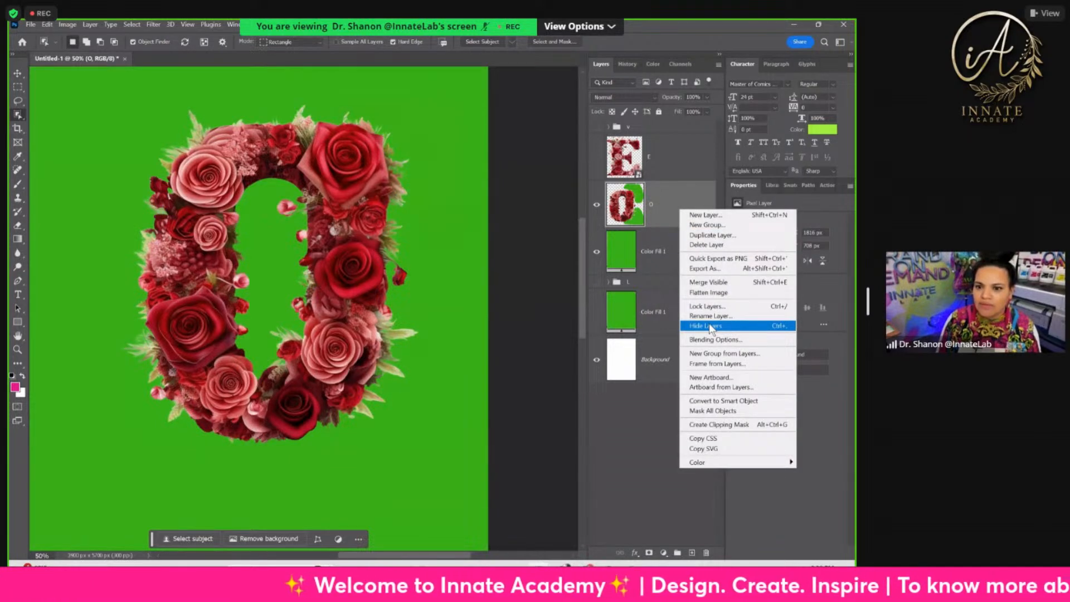
{"action": "left_click", "coordinate": [667, 261]}
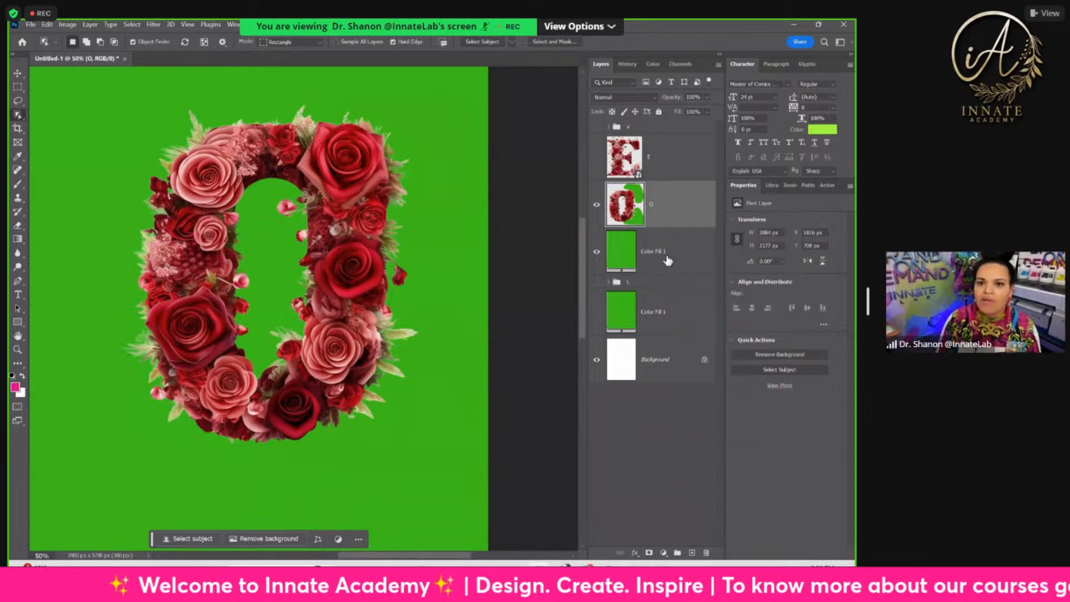
Rasterize the Color Fill 1 layer directly beneath the floral O and merge the O layer down into it
{"action": "left_click", "coordinate": [704, 262]}
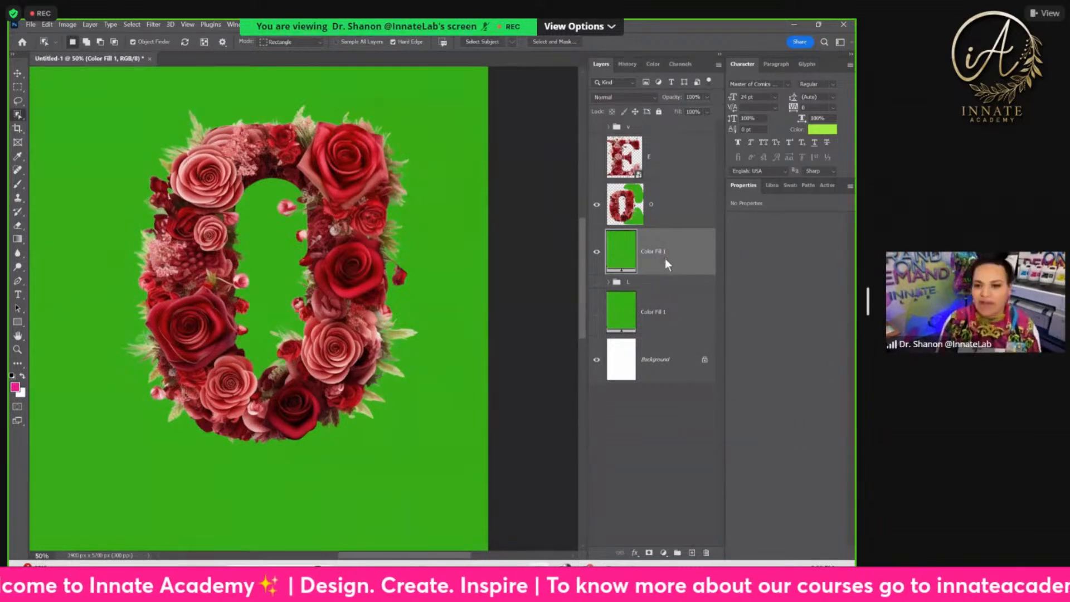
{"action": "right_click", "coordinate": [664, 259]}
{"action": "left_click", "coordinate": [691, 264]}
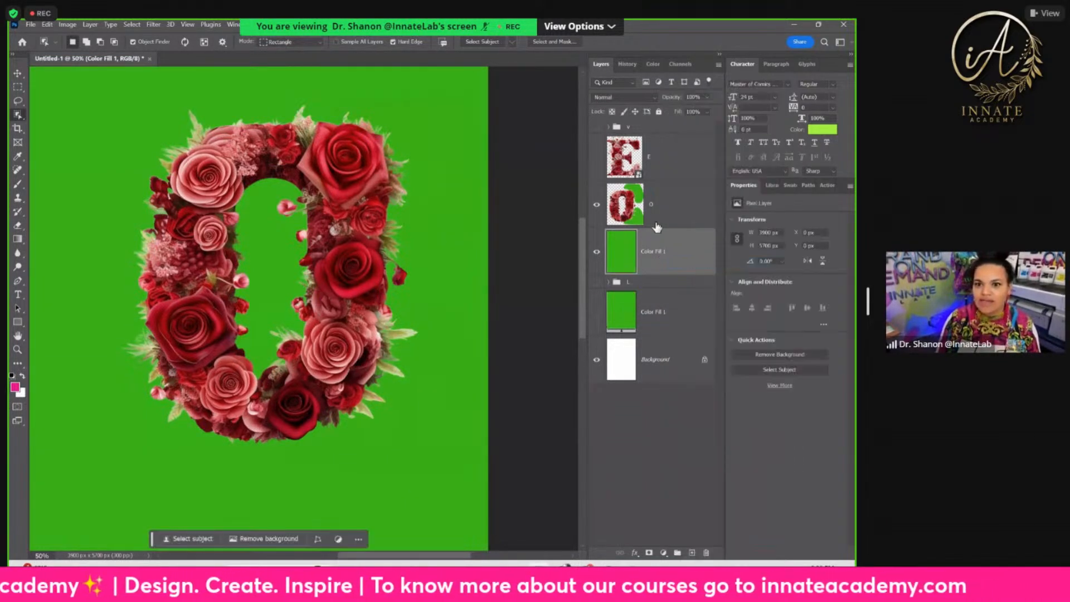
{"action": "right_click", "coordinate": [665, 220]}
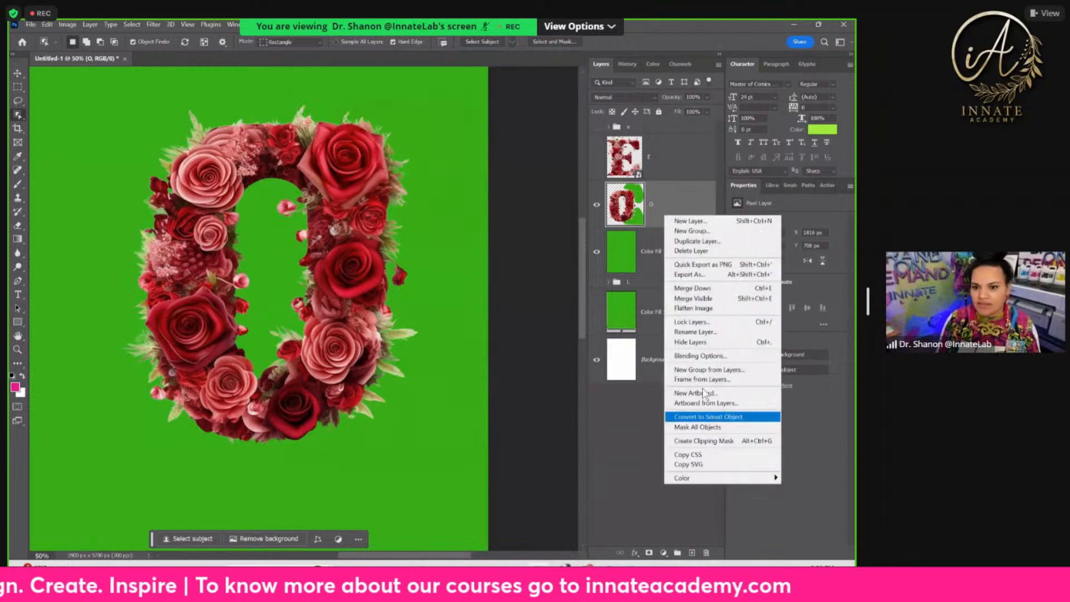
{"action": "left_click", "coordinate": [682, 287]}
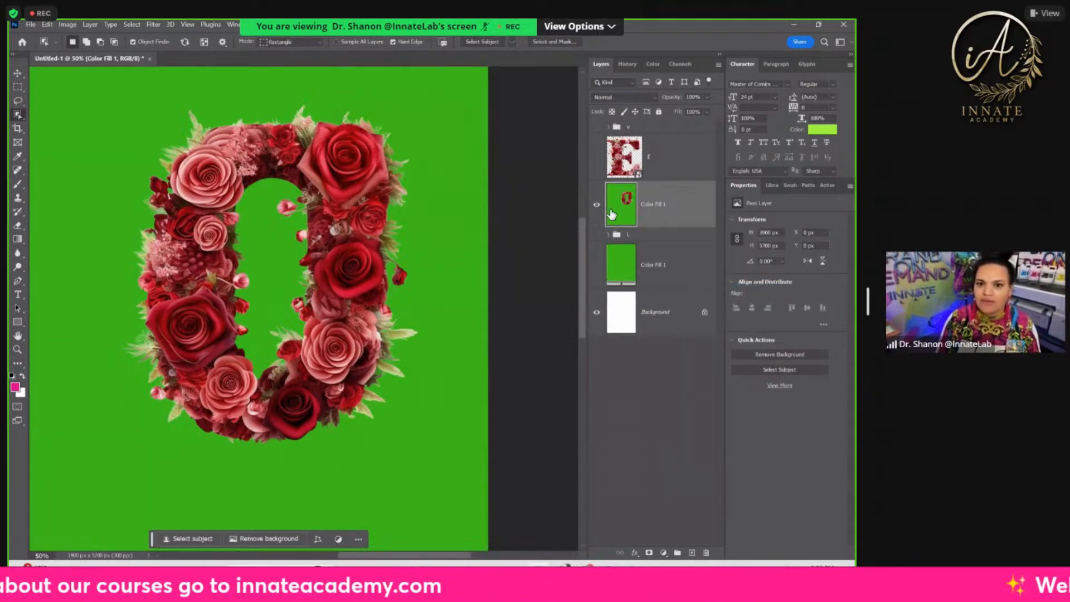
Rename the merged green layer as O
{"action": "right_click", "coordinate": [650, 205]}
{"action": "key", "text": "Escape"}
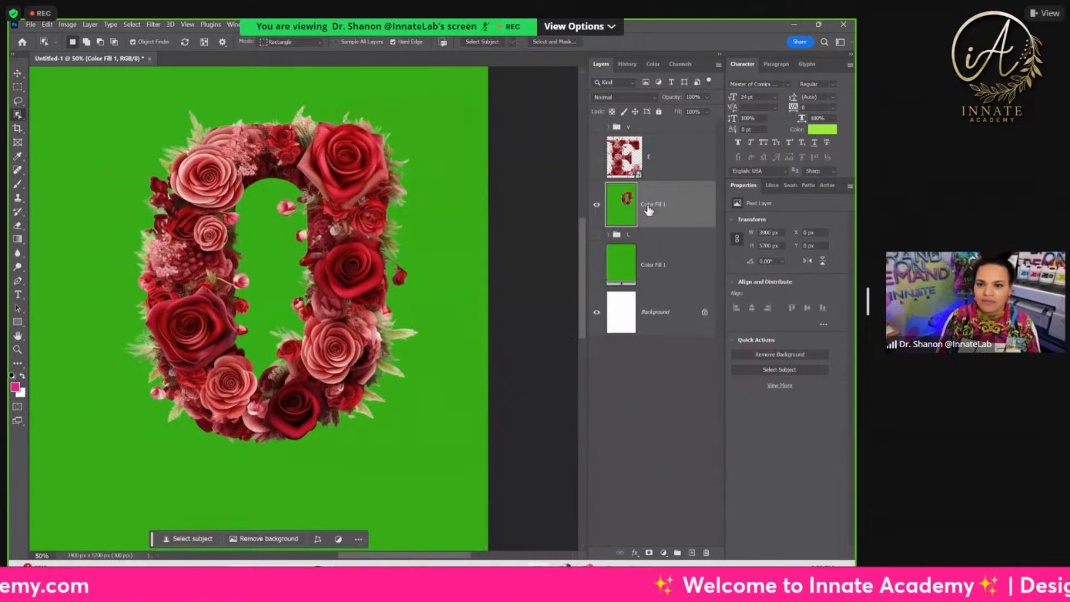
{"action": "double_click", "coordinate": [648, 205]}
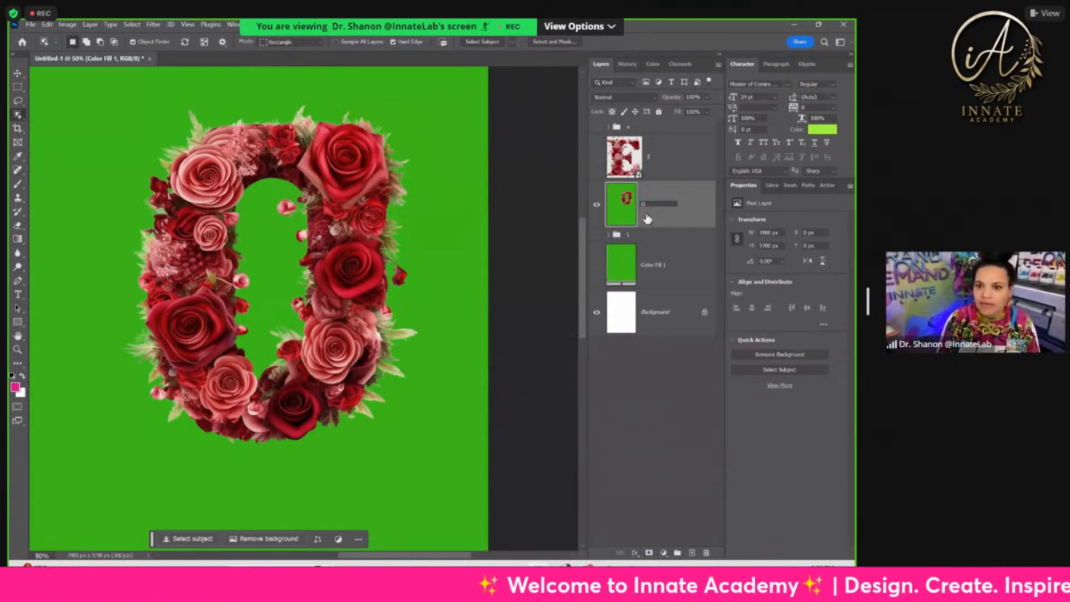
{"action": "key", "text": "Return"}
Quick-export the O layer as a PNG named O-2.png into the Downloads folder
{"action": "right_click", "coordinate": [659, 205]}
{"action": "left_click", "coordinate": [700, 255]}
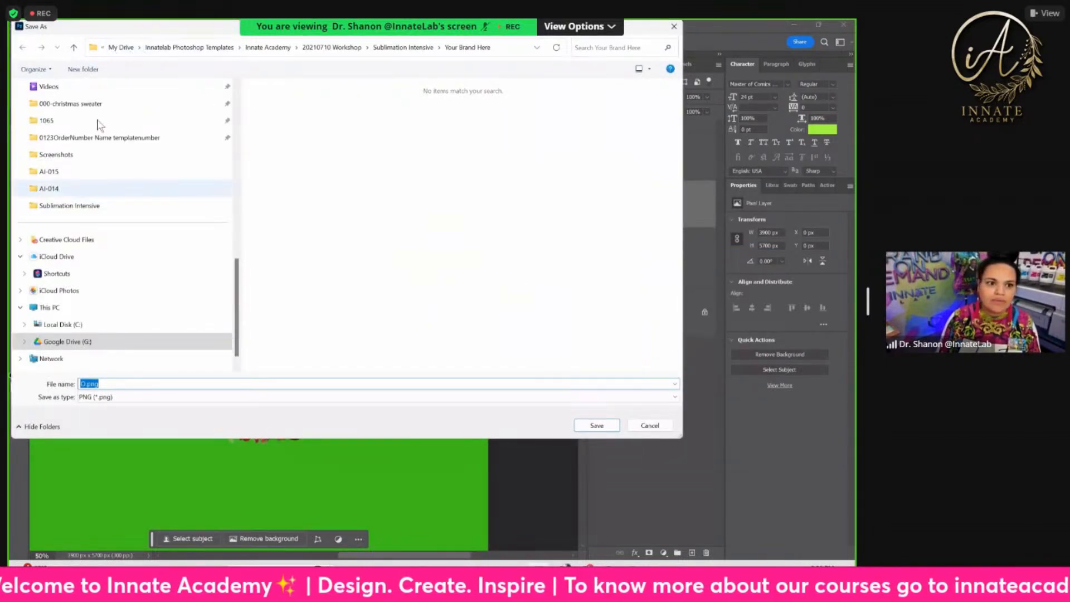
{"action": "scroll", "coordinate": [89, 191], "scroll_direction": "up", "scroll_amount": 5}
{"action": "scroll", "coordinate": [89, 191], "scroll_direction": "down", "scroll_amount": 8}
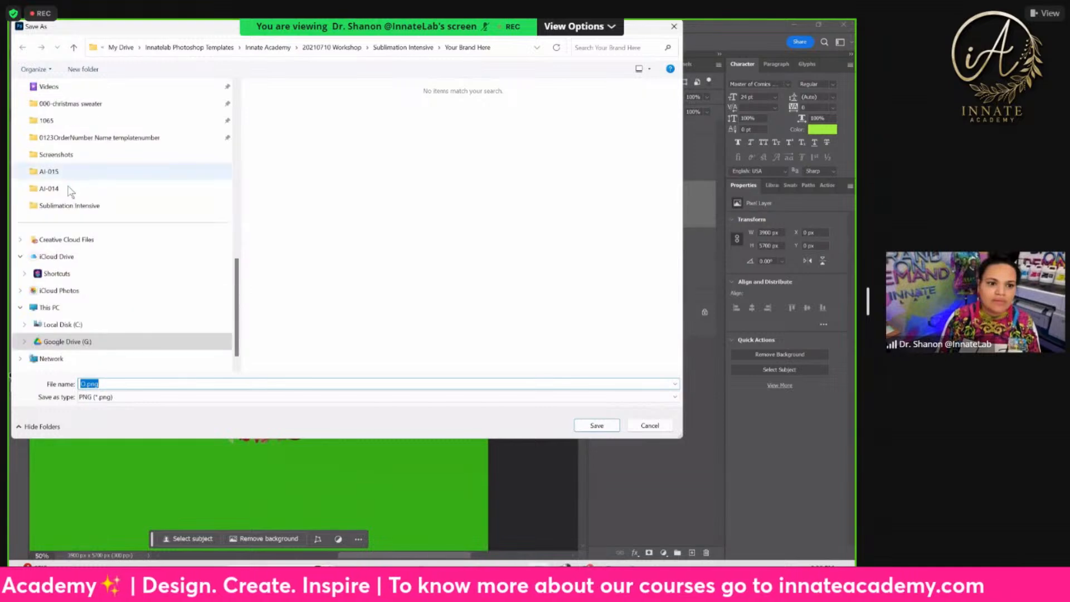
{"action": "scroll", "coordinate": [69, 192], "scroll_direction": "up", "scroll_amount": 10}
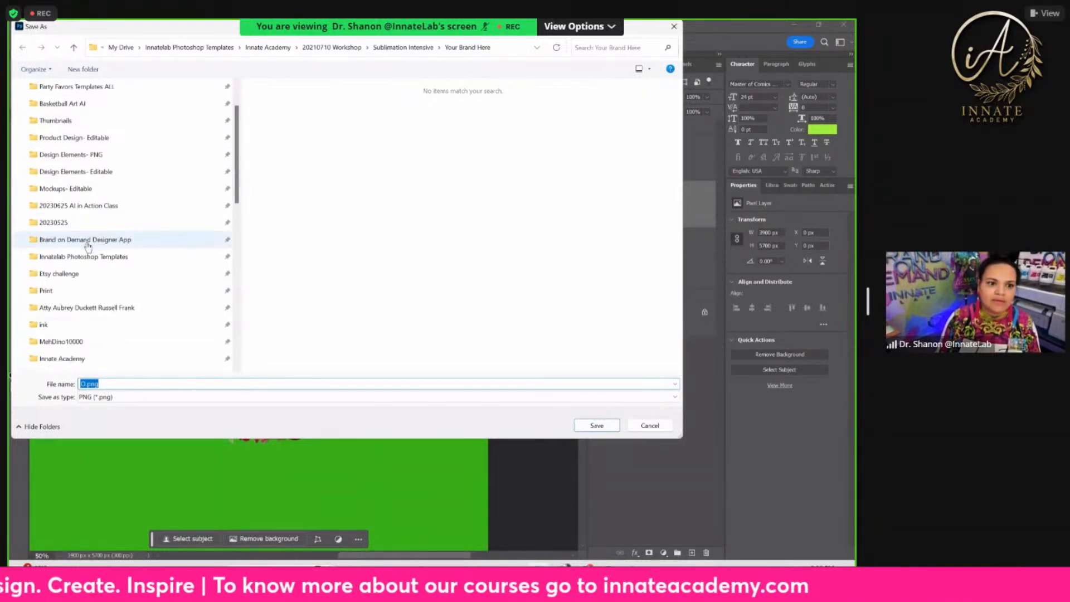
{"action": "left_click", "coordinate": [78, 289]}
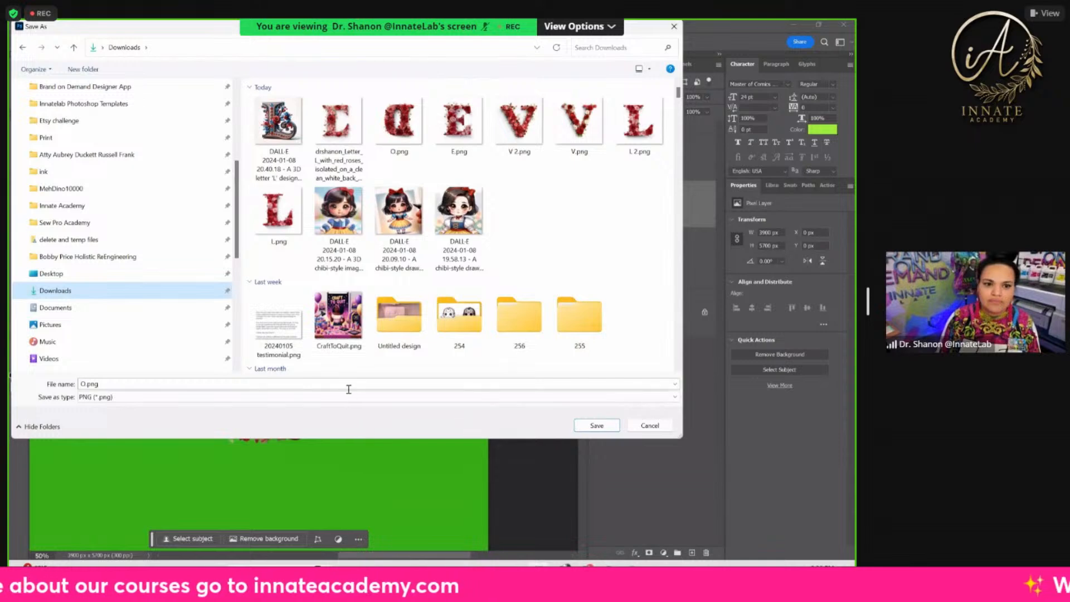
{"action": "double_click", "coordinate": [128, 383]}
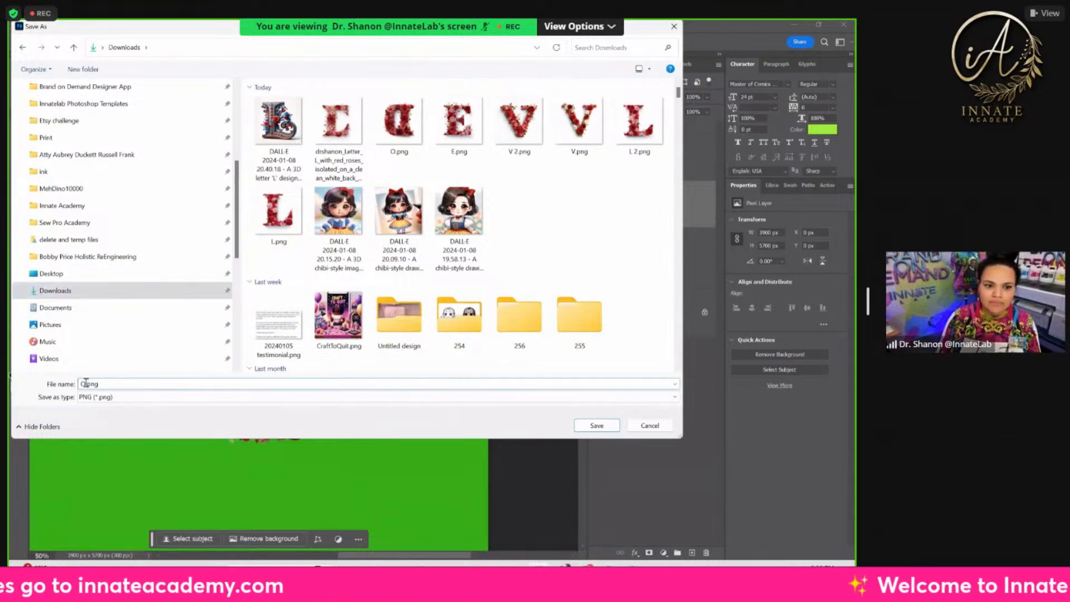
{"action": "key", "text": "Return"}
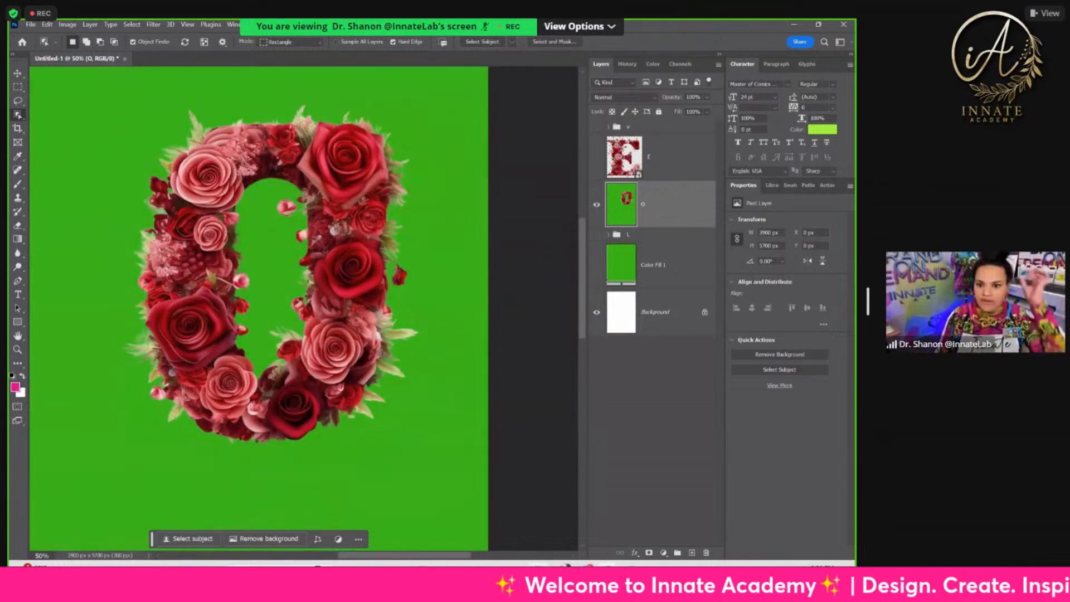
Switch to File Explorer, refresh the Downloads folder and open O-2.png in Photoshop
{"action": "left_click", "coordinate": [655, 572]}
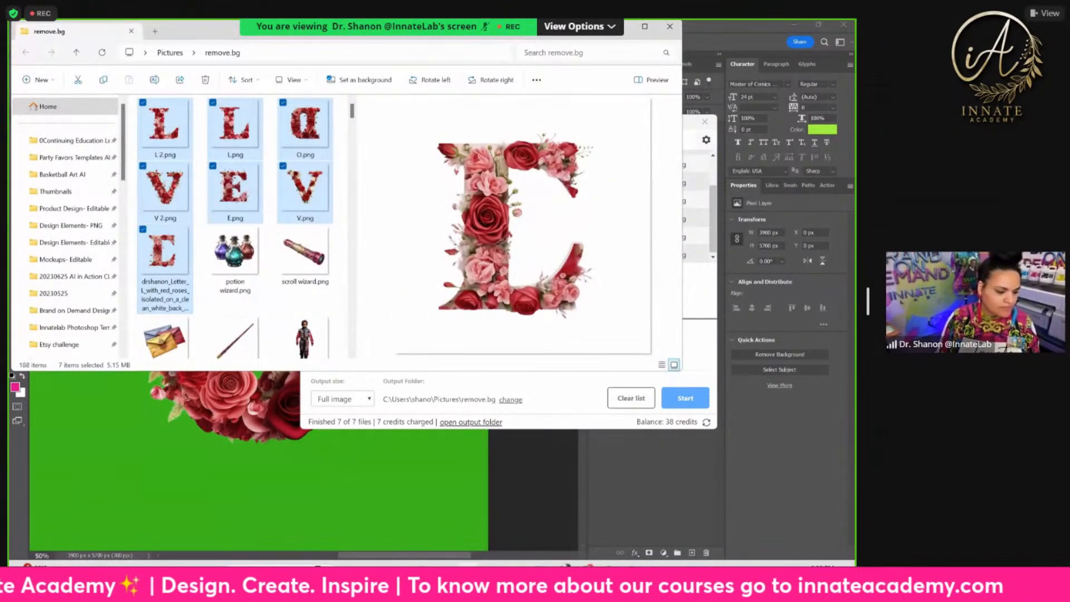
{"action": "key", "text": "alt+Tab"}
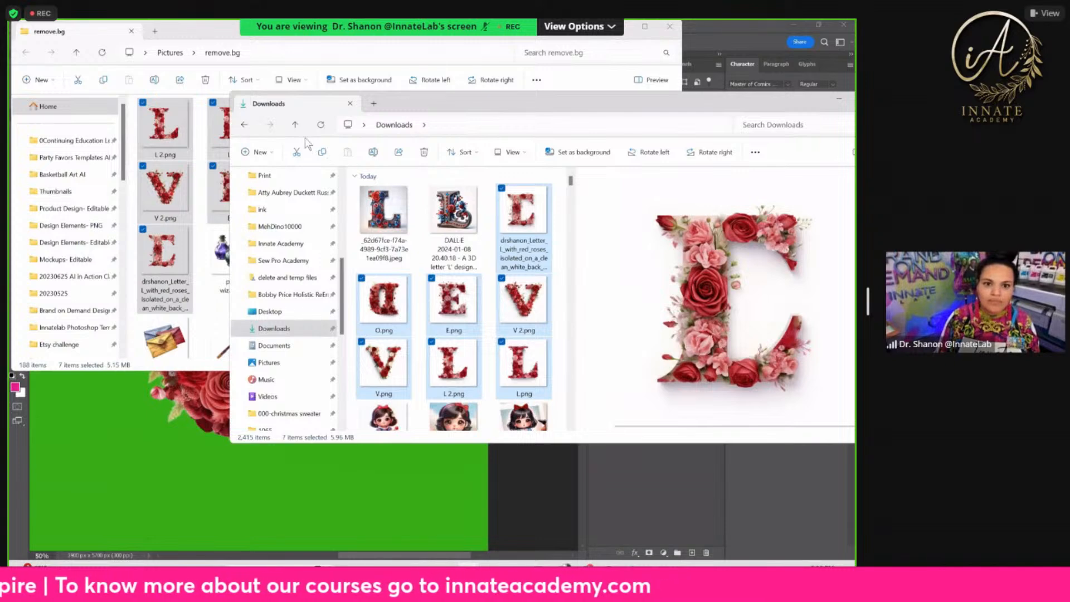
{"action": "left_click", "coordinate": [320, 125]}
{"action": "left_click", "coordinate": [384, 217]}
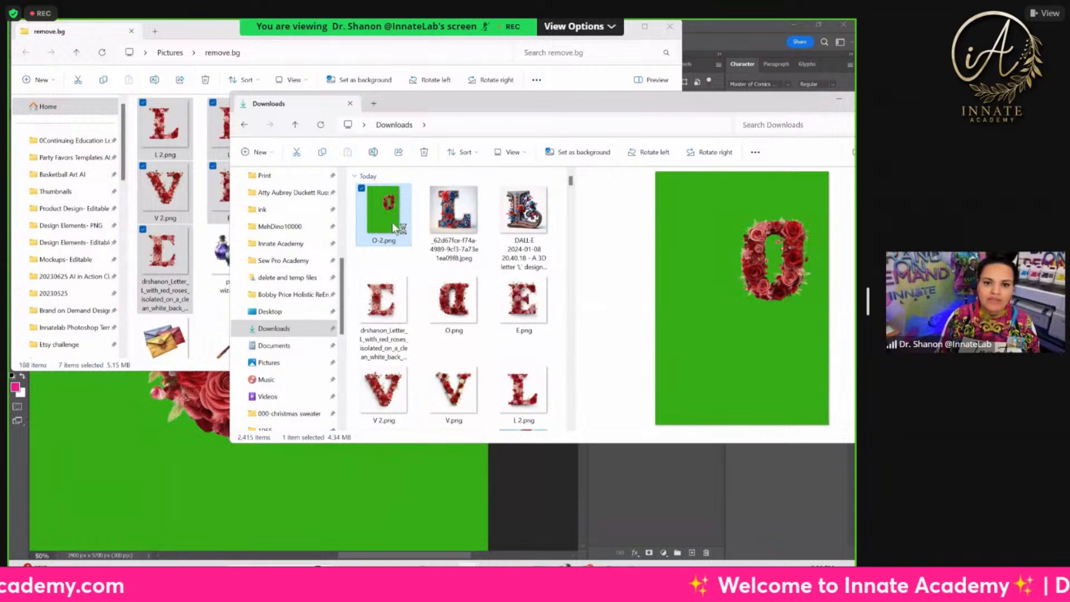
{"action": "double_click", "coordinate": [377, 223]}
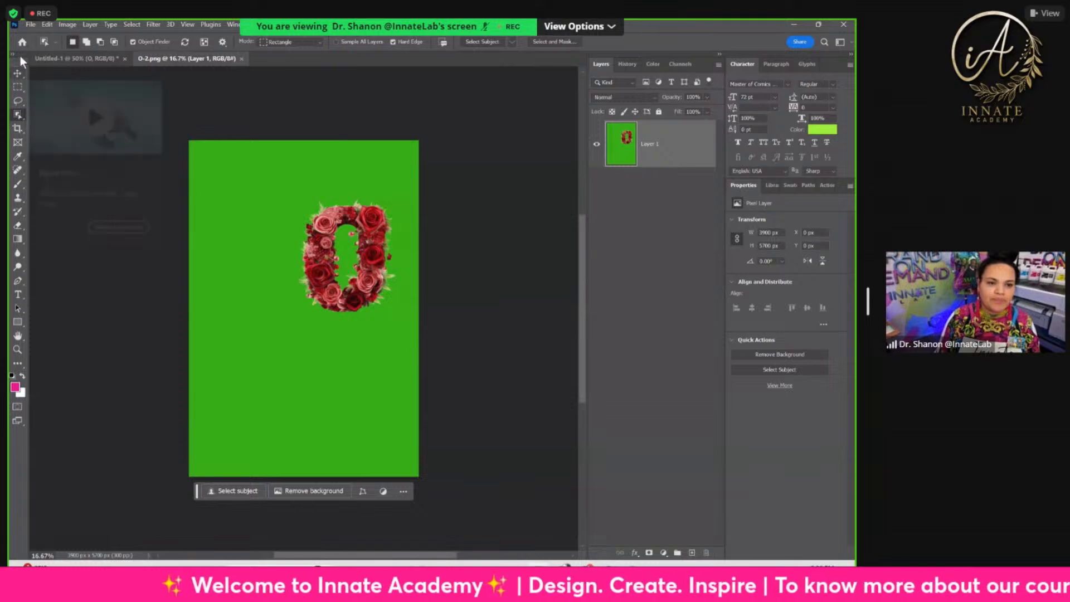
Crop O-2.png closely around the floral letter with no fixed ratio, to about 1764 × 2112 px, and close it with the changes saved
{"action": "left_click", "coordinate": [17, 129]}
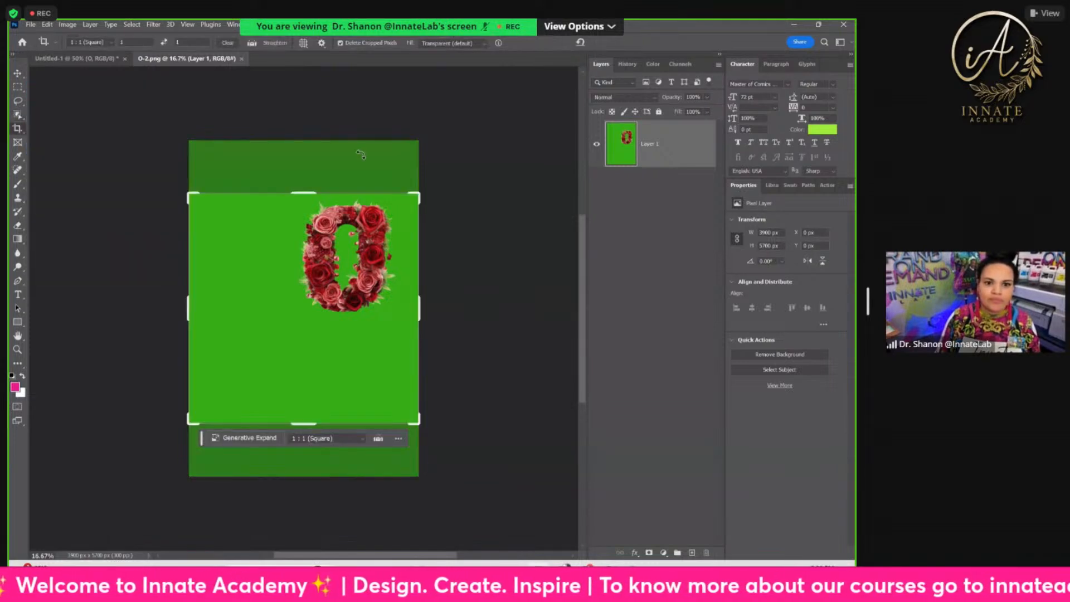
{"action": "left_click", "coordinate": [228, 43]}
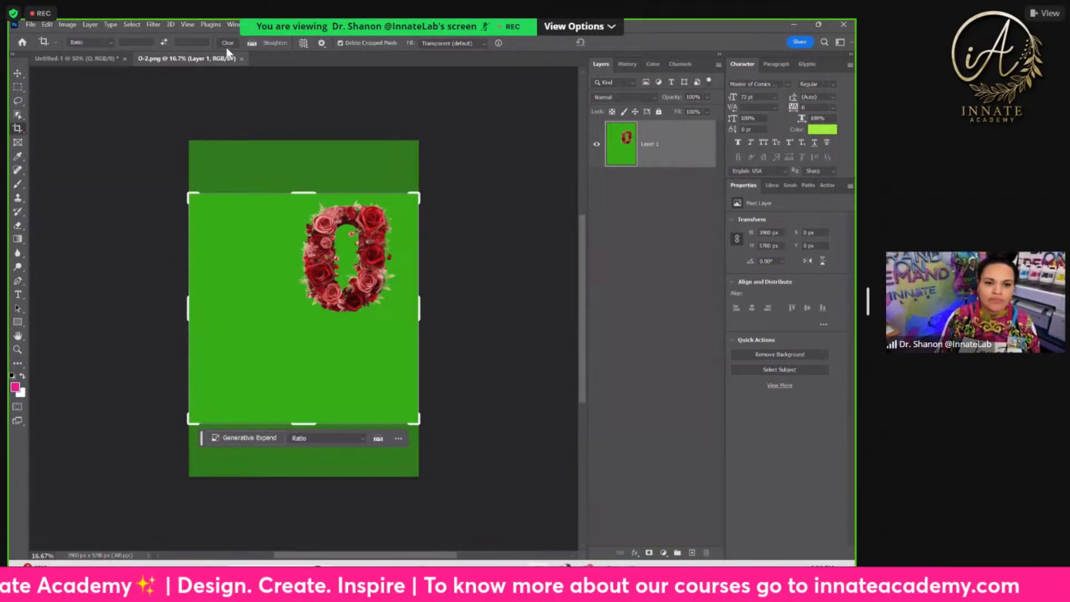
{"action": "left_click_drag", "start_coordinate": [186, 303], "coordinate": [253, 296]}
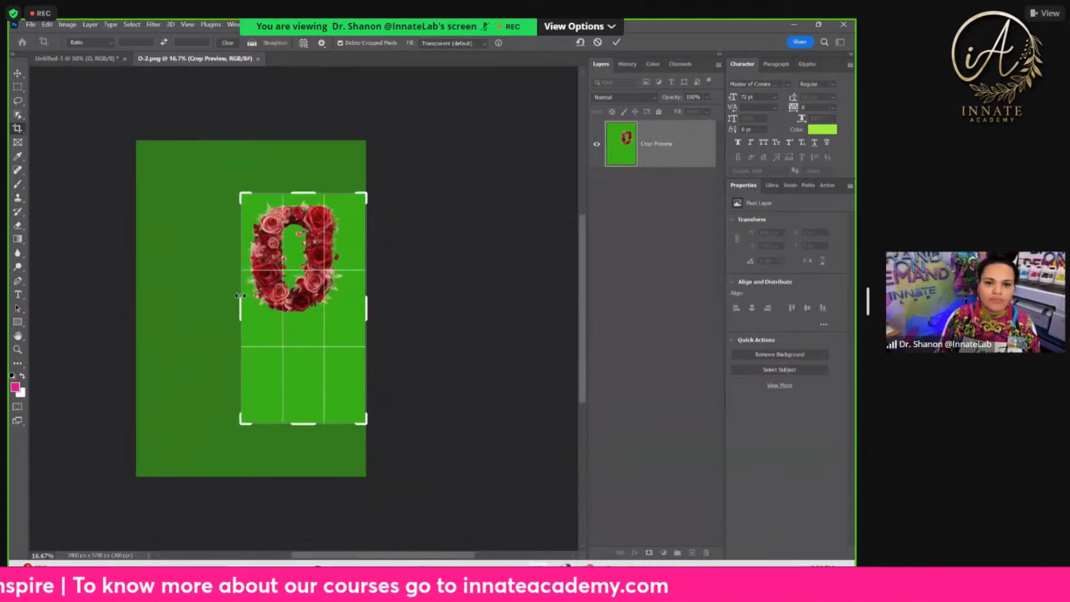
{"action": "left_click_drag", "start_coordinate": [301, 423], "coordinate": [301, 336]}
{"action": "left_click_drag", "start_coordinate": [301, 423], "coordinate": [301, 404]}
{"action": "left_click_drag", "start_coordinate": [362, 309], "coordinate": [355, 308]}
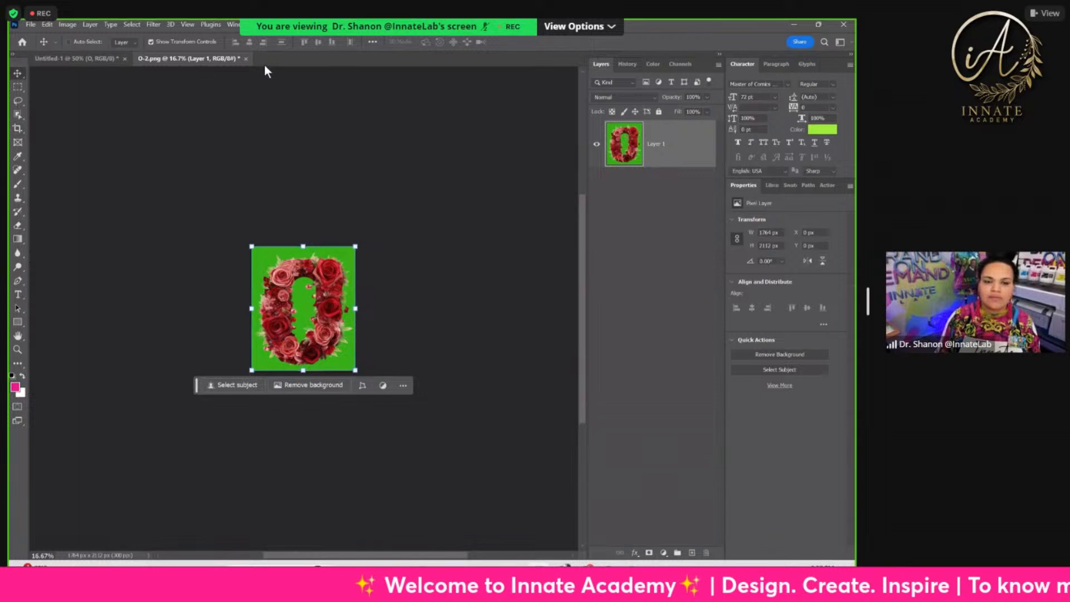
{"action": "left_click", "coordinate": [246, 57]}
{"action": "left_click", "coordinate": [415, 233]}
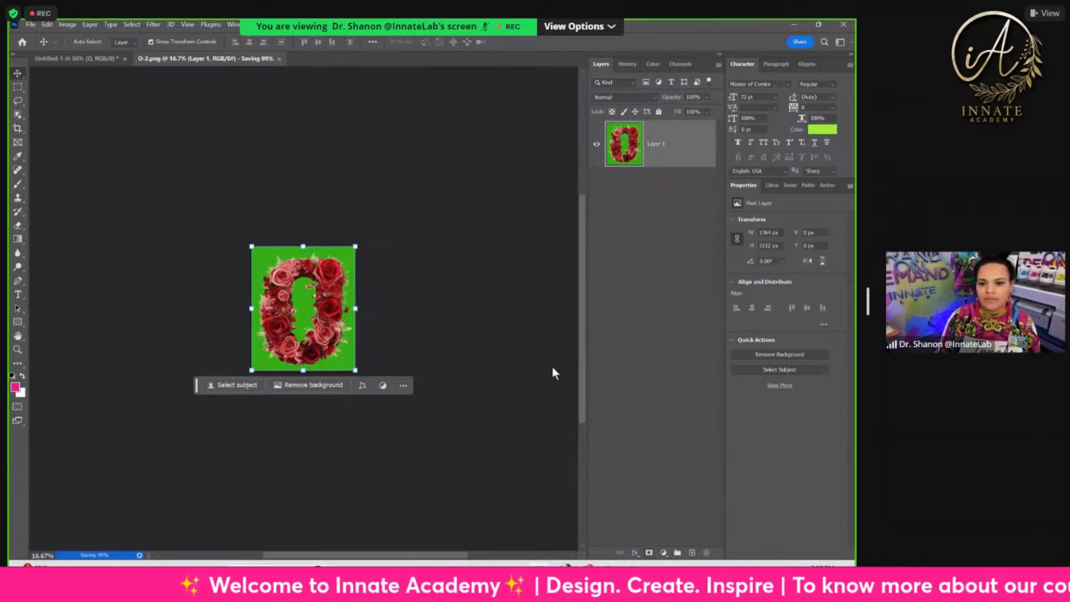
Add the cropped O-2.png from the Downloads folder to remove.bg for Windows to give it a transparent background
{"action": "left_click", "coordinate": [640, 570]}
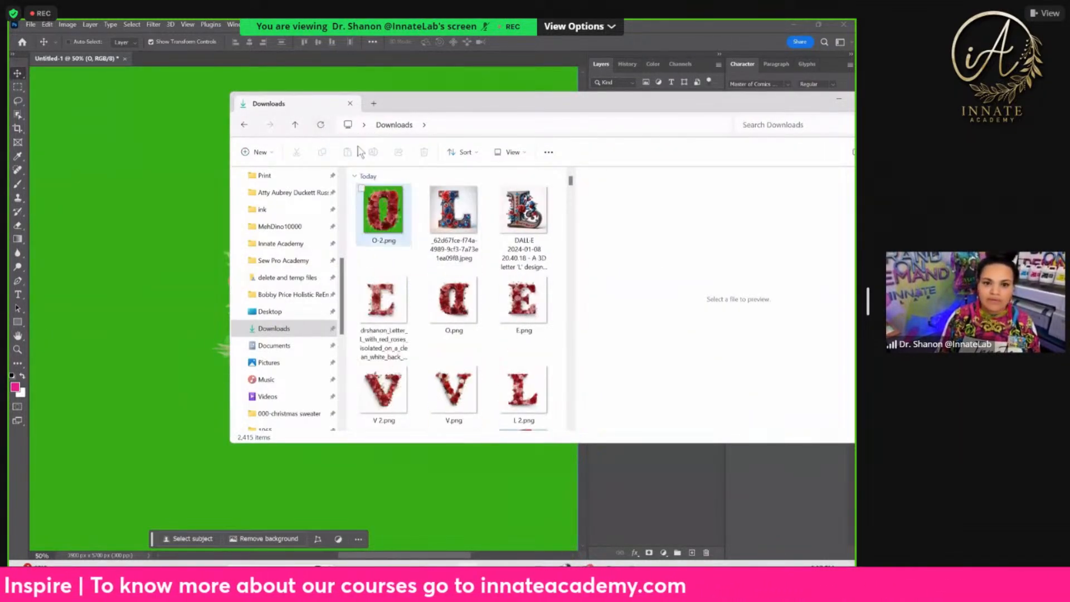
{"action": "left_click", "coordinate": [380, 222]}
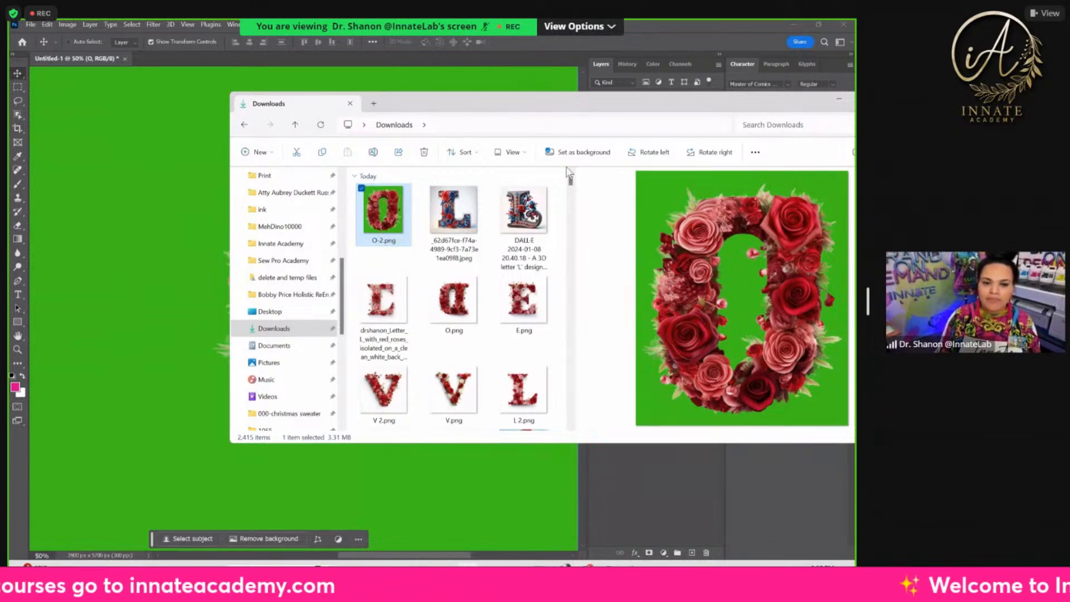
{"action": "left_click_drag", "start_coordinate": [474, 103], "coordinate": [695, 185]}
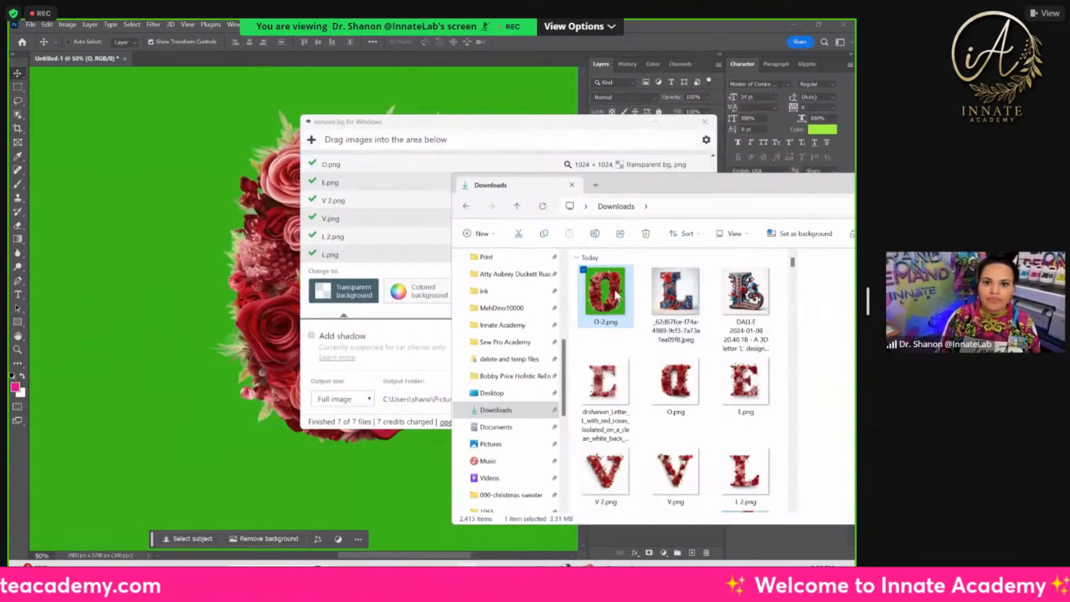
{"action": "left_click_drag", "start_coordinate": [610, 292], "coordinate": [421, 239]}
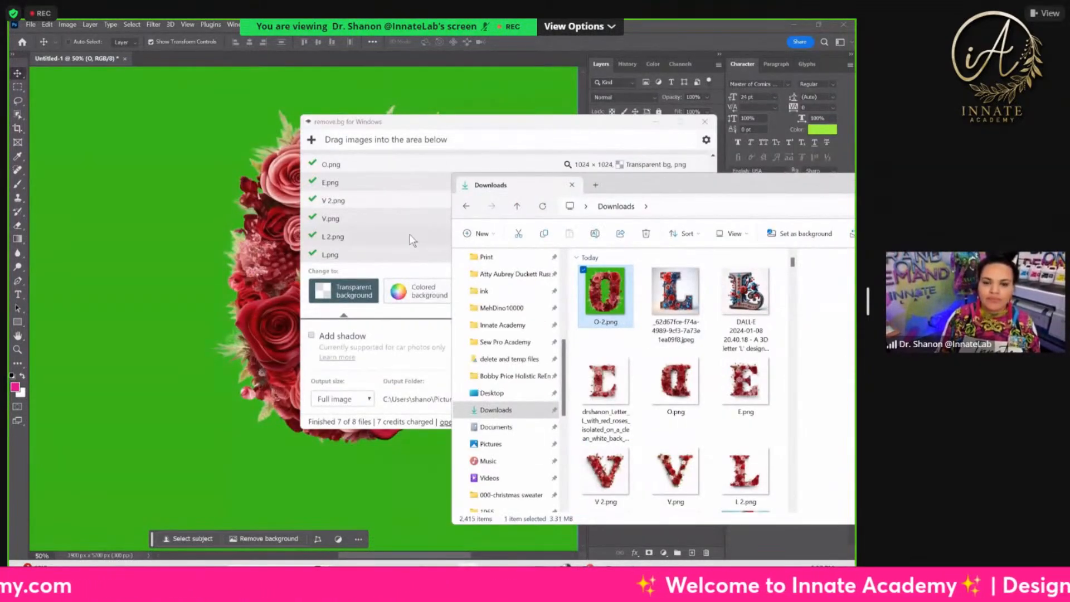
{"action": "left_click", "coordinate": [470, 129]}
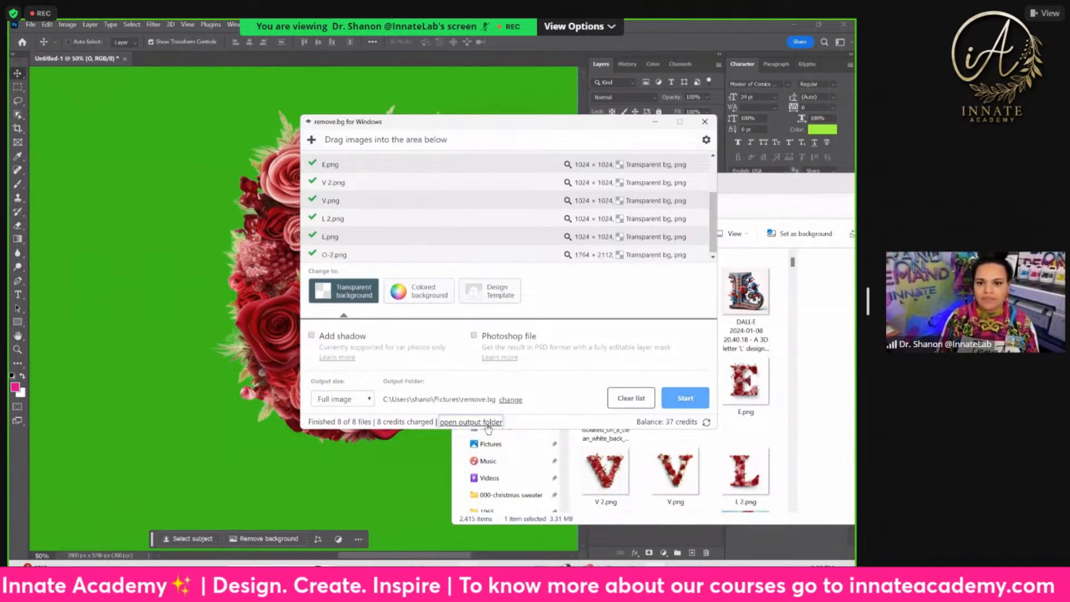
Close the Downloads window and minimize remove.bg to return to the Untitled-1 document
{"action": "left_click", "coordinate": [750, 196]}
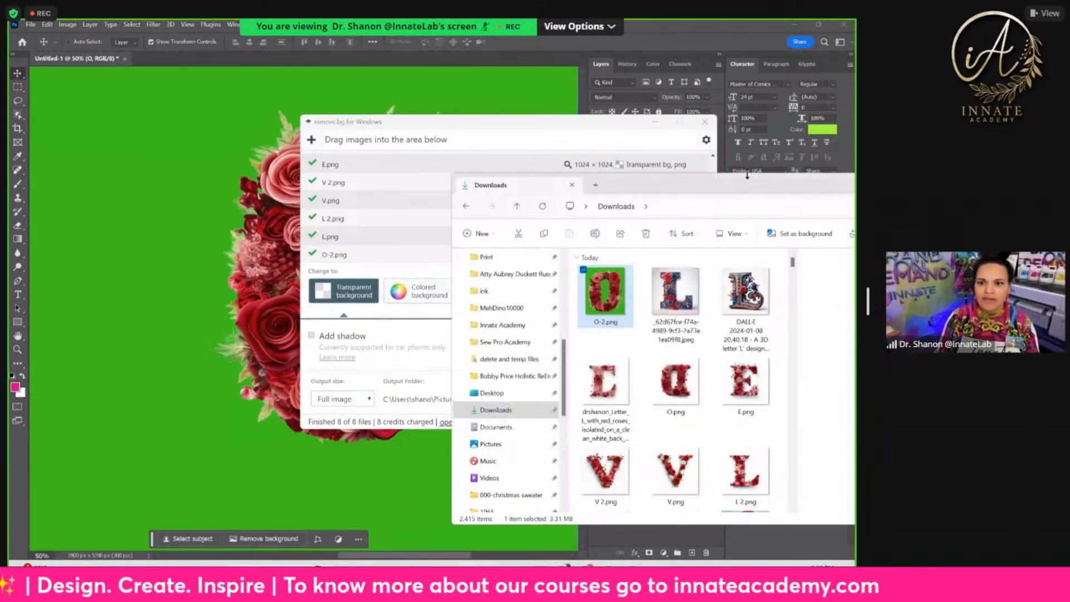
{"action": "left_click_drag", "start_coordinate": [642, 176], "coordinate": [296, 167]}
{"action": "left_click", "coordinate": [741, 162]}
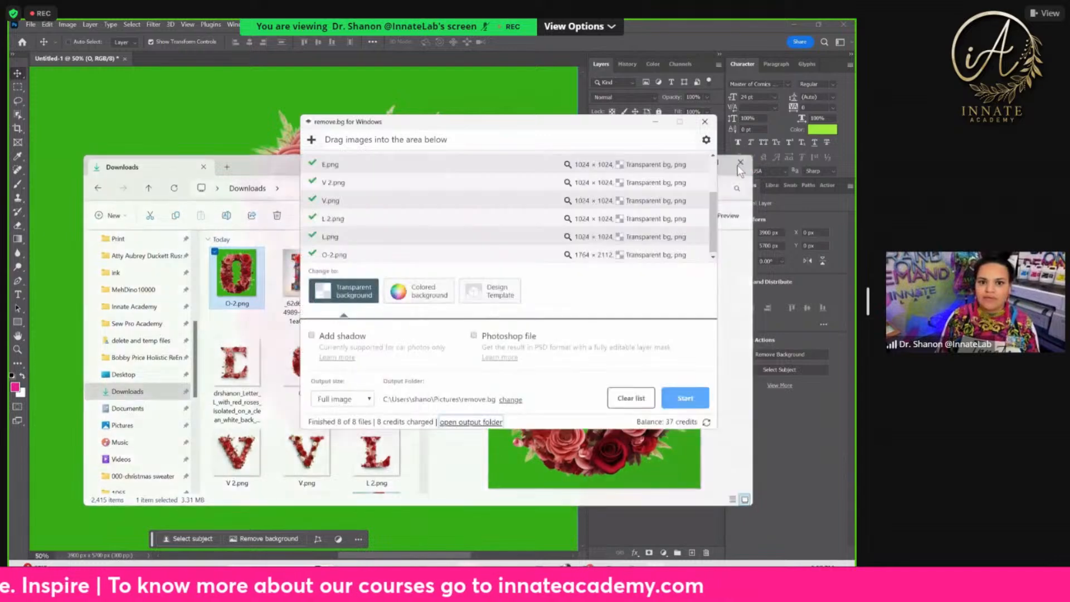
{"action": "left_click_drag", "start_coordinate": [614, 117], "coordinate": [570, 119]}
{"action": "left_click", "coordinate": [660, 125]}
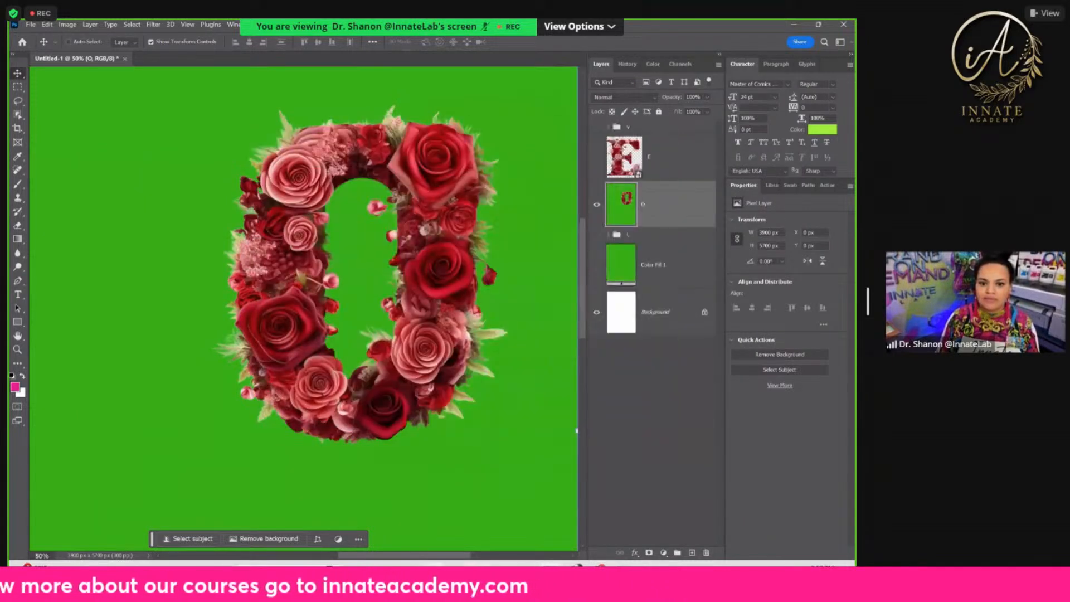
Place O-2.png from the Pictures > remove.bg folder into the Untitled-1 document
{"action": "key", "text": "alt+Tab"}
{"action": "left_click", "coordinate": [171, 144]}
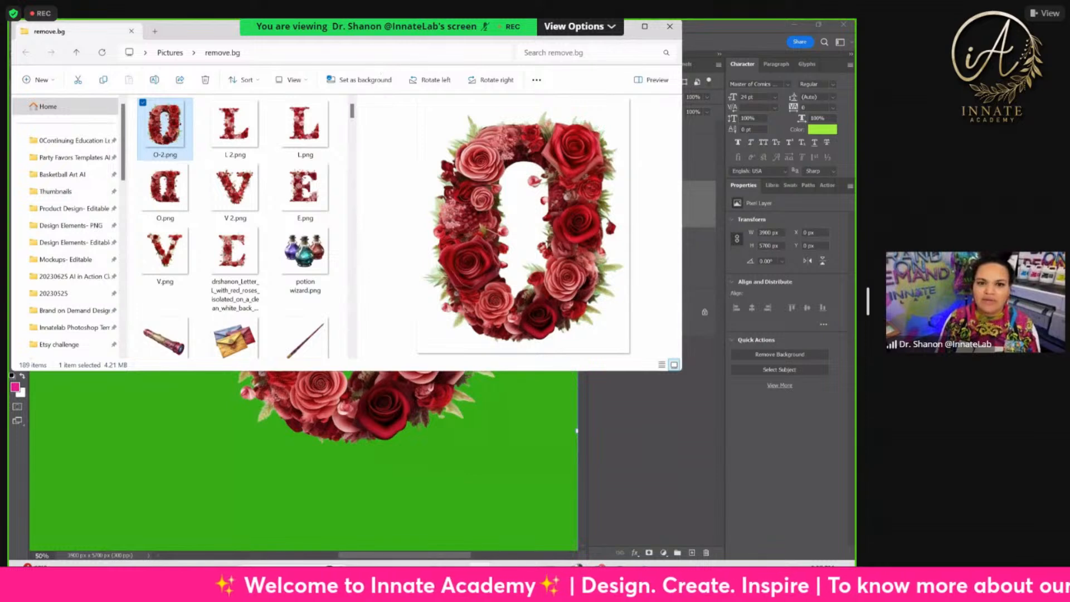
{"action": "left_click_drag", "start_coordinate": [385, 31], "coordinate": [734, 97]}
{"action": "left_click_drag", "start_coordinate": [507, 208], "coordinate": [185, 253]}
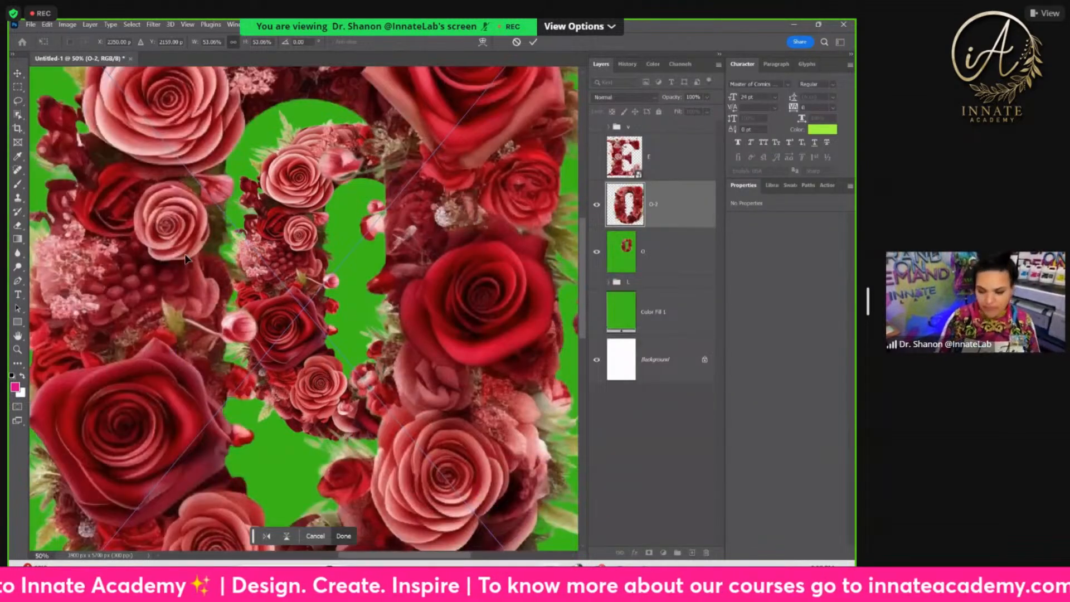
Scale the placed O-2 to about 24.5%, position it over the existing O and commit the placement
{"action": "key", "text": "ctrl+minus"}
{"action": "key", "text": "ctrl+minus"}
{"action": "key", "text": "ctrl+minus"}
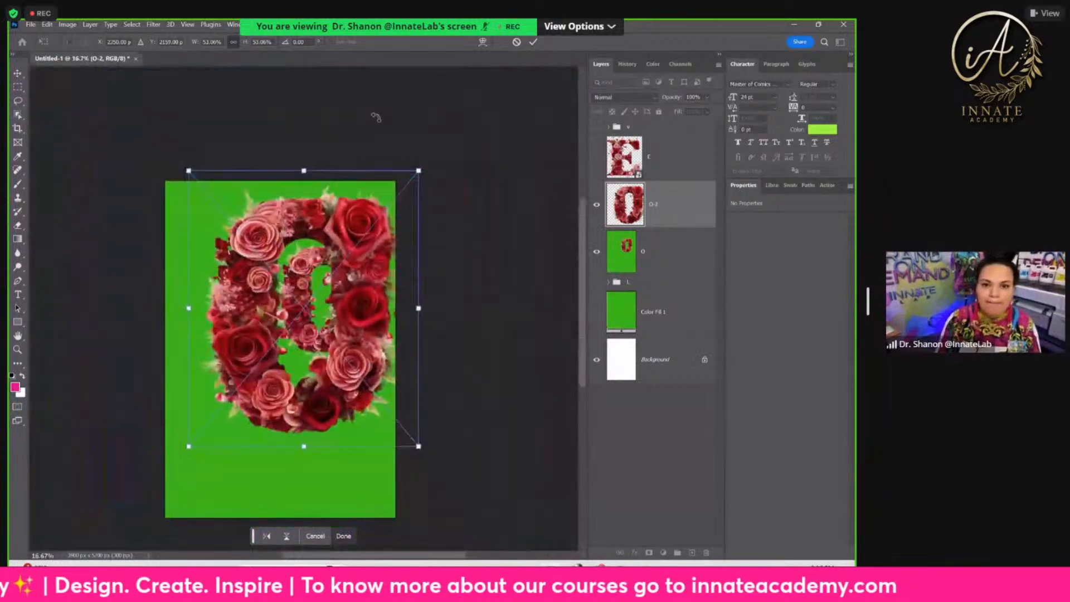
{"action": "left_click_drag", "start_coordinate": [424, 176], "coordinate": [293, 322]}
{"action": "left_click_drag", "start_coordinate": [259, 390], "coordinate": [342, 301]}
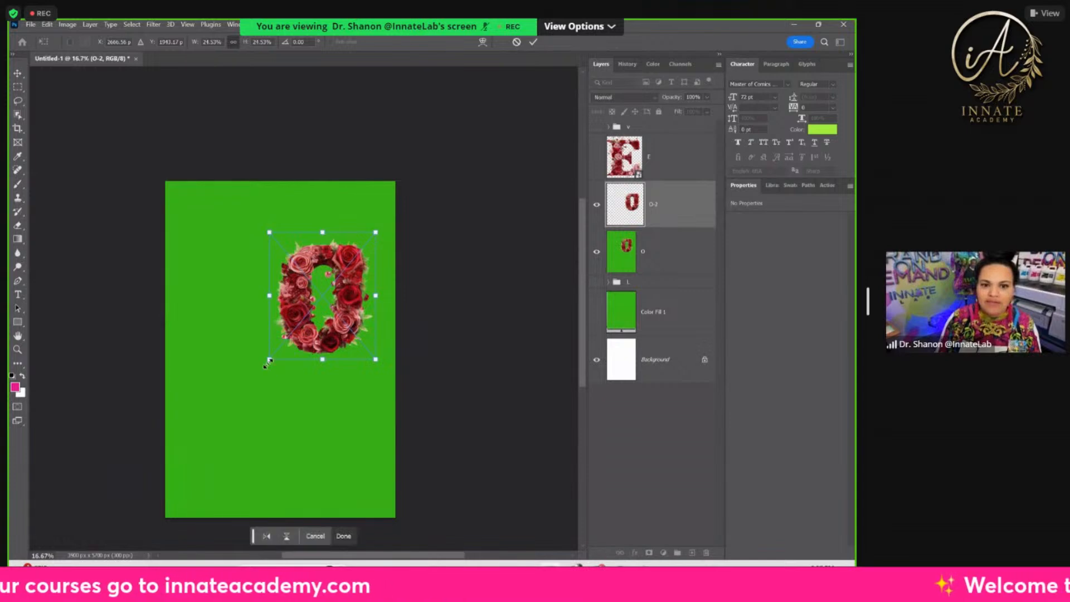
{"action": "left_click", "coordinate": [634, 358]}
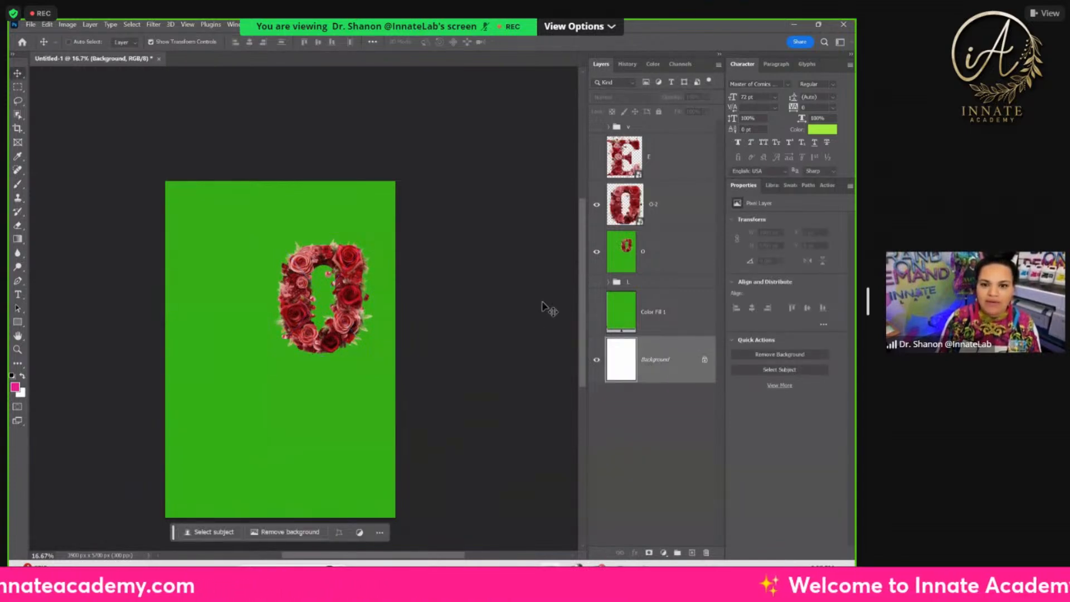
Hide the green-backed O layer and inspect the O-2 cutout up close on the white background
{"action": "left_click", "coordinate": [597, 250]}
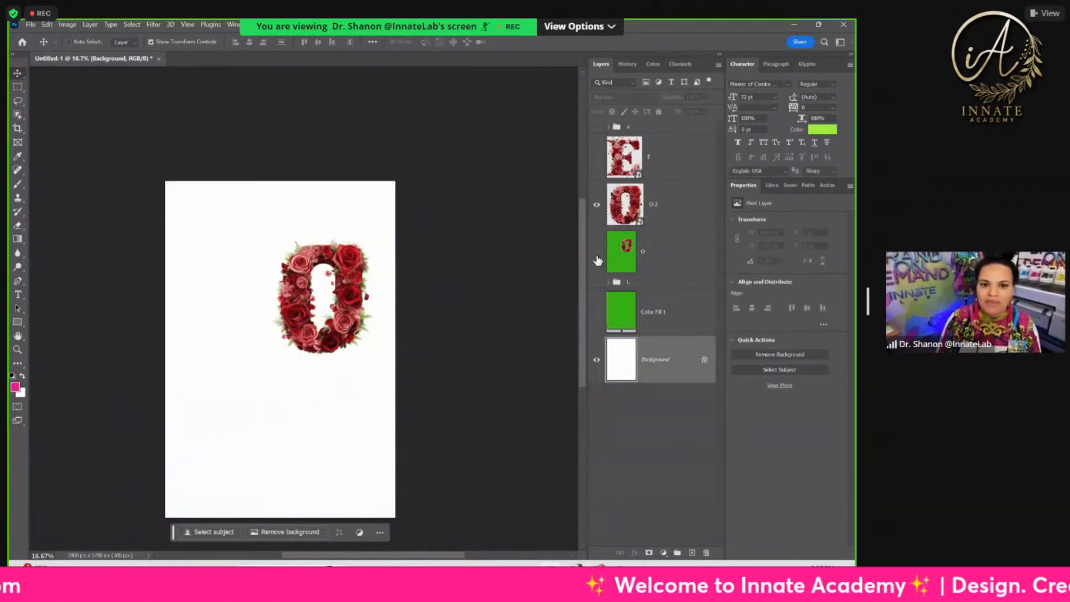
{"action": "key", "text": "ctrl+plus"}
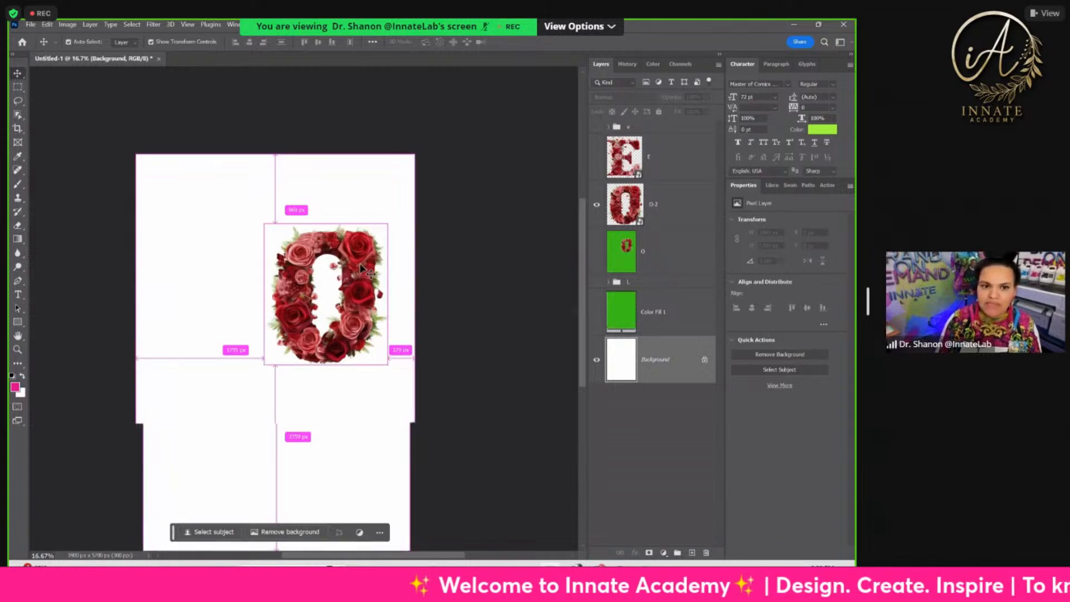
{"action": "key", "text": "ctrl+plus"}
{"action": "key", "text": "ctrl+plus"}
{"action": "key", "text": "ctrl+plus"}
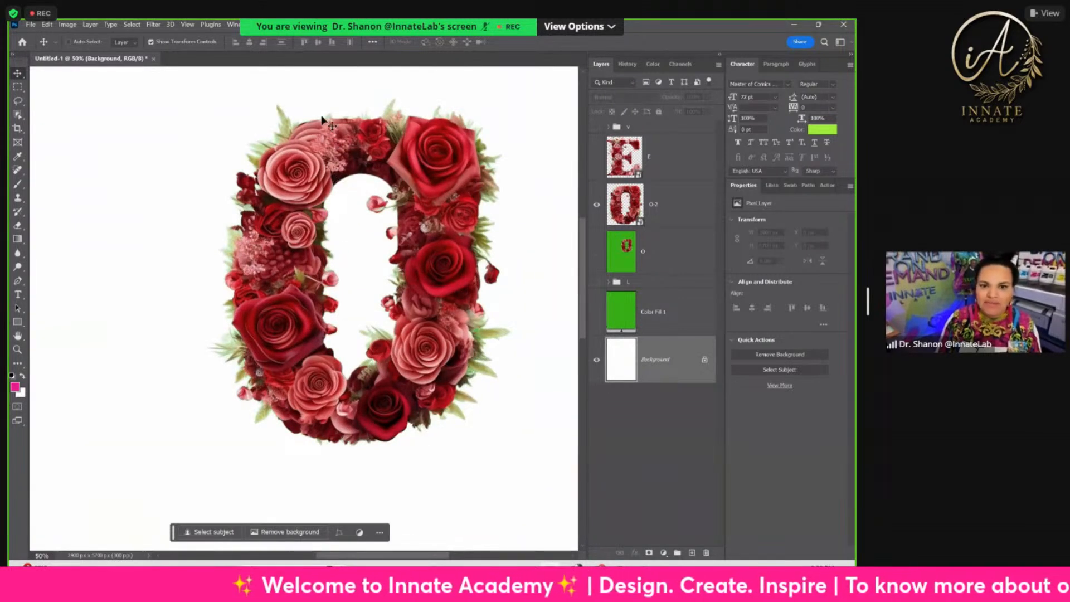
Add a Hue/Saturation adjustment layer above O-2 and clip it to that layer
{"action": "left_click", "coordinate": [665, 273]}
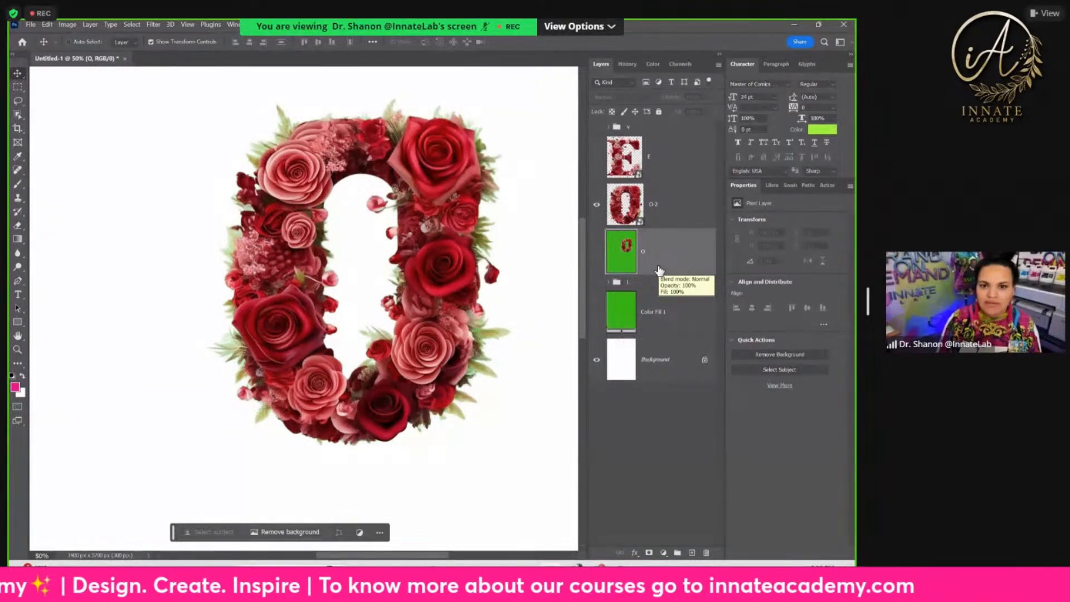
{"action": "left_click", "coordinate": [670, 220]}
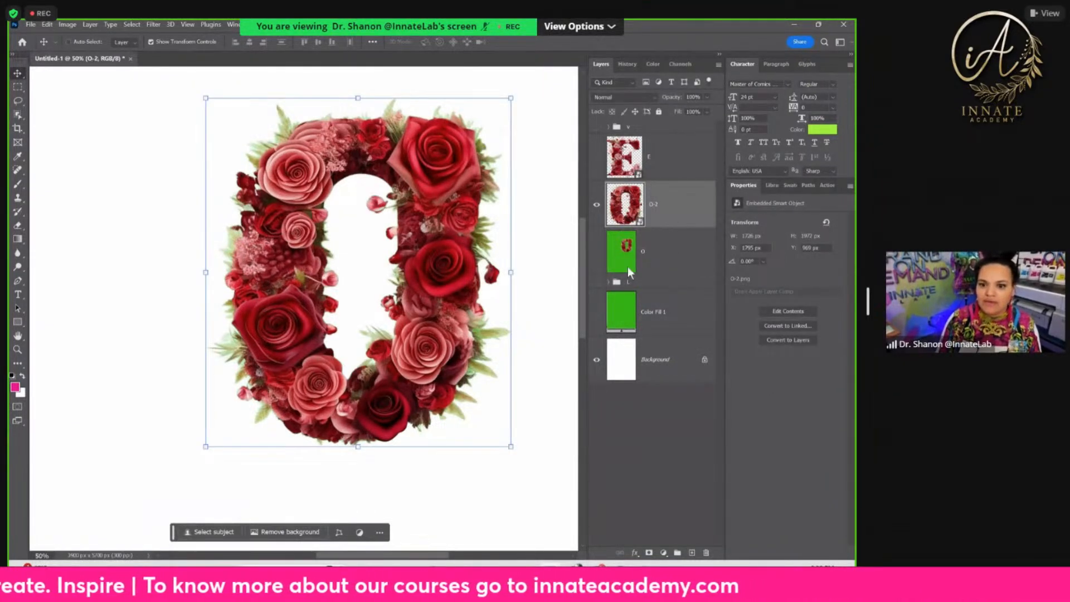
{"action": "left_click", "coordinate": [662, 552]}
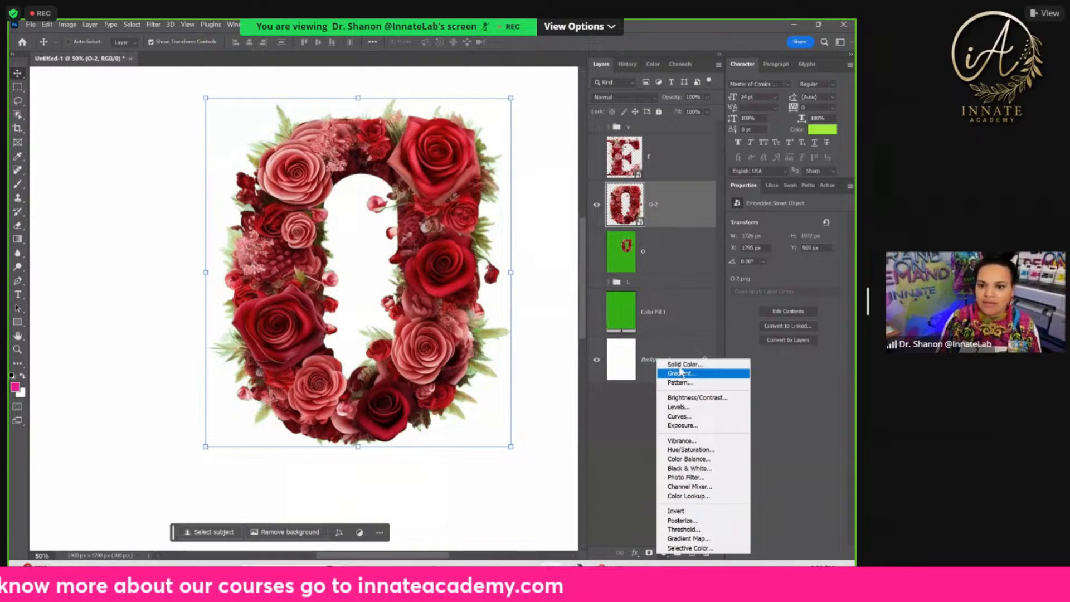
{"action": "left_click", "coordinate": [691, 450]}
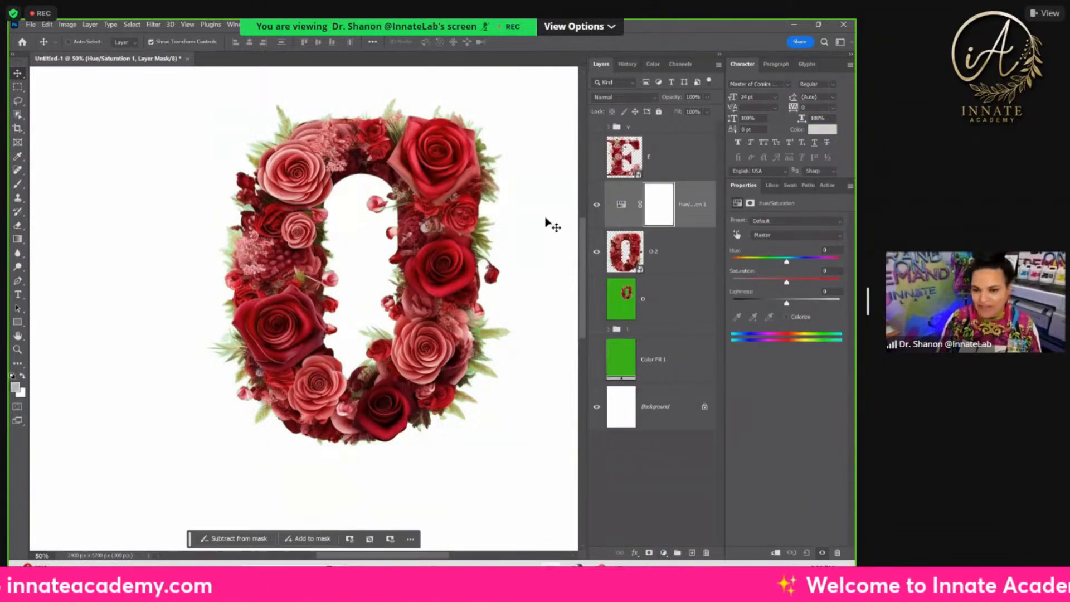
{"action": "right_click", "coordinate": [689, 204]}
{"action": "left_click", "coordinate": [723, 304]}
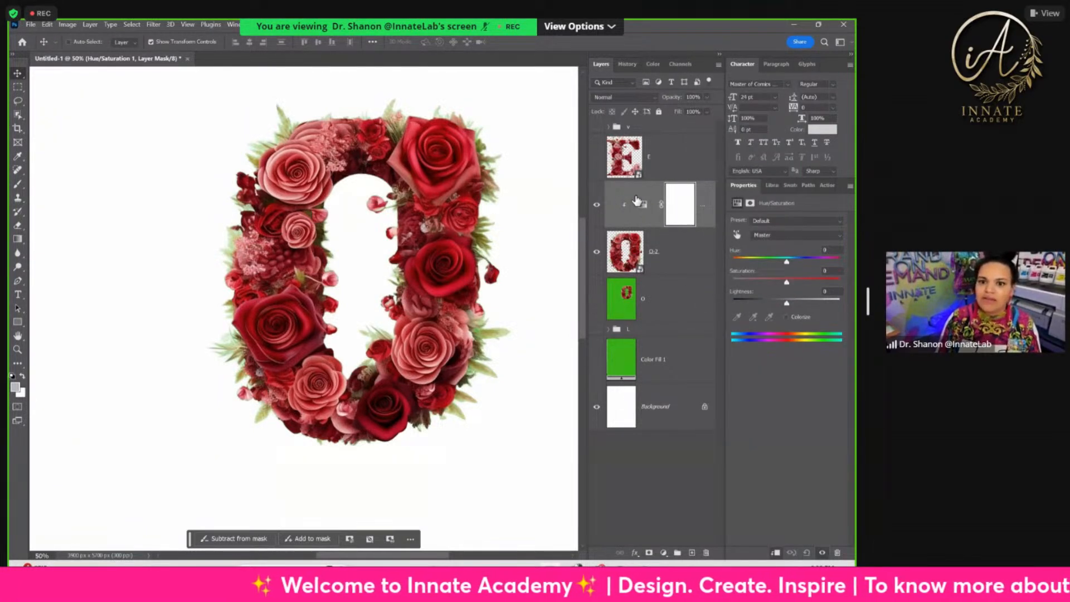
Show the E layer and the L group, checking the letters against the green Color Fill 1 before hiding the fill again
{"action": "left_click", "coordinate": [596, 157]}
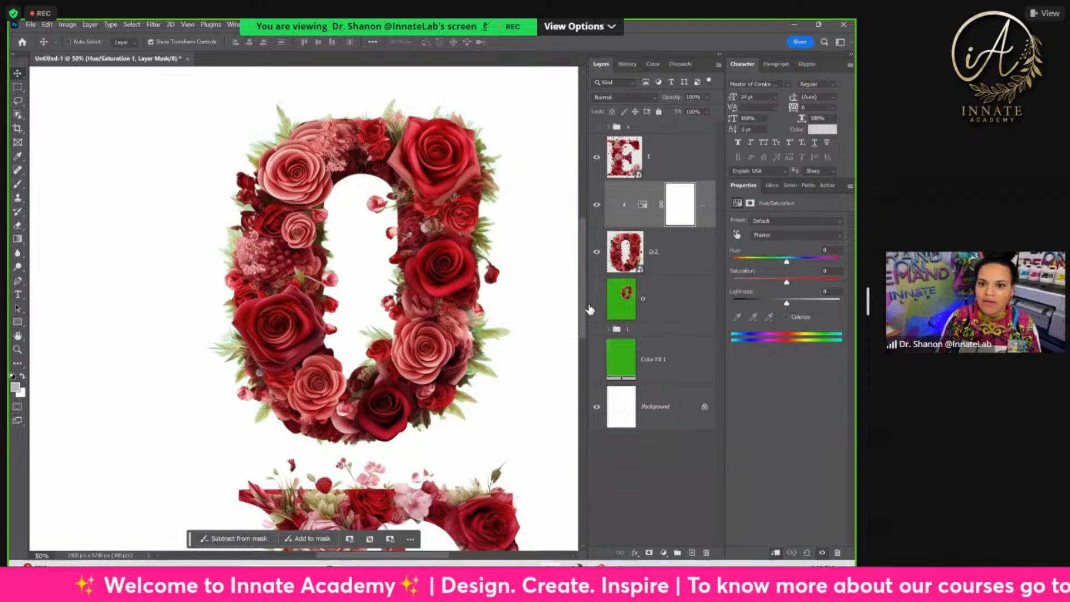
{"action": "left_click", "coordinate": [596, 329]}
{"action": "left_click", "coordinate": [597, 359]}
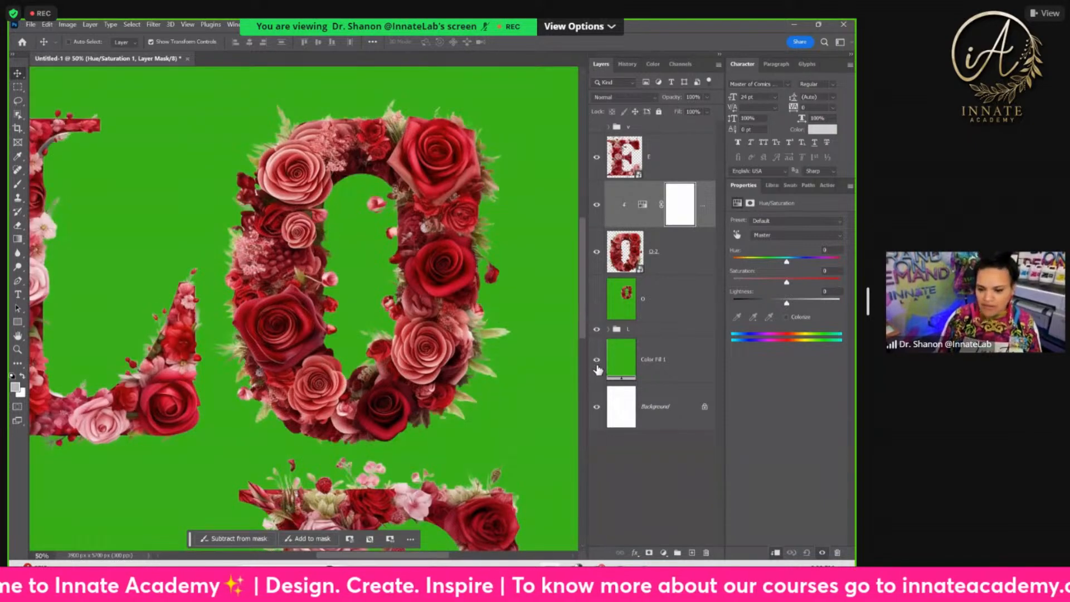
{"action": "left_click", "coordinate": [596, 360]}
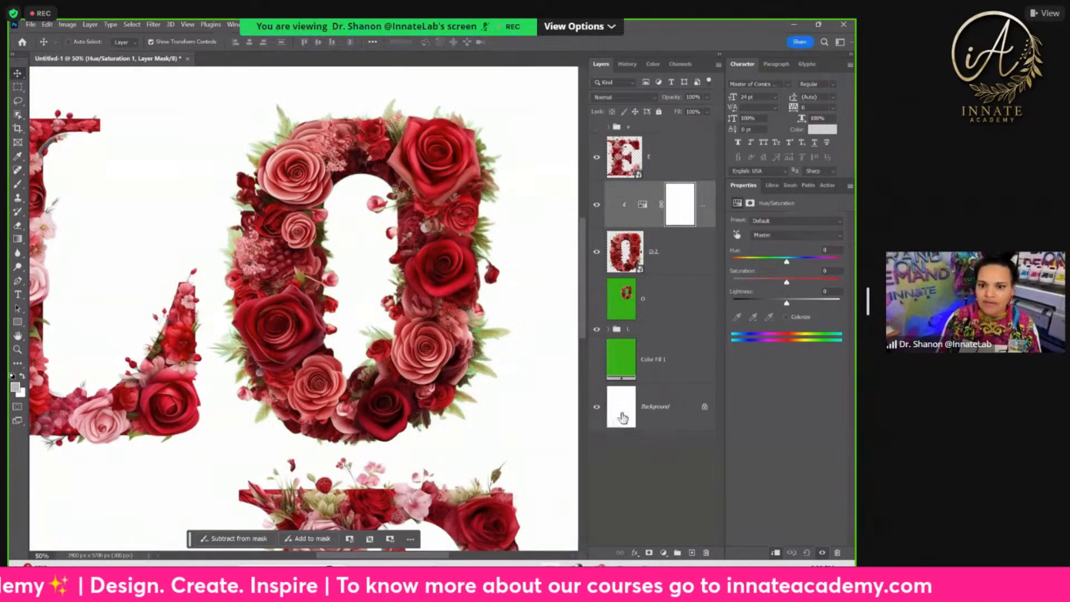
Delete the hidden green-backed O layer
{"action": "key", "text": "ctrl+minus"}
{"action": "key", "text": "ctrl+minus"}
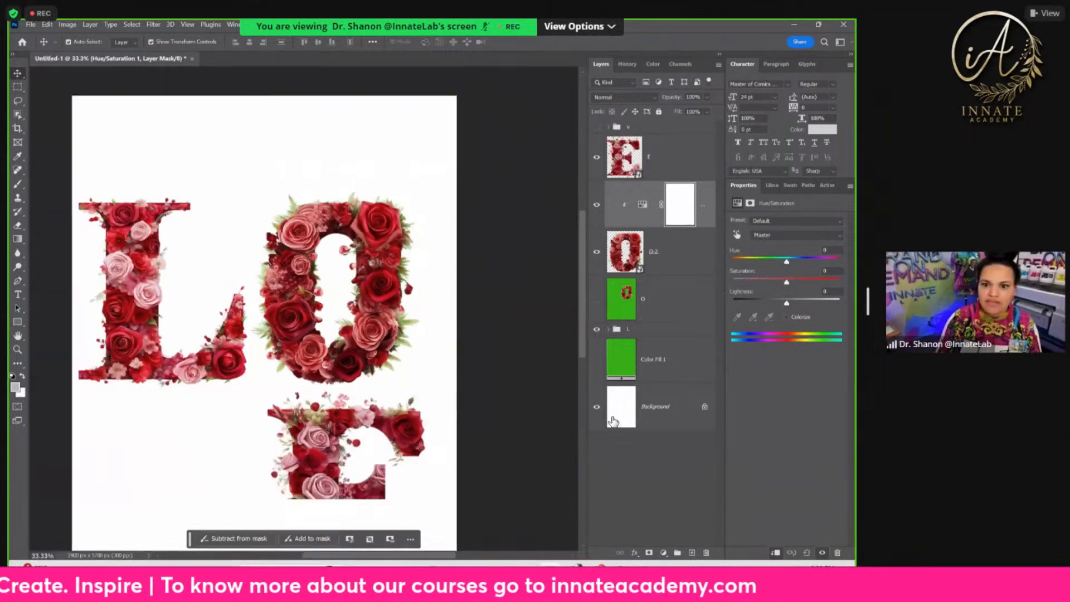
{"action": "left_click", "coordinate": [679, 310]}
{"action": "key", "text": "Delete"}
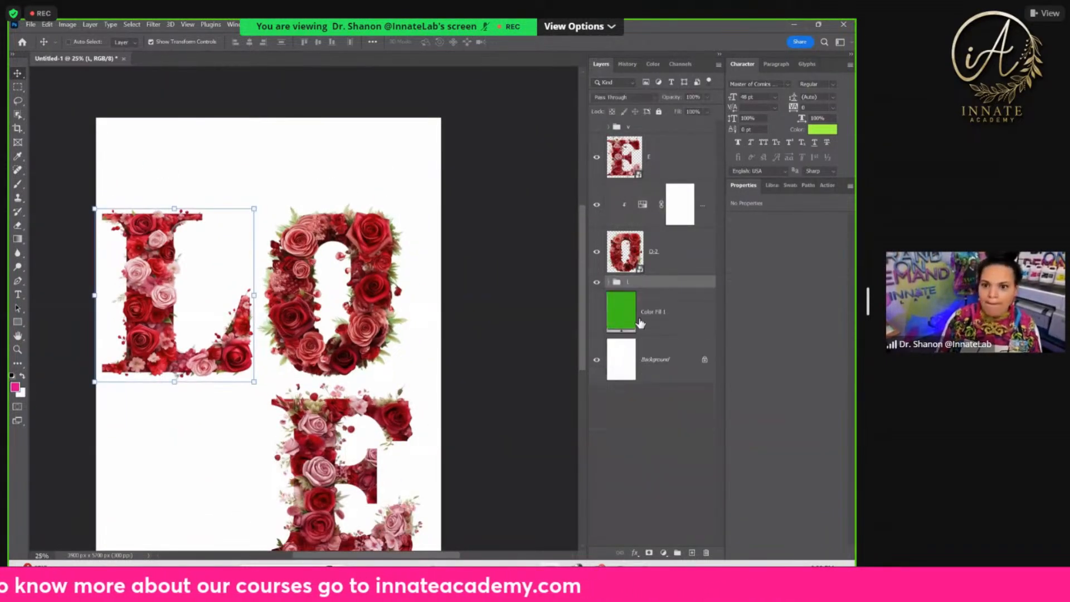
Compare the L and L 2 versions inside the L group, leaving L visible, and collapse the group
{"action": "left_click", "coordinate": [609, 283]}
{"action": "left_click", "coordinate": [675, 326]}
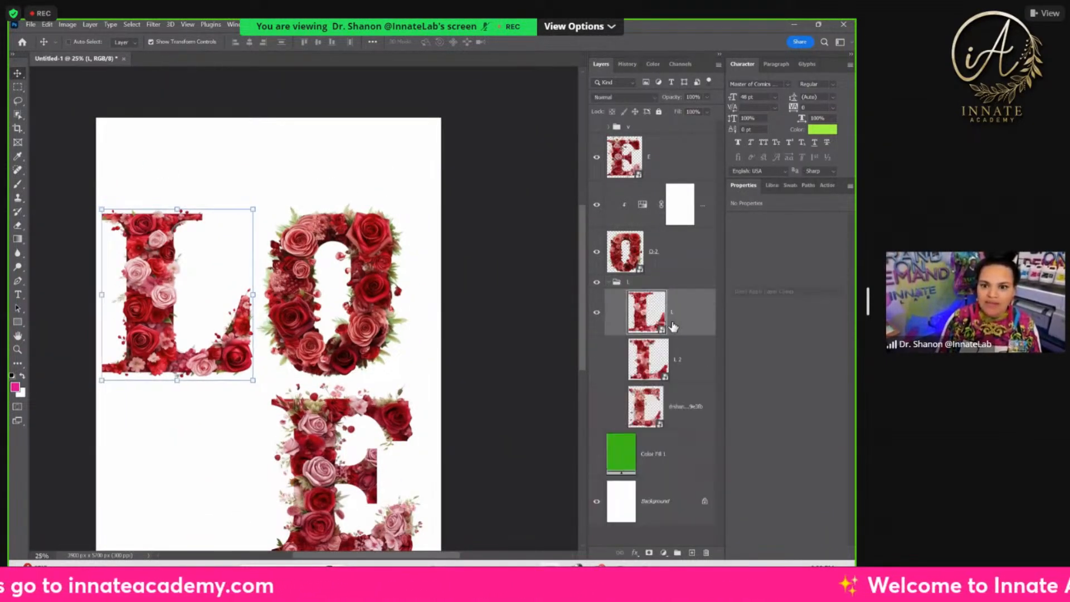
{"action": "left_click", "coordinate": [651, 349]}
{"action": "left_click", "coordinate": [597, 359]}
{"action": "left_click", "coordinate": [597, 312]}
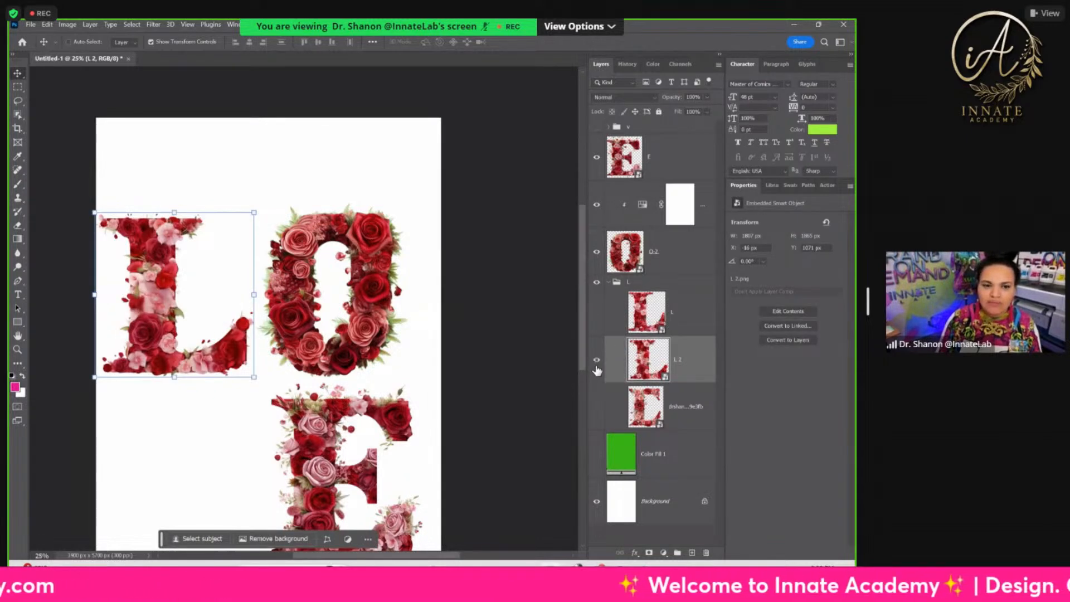
{"action": "left_click", "coordinate": [597, 360]}
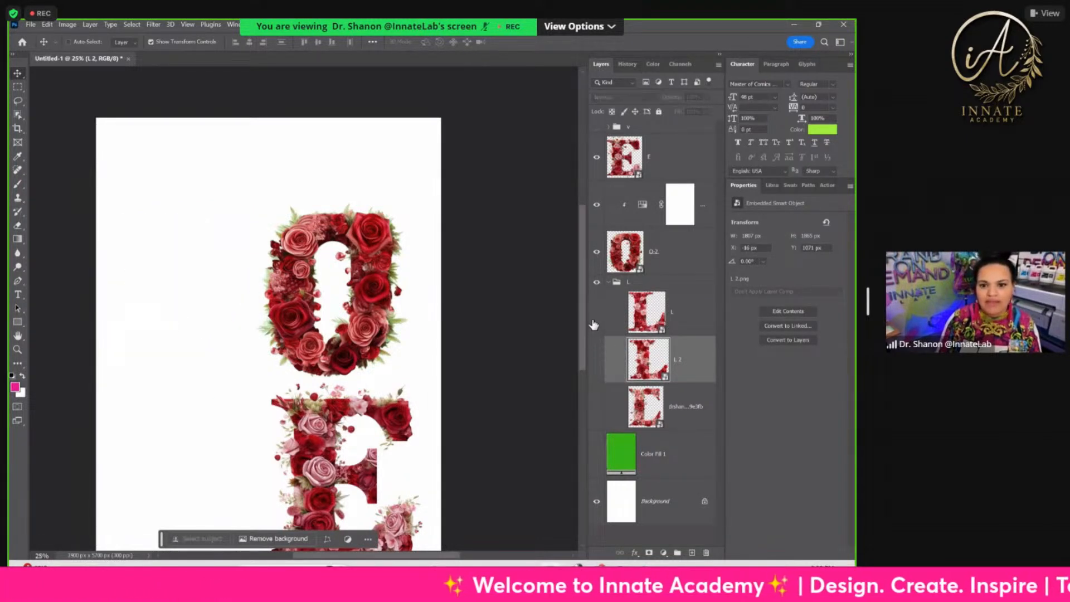
{"action": "left_click", "coordinate": [596, 312]}
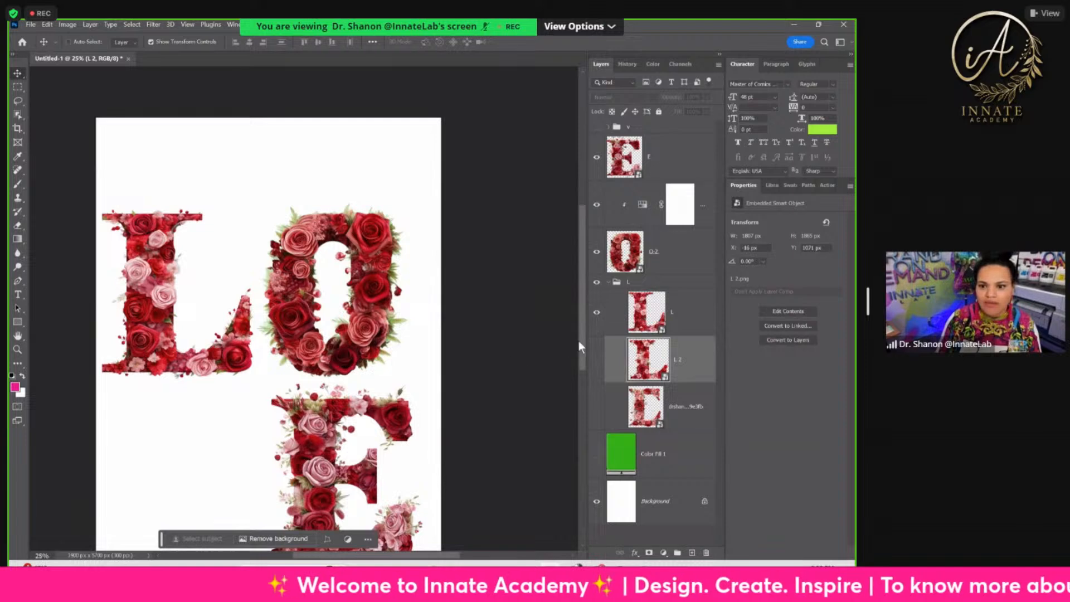
{"action": "left_click", "coordinate": [608, 282]}
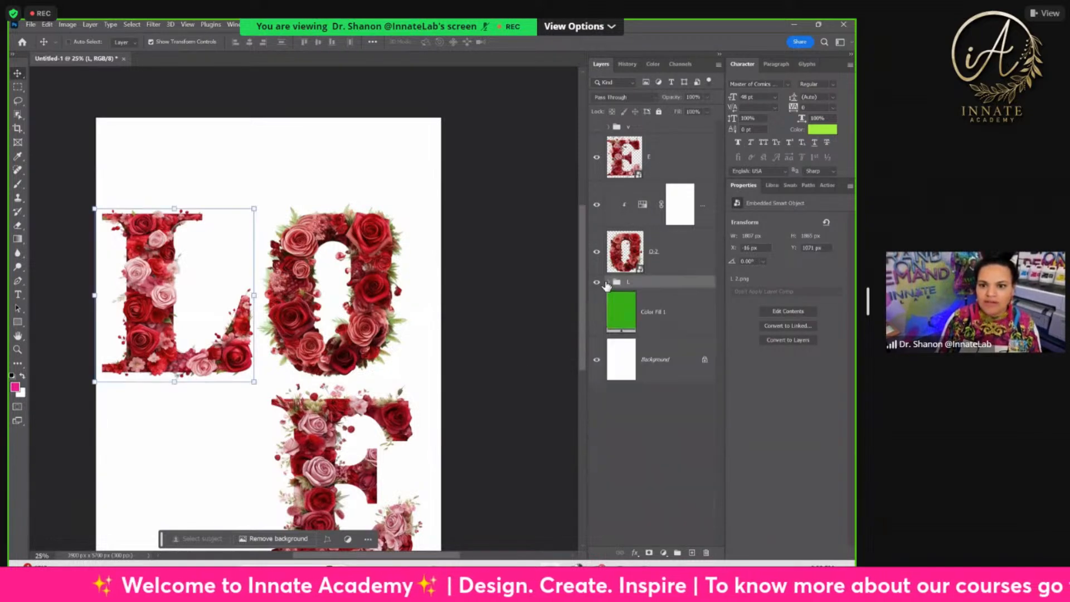
Show and expand the V group and compare its V and V 2 layers, leaving only V 2 visible
{"action": "left_click", "coordinate": [597, 127]}
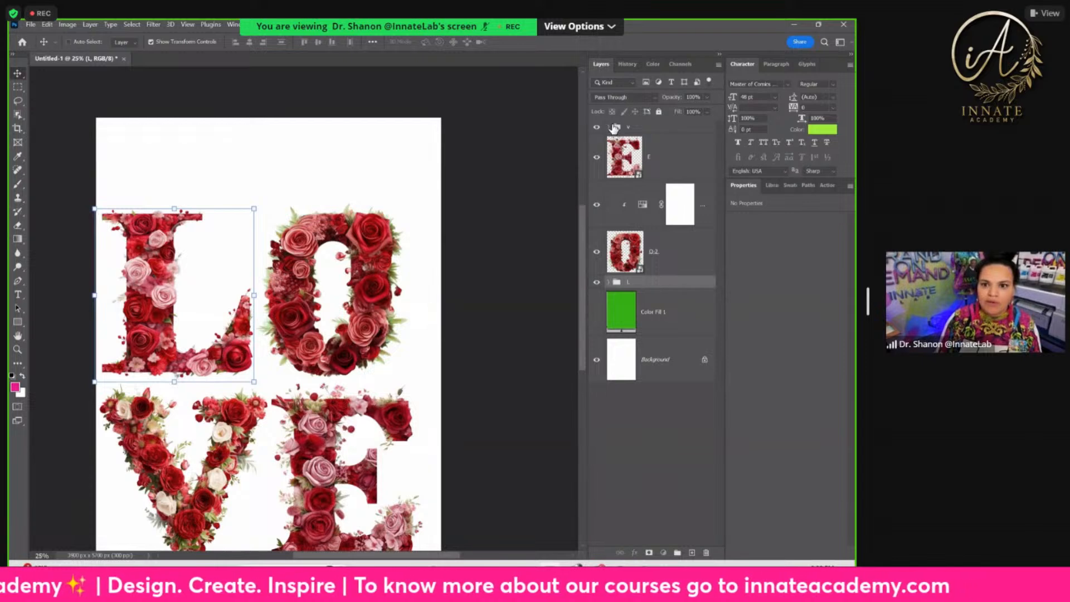
{"action": "left_click", "coordinate": [613, 128]}
{"action": "left_click", "coordinate": [600, 159]}
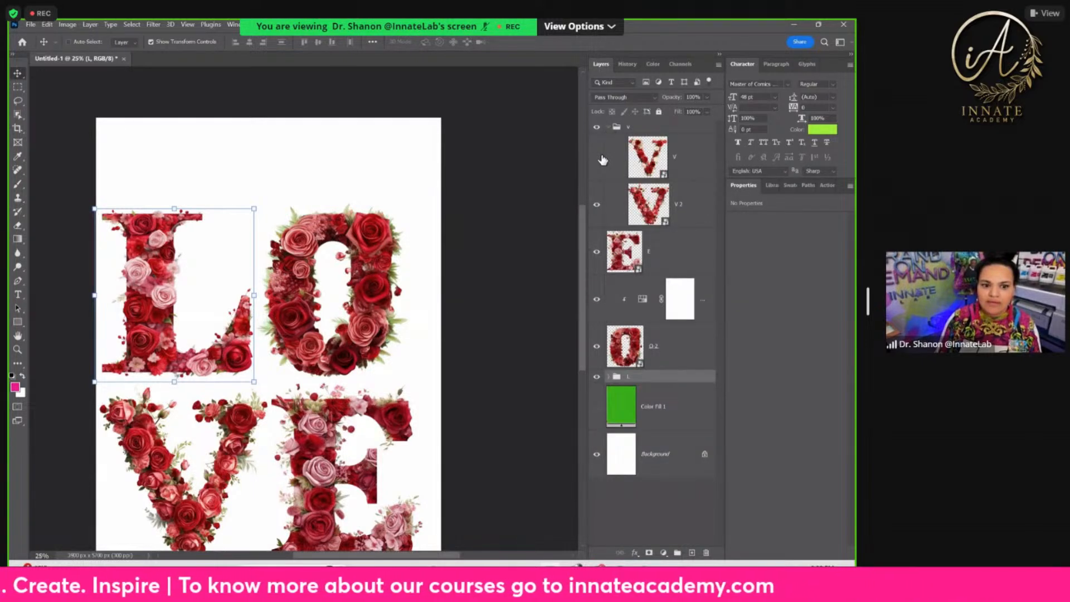
{"action": "left_click", "coordinate": [600, 159]}
{"action": "left_click", "coordinate": [597, 205]}
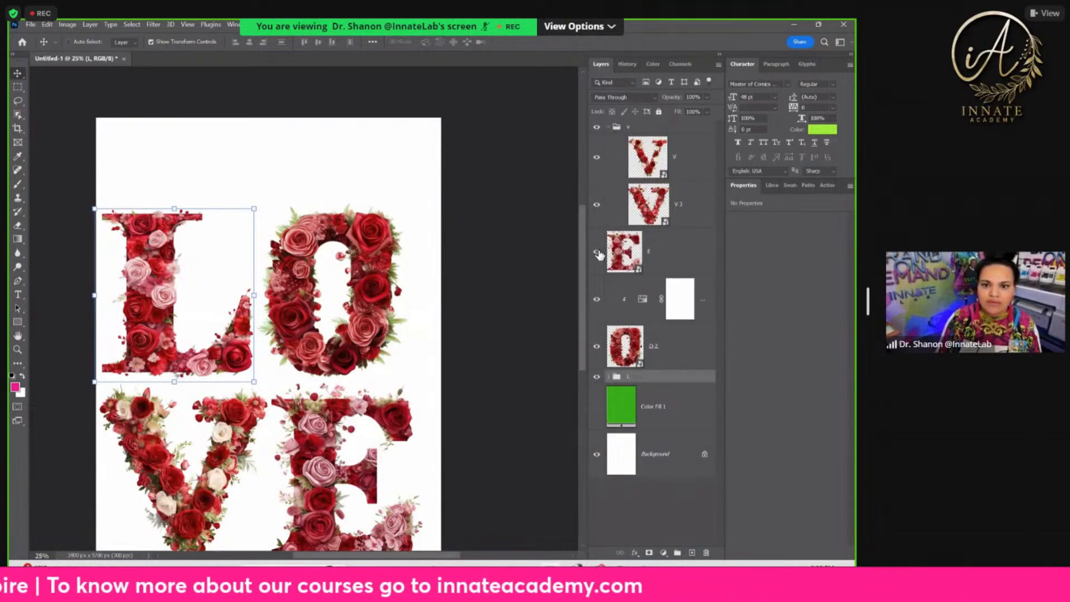
{"action": "left_click", "coordinate": [597, 205]}
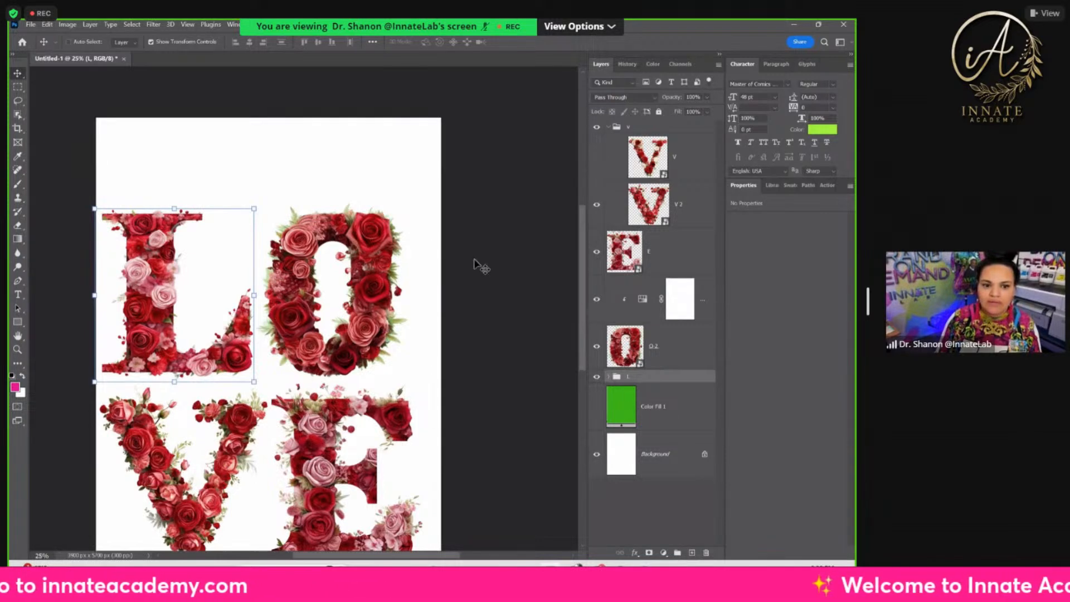
Show the V layer, move it beneath V 2 in the group and toggle V 2 to compare them
{"action": "scroll", "coordinate": [477, 266], "scroll_direction": "down", "scroll_amount": 1}
{"action": "left_click", "coordinate": [668, 215]}
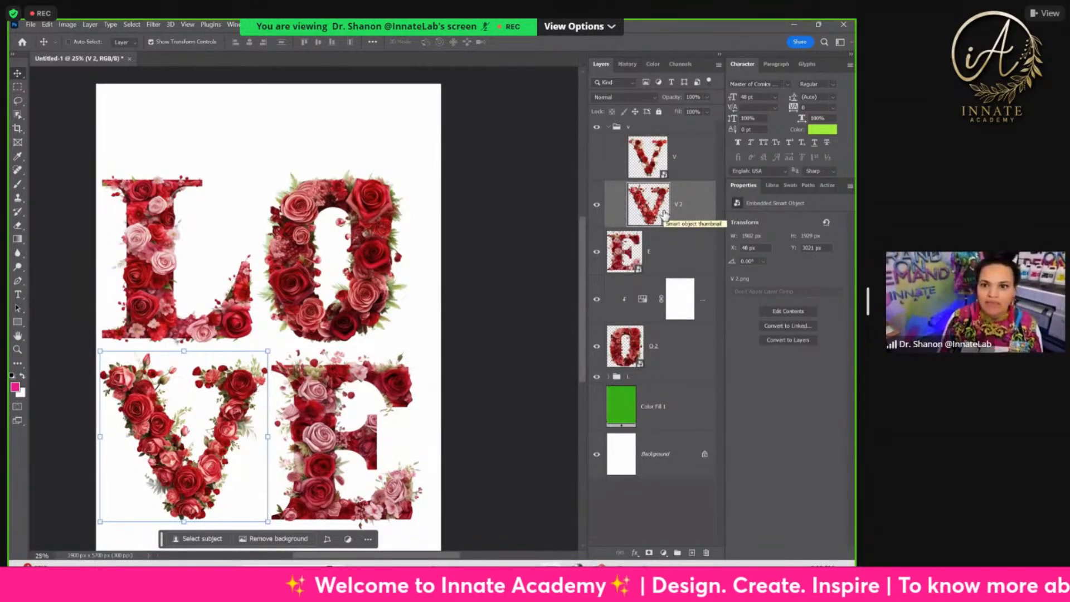
{"action": "left_click", "coordinate": [655, 167]}
{"action": "left_click", "coordinate": [597, 159]}
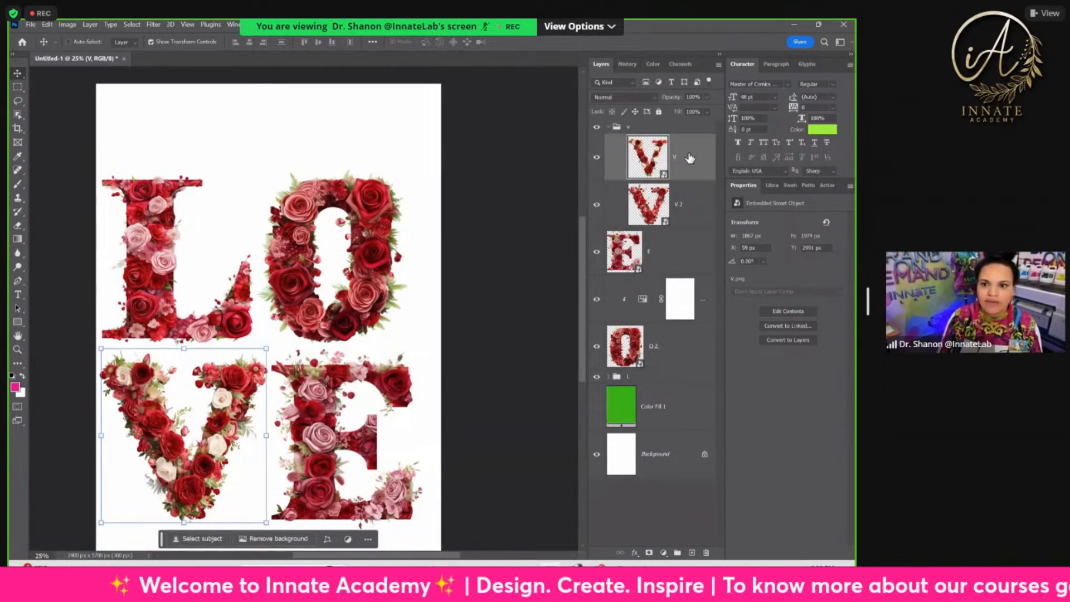
{"action": "left_click_drag", "start_coordinate": [690, 158], "coordinate": [682, 213]}
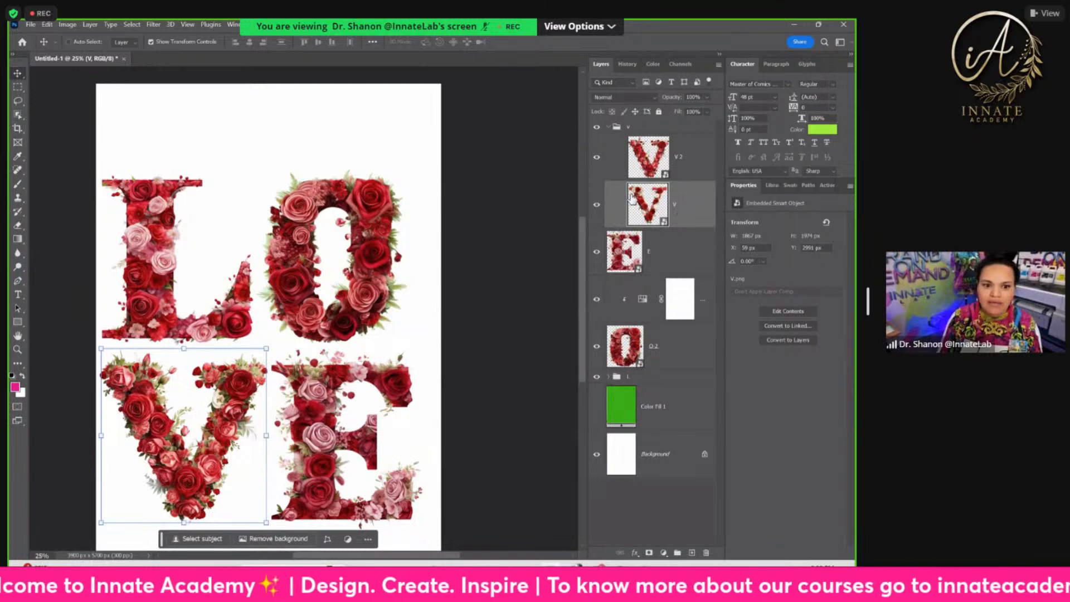
{"action": "left_click", "coordinate": [595, 159]}
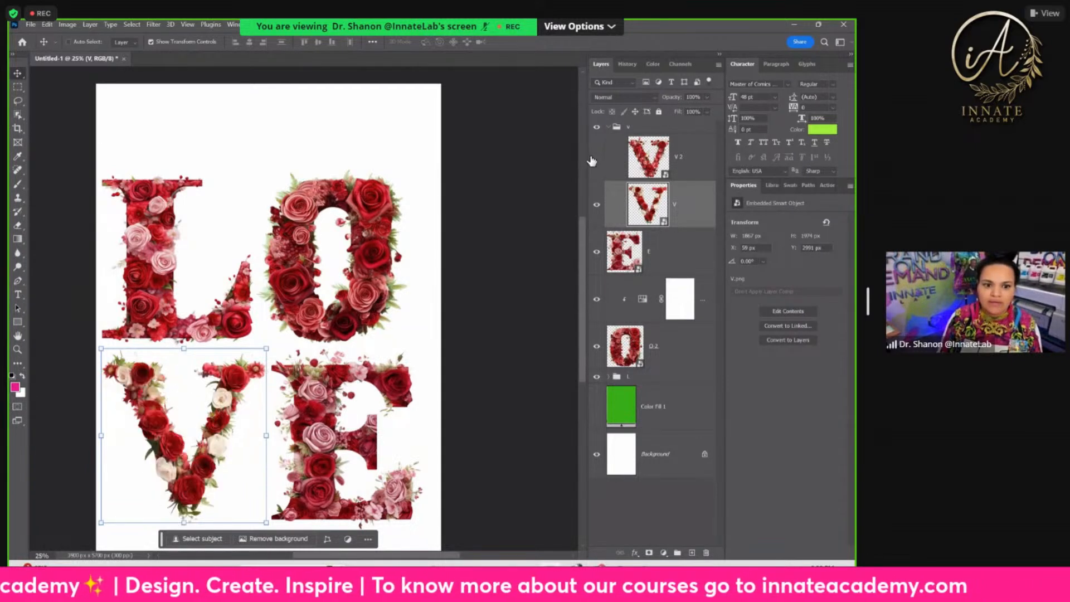
{"action": "left_click", "coordinate": [594, 160]}
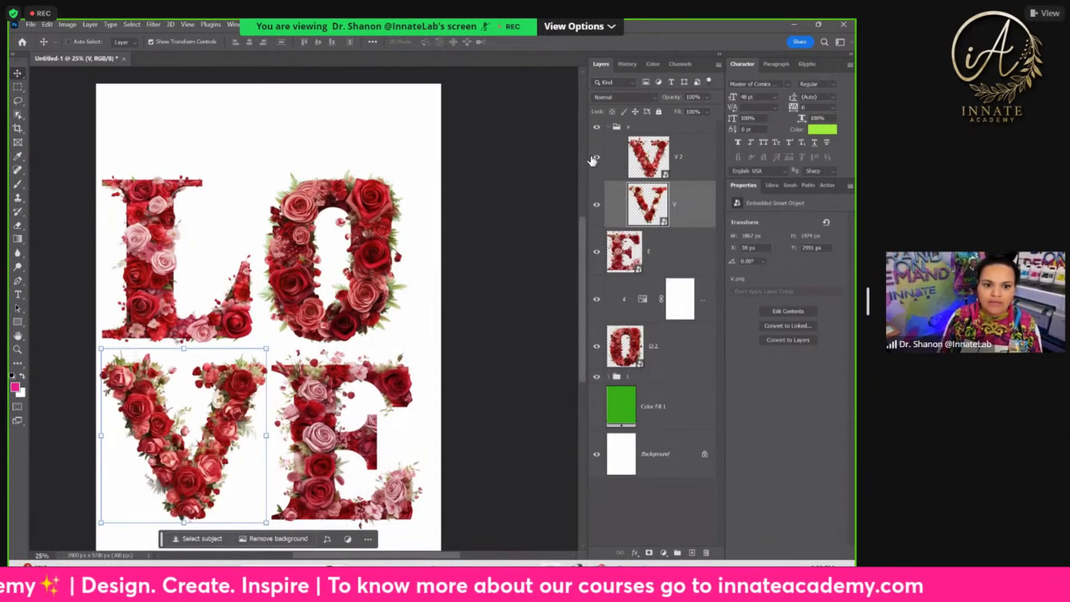
Nudge the V layer beneath V 2 down by 20 px and hide it
{"action": "left_click", "coordinate": [679, 167]}
{"action": "left_click", "coordinate": [684, 204]}
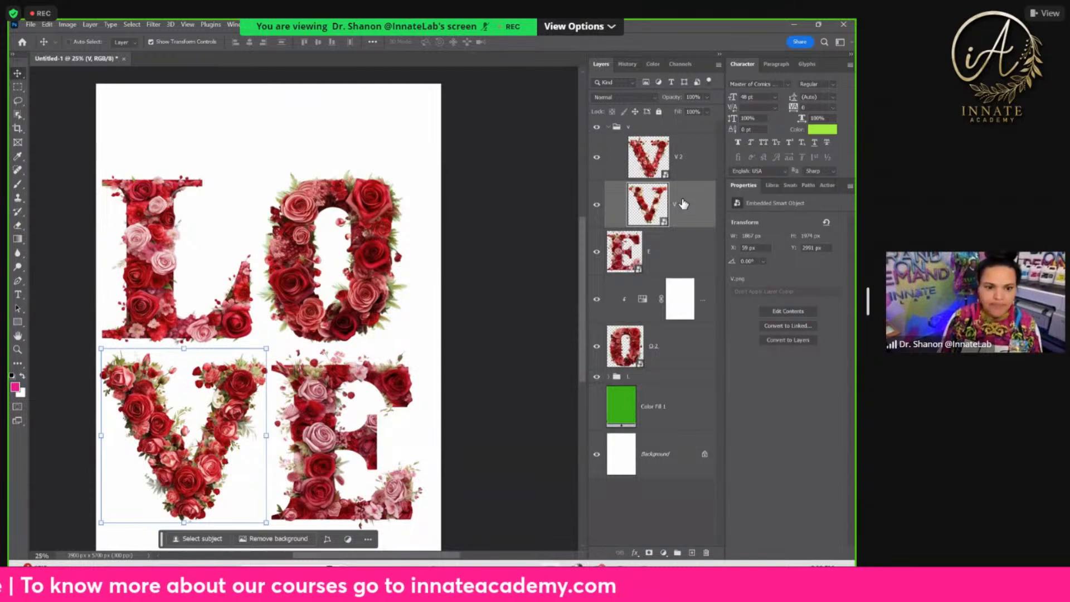
{"action": "key", "text": "shift+Down"}
{"action": "key", "text": "shift+Down"}
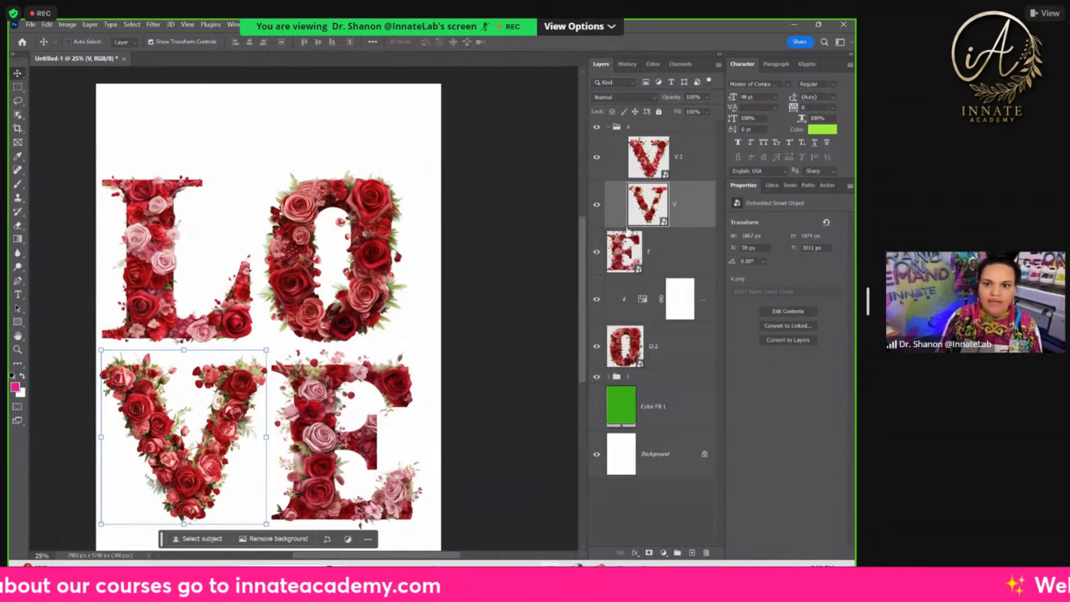
{"action": "left_click", "coordinate": [598, 206]}
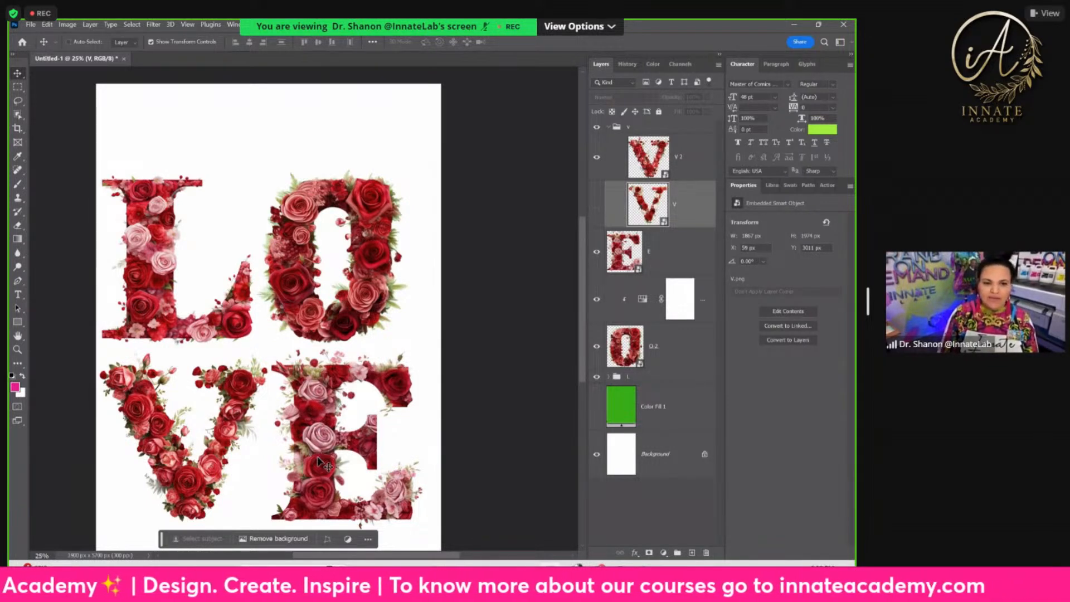
Set Reds saturation to +19 and lightness to +13 in the Hue/Saturation adjustment clipped to the O-2 layer, sampling the target colour from the O
{"action": "left_click", "coordinate": [696, 298]}
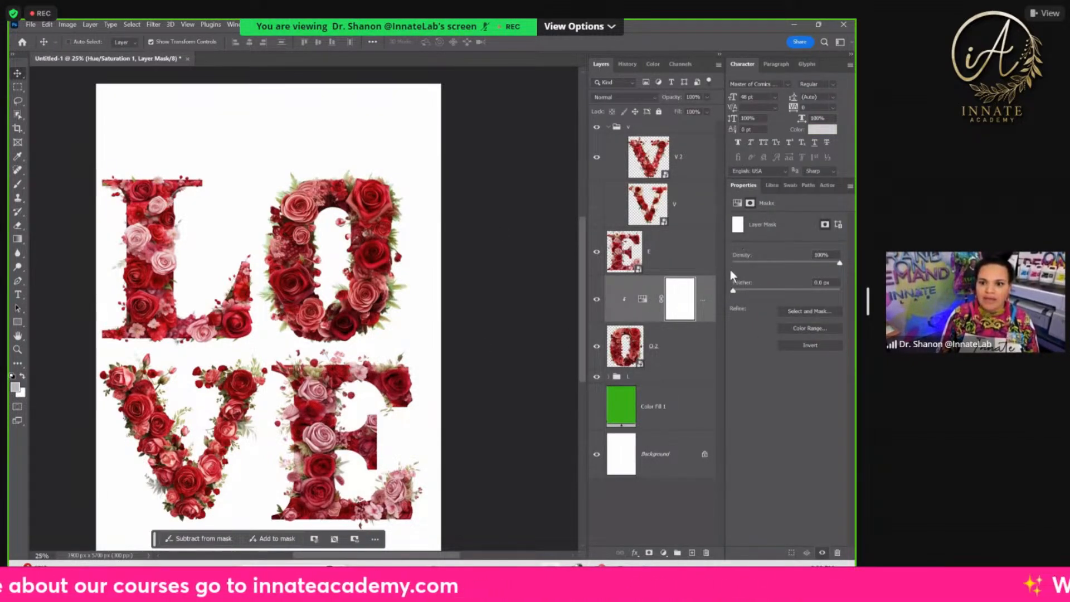
{"action": "left_click", "coordinate": [643, 299]}
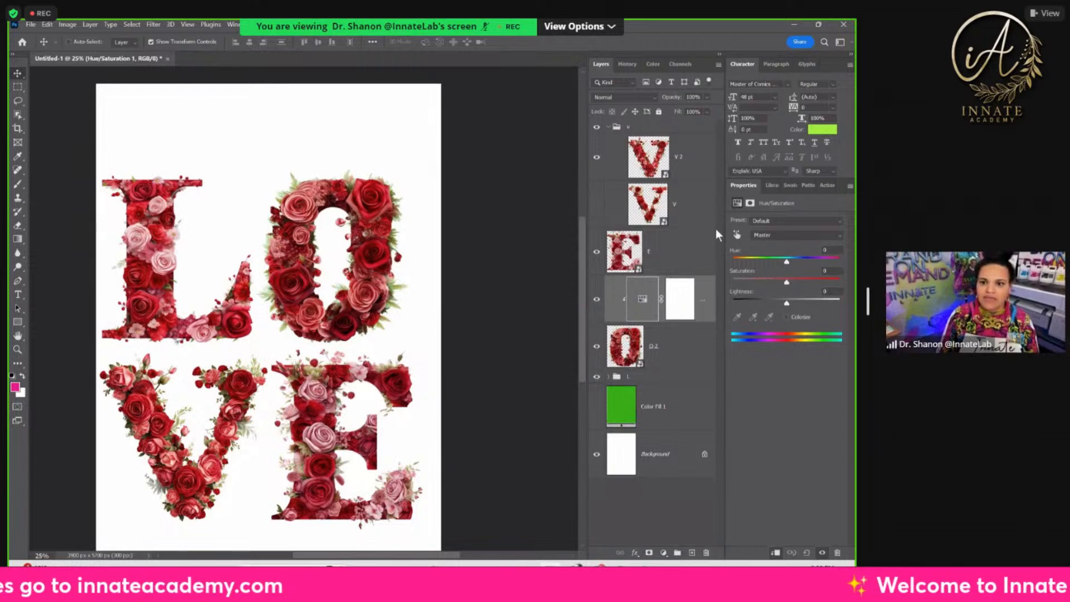
{"action": "left_click", "coordinate": [737, 234]}
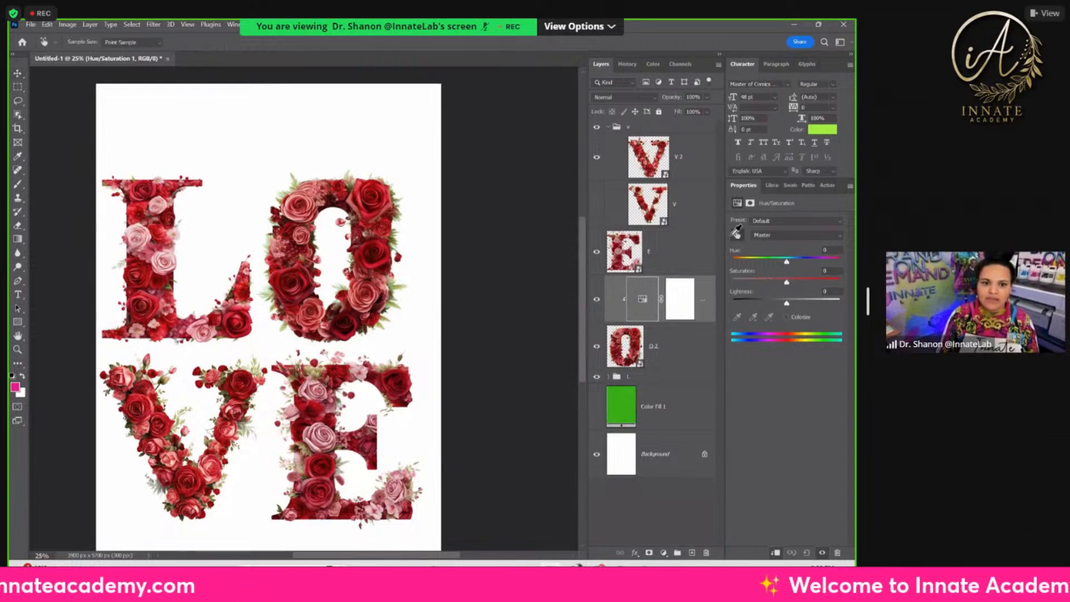
{"action": "left_click", "coordinate": [306, 274]}
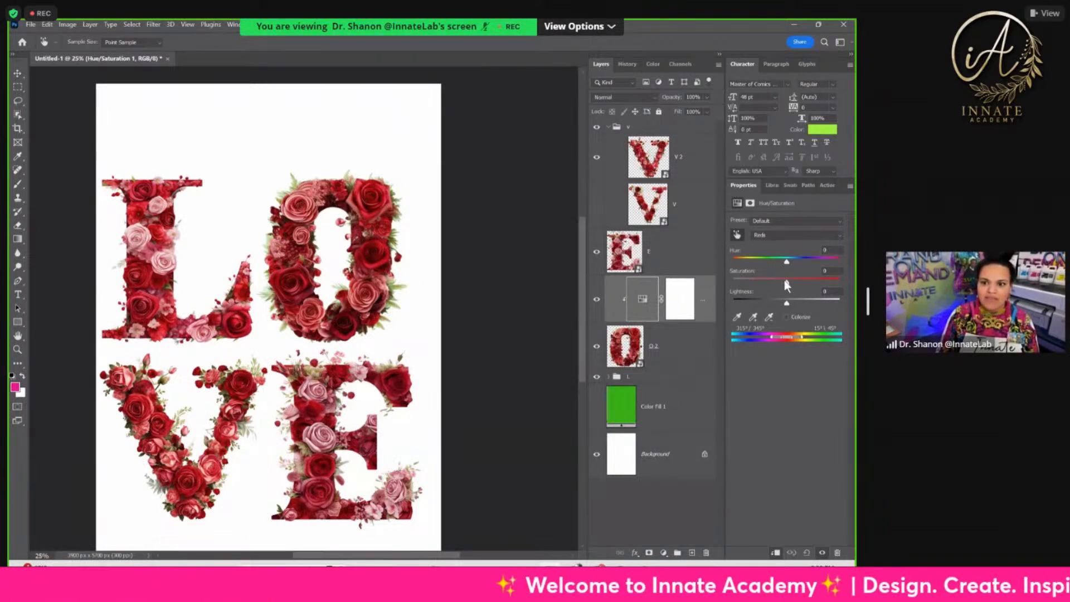
{"action": "left_click_drag", "start_coordinate": [788, 301], "coordinate": [798, 301]}
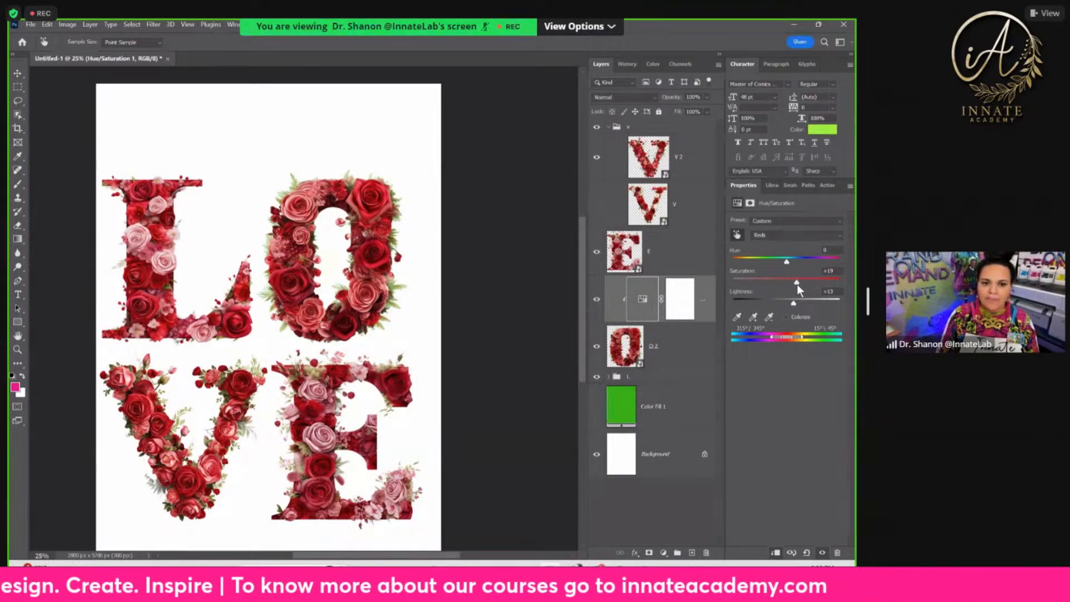
Duplicate the O's Hue/Saturation adjustment layer above the E layer and clip the copy to E as a clipping mask
{"action": "left_click", "coordinate": [706, 299]}
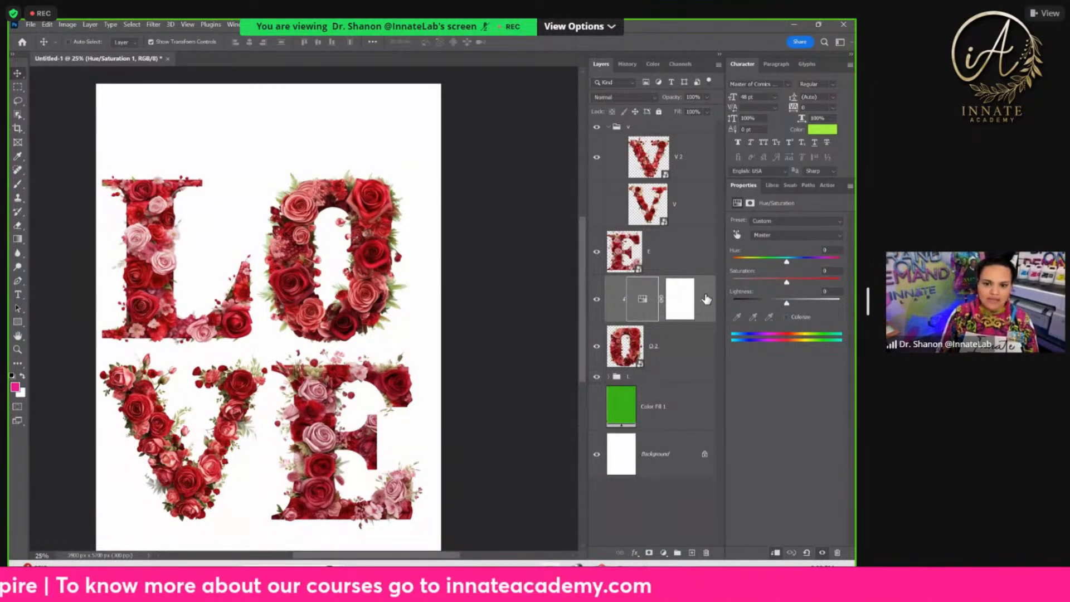
{"action": "left_click_drag", "start_coordinate": [704, 296], "coordinate": [702, 262]}
{"action": "right_click", "coordinate": [701, 262]}
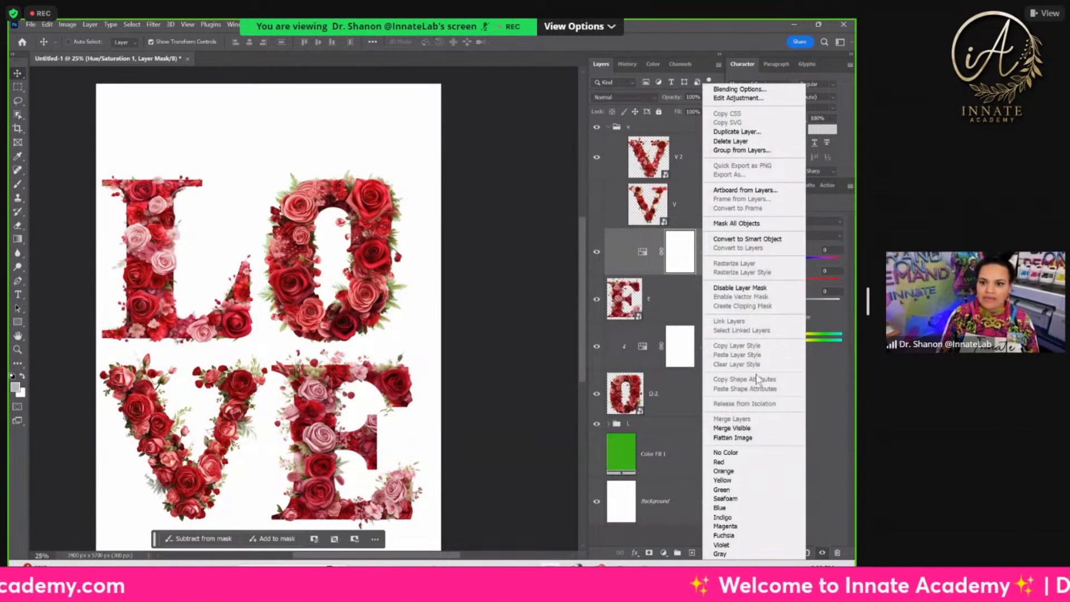
{"action": "left_click", "coordinate": [642, 297]}
{"action": "right_click", "coordinate": [624, 257]}
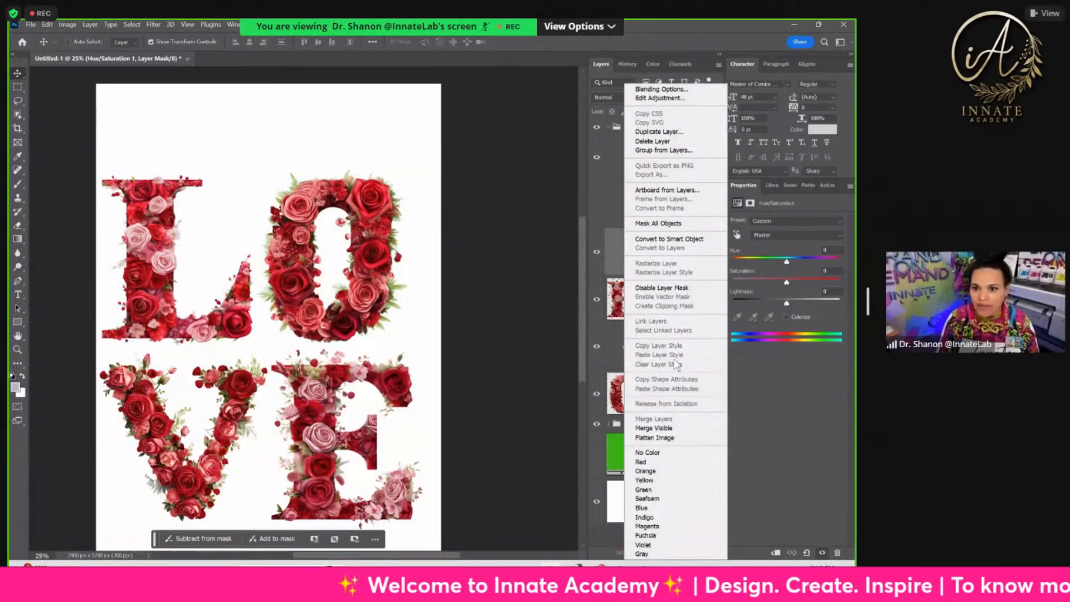
{"action": "left_click", "coordinate": [613, 226]}
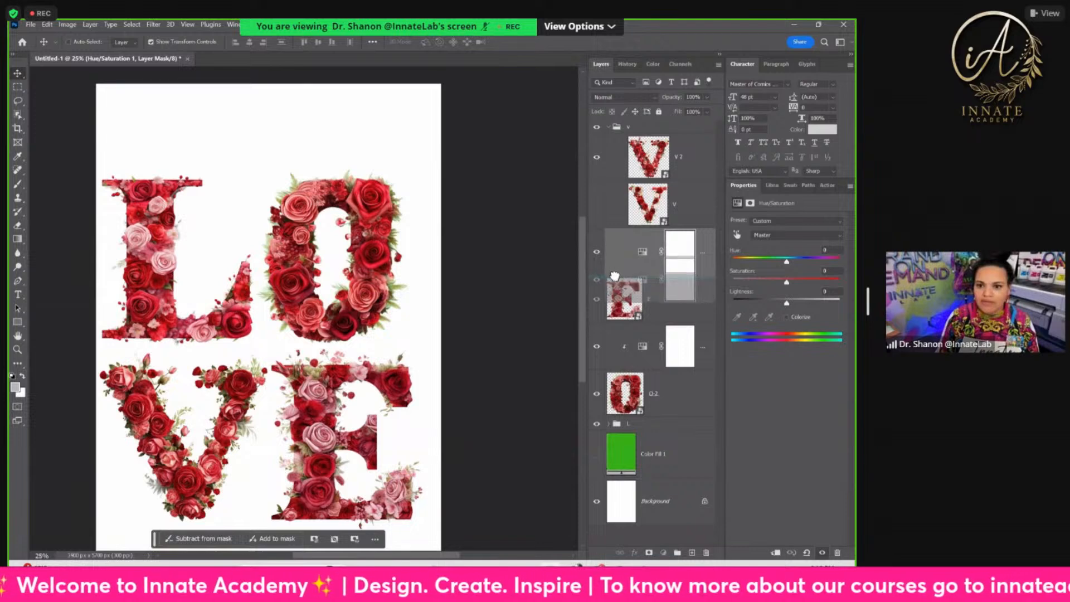
{"action": "right_click", "coordinate": [617, 256]}
{"action": "left_click", "coordinate": [614, 265]}
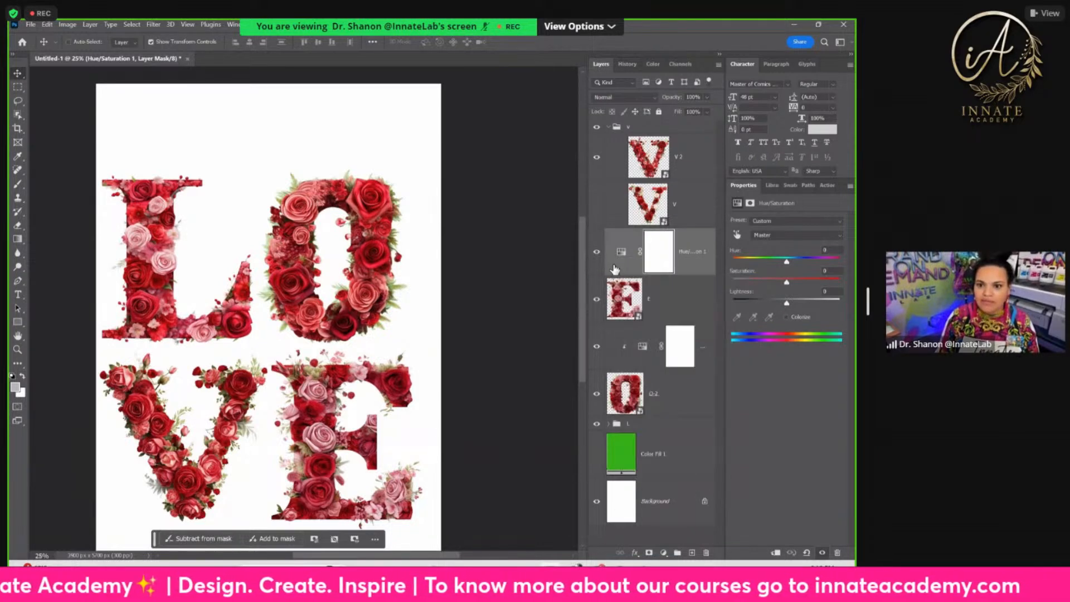
{"action": "right_click", "coordinate": [612, 264]}
{"action": "left_click", "coordinate": [691, 258]}
{"action": "right_click", "coordinate": [690, 260]}
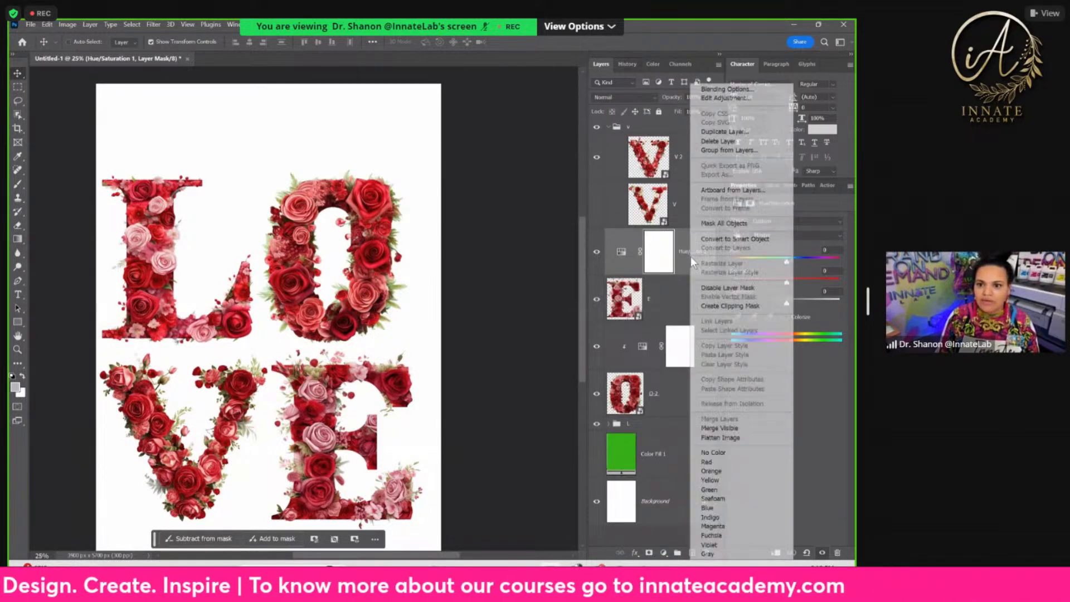
{"action": "left_click", "coordinate": [727, 305]}
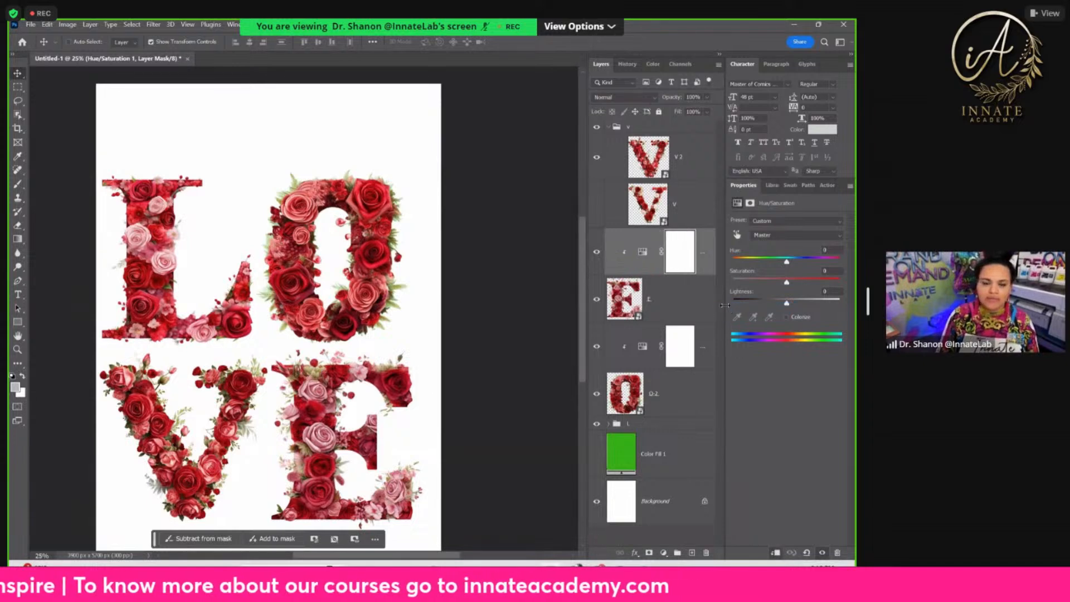
Set the Reds saturation to +27 in the E's Hue/Saturation adjustment, sampling the target colour from the E, and select the O-2 layer
{"action": "left_click", "coordinate": [644, 256]}
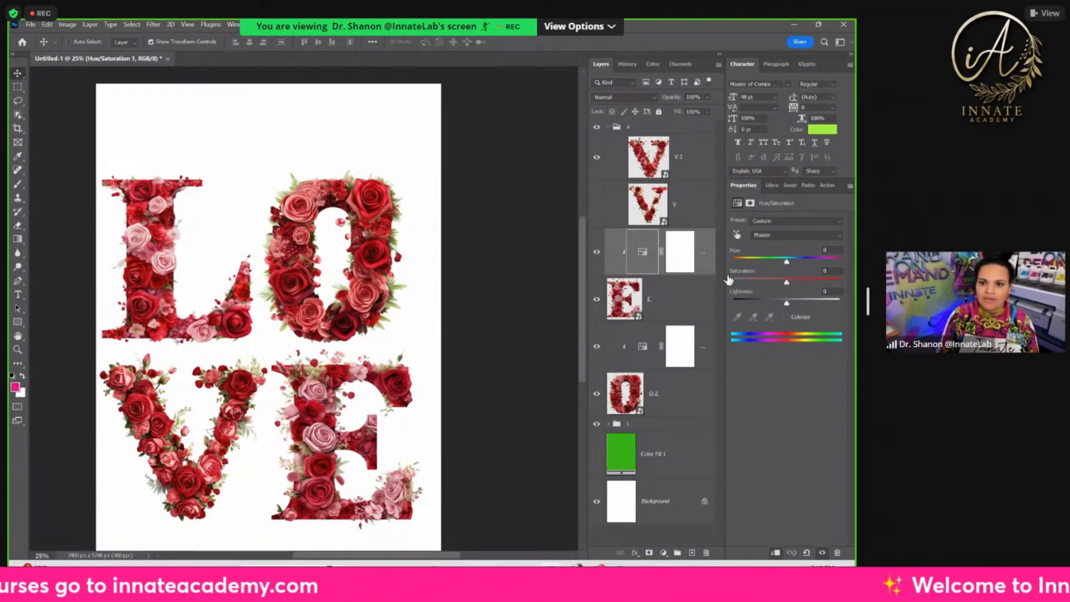
{"action": "left_click", "coordinate": [761, 237]}
{"action": "left_click", "coordinate": [740, 235]}
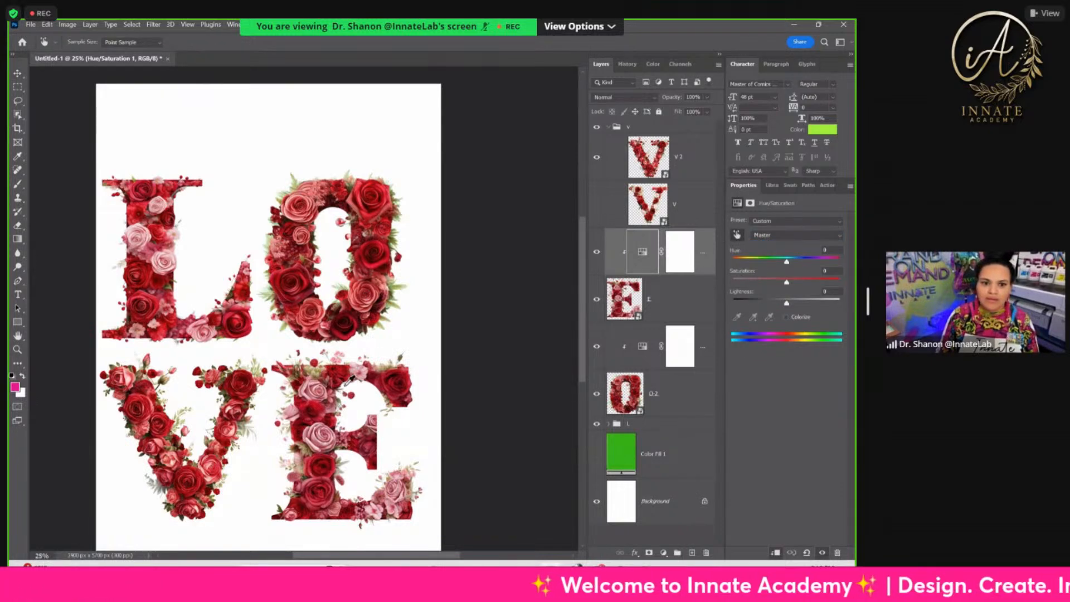
{"action": "left_click", "coordinate": [323, 454]}
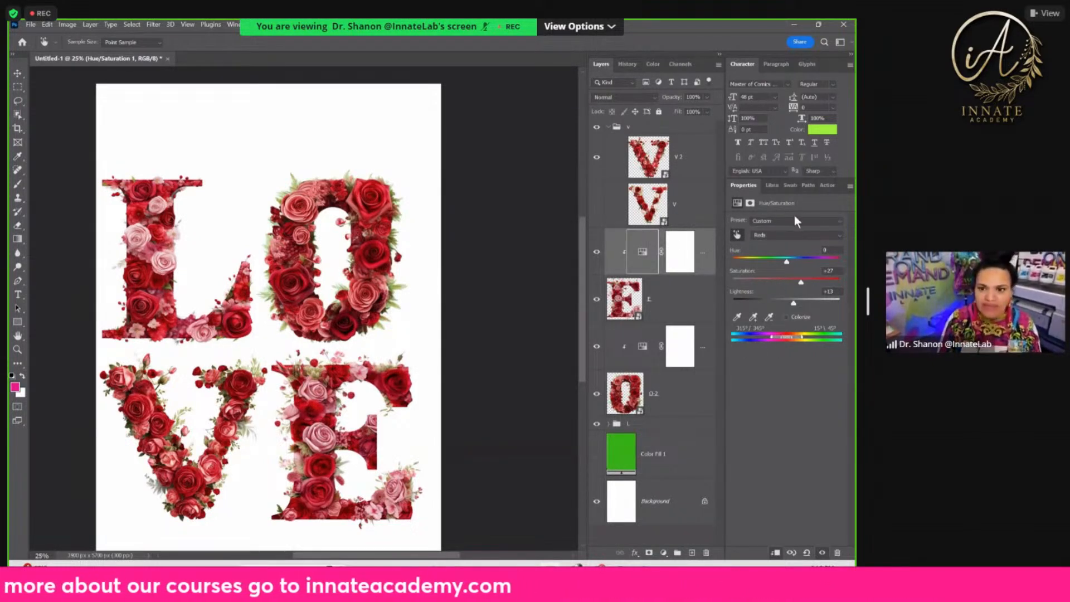
{"action": "key", "text": "v"}
{"action": "left_click", "coordinate": [670, 394]}
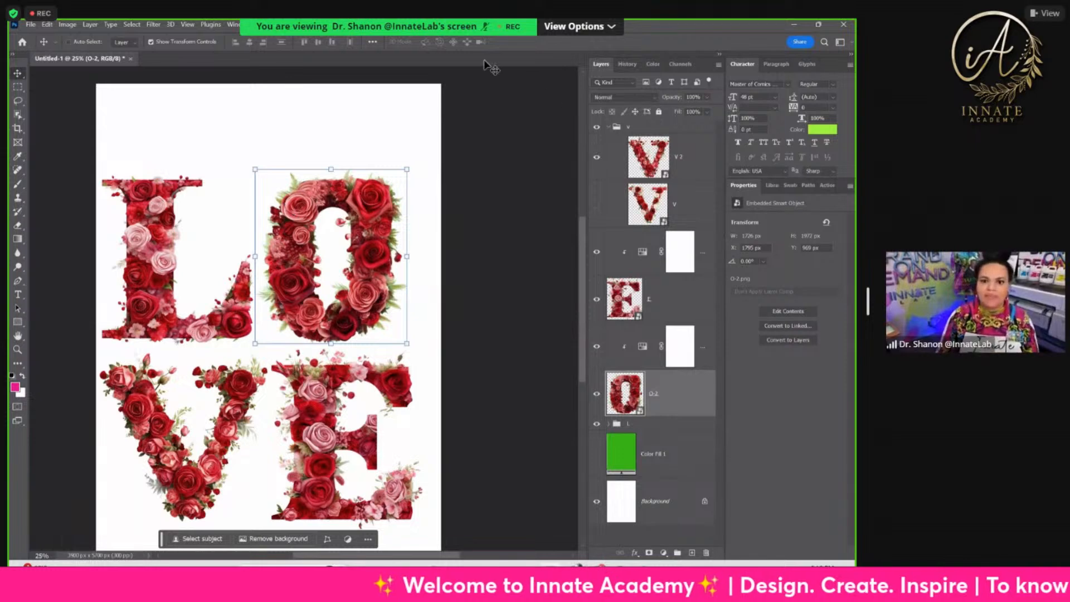
Switch to File Explorer, open the Downloads folder and preview the green-background O-2.png
{"action": "left_click", "coordinate": [482, 574]}
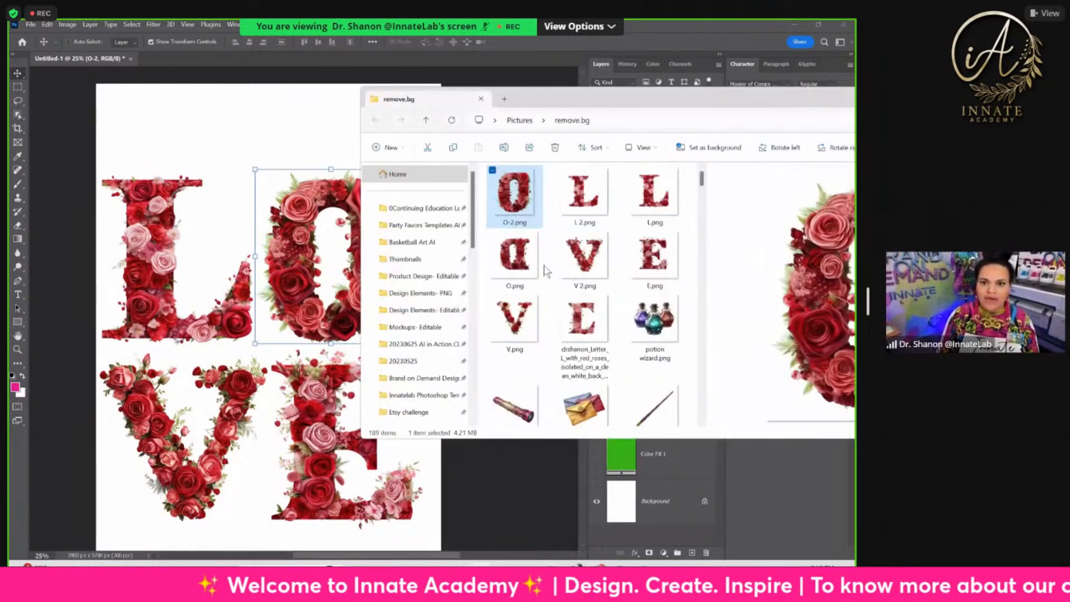
{"action": "left_click_drag", "start_coordinate": [543, 105], "coordinate": [352, 106]}
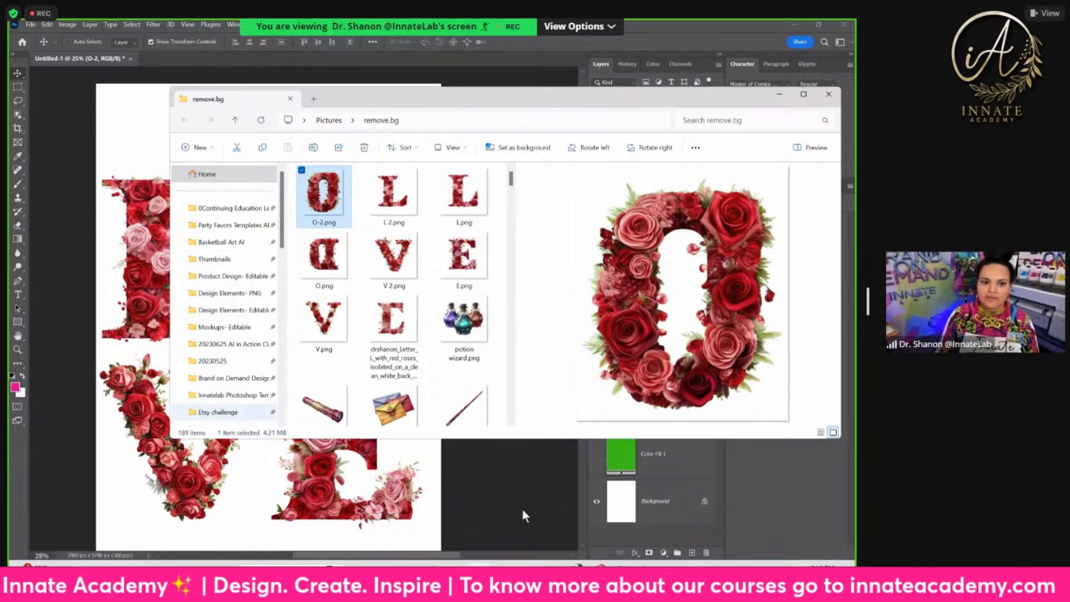
{"action": "scroll", "coordinate": [233, 334], "scroll_direction": "down", "scroll_amount": 6}
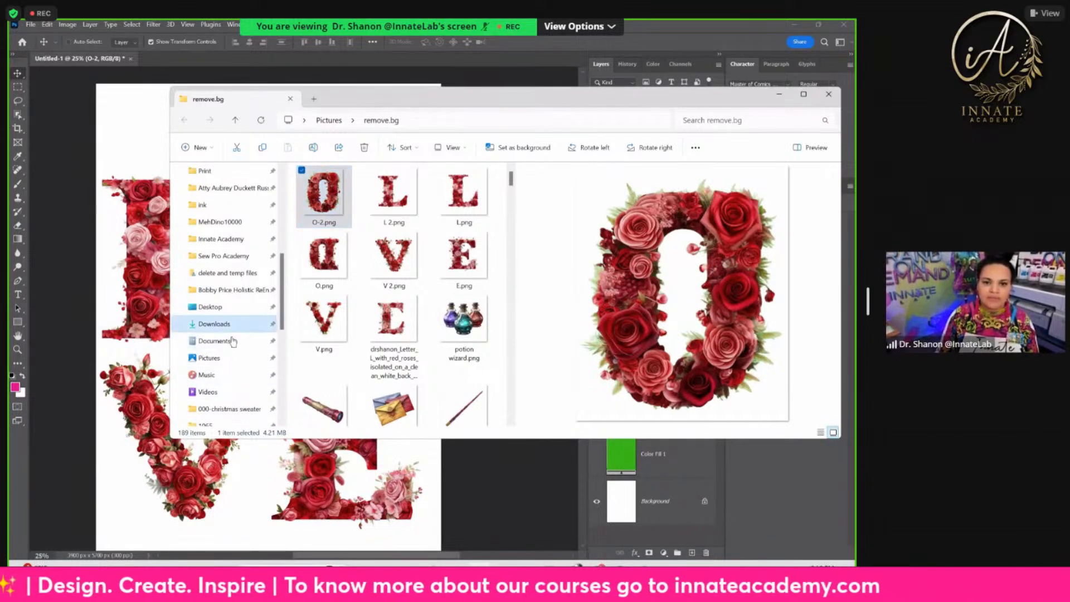
{"action": "left_click", "coordinate": [214, 324]}
{"action": "left_click", "coordinate": [341, 214]}
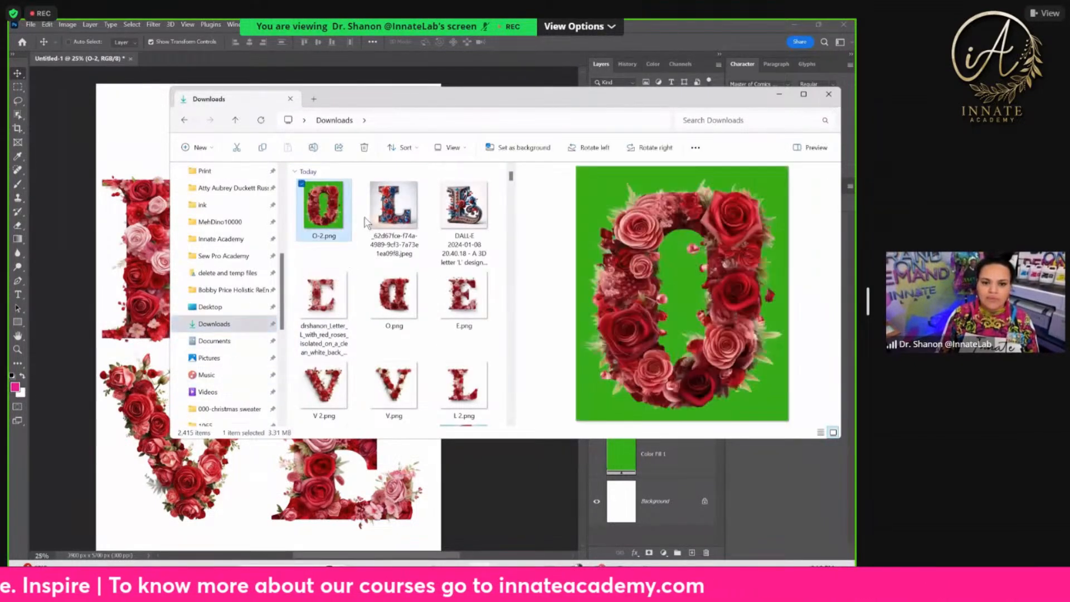
{"action": "scroll", "coordinate": [366, 222], "scroll_direction": "down", "scroll_amount": 3}
Preview the chibi-style character images and open the DALL-E files from 19.58.13 and 20.15.20 in Photoshop
{"action": "left_click", "coordinate": [386, 272]}
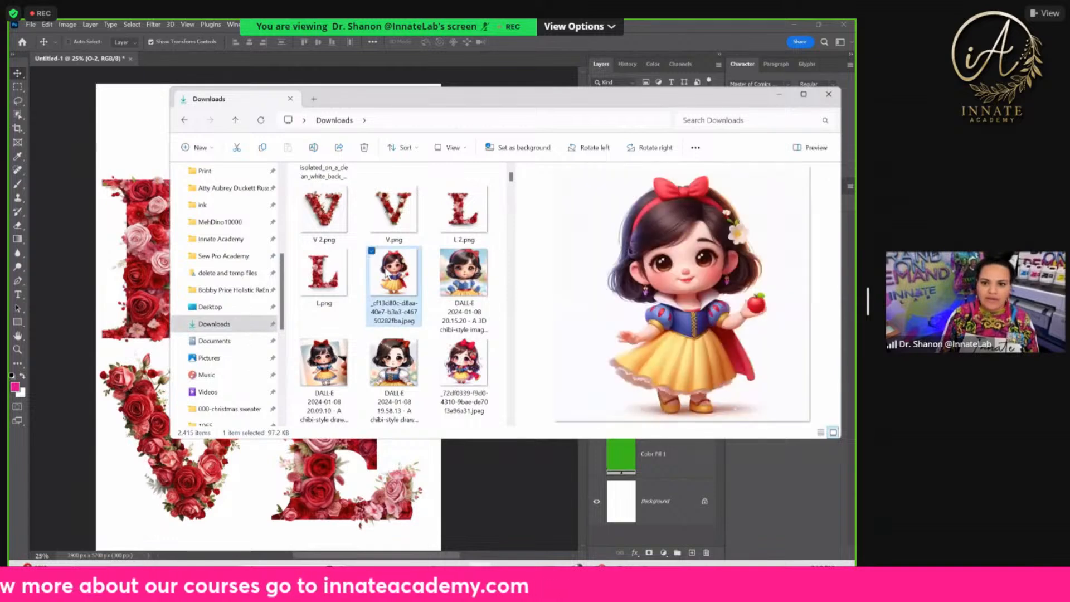
{"action": "left_click", "coordinate": [457, 283]}
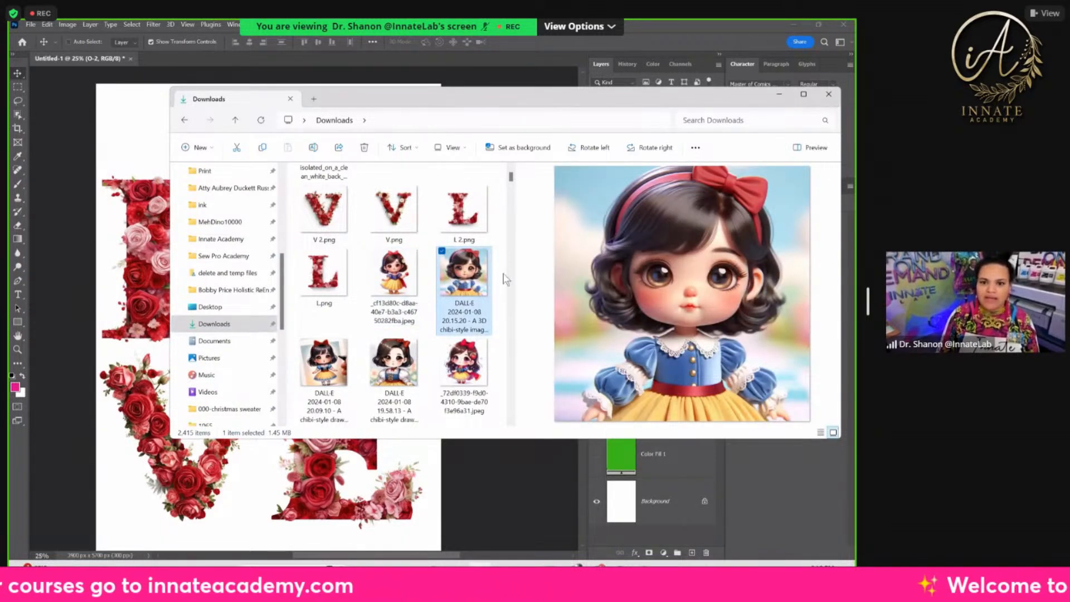
{"action": "left_click", "coordinate": [394, 362]}
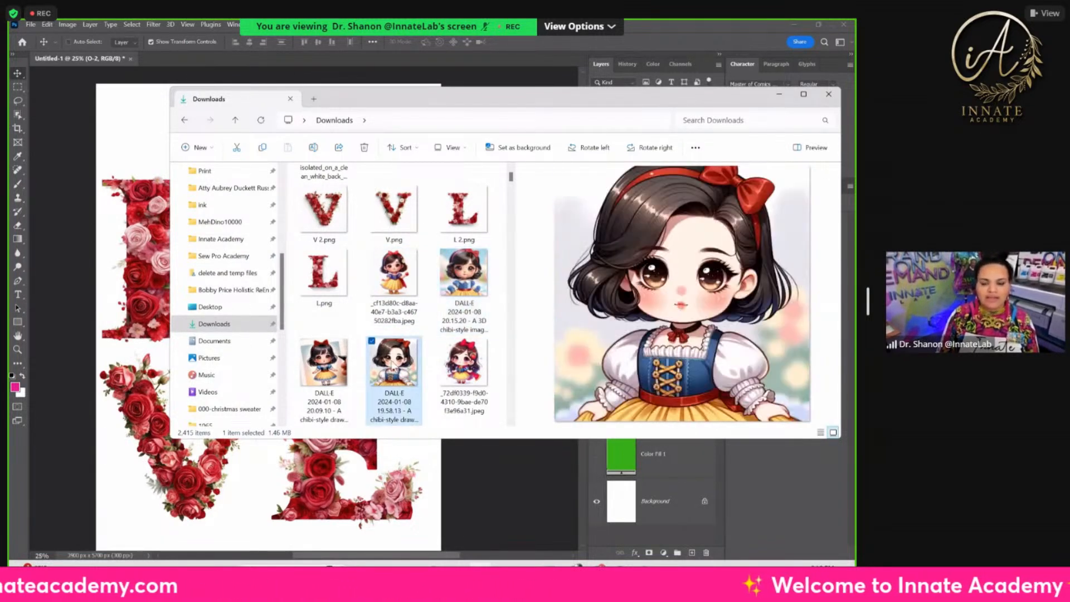
{"action": "left_click", "coordinate": [463, 287], "text": "ctrl"}
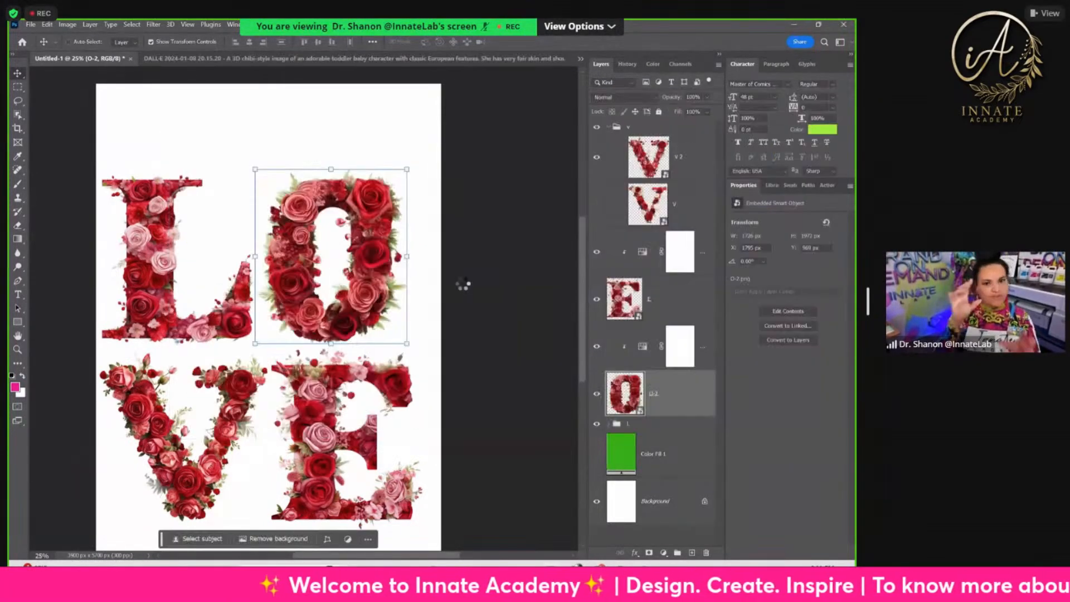
{"action": "double_click", "coordinate": [464, 287]}
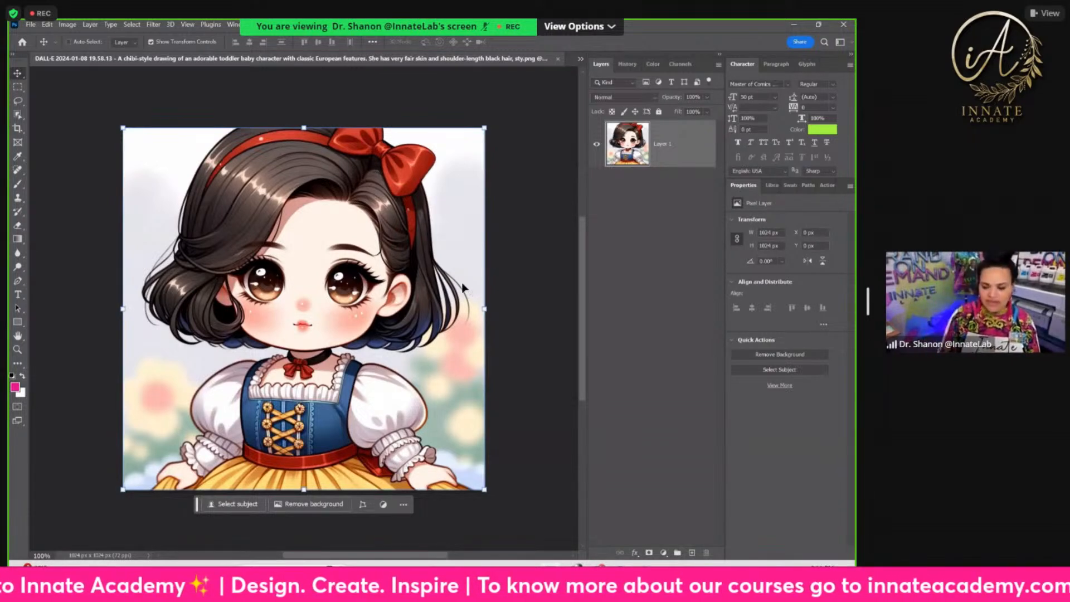
Expand the 19.58.13 character image above and below with the Crop tool's Generative Expand fill and generate the new areas without a prompt
{"action": "key", "text": "ctrl+minus"}
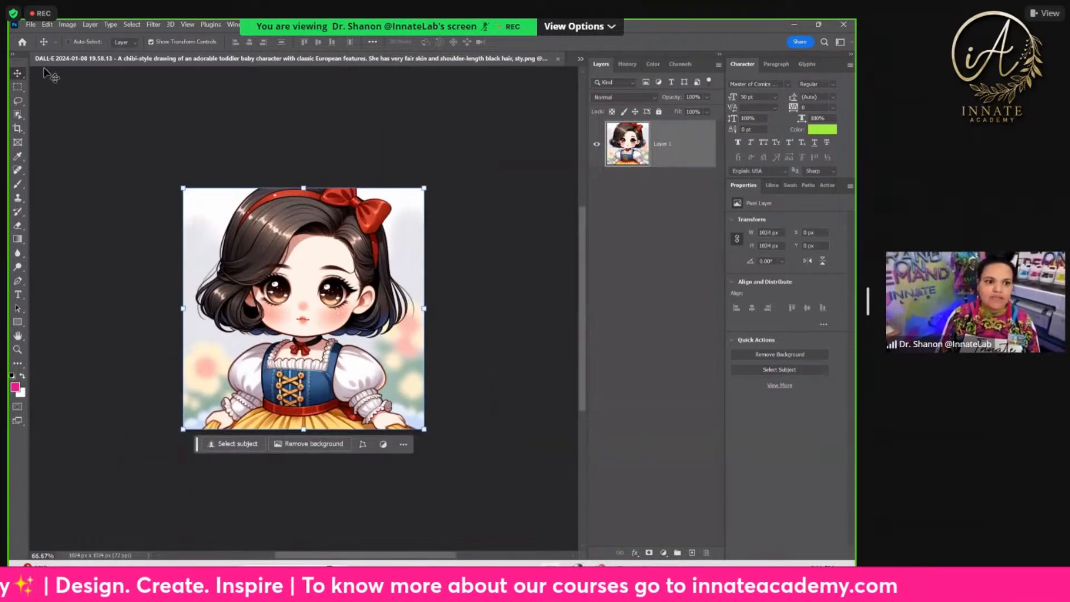
{"action": "key", "text": "c"}
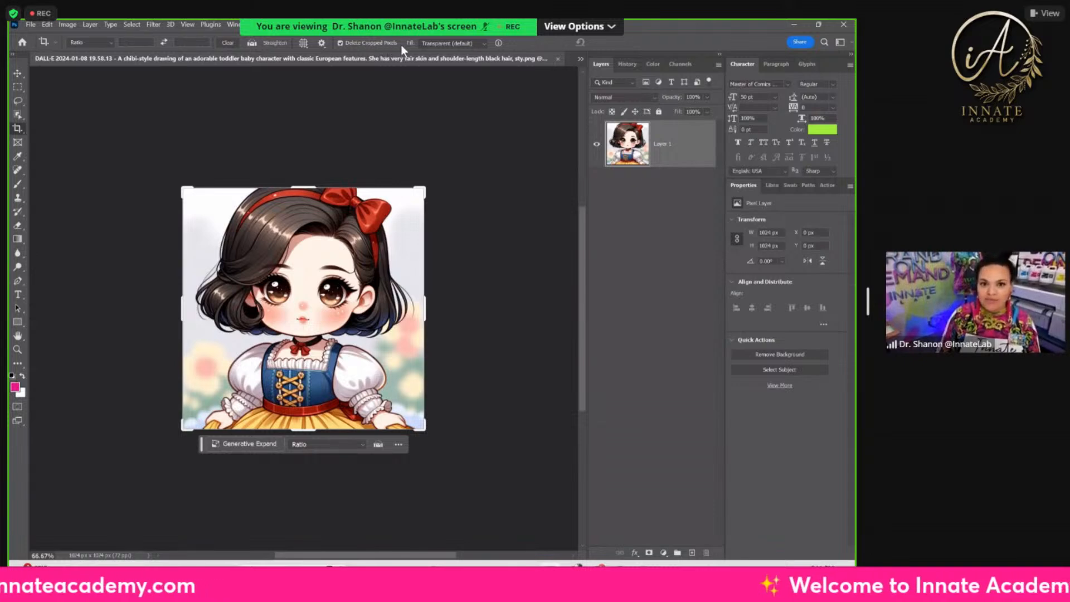
{"action": "left_click", "coordinate": [436, 42]}
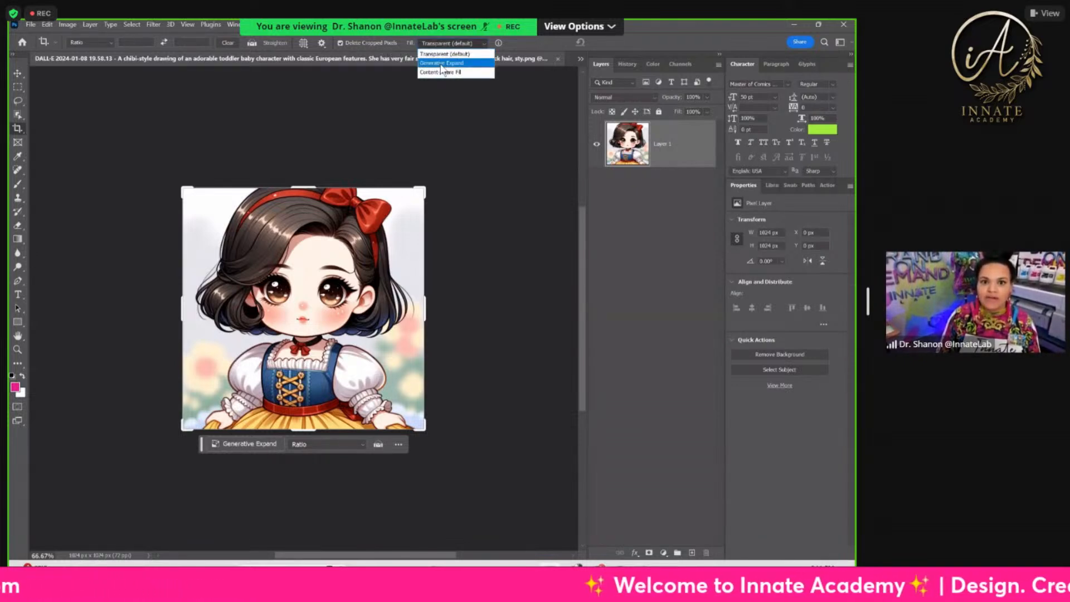
{"action": "left_click", "coordinate": [442, 63]}
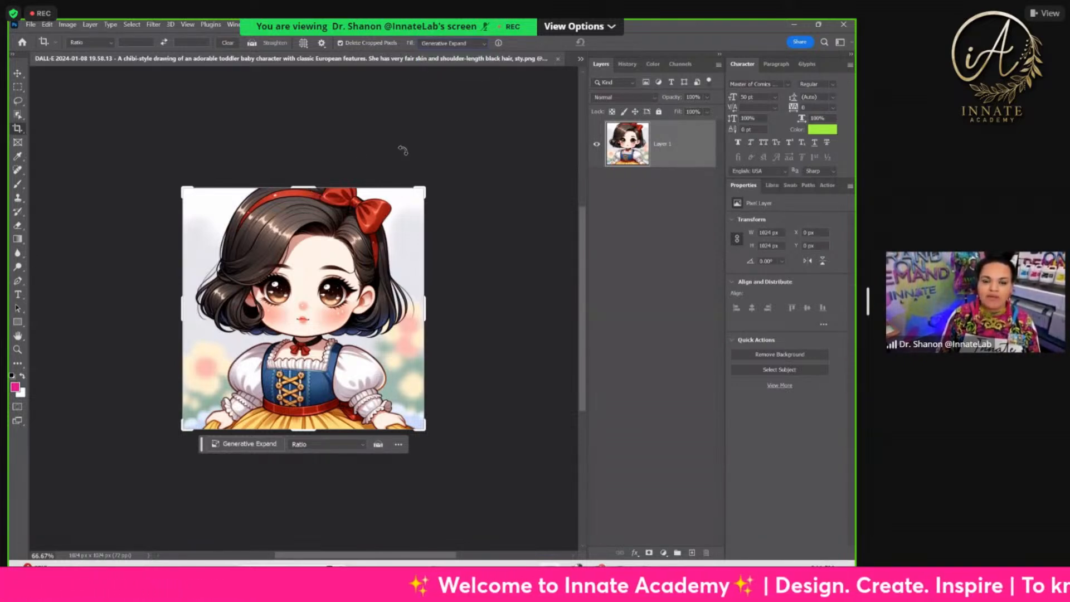
{"action": "left_click_drag", "start_coordinate": [303, 186], "coordinate": [303, 142]}
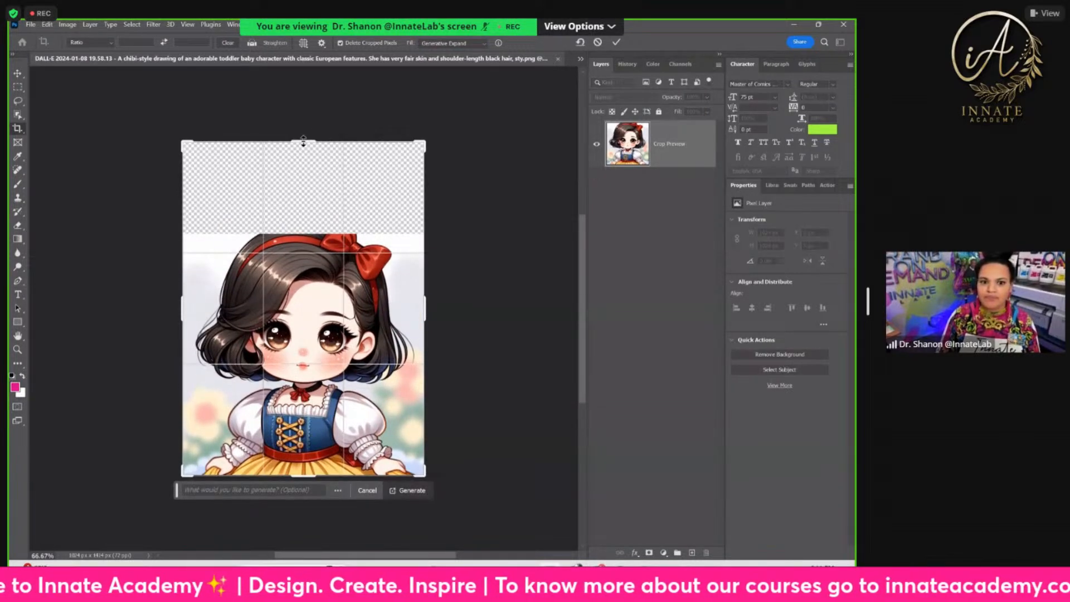
{"action": "scroll", "coordinate": [296, 451], "scroll_direction": "down", "scroll_amount": 2}
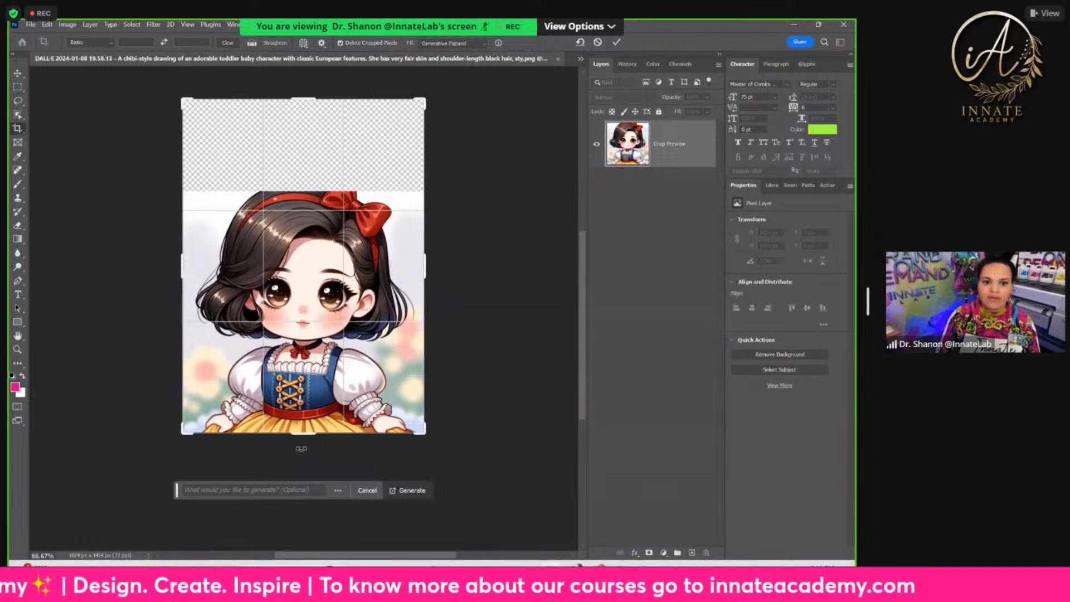
{"action": "left_click_drag", "start_coordinate": [309, 442], "coordinate": [304, 490]}
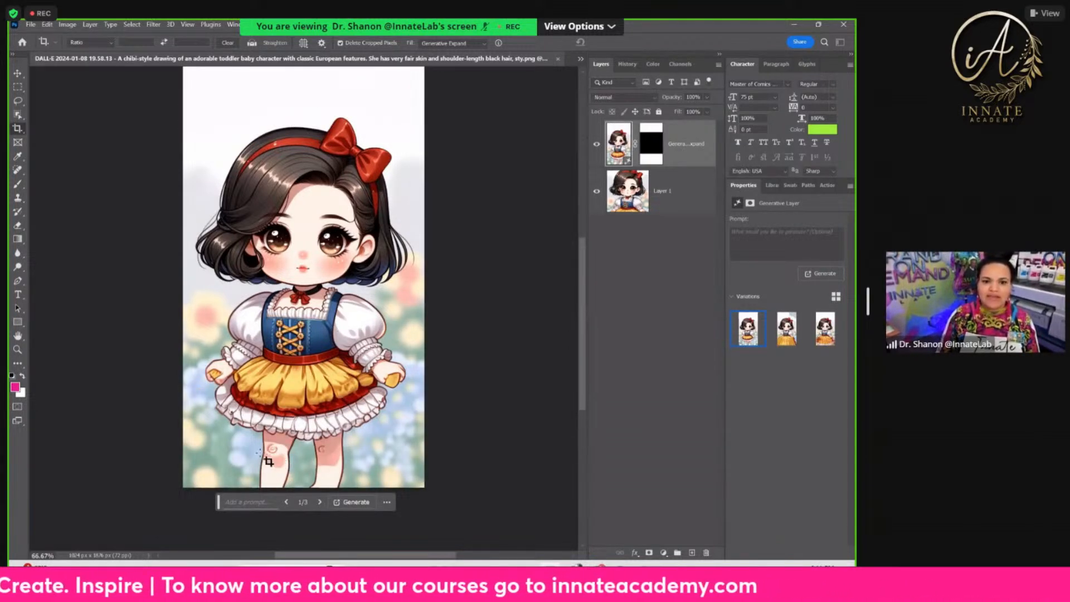
Compare the second and third Generative Expand variations of the character's dress
{"action": "left_click", "coordinate": [781, 345]}
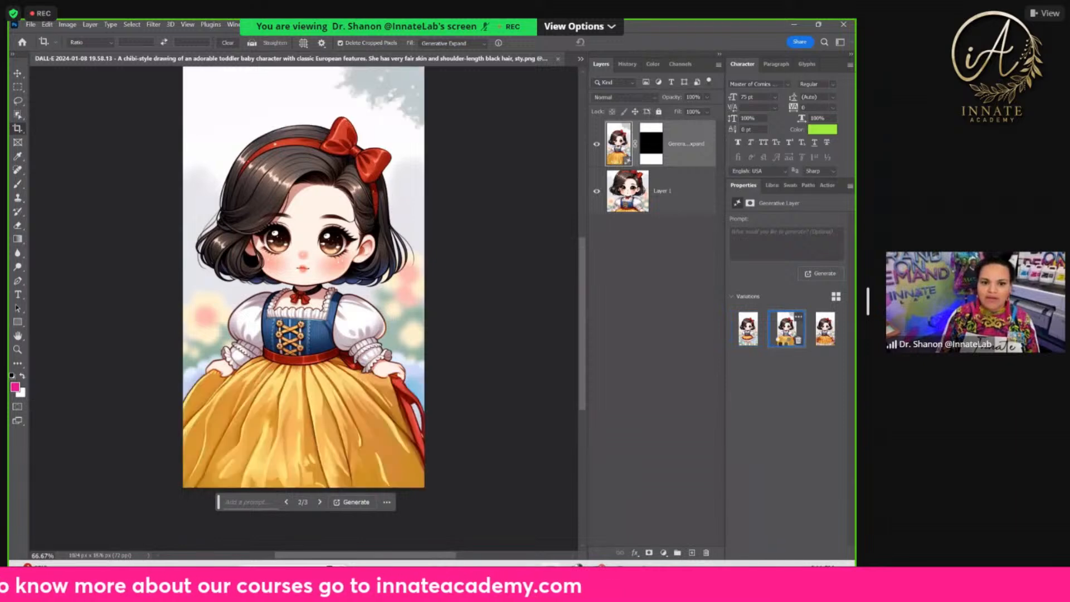
{"action": "left_click", "coordinate": [820, 337]}
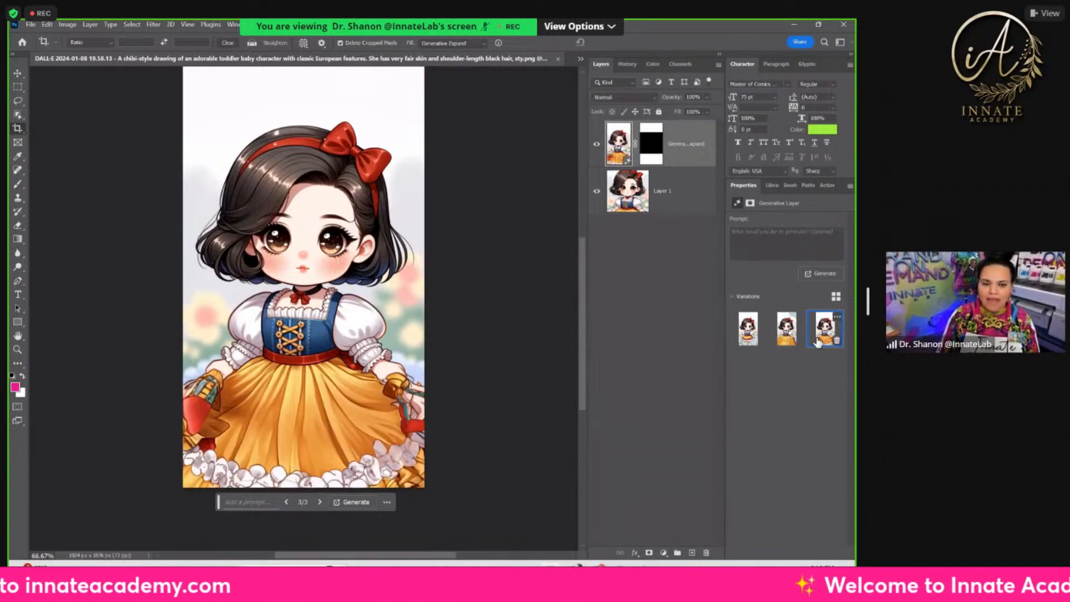
{"action": "left_click", "coordinate": [803, 339]}
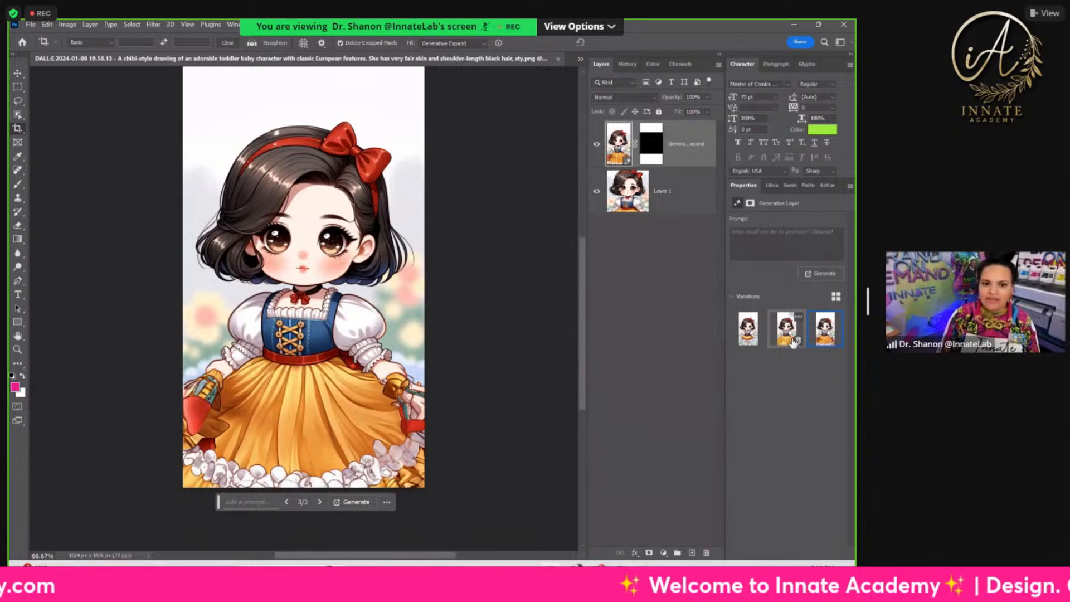
Merge the second Generative Expand variation into Layer 1, and save and close the 19.58.13 character document
{"action": "left_click", "coordinate": [749, 341]}
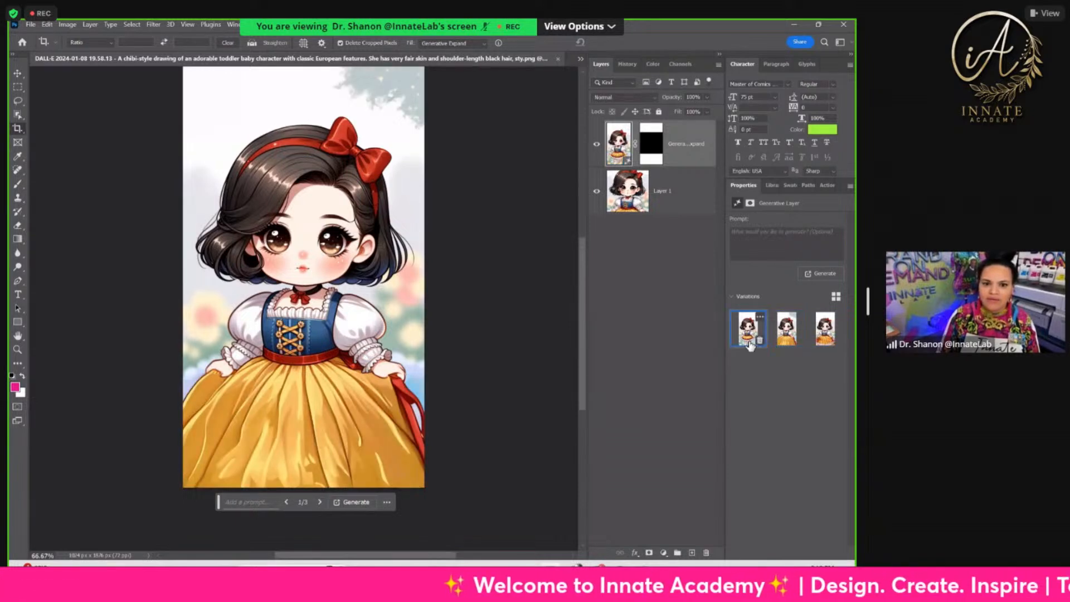
{"action": "left_click", "coordinate": [782, 342]}
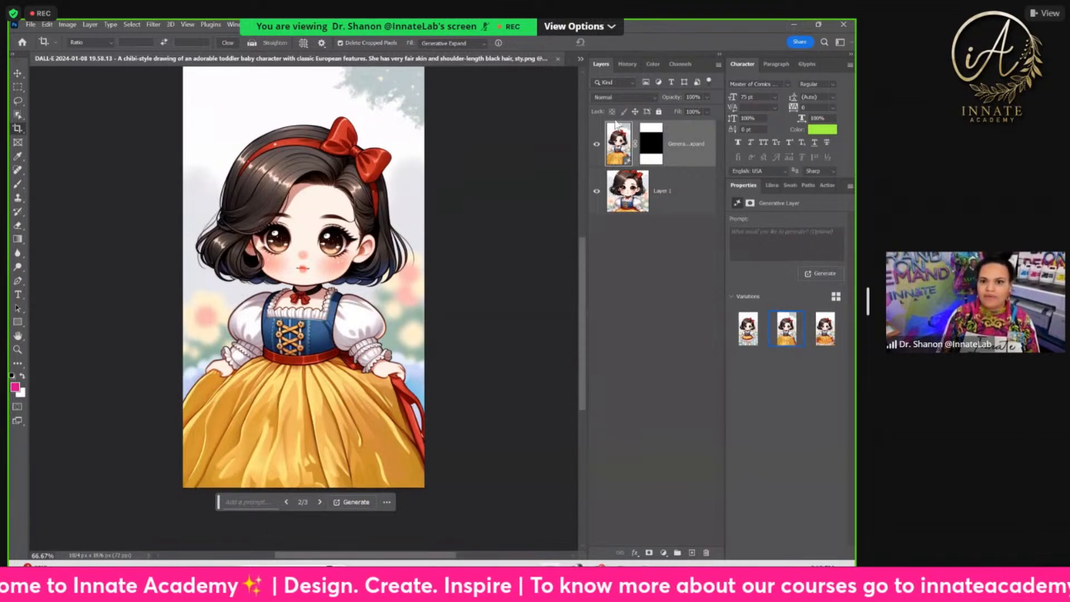
{"action": "right_click", "coordinate": [691, 150]}
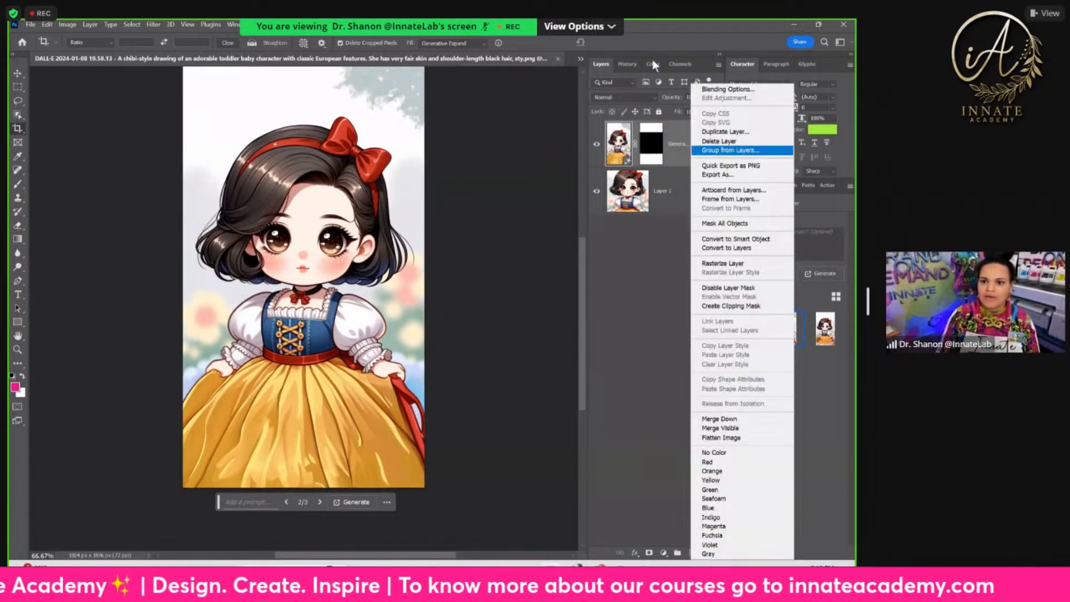
{"action": "key", "text": "Escape"}
{"action": "right_click", "coordinate": [646, 190]}
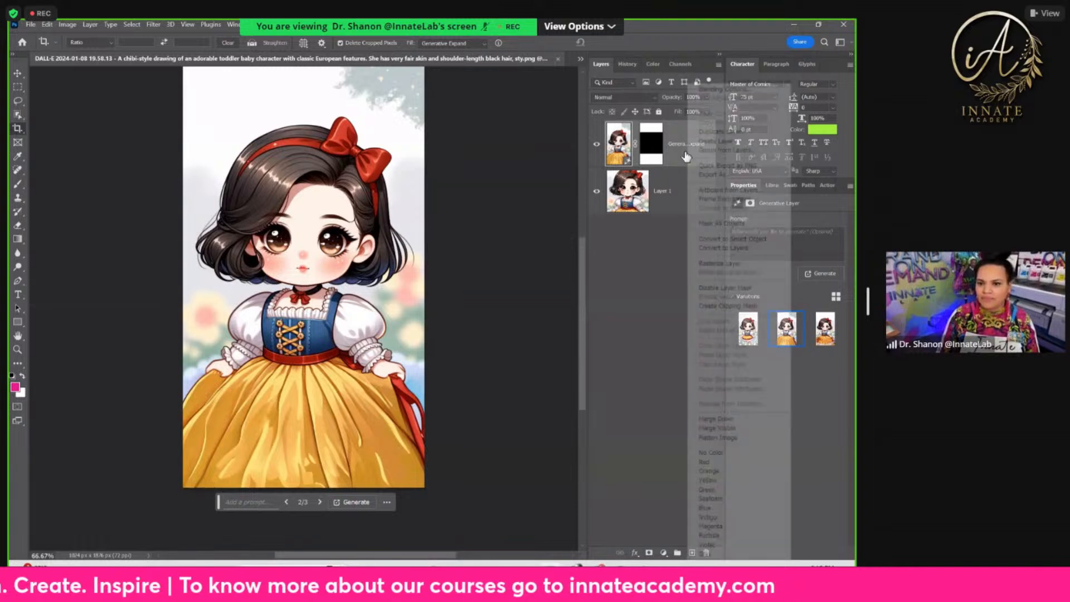
{"action": "left_click", "coordinate": [714, 418]}
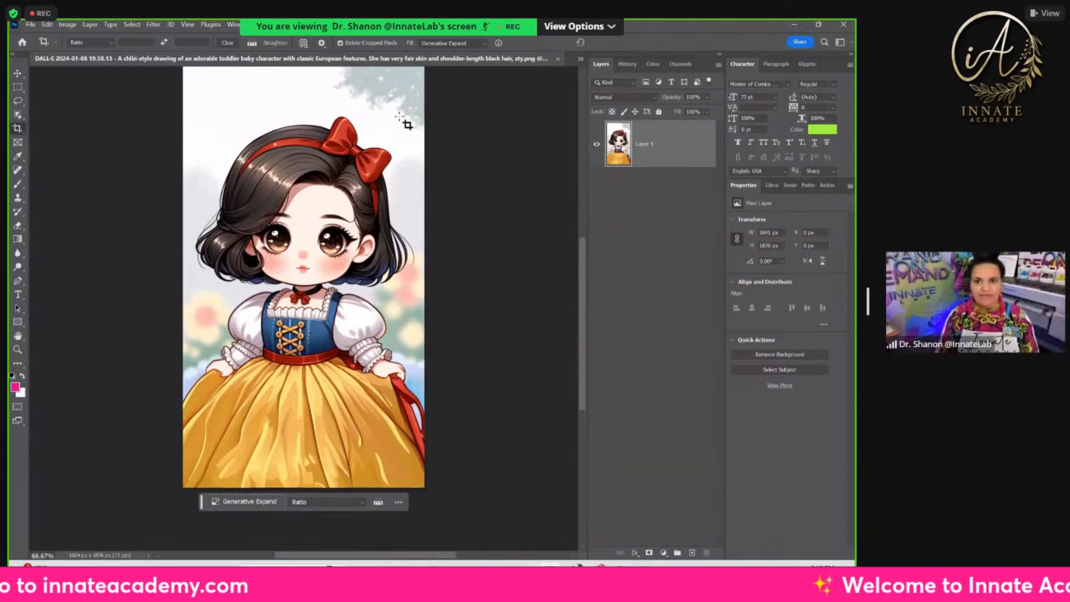
{"action": "left_click", "coordinate": [557, 58]}
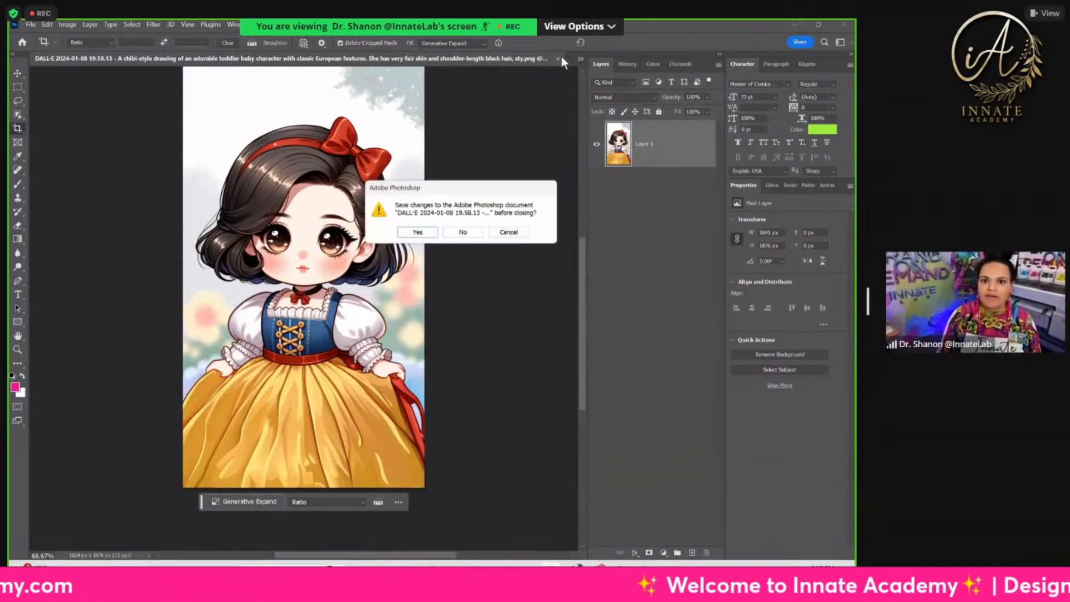
{"action": "left_click", "coordinate": [429, 231]}
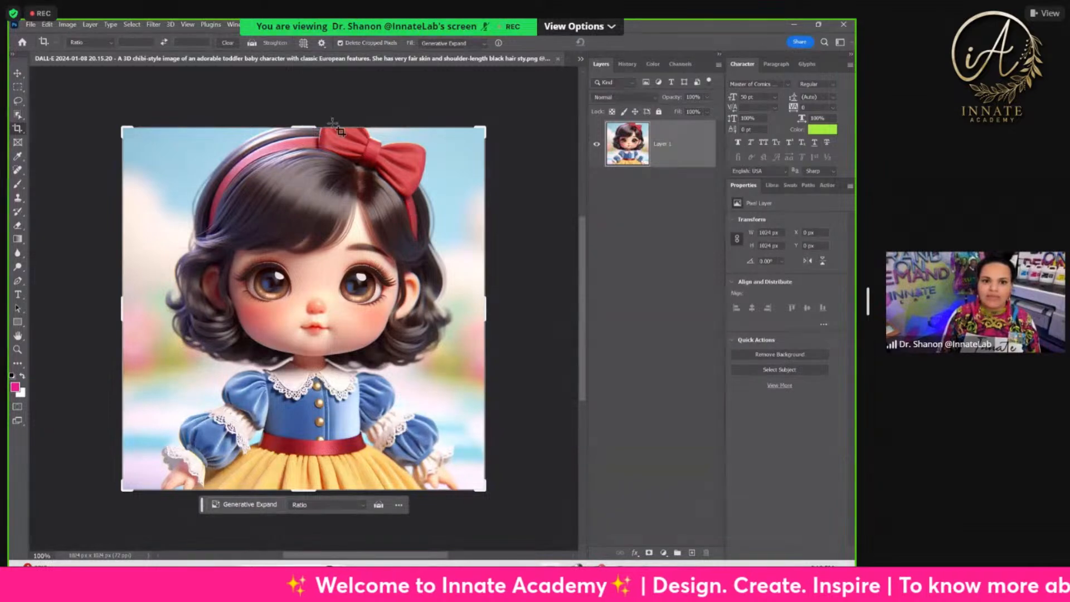
Extend the 20.15.20 image above the character's head with Generative Expand, without a prompt, and merge the generated layer into Layer 1
{"action": "scroll", "coordinate": [302, 123], "scroll_direction": "up", "scroll_amount": 1}
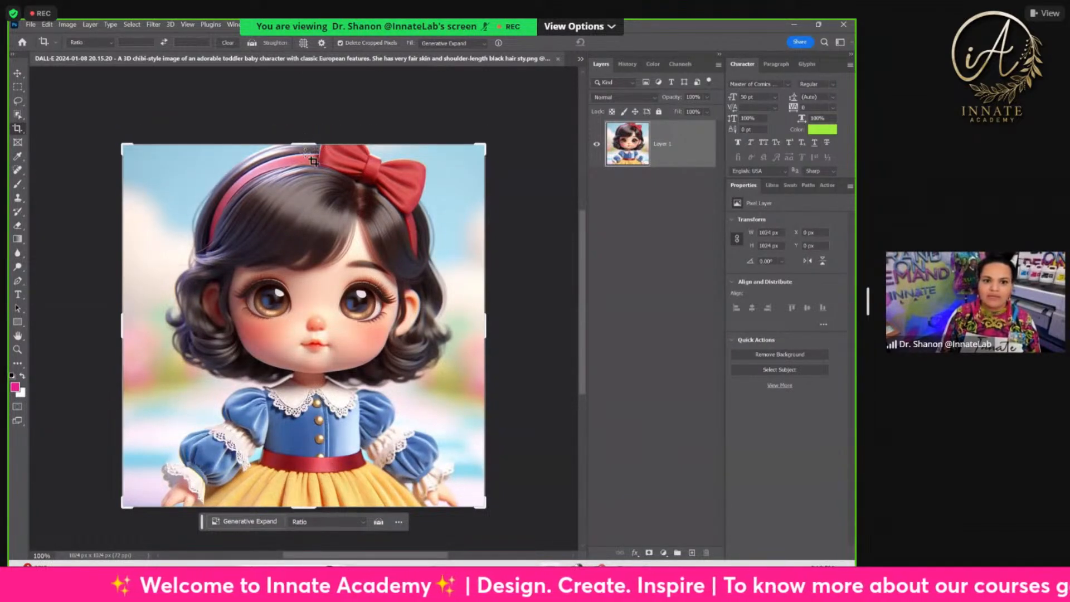
{"action": "left_click_drag", "start_coordinate": [304, 144], "coordinate": [305, 113]}
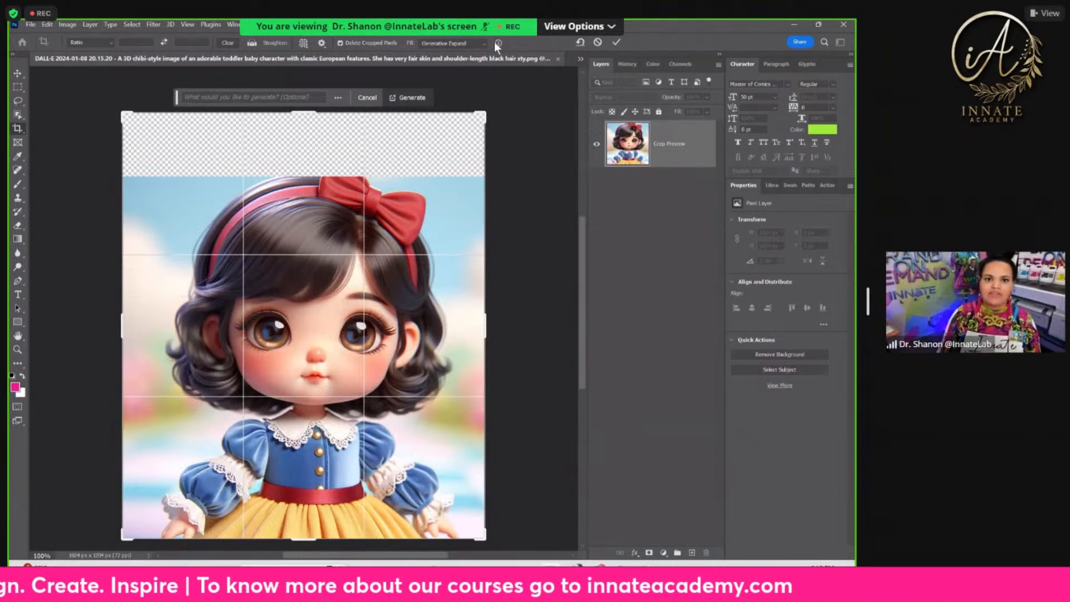
{"action": "key", "text": "Return"}
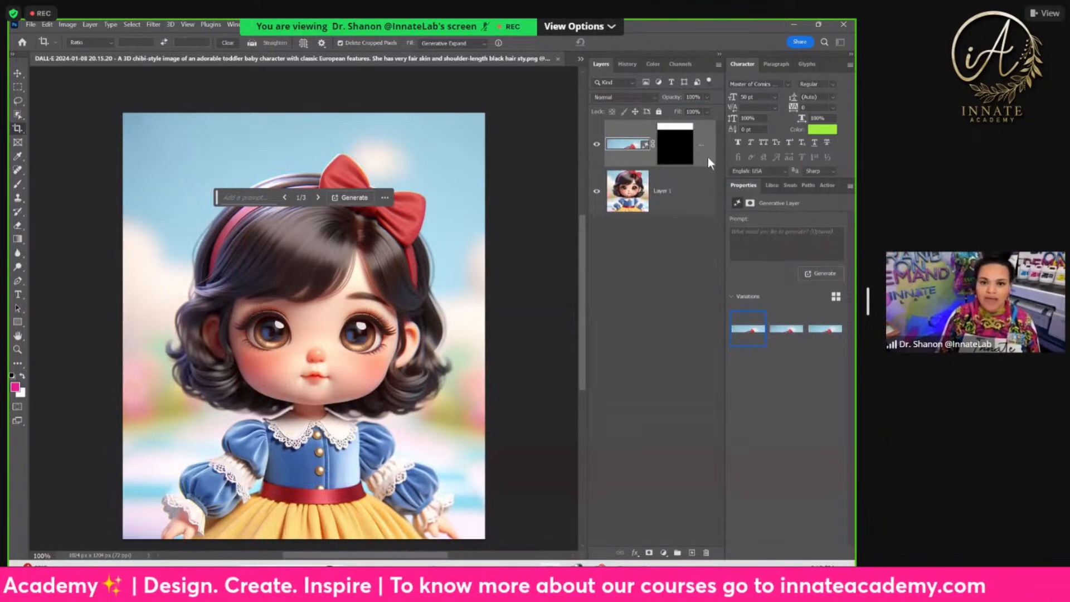
{"action": "left_click_drag", "start_coordinate": [214, 198], "coordinate": [215, 90]}
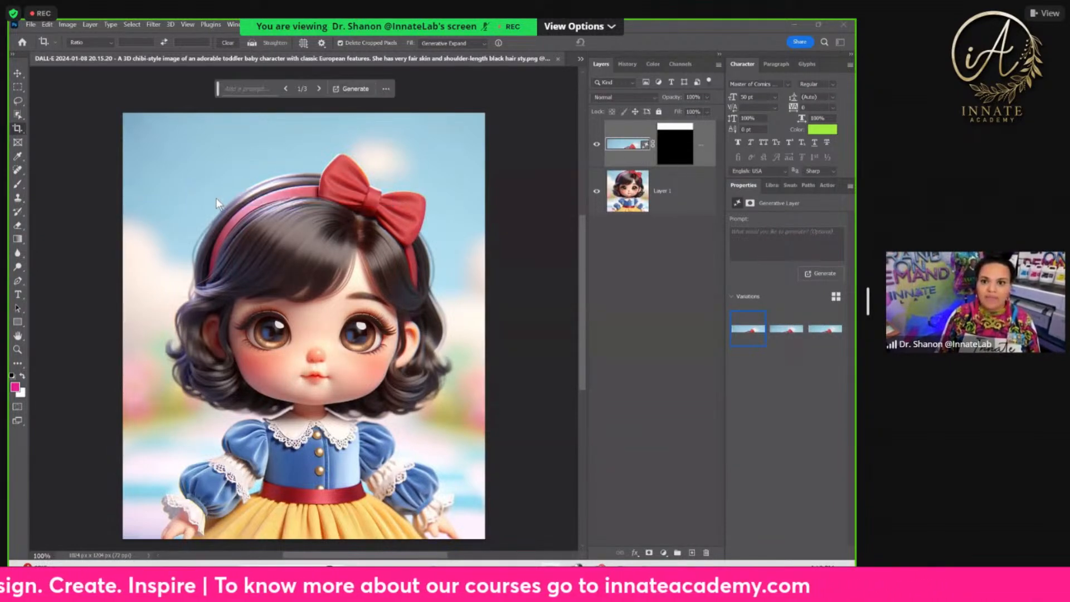
{"action": "right_click", "coordinate": [696, 144]}
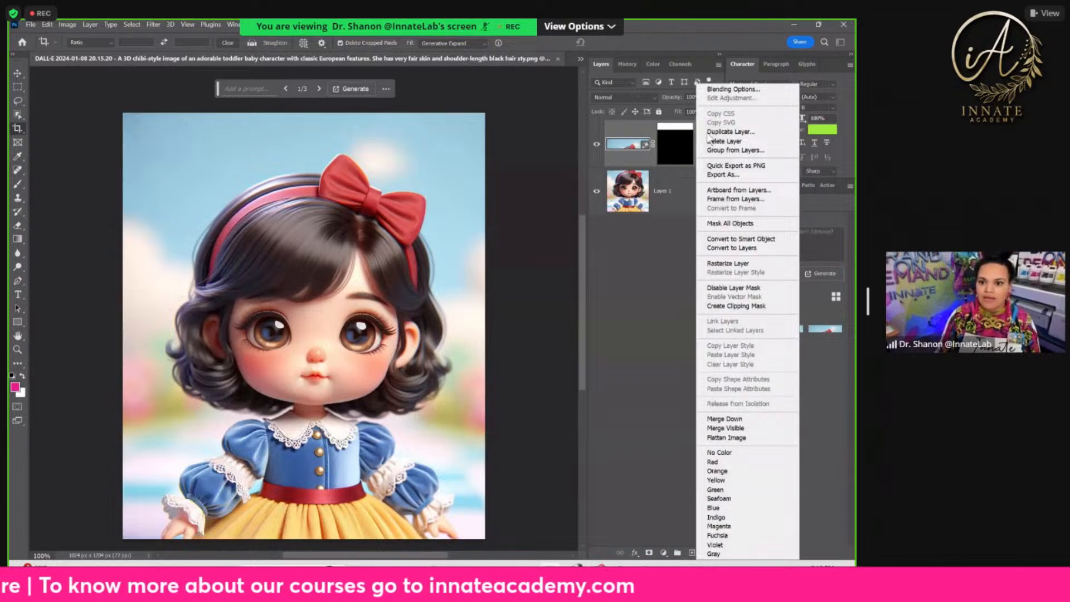
{"action": "left_click", "coordinate": [757, 418]}
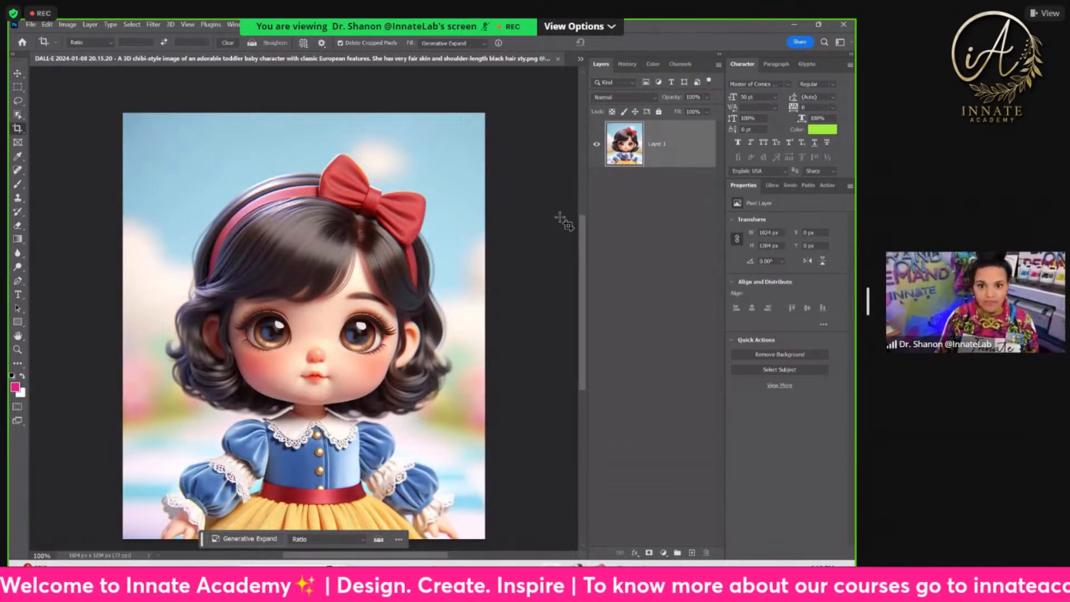
Expand the canvas below the character's skirt with the Crop tool and generate the missing lower body without a prompt
{"action": "key", "text": "ctrl+minus"}
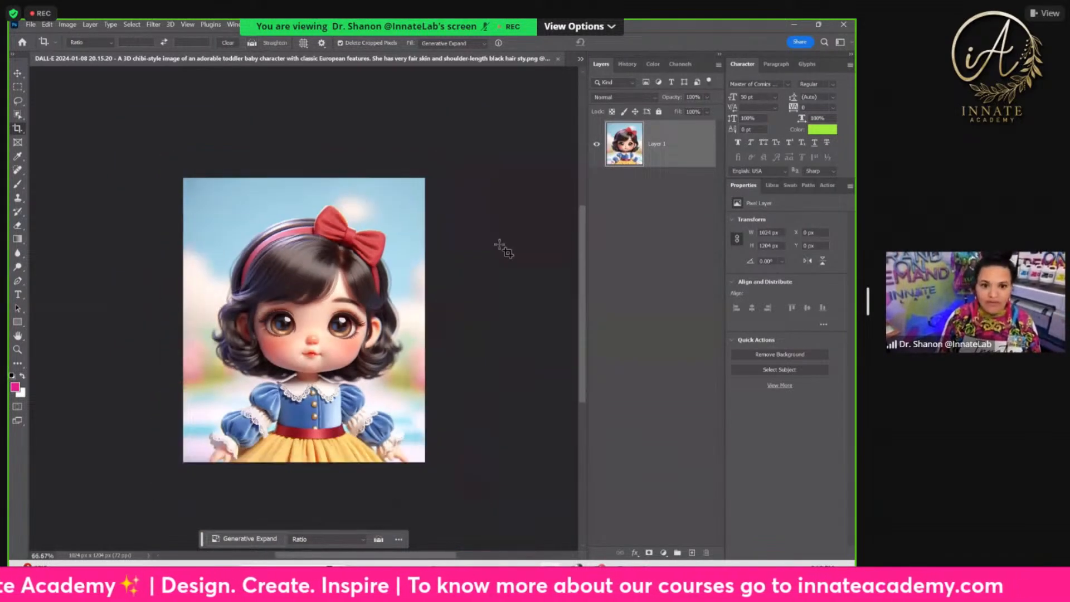
{"action": "scroll", "coordinate": [394, 314], "scroll_direction": "down", "scroll_amount": 4}
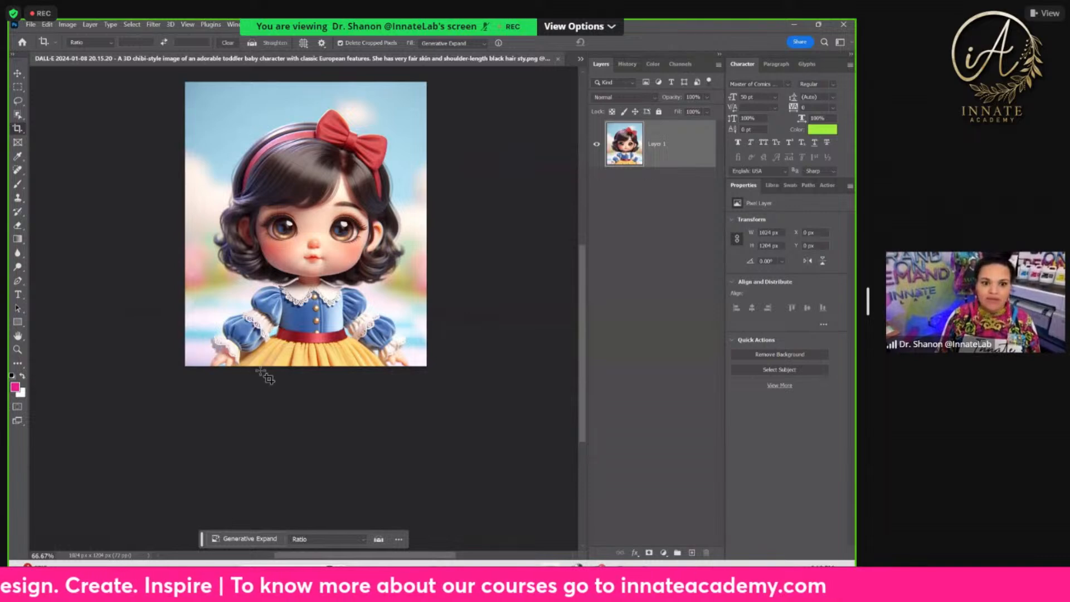
{"action": "left_click", "coordinate": [253, 366]}
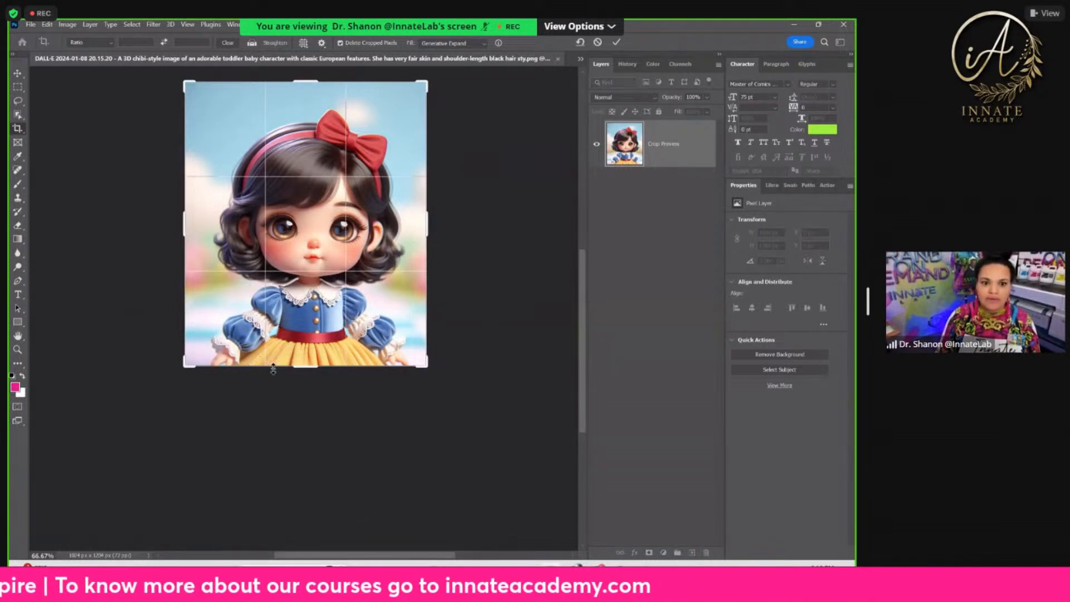
{"action": "left_click_drag", "start_coordinate": [298, 367], "coordinate": [299, 432]}
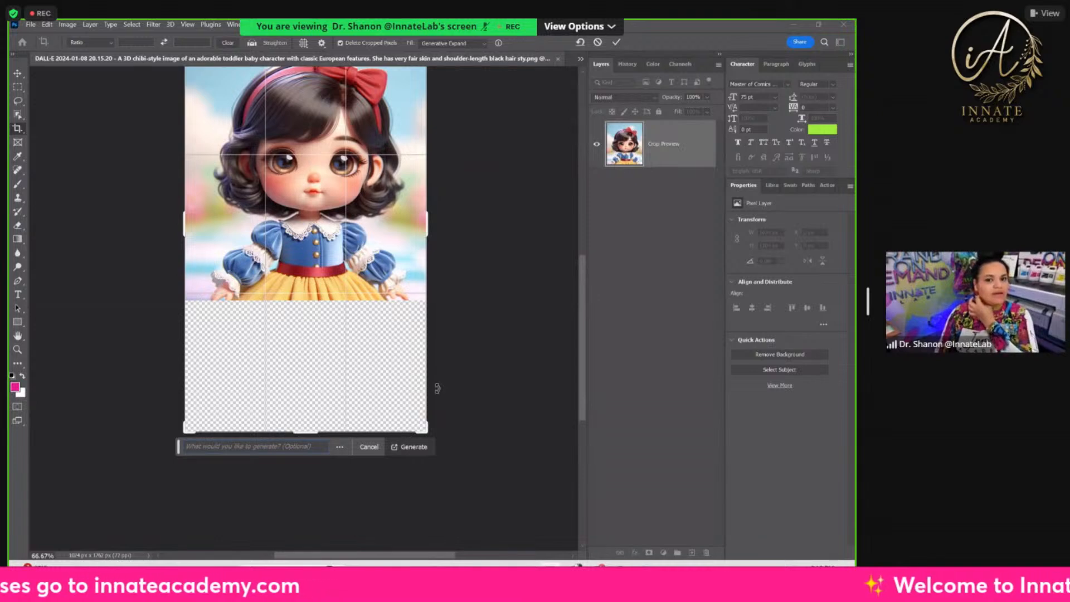
{"action": "key", "text": "Return"}
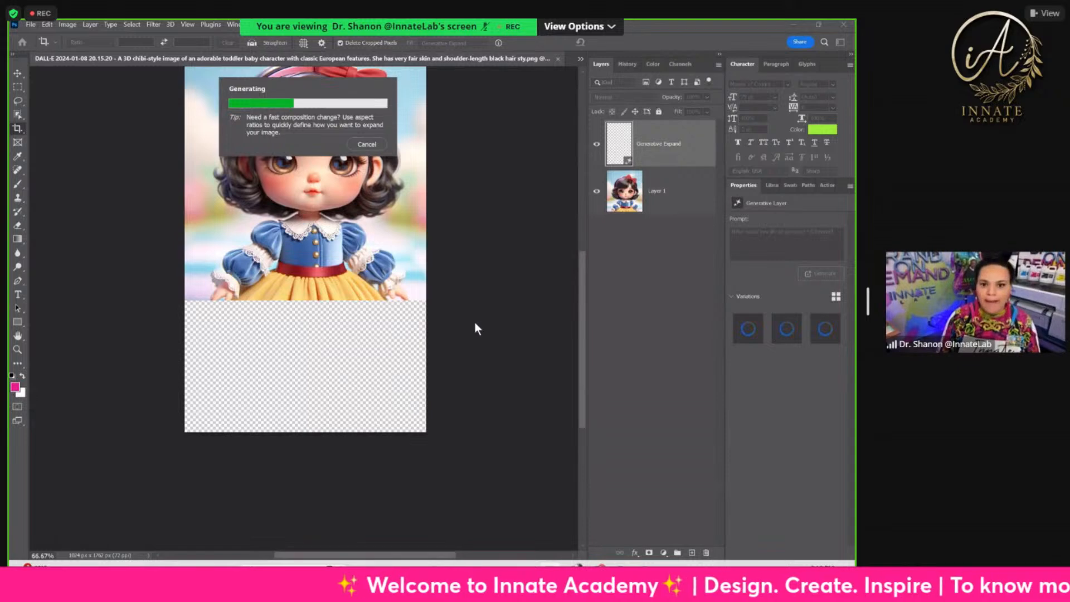
Compare the three Generative Expand variations of the skirt and shoes, ending on the first one with the red boots
{"action": "scroll", "coordinate": [412, 350], "scroll_direction": "up", "scroll_amount": 3}
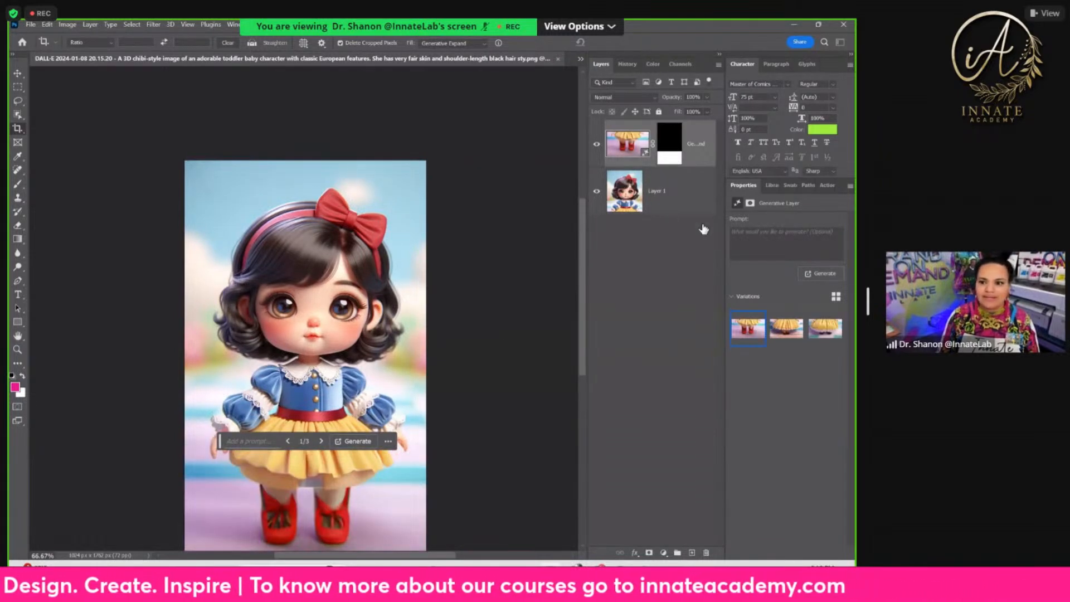
{"action": "left_click", "coordinate": [786, 328]}
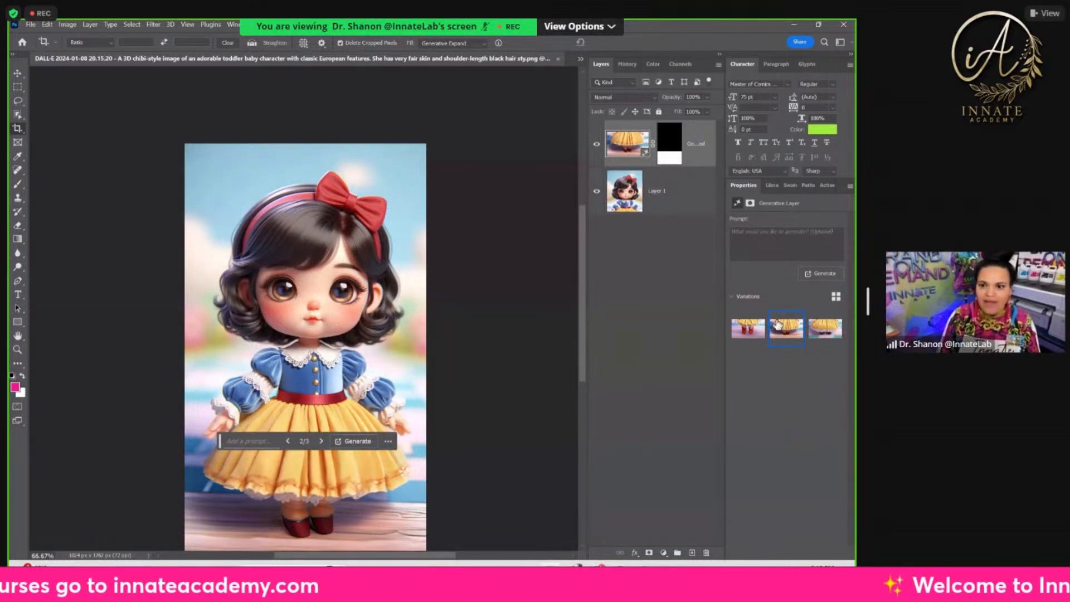
{"action": "left_click", "coordinate": [810, 323]}
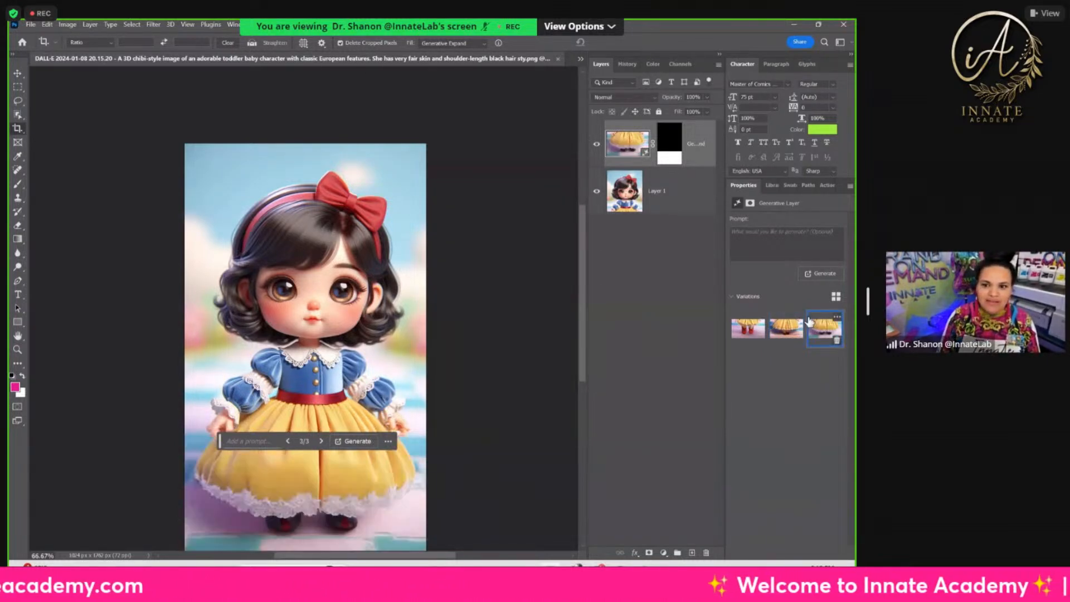
{"action": "left_click", "coordinate": [796, 325]}
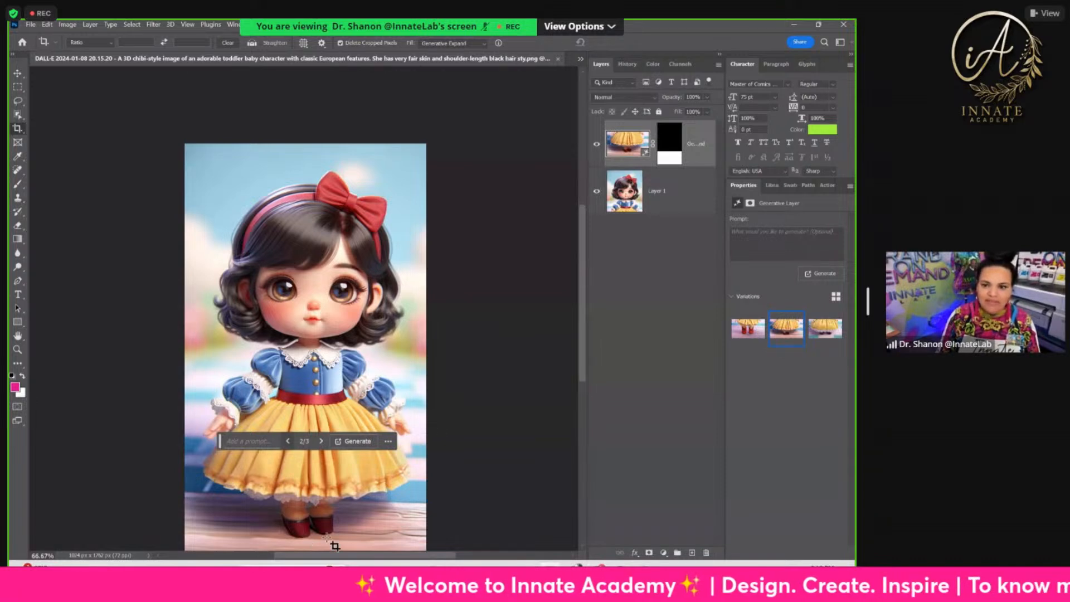
{"action": "left_click", "coordinate": [825, 328]}
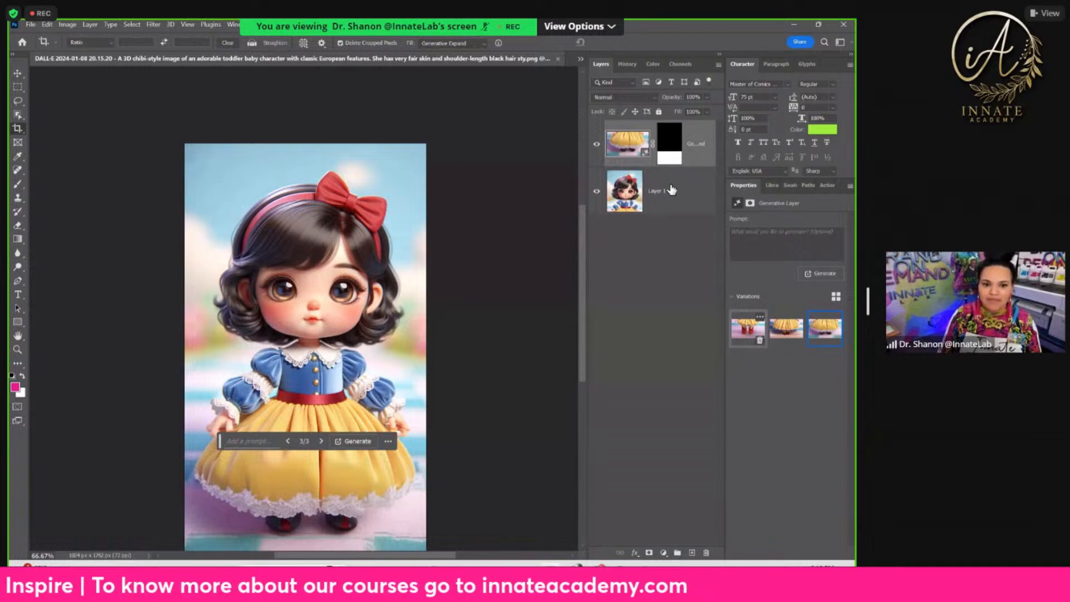
{"action": "left_click", "coordinate": [786, 328]}
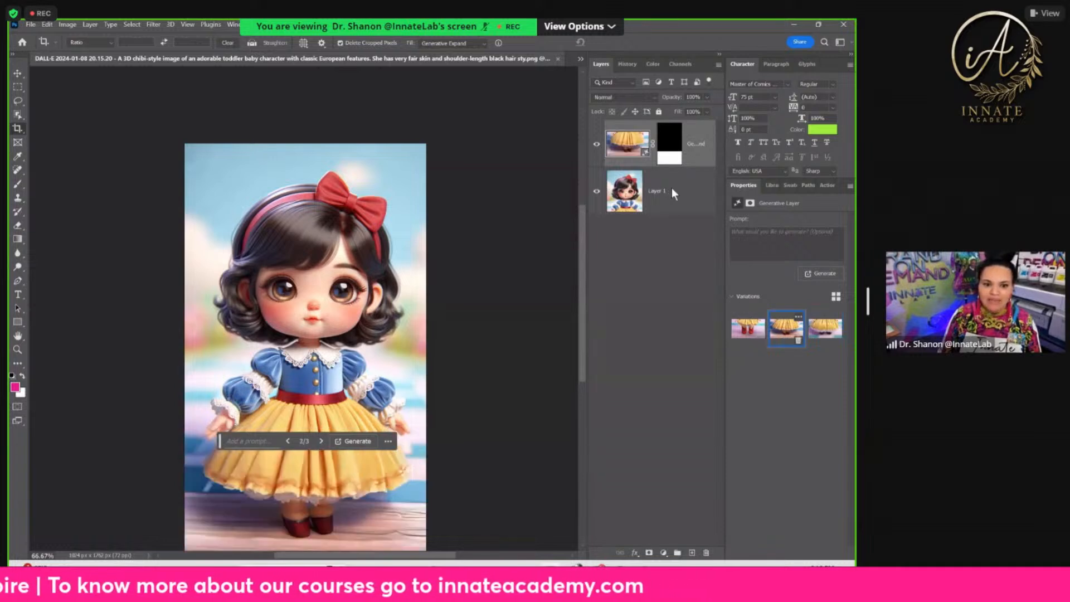
{"action": "left_click", "coordinate": [824, 329]}
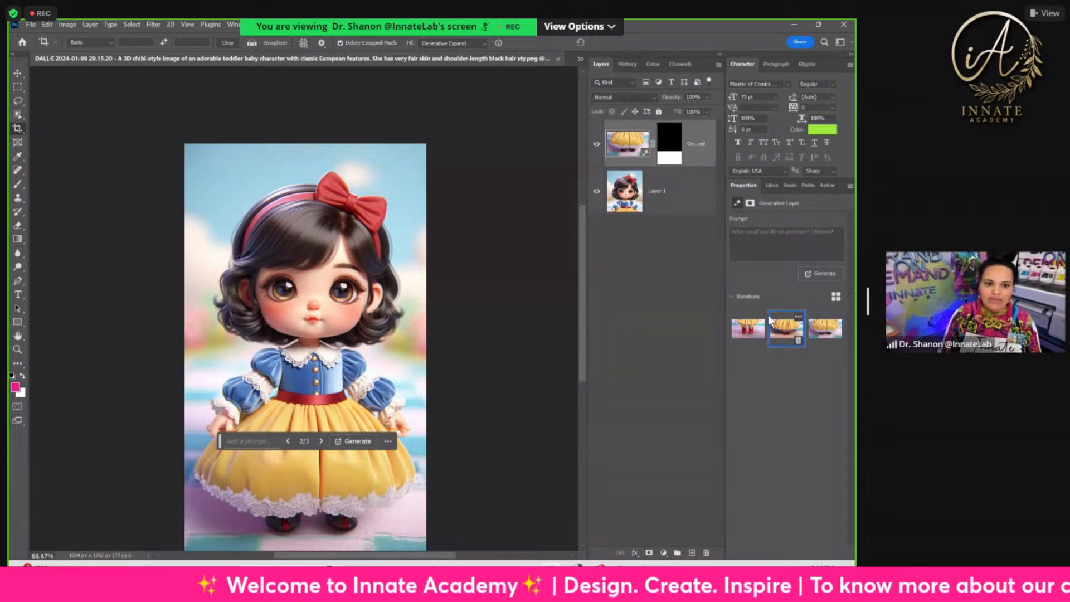
{"action": "left_click", "coordinate": [758, 334]}
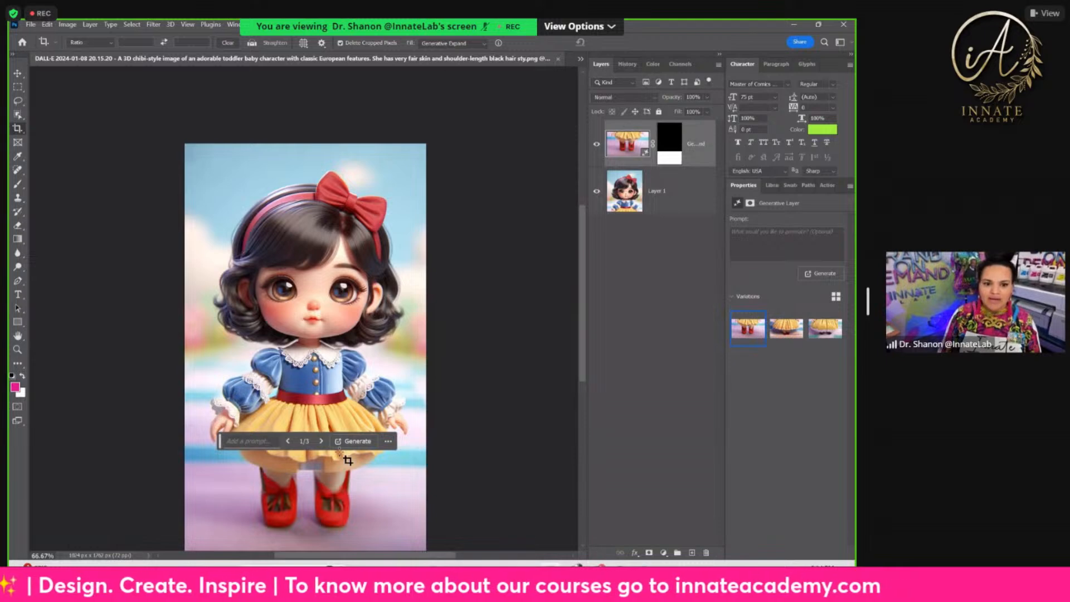
{"action": "left_click", "coordinate": [788, 340]}
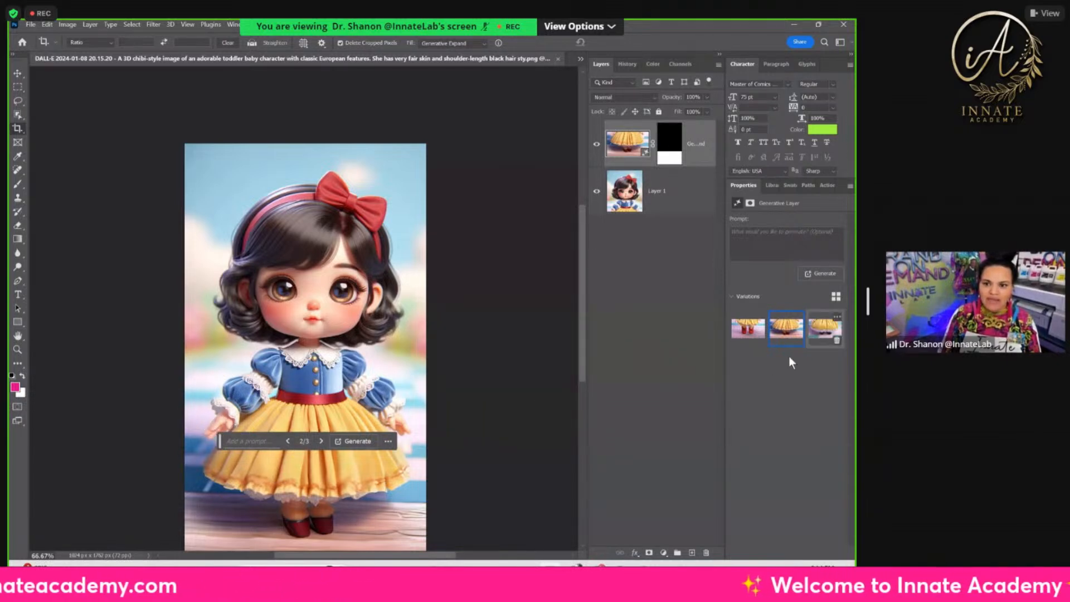
{"action": "left_click", "coordinate": [812, 332]}
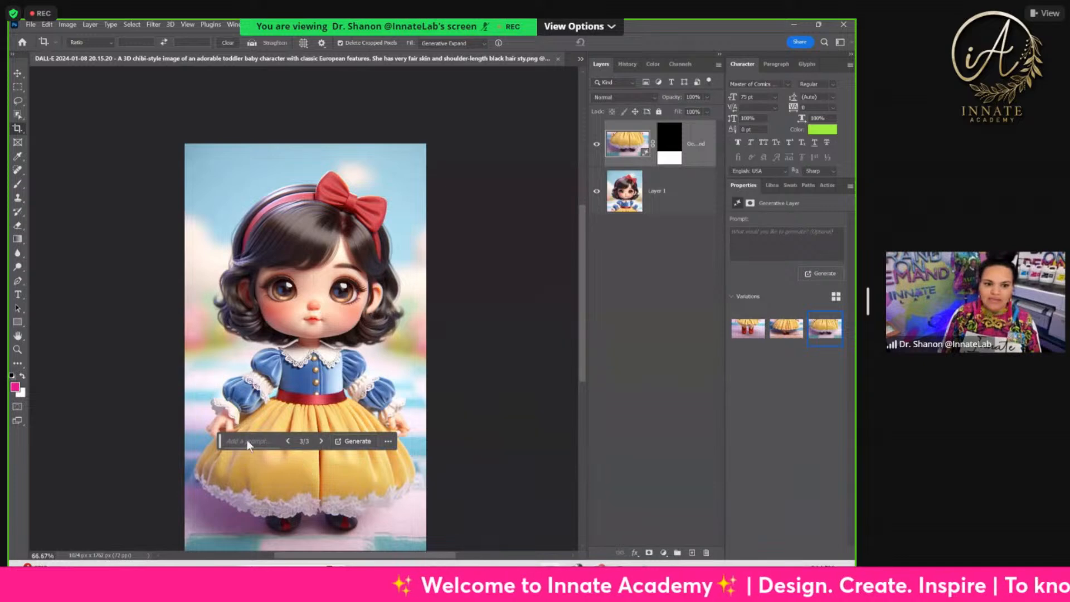
{"action": "left_click_drag", "start_coordinate": [222, 440], "coordinate": [366, 168]}
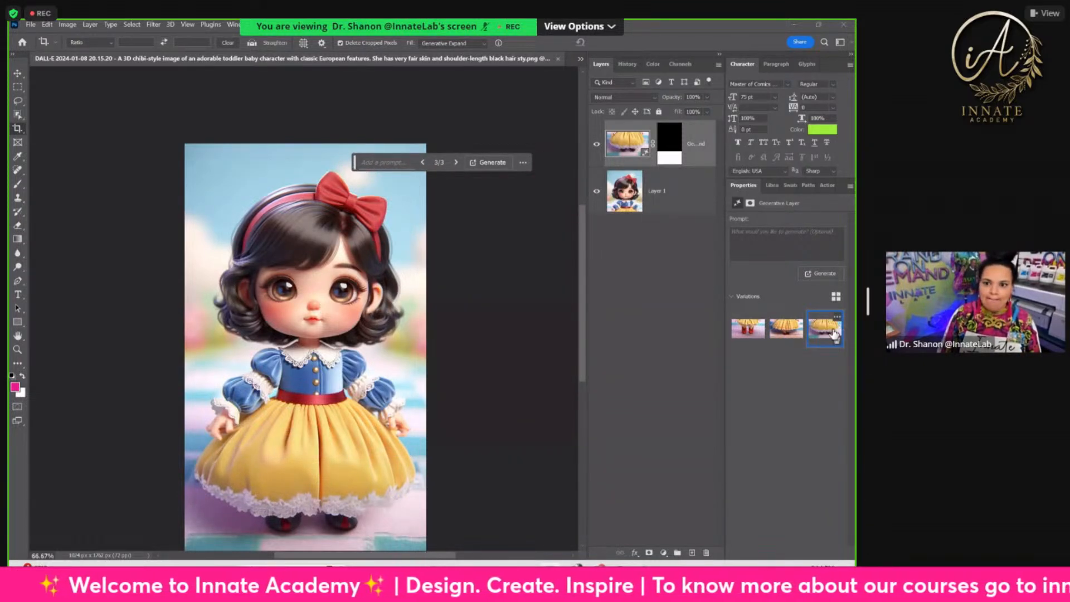
{"action": "left_click", "coordinate": [787, 333]}
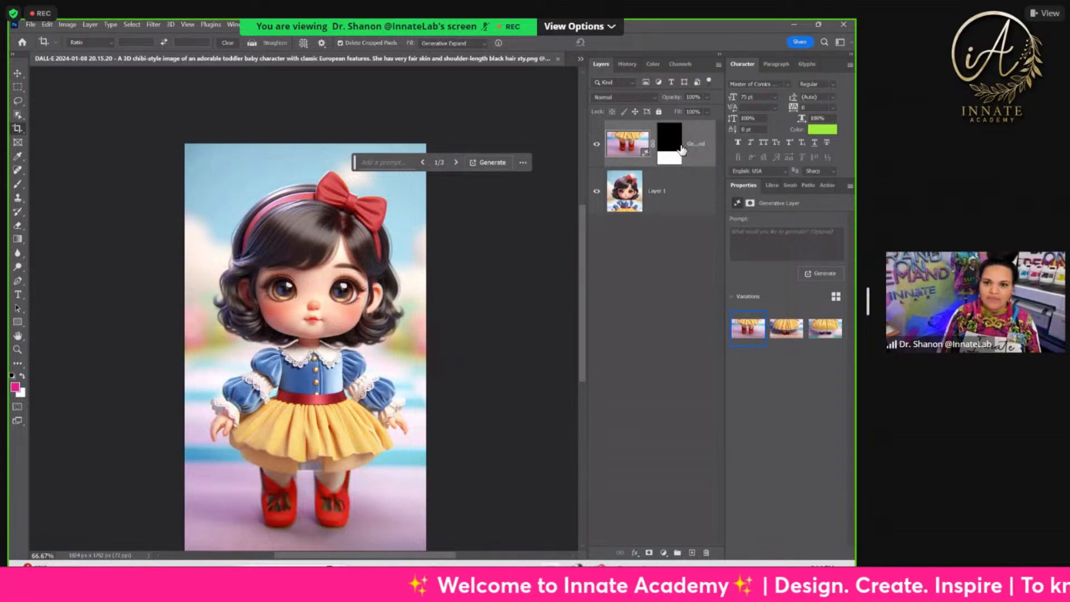
Toggle the Generative Expand layer's visibility repeatedly to compare the original crop with the extended figure, leaving the layer visible
{"action": "left_click", "coordinate": [595, 146]}
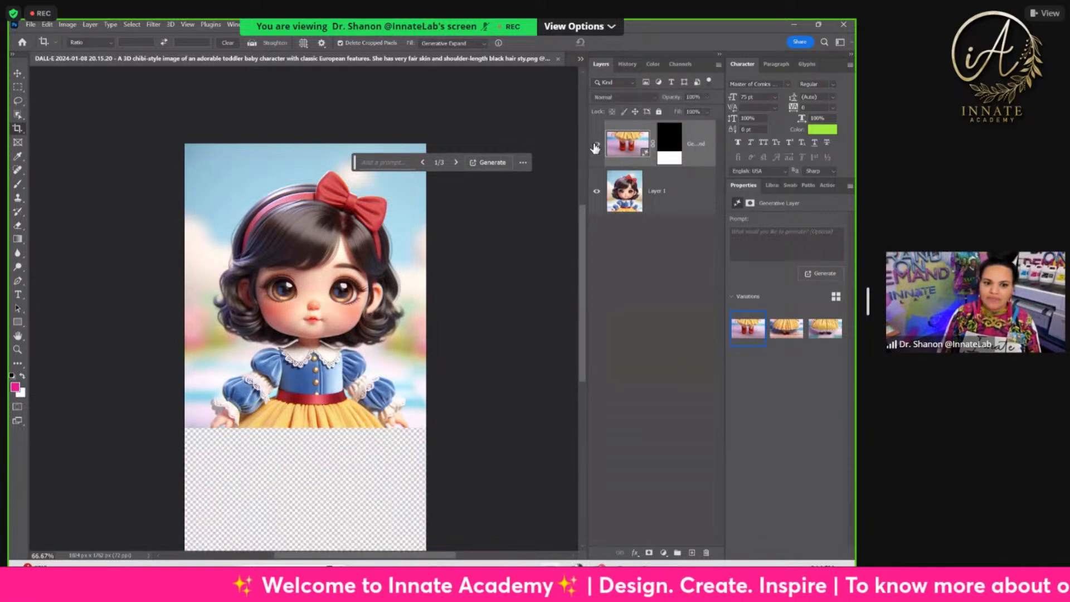
{"action": "left_click", "coordinate": [595, 146]}
{"action": "left_click", "coordinate": [596, 146]}
{"action": "left_click", "coordinate": [596, 146]}
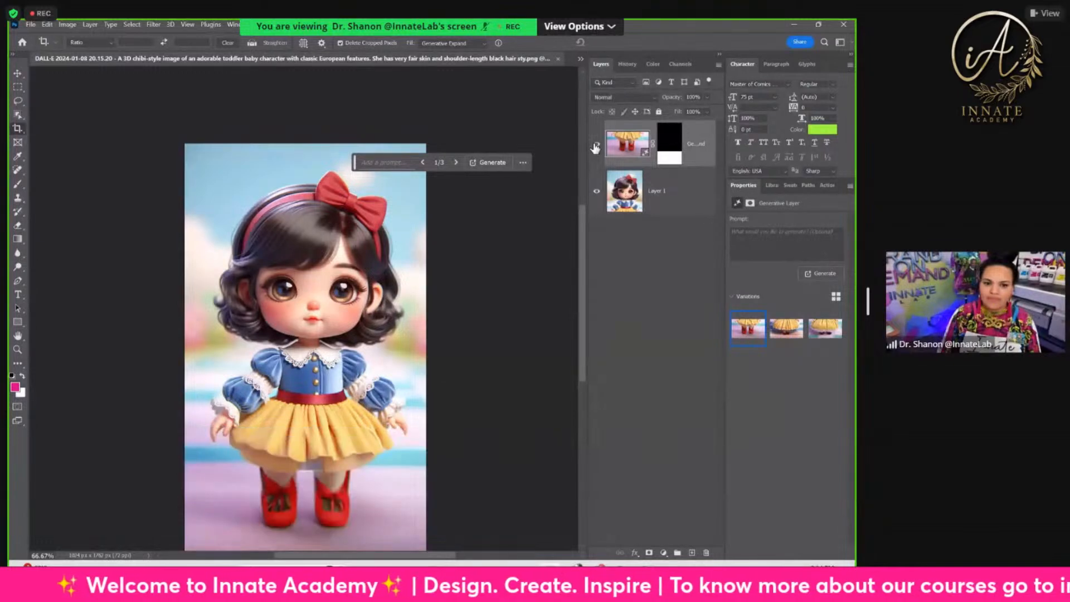
{"action": "left_click", "coordinate": [596, 146]}
{"action": "left_click", "coordinate": [595, 146]}
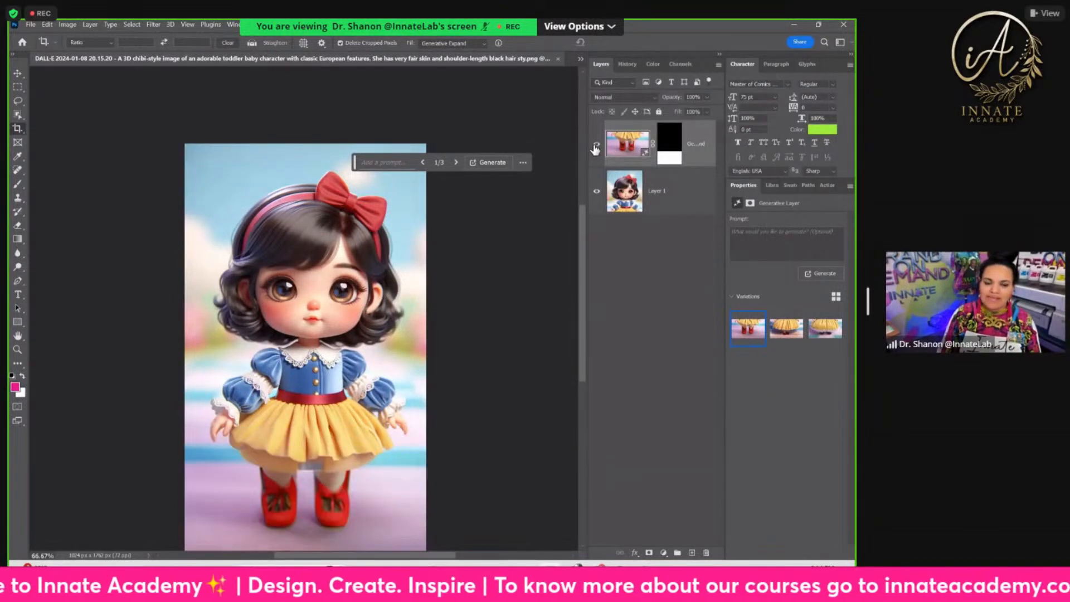
{"action": "left_click", "coordinate": [596, 146]}
{"action": "left_click", "coordinate": [596, 146]}
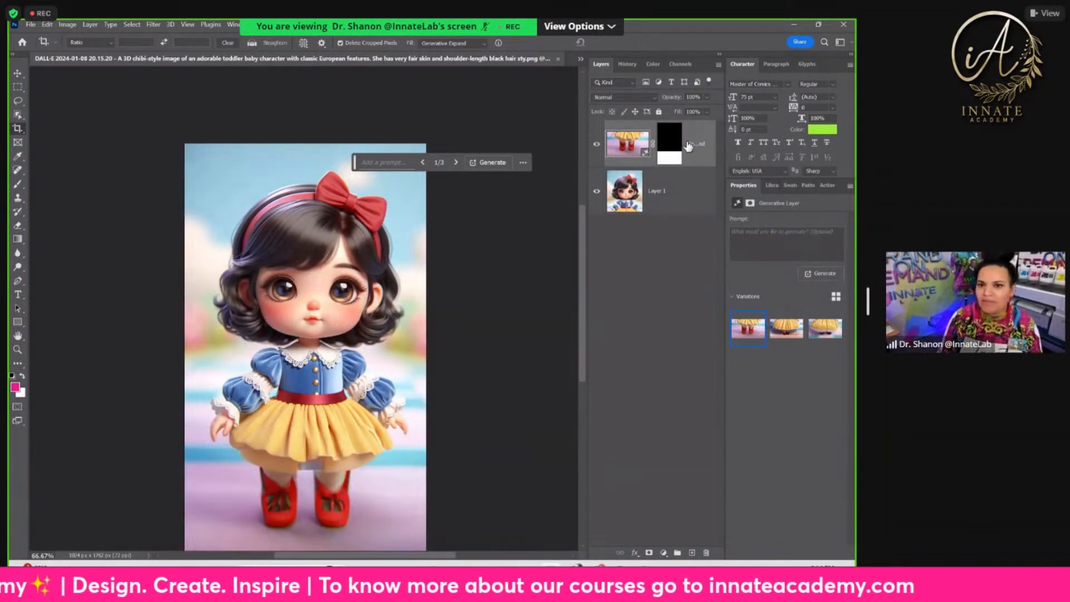
Merge the Generative Expand layer into Layer 1 and use Generative Fill without a prompt on a lassoed area around the skirt and boots
{"action": "right_click", "coordinate": [650, 132]}
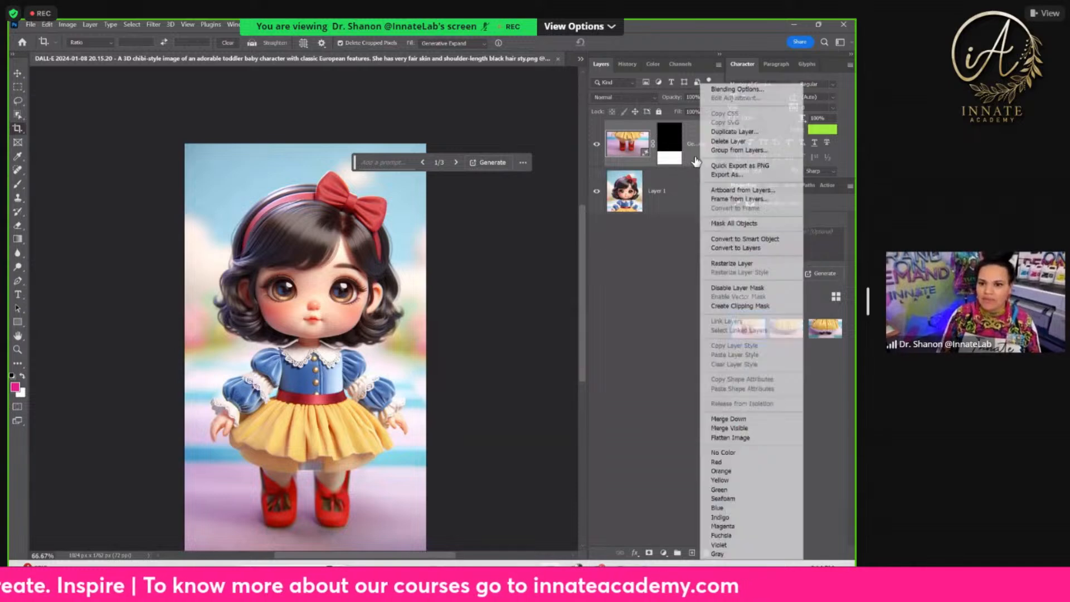
{"action": "left_click", "coordinate": [724, 421]}
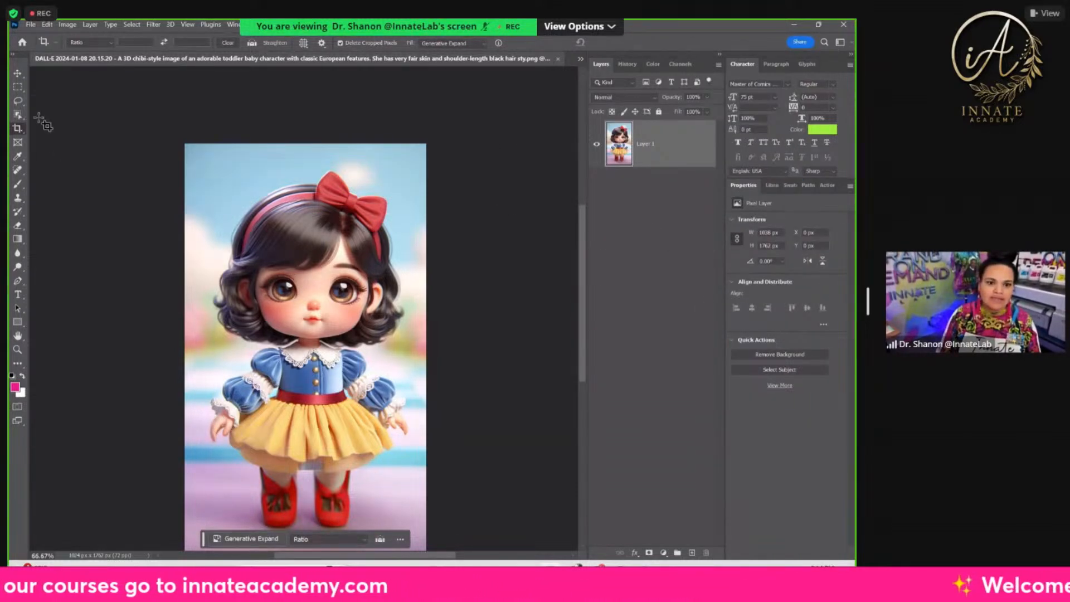
{"action": "left_click", "coordinate": [17, 100]}
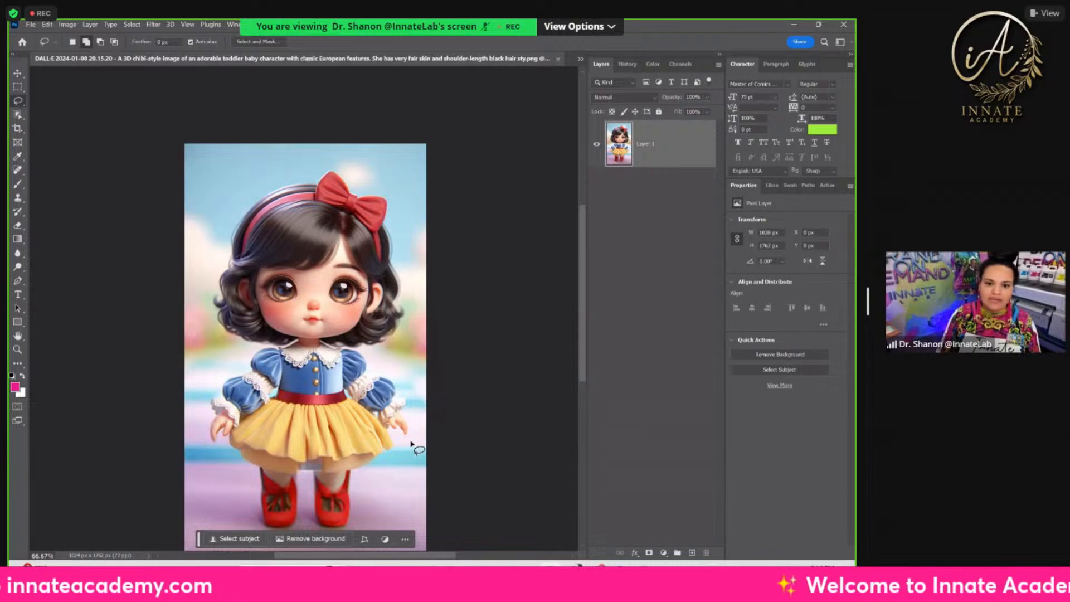
{"action": "mouse_move", "coordinate": [389, 433]}
{"action": "left_mouse_down"}
{"action": "mouse_move", "coordinate": [410, 440]}
{"action": "mouse_move", "coordinate": [261, 418]}
{"action": "left_mouse_up"}
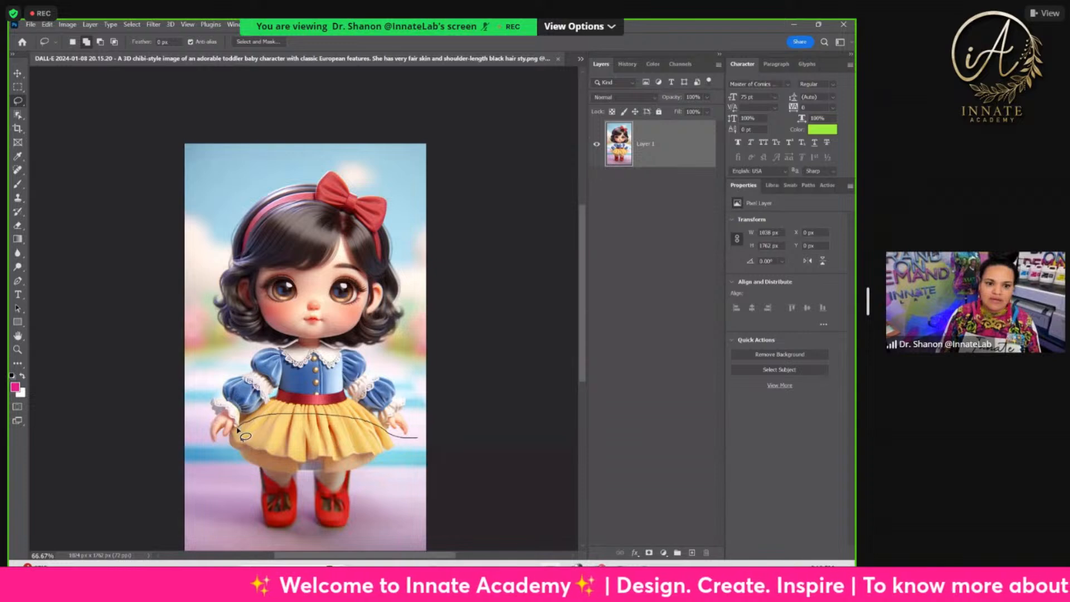
{"action": "mouse_move", "coordinate": [234, 431]}
{"action": "left_mouse_down"}
{"action": "mouse_move", "coordinate": [158, 470]}
{"action": "mouse_move", "coordinate": [145, 491]}
{"action": "left_mouse_up"}
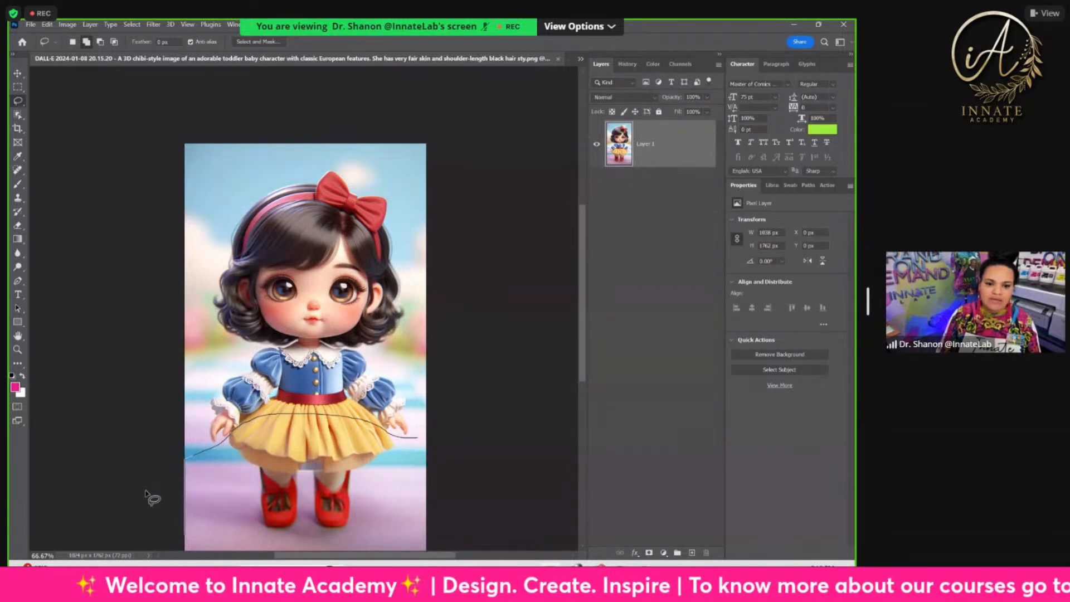
{"action": "mouse_move", "coordinate": [531, 515]}
{"action": "left_mouse_down"}
{"action": "mouse_move", "coordinate": [489, 450]}
{"action": "mouse_move", "coordinate": [440, 429]}
{"action": "mouse_move", "coordinate": [412, 440]}
{"action": "left_mouse_up"}
{"action": "left_click", "coordinate": [233, 399]}
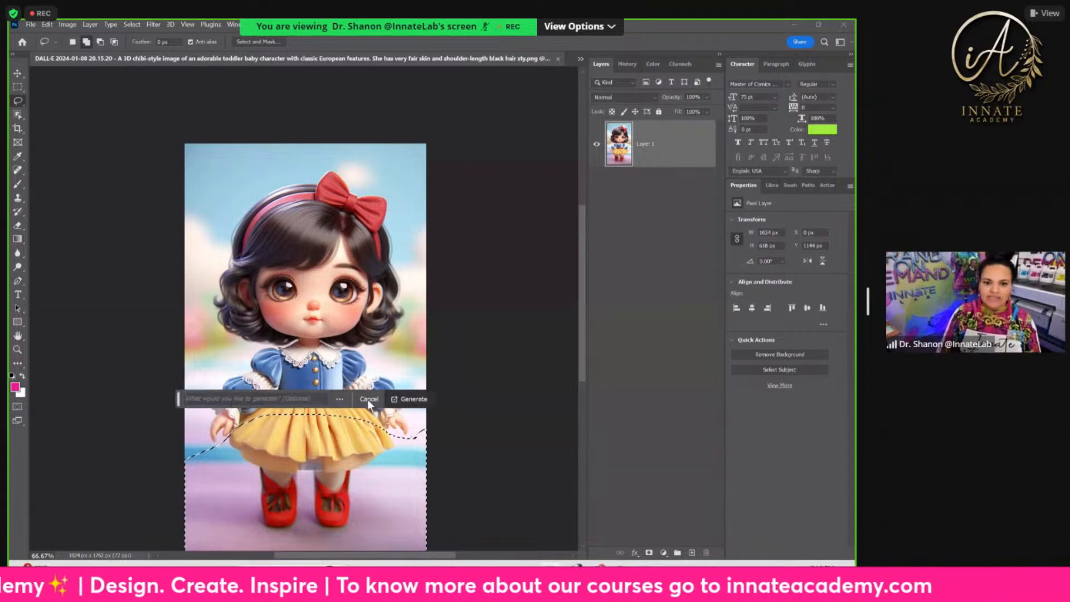
{"action": "left_click", "coordinate": [401, 399]}
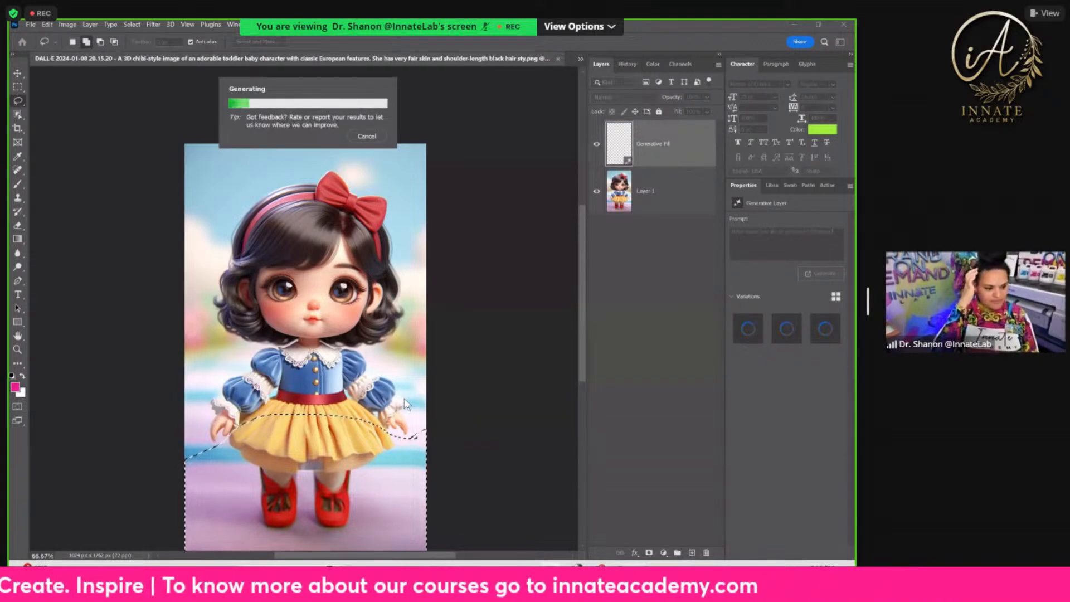
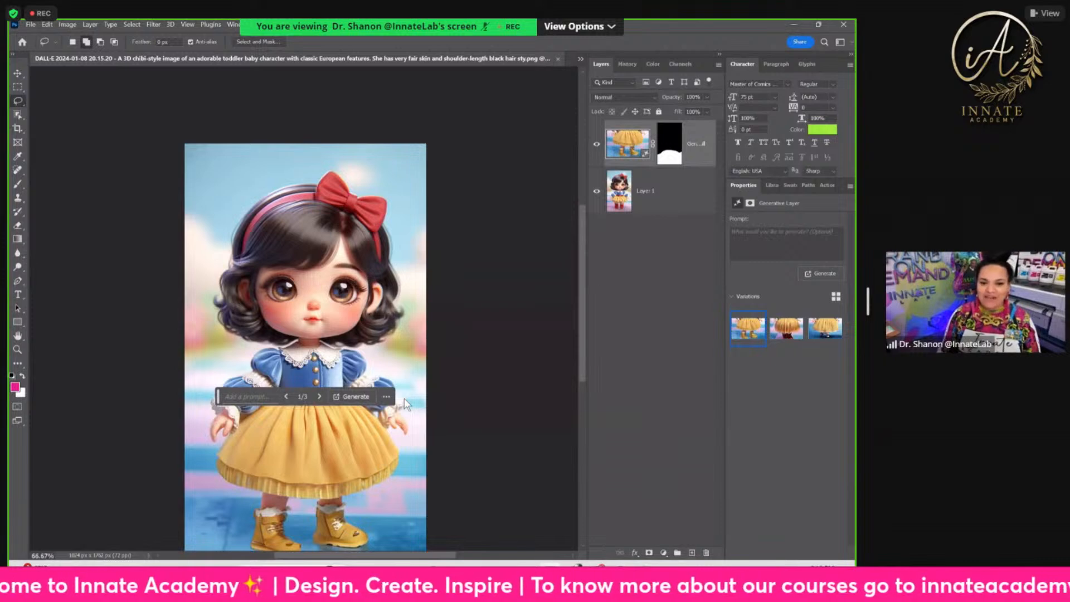
Compare the Generative Fill variations of the skirt and shoes, then hide the fill layer to compare with the merged image
{"action": "left_click", "coordinate": [795, 332]}
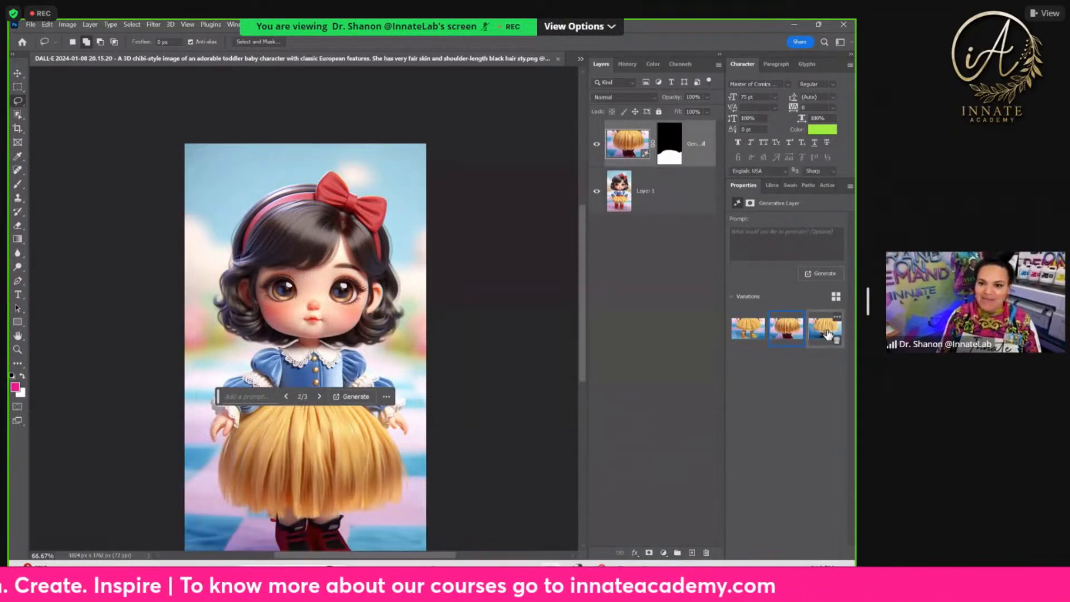
{"action": "left_click", "coordinate": [829, 335]}
{"action": "left_click", "coordinate": [792, 337]}
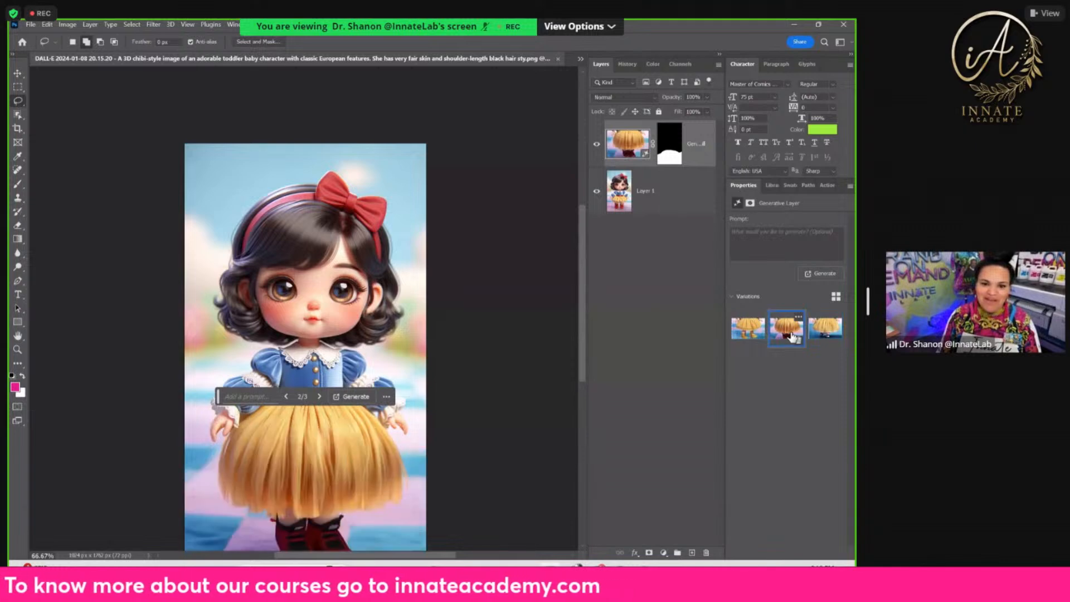
{"action": "left_click_drag", "start_coordinate": [218, 396], "coordinate": [376, 97]}
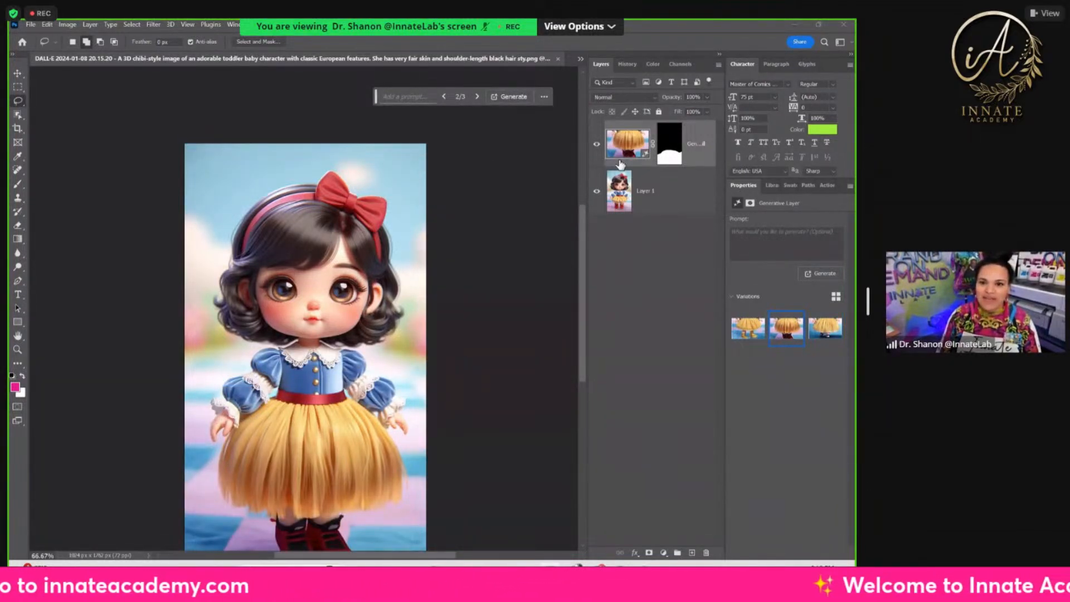
{"action": "left_click", "coordinate": [597, 144]}
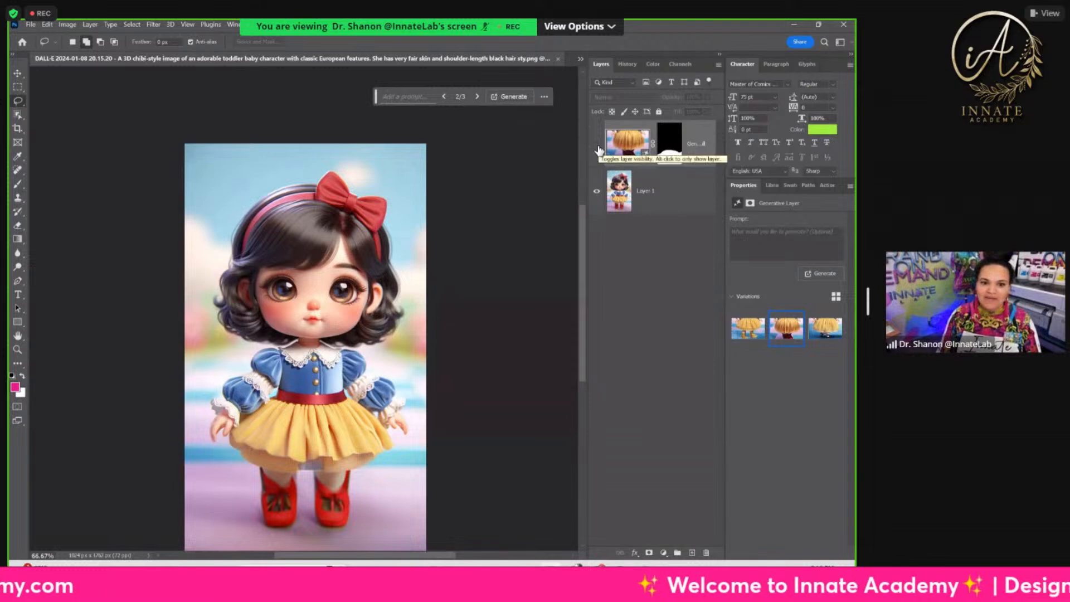
Revert the document history to the Layer Visibility state just before the last Merge Down
{"action": "left_click", "coordinate": [625, 65]}
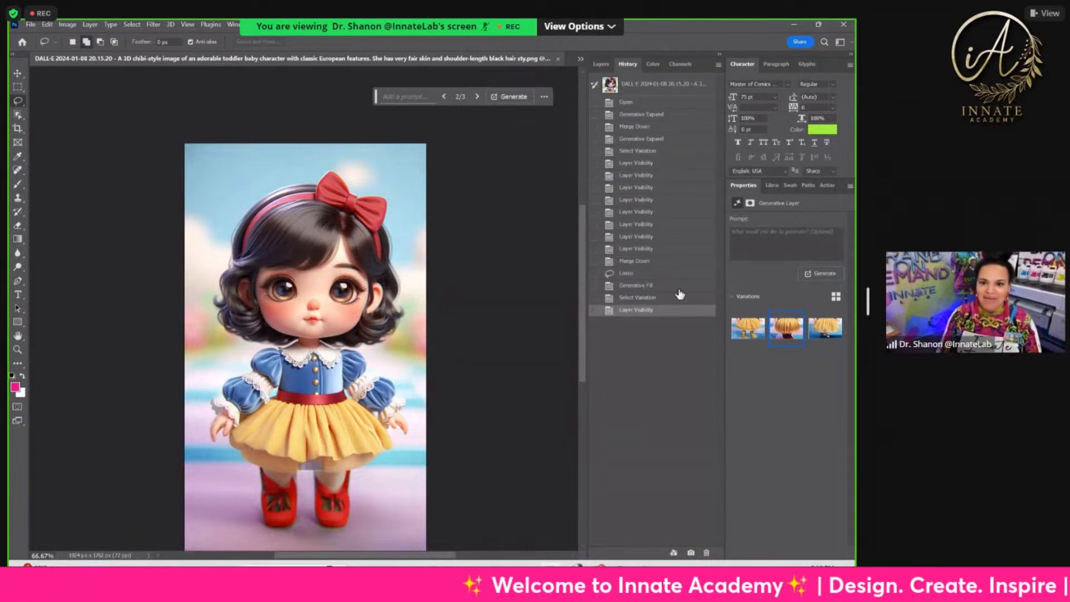
{"action": "left_click", "coordinate": [660, 296]}
{"action": "left_click", "coordinate": [661, 286]}
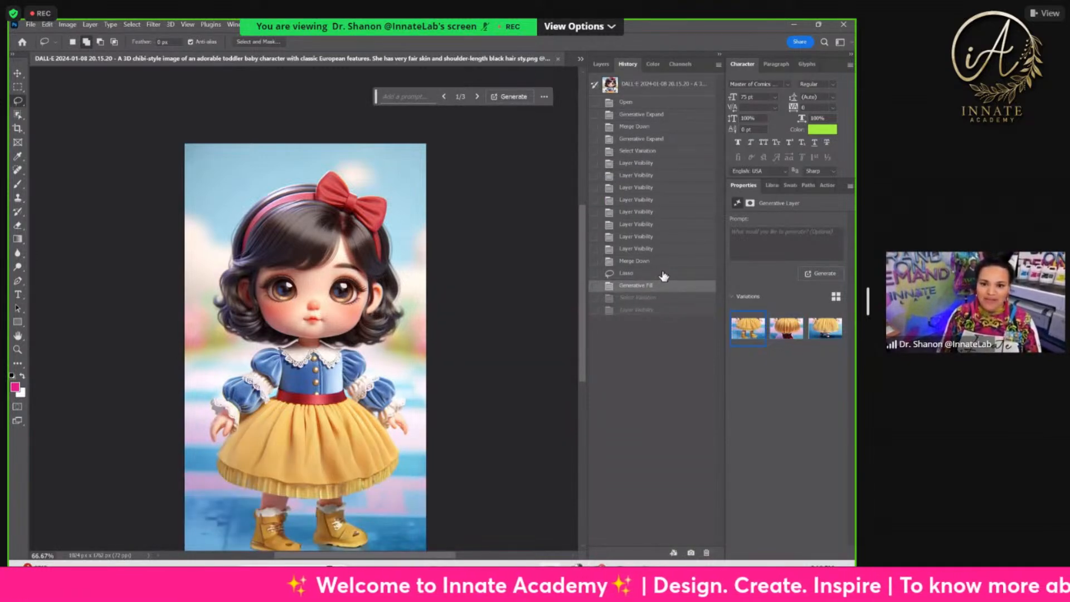
{"action": "left_click", "coordinate": [663, 272]}
{"action": "left_click", "coordinate": [664, 262]}
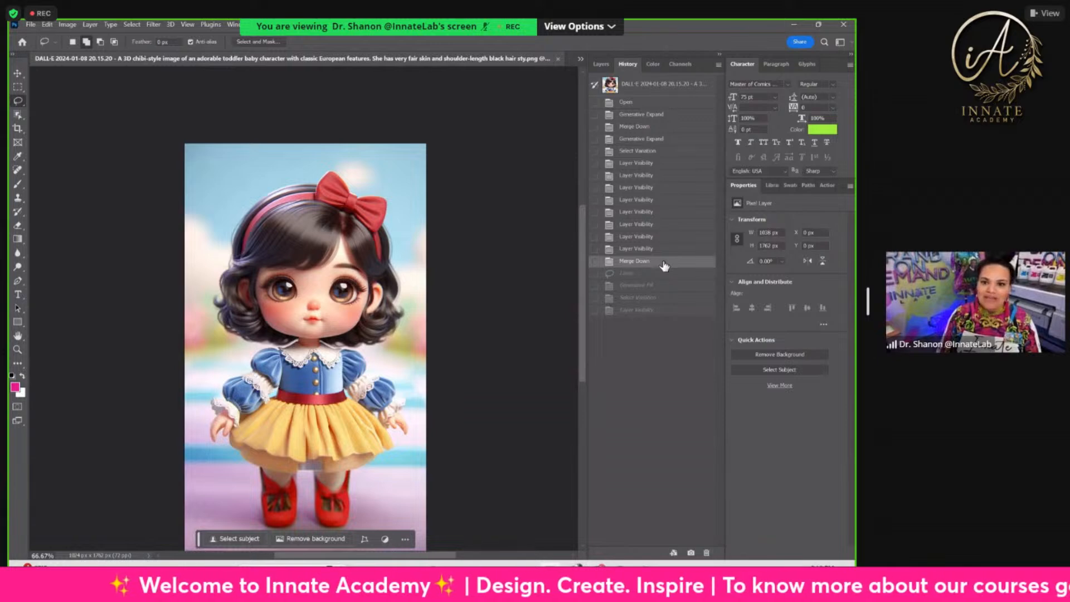
{"action": "left_click", "coordinate": [672, 281]}
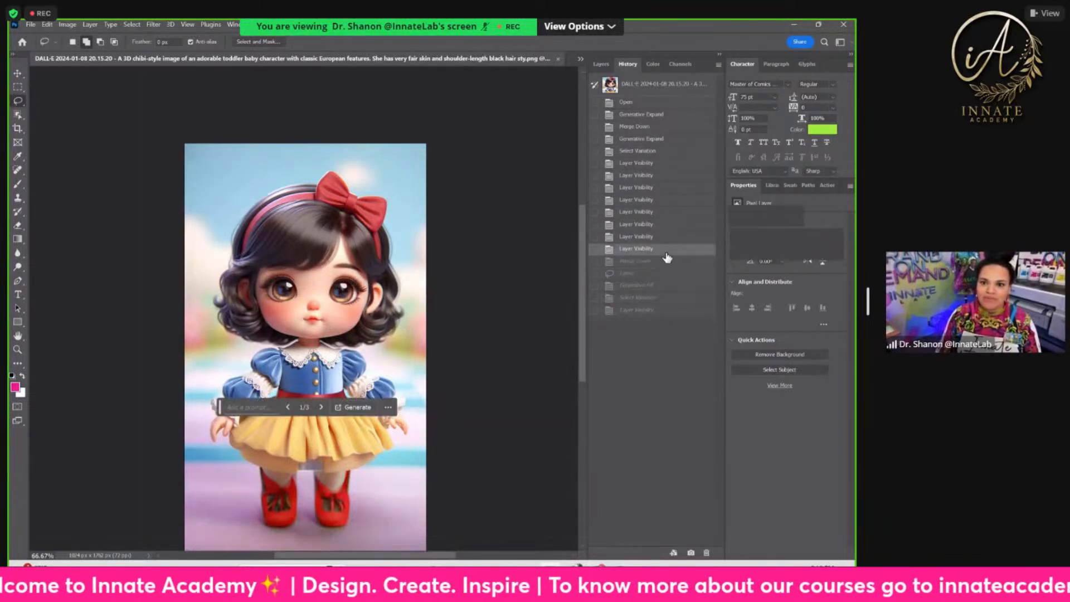
{"action": "left_click", "coordinate": [601, 63]}
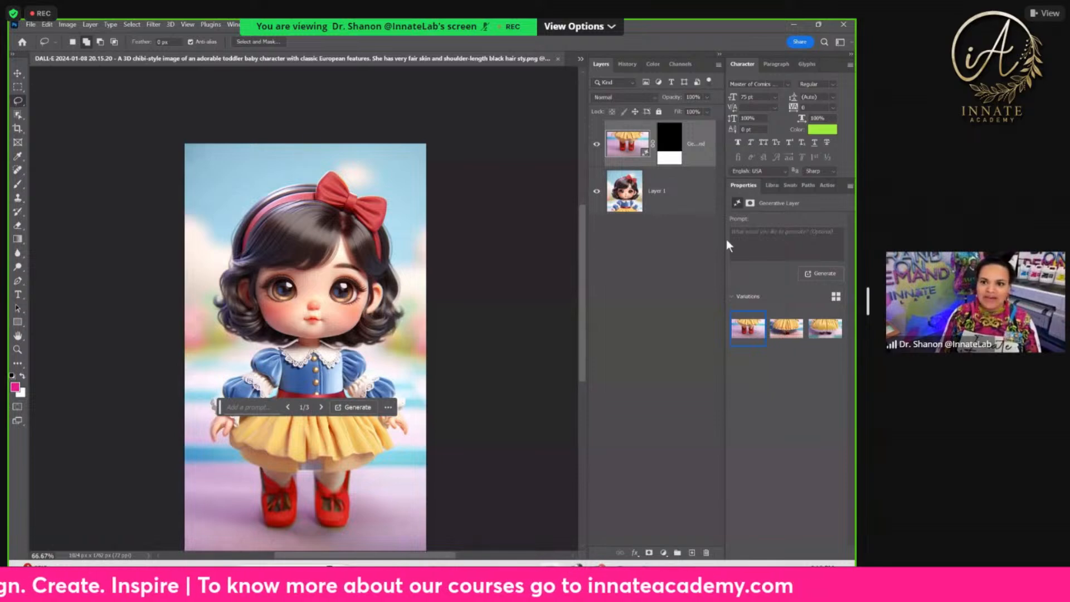
Duplicate the Generative Expand layer containing the skirt and red boots
{"action": "right_click", "coordinate": [677, 140]}
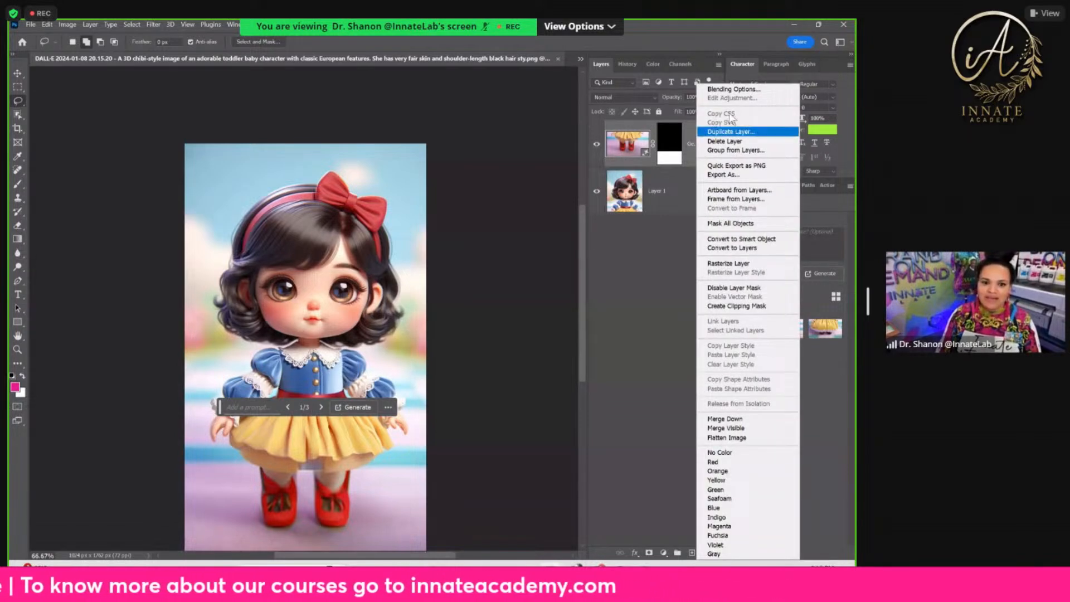
{"action": "left_click", "coordinate": [728, 130]}
{"action": "key", "text": "Return"}
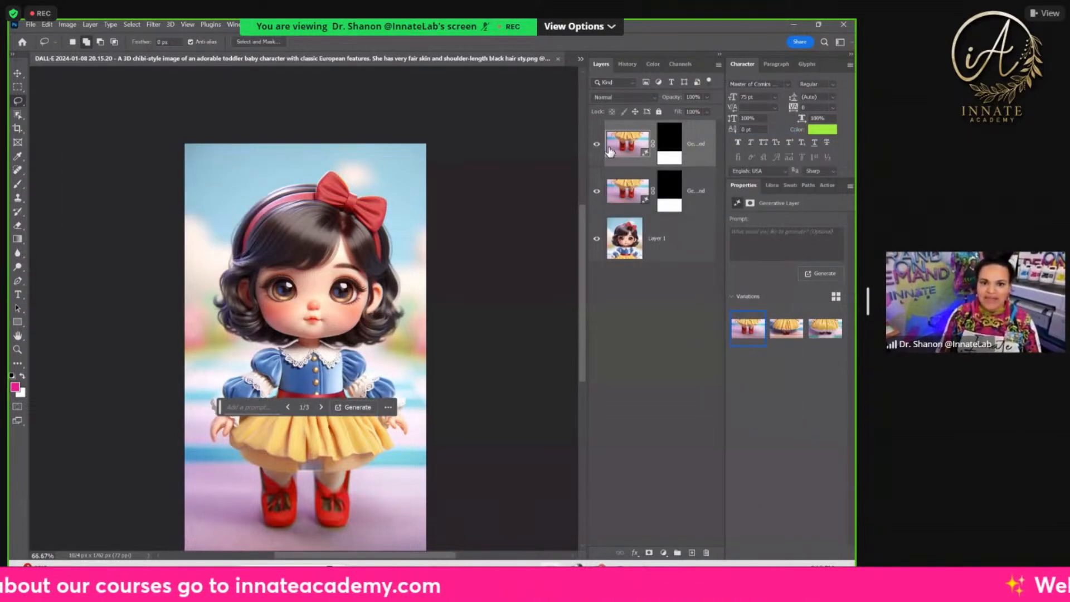
Switch the duplicate Generative Expand layer to the second variation and stack the visible red-boots layer above it
{"action": "left_click", "coordinate": [597, 146]}
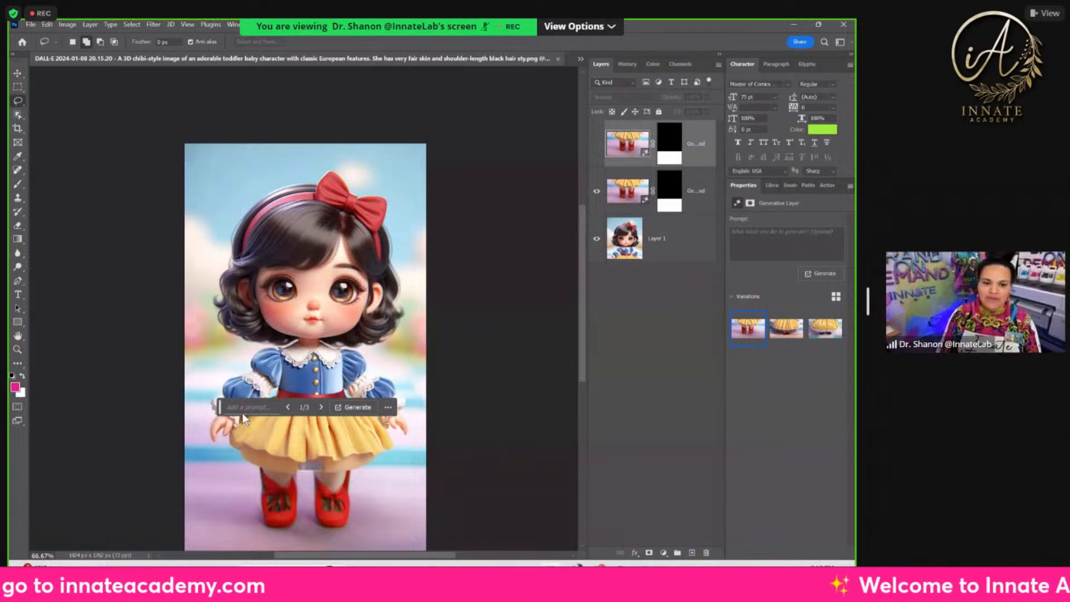
{"action": "left_click_drag", "start_coordinate": [220, 408], "coordinate": [270, 116]}
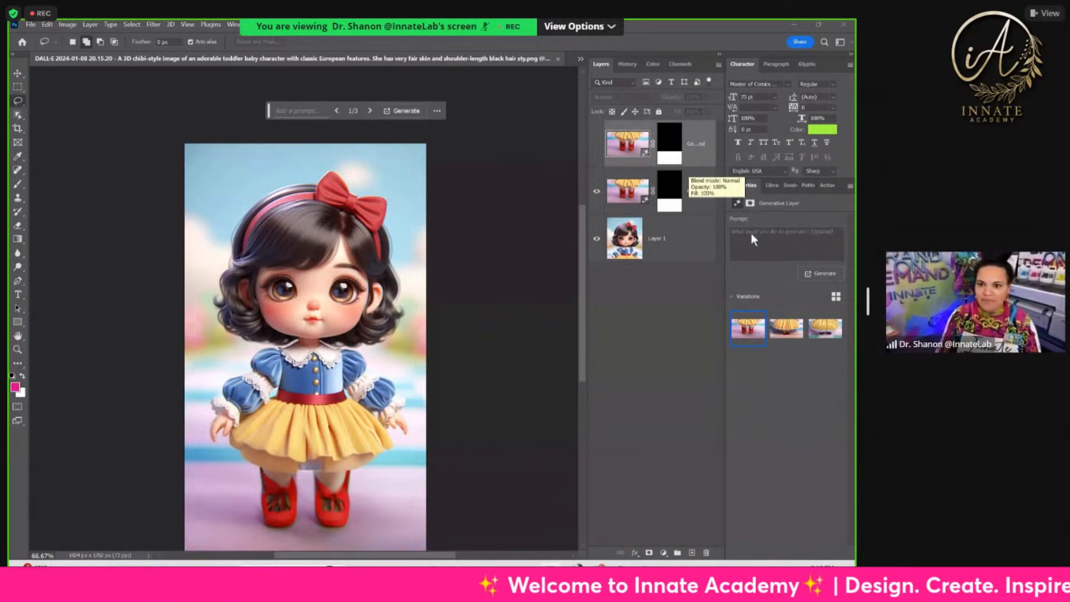
{"action": "left_click", "coordinate": [780, 333]}
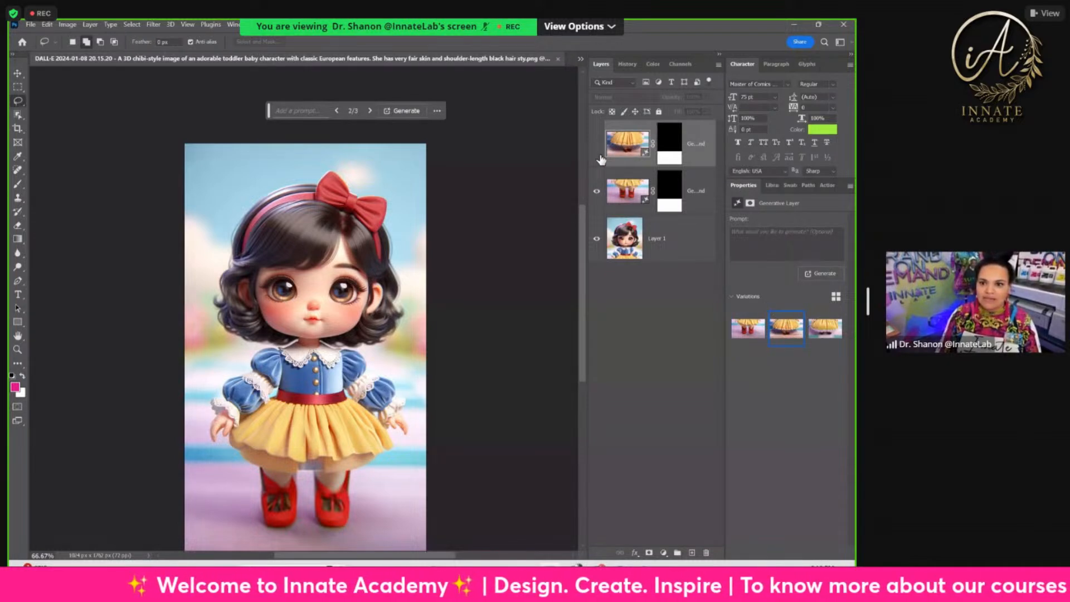
{"action": "left_click", "coordinate": [664, 177]}
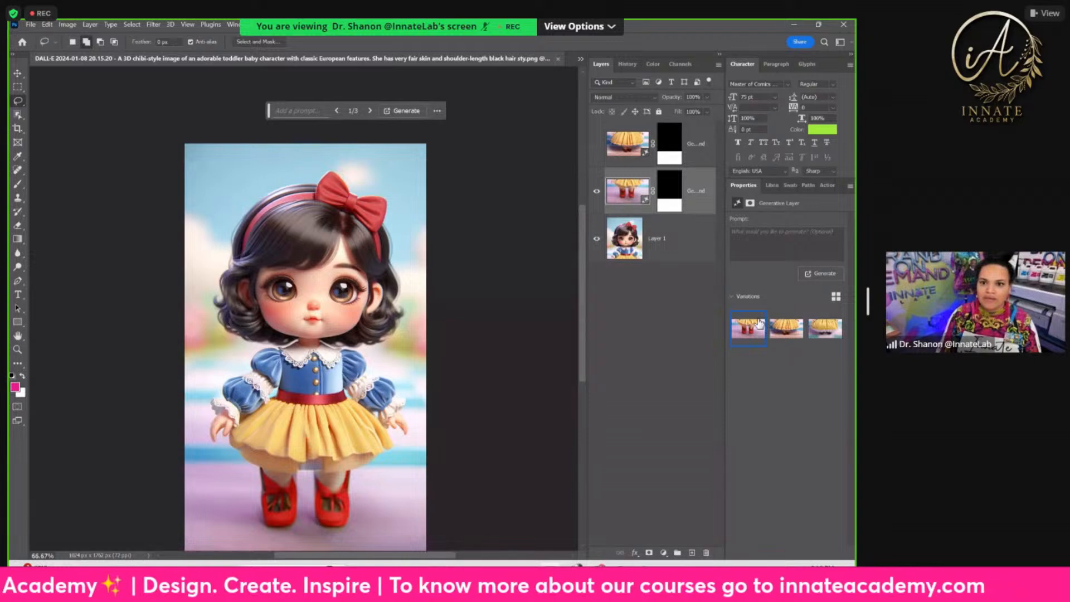
{"action": "left_click", "coordinate": [596, 156]}
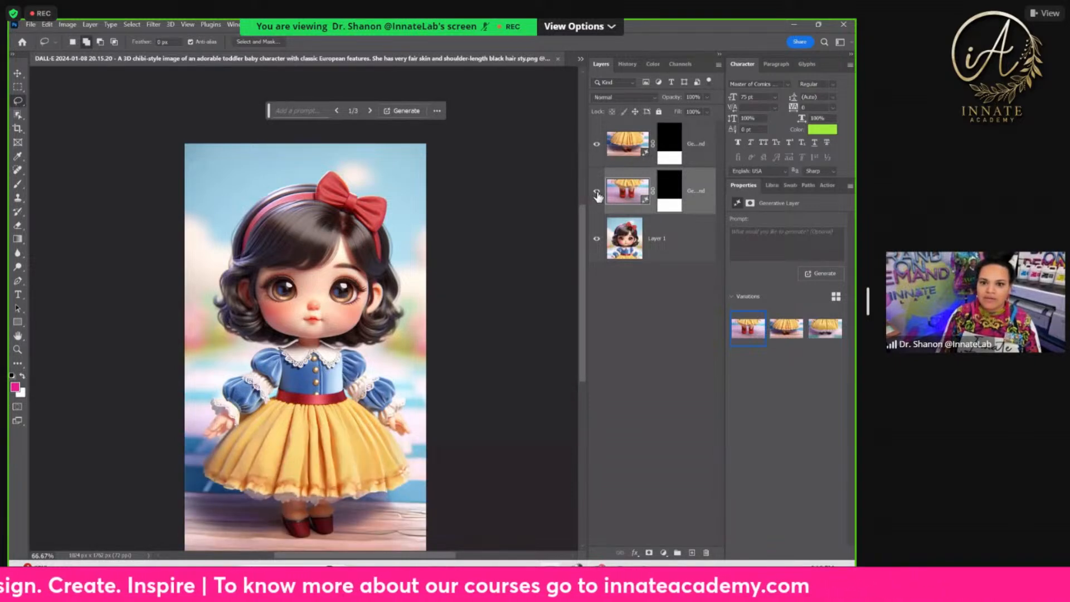
{"action": "left_click_drag", "start_coordinate": [625, 190], "coordinate": [628, 144]}
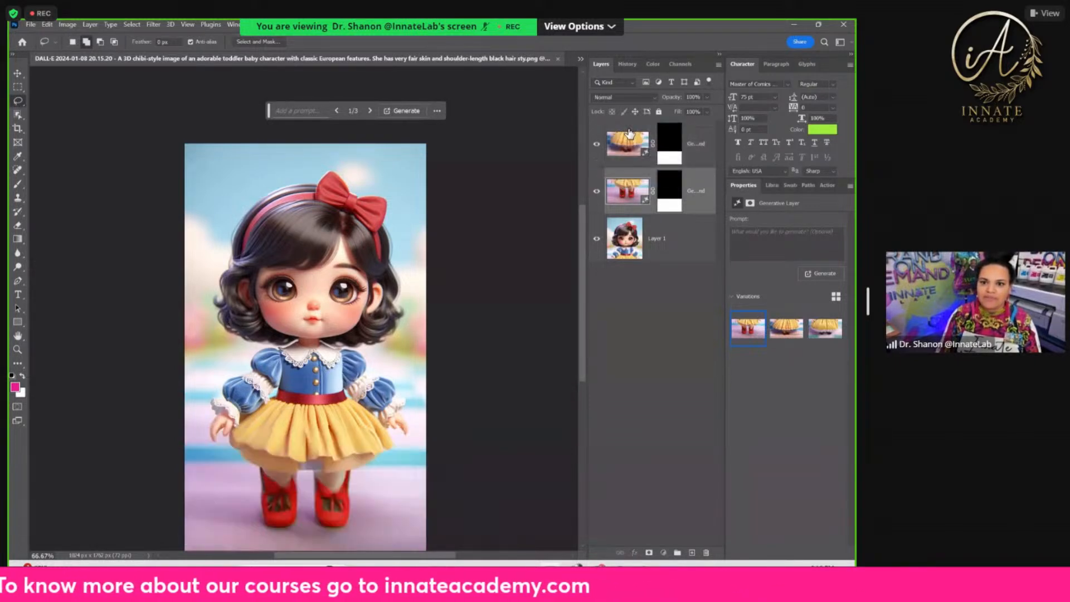
Rasterize both Generative Expand layers, the red-boots layer and the full-skirt layer below it
{"action": "right_click", "coordinate": [705, 148]}
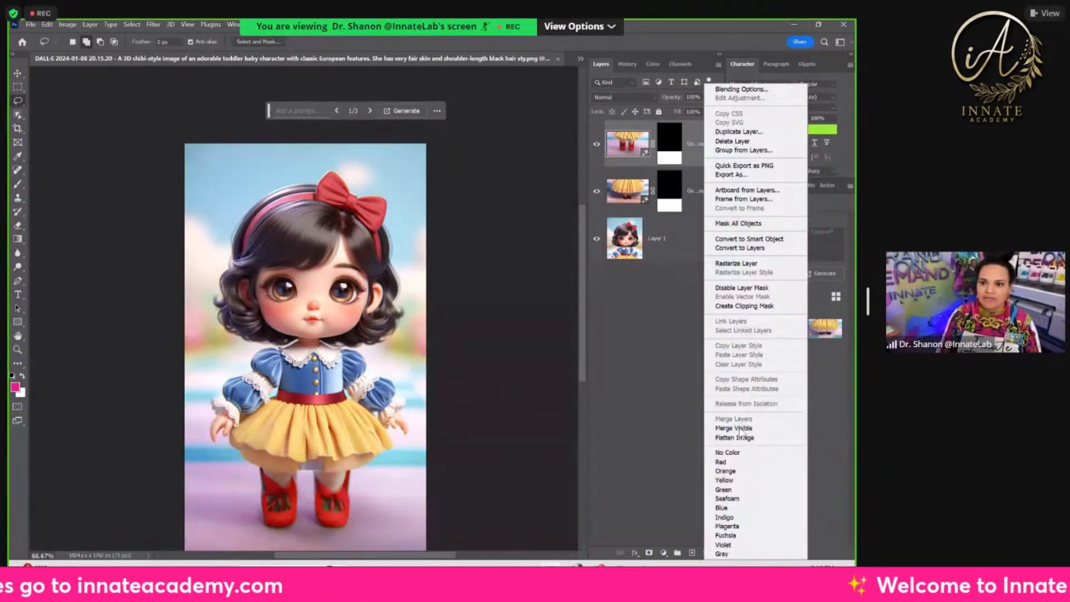
{"action": "left_click", "coordinate": [737, 263]}
{"action": "left_click", "coordinate": [681, 190]}
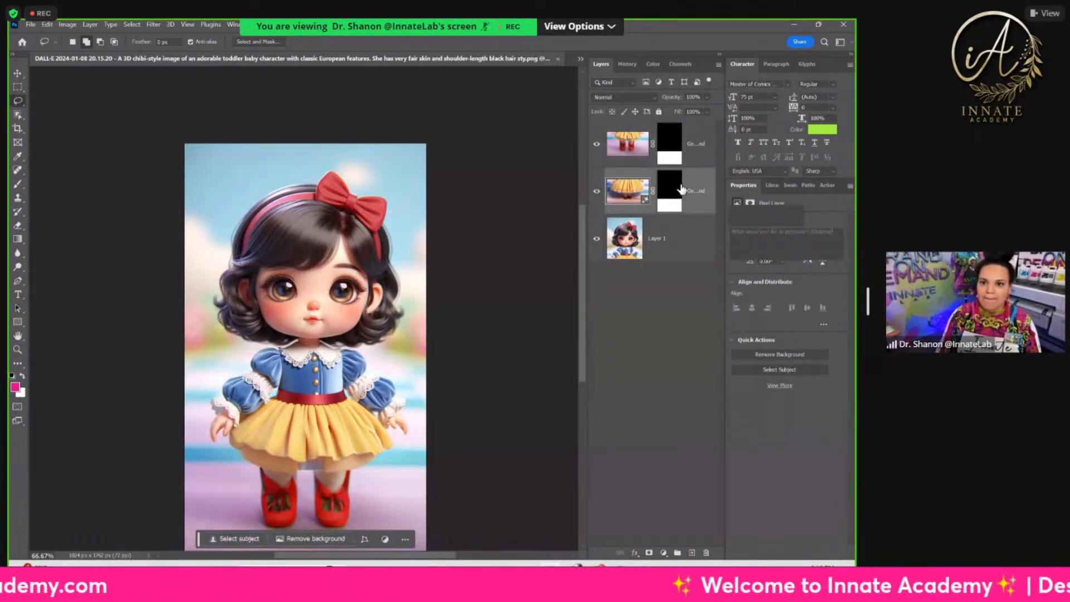
{"action": "right_click", "coordinate": [681, 189]}
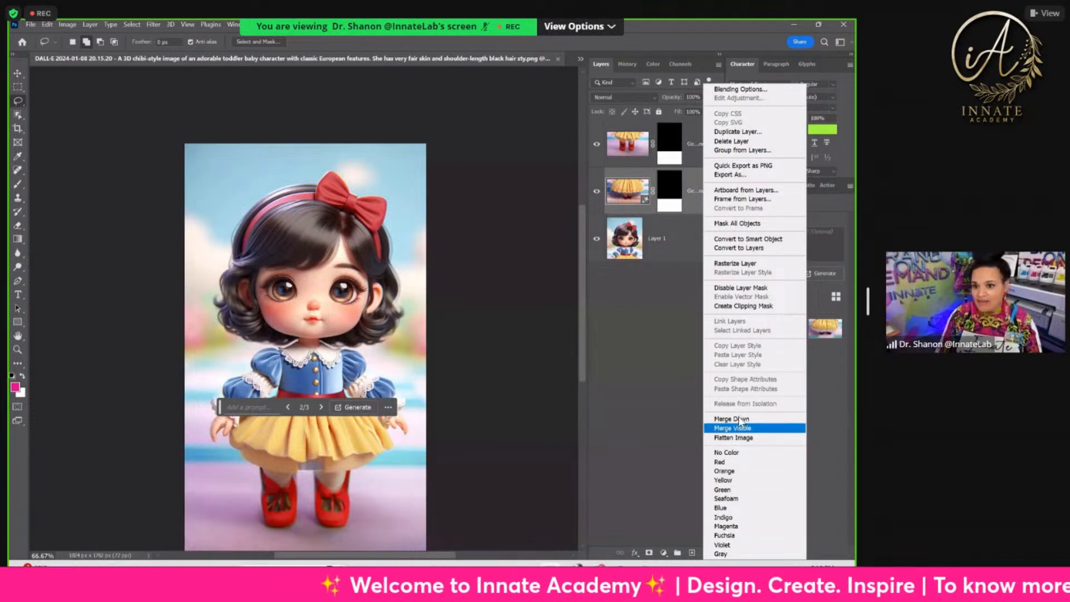
{"action": "left_click", "coordinate": [740, 263]}
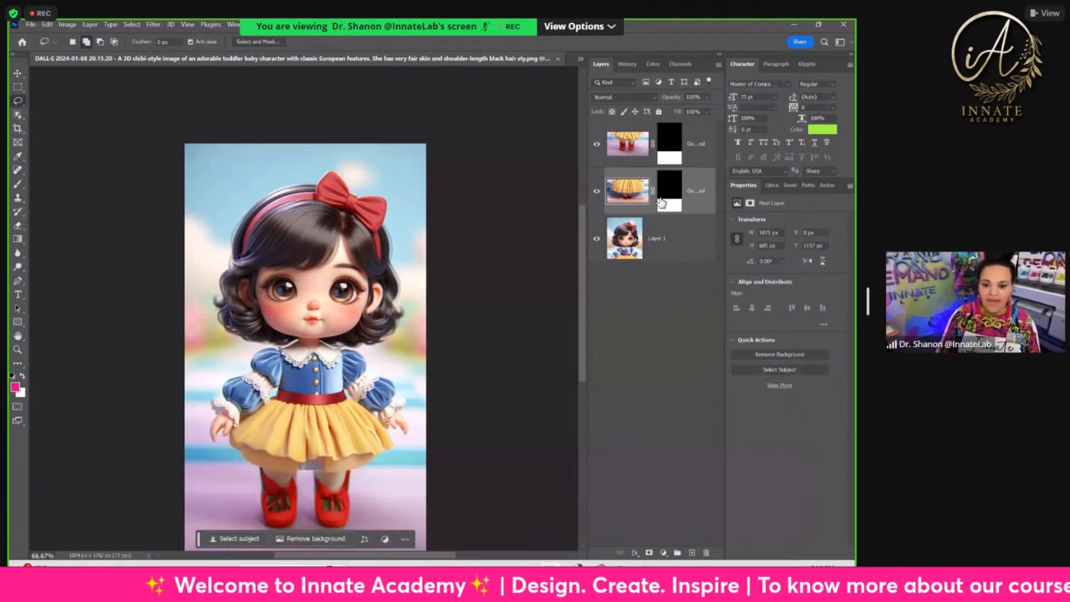
On the red-boots layer, lasso one combined selection around both of the character's hands and lace cuffs
{"action": "key", "text": "ctrl+plus"}
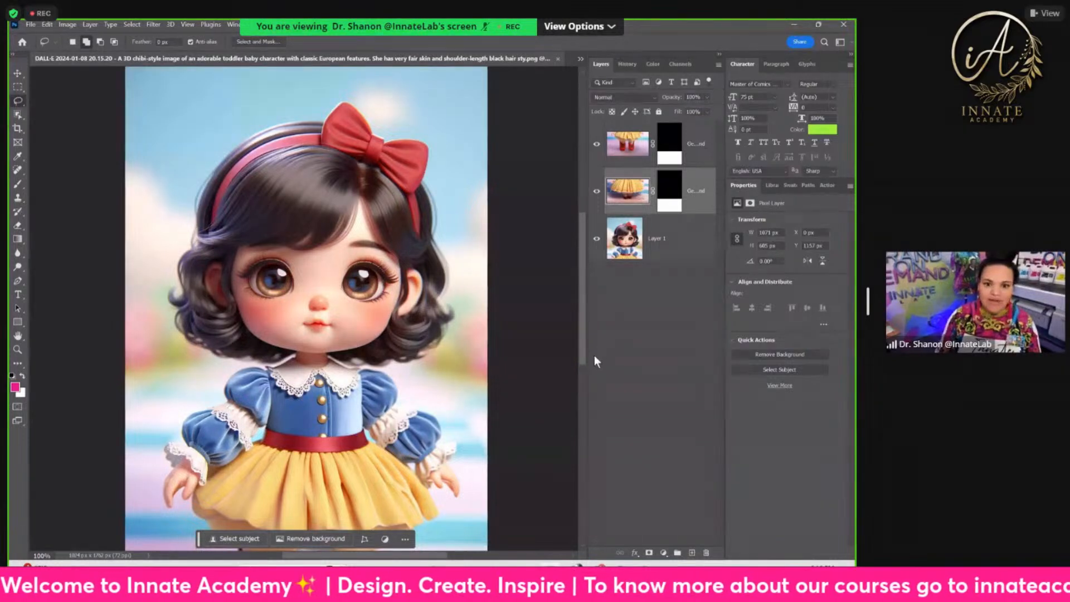
{"action": "scroll", "coordinate": [544, 340], "scroll_direction": "down", "scroll_amount": 5}
{"action": "left_click", "coordinate": [714, 146]}
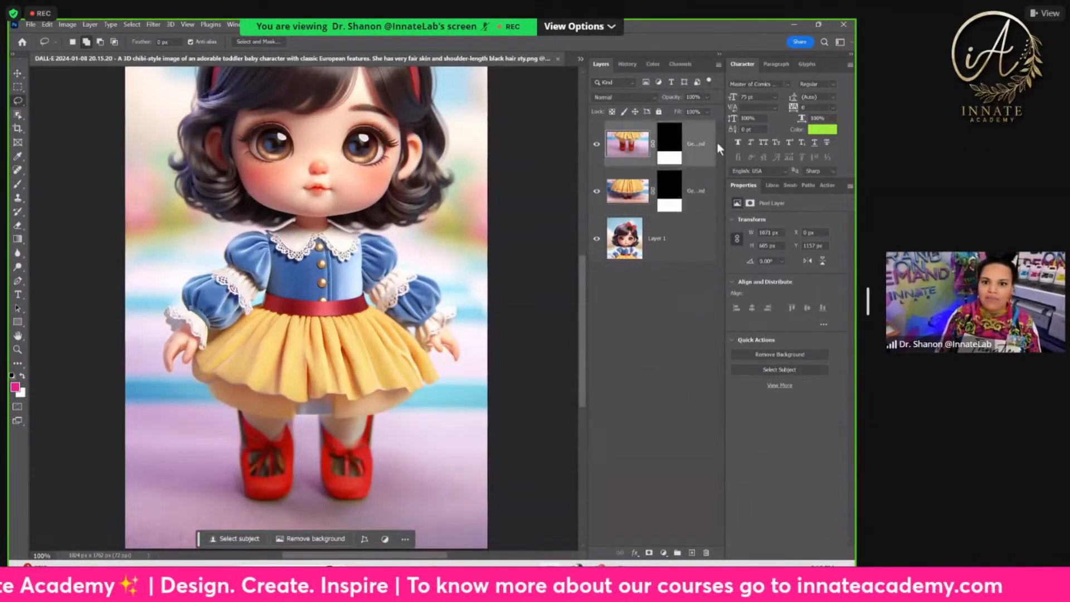
{"action": "left_click", "coordinate": [597, 145]}
{"action": "left_click", "coordinate": [596, 145]}
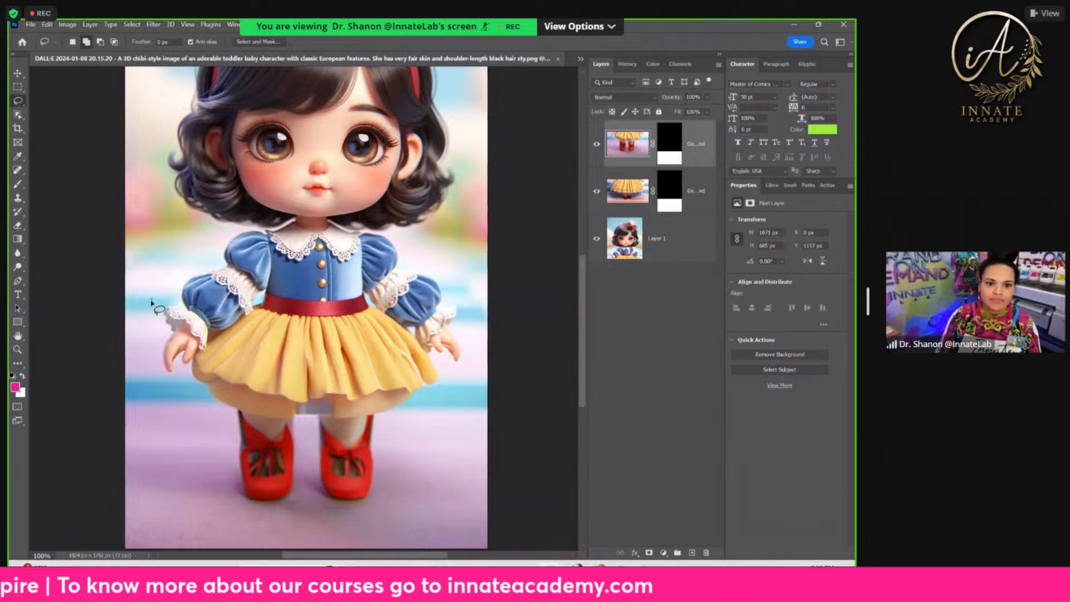
{"action": "mouse_move", "coordinate": [152, 302]}
{"action": "left_mouse_down"}
{"action": "mouse_move", "coordinate": [164, 383]}
{"action": "mouse_move", "coordinate": [224, 352]}
{"action": "mouse_move", "coordinate": [195, 301]}
{"action": "mouse_move", "coordinate": [157, 287]}
{"action": "left_mouse_up"}
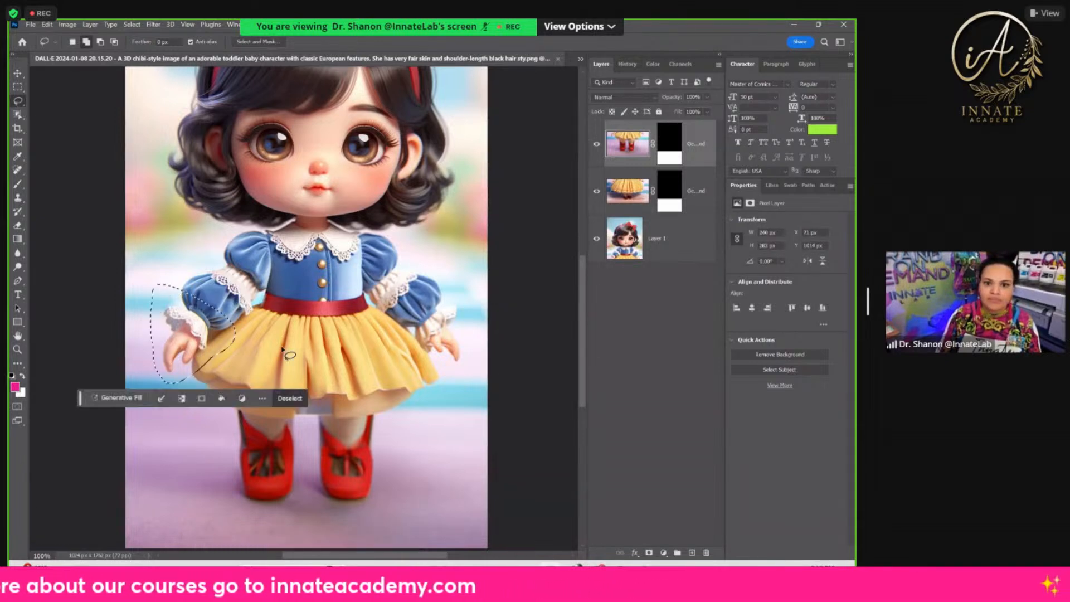
{"action": "mouse_move", "coordinate": [448, 285]}
{"action": "left_mouse_down"}
{"action": "mouse_move", "coordinate": [404, 331]}
{"action": "mouse_move", "coordinate": [477, 357]}
{"action": "mouse_move", "coordinate": [466, 304]}
{"action": "left_mouse_up"}
Delete the red-boots layer's mask and replace it with a new mask made from the hands selection
{"action": "left_click", "coordinate": [662, 165]}
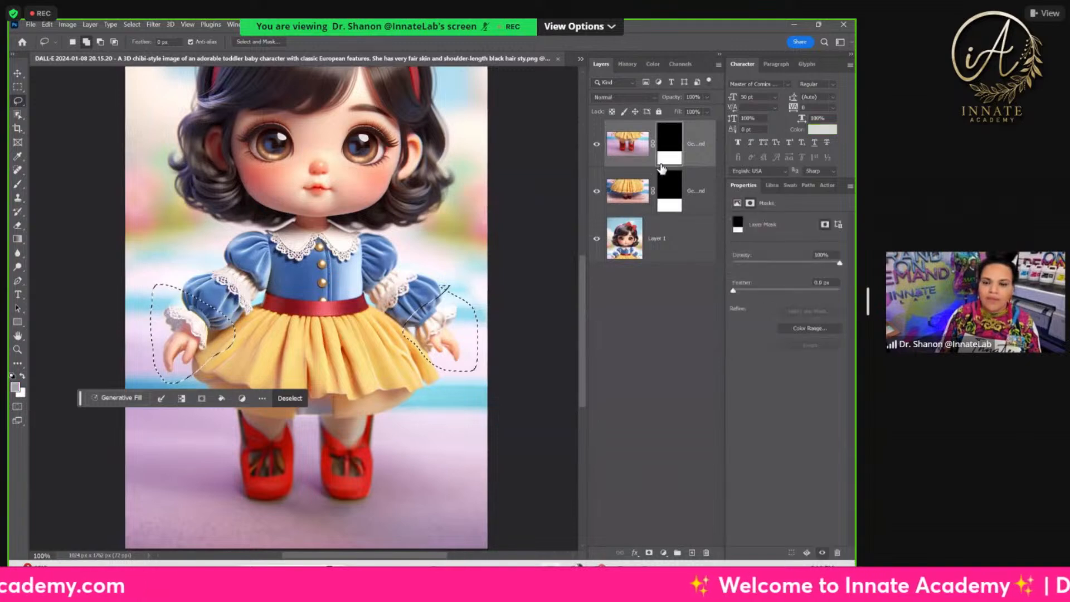
{"action": "right_click", "coordinate": [675, 157]}
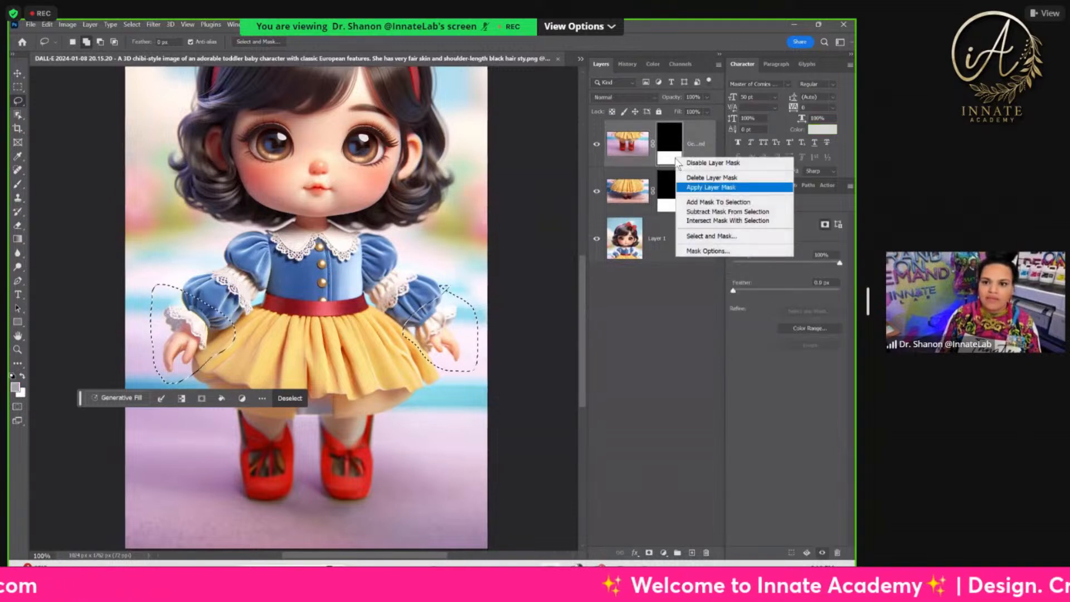
{"action": "left_click", "coordinate": [712, 178]}
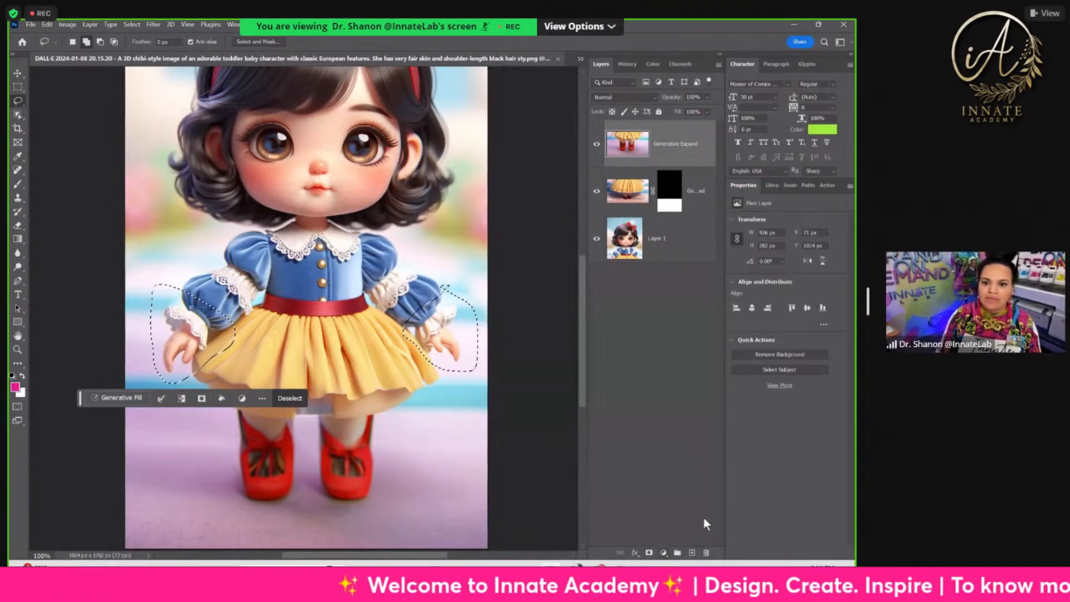
{"action": "left_click", "coordinate": [649, 553]}
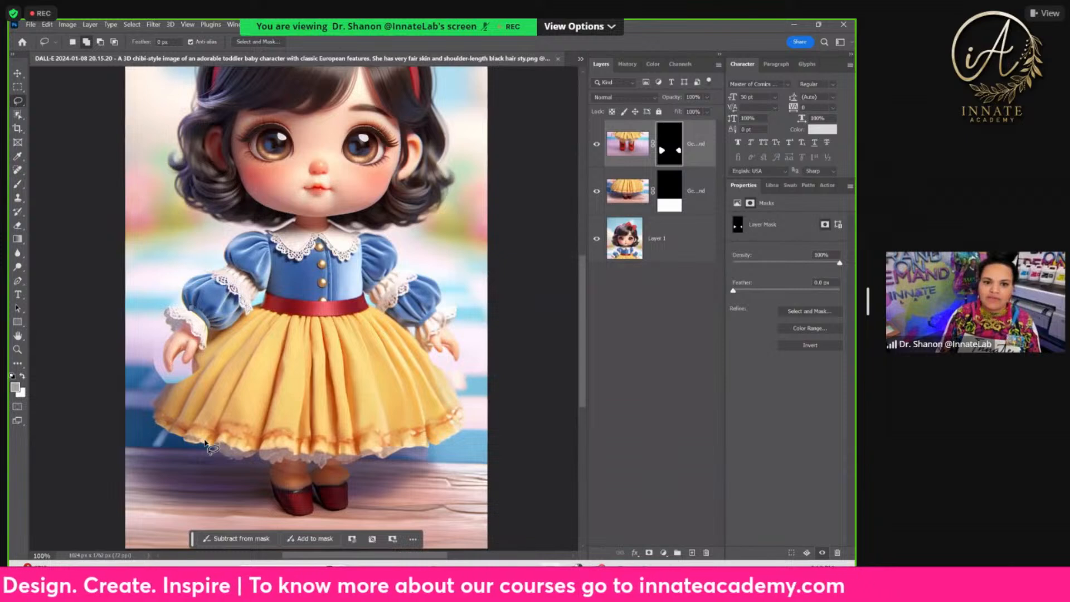
Check the masked hands with the full-skirt layer hidden, trying the hands layer beneath it and returning it to the top
{"action": "left_click", "coordinate": [614, 204]}
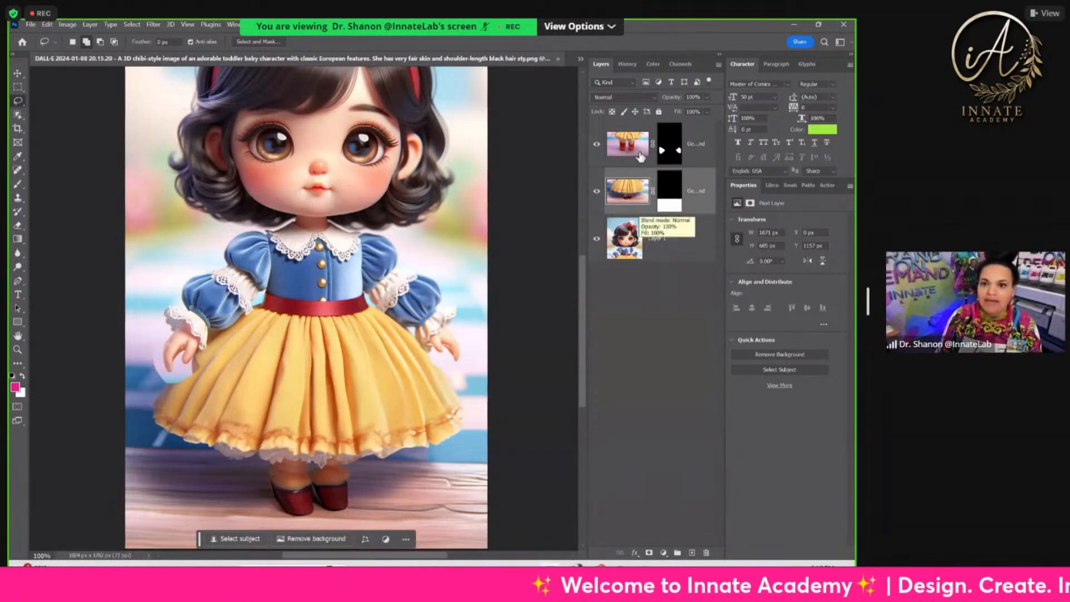
{"action": "left_click", "coordinate": [661, 153]}
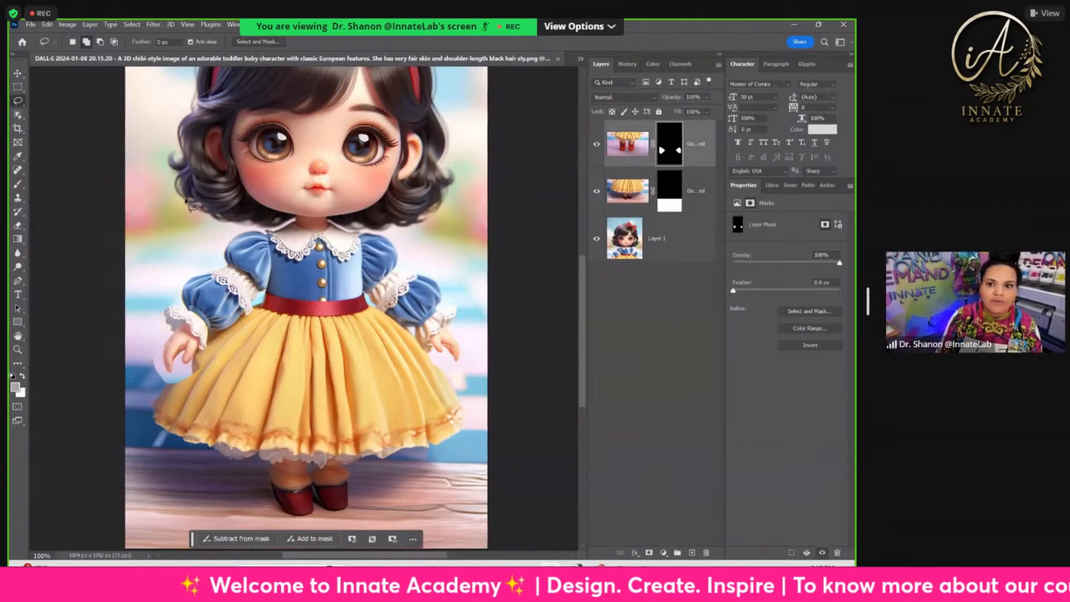
{"action": "left_click", "coordinate": [697, 158]}
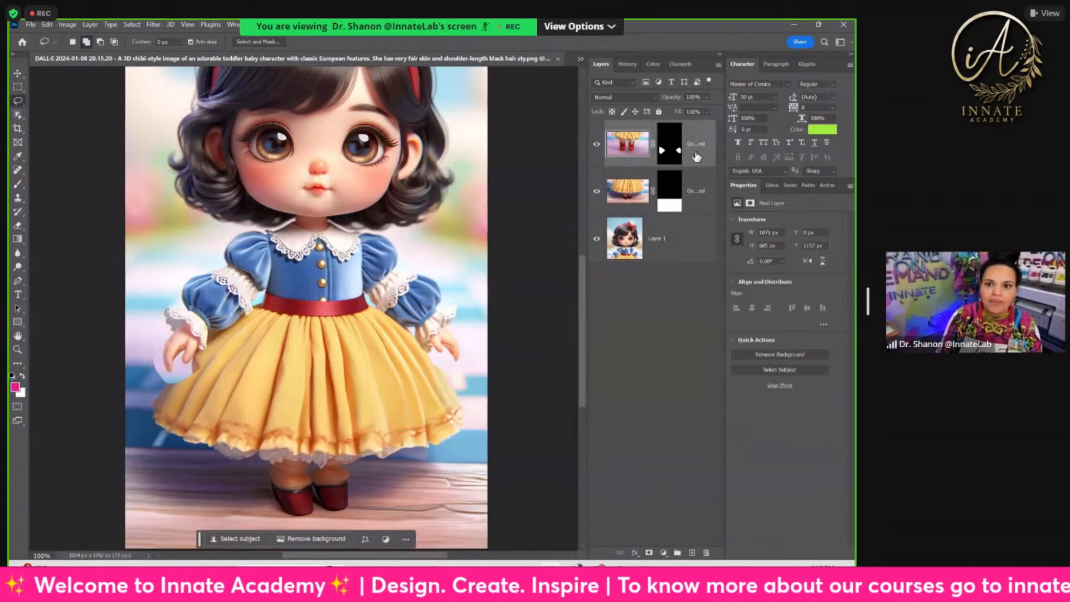
{"action": "left_click_drag", "start_coordinate": [698, 154], "coordinate": [692, 206]}
{"action": "left_click", "coordinate": [596, 145]}
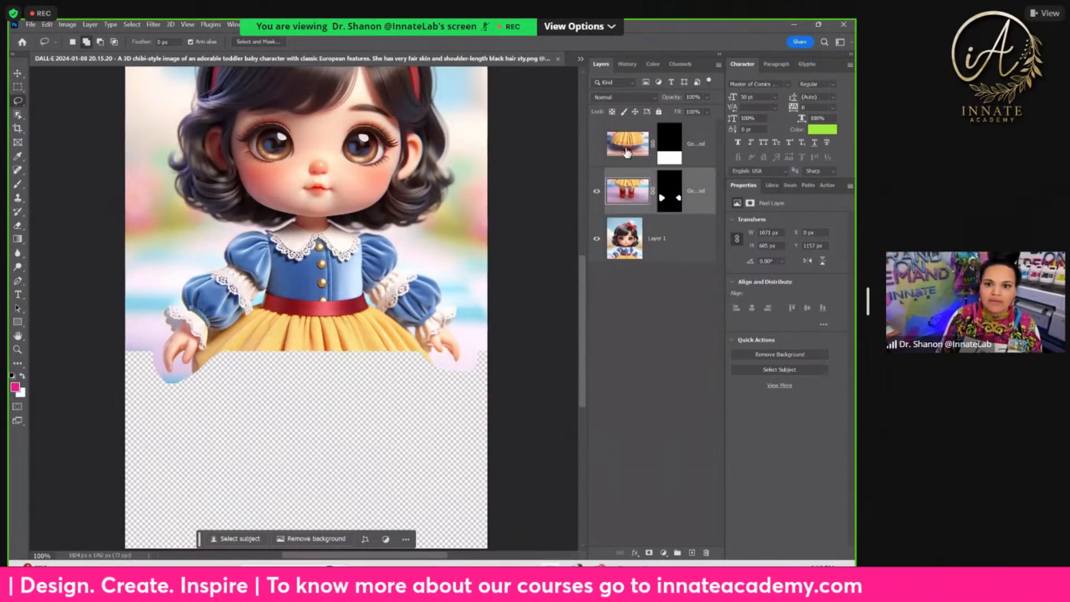
{"action": "left_click_drag", "start_coordinate": [637, 201], "coordinate": [700, 130]}
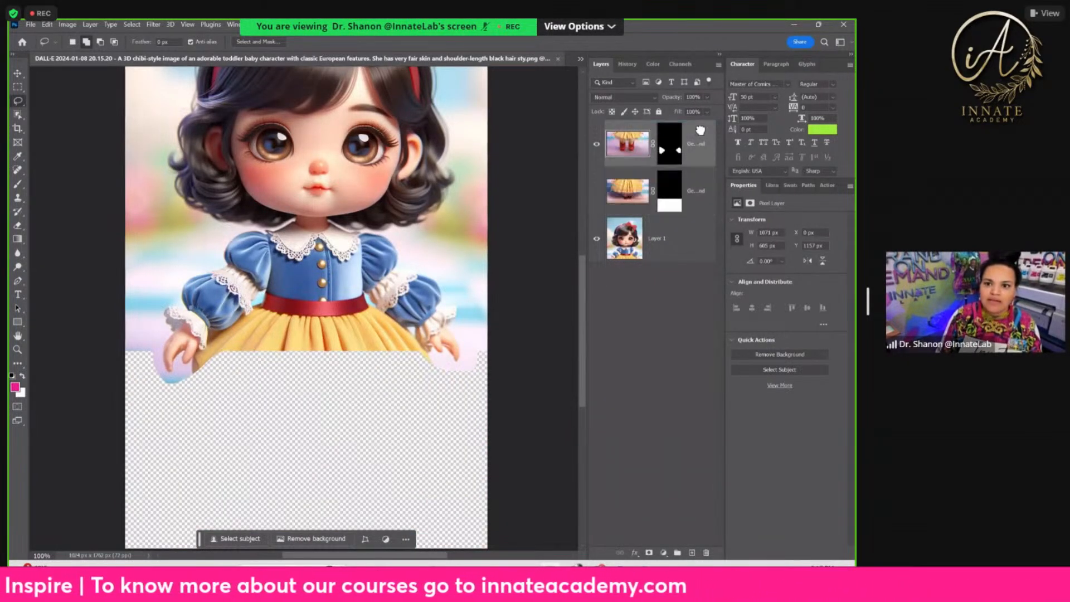
Hide the masked hands layer and show the full-skirt layer
{"action": "left_click", "coordinate": [695, 208]}
{"action": "left_click", "coordinate": [596, 145]}
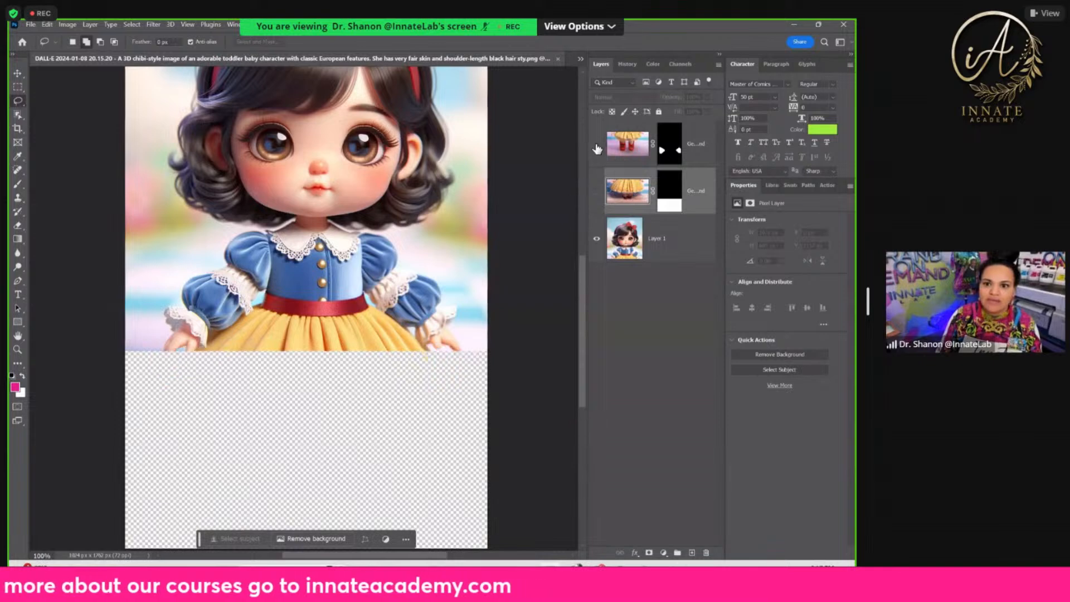
{"action": "left_click", "coordinate": [669, 199]}
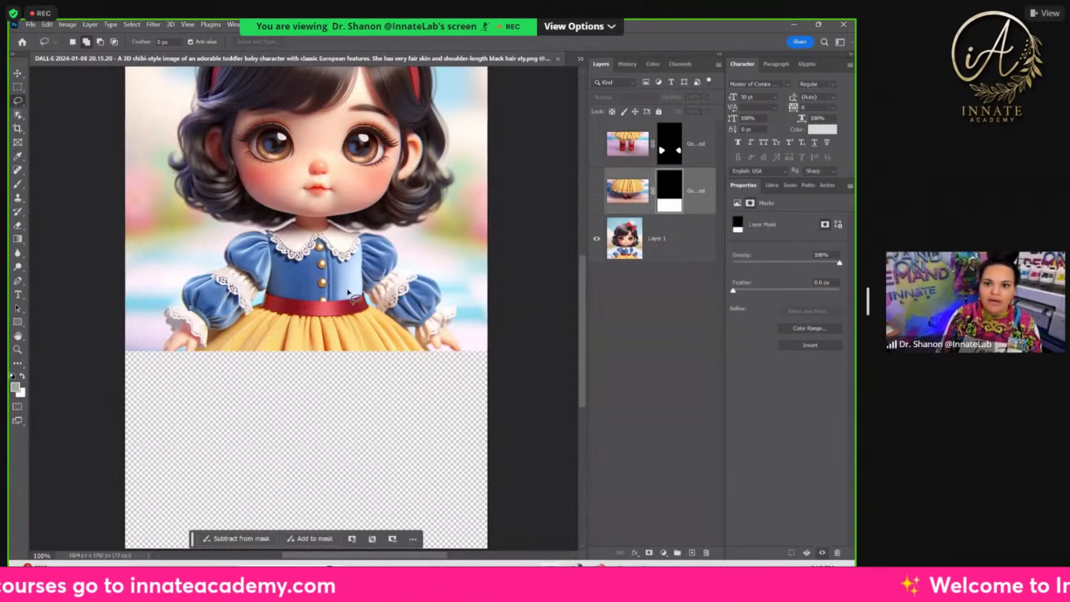
{"action": "left_click", "coordinate": [597, 191]}
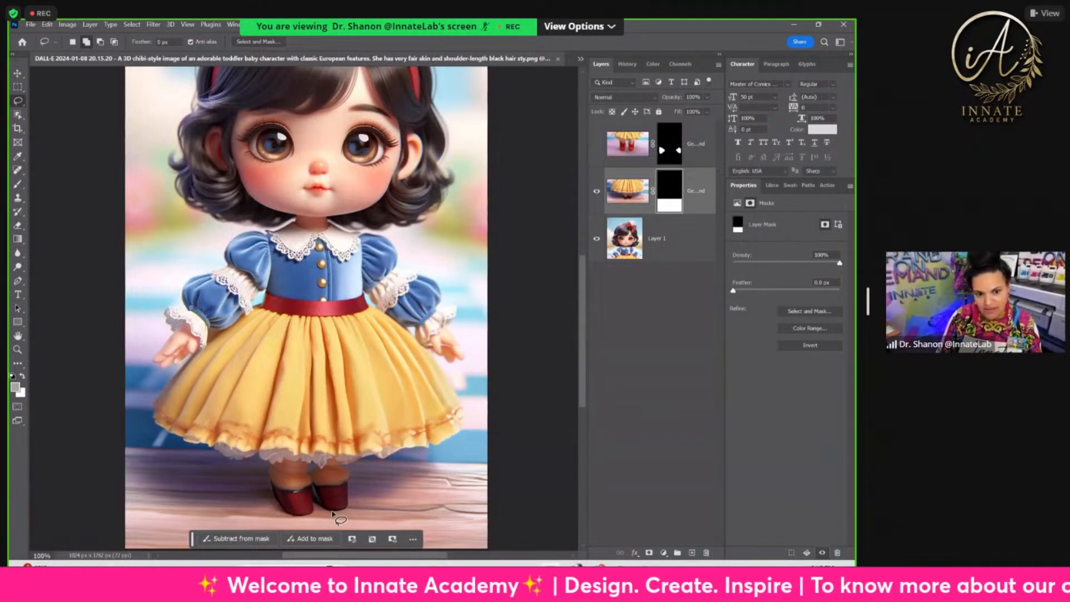
On the full-skirt layer, lasso a selection around the lower skirt, ruffled hem, legs and shoes
{"action": "scroll", "coordinate": [332, 501], "scroll_direction": "down", "scroll_amount": 2}
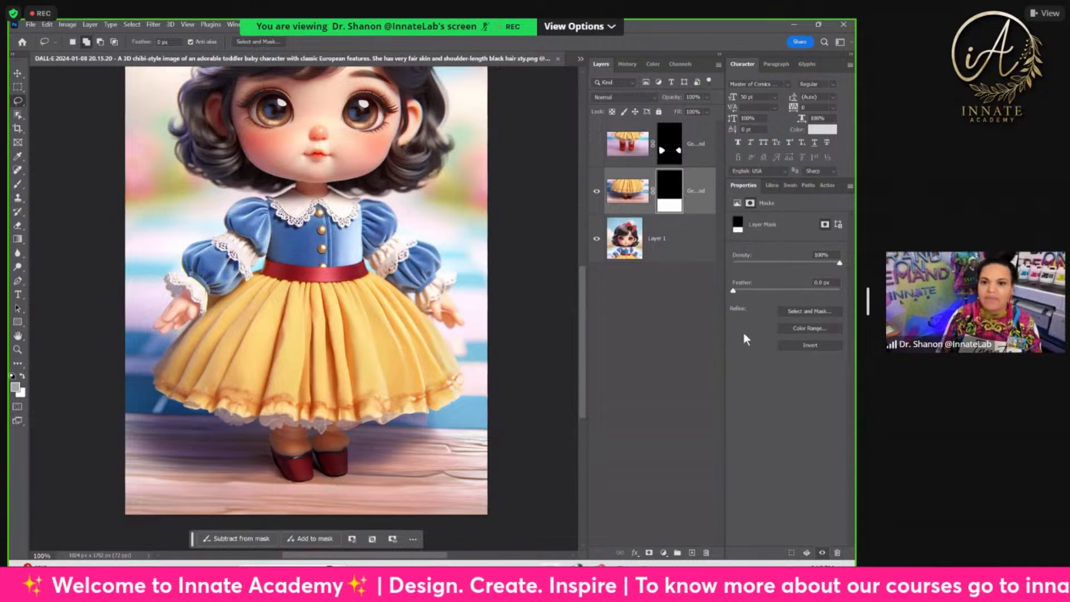
{"action": "left_click", "coordinate": [625, 192]}
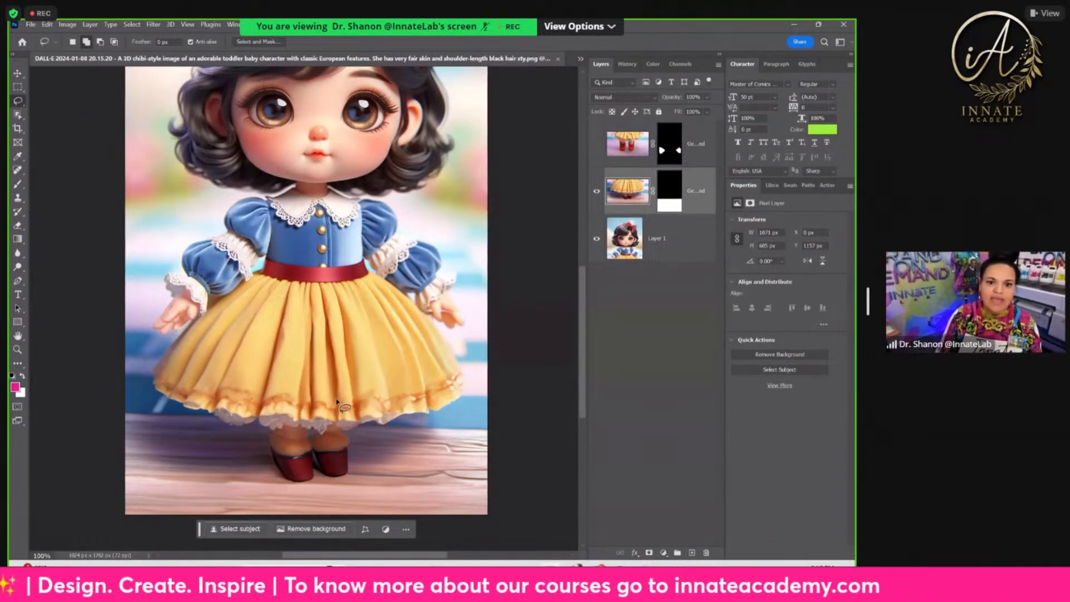
{"action": "left_click_drag", "start_coordinate": [366, 400], "coordinate": [367, 408]}
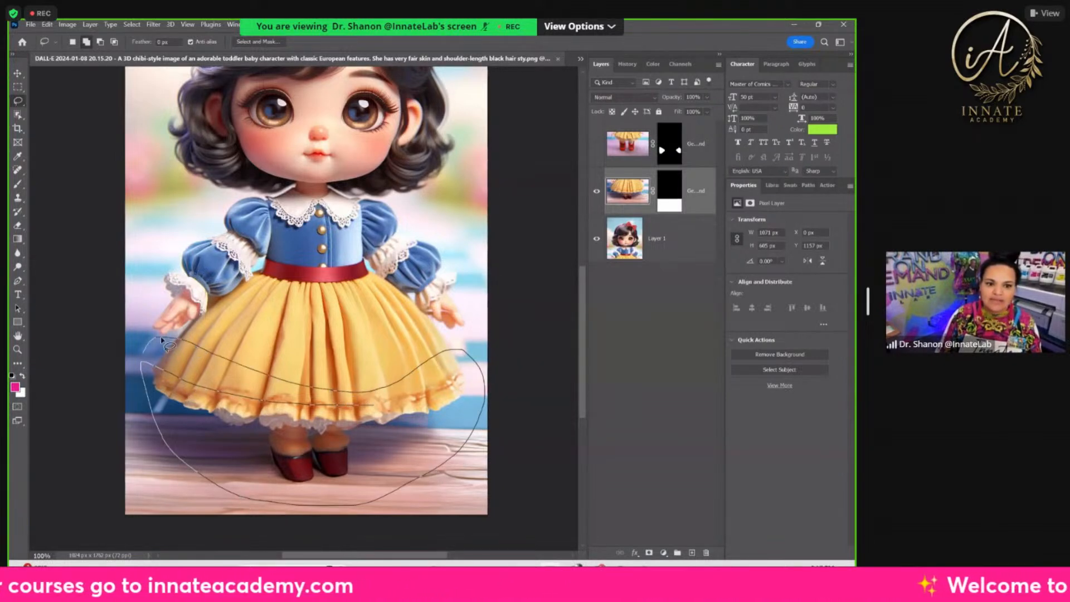
{"action": "left_click_drag", "start_coordinate": [143, 362], "coordinate": [145, 369]}
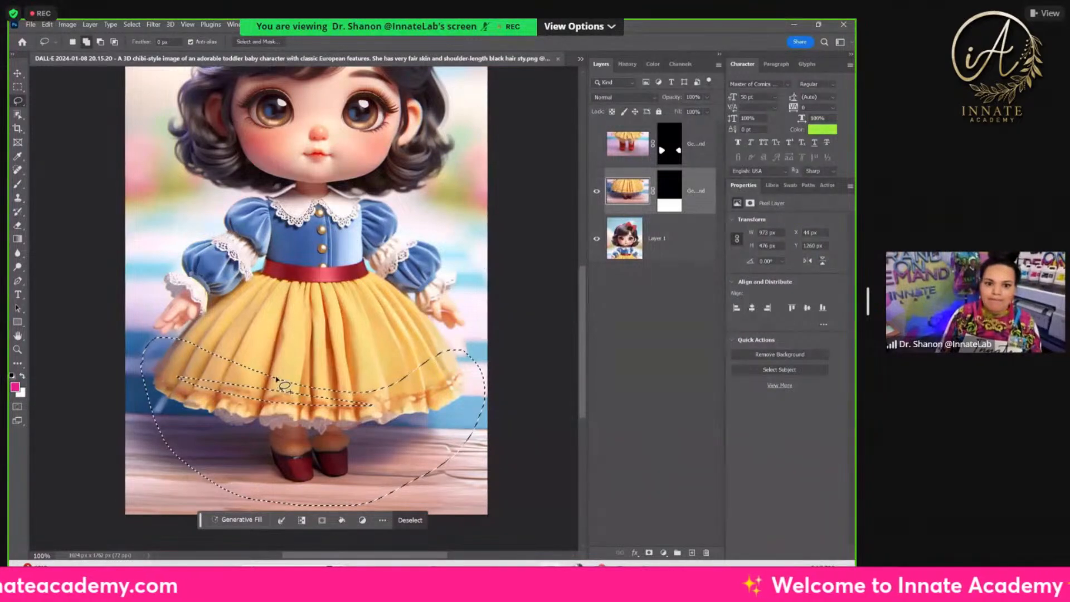
{"action": "left_click_drag", "start_coordinate": [370, 394], "coordinate": [397, 393]}
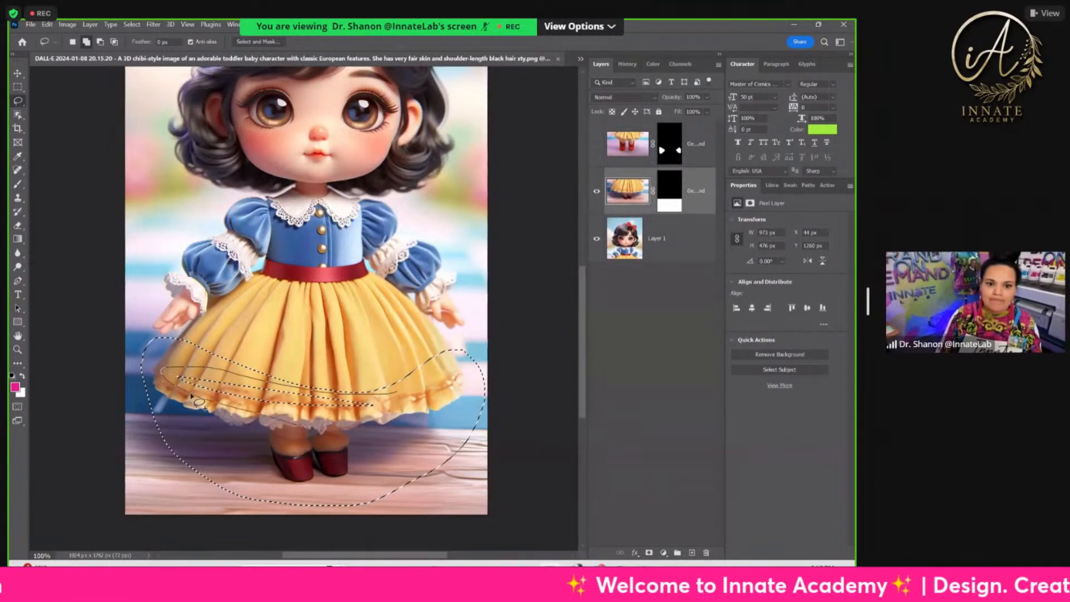
{"action": "left_click_drag", "start_coordinate": [191, 397], "coordinate": [191, 397]}
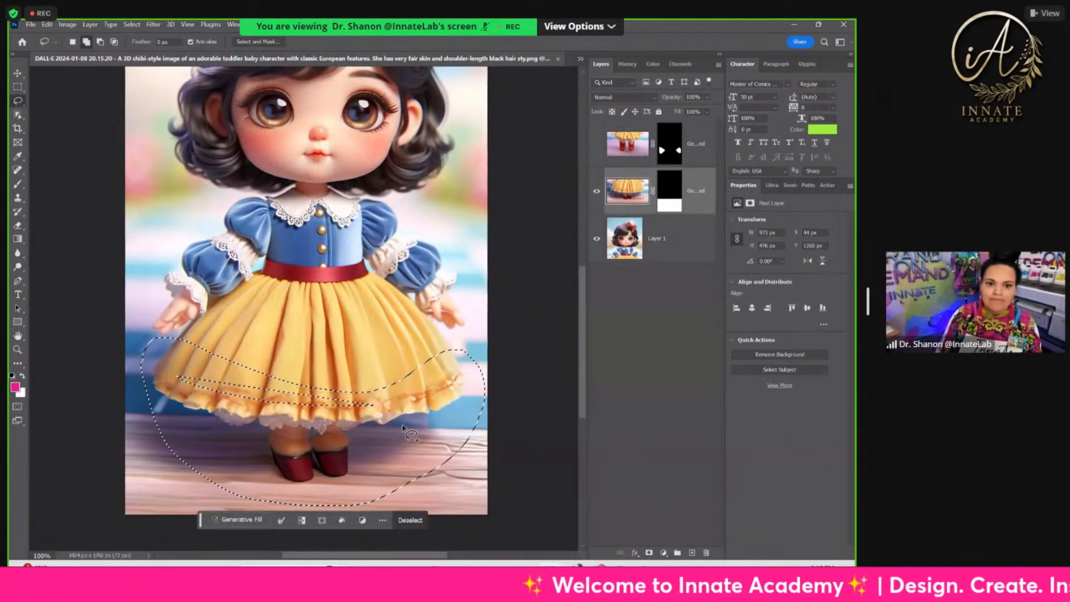
Merge the full-skirt layer down into Layer 1 and run Generative Fill on the selection without a prompt
{"action": "right_click", "coordinate": [703, 201]}
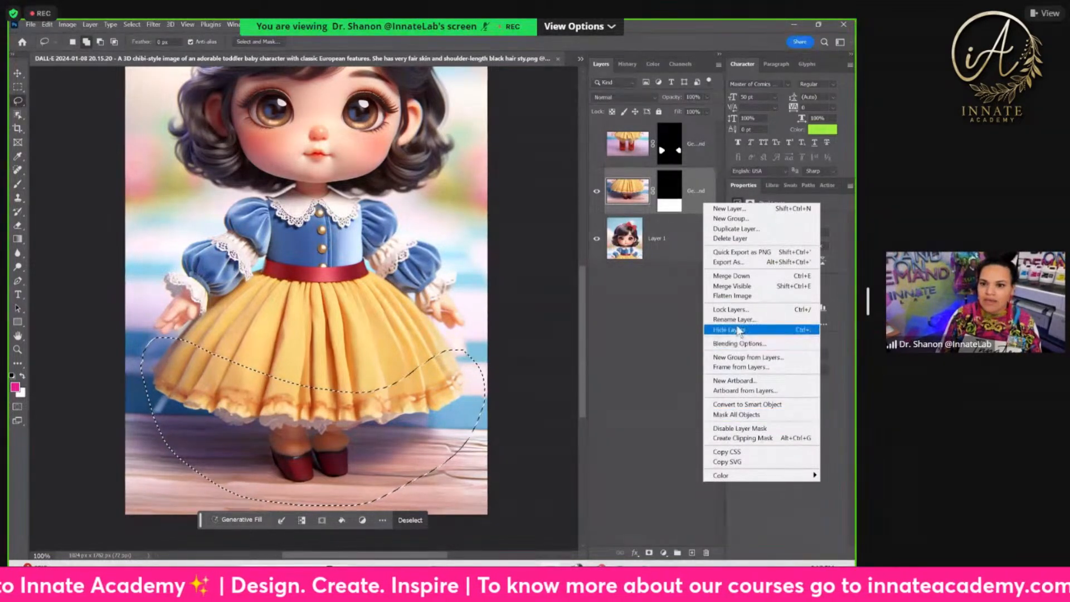
{"action": "left_click", "coordinate": [732, 275]}
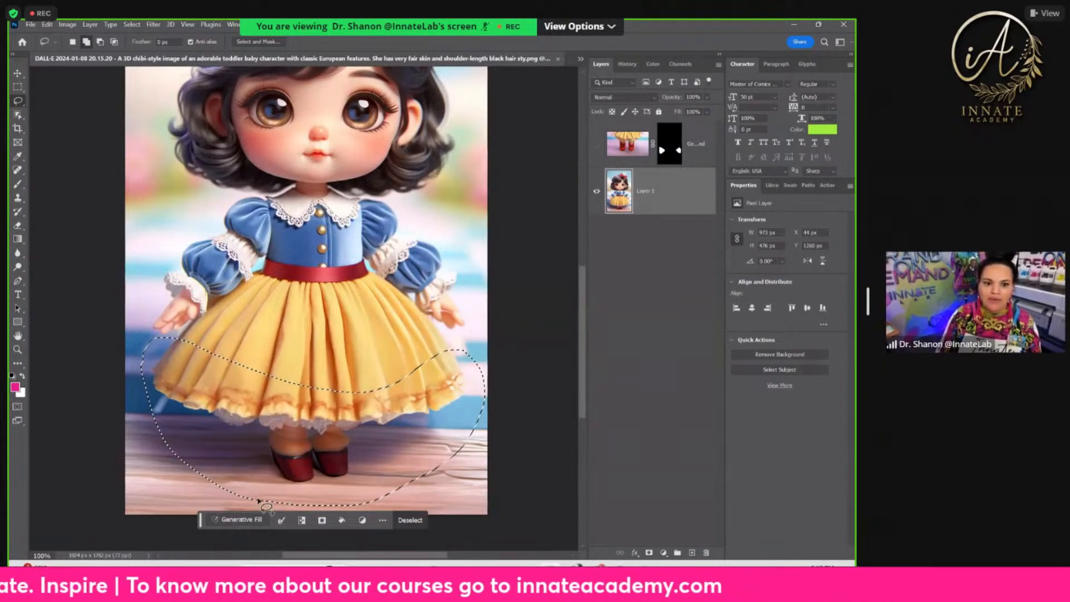
{"action": "left_click", "coordinate": [246, 519]}
{"action": "left_click", "coordinate": [416, 520]}
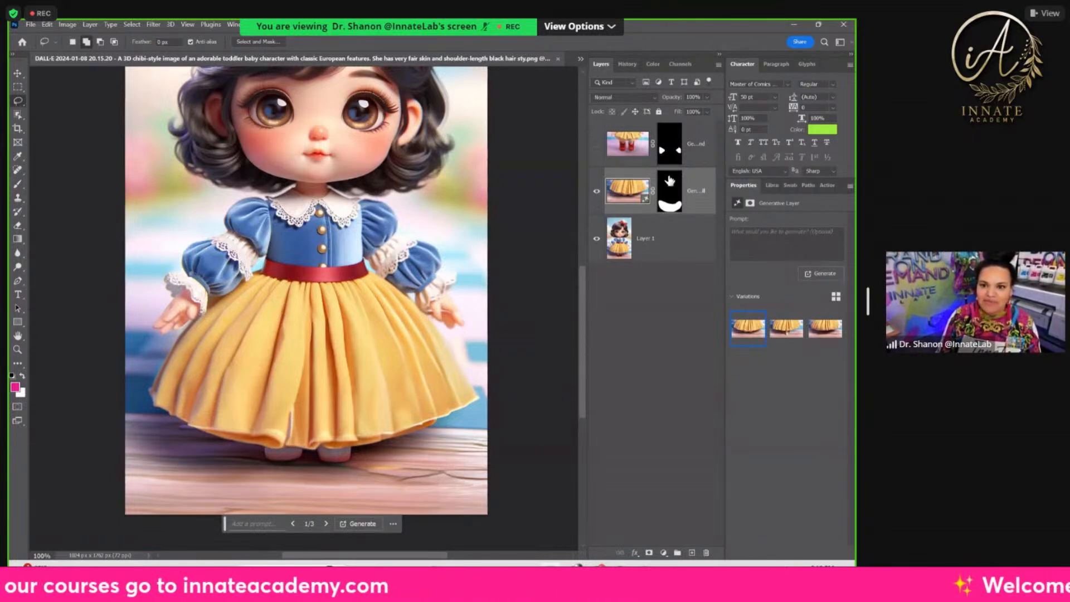
Compare the Generative Fill variations, keep the first one, and merge it down into Layer 1
{"action": "left_click", "coordinate": [616, 156]}
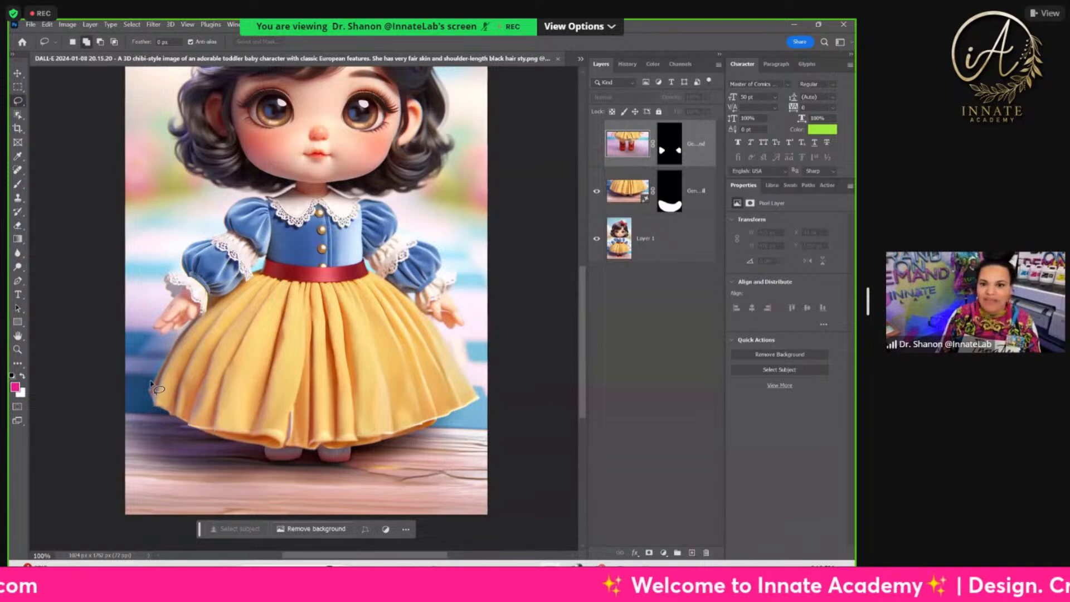
{"action": "left_click", "coordinate": [701, 201]}
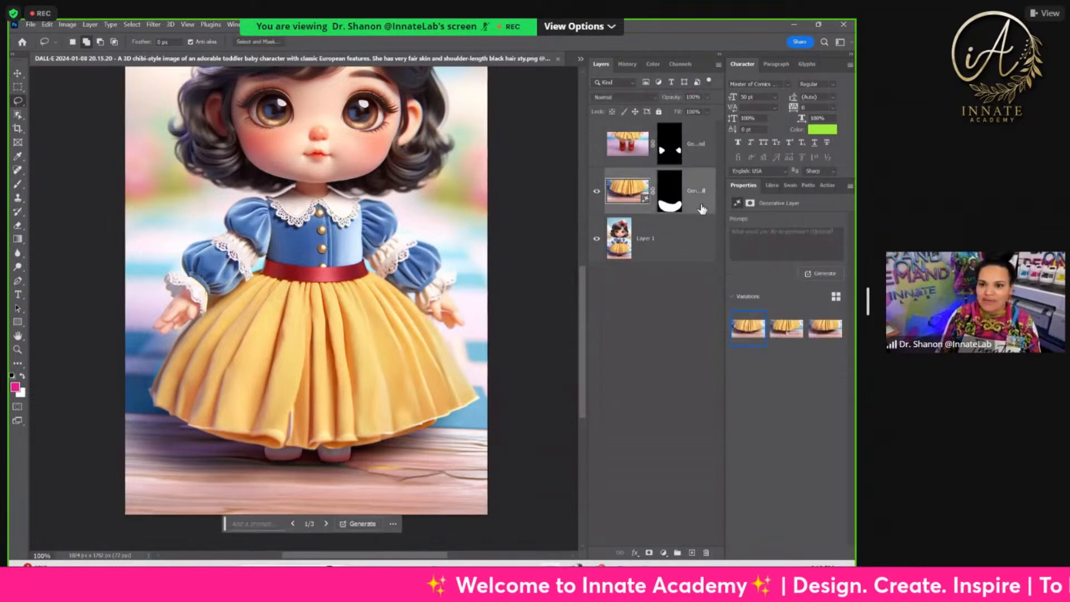
{"action": "left_click", "coordinate": [796, 337]}
{"action": "mouse_move", "coordinate": [820, 338]}
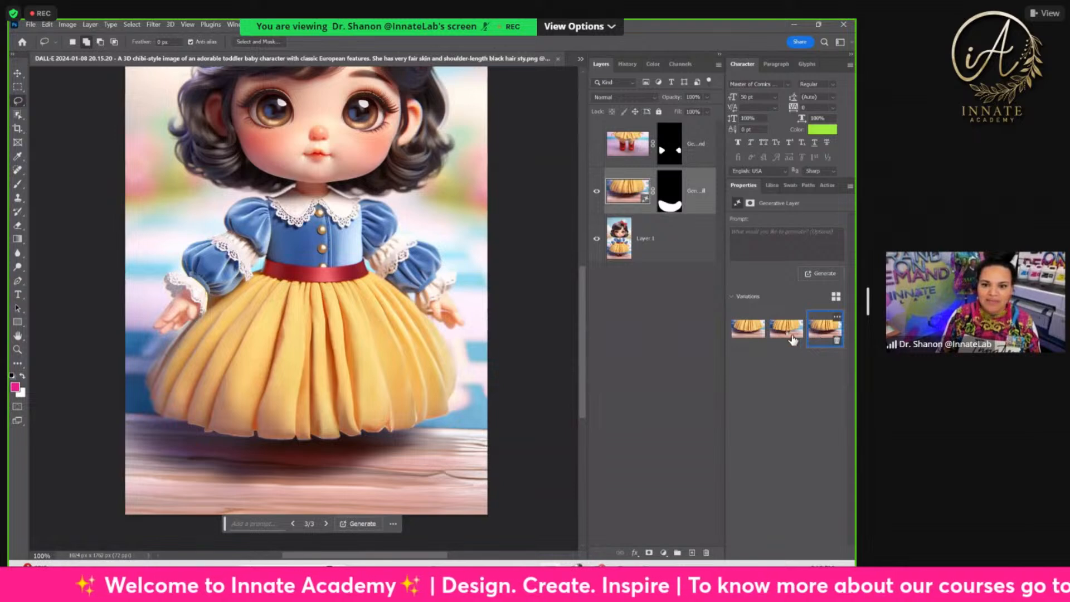
{"action": "left_click", "coordinate": [752, 332]}
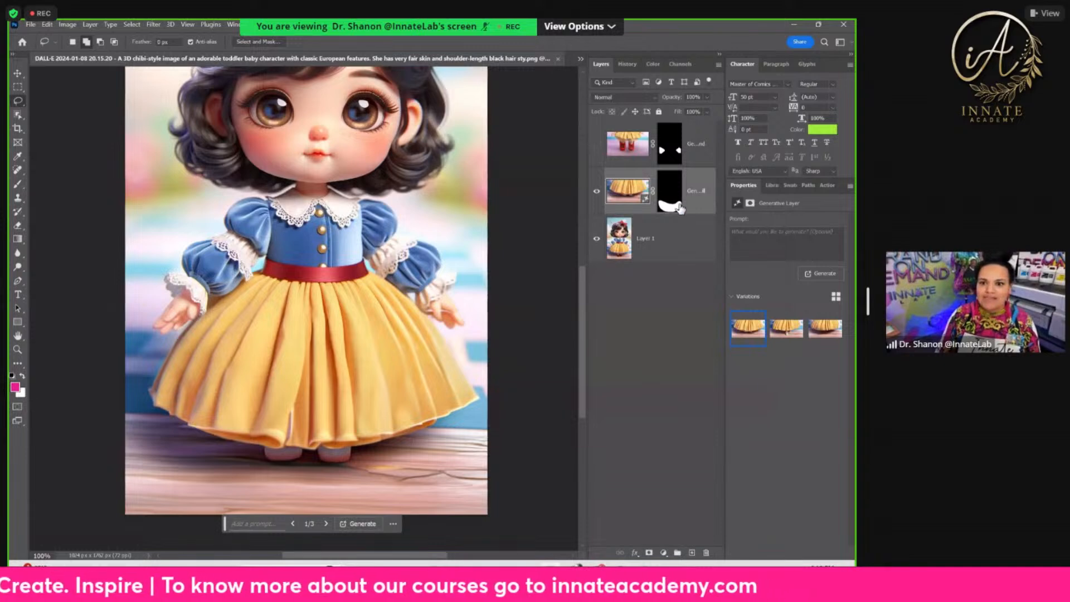
{"action": "right_click", "coordinate": [701, 193]}
{"action": "left_click", "coordinate": [730, 418]}
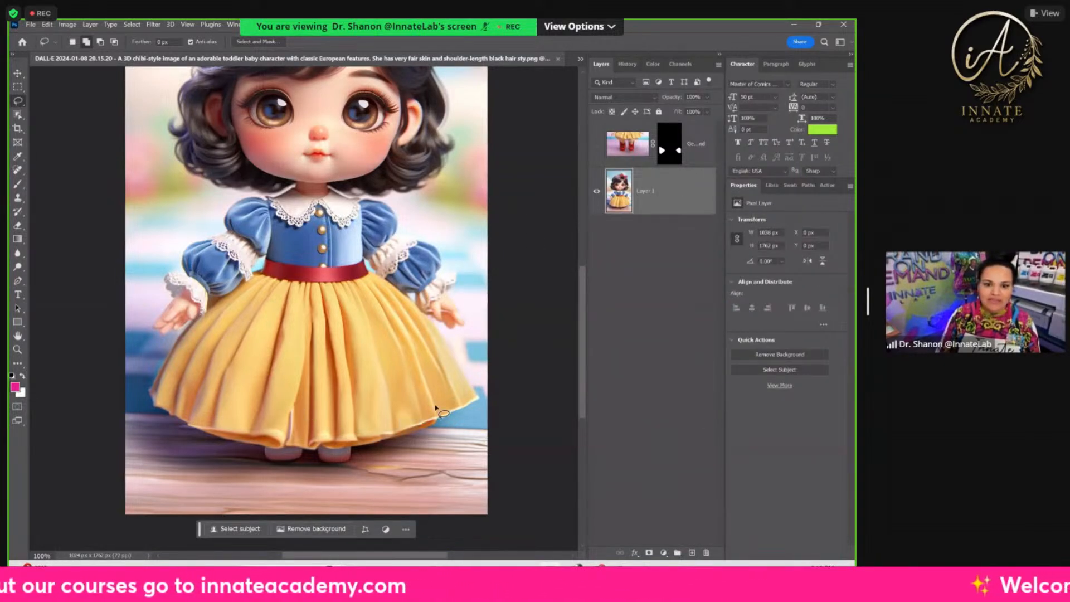
Lasso the new skirt hem and feet on Layer 1 and apply a promptless Generative Fill using its third variation
{"action": "left_click_drag", "start_coordinate": [475, 377], "coordinate": [404, 417]}
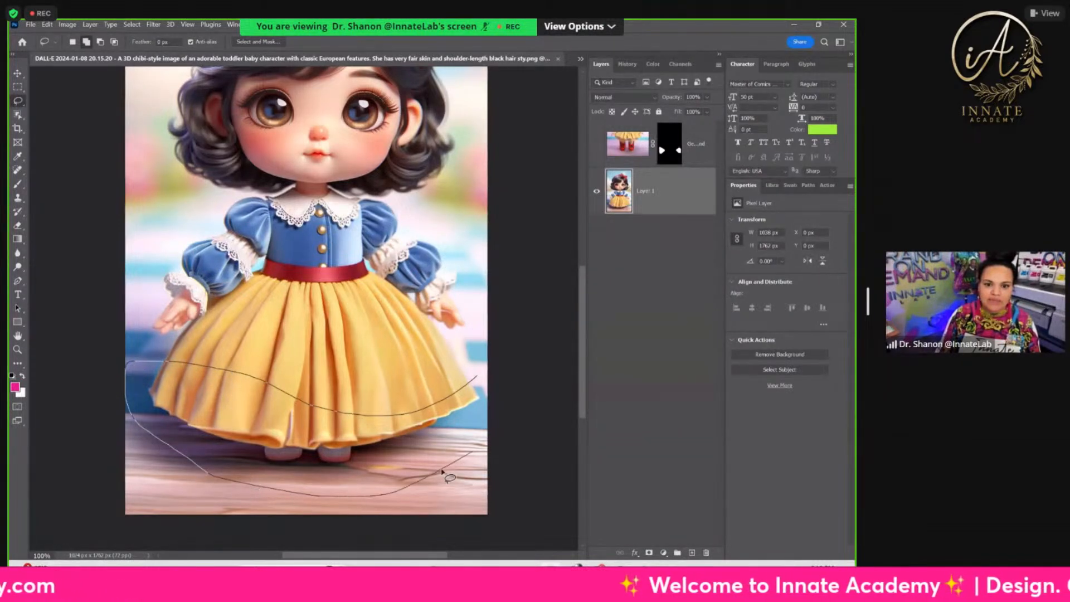
{"action": "left_click_drag", "start_coordinate": [490, 372], "coordinate": [486, 369]}
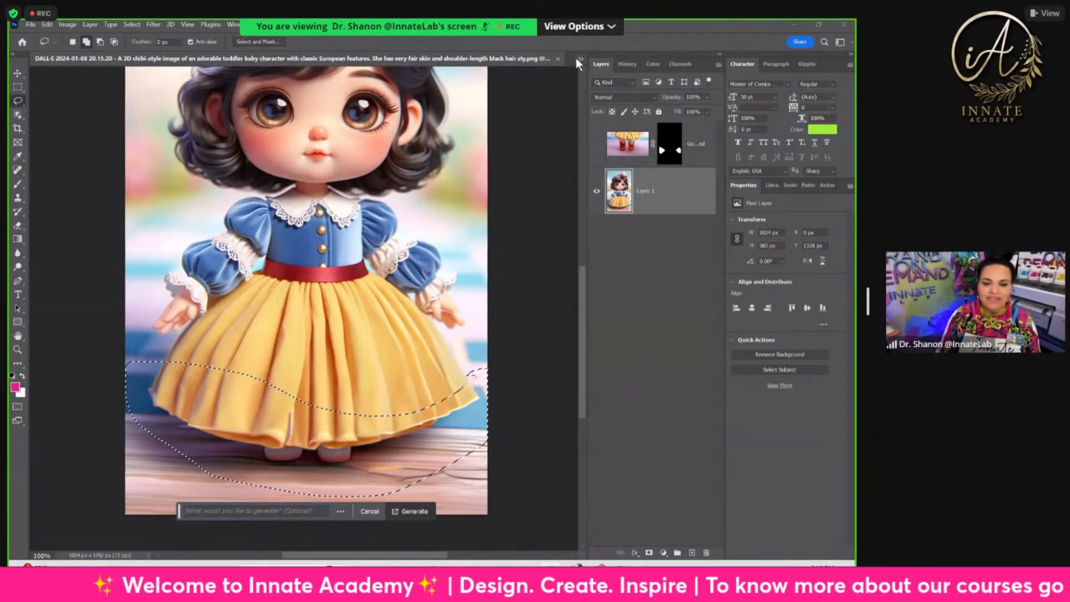
{"action": "left_click", "coordinate": [411, 510]}
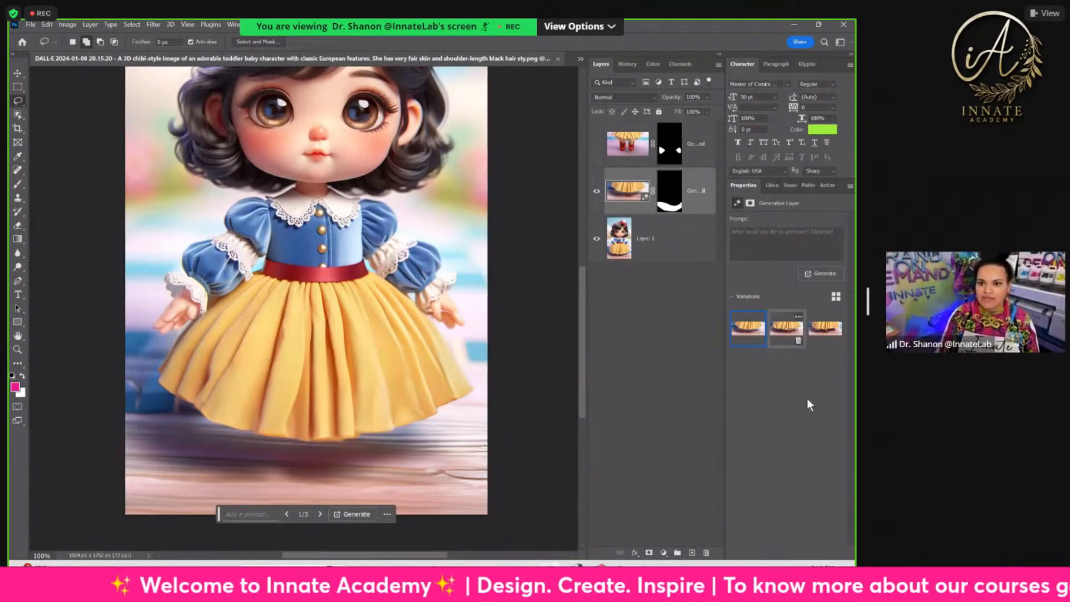
{"action": "left_click", "coordinate": [826, 333]}
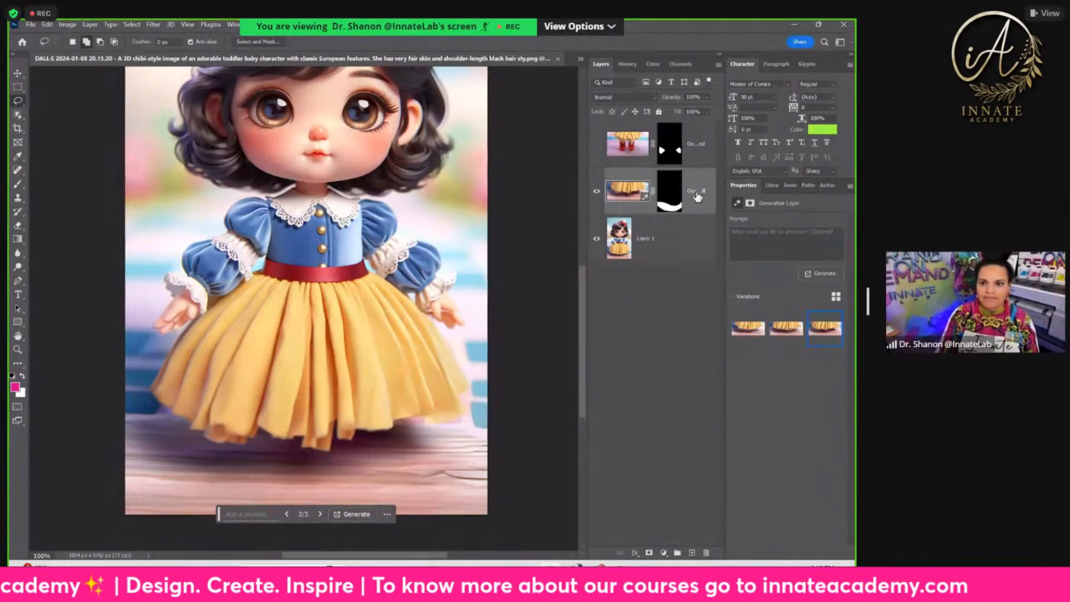
{"action": "scroll", "coordinate": [750, 96], "scroll_direction": "down", "scroll_amount": 1}
Revert the document history to the last lasso selection, before the latest Generative Fill, and return to the layer list
{"action": "left_click", "coordinate": [776, 65]}
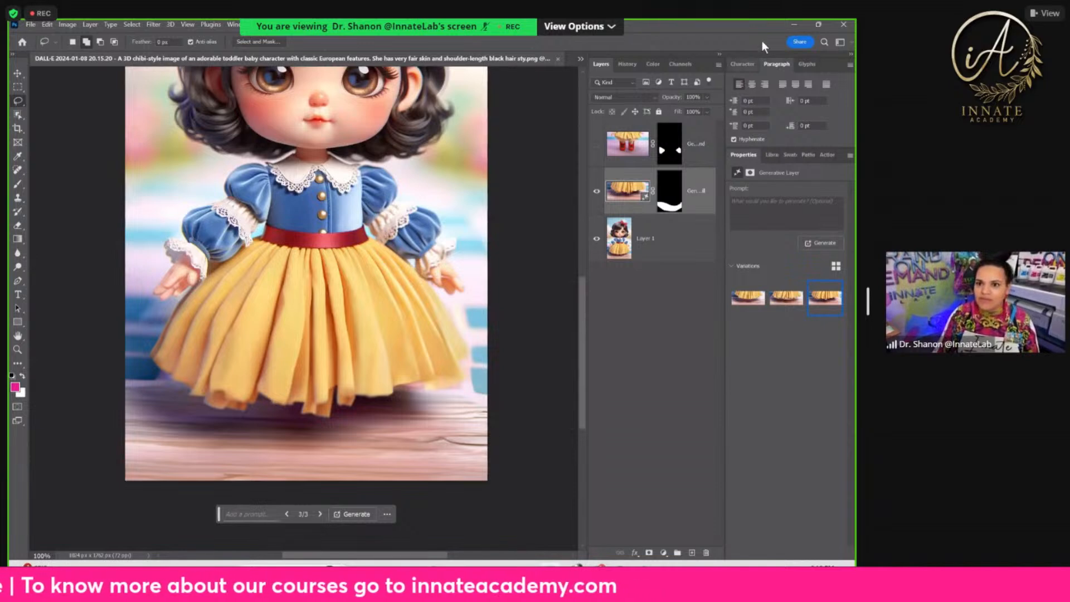
{"action": "left_click", "coordinate": [628, 65]}
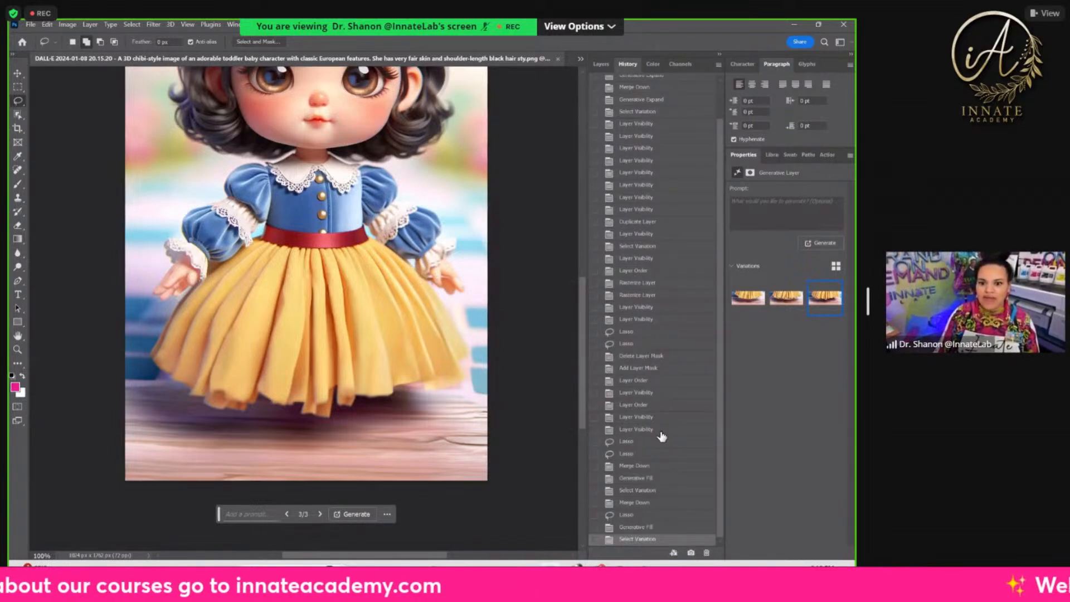
{"action": "left_click", "coordinate": [652, 526]}
{"action": "left_click", "coordinate": [650, 514]}
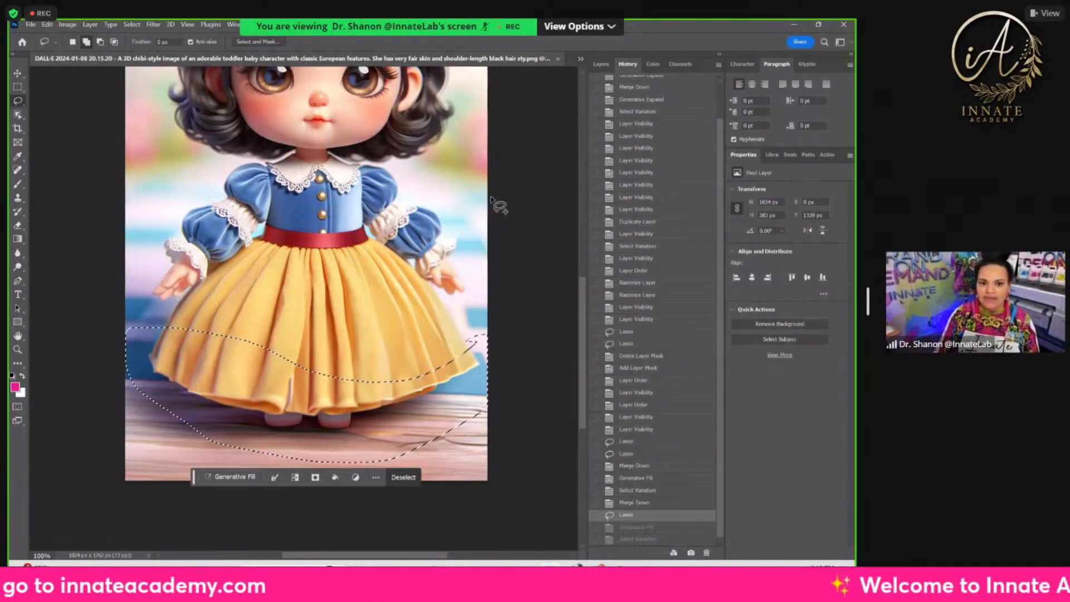
{"action": "scroll", "coordinate": [518, 245], "scroll_direction": "up", "scroll_amount": 3}
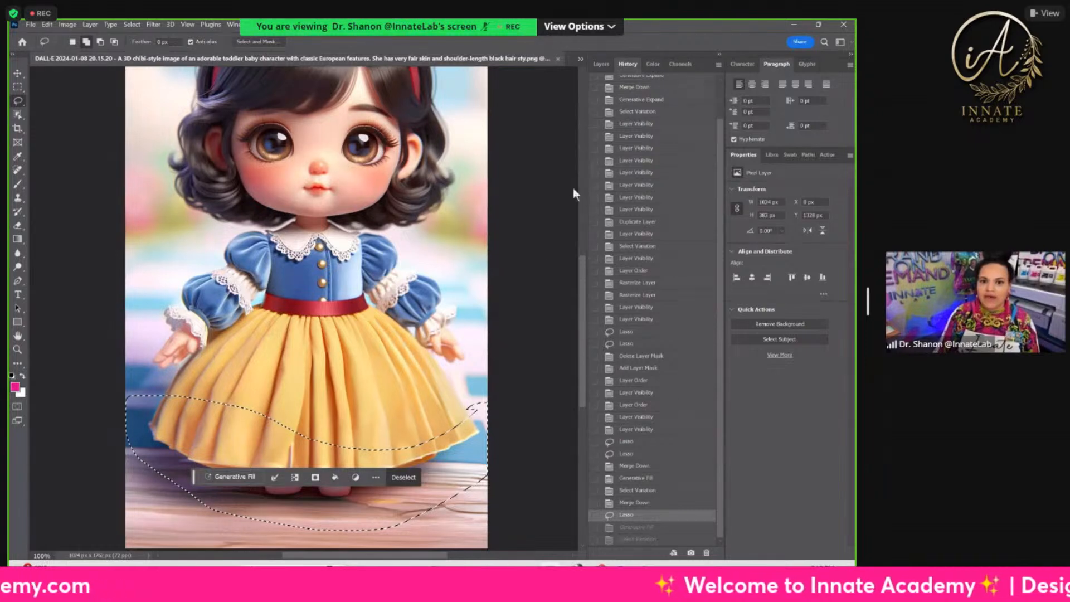
{"action": "scroll", "coordinate": [573, 189], "scroll_direction": "up", "scroll_amount": 1}
{"action": "left_click", "coordinate": [601, 63]}
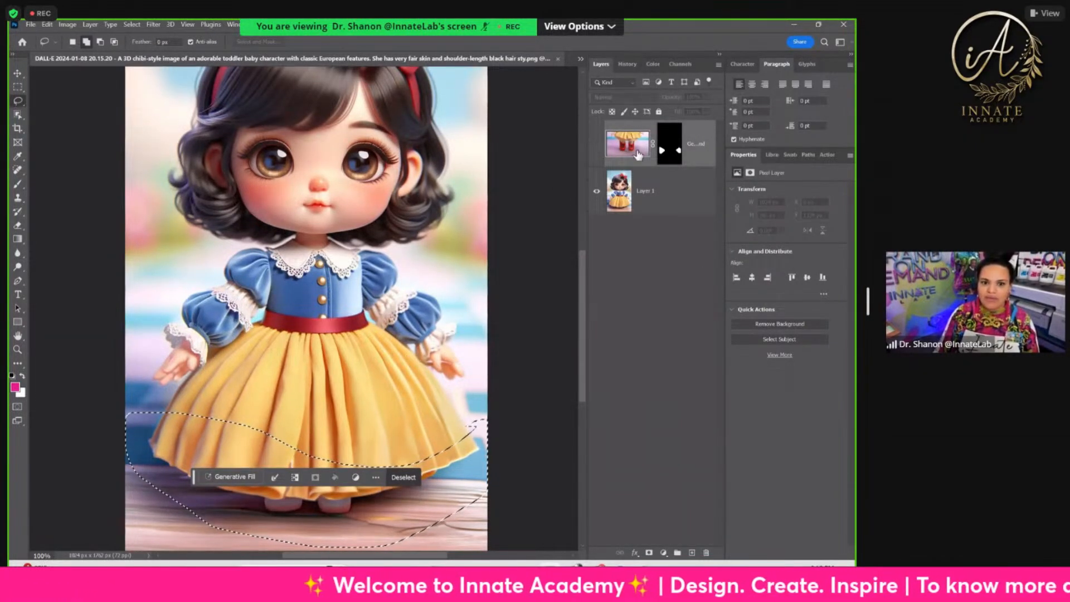
Compare the skirt sides and hands with and without the masked layer above Layer 1
{"action": "left_click", "coordinate": [598, 145]}
{"action": "left_click", "coordinate": [598, 146]}
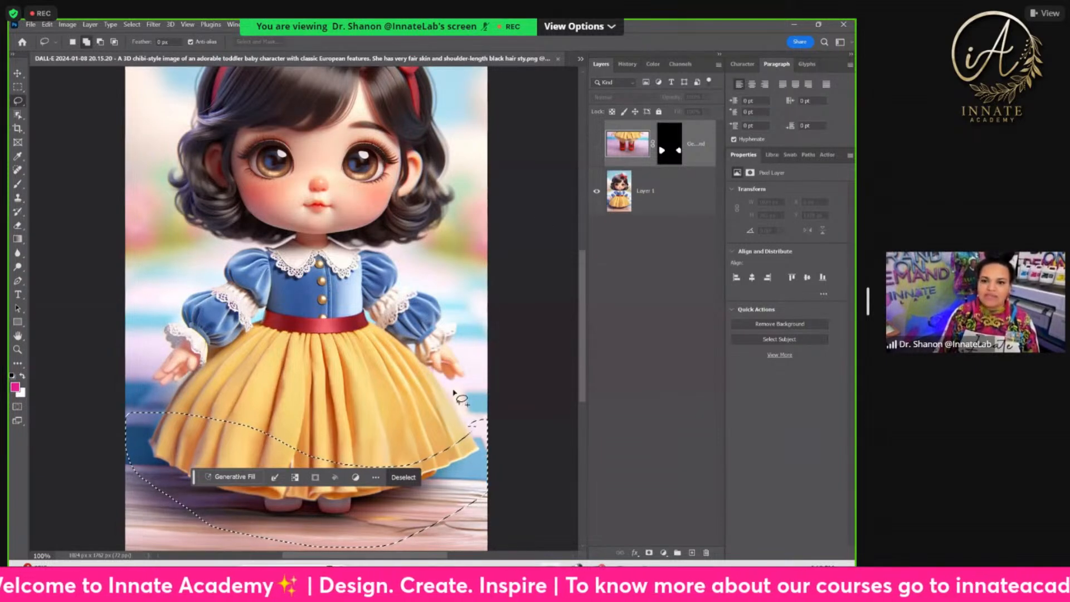
{"action": "left_click", "coordinate": [597, 145]}
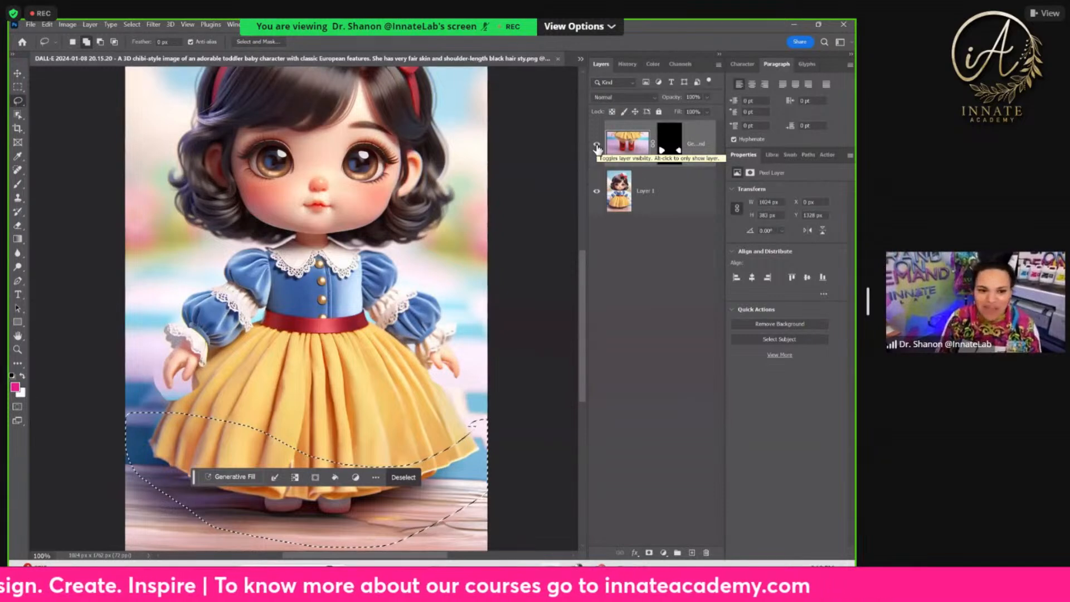
{"action": "left_click", "coordinate": [597, 146]}
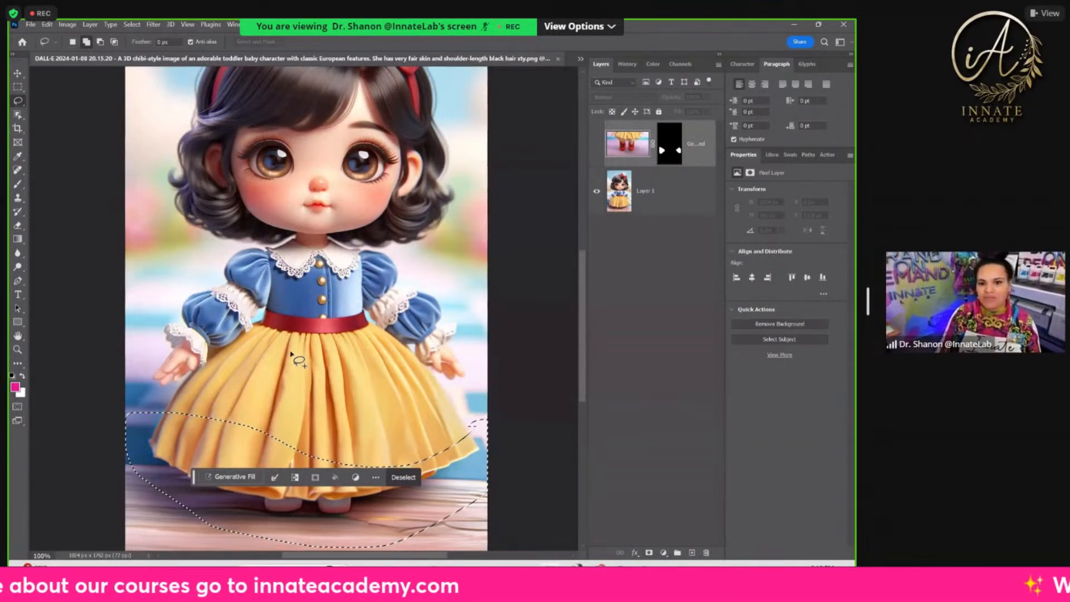
Clear the lasso selection around the hem and delete the hidden masked layer above Layer 1
{"action": "left_click", "coordinate": [668, 193]}
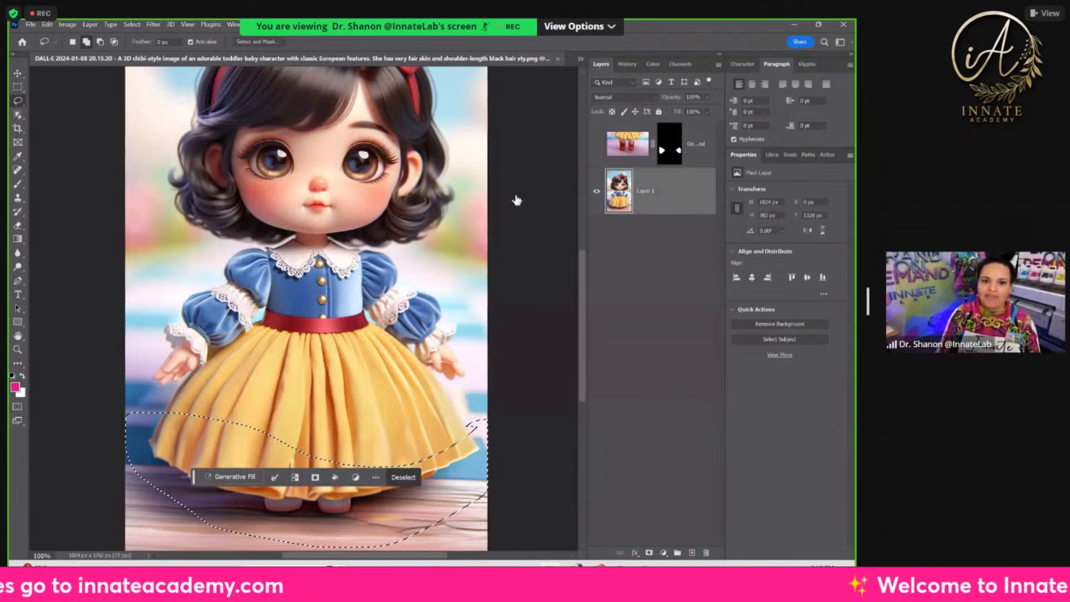
{"action": "left_click", "coordinate": [694, 151]}
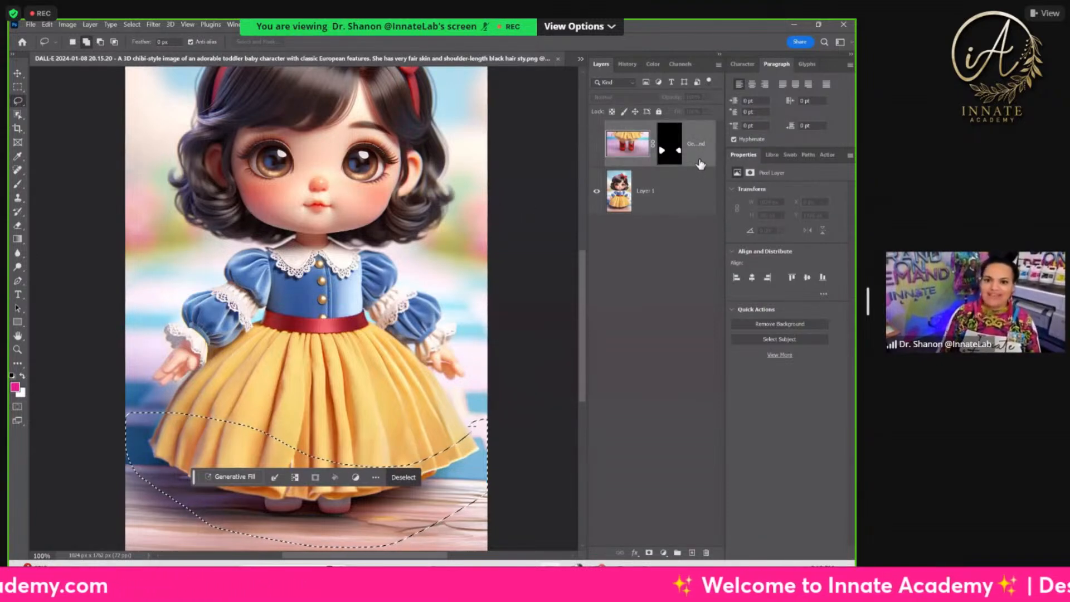
{"action": "left_click", "coordinate": [677, 300]}
{"action": "key", "text": "ctrl+d"}
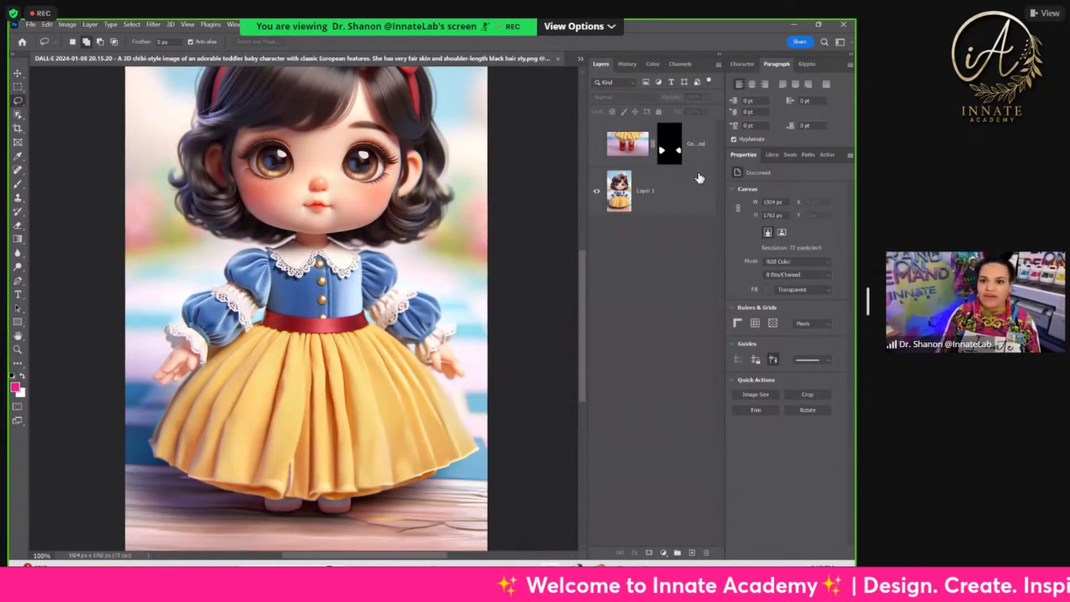
{"action": "left_click", "coordinate": [701, 142]}
{"action": "key", "text": "Delete"}
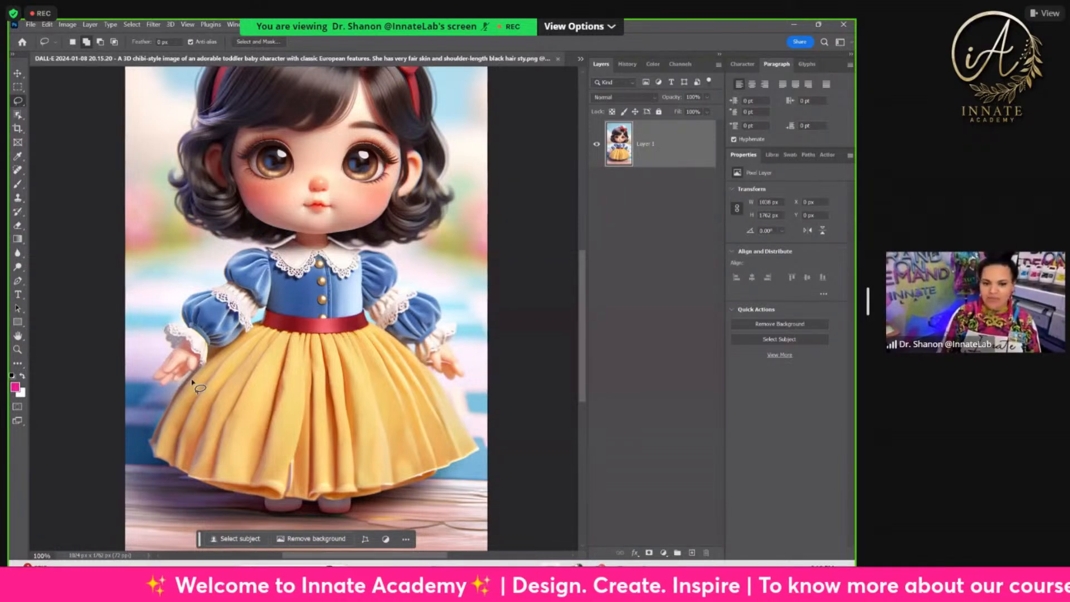
Lasso the pale slit at the centre of the skirt hem and run Generative Fill on it without a prompt
{"action": "key", "text": "ctrl+minus"}
{"action": "key", "text": "ctrl+minus"}
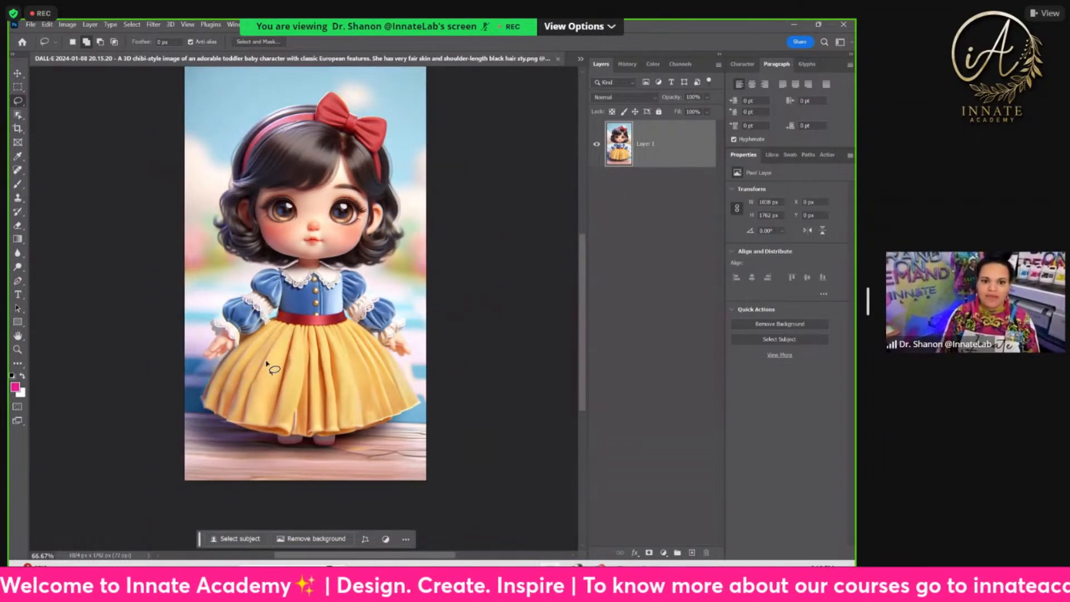
{"action": "key", "text": "ctrl+plus"}
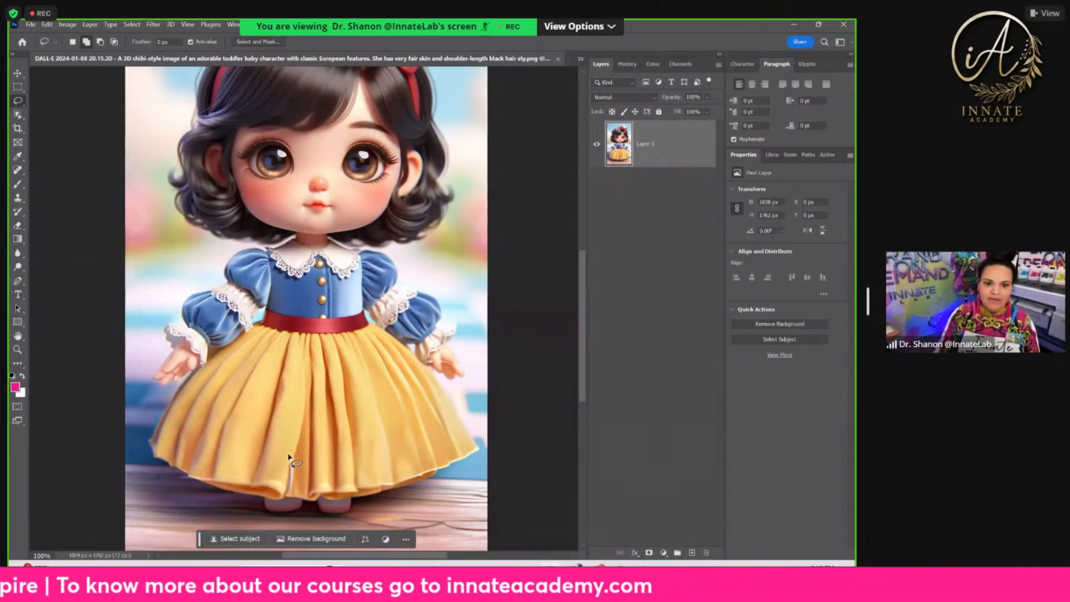
{"action": "mouse_move", "coordinate": [284, 464]}
{"action": "left_mouse_down"}
{"action": "mouse_move", "coordinate": [286, 451]}
{"action": "mouse_move", "coordinate": [278, 491]}
{"action": "mouse_move", "coordinate": [298, 493]}
{"action": "mouse_move", "coordinate": [288, 446]}
{"action": "left_mouse_up"}
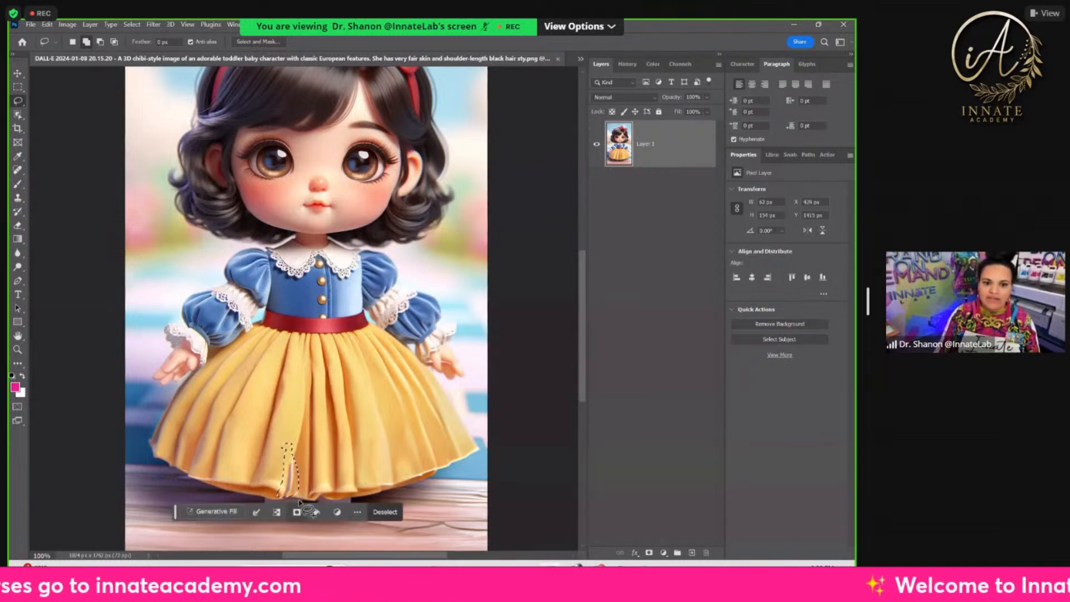
{"action": "left_click", "coordinate": [224, 510]}
{"action": "left_click", "coordinate": [391, 510]}
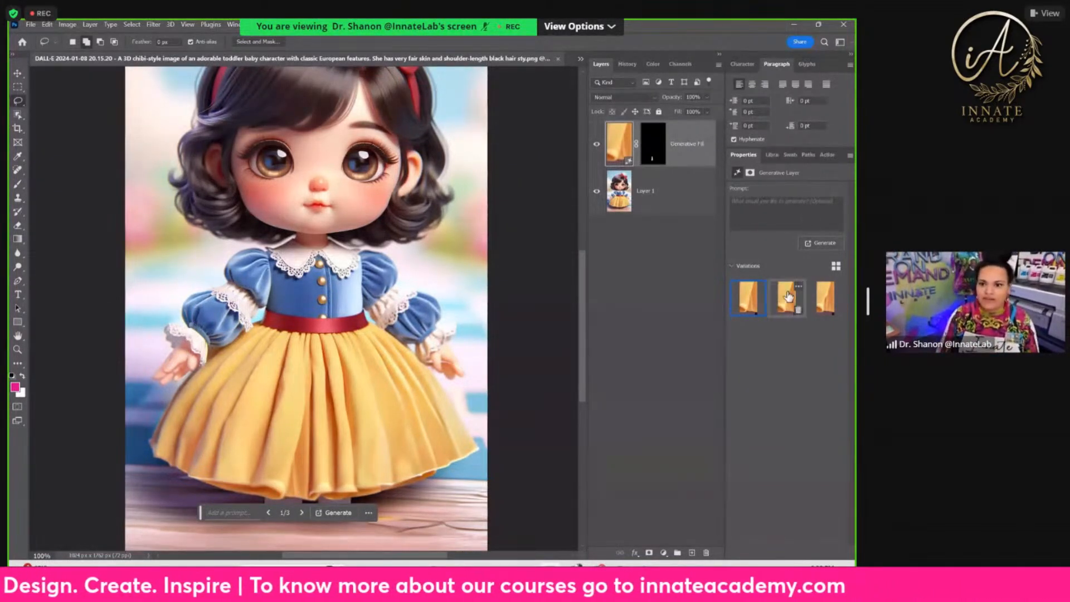
Compare the Generative Fill variations for the hem, keep the first one, and merge it down into Layer 1
{"action": "left_click", "coordinate": [824, 297]}
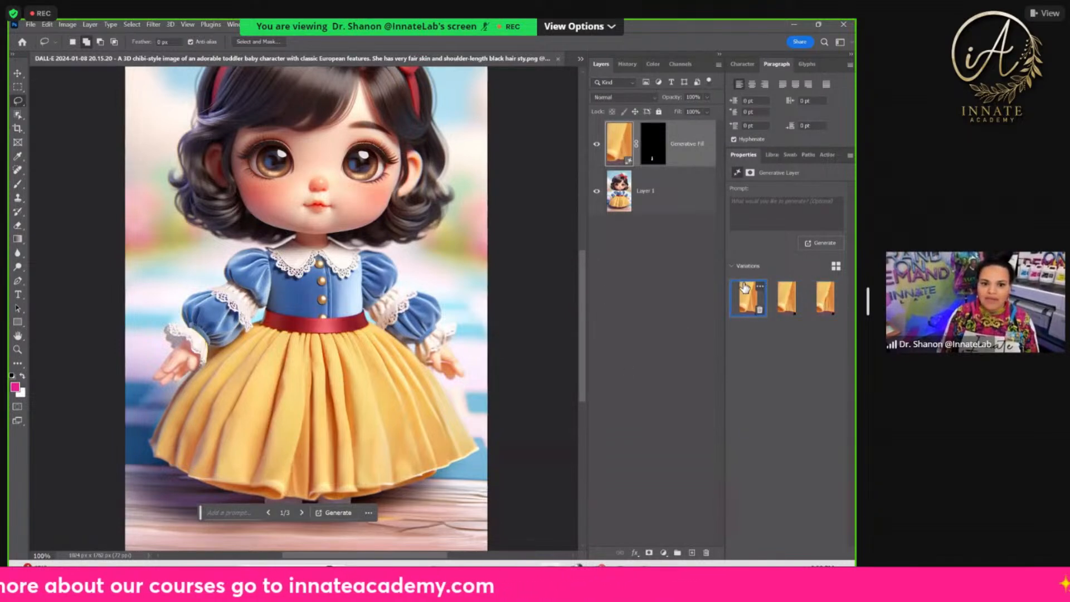
{"action": "right_click", "coordinate": [691, 144]}
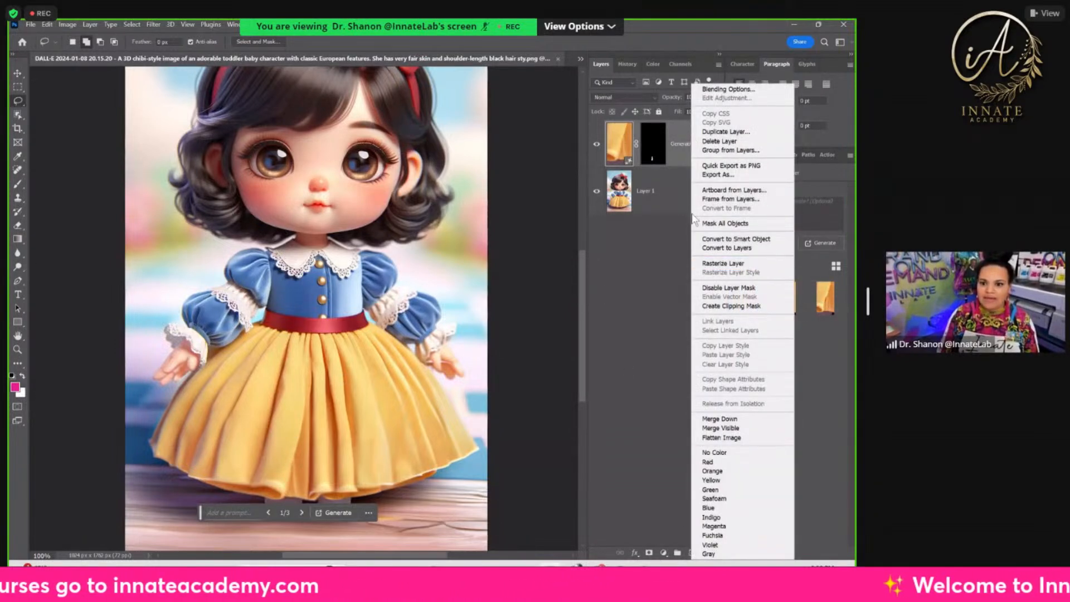
{"action": "left_click", "coordinate": [719, 419]}
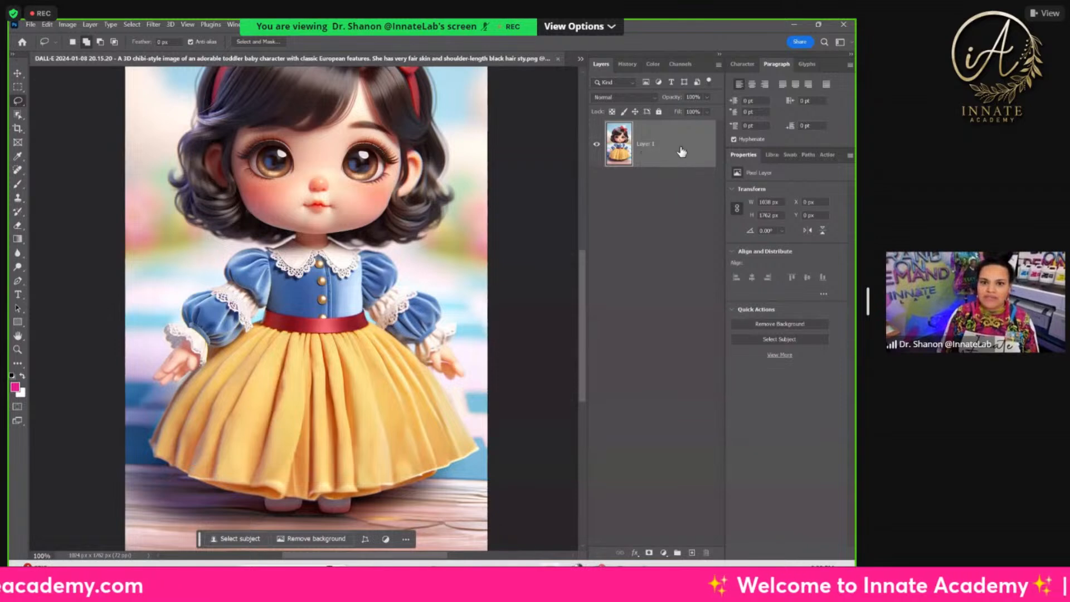
Review the whole extended 3D character and close its document, saving the changes
{"action": "scroll", "coordinate": [209, 229], "scroll_direction": "up", "scroll_amount": 4}
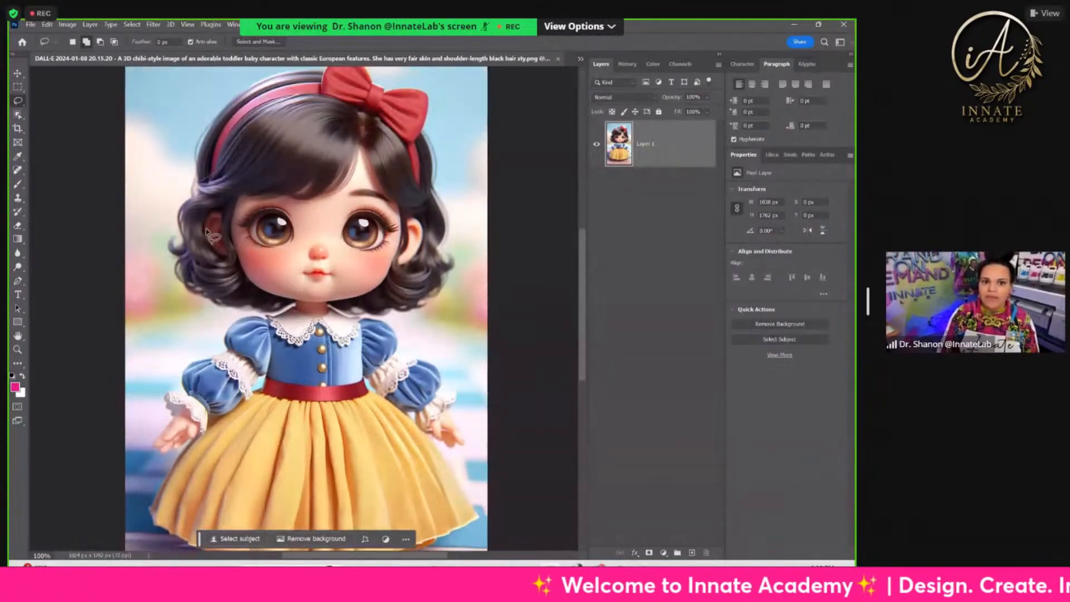
{"action": "key", "text": "ctrl+minus"}
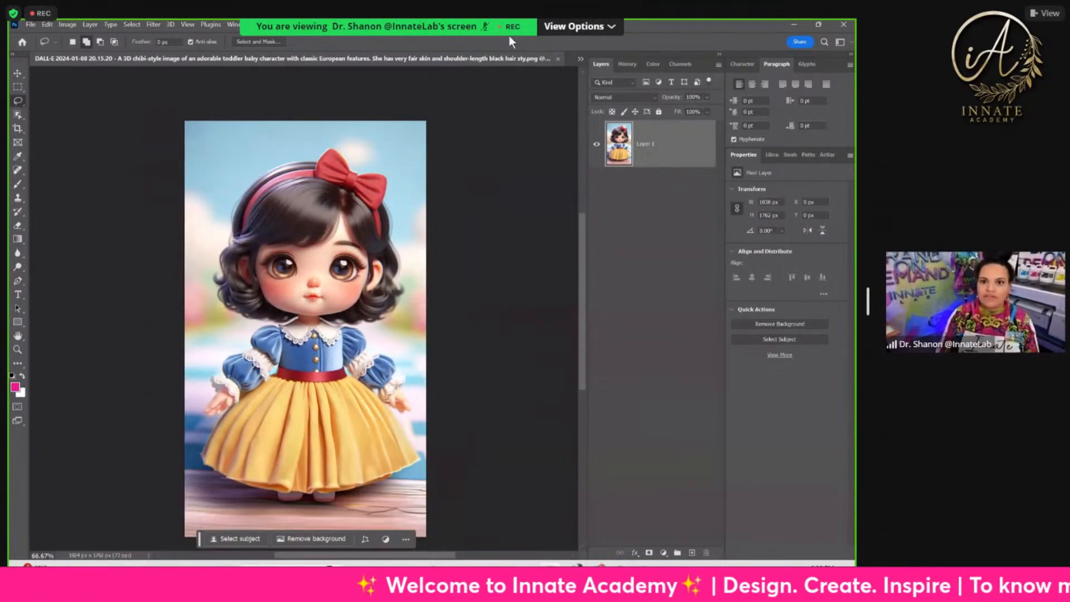
{"action": "left_click", "coordinate": [558, 59]}
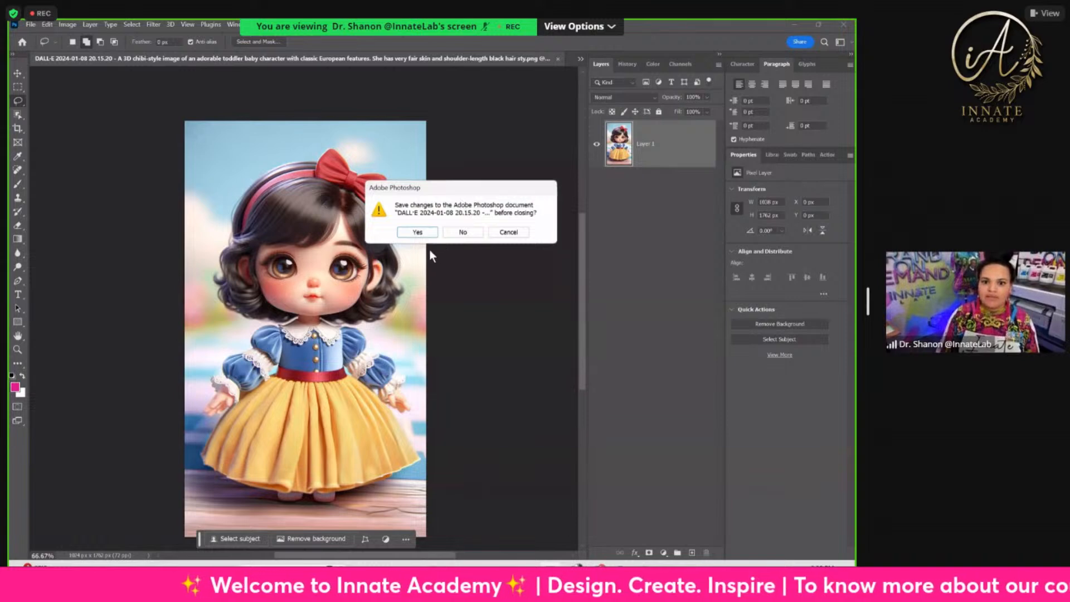
{"action": "left_click", "coordinate": [424, 233]}
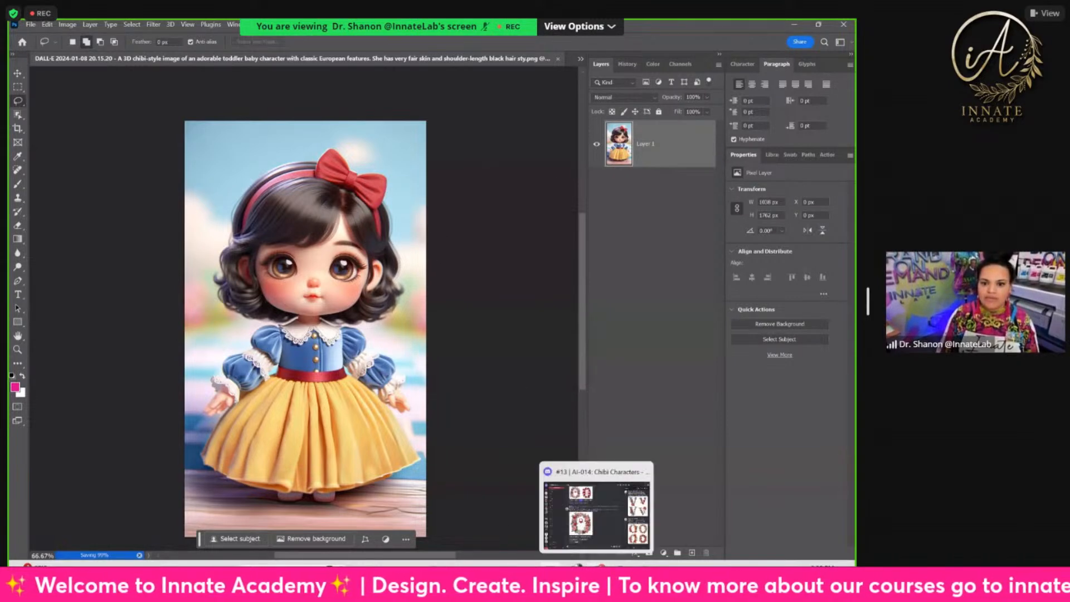
Search Windows for remove.bg and launch it
{"action": "key", "text": "super+s"}
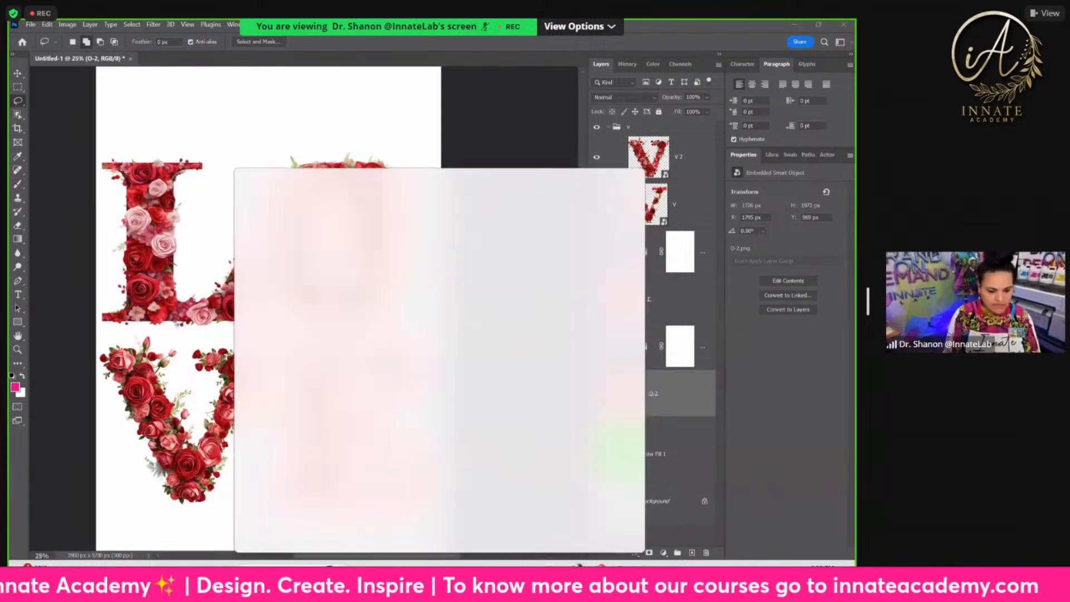
{"action": "type", "text": "remo"}
{"action": "key", "text": "Return"}
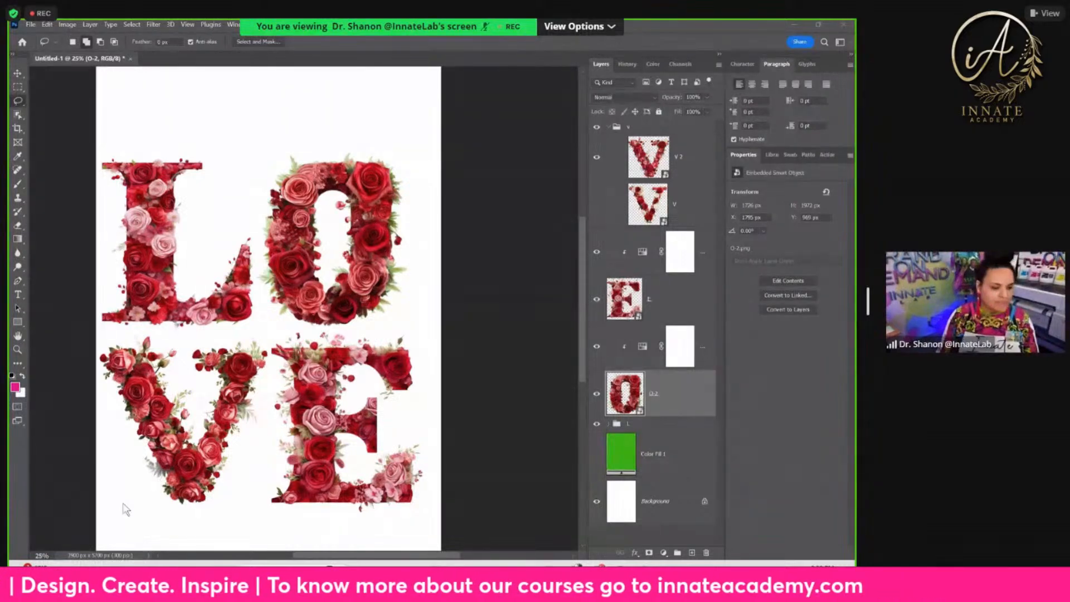
Switch to the Downloads folder in File Explorer, refresh it, and rename the extended 3D character image as "3d blanca"
{"action": "left_click", "coordinate": [416, 567]}
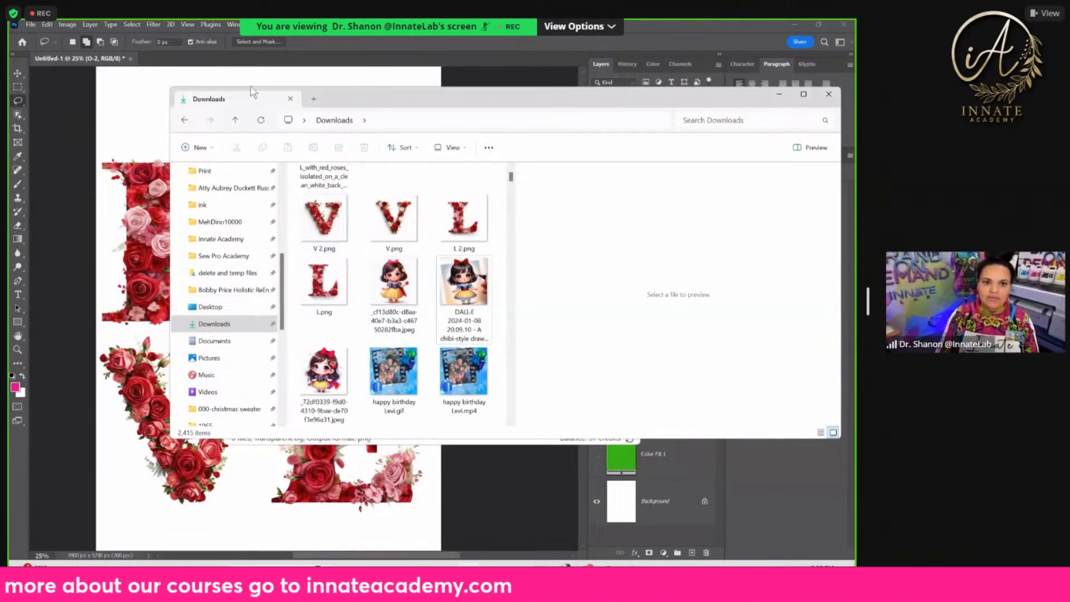
{"action": "left_click", "coordinate": [261, 121]}
{"action": "left_click", "coordinate": [325, 253]}
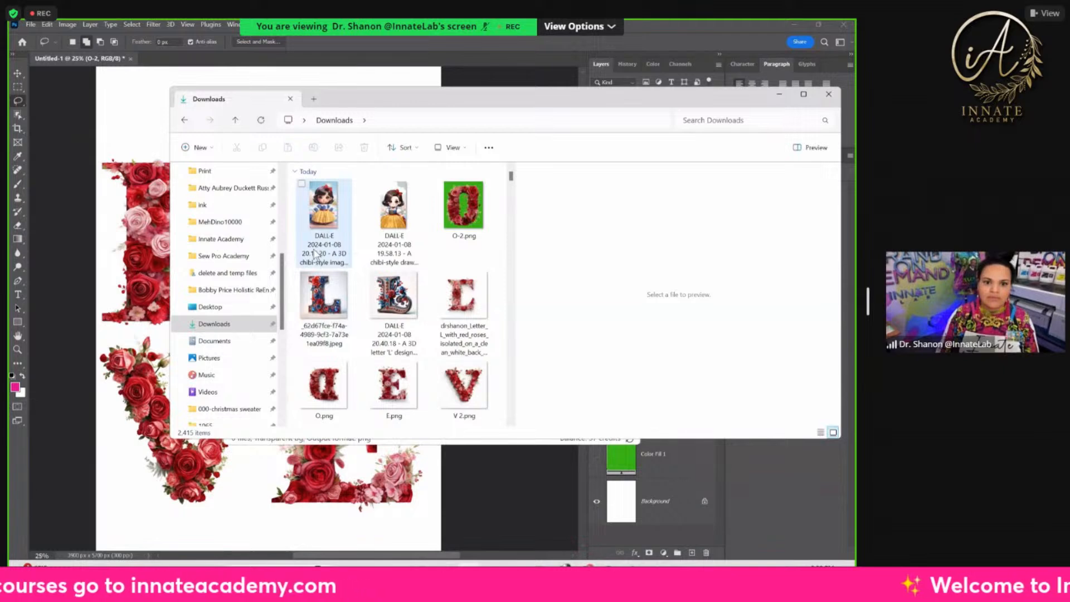
{"action": "left_click", "coordinate": [323, 249]}
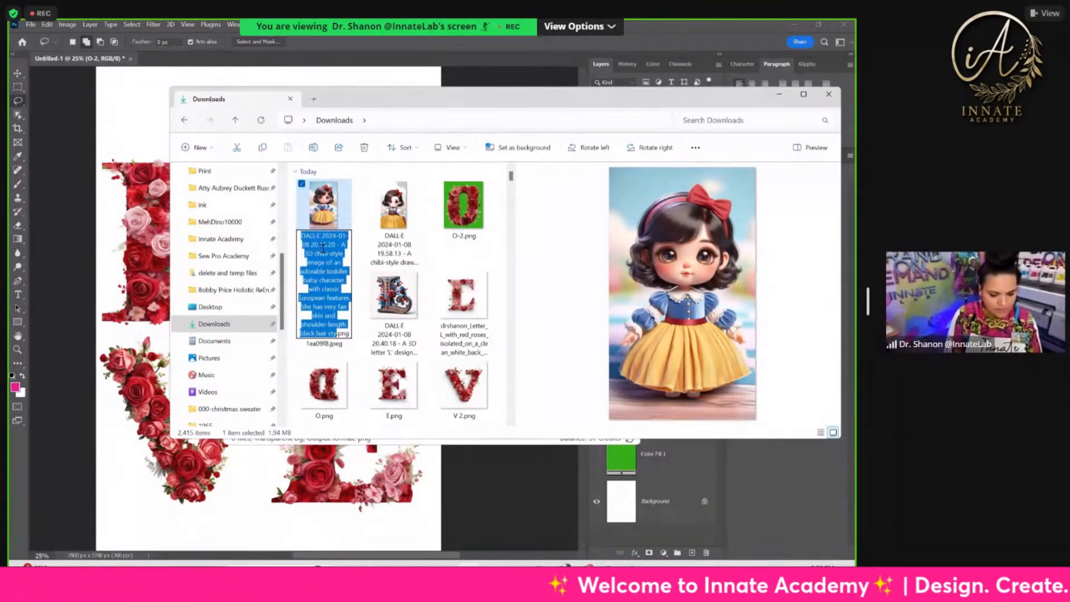
{"action": "type", "text": "3d "}
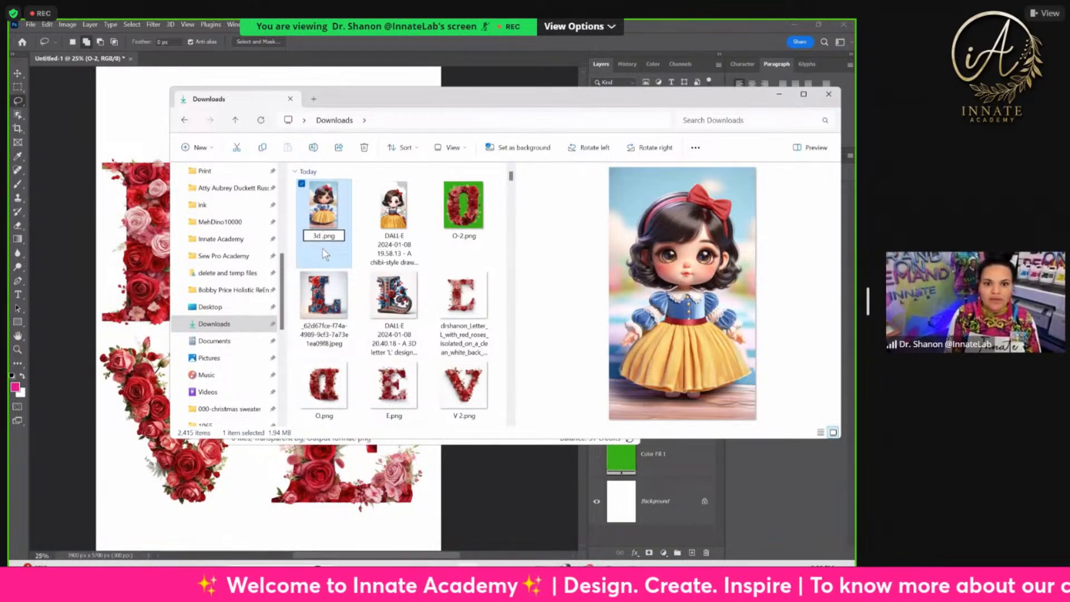
{"action": "type", "text": "blanca"}
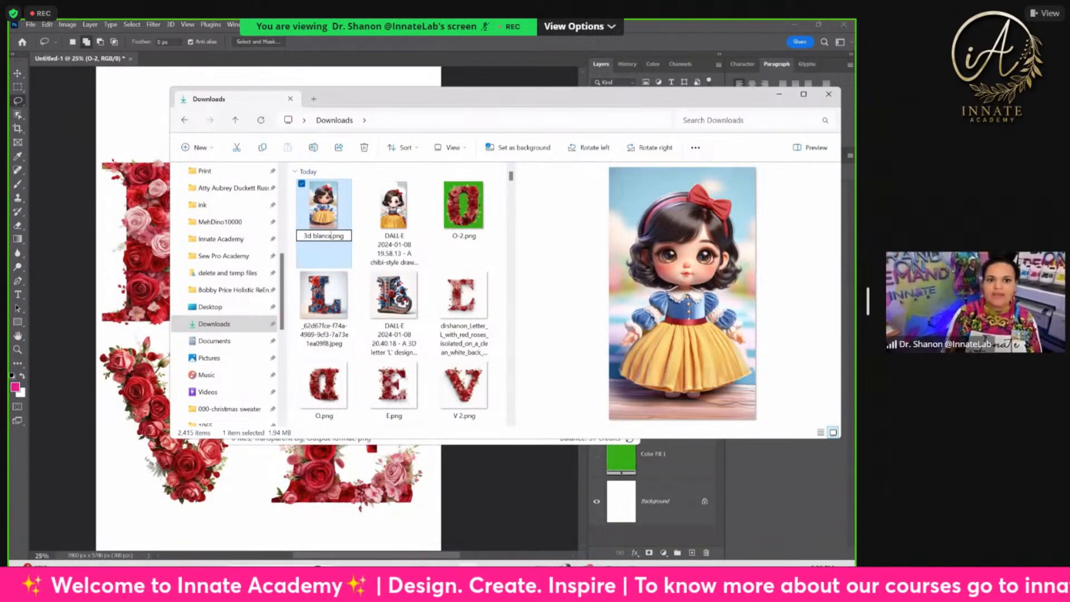
{"action": "left_click", "coordinate": [395, 246]}
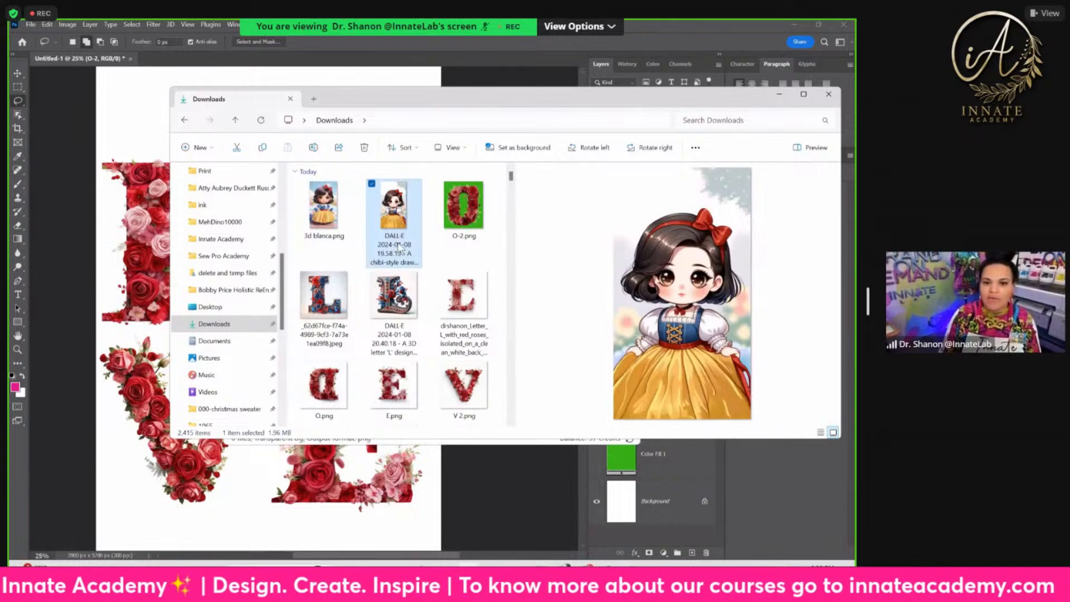
{"action": "left_click", "coordinate": [398, 245]}
{"action": "type", "text": "3"}
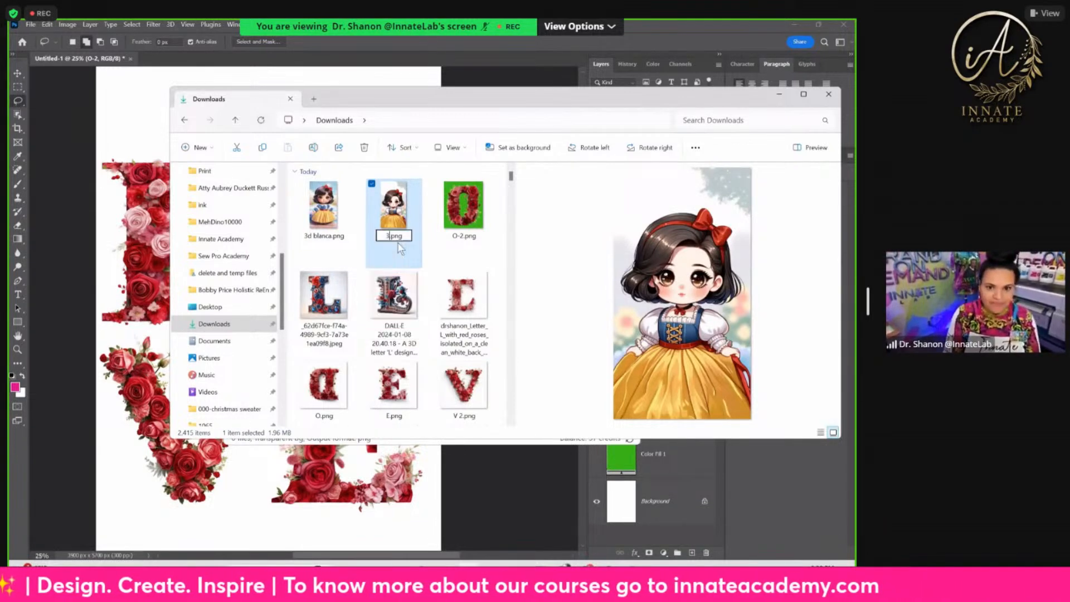
{"action": "type", "text": "d blanca"}
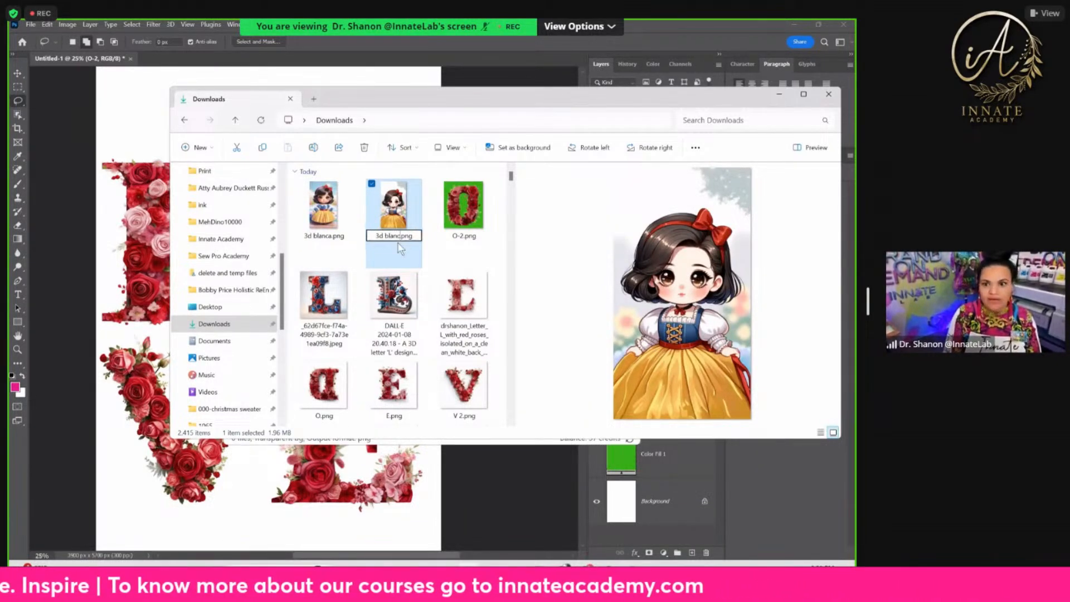
{"action": "key", "text": "Return"}
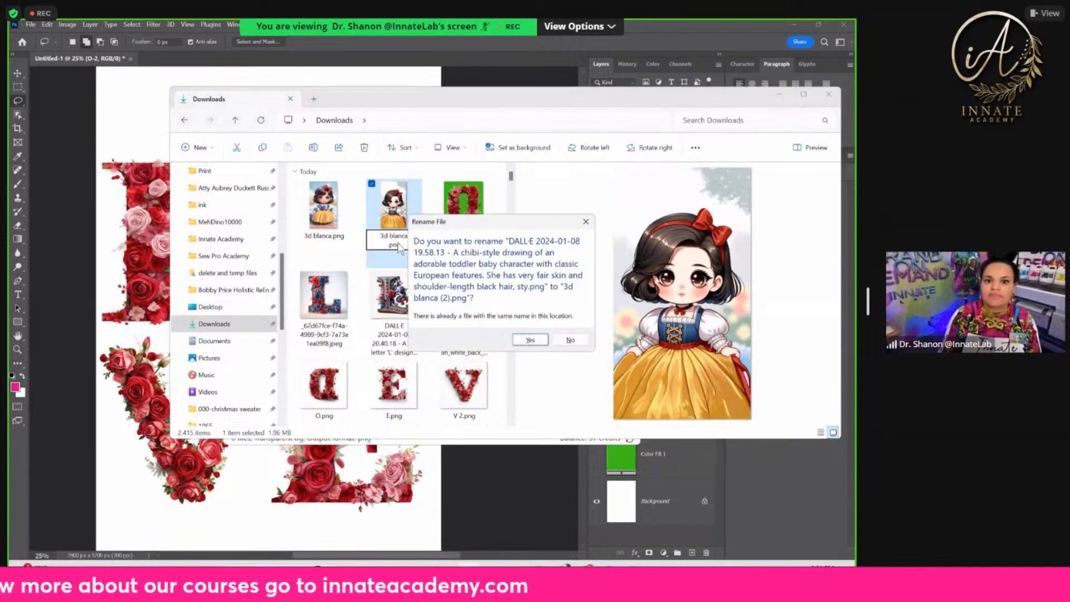
{"action": "left_click", "coordinate": [570, 340]}
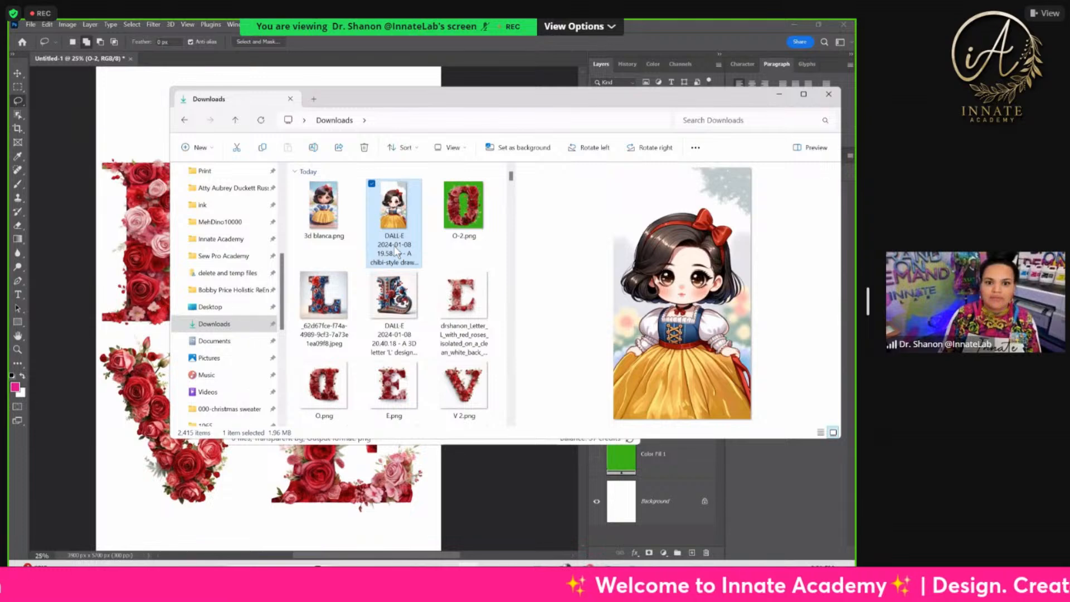
Rename the chibi-style drawing with the white-sleeved dress as "blanca chibi"
{"action": "left_click", "coordinate": [396, 252]}
{"action": "type", "text": "blanca"}
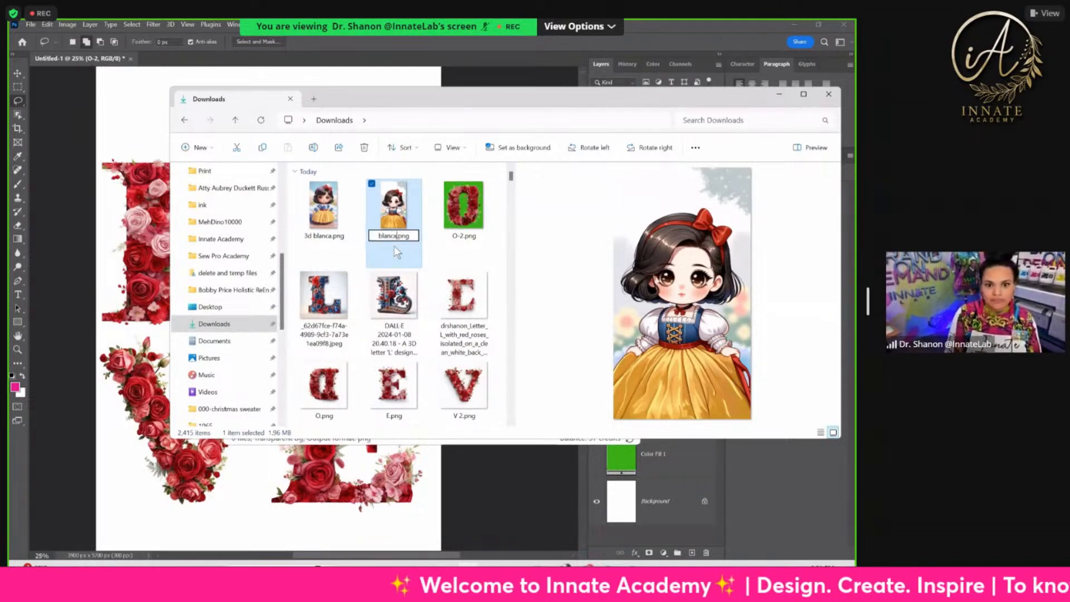
{"action": "type", "text": " chibi"}
{"action": "key", "text": "Return"}
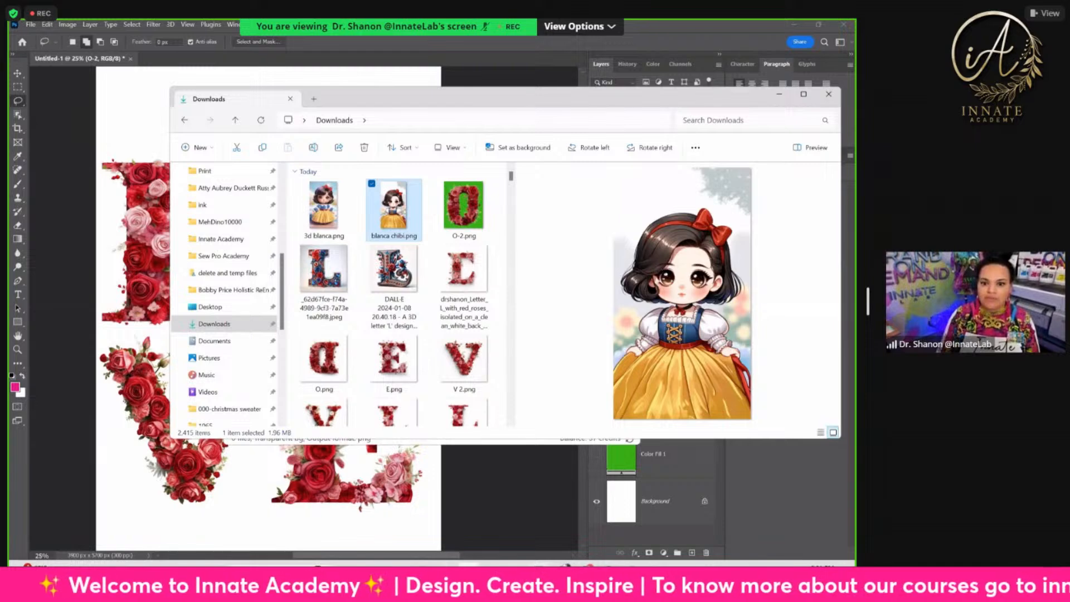
Switch to remove.bg, move its window clear of the files, and add 3d blanca.png and blanca chibi.png to its image list
{"action": "left_click", "coordinate": [655, 572]}
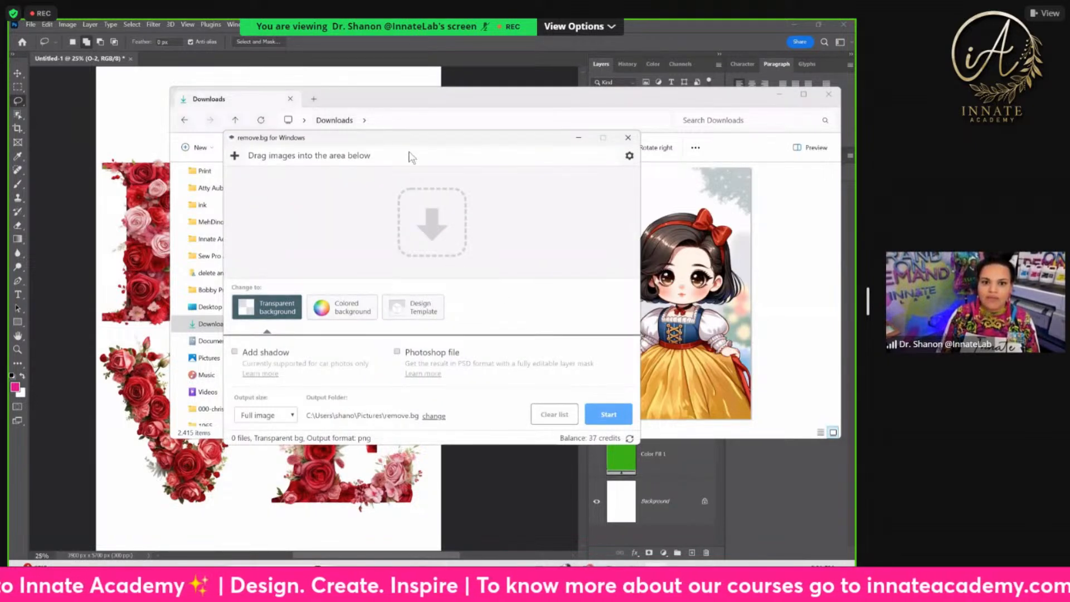
{"action": "left_click_drag", "start_coordinate": [454, 138], "coordinate": [645, 232]}
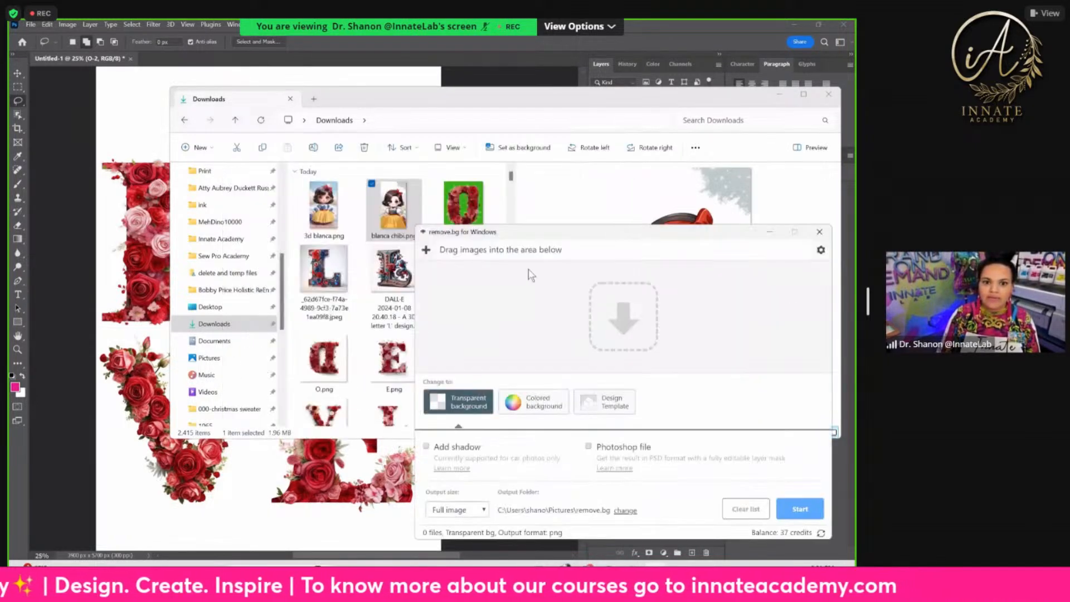
{"action": "left_click", "coordinate": [334, 227], "text": "ctrl"}
{"action": "left_click_drag", "start_coordinate": [378, 208], "coordinate": [545, 446]}
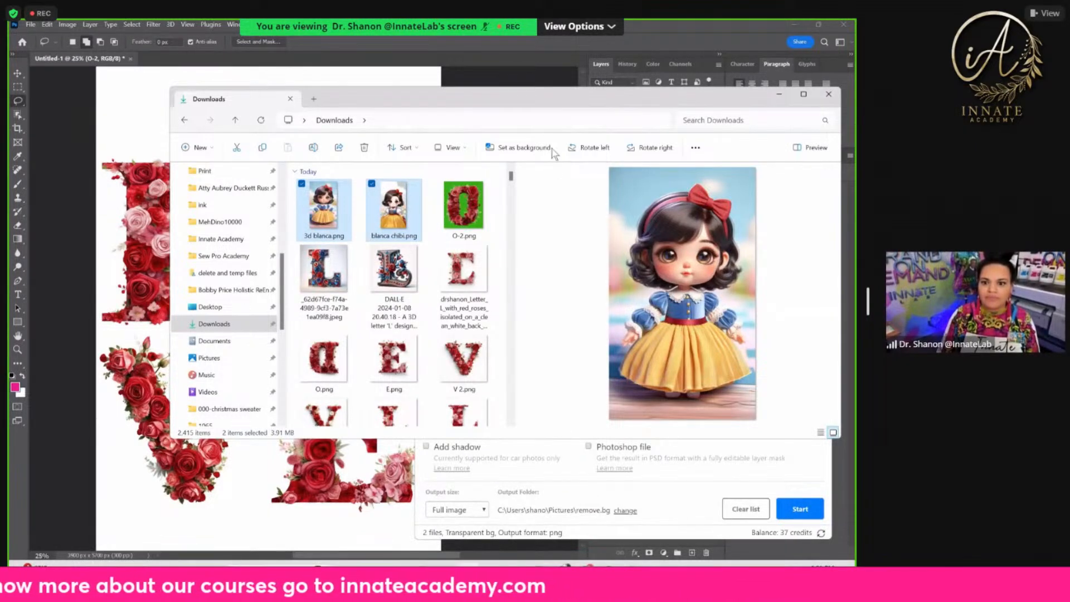
Remove the backgrounds from both listed images, clear the Downloads window out of the way, and open the output folder
{"action": "left_click", "coordinate": [800, 508]}
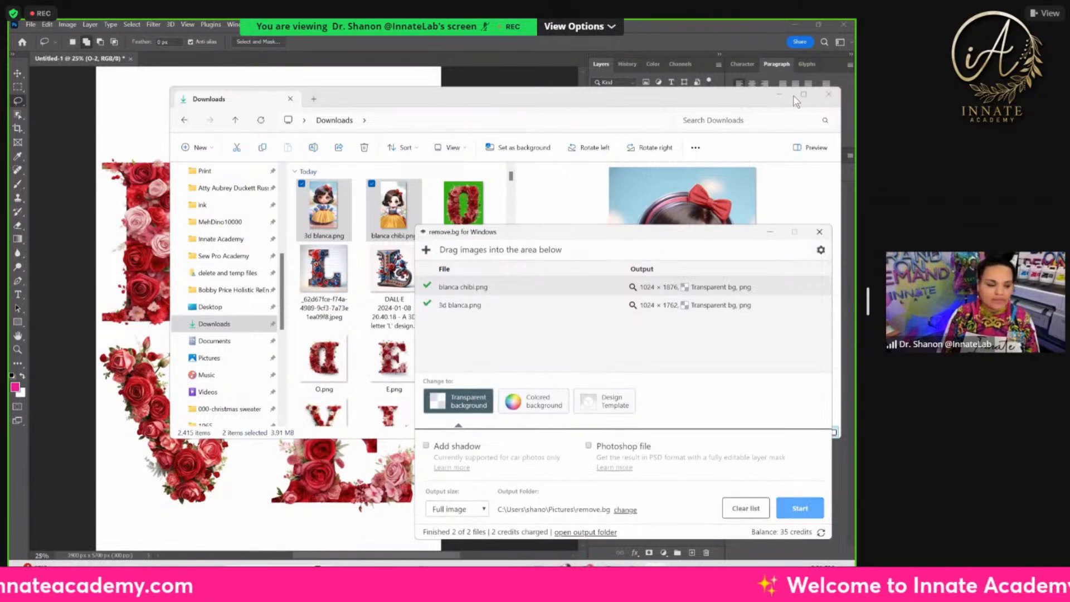
{"action": "left_click", "coordinate": [513, 77]}
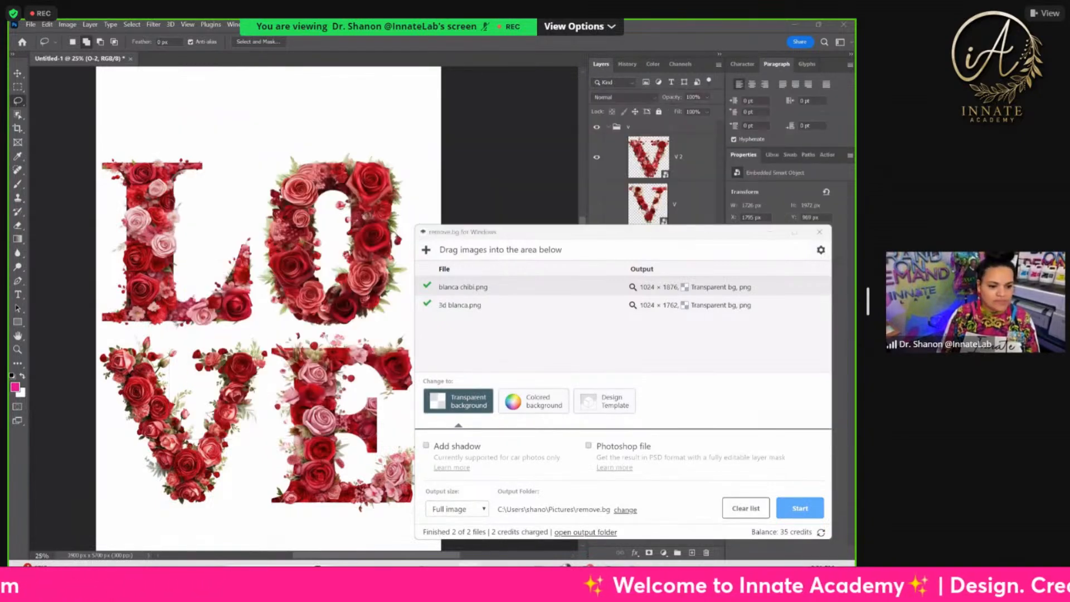
{"action": "left_click", "coordinate": [612, 534]}
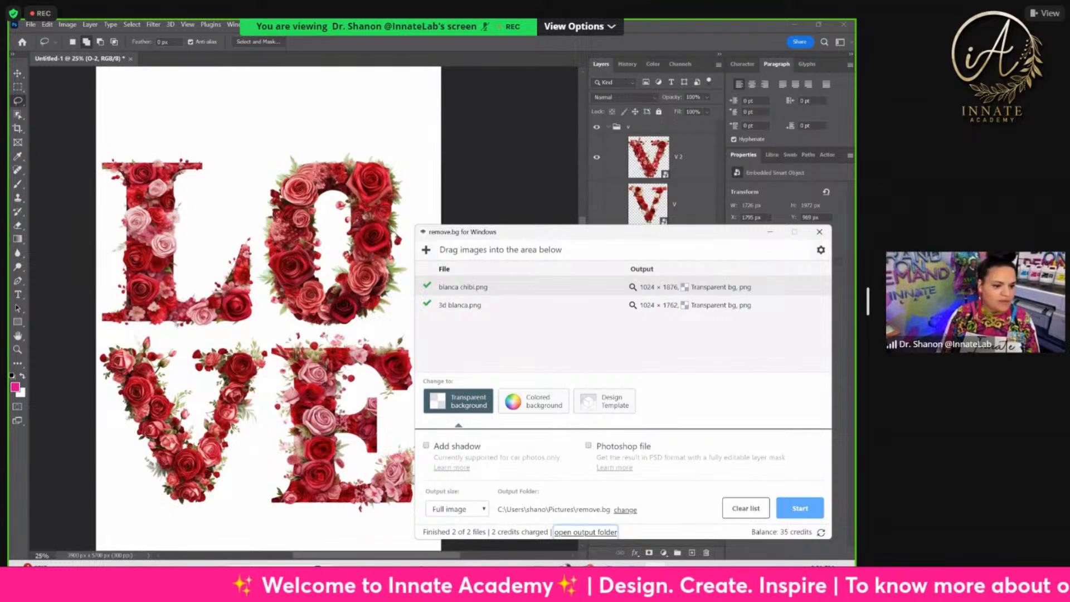
Place blanca chibi.png and 3d blanca.png from the output folder into the LOVE document and move both layers to the top of the stack
{"action": "left_click", "coordinate": [477, 236]}
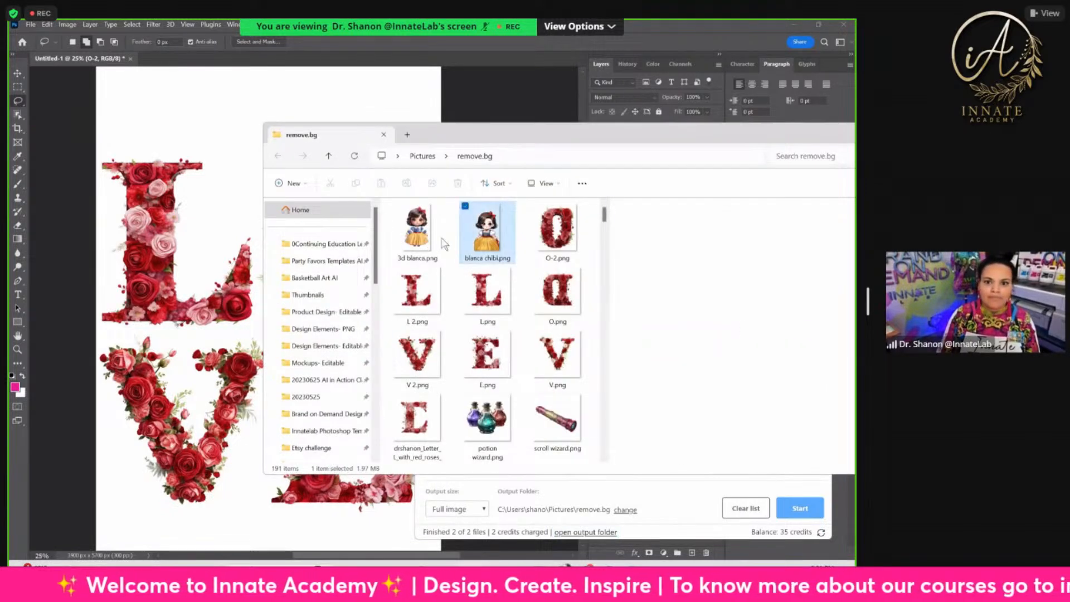
{"action": "left_click", "coordinate": [439, 240], "text": "ctrl"}
{"action": "left_click_drag", "start_coordinate": [438, 241], "coordinate": [178, 218]}
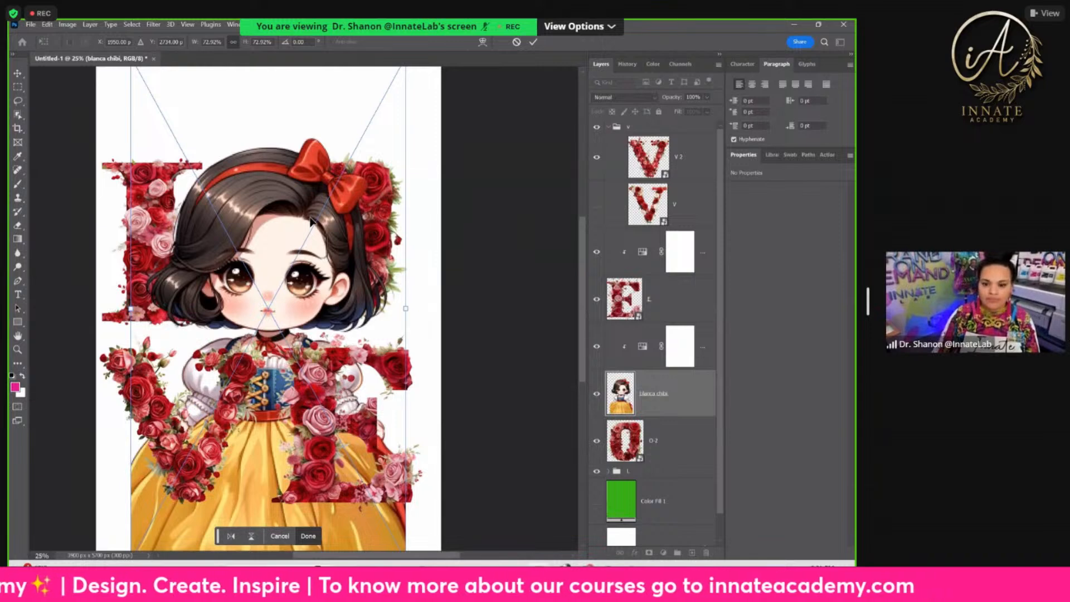
{"action": "key", "text": "Return"}
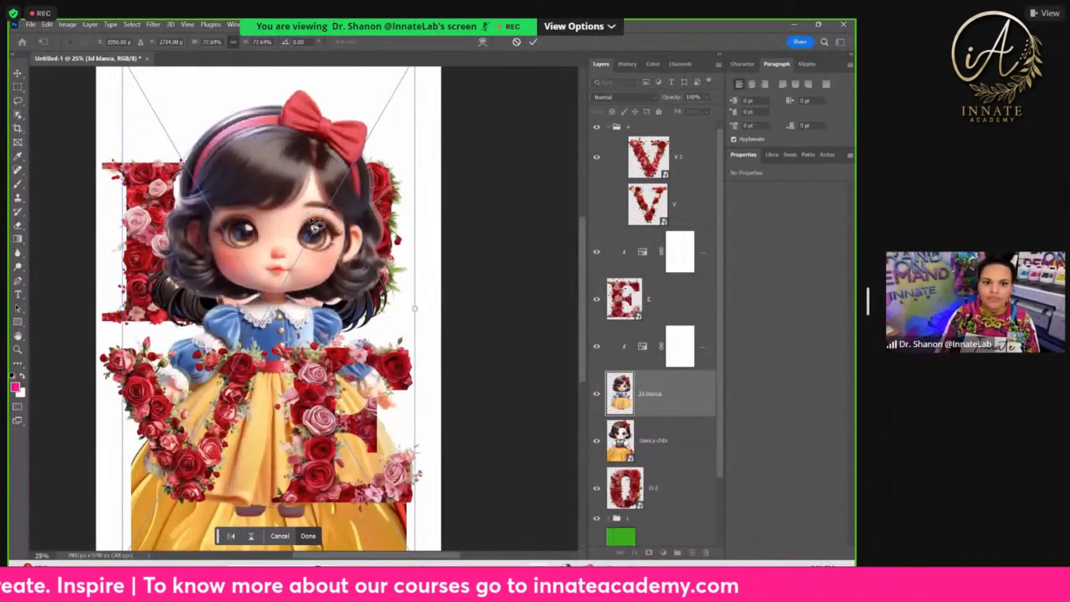
{"action": "key", "text": "Return"}
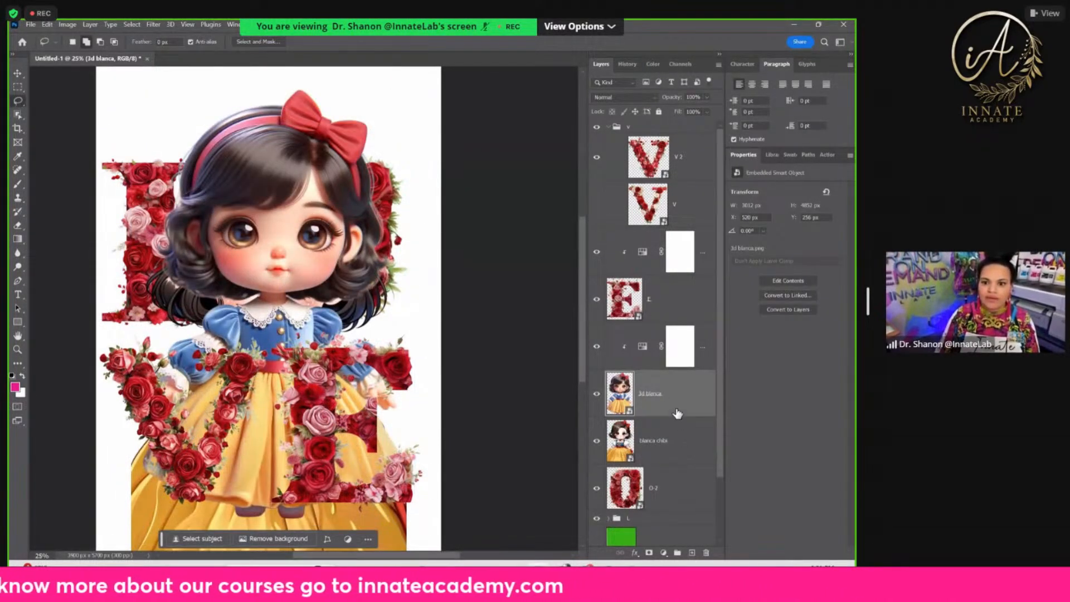
{"action": "left_click", "coordinate": [676, 442], "text": "shift"}
{"action": "mouse_move", "coordinate": [676, 441]}
{"action": "left_mouse_down"}
{"action": "mouse_move", "coordinate": [655, 145]}
{"action": "mouse_move", "coordinate": [668, 119]}
{"action": "mouse_move", "coordinate": [665, 127]}
{"action": "left_mouse_up"}
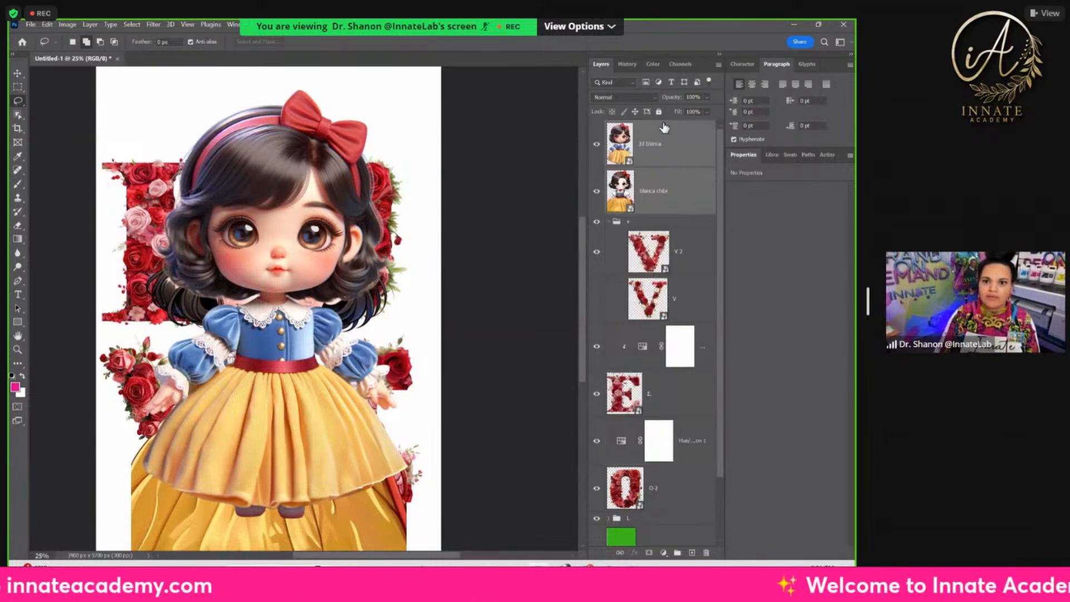
Scale both characters down together to about the height of the letter O and place them over its outer side
{"action": "key", "text": "ctrl+t"}
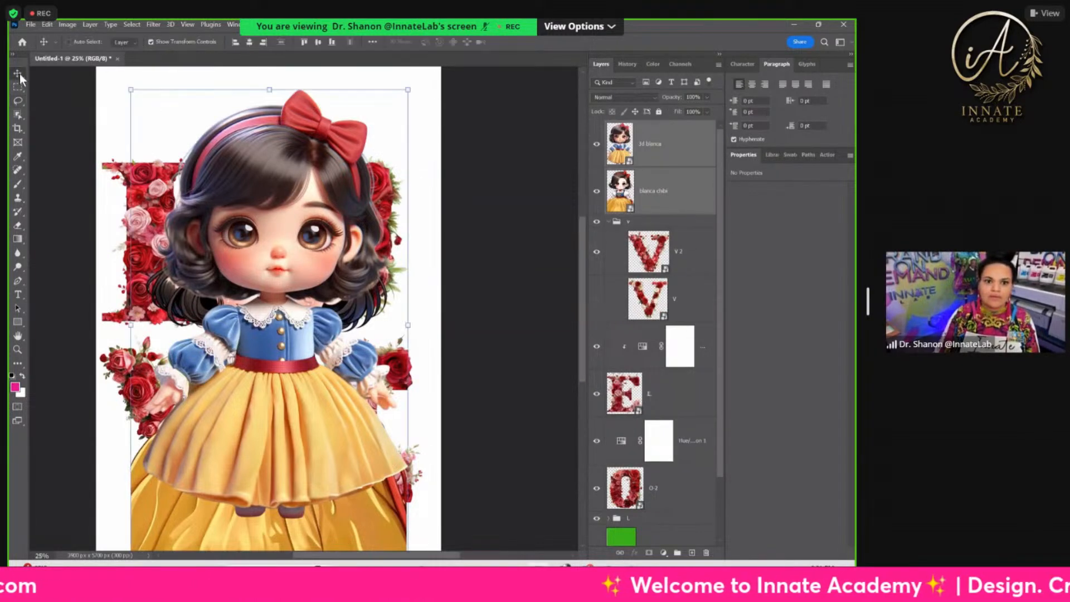
{"action": "left_click_drag", "start_coordinate": [406, 89], "coordinate": [291, 307]}
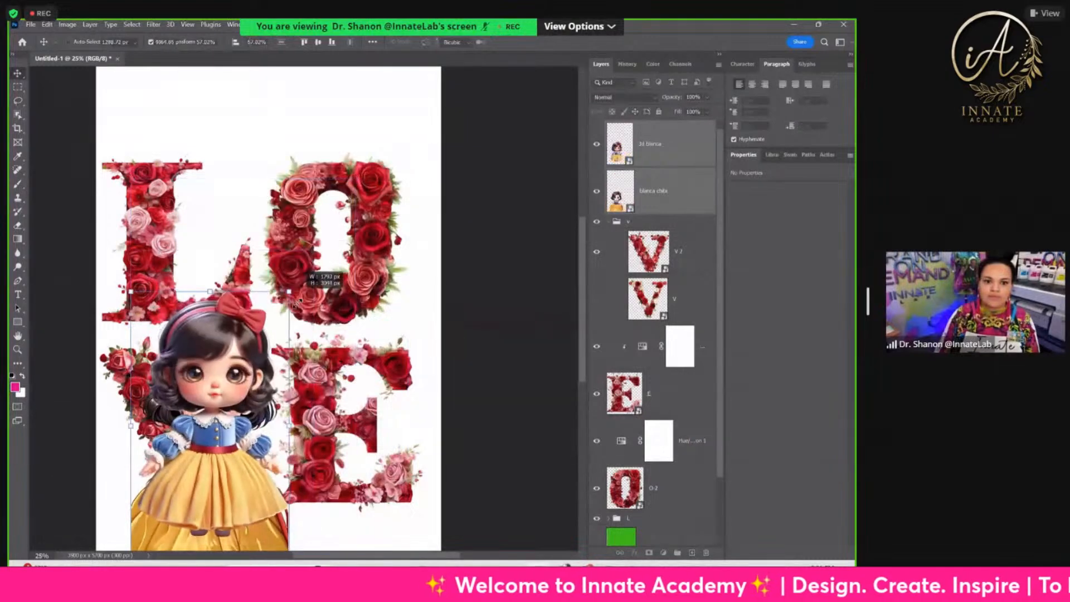
{"action": "left_click_drag", "start_coordinate": [222, 447], "coordinate": [364, 310]}
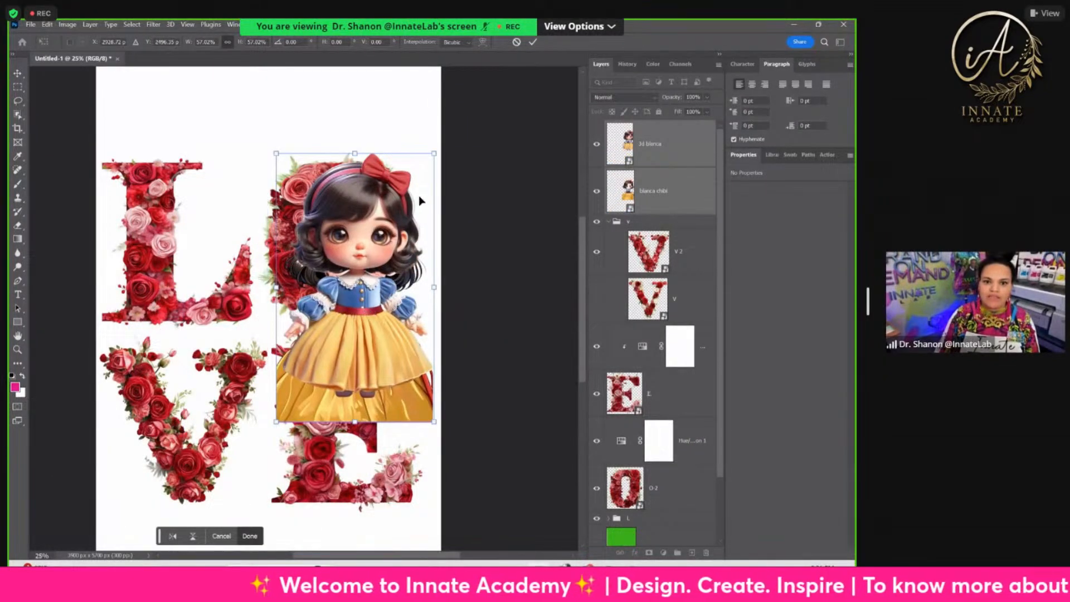
{"action": "left_click_drag", "start_coordinate": [435, 153], "coordinate": [385, 236]}
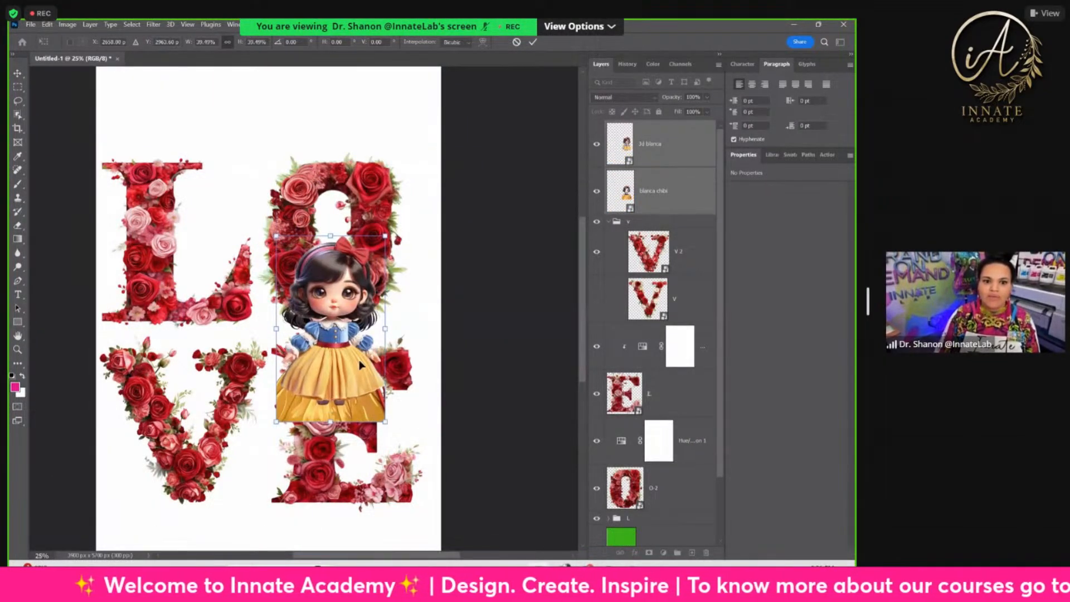
{"action": "left_click_drag", "start_coordinate": [359, 365], "coordinate": [385, 295]}
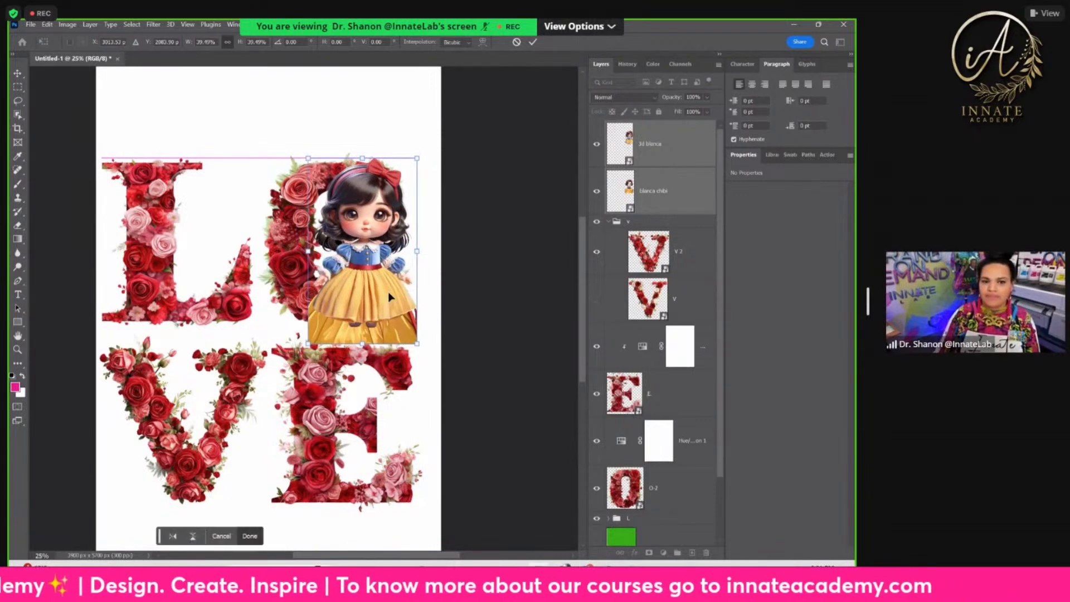
{"action": "key", "text": "Return"}
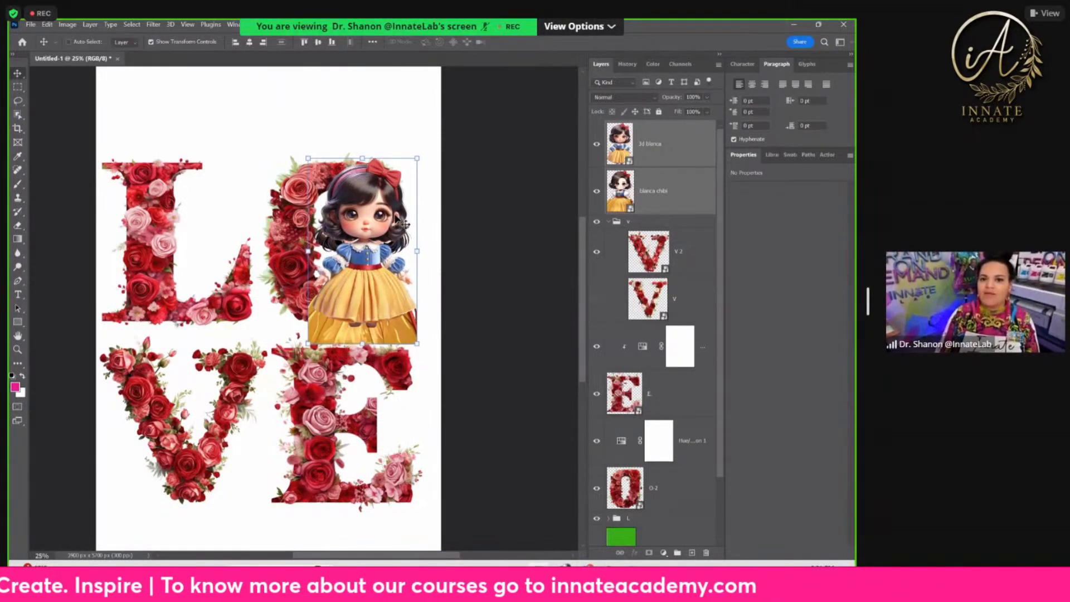
Hide the blanca chibi layer and shift the 3d blanca character slightly farther toward the outer edge of the O
{"action": "left_click", "coordinate": [691, 195]}
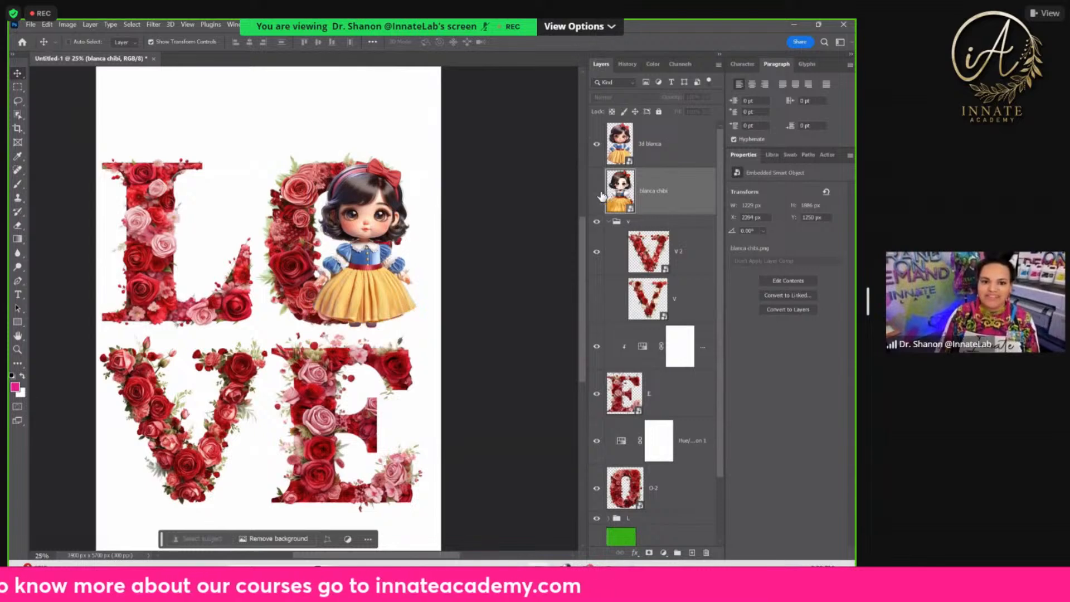
{"action": "left_click", "coordinate": [691, 152]}
{"action": "mouse_move", "coordinate": [366, 279]}
{"action": "left_mouse_down"}
{"action": "mouse_move", "coordinate": [487, 285]}
{"action": "mouse_move", "coordinate": [367, 289]}
{"action": "left_mouse_up"}
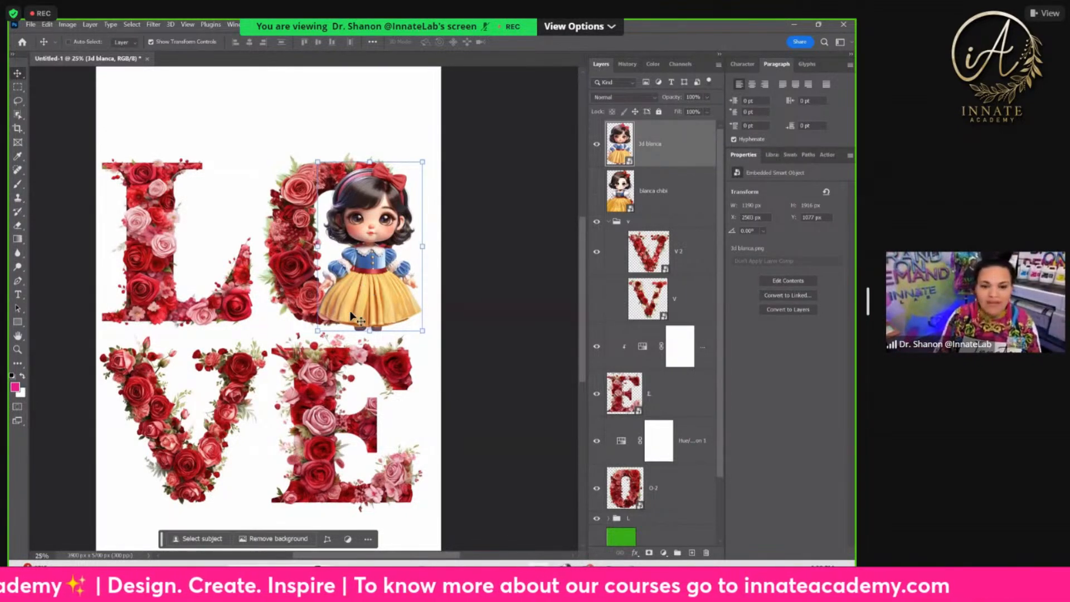
{"action": "left_click_drag", "start_coordinate": [351, 310], "coordinate": [355, 314]}
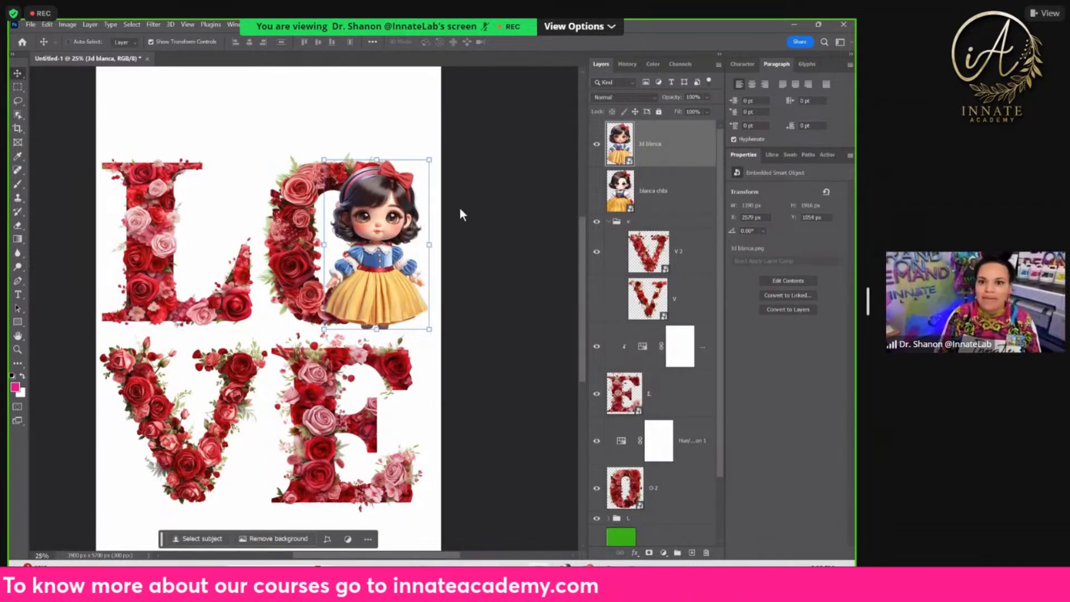
{"action": "left_click", "coordinate": [610, 177]}
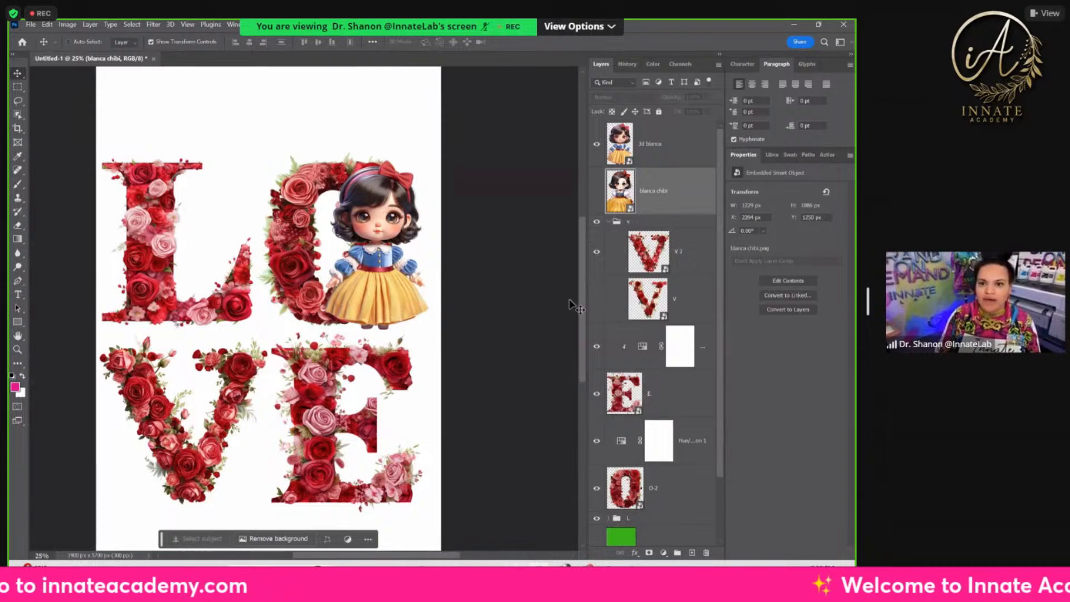
{"action": "key", "text": "alt+bracketright"}
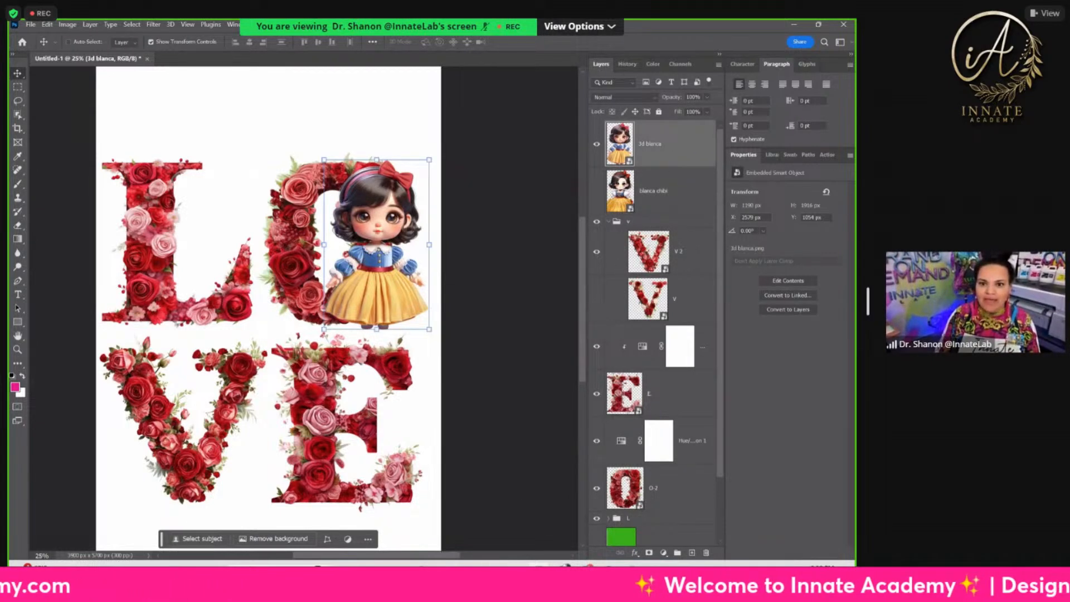
{"action": "key", "text": "alt+bracketleft"}
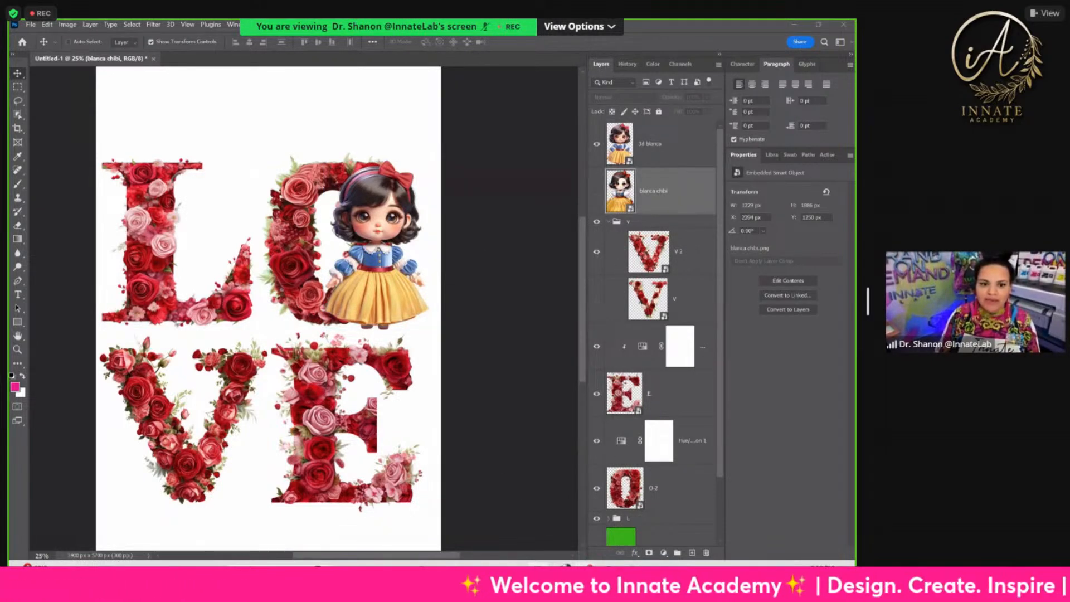
Switch to Discord, open the instructor's no-prompting demo channel, and confirm the pending Midjourney template for L, O, V and E with red roses
{"action": "key", "text": "alt+Tab"}
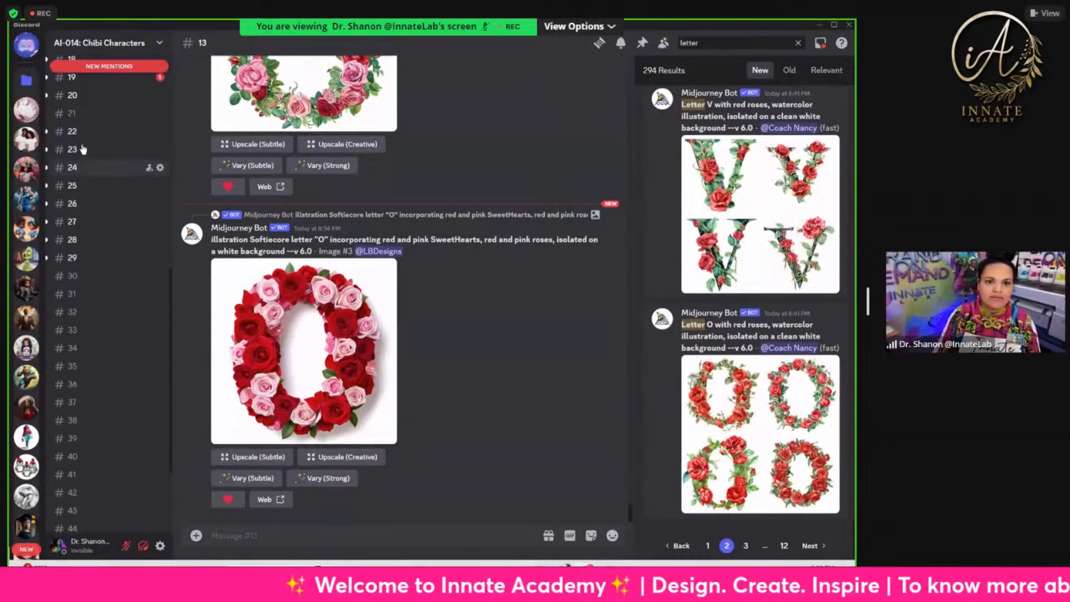
{"action": "scroll", "coordinate": [83, 149], "scroll_direction": "up", "scroll_amount": 8}
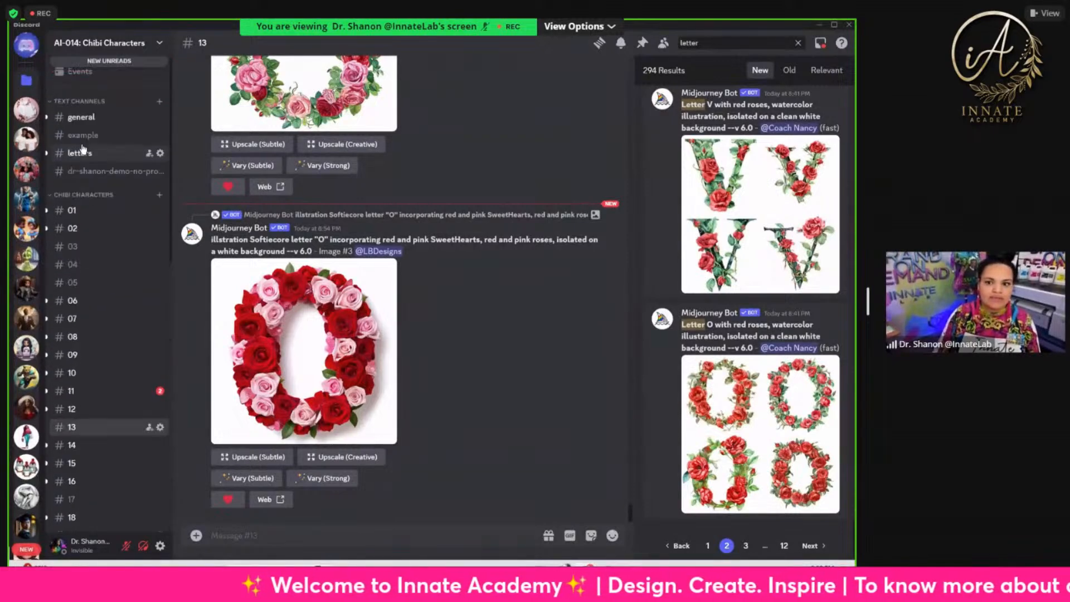
{"action": "left_click", "coordinate": [93, 173]}
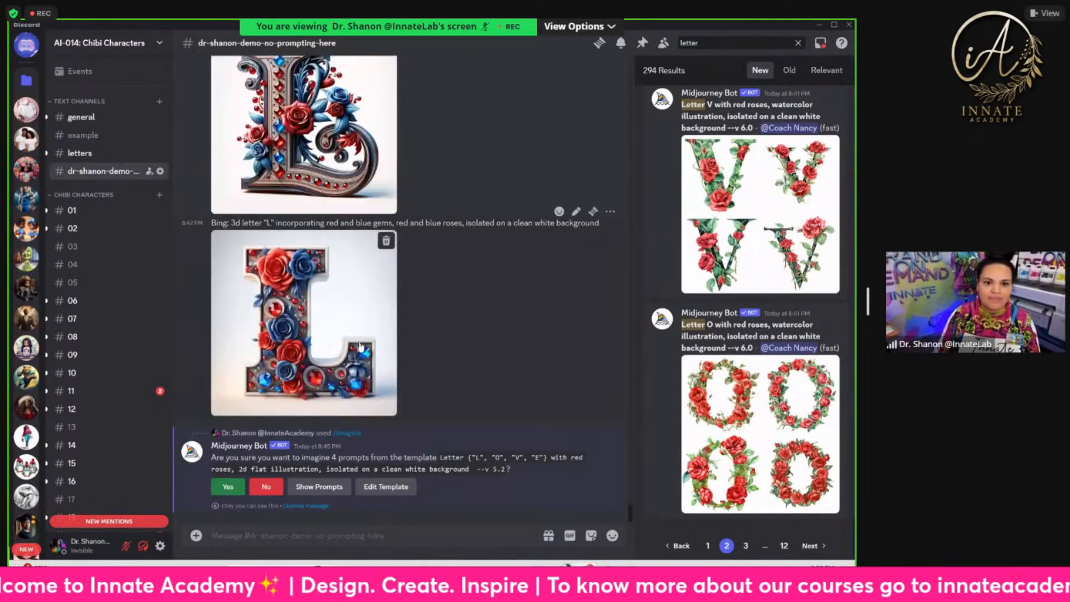
{"action": "scroll", "coordinate": [359, 347], "scroll_direction": "up", "scroll_amount": 10}
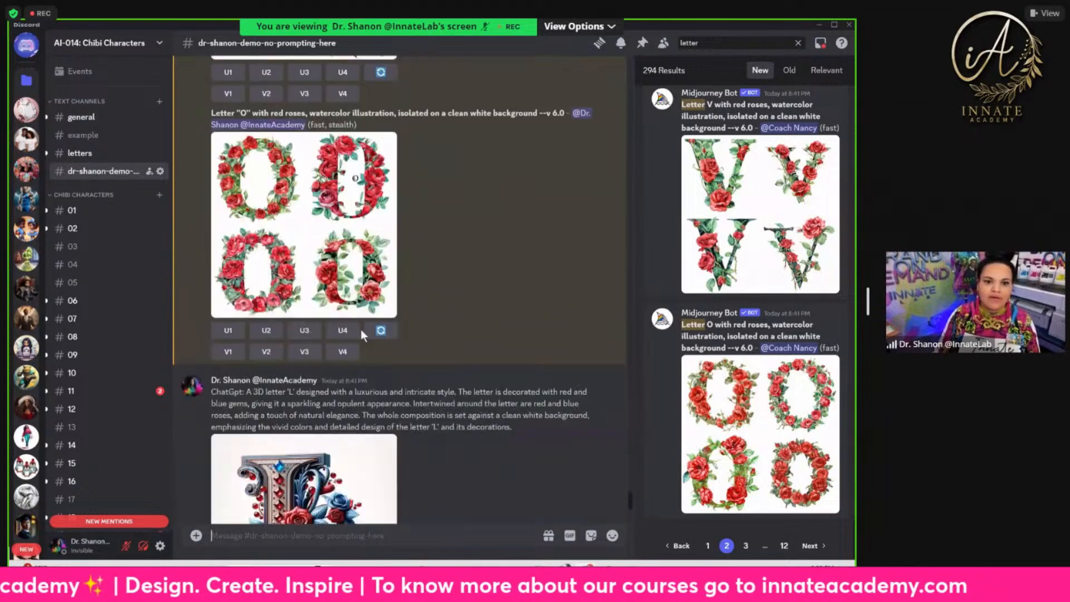
{"action": "scroll", "coordinate": [360, 330], "scroll_direction": "down", "scroll_amount": 10}
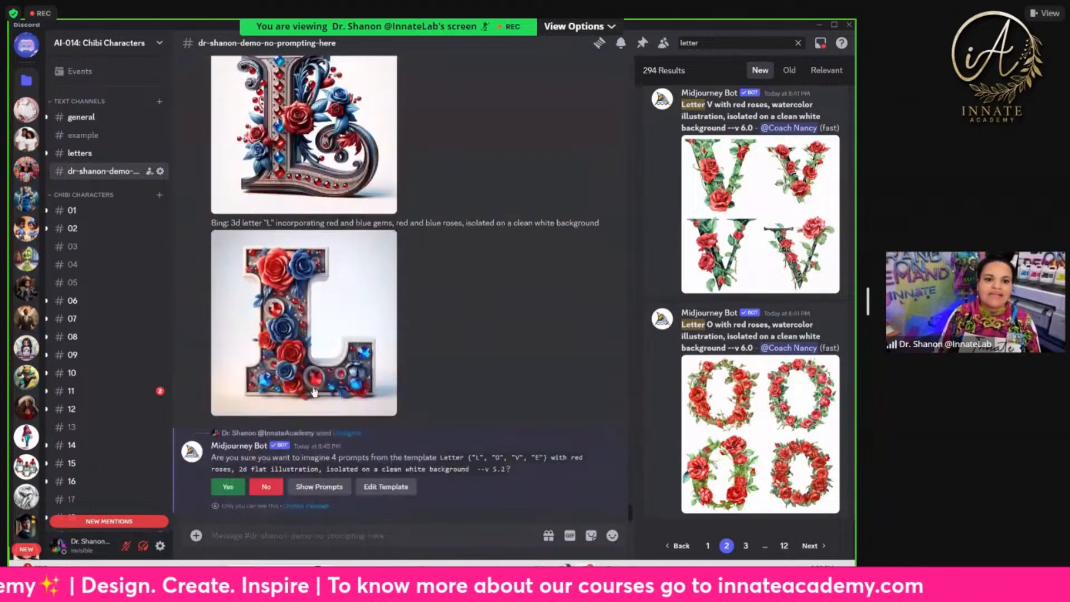
{"action": "left_click", "coordinate": [228, 488]}
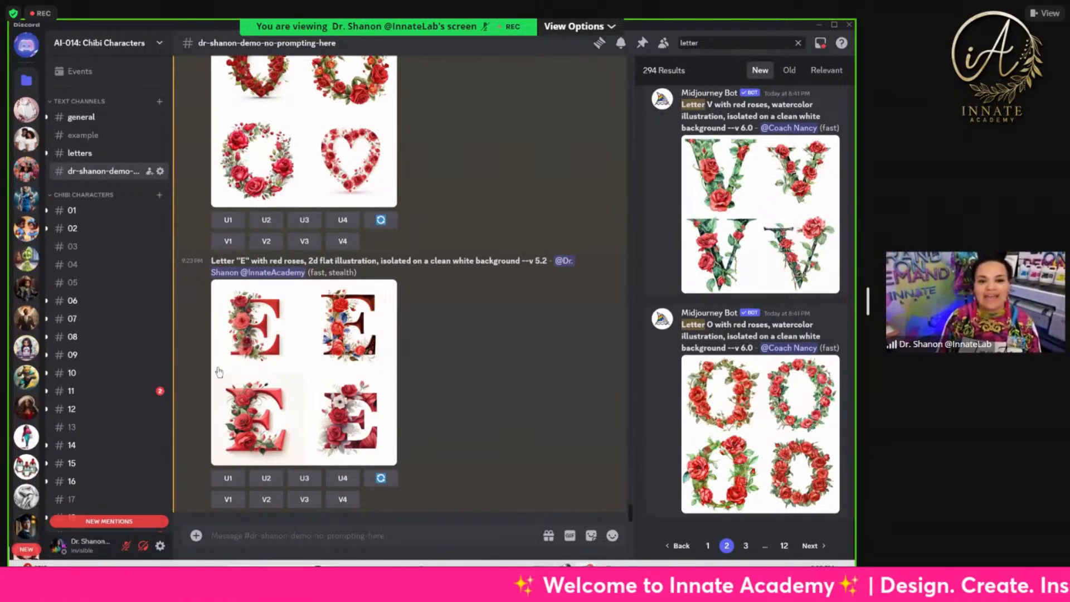
Examine the generated 2D flat rose letters for L, O, V and E and compare them with the prompt template
{"action": "scroll", "coordinate": [359, 259], "scroll_direction": "up", "scroll_amount": 5}
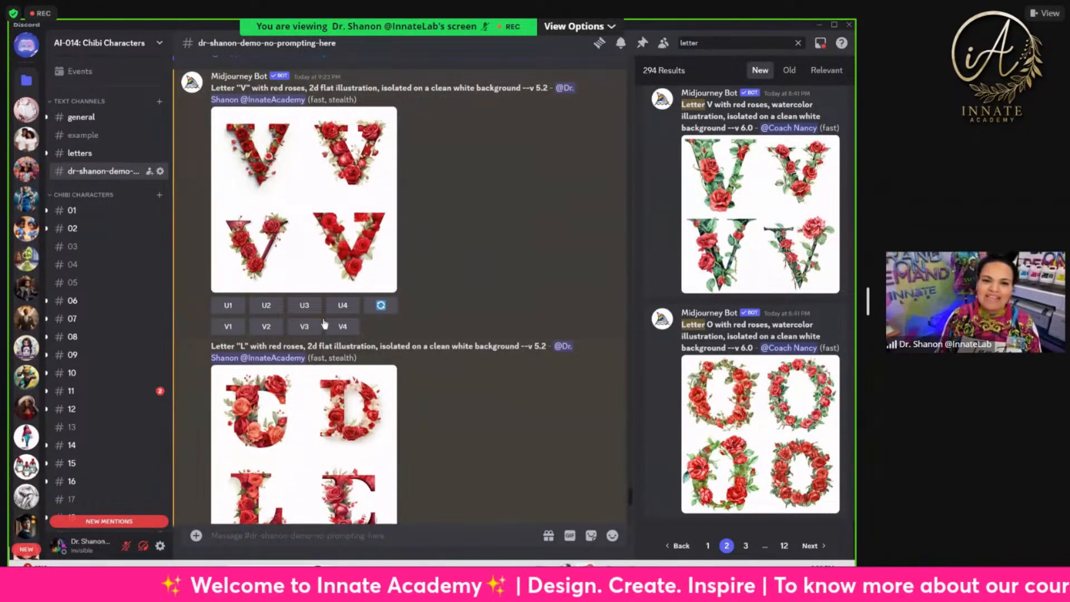
{"action": "scroll", "coordinate": [213, 89], "scroll_direction": "up", "scroll_amount": 1}
{"action": "scroll", "coordinate": [246, 137], "scroll_direction": "up", "scroll_amount": 5}
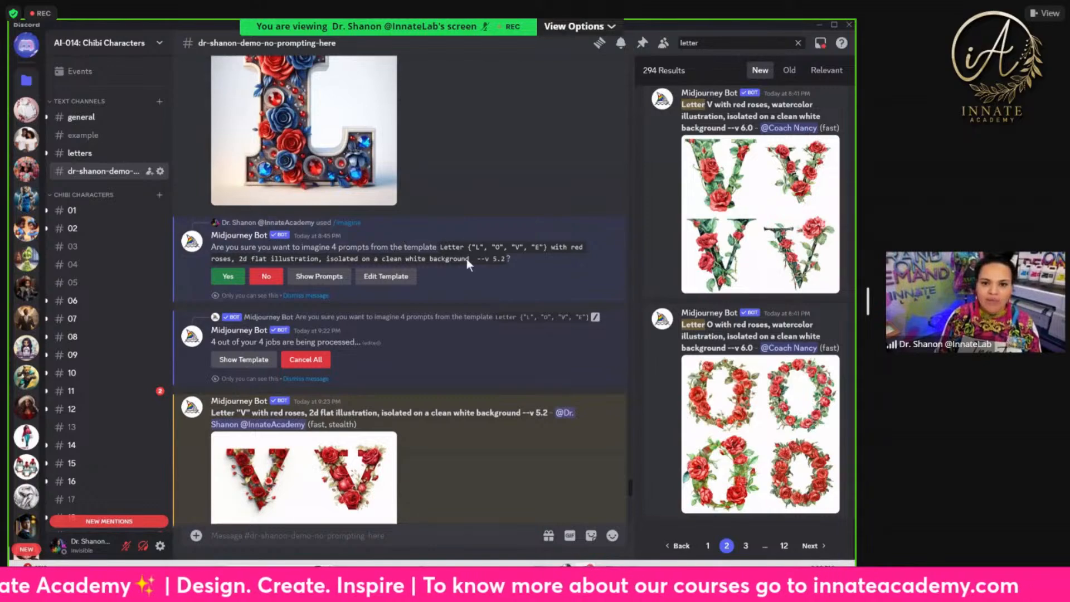
{"action": "scroll", "coordinate": [461, 256], "scroll_direction": "down", "scroll_amount": 1}
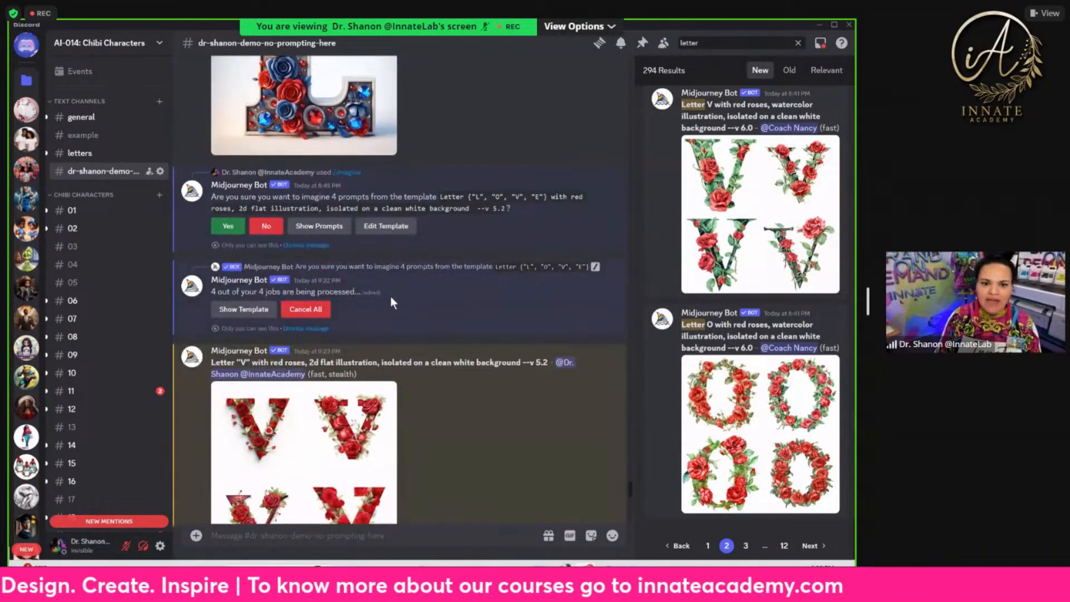
{"action": "scroll", "coordinate": [385, 335], "scroll_direction": "down", "scroll_amount": 5}
{"action": "scroll", "coordinate": [373, 370], "scroll_direction": "down", "scroll_amount": 4}
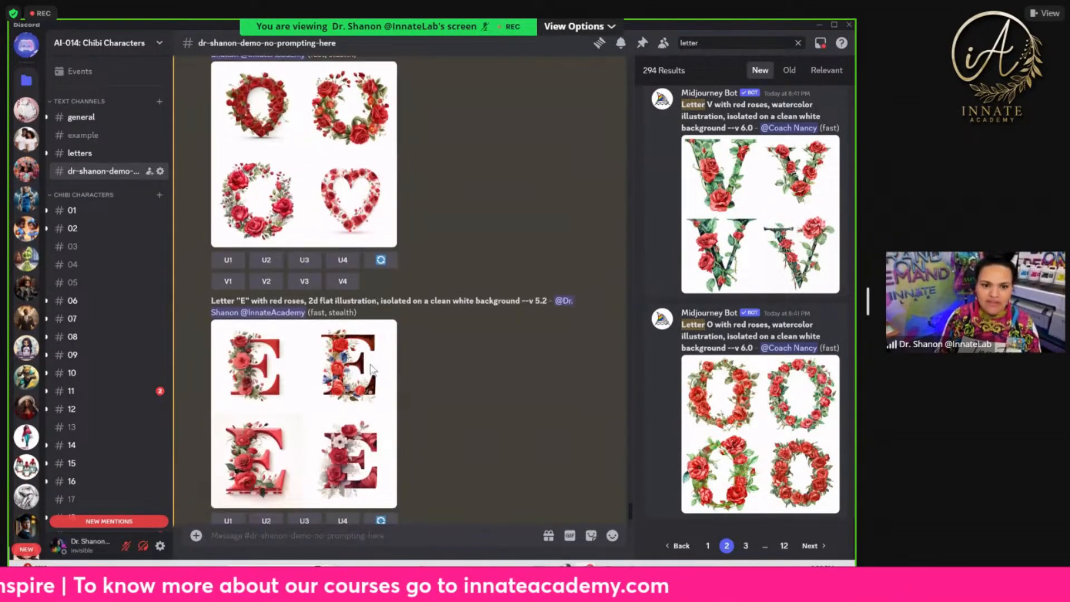
{"action": "scroll", "coordinate": [378, 365], "scroll_direction": "up", "scroll_amount": 3}
{"action": "scroll", "coordinate": [378, 365], "scroll_direction": "up", "scroll_amount": 8}
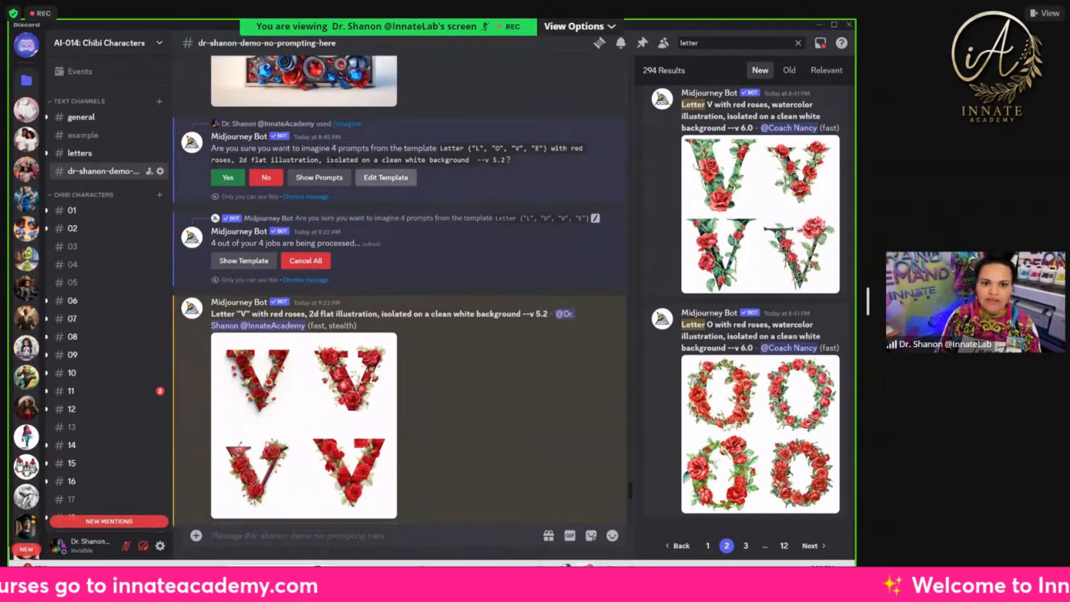
Copy the rose-letter prompt without its version parameter from the Midjourney template, leaving the template itself unedited
{"action": "left_click", "coordinate": [391, 168]}
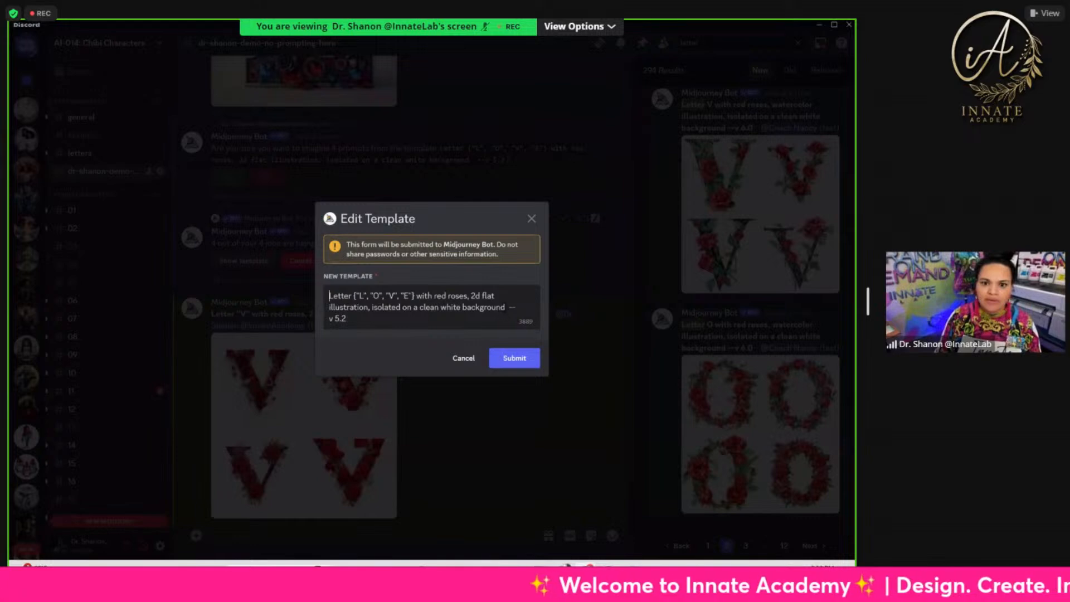
{"action": "left_click_drag", "start_coordinate": [506, 307], "coordinate": [350, 296]}
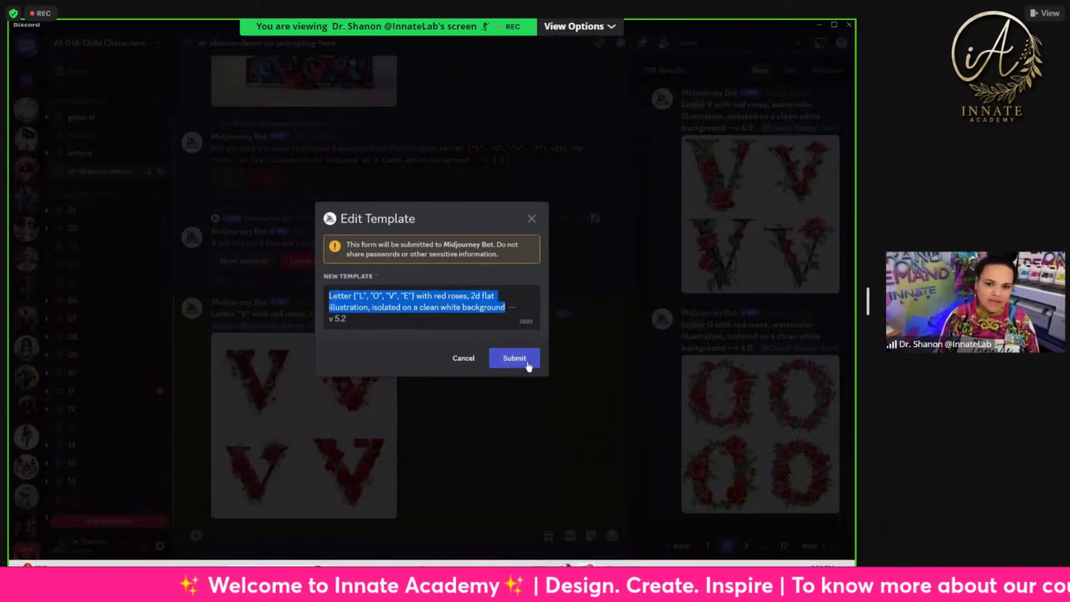
{"action": "left_click", "coordinate": [465, 360]}
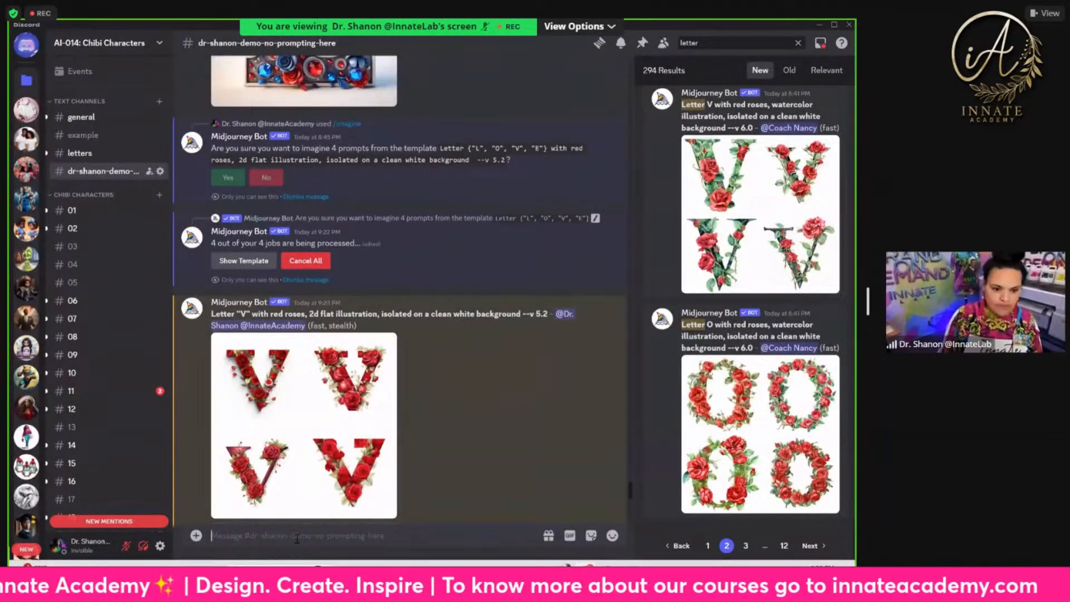
Start a Midjourney imagine prompt with the copied L, O, V, E red-rose 2d flat illustration text on a clean white background
{"action": "type", "text": "/i"}
{"action": "left_click", "coordinate": [273, 304]}
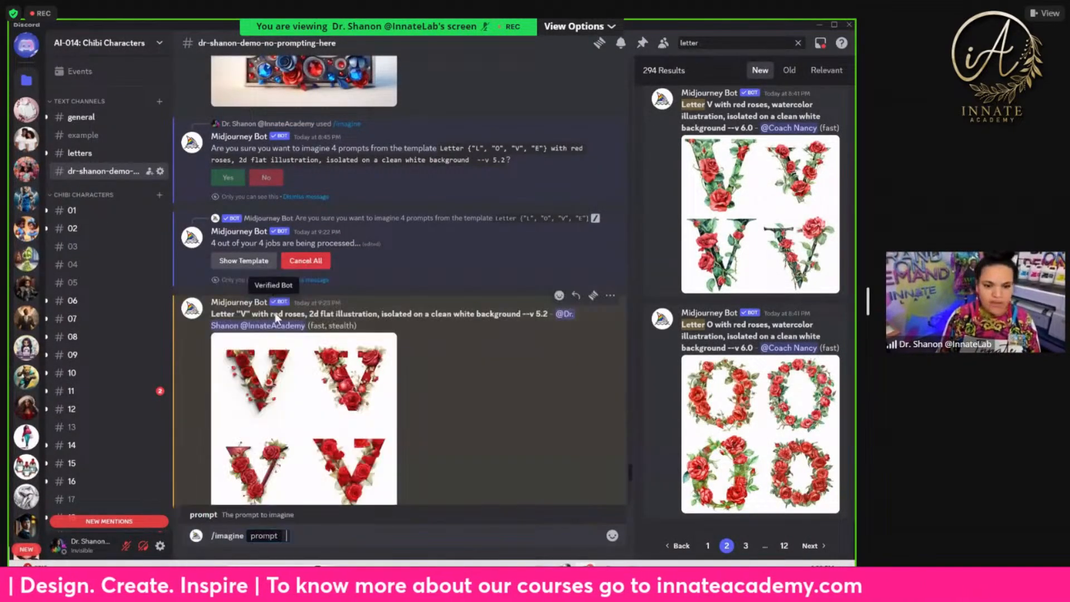
{"action": "type", "text": "Letter {\"L\", \"O\", \"V\", \"E\"} with red roses, 2d flat illustration, isolated on a clean white background"}
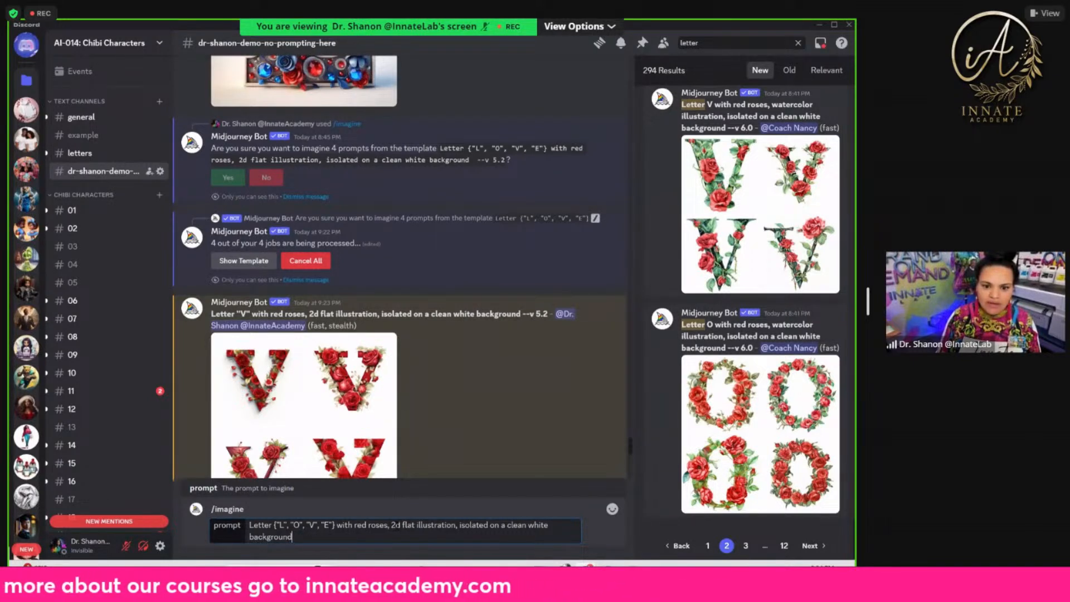
Replace "2d flat" with "storybook" in the prompt, submit it and confirm generating the four letter prompts
{"action": "left_click_drag", "start_coordinate": [391, 526], "coordinate": [419, 525]}
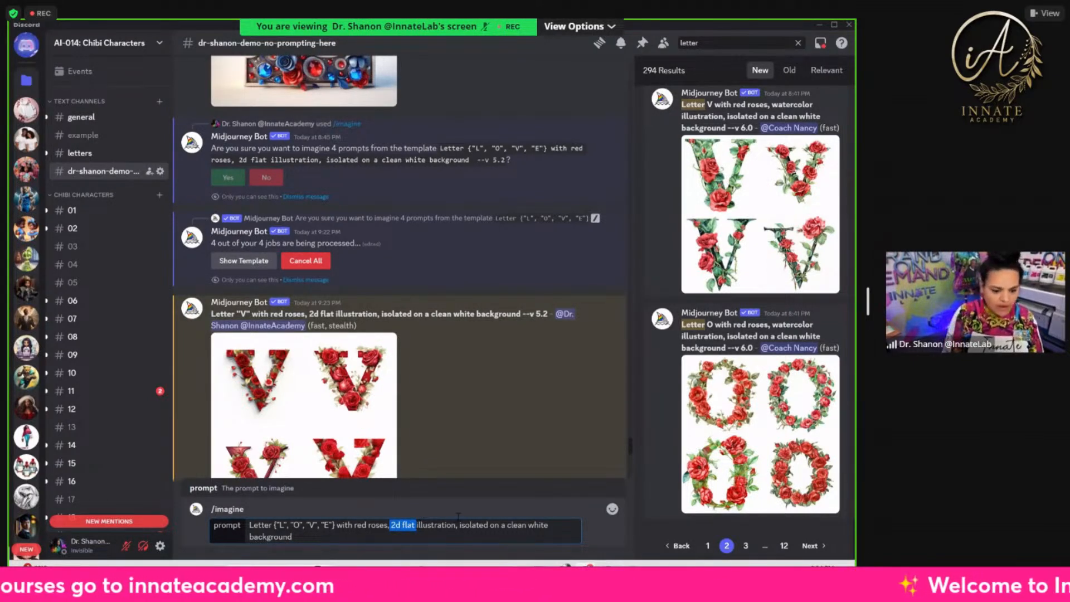
{"action": "key", "text": "BackSpace"}
{"action": "type", "text": "storybook"}
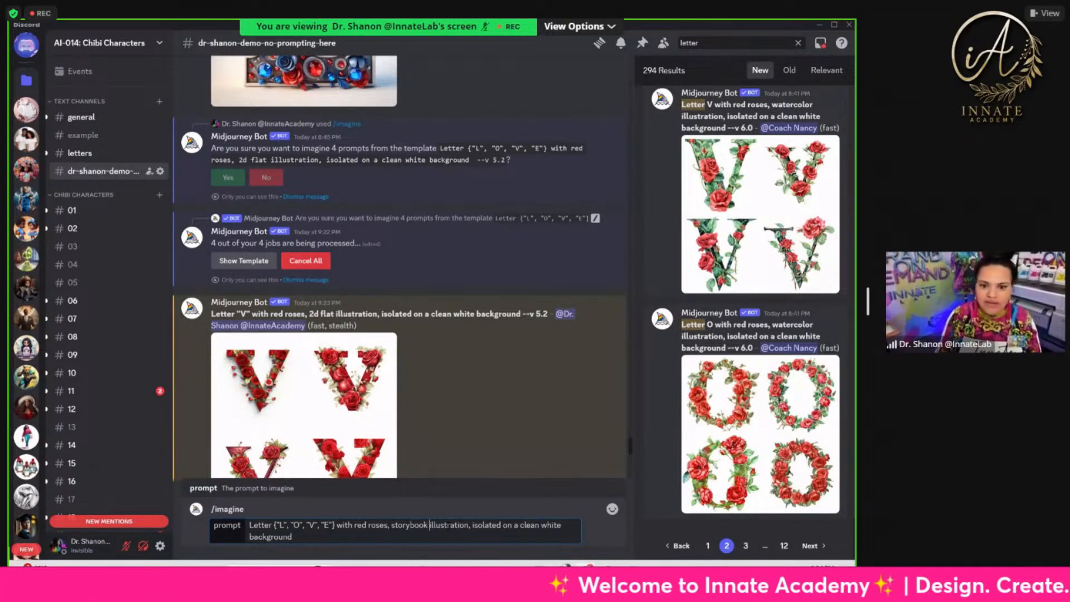
{"action": "key", "text": "Return"}
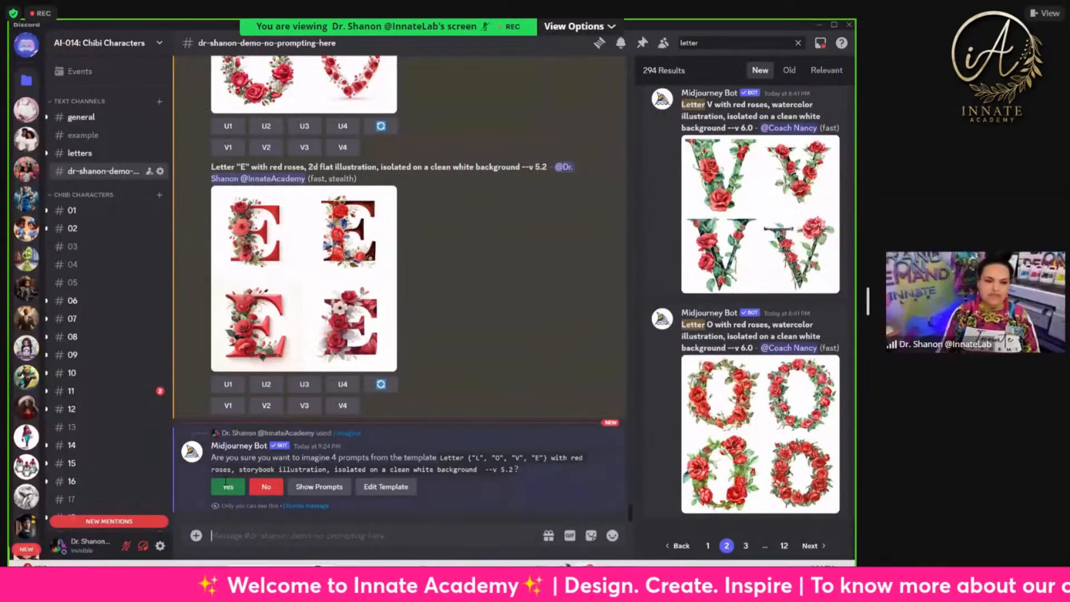
{"action": "left_click", "coordinate": [228, 486]}
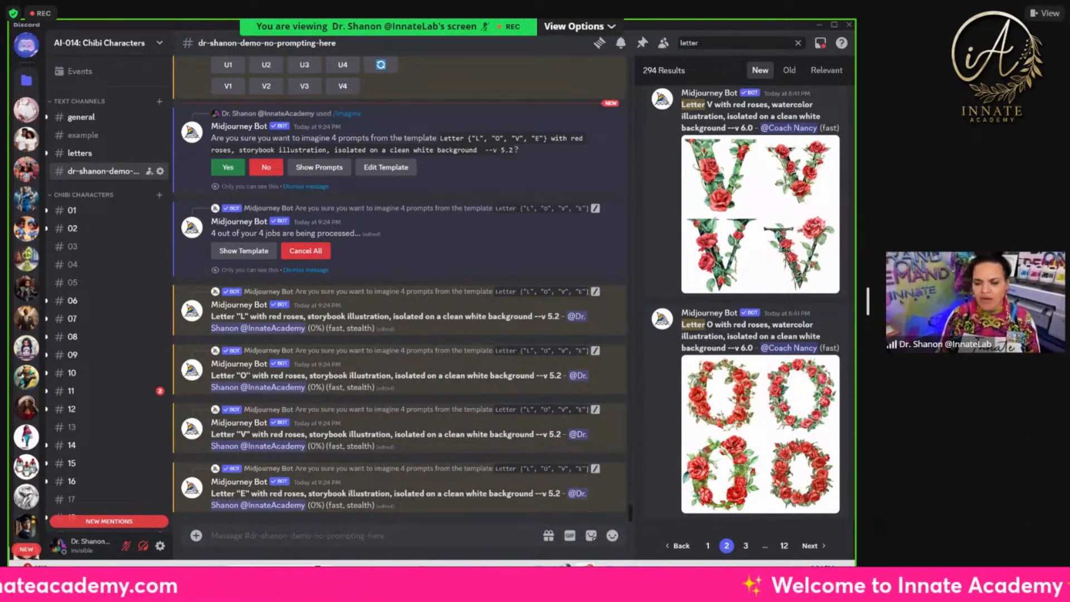
Open channel 12 and review its color guard chibis and red-and-black gem and rose letters through to the latest post
{"action": "mouse_move", "coordinate": [573, 562]}
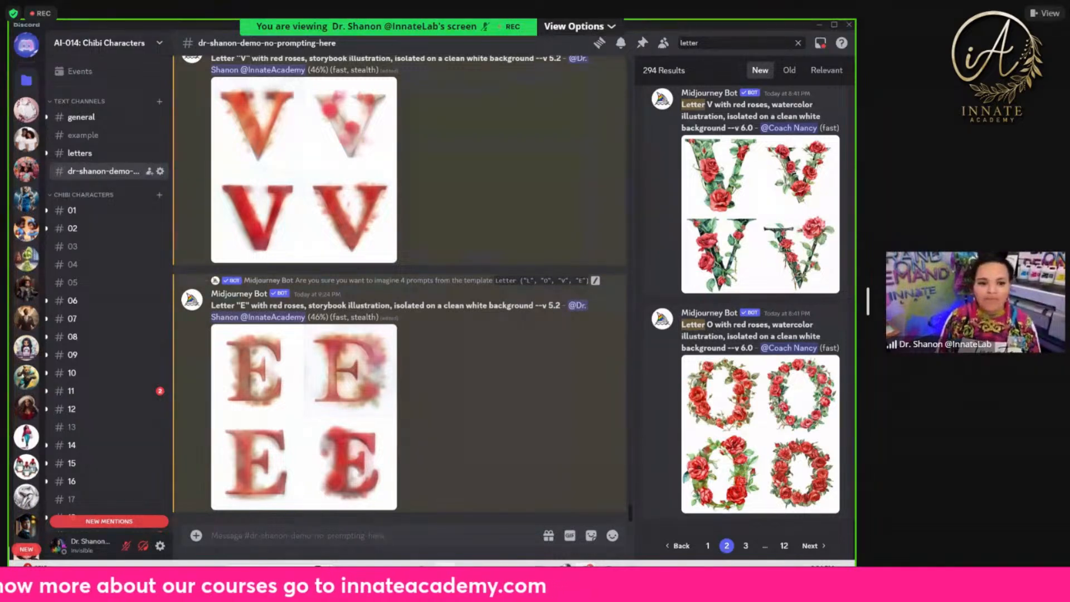
{"action": "left_click", "coordinate": [102, 411]}
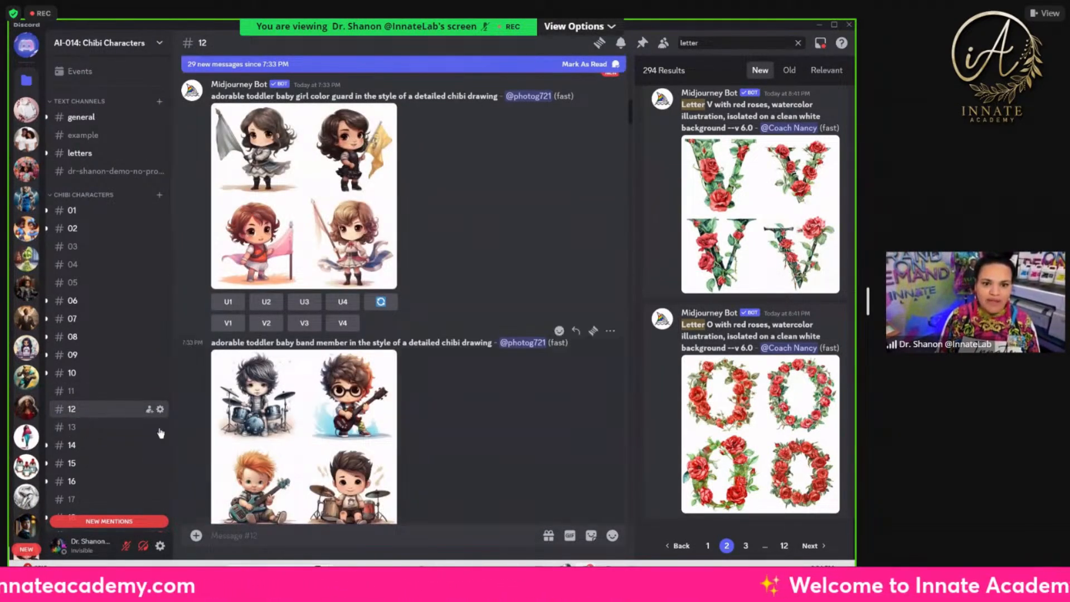
{"action": "scroll", "coordinate": [362, 432], "scroll_direction": "down", "scroll_amount": 15}
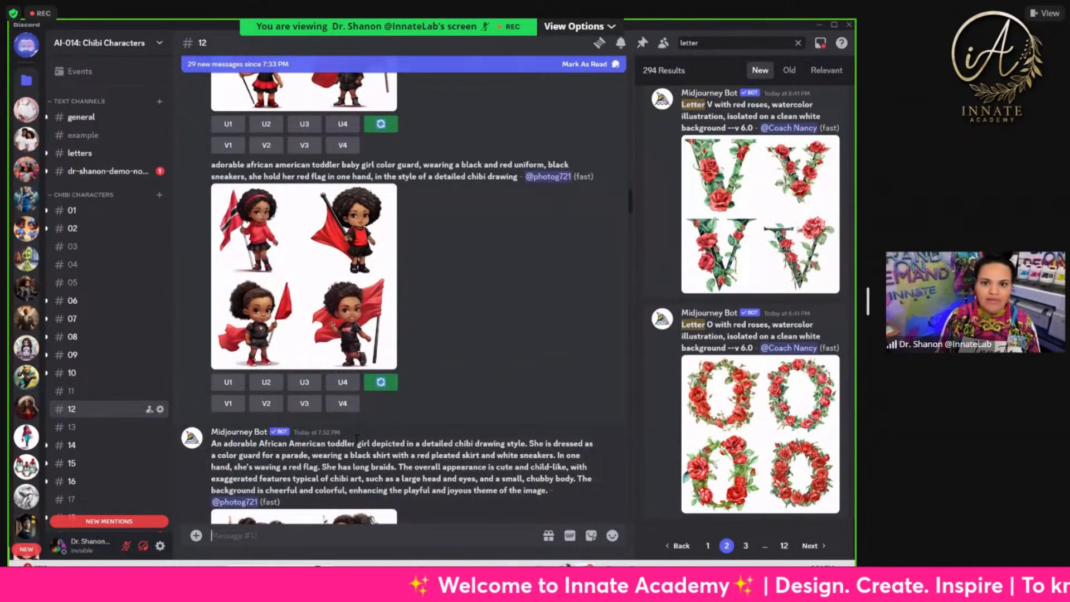
{"action": "scroll", "coordinate": [356, 444], "scroll_direction": "down", "scroll_amount": 3}
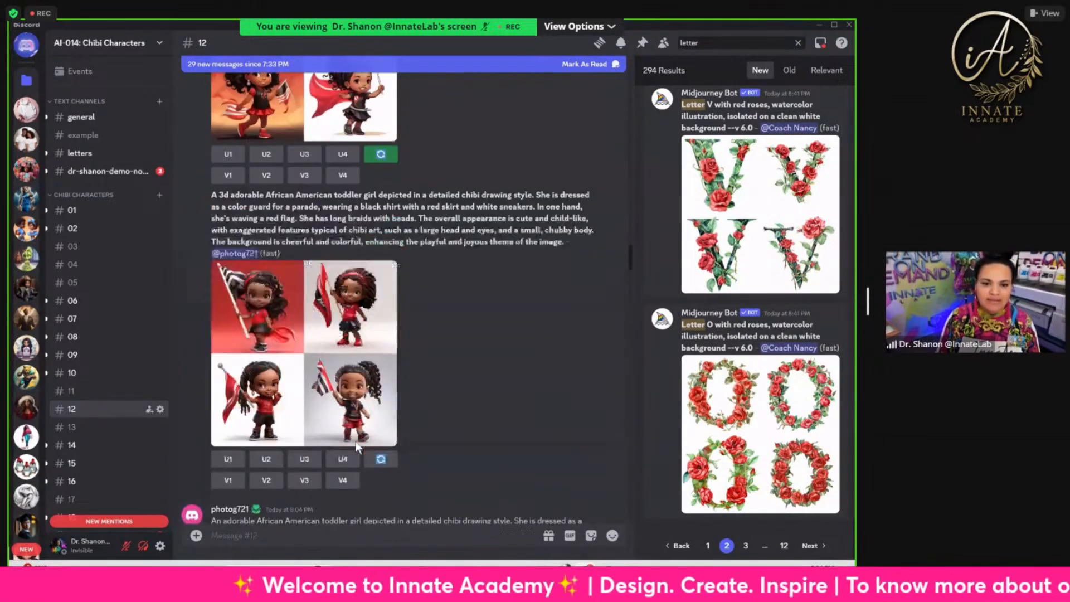
{"action": "scroll", "coordinate": [357, 444], "scroll_direction": "down", "scroll_amount": 5}
{"action": "scroll", "coordinate": [357, 446], "scroll_direction": "down", "scroll_amount": 20}
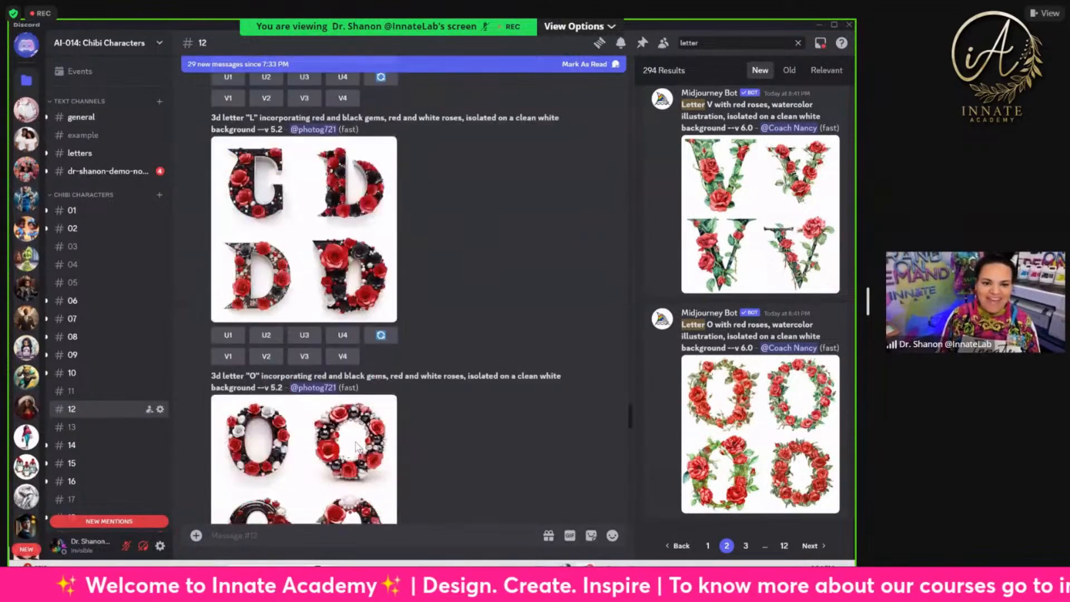
{"action": "scroll", "coordinate": [357, 446], "scroll_direction": "down", "scroll_amount": 6}
{"action": "scroll", "coordinate": [111, 357], "scroll_direction": "down", "scroll_amount": 2}
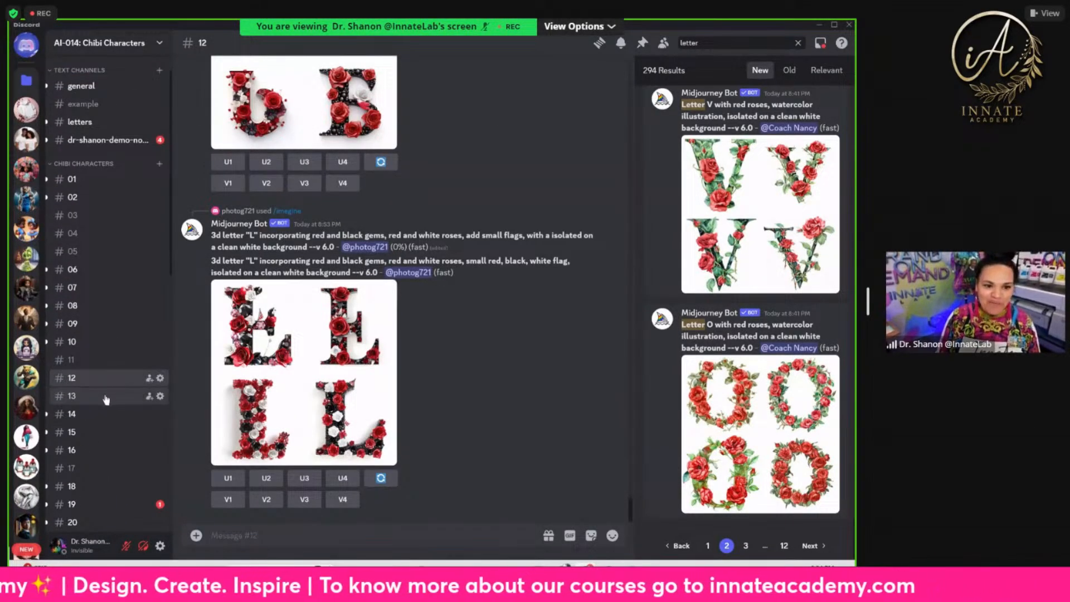
Open channel 13 and examine its latest red and pink rose letter O images
{"action": "left_click", "coordinate": [76, 396]}
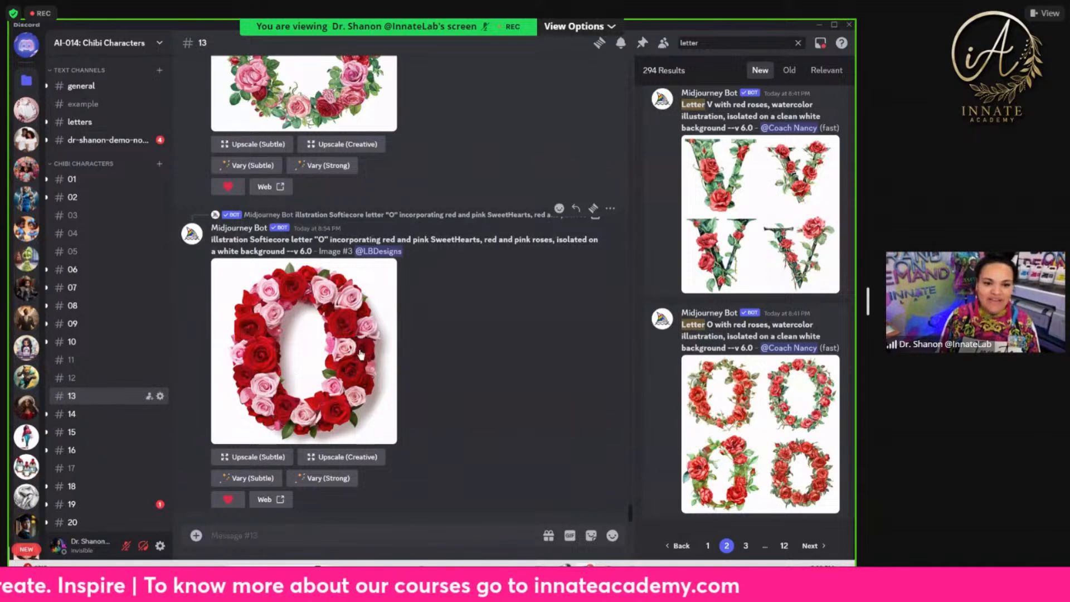
{"action": "scroll", "coordinate": [122, 267], "scroll_direction": "down", "scroll_amount": 6}
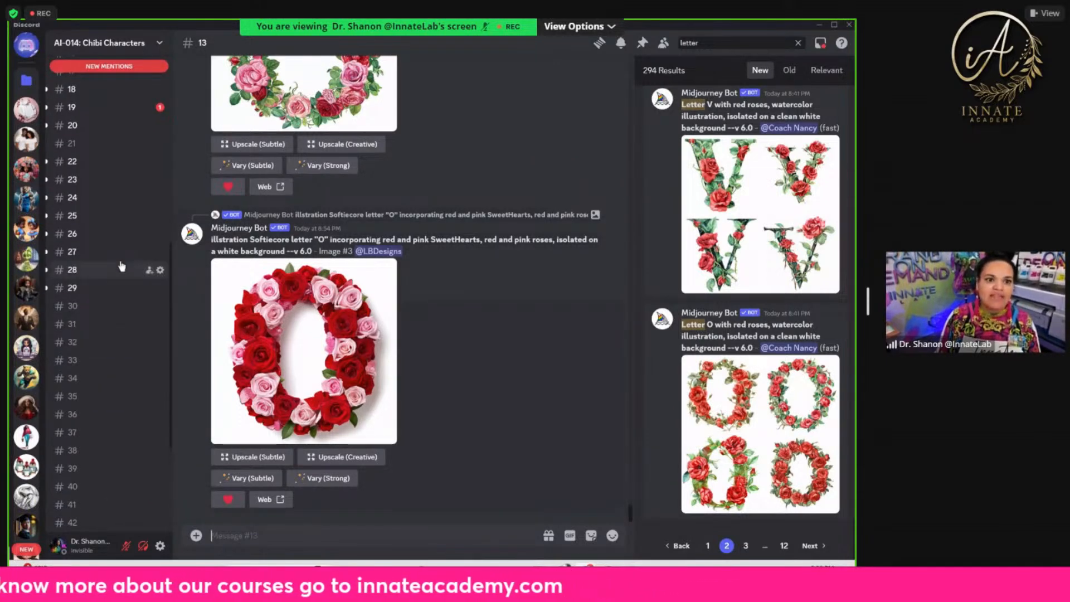
{"action": "scroll", "coordinate": [112, 276], "scroll_direction": "up", "scroll_amount": 5}
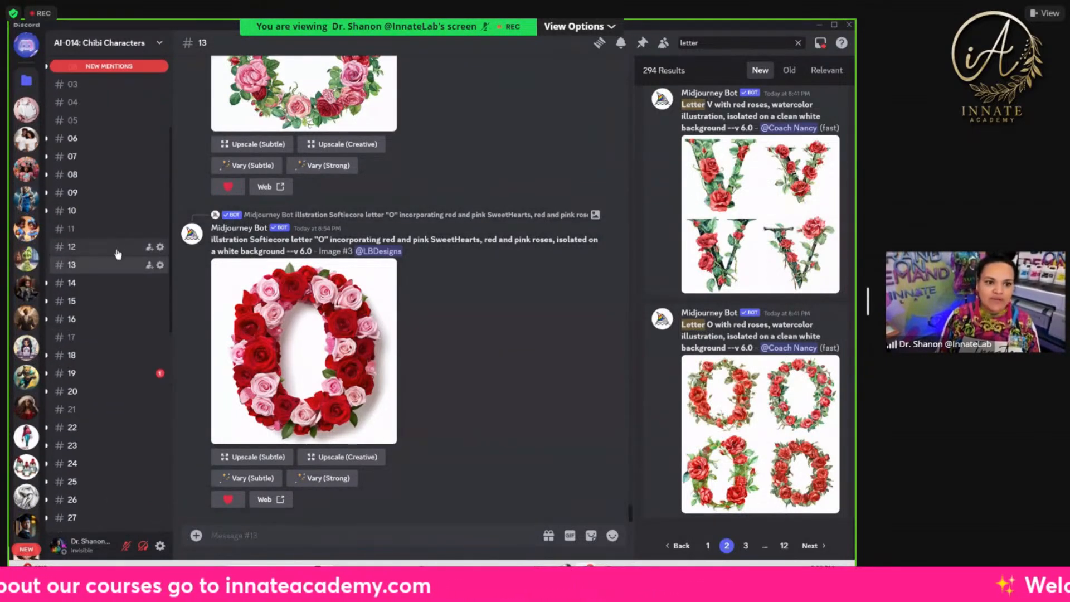
Open channel 14 and review its chibi hearts and the red and blue gem and rose letters
{"action": "left_click", "coordinate": [83, 283]}
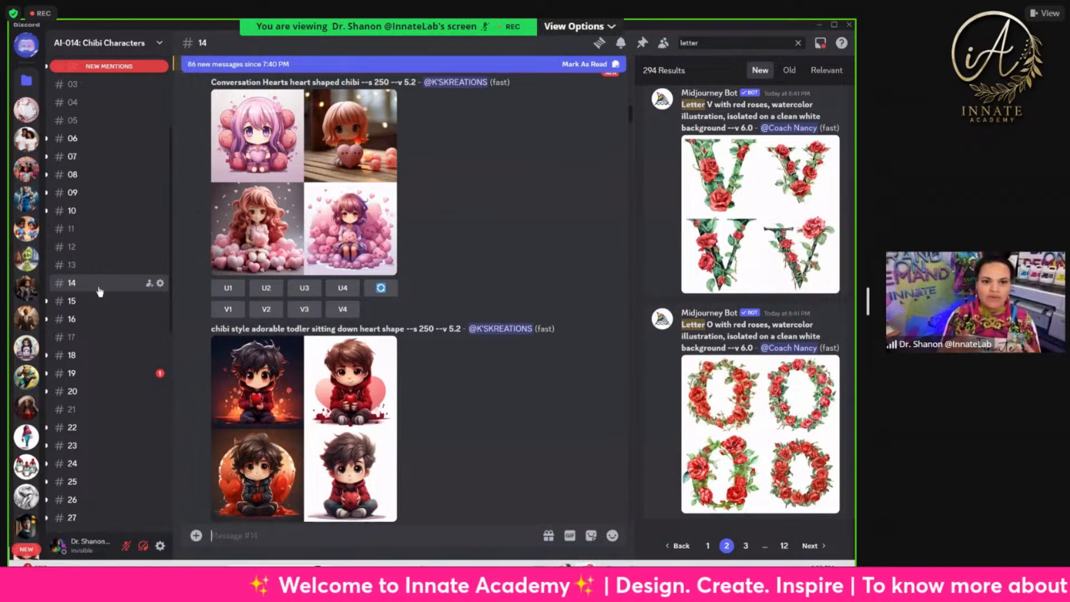
{"action": "scroll", "coordinate": [410, 408], "scroll_direction": "down", "scroll_amount": 10}
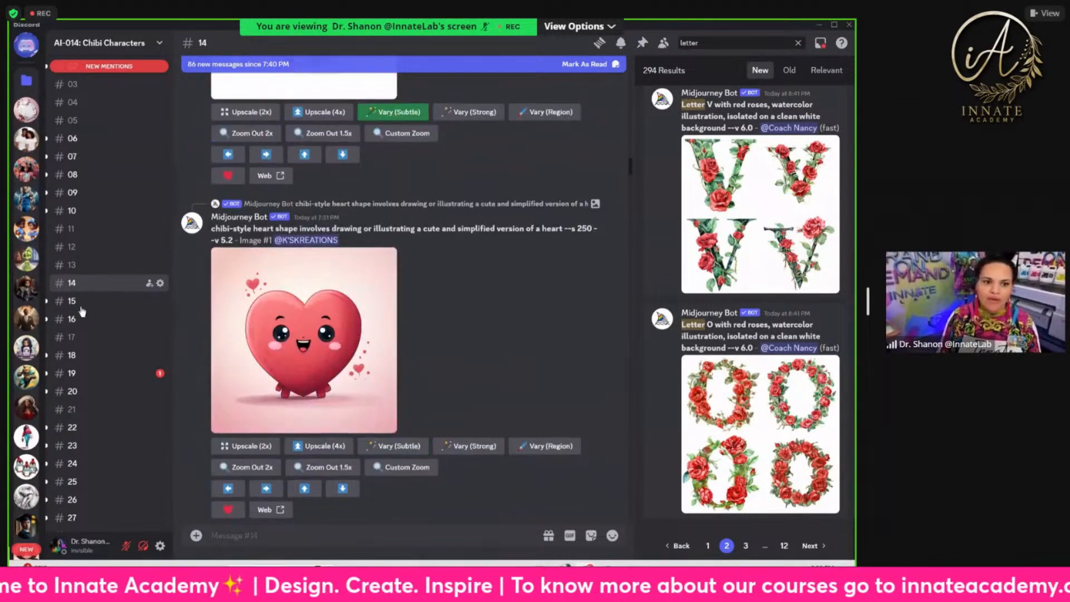
{"action": "scroll", "coordinate": [312, 327], "scroll_direction": "down", "scroll_amount": 7}
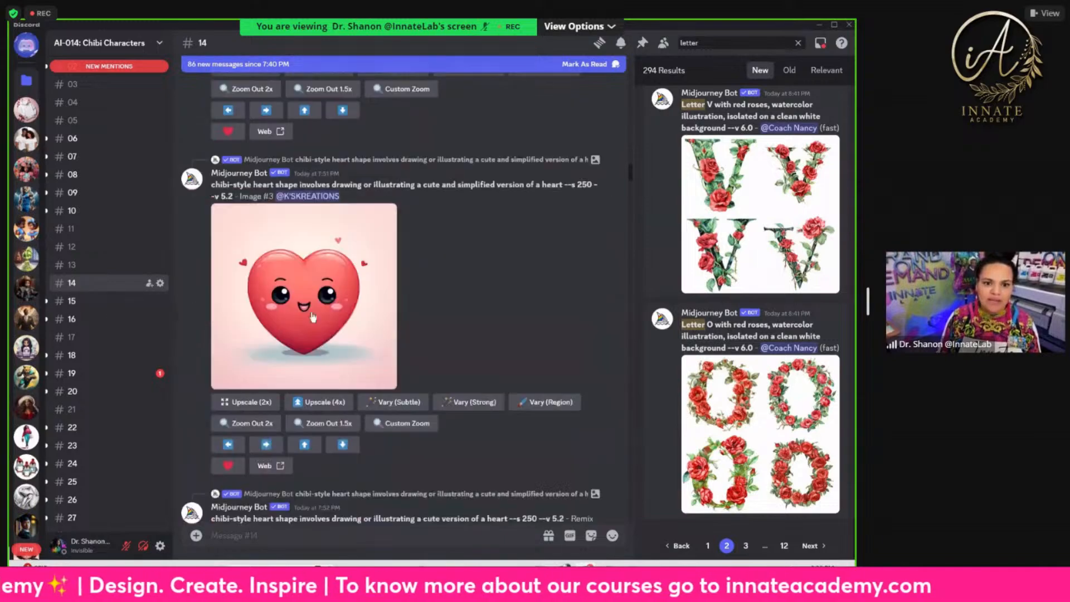
{"action": "scroll", "coordinate": [309, 327], "scroll_direction": "down", "scroll_amount": 15}
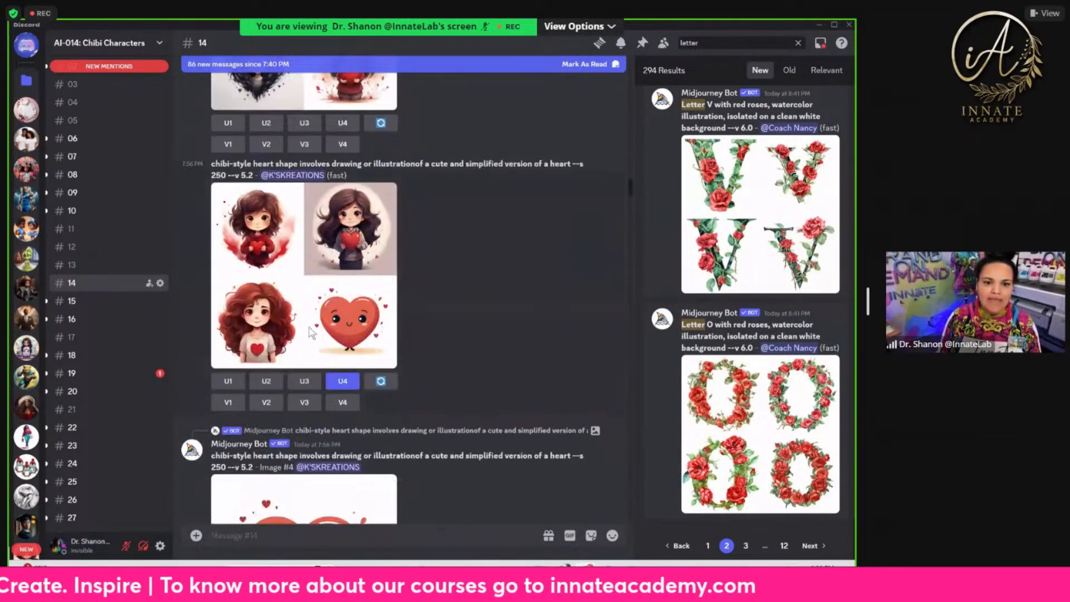
{"action": "scroll", "coordinate": [308, 330], "scroll_direction": "down", "scroll_amount": 15}
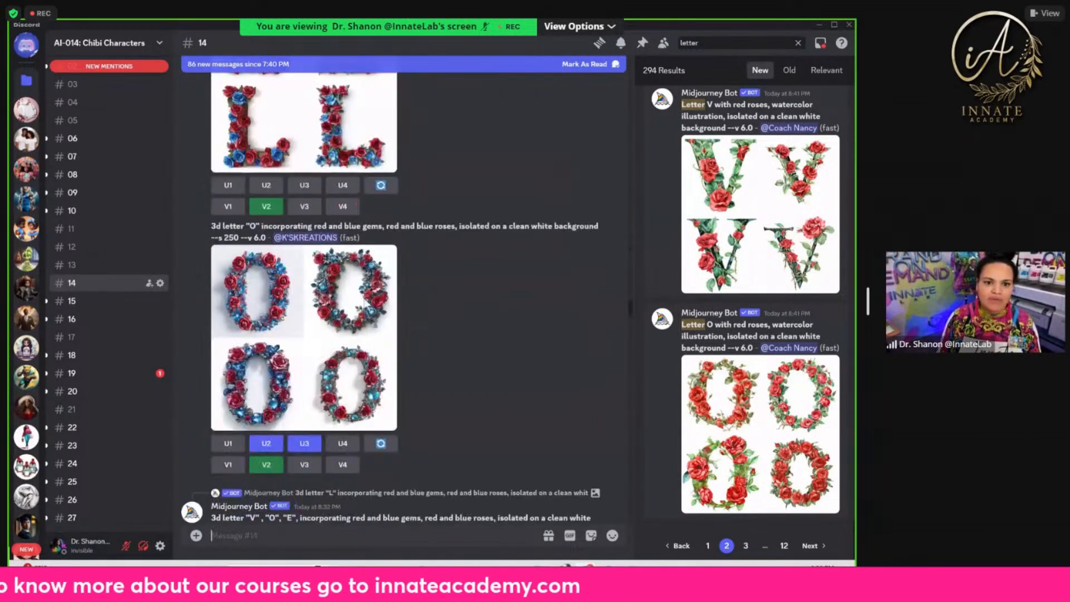
{"action": "scroll", "coordinate": [328, 329], "scroll_direction": "down", "scroll_amount": 15}
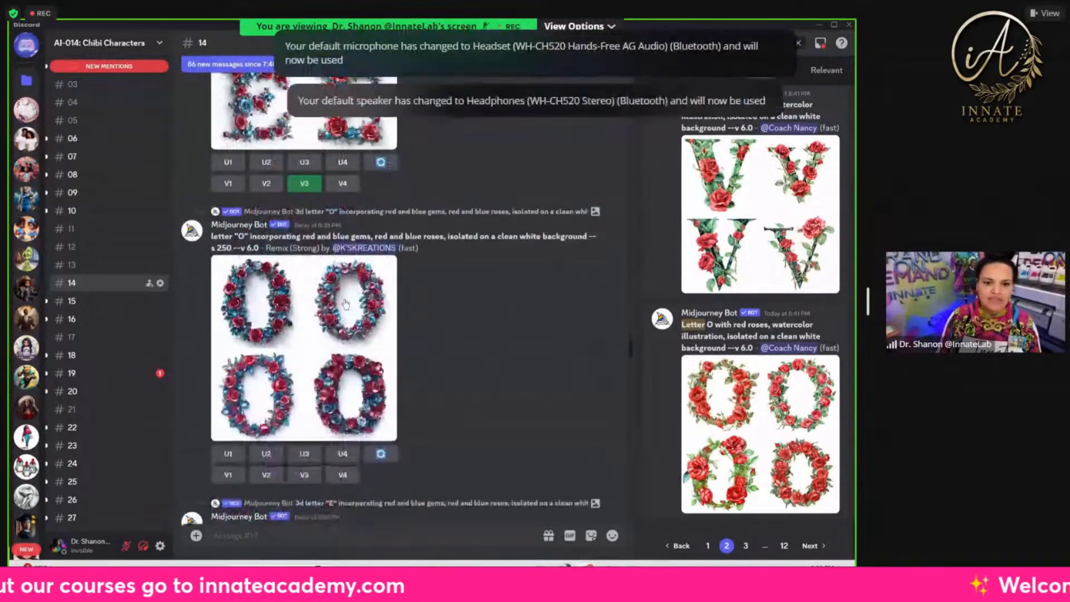
{"action": "scroll", "coordinate": [212, 325], "scroll_direction": "down", "scroll_amount": 1}
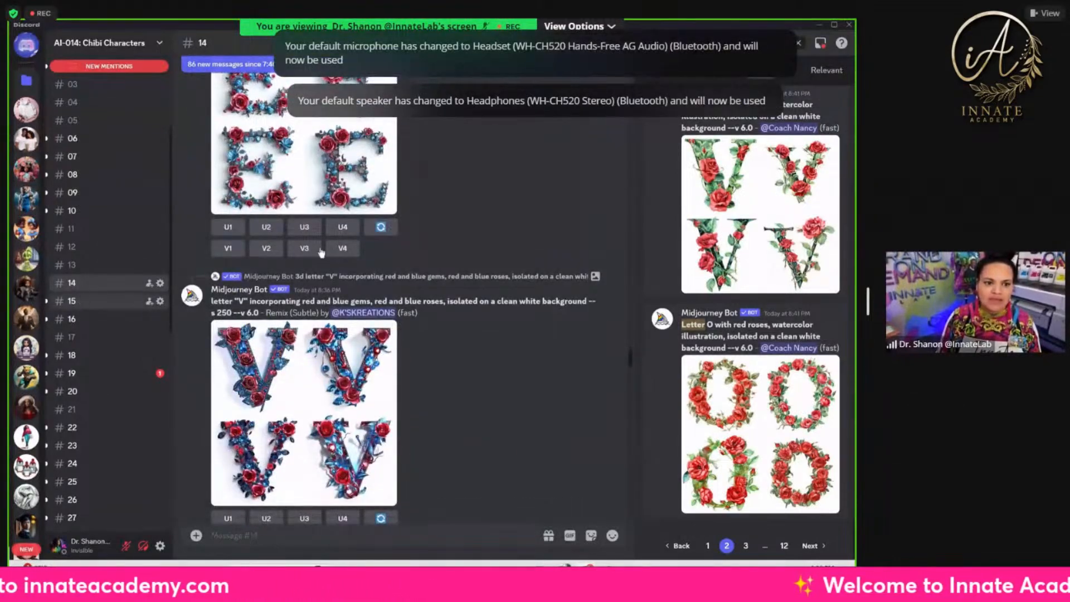
Open channel 15 and review its chibi baby cows and the letter L designs with hearts and roses
{"action": "left_click", "coordinate": [78, 302]}
{"action": "scroll", "coordinate": [321, 369], "scroll_direction": "down", "scroll_amount": 8}
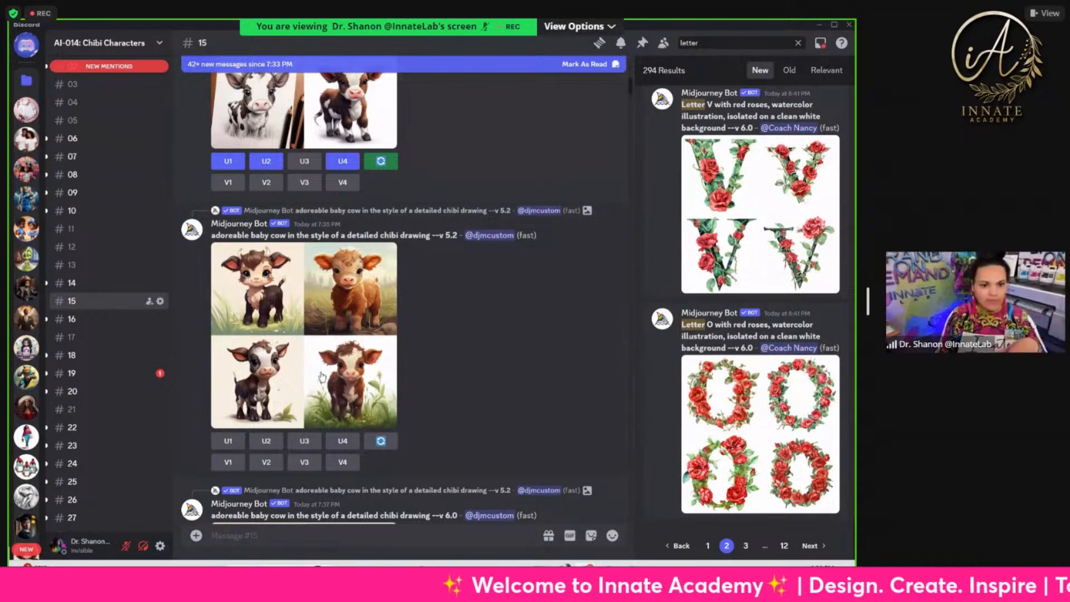
{"action": "scroll", "coordinate": [346, 366], "scroll_direction": "down", "scroll_amount": 10}
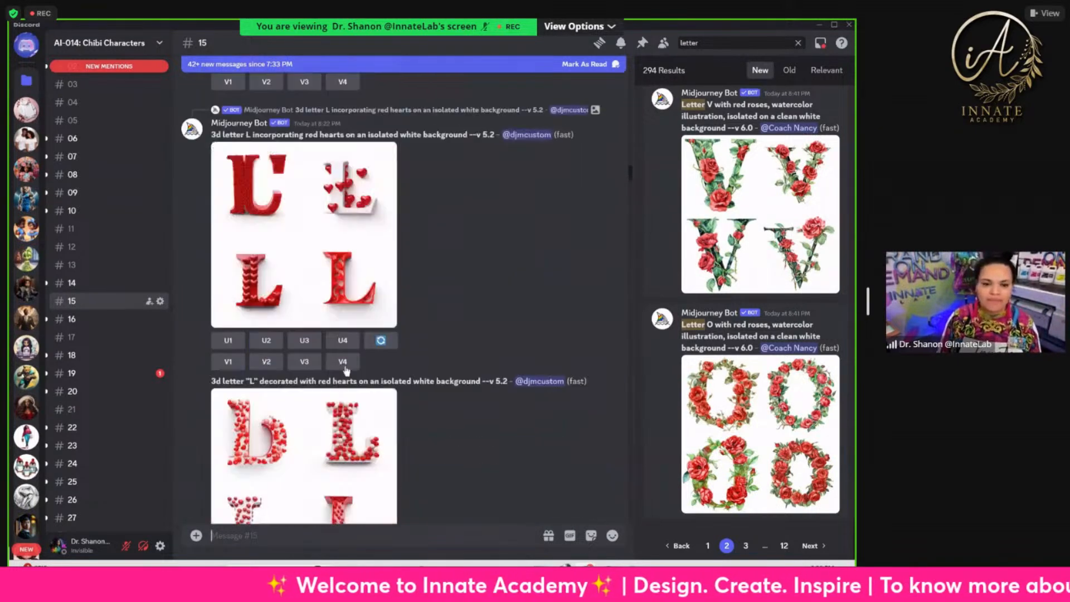
{"action": "scroll", "coordinate": [345, 369], "scroll_direction": "down", "scroll_amount": 10}
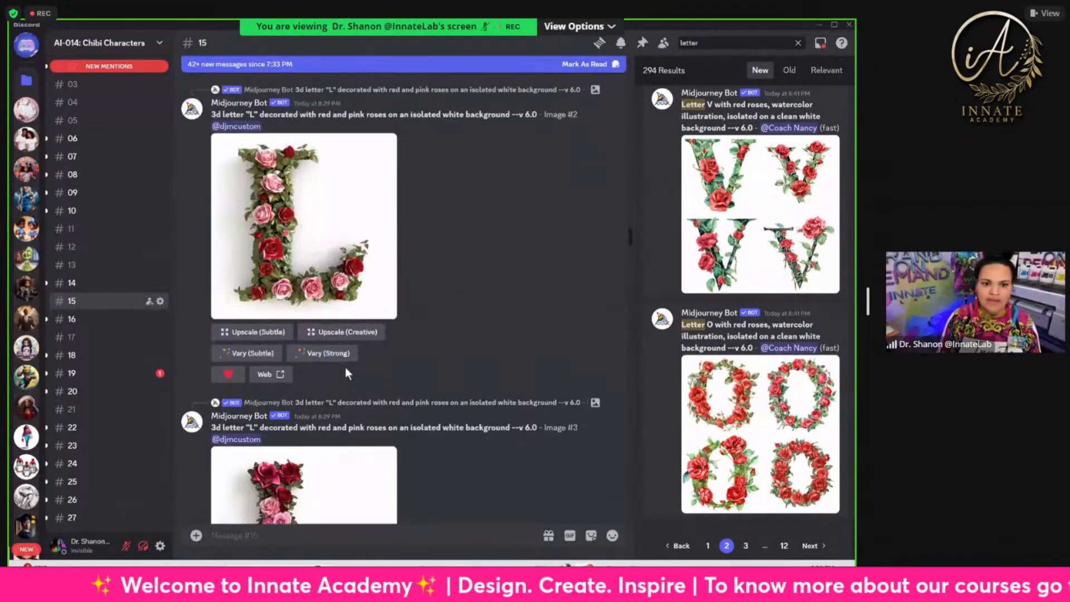
{"action": "scroll", "coordinate": [346, 373], "scroll_direction": "down", "scroll_amount": 10}
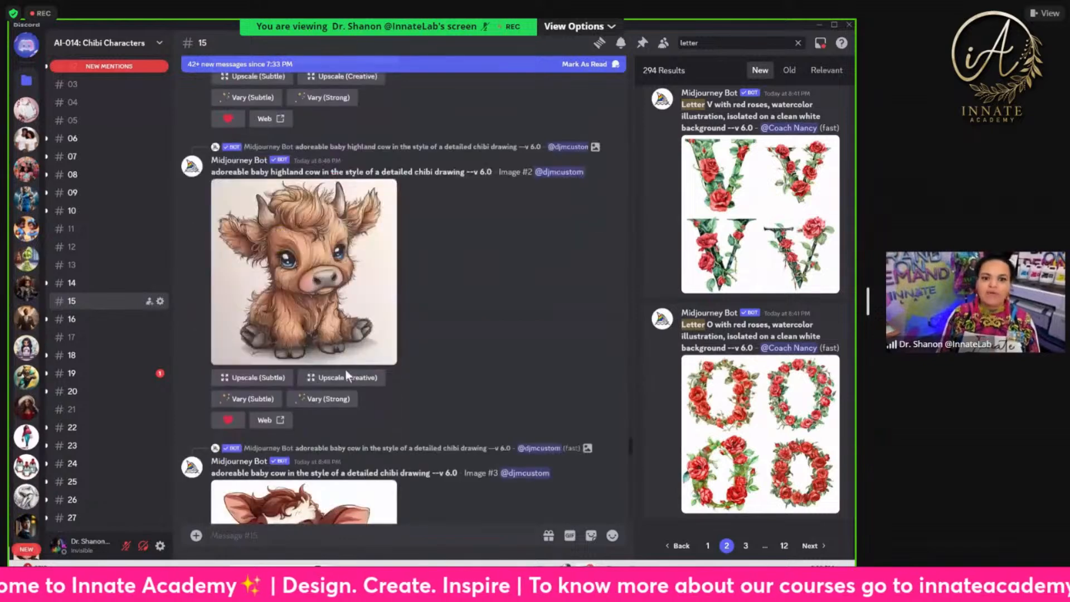
{"action": "scroll", "coordinate": [345, 369], "scroll_direction": "down", "scroll_amount": 5}
Find channel 16 in the channel list and open it to view its toddler Winnie the Pooh chibis
{"action": "scroll", "coordinate": [103, 319], "scroll_direction": "down", "scroll_amount": 8}
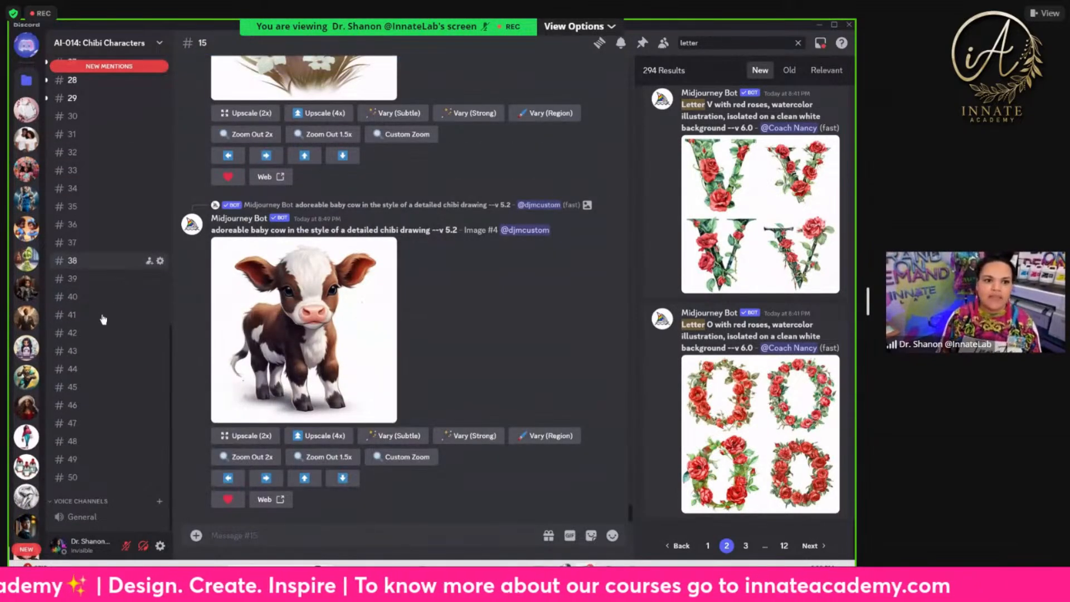
{"action": "scroll", "coordinate": [104, 329], "scroll_direction": "up", "scroll_amount": 9}
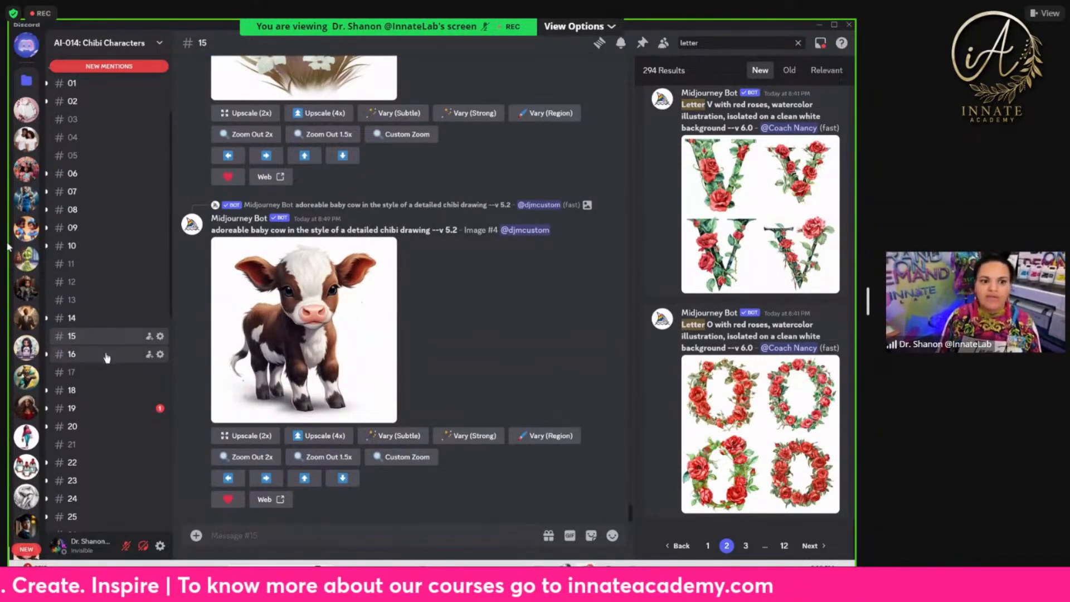
{"action": "left_click", "coordinate": [107, 357]}
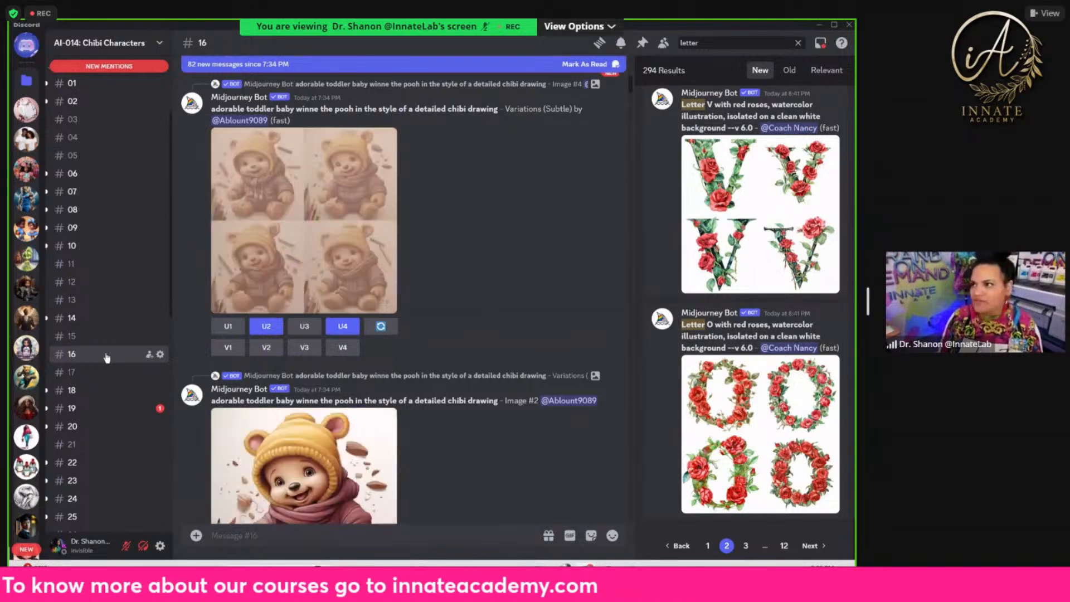
In the Zoom meeting, set the speaker to Headset (WH-CH520 Hands-Free AG Audio) (Bluetooth) and reopen the audio device choices
{"action": "left_click", "coordinate": [44, 551]}
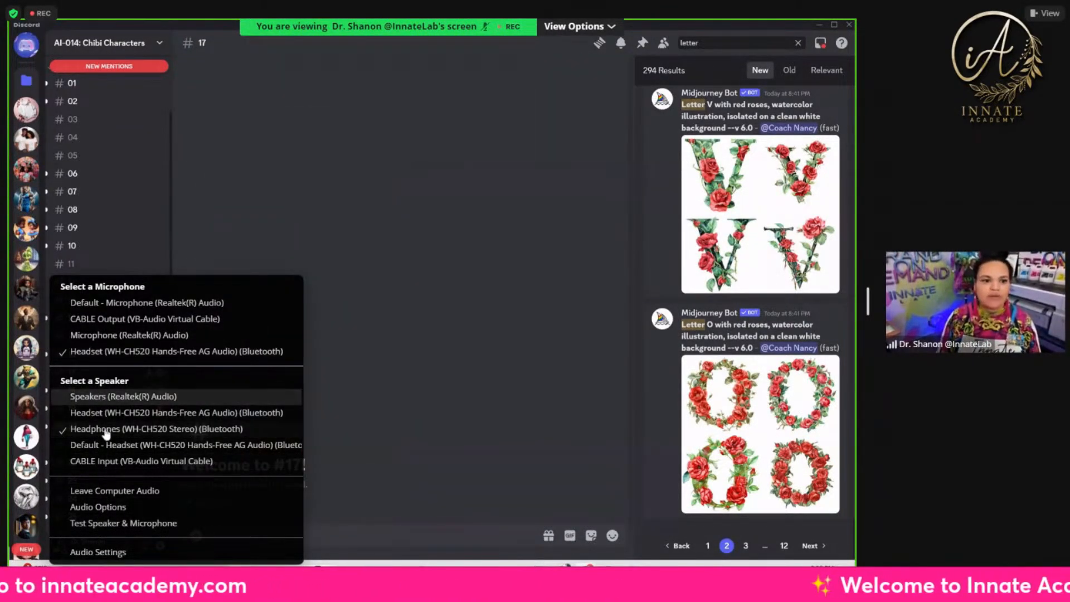
{"action": "left_click", "coordinate": [124, 412]}
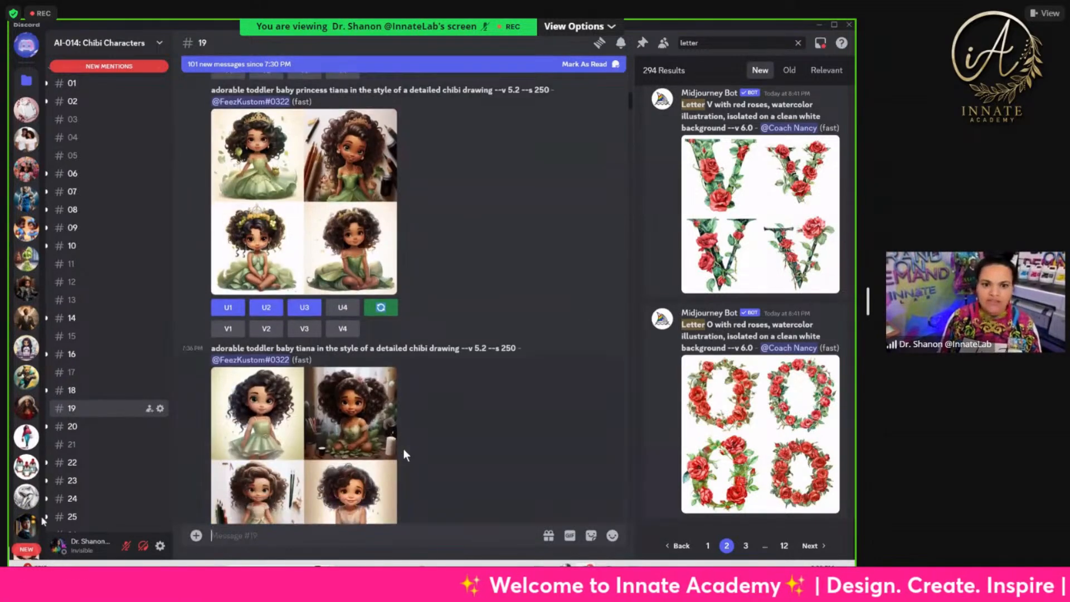
{"action": "left_click", "coordinate": [54, 575]}
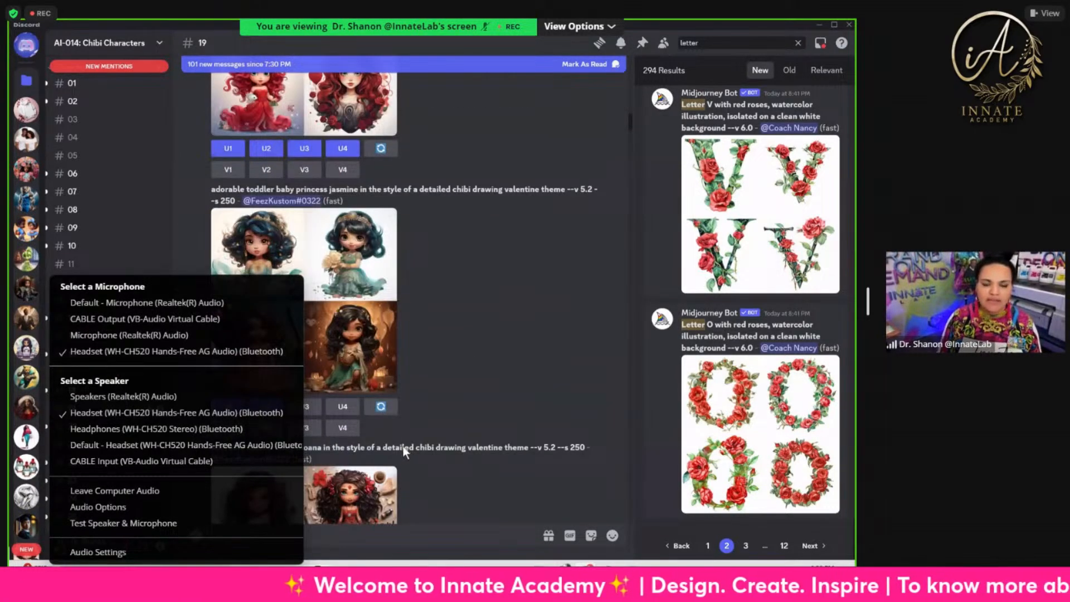